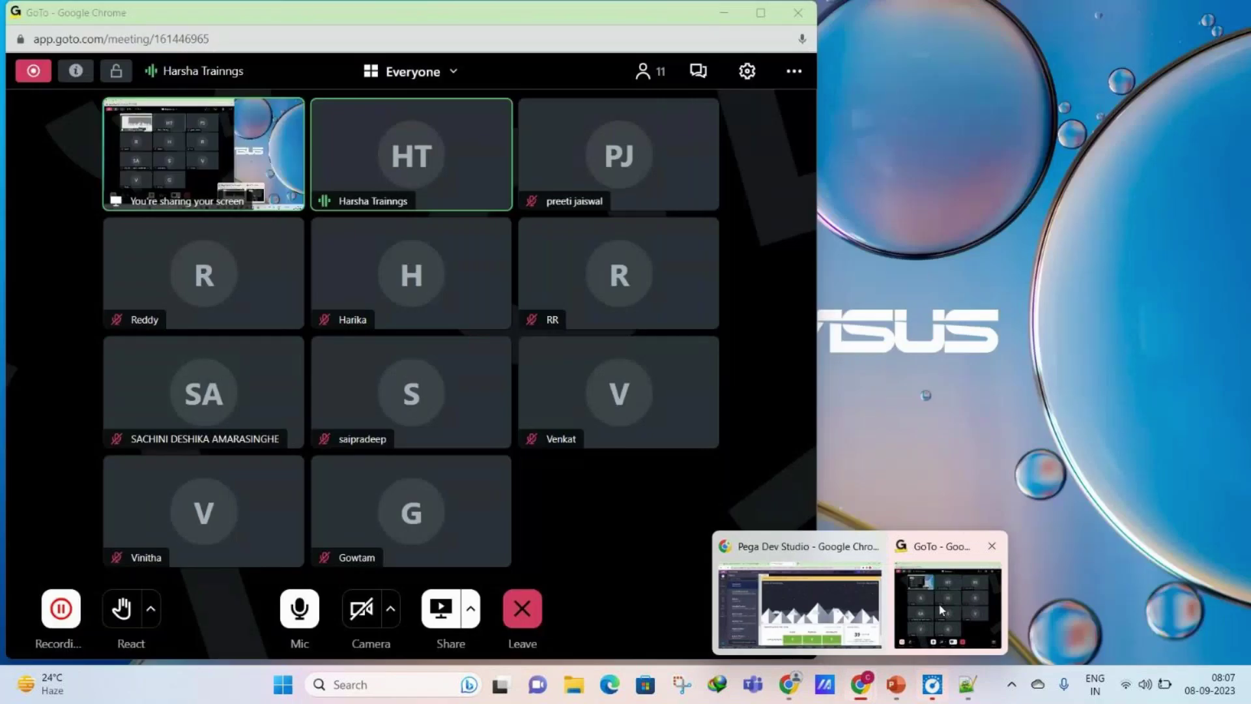
Step: Switch to Pega Dev Studio and open a Decisions landing page from the Decisioning configuration options
left_click(941, 610)
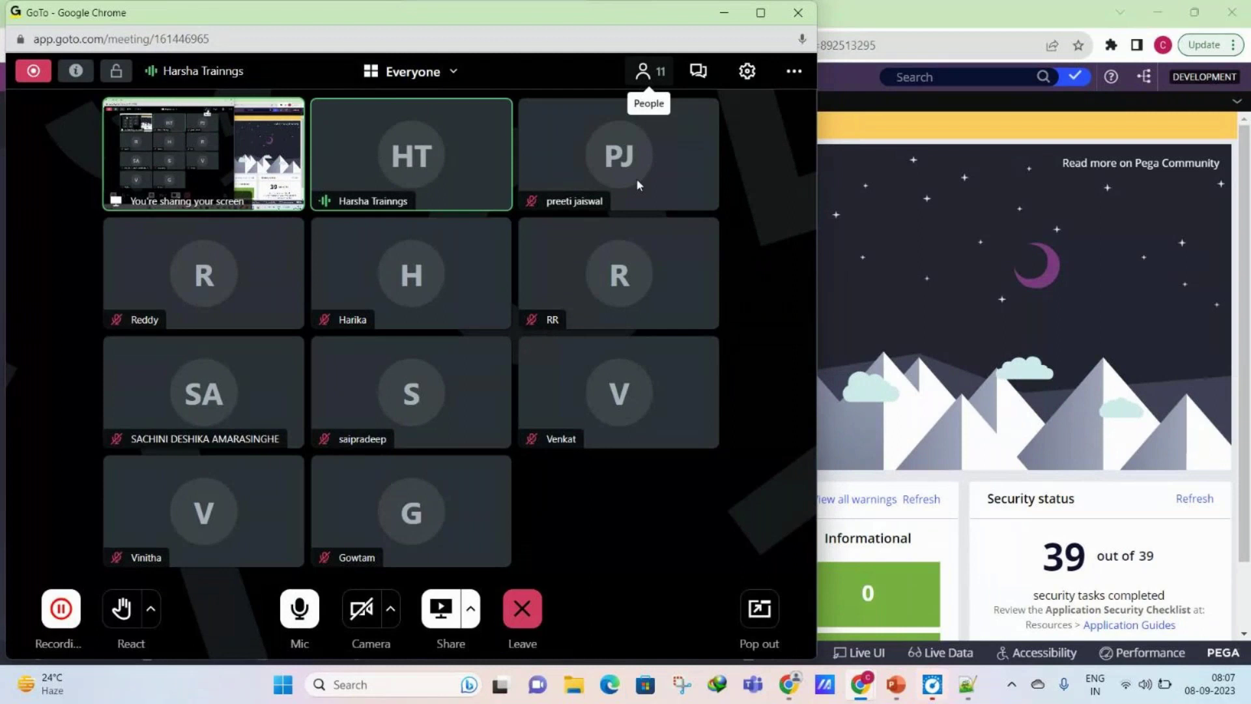
left_click(886, 292)
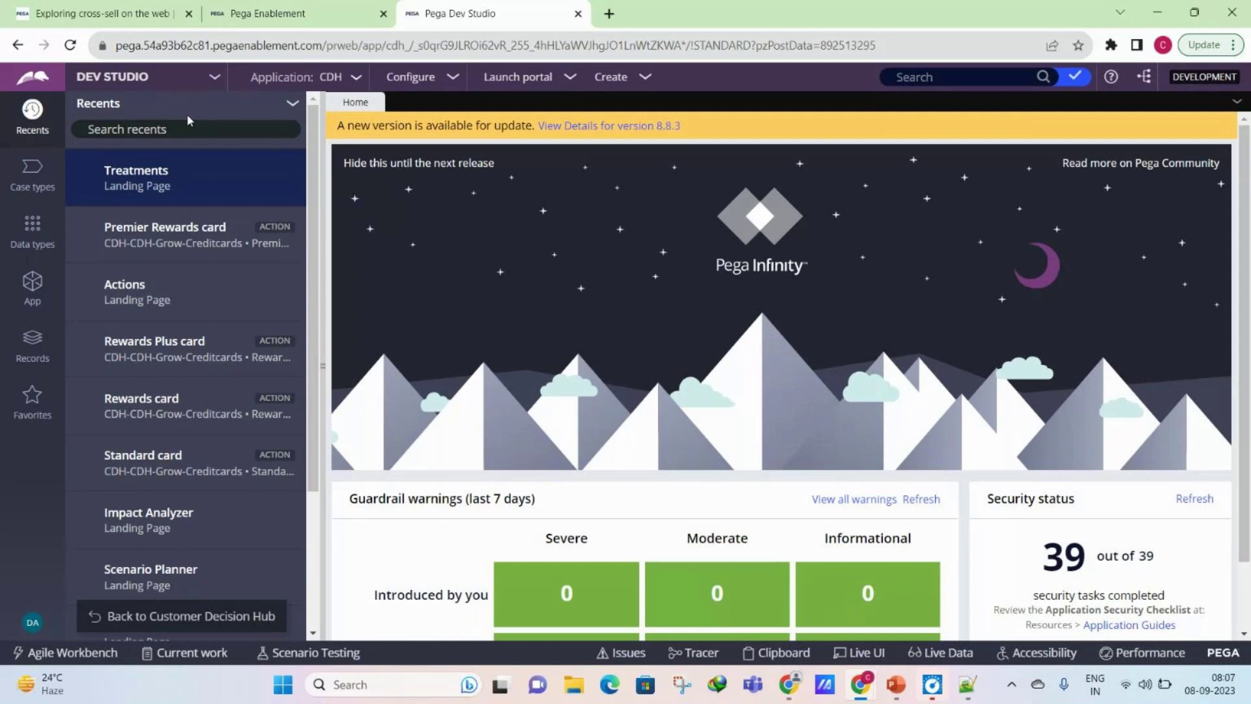
left_click(410, 79)
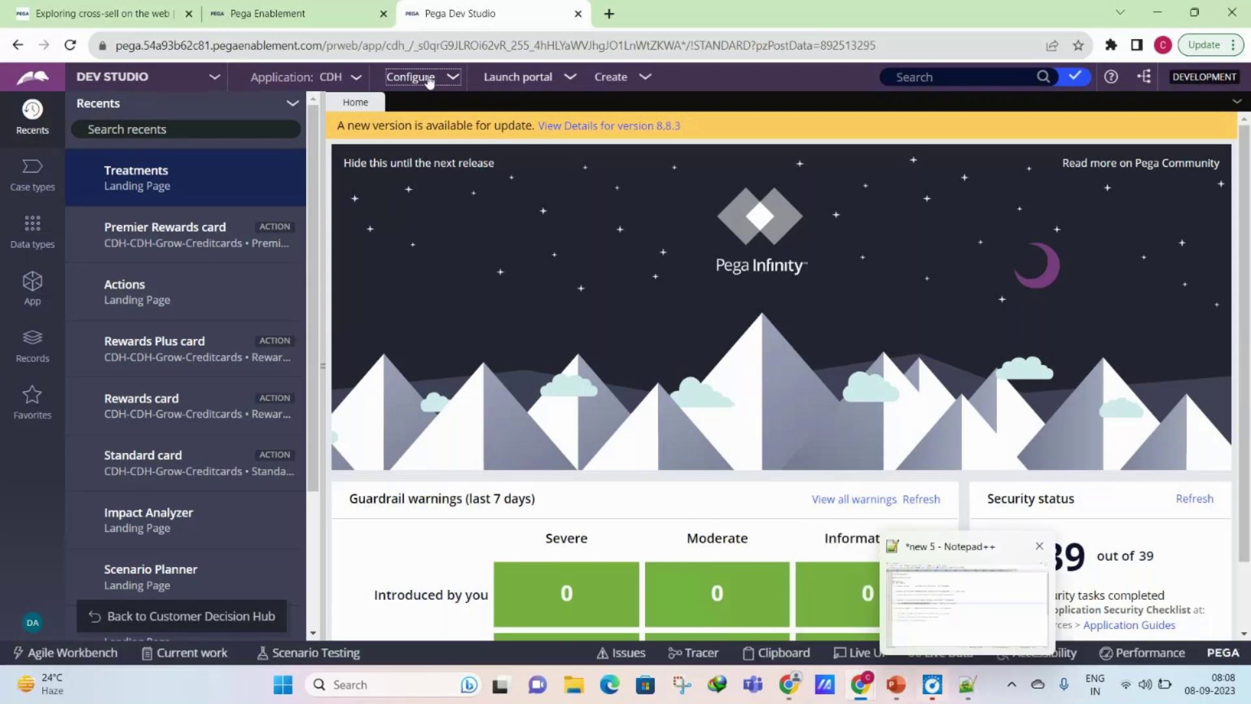
left_click(418, 77)
mouse_move(378, 122)
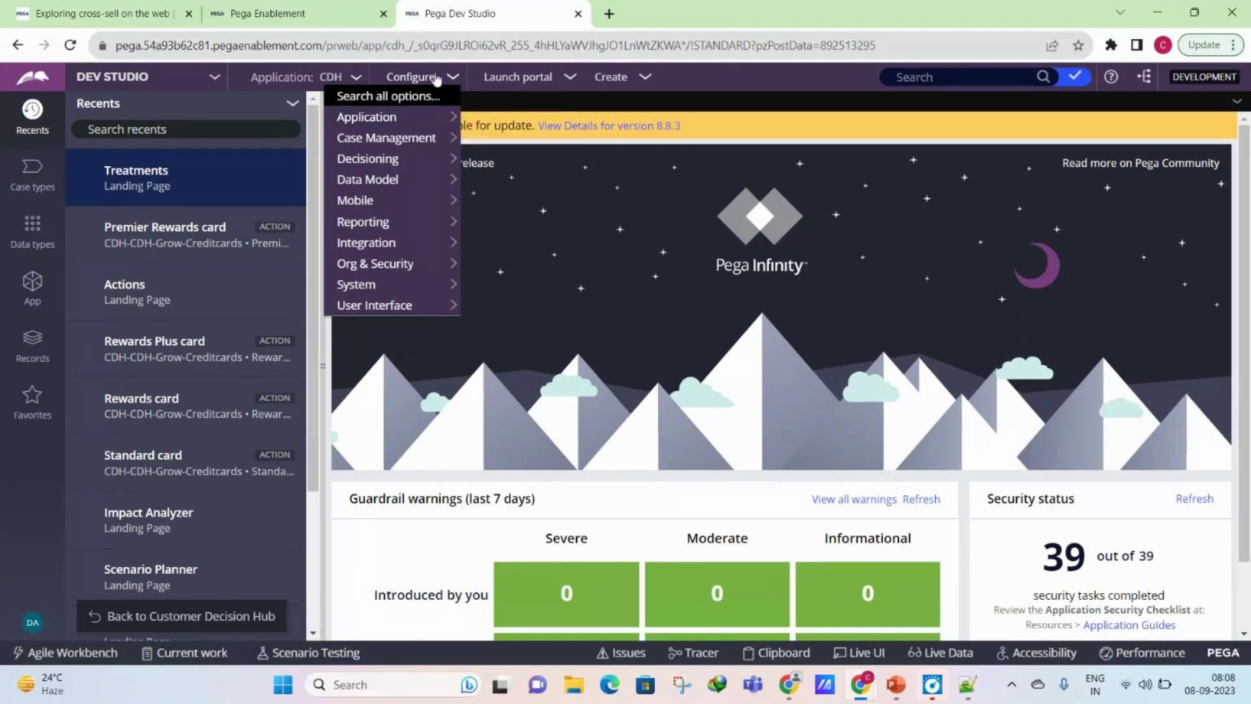
mouse_move(401, 146)
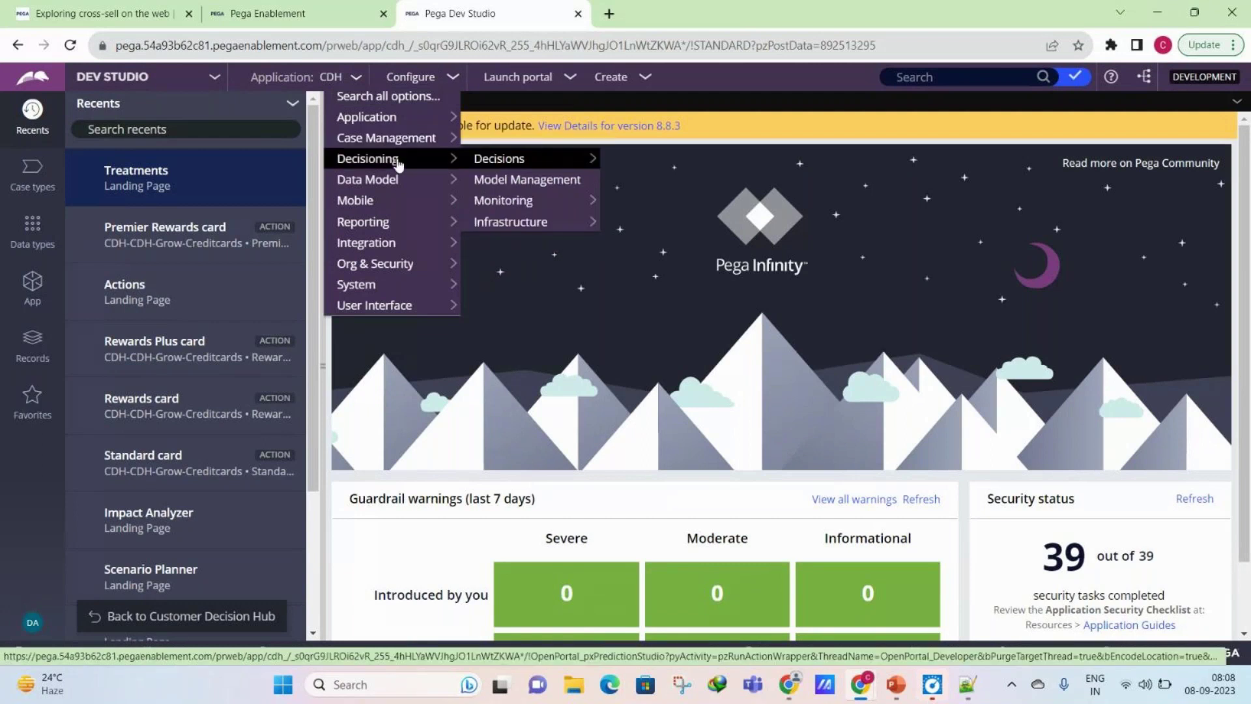
mouse_move(476, 163)
left_click(637, 171)
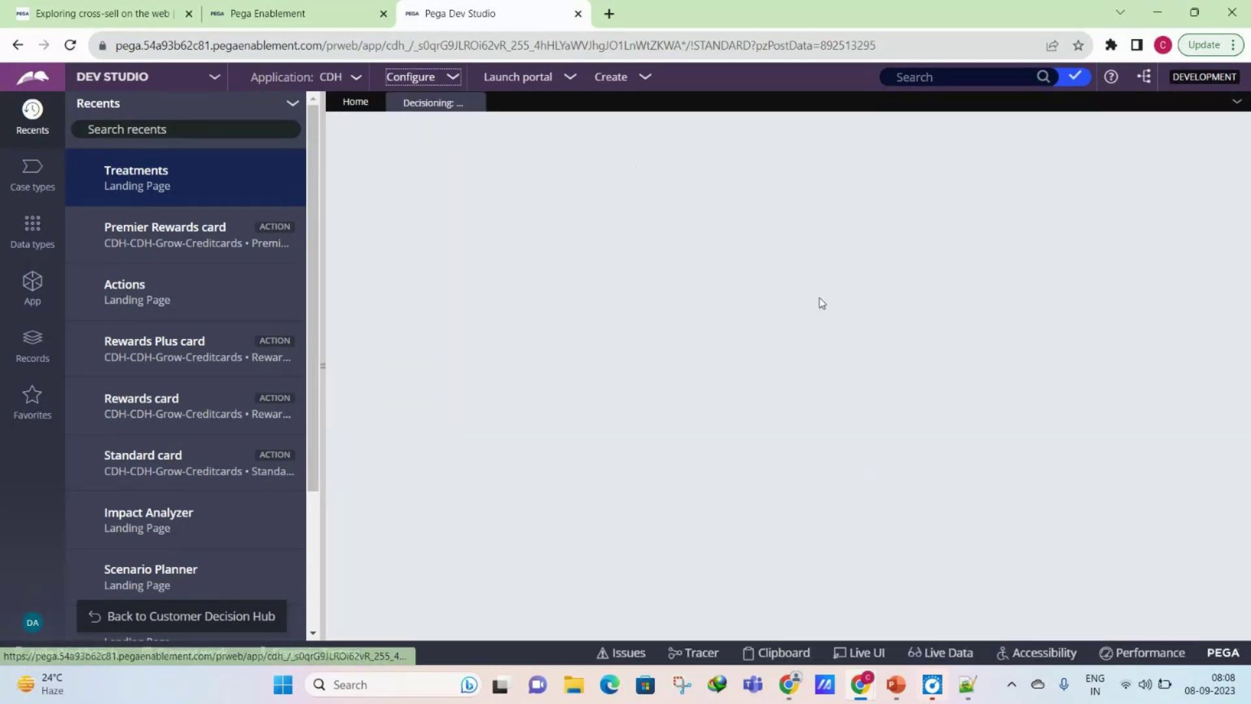
Step: Switch to Notepad++ and clear all the text in the "new 5" note
left_click(967, 684)
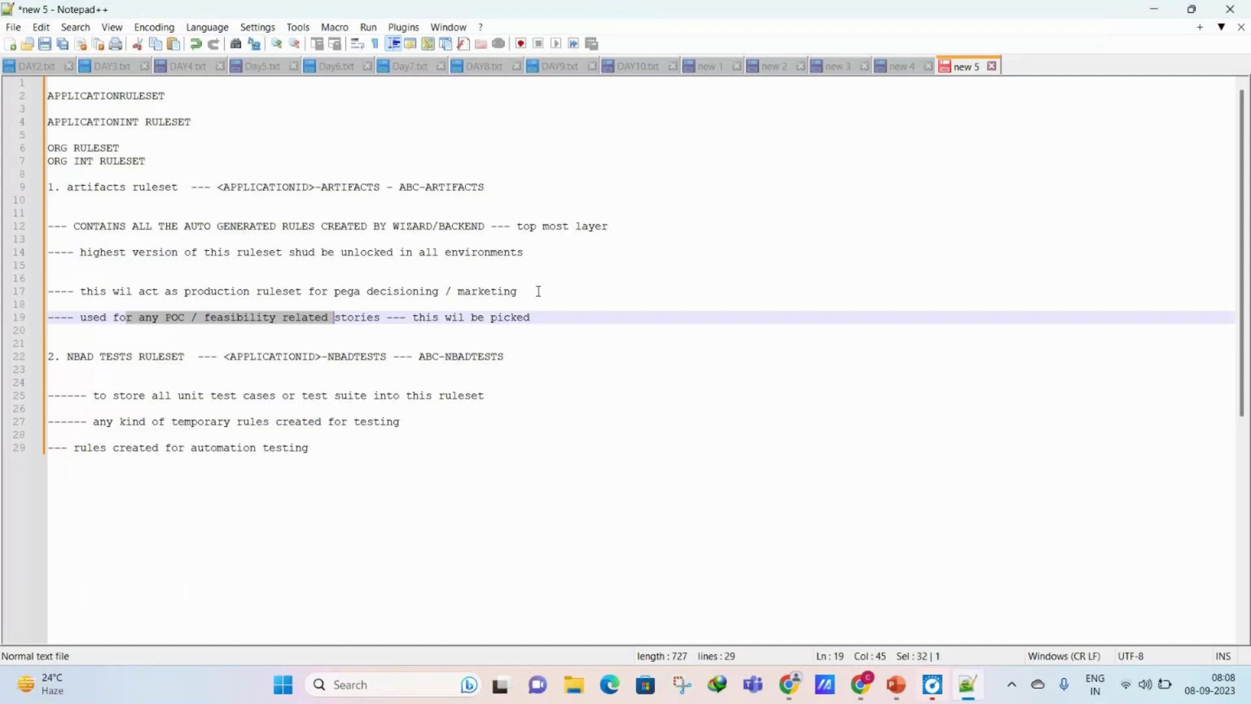
key("ctrl+a")
key("Delete")
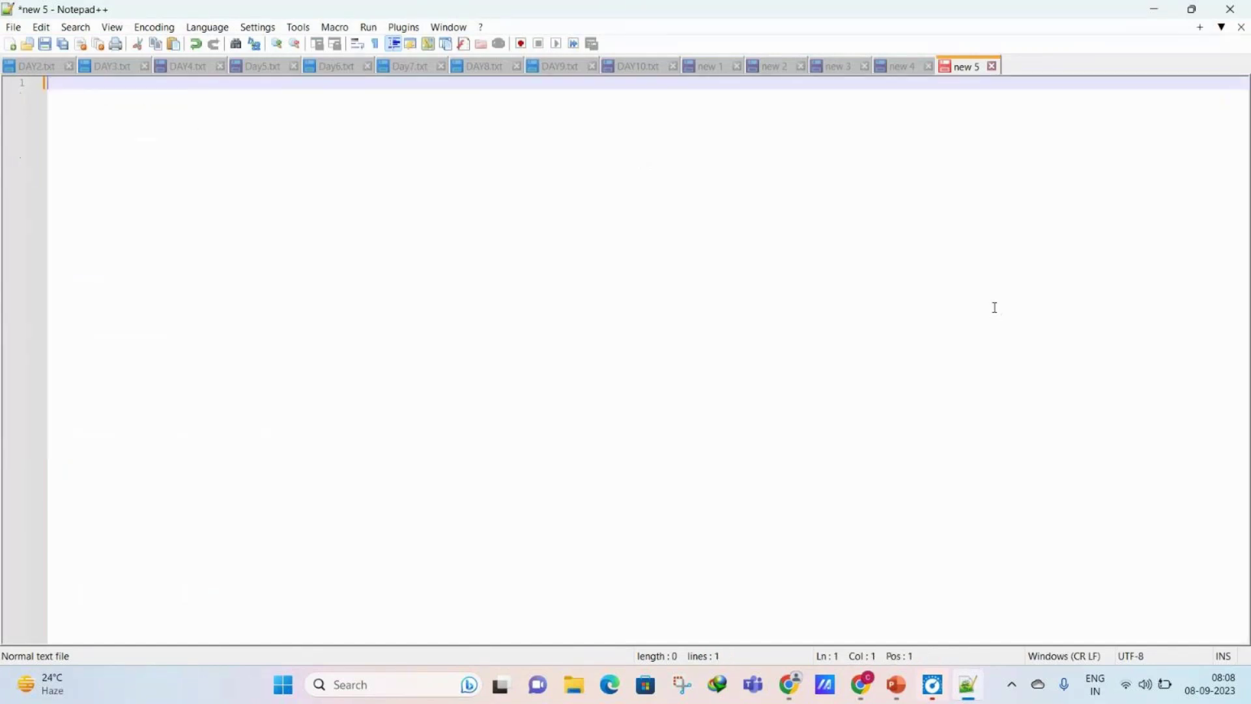
Step: Write the heading "1. ENVIRONMENT SET UP ---- ENABLING THE DECISIONING SERVICES" on the fourth line of the empty note
key("Return")
key("Return")
key("Return")
type("1. ENVIRONMENT S")
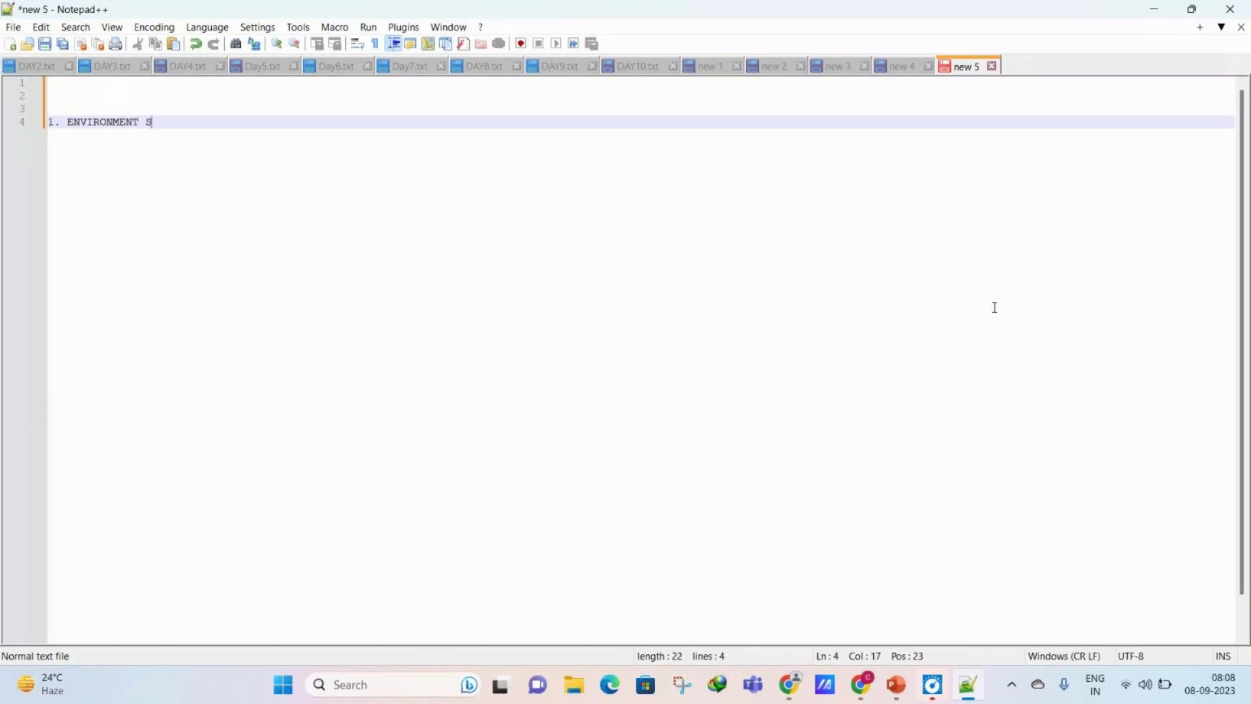
type("ET UP ---- ENABLING THE DE")
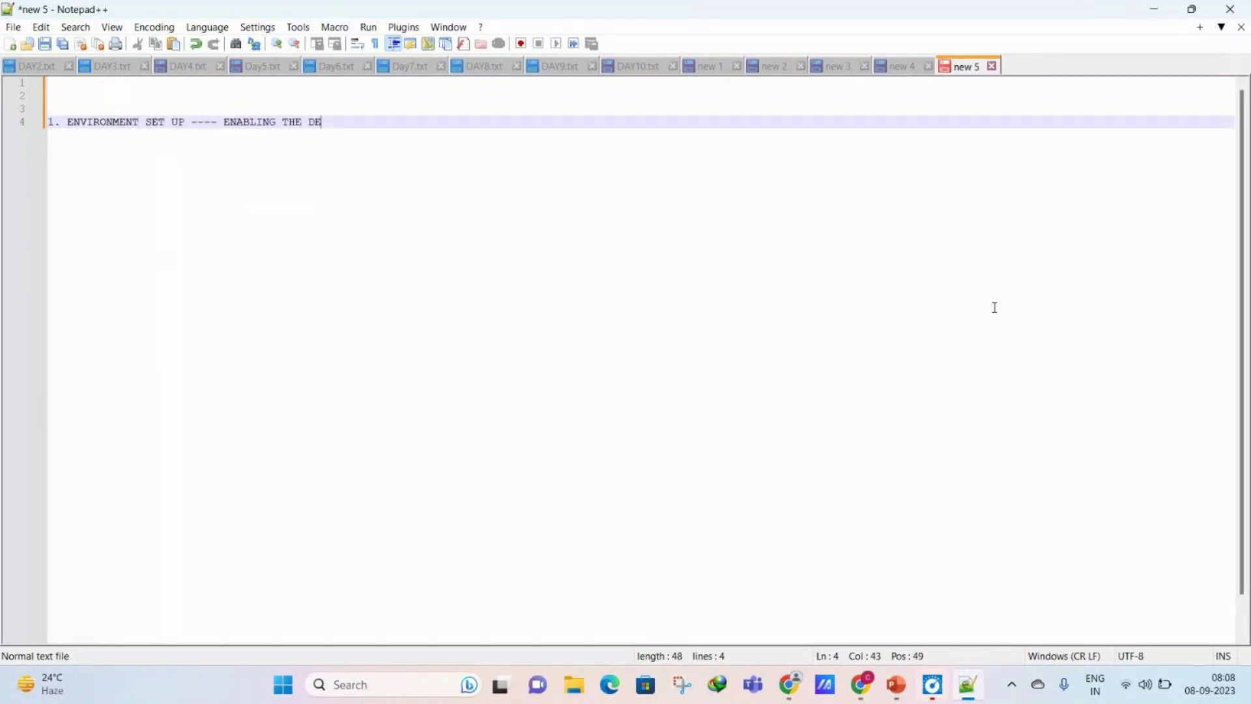
type("CISIONING SERVICES")
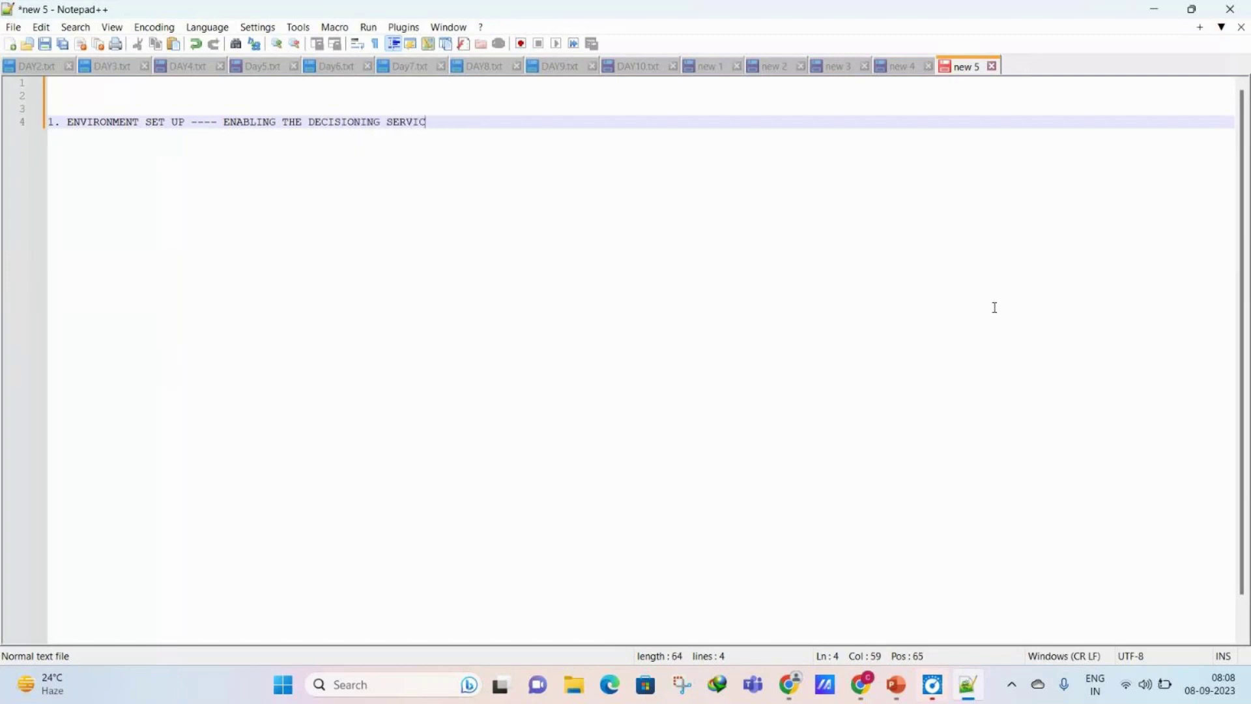
Step: Add the line "ADMIN STUDIO > NODES" under the environment set-up heading, leaving one blank line between them
key("Return")
key("Return")
type("ADMIN ")
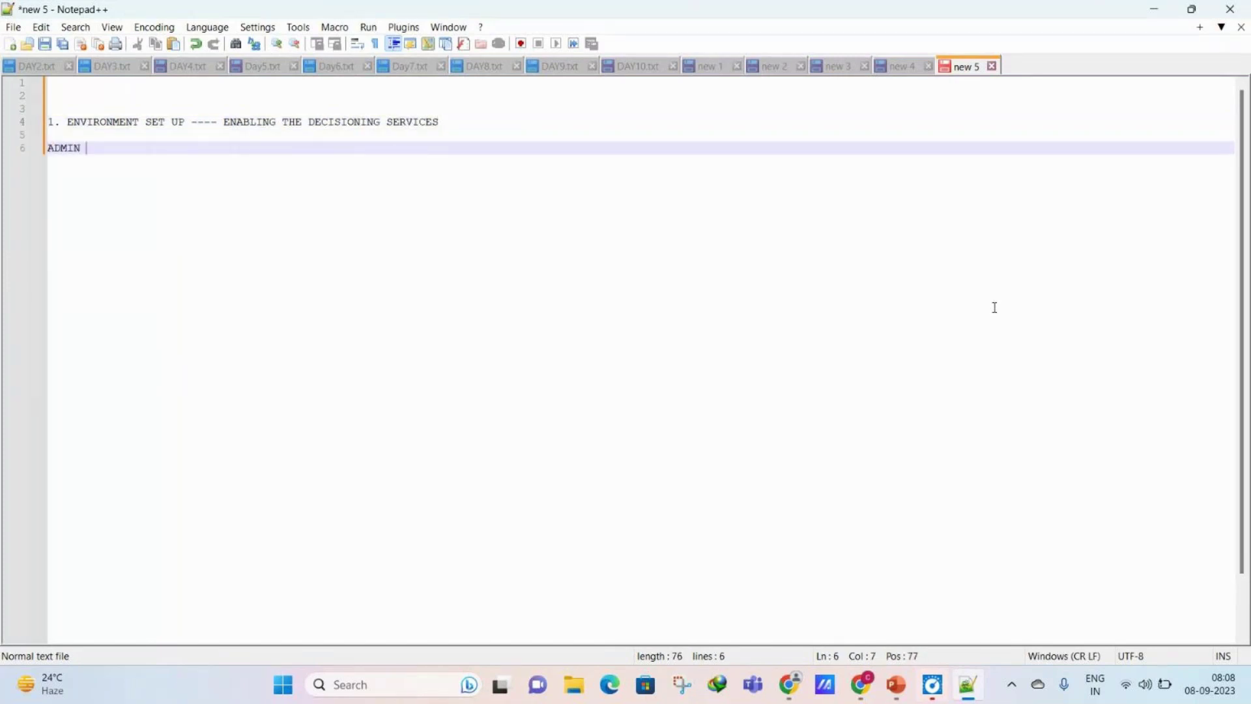
type("STUDIO > NODES")
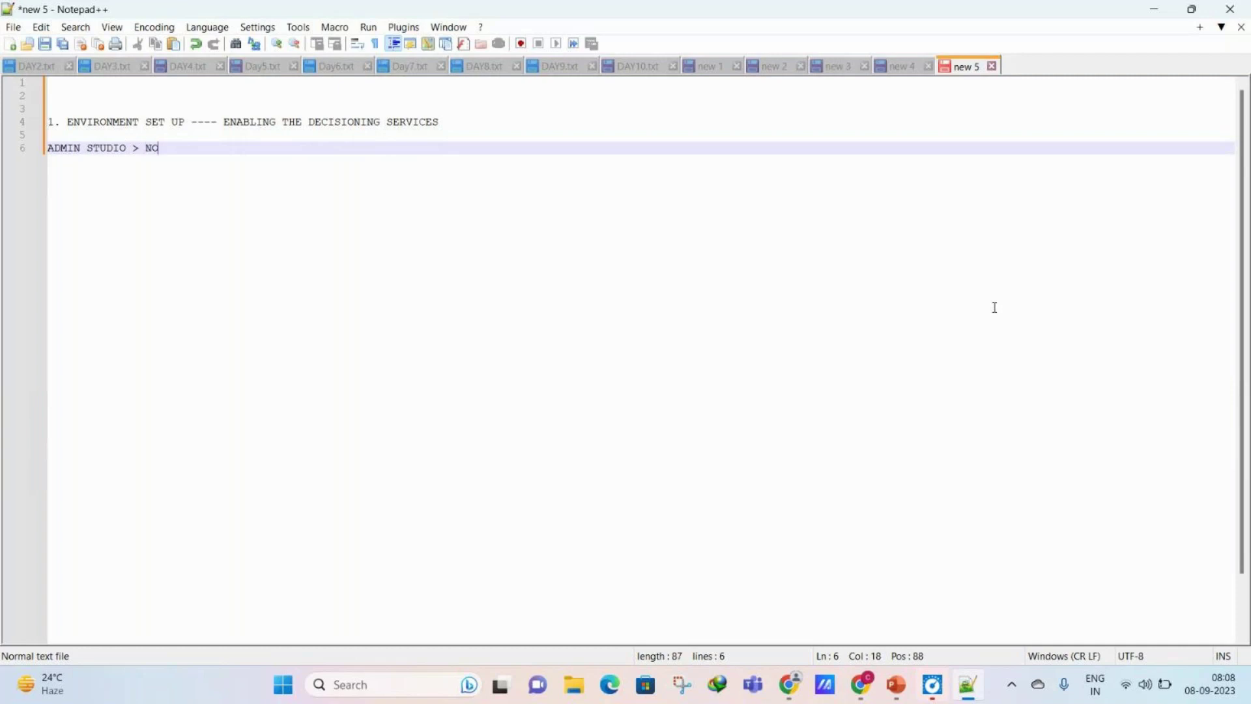
Step: Add the navigation path "DEV STUDIO > CONFIGURE > DECISIONING > INFRASTRUCTURE" below the Admin Studio line, leaving one blank line between
key("Return")
key("Return")
type("DEV STUD")
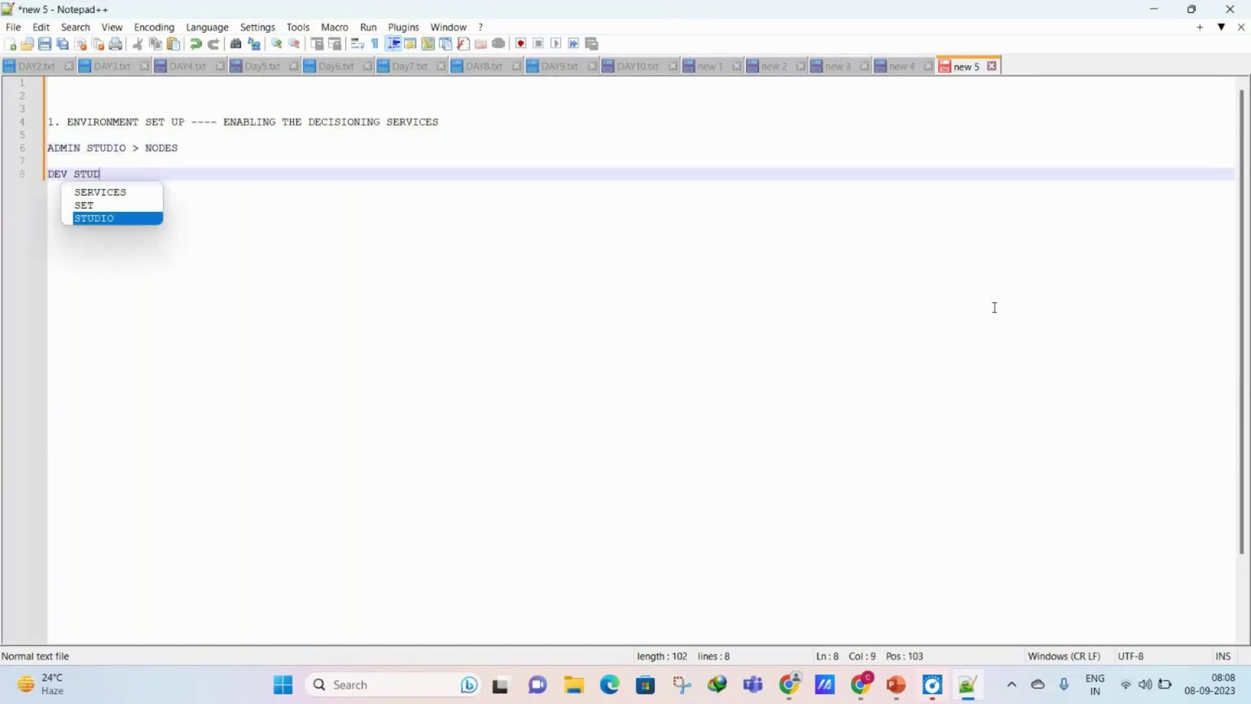
type("IO > CONFIGURE ")
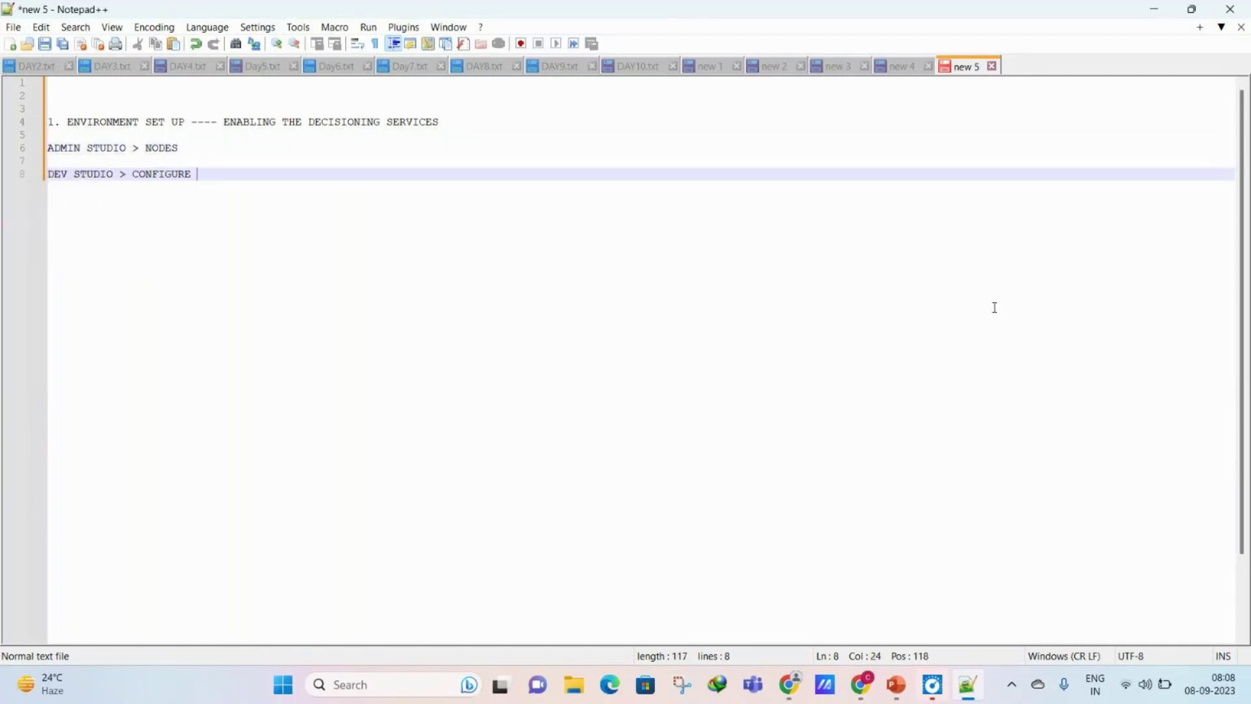
type("> DECISIONIN")
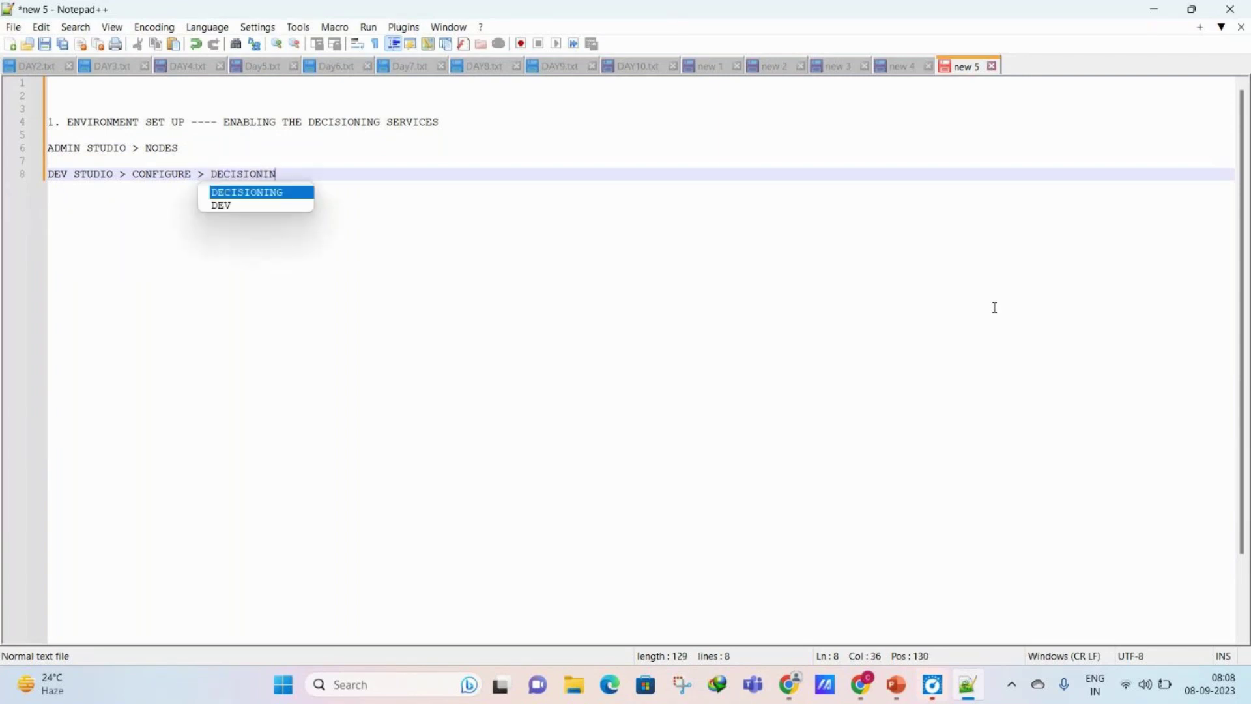
type("G > INFRA")
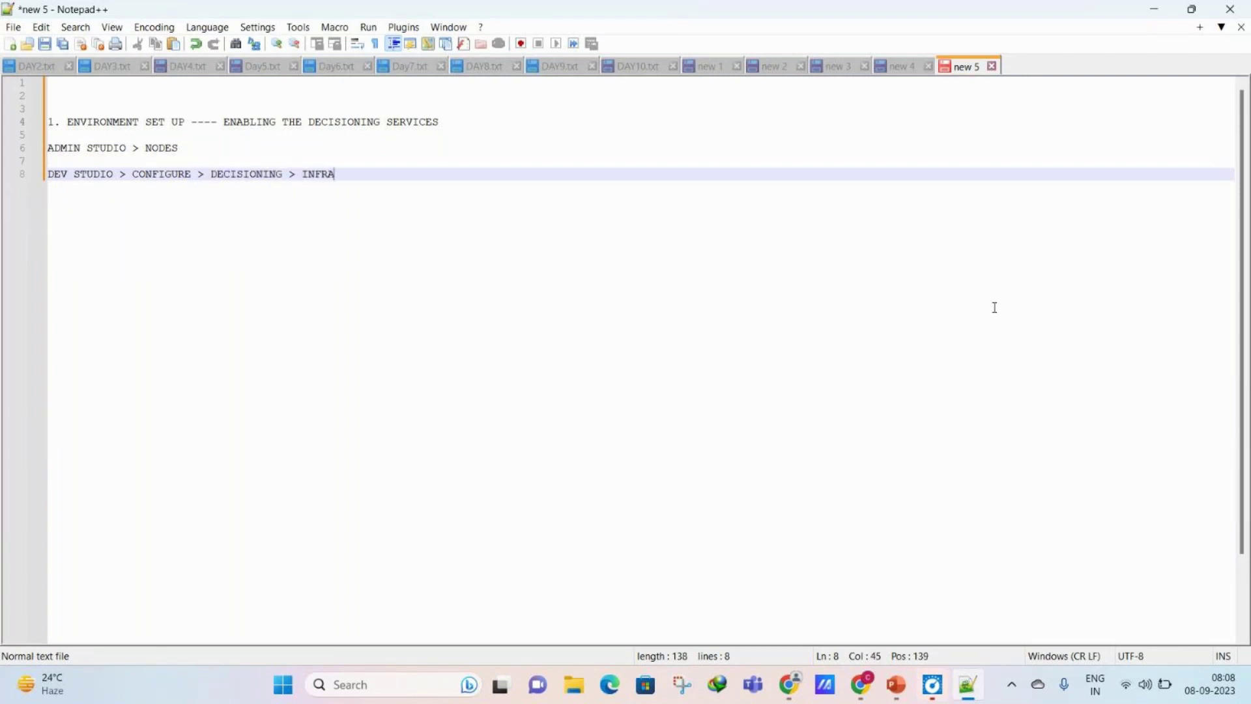
type("STRUCTURE")
Step: Add the second numbered item "2. ENABLE CASSANDRA DATABASE -- DDS SERVICES" after two blank lines
key("Return")
key("Return")
key("Return")
type("2.")
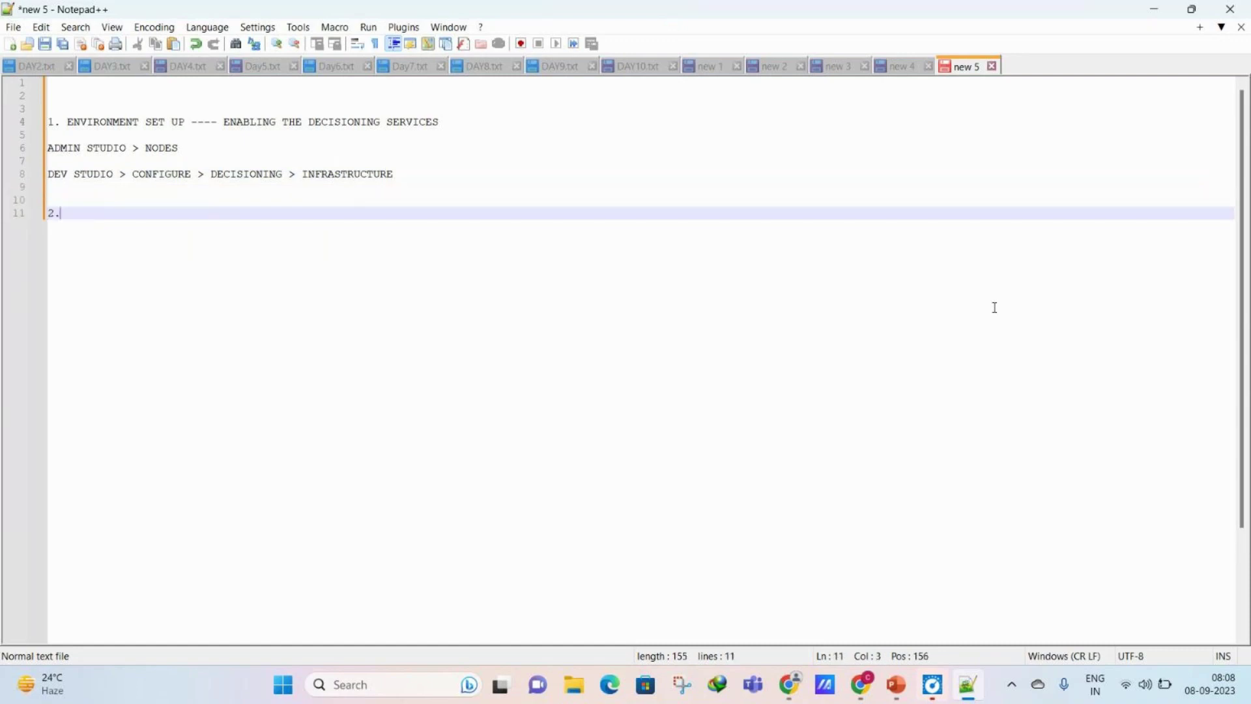
type(" CNABLE CAS")
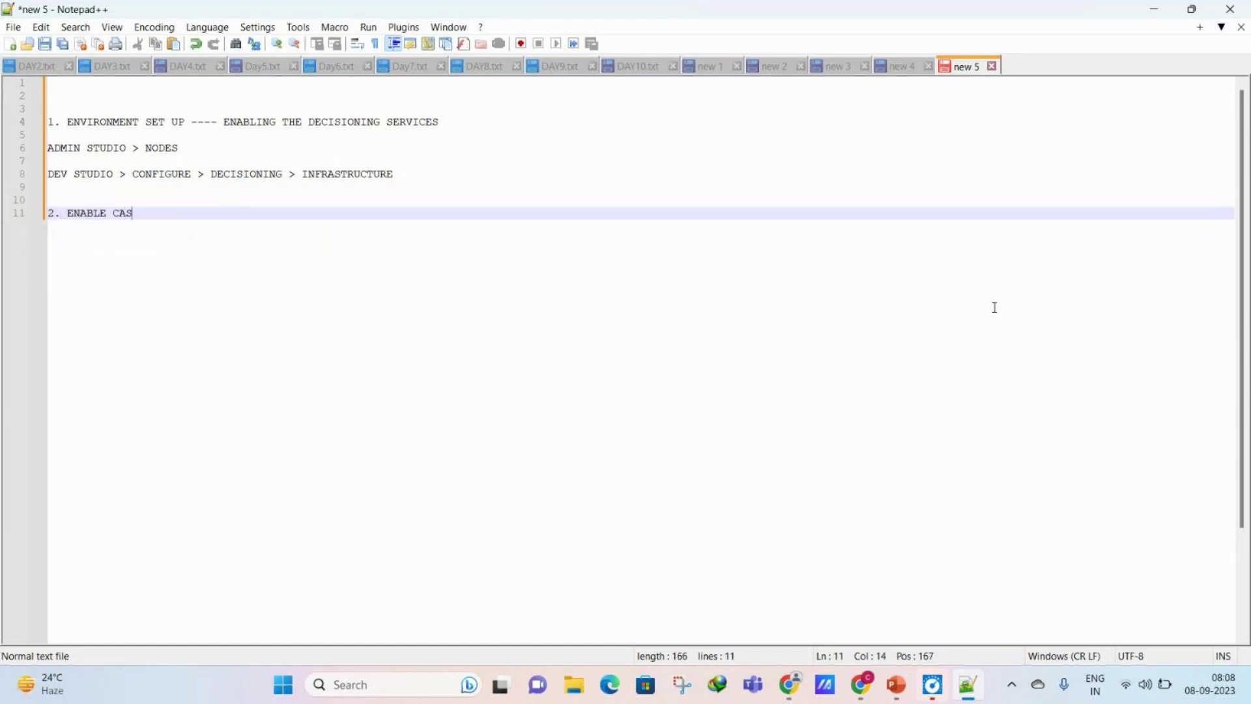
type("SANDRA DATABASE")
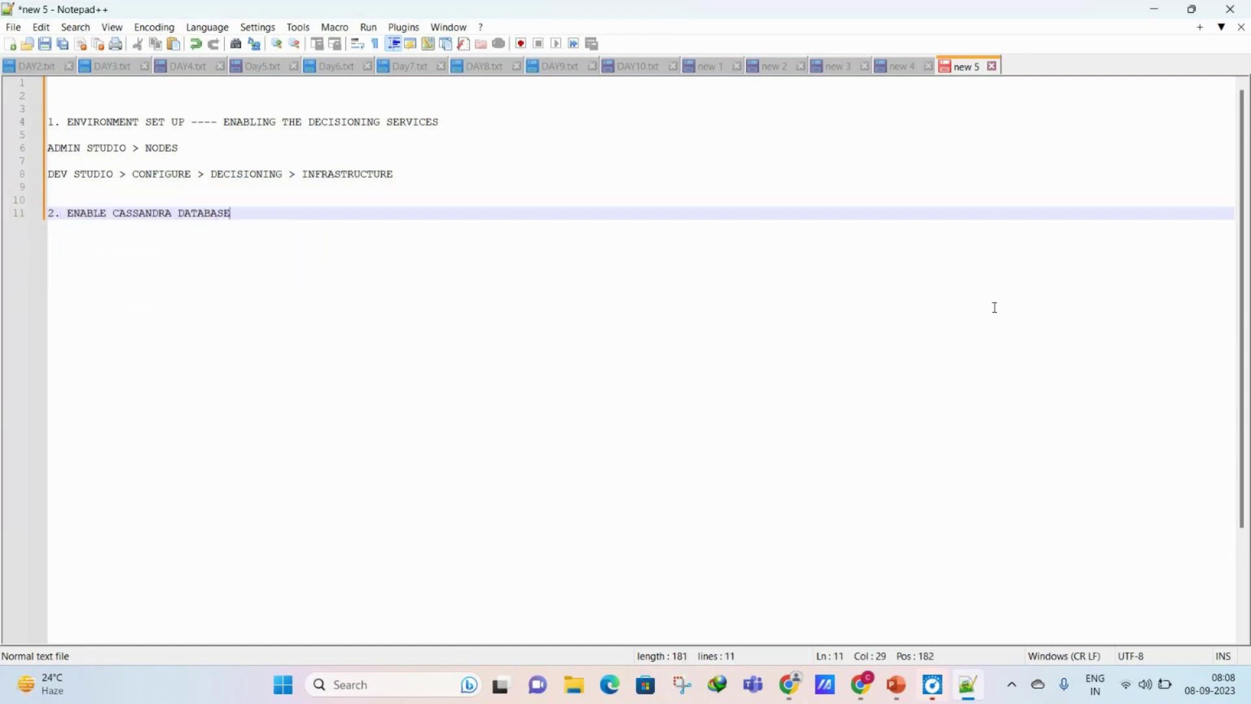
type(" -- DDS SERVICE")
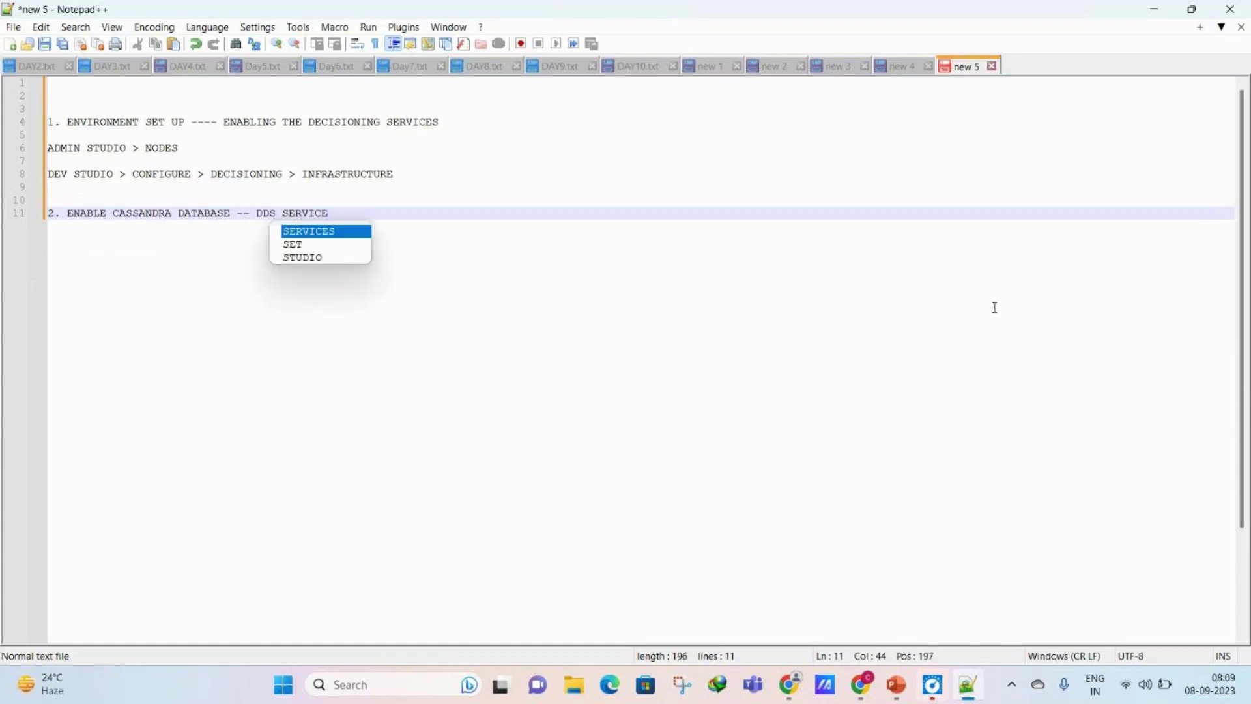
key("Return")
Step: Add the third numbered item "3. CONTEXT DICTIONARY" two blank lines below the Cassandra item
key("Return")
key("Return")
key("Return")
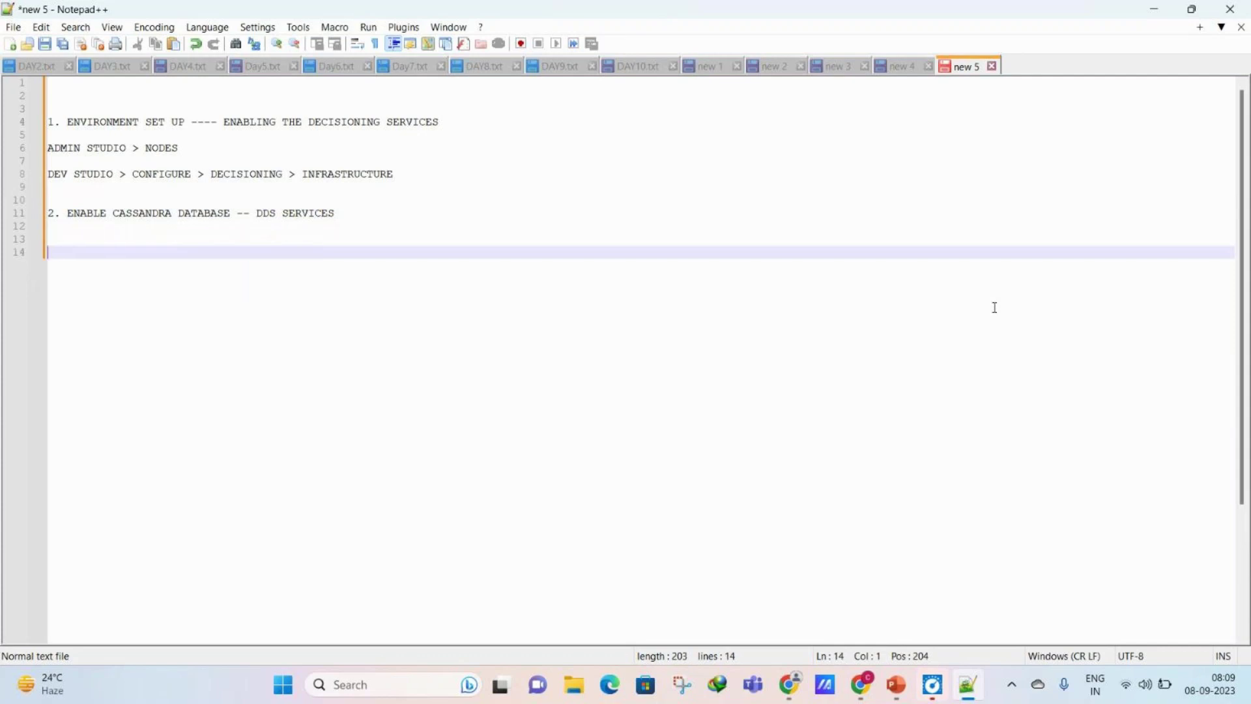
type("3. CON")
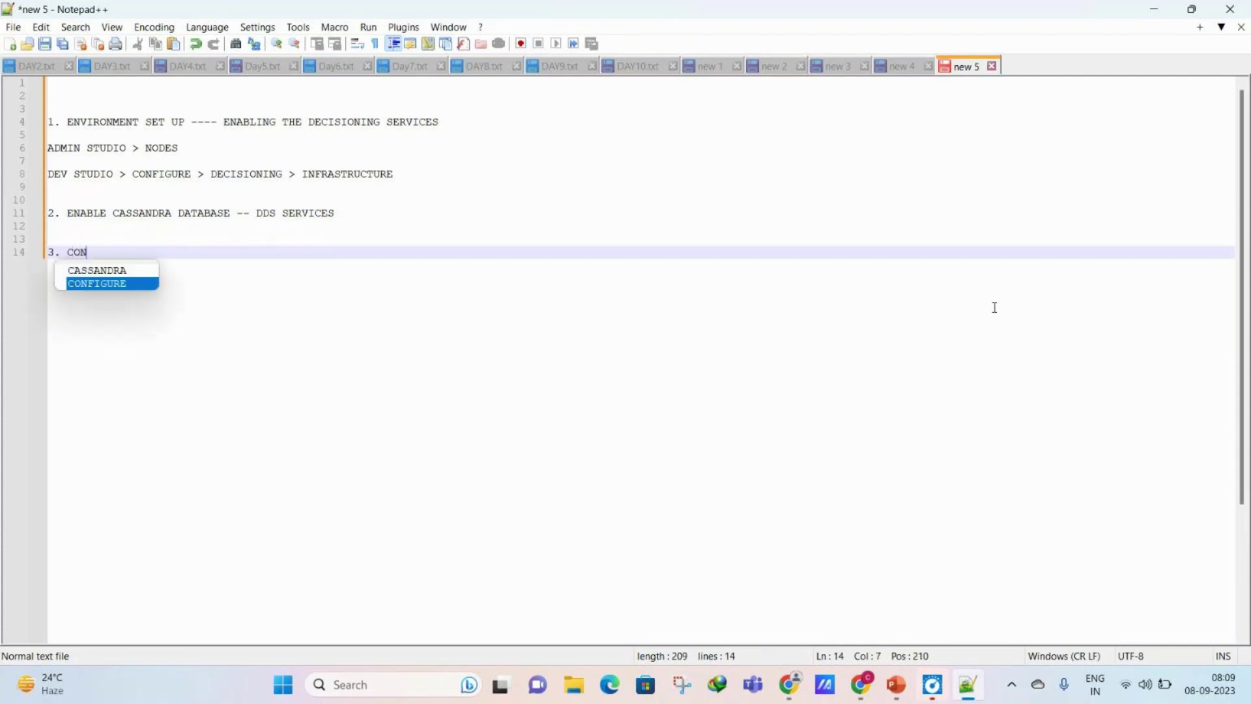
type("TEXT DIC")
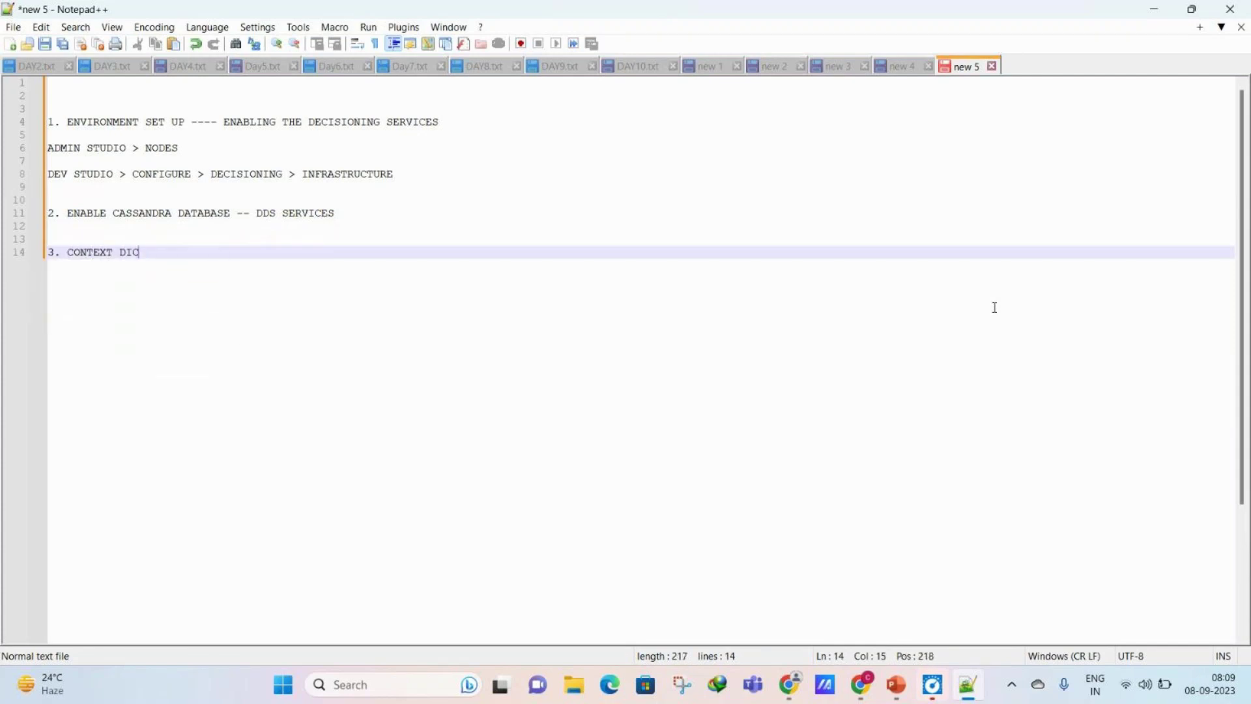
type("TIONARY")
Step: Write the indented sub-item "PRIMARY CONTEXT -- PRIMARY AUDIENCE" under Context Dictionary
key("Return")
key("Return")
key("Tab")
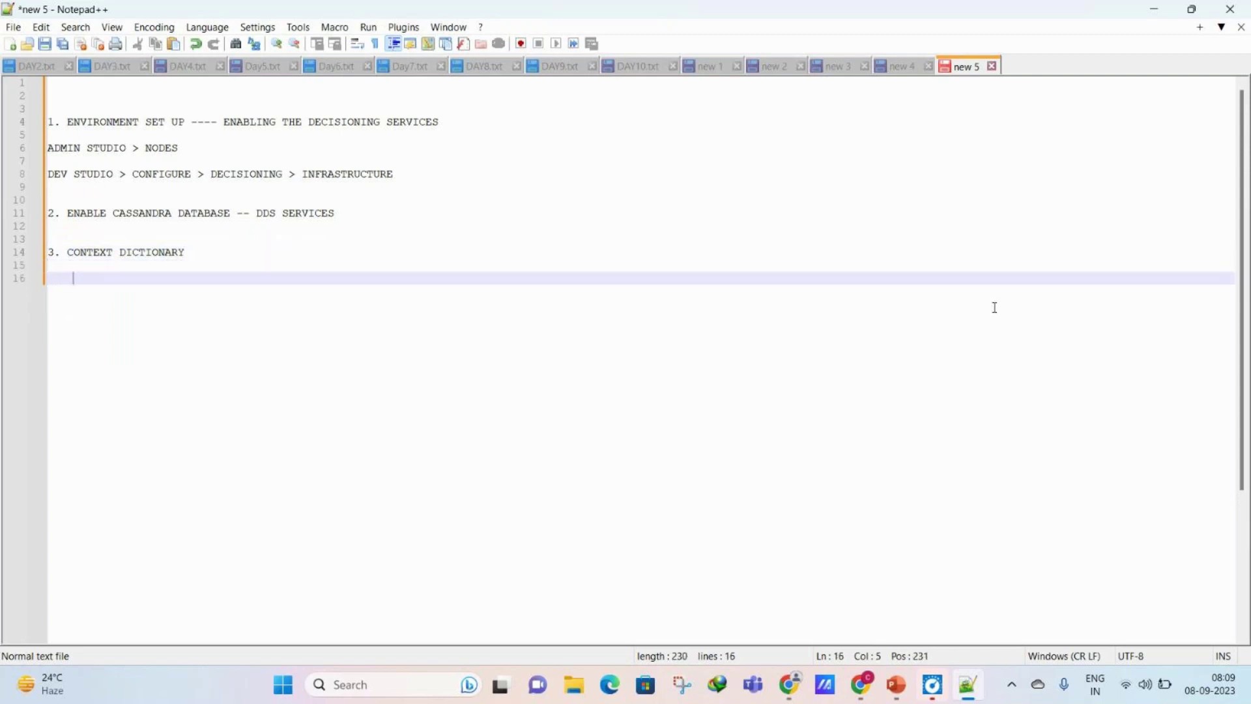
type("PRIMARY CONTEXT -- ")
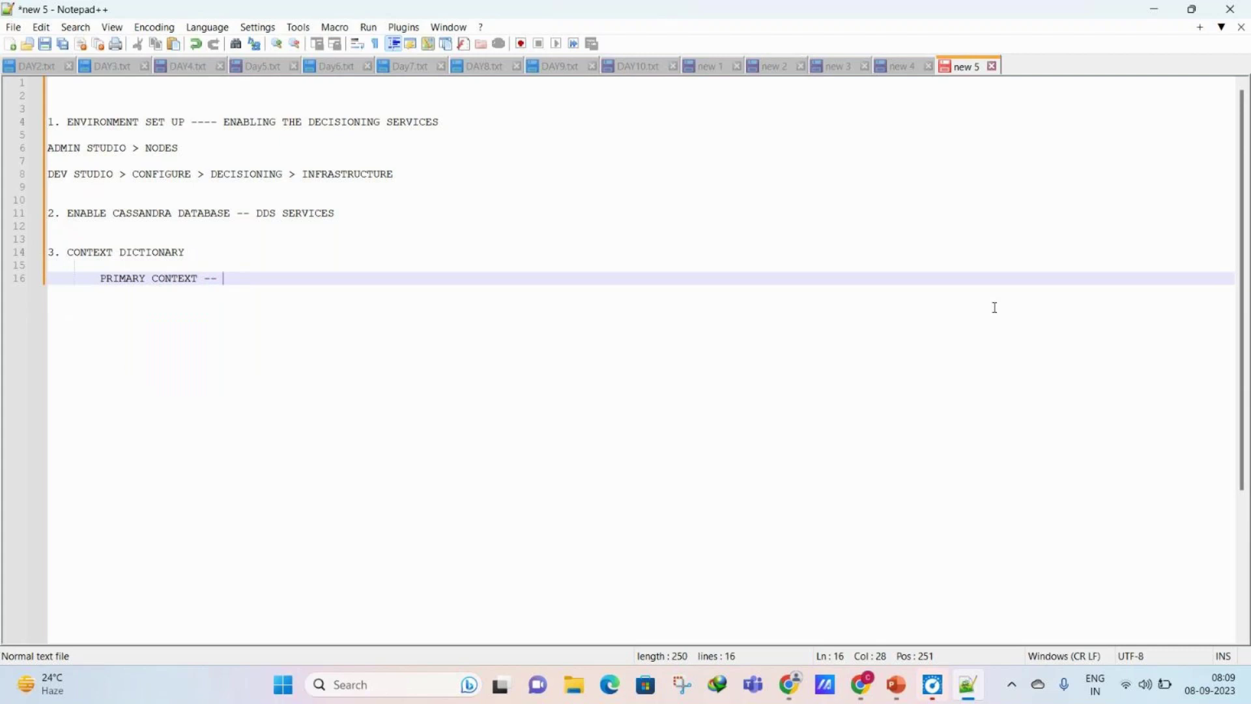
type("PRIMARY AUDIENCE")
Step: Write the sub-item "SECONDARY CONTEXT -- SECONDARY AUDIENCE" at the same indent, one blank line below the primary context
key("Return")
key("Return")
key("Tab")
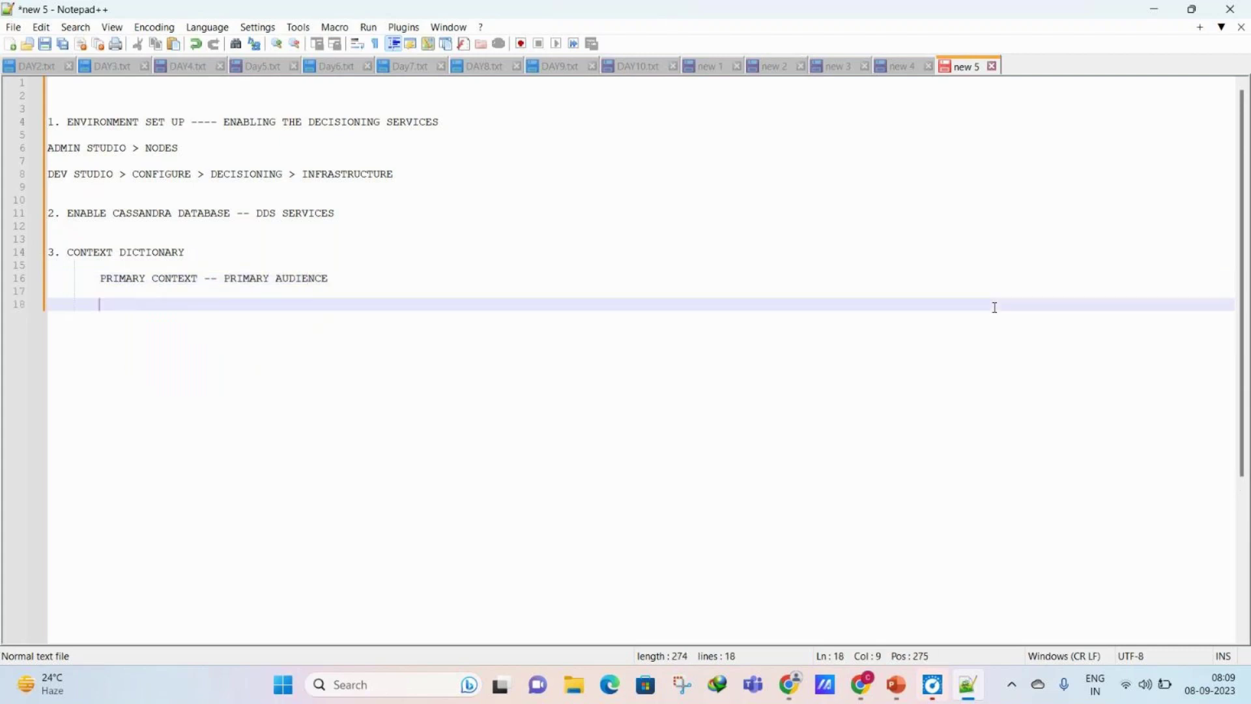
key("BackSpace")
type("SECONDA")
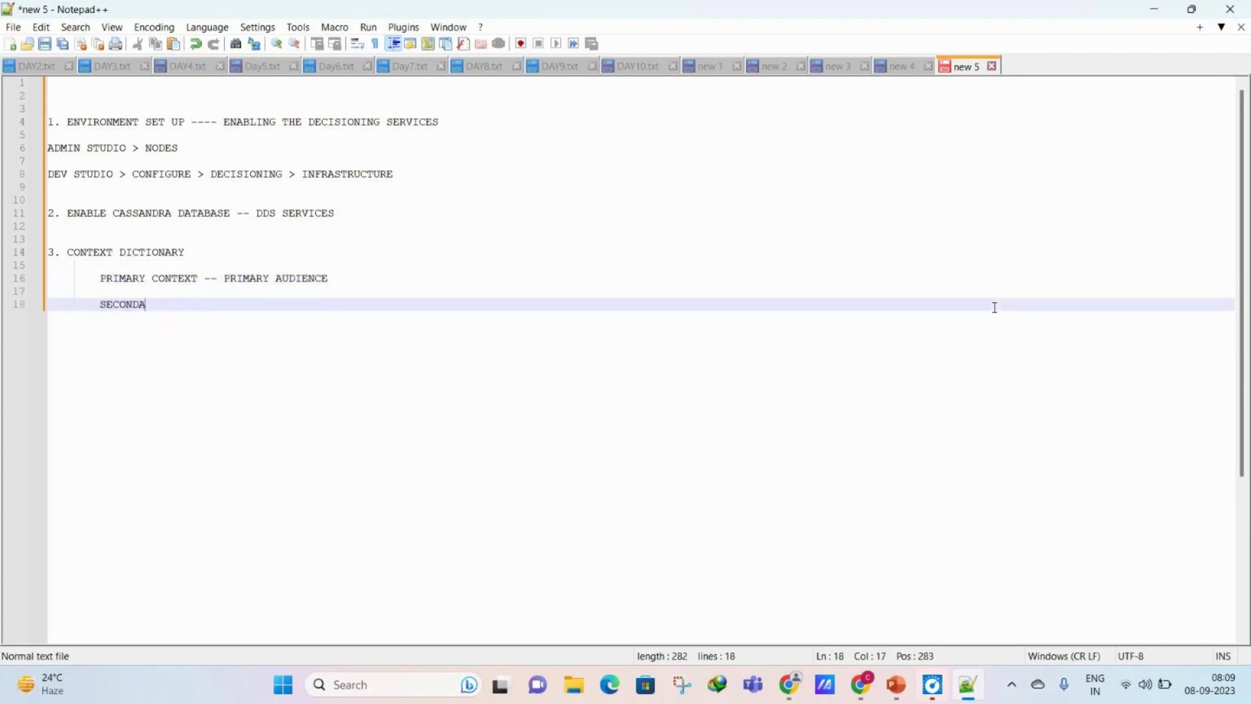
type("RY CONTEXT -- SECONDARY")
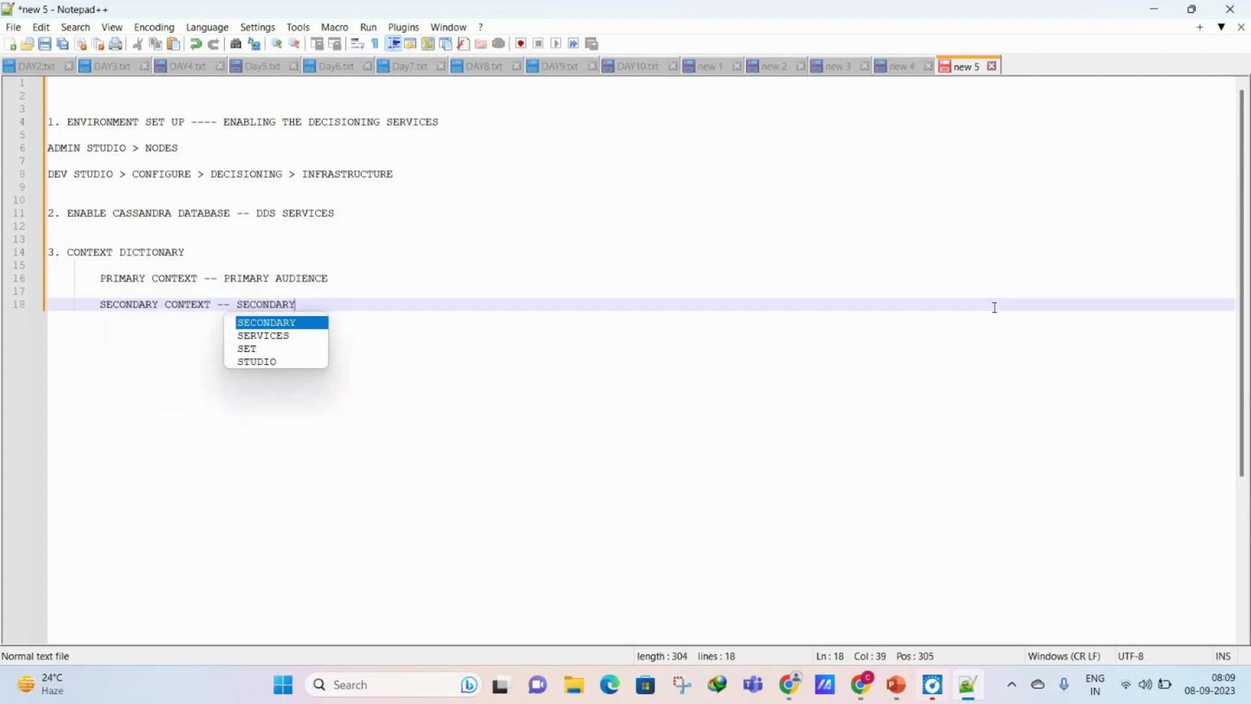
type(" AUDIENCE")
Step: Write the sub-item "ASSOCIATED CONTEXT -- ASSOCIATED DATA" at the same indent, one blank line below the secondary context
key("Return")
key("Return")
key("Return")
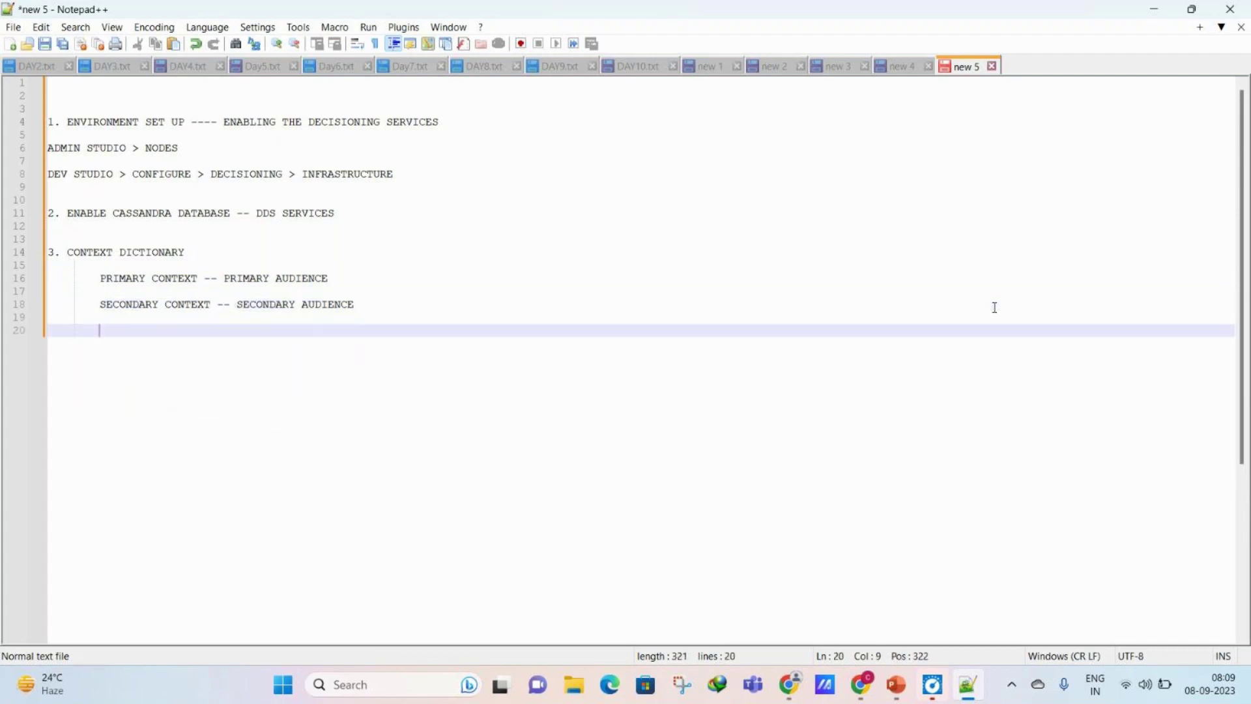
type("ASSOCIATED ")
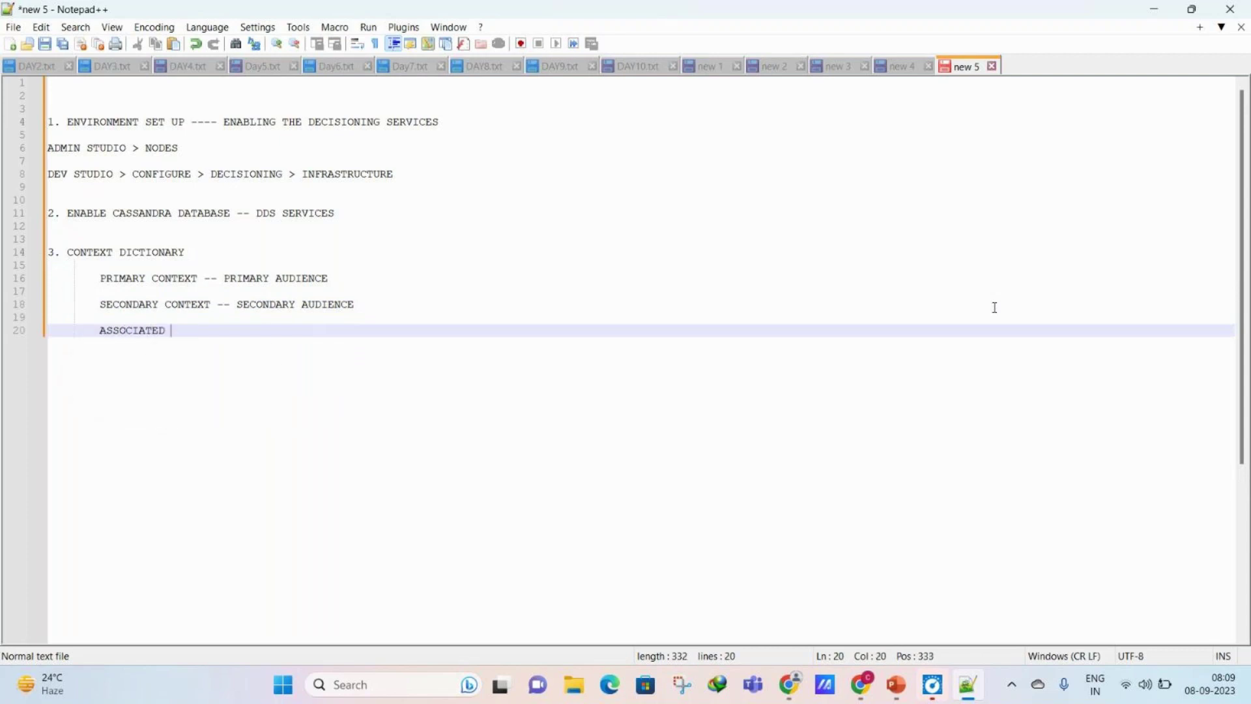
type("CONTEXT -- AS")
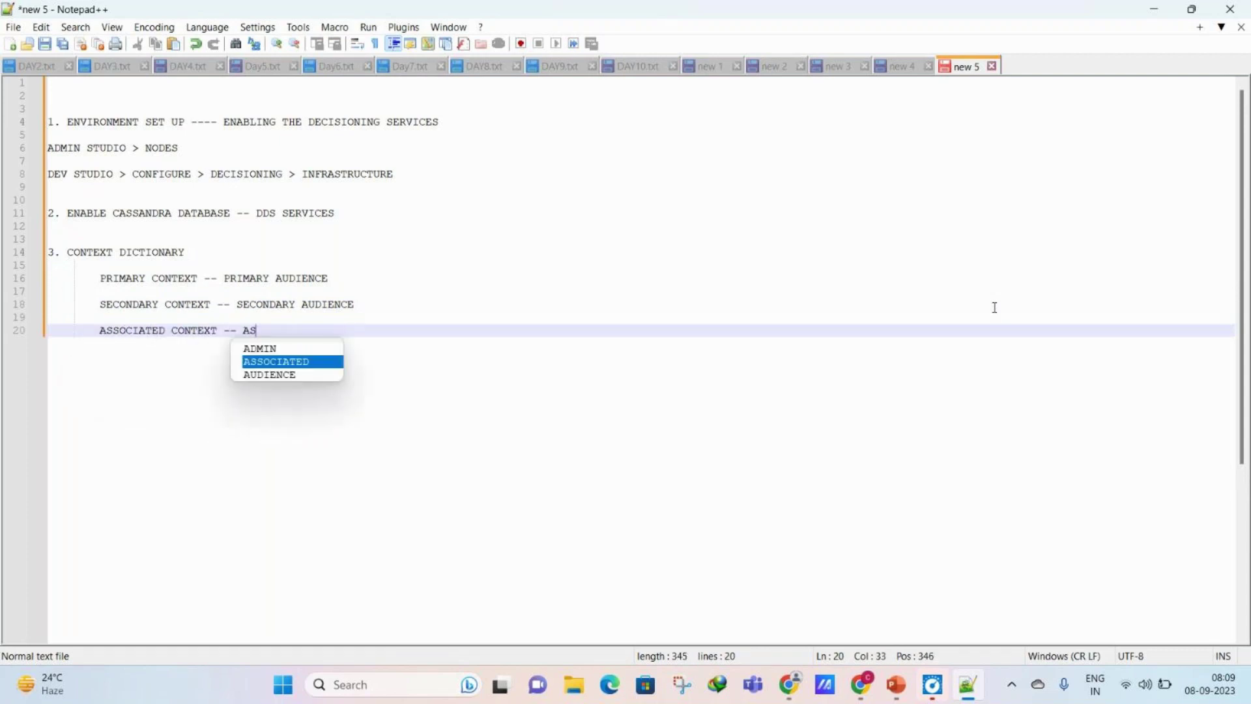
type("SOCIATED DATA")
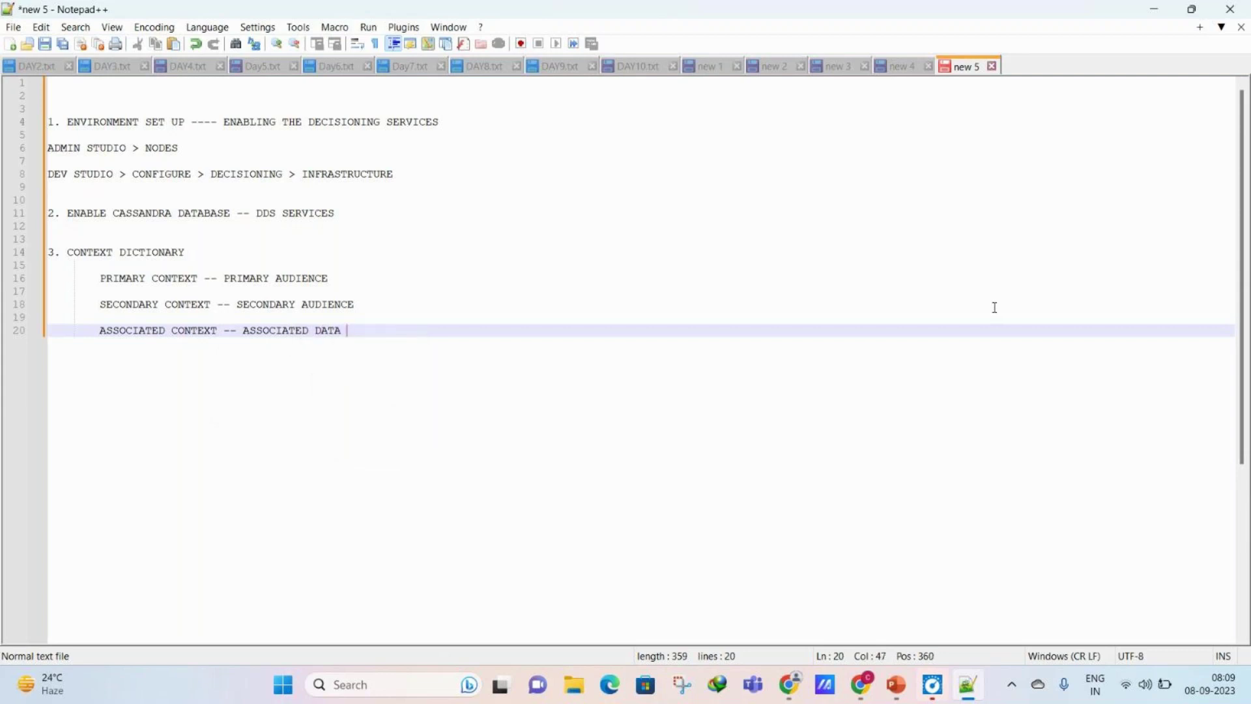
Step: Add the fourth numbered item "4. CREATE DECISIONING APPLICATION USING CDH WIZARD" two blank lines below the associated context
key("Return")
key("Return")
key("Return")
key("BackSpace")
type("4. CREATE")
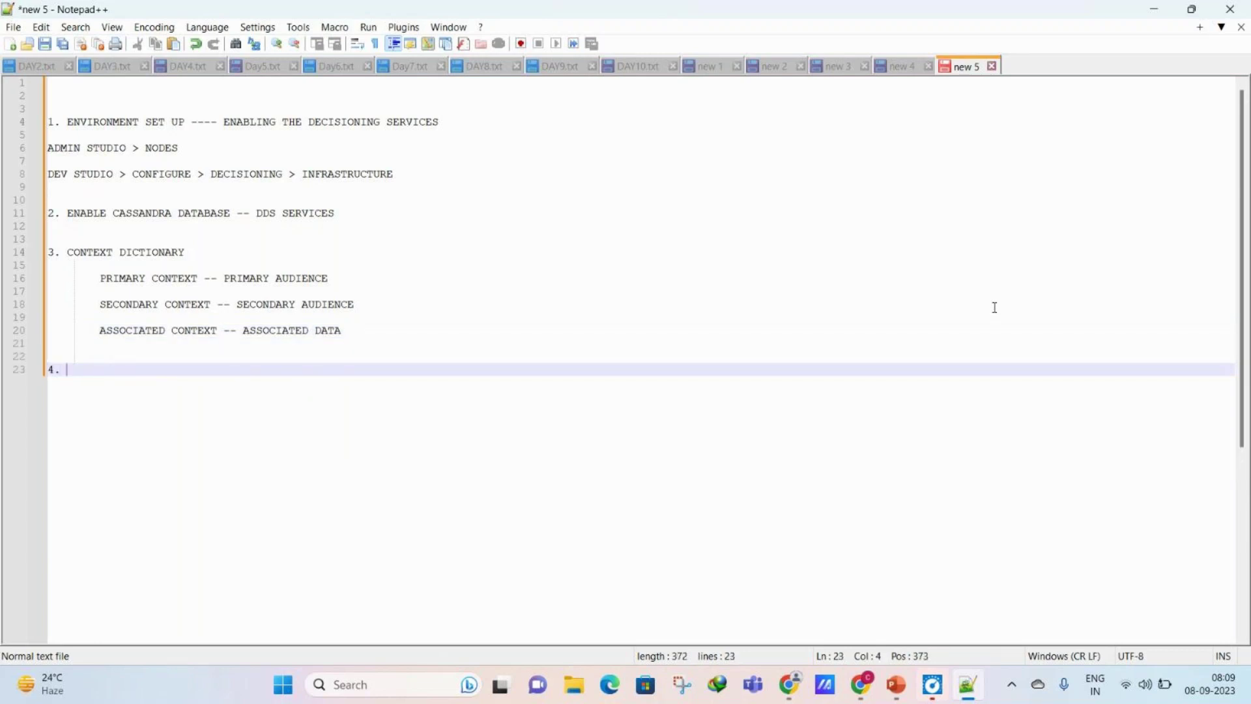
type(" AS")
key("BackSpace")
key("BackSpace")
type("DECISION")
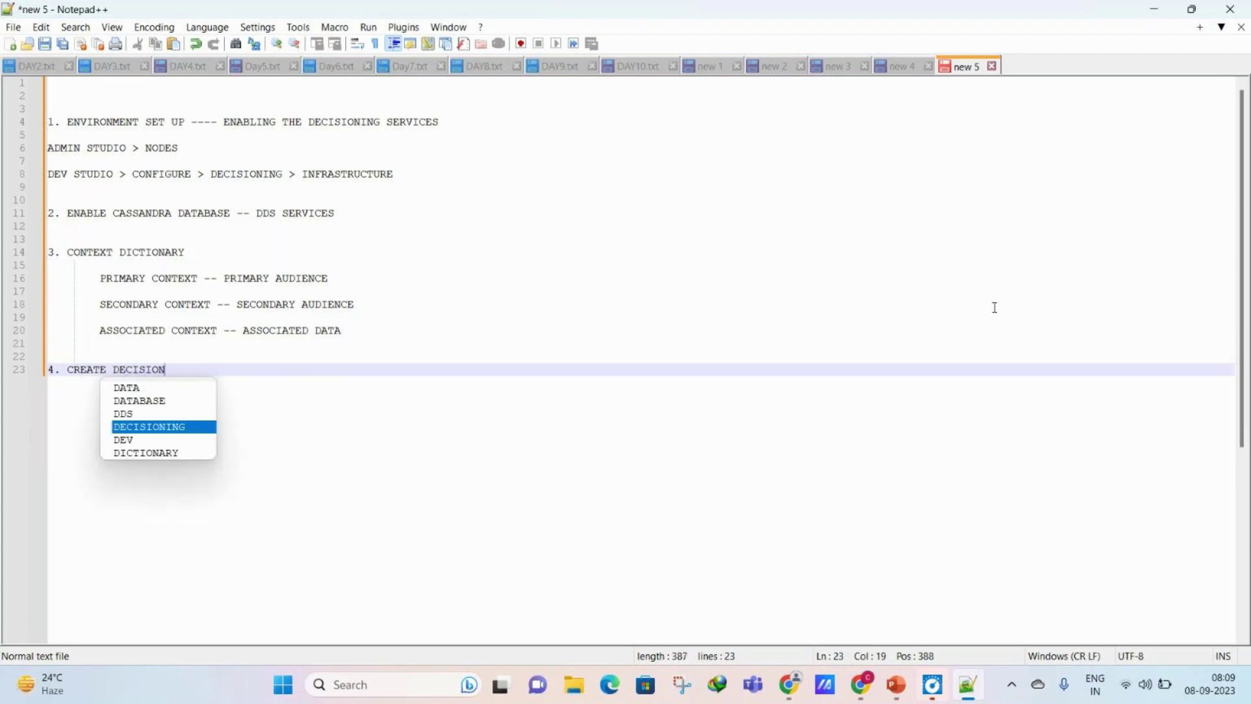
type("ING APPLICATION US")
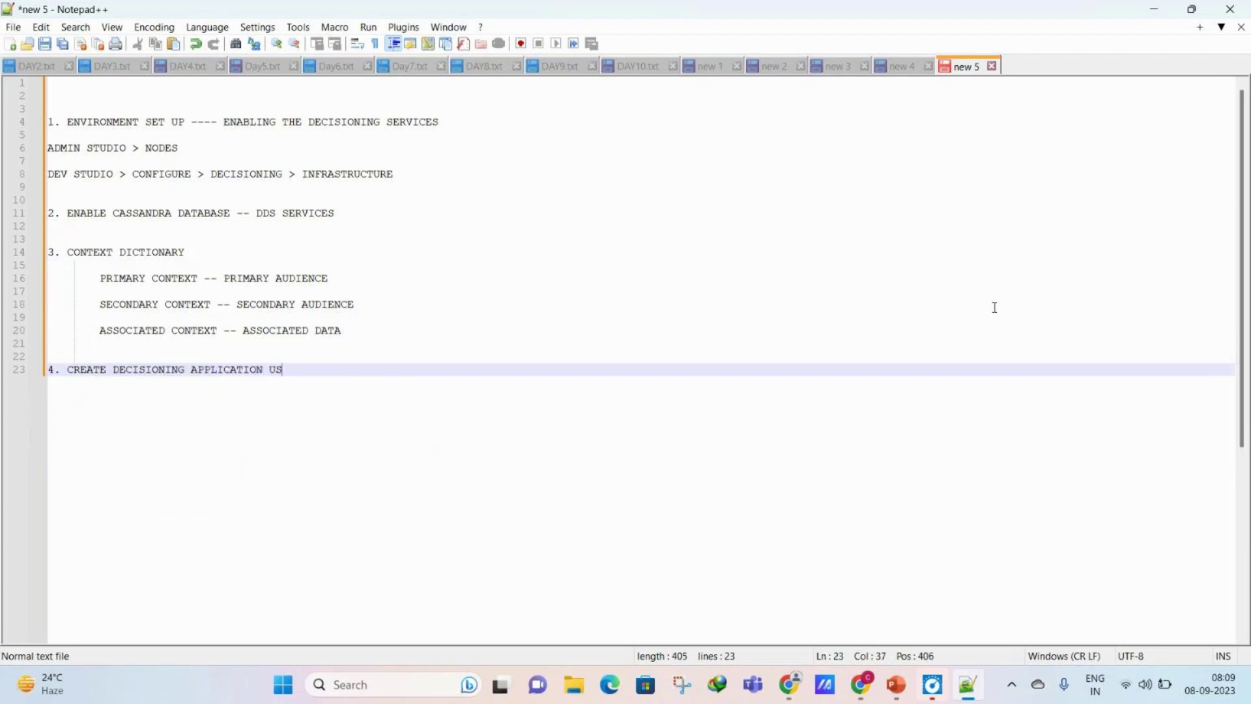
type("ING CDH WIZARD")
Step: Write the indented sub-item "--- CAR MODEL --- DATA MODEL, CLASSES, TABLES, COLUMNS, PROPERTIES" under the CDH wizard item
key("Return")
key("Return")
key("Tab")
type("---")
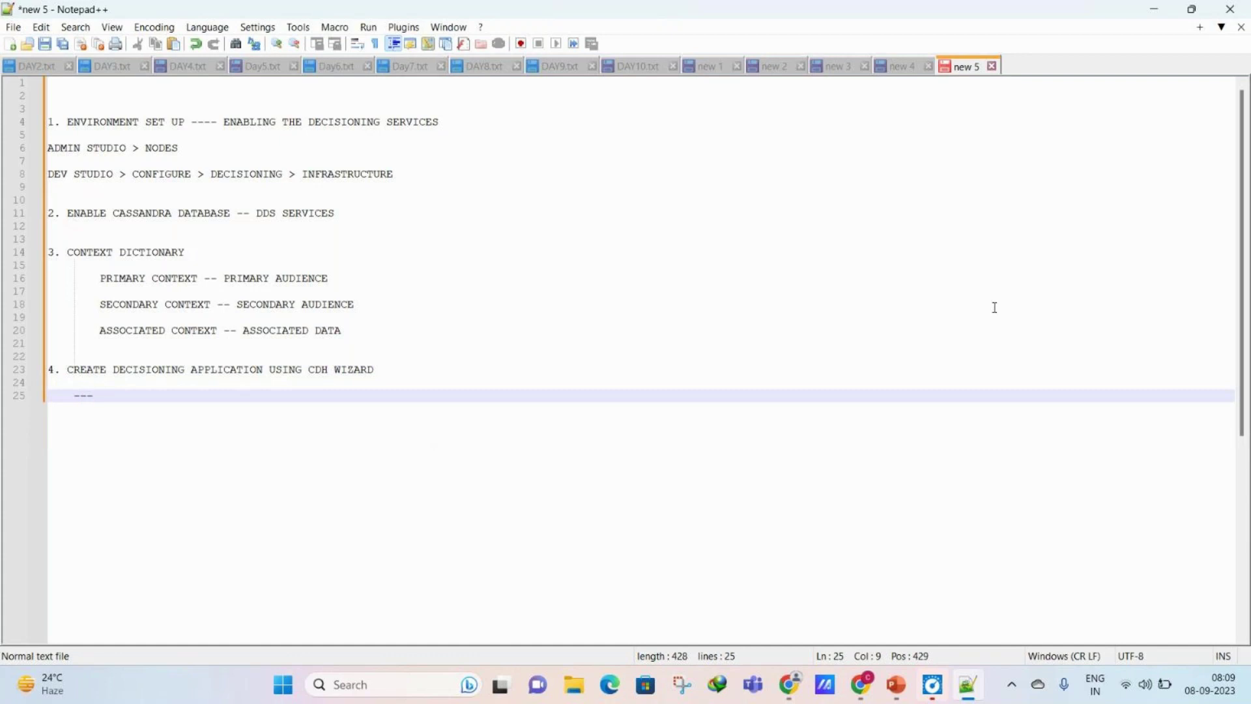
type(" CAR MODEL --- DATA MODEL, CLASSES, TABLES, COLUMN")
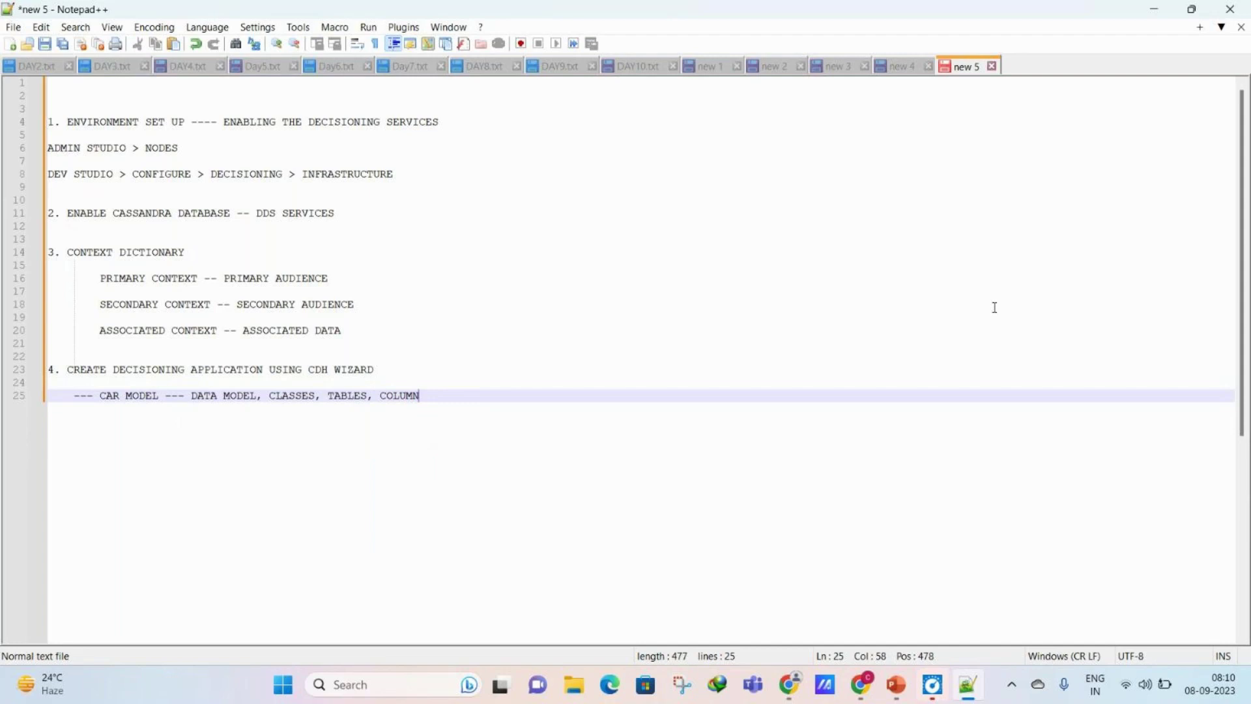
type("S, PROPERTIES")
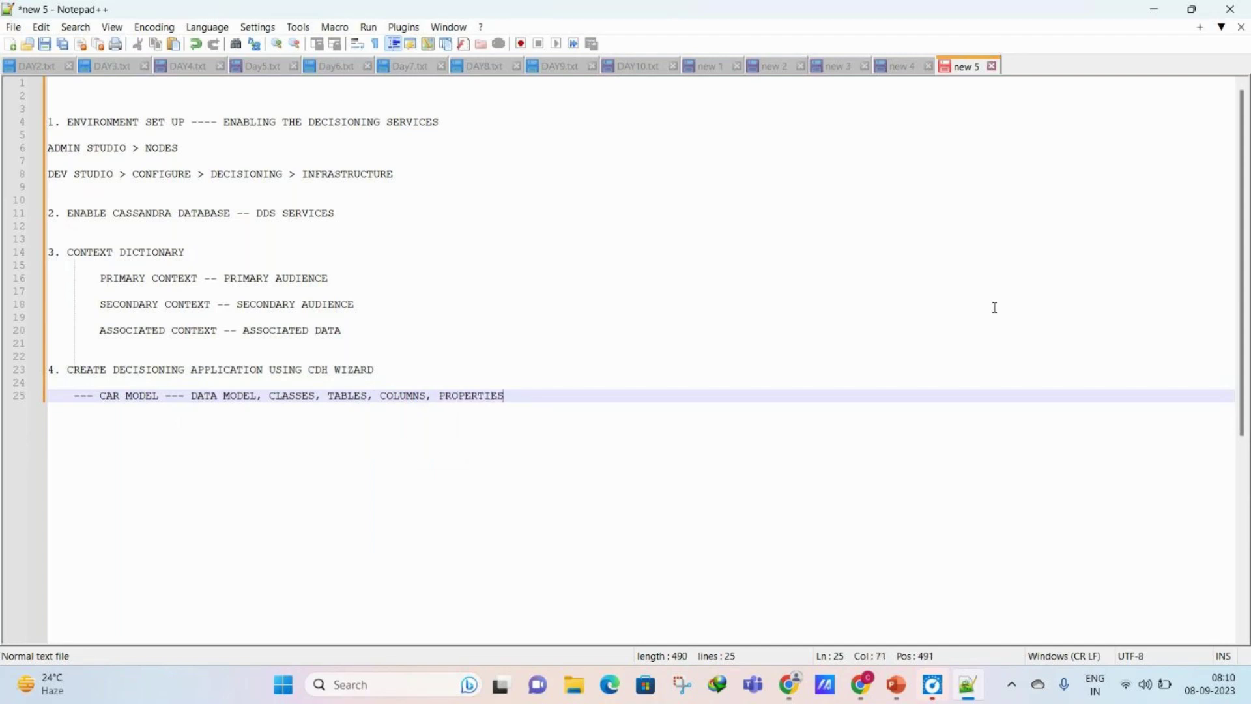
Step: Write the sub-item "--- NBAD TEMPLATE --- SAMPLE CATEGORY, SAMPLE OFFERS, SAMPLE STRUCTURE TO GET STARTED" one blank line below the CAR MODEL line
key("Return")
key("Return")
type("--- ")
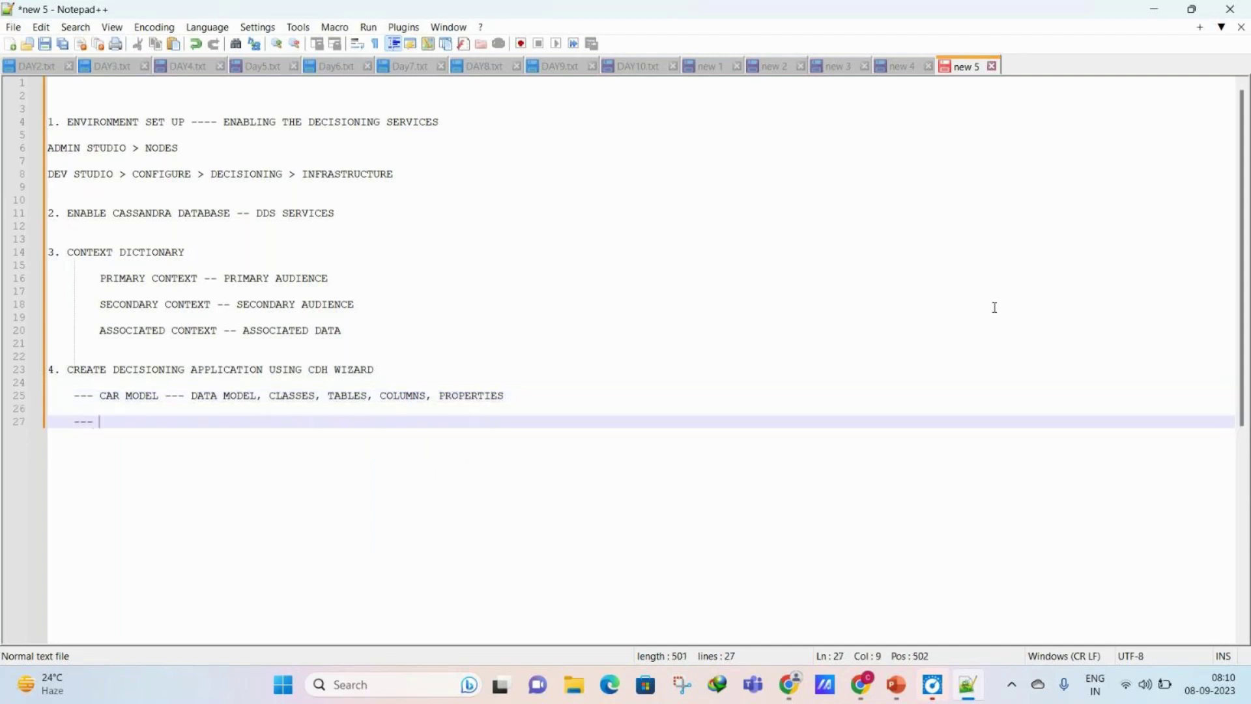
type("NBAD TEMPLATE ---")
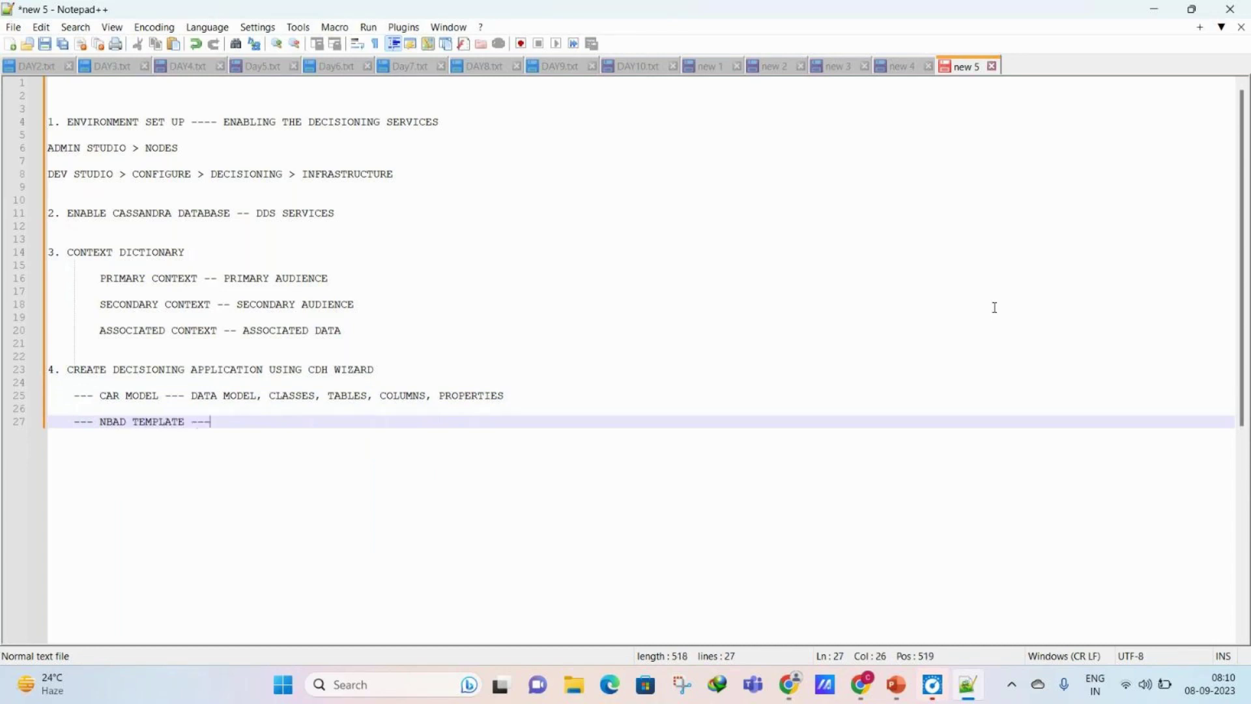
type(" SAMPLE CA")
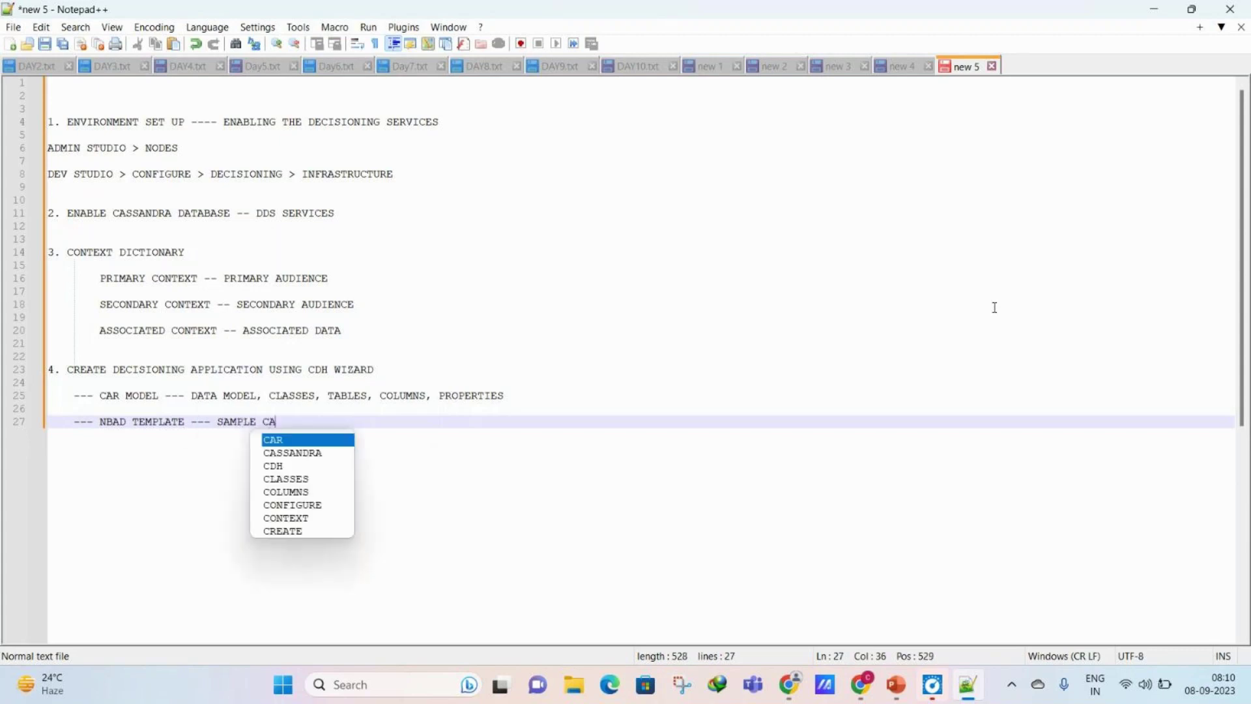
type("TEGORY, SAMPL")
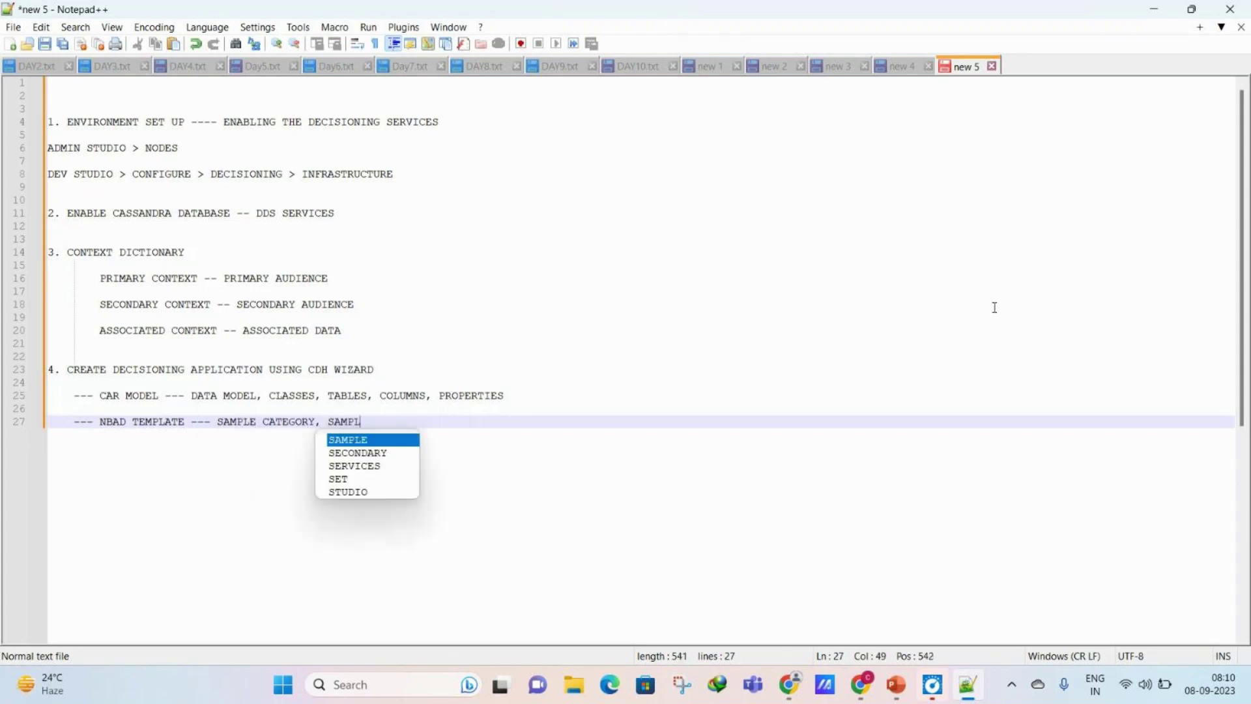
type("E OFFERS, SAMPLE STRUCTURE TO GET STARTED")
Step: Add the fifth numbered item "5. CONFIGURING BUSINESS TAXONOMY" two blank lines below the NBAD template, followed by a blank line
key("Return")
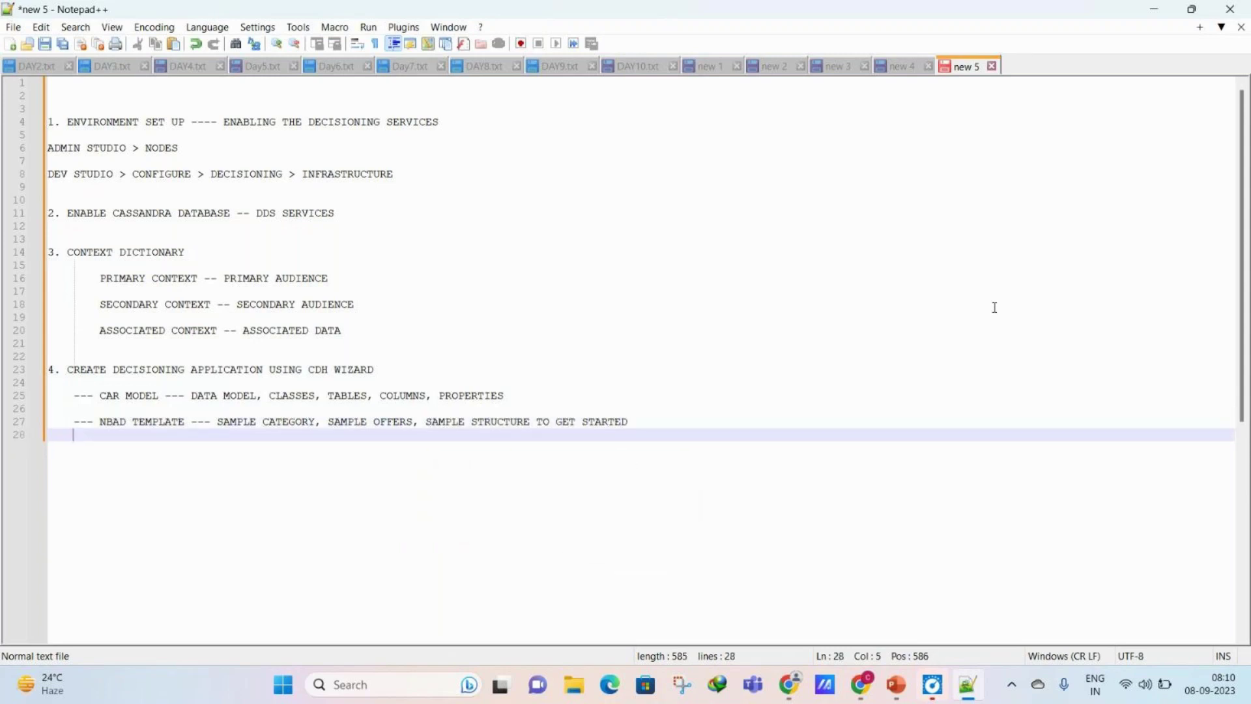
key("Return")
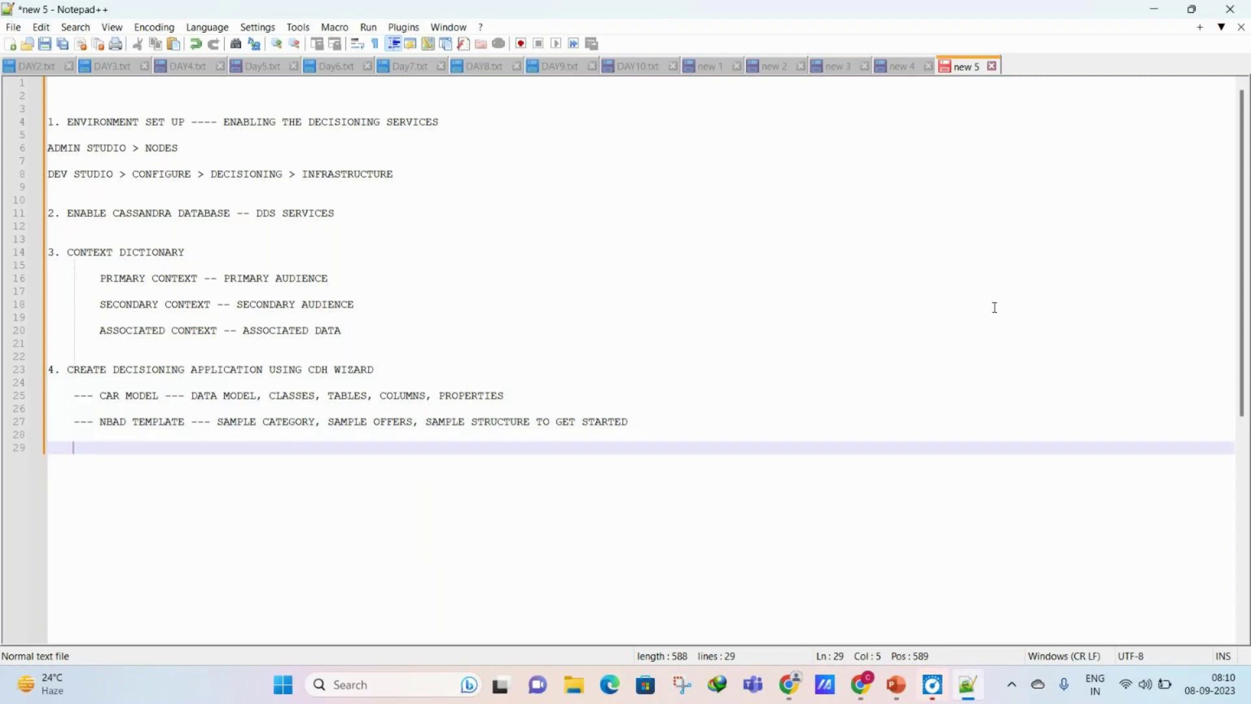
key("Return")
key("BackSpace")
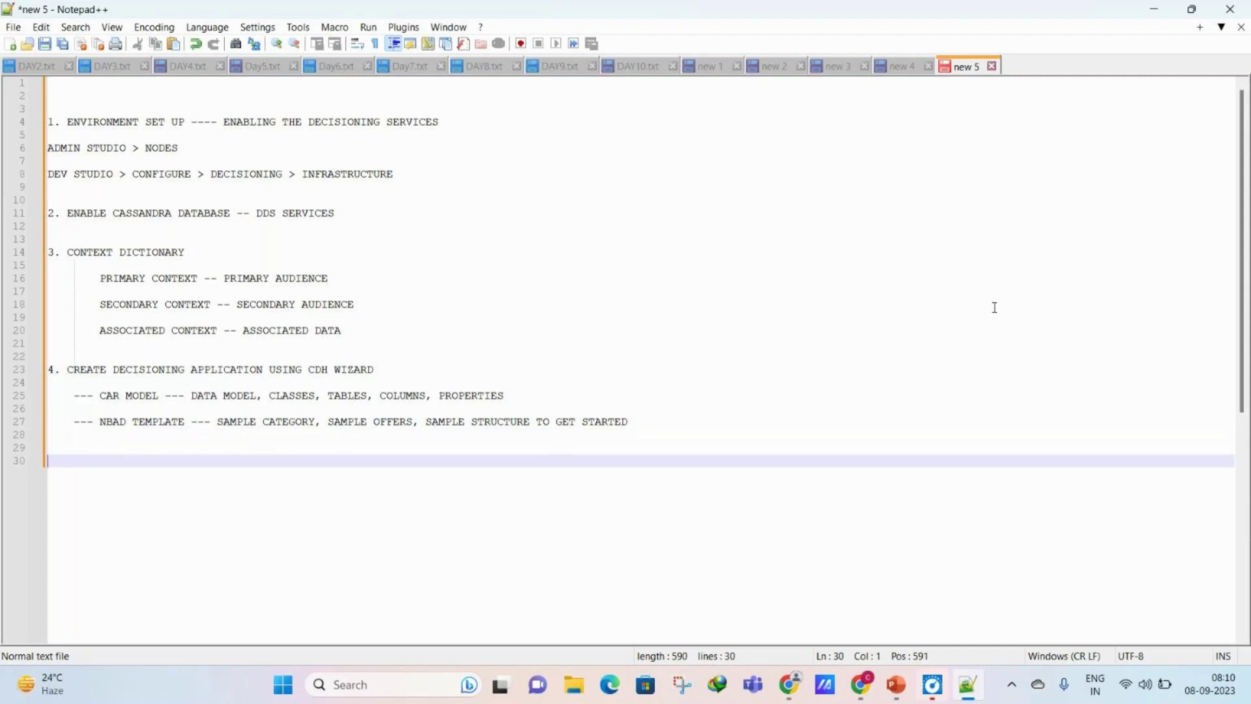
type("5. CONFIGURING BUSINESS TAXONOM")
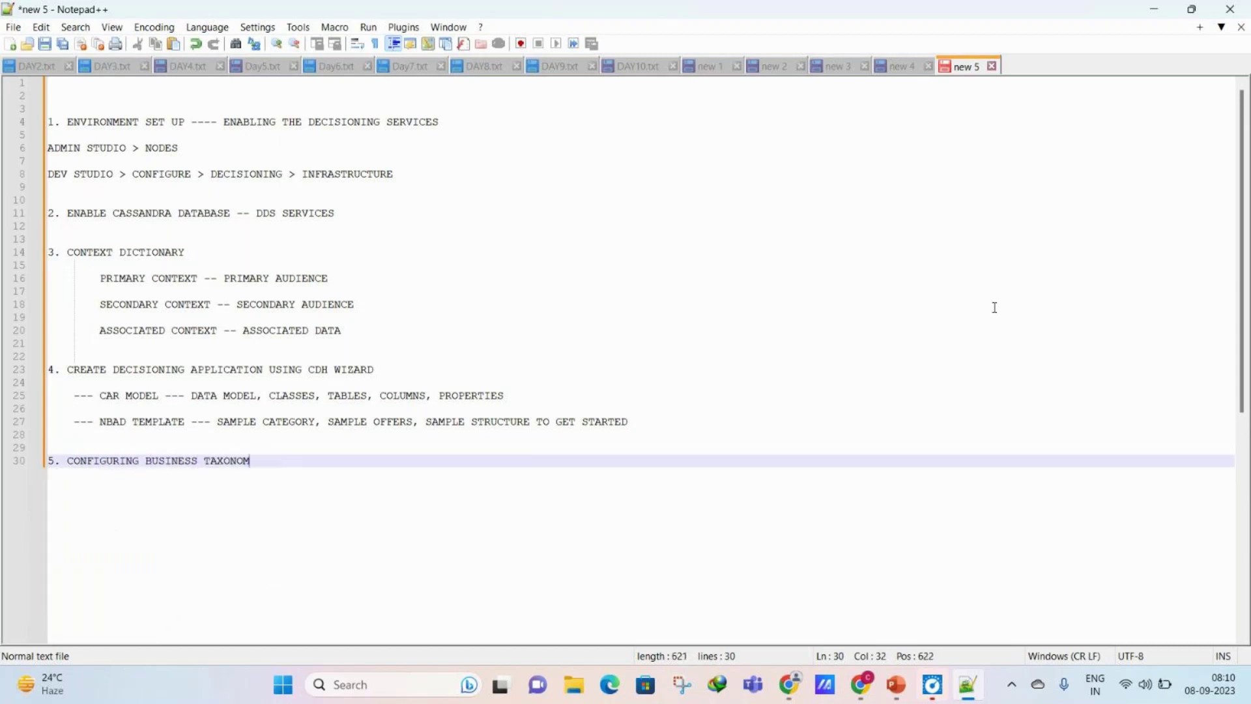
type("Y")
key("Return")
key("Return")
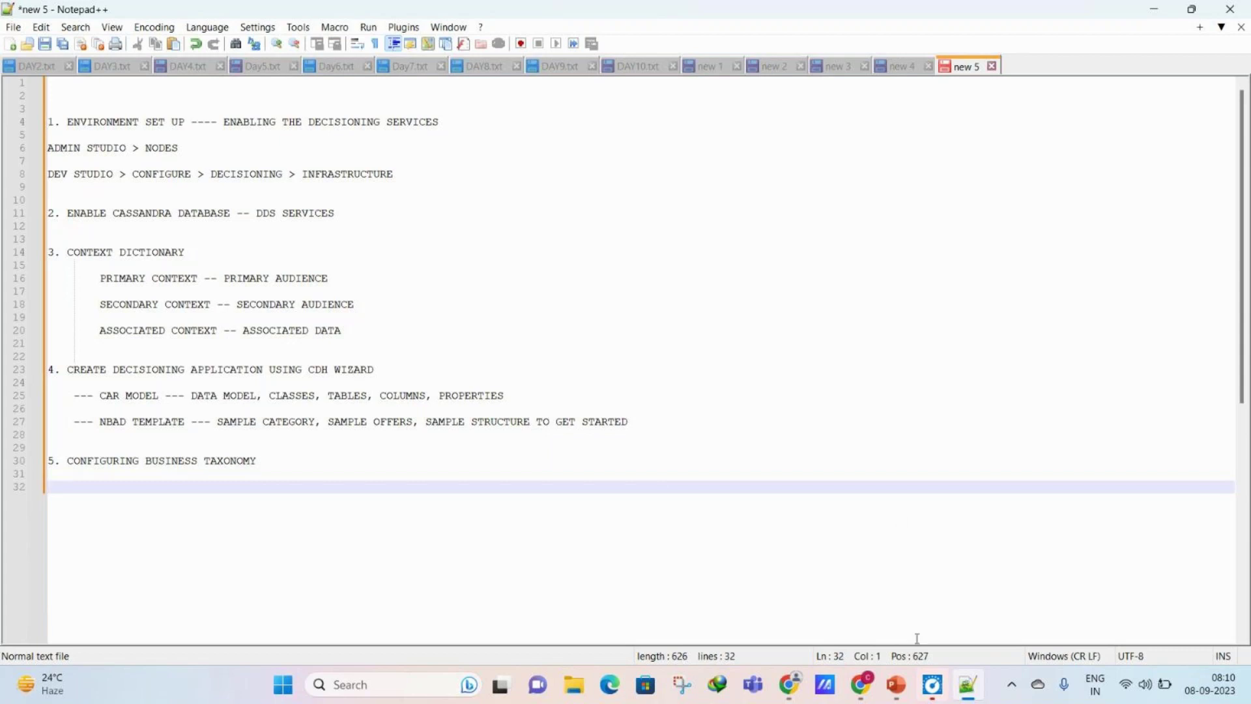
mouse_move(861, 684)
left_click(939, 580)
left_click(979, 483)
left_click_drag(53, 109, 798, 427)
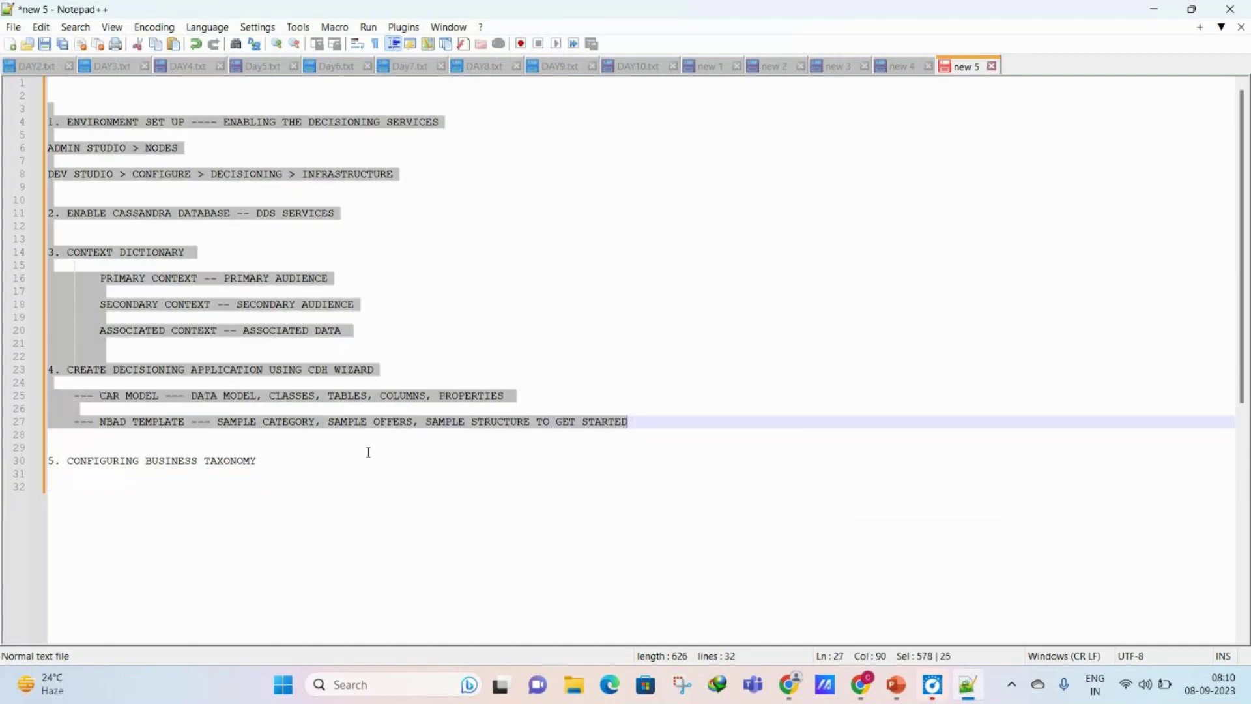
Step: Write the indented sub-item "a. ISSUE" one blank line below the Business Taxonomy item
left_click(311, 460)
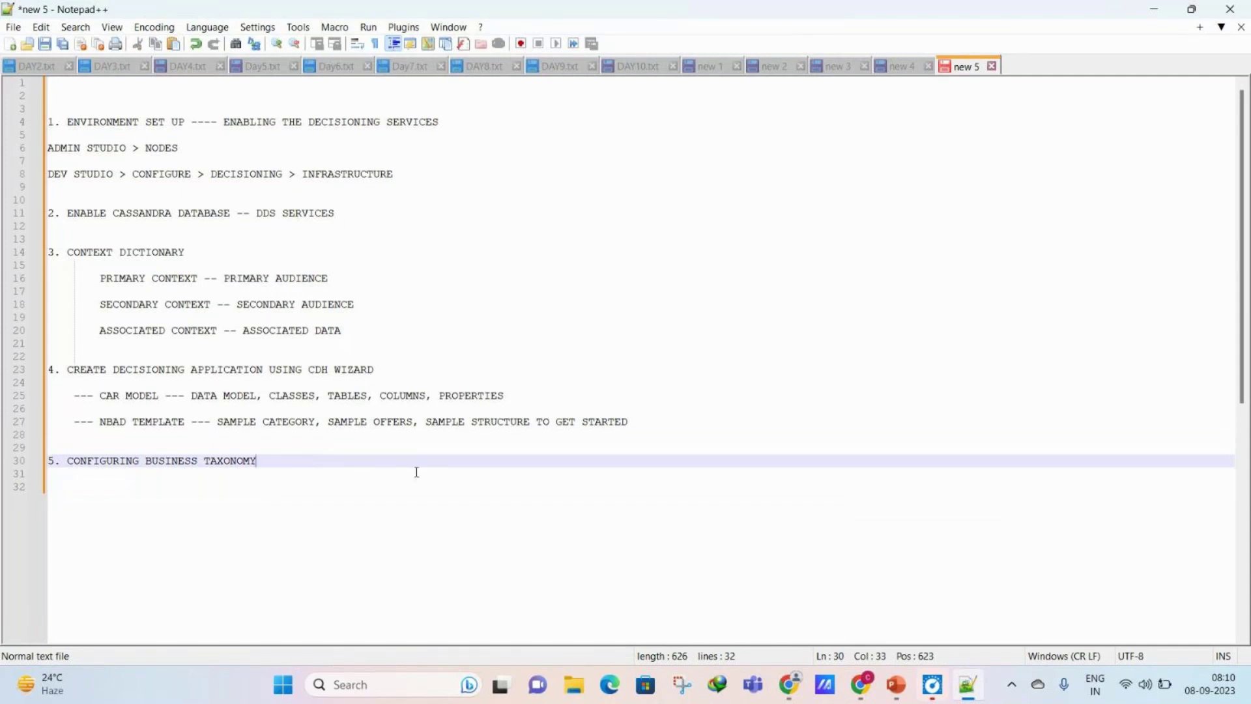
key("Return")
key("Return")
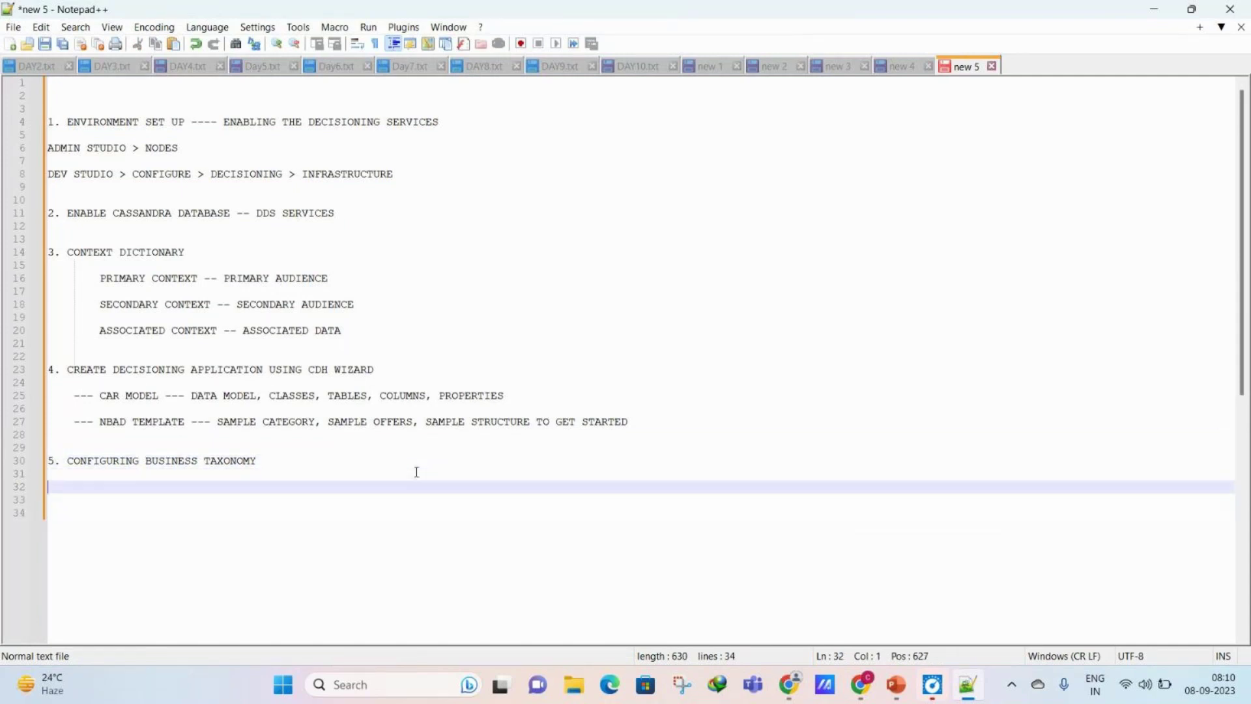
key("Tab")
type("a. ISSUE")
key("Return")
key("Return")
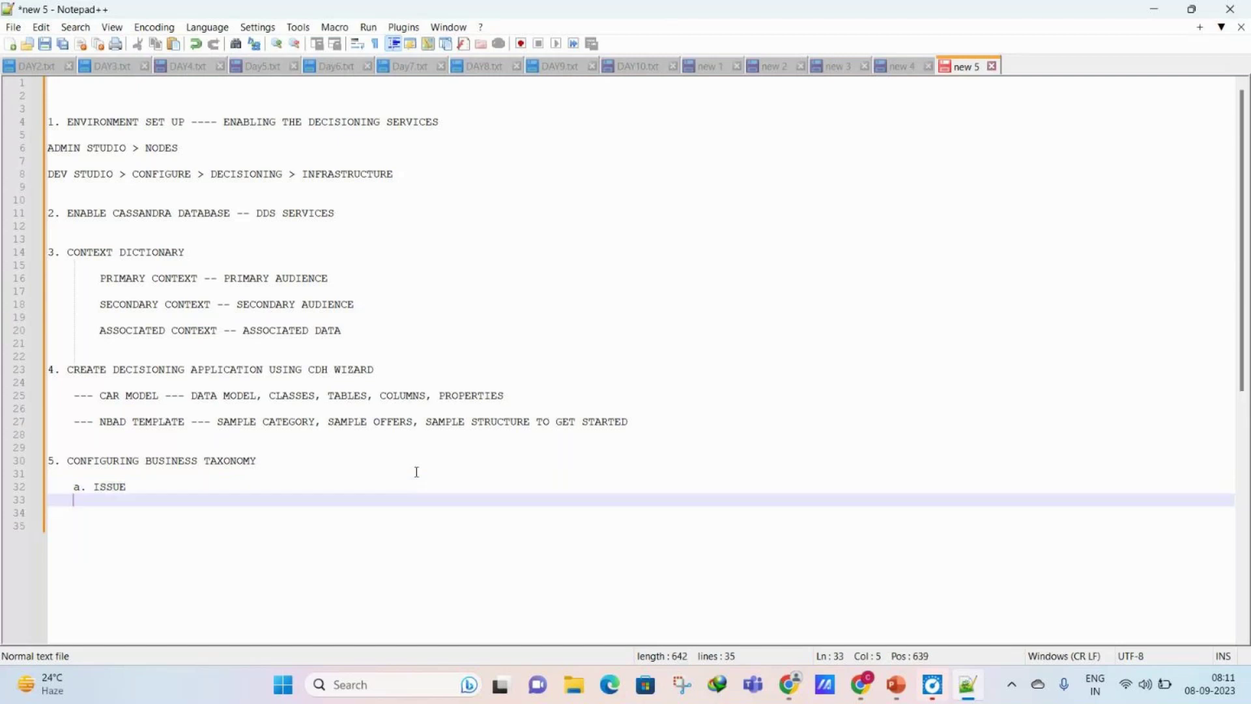
Step: Write the sub-items "b. GROUP" and "c. PROPOSITION" at the same indent, separated by a blank line
type("b. GROUP")
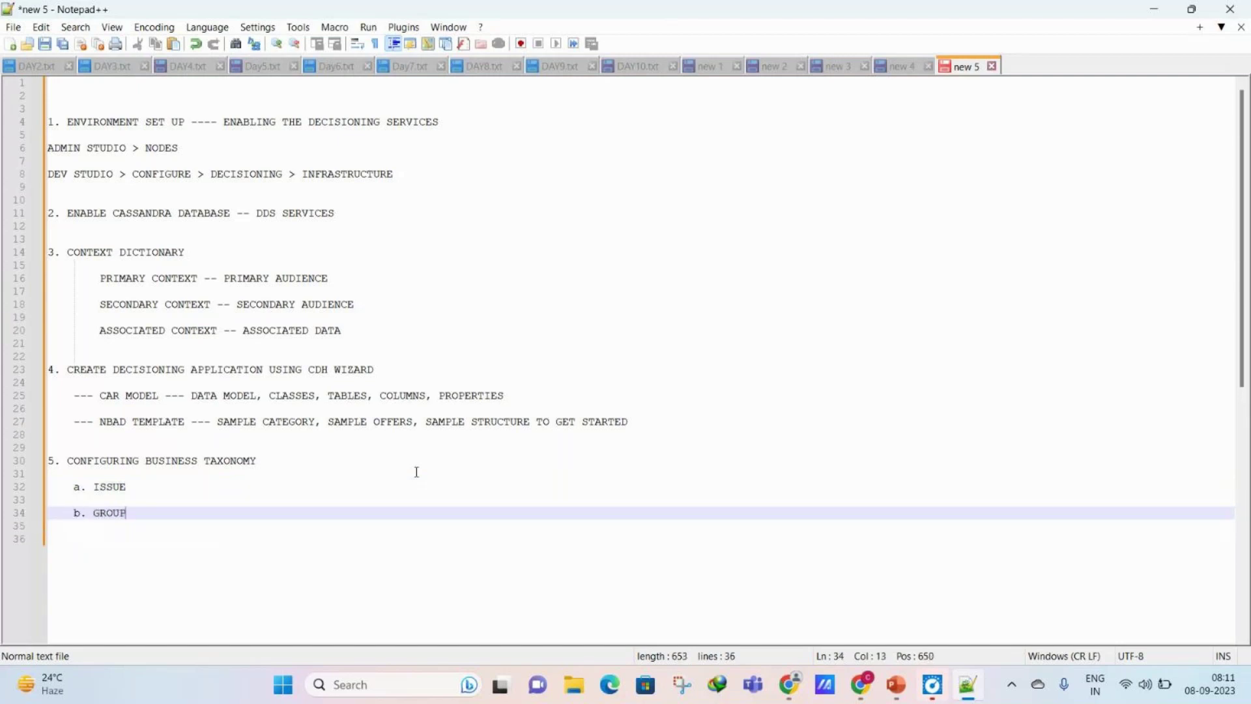
key("Return")
key("Return")
type("c. ")
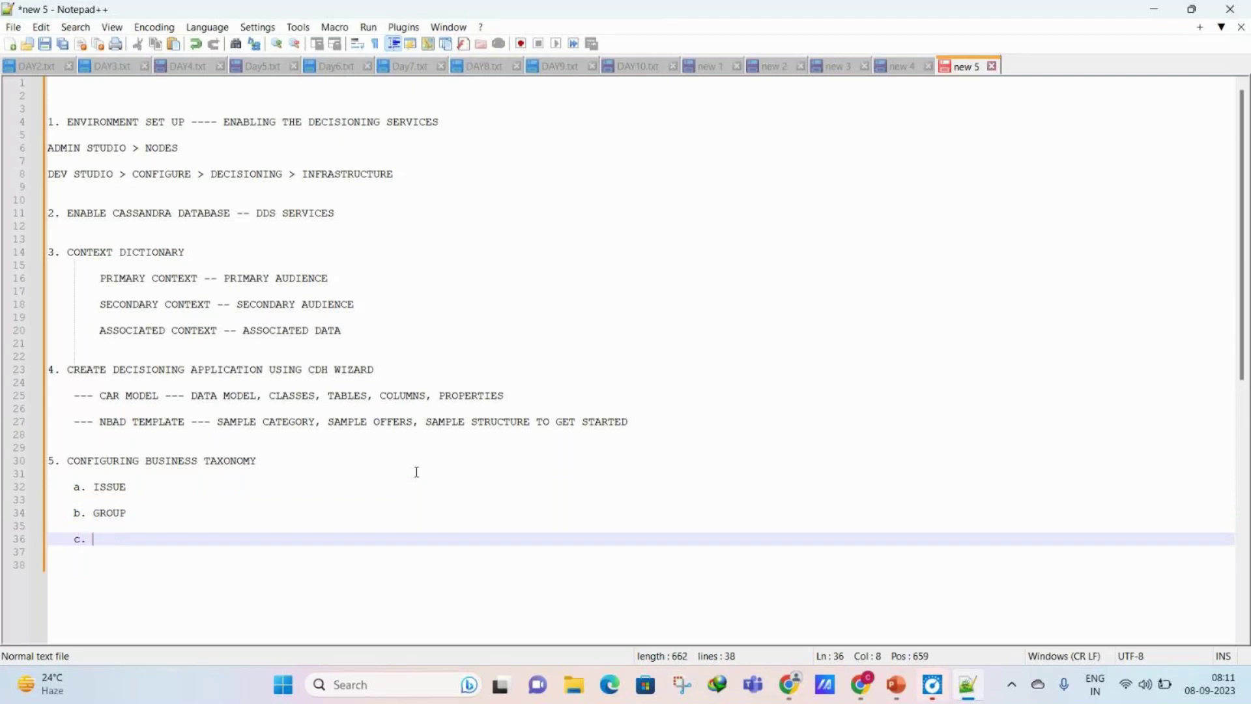
type("PROPOSITION")
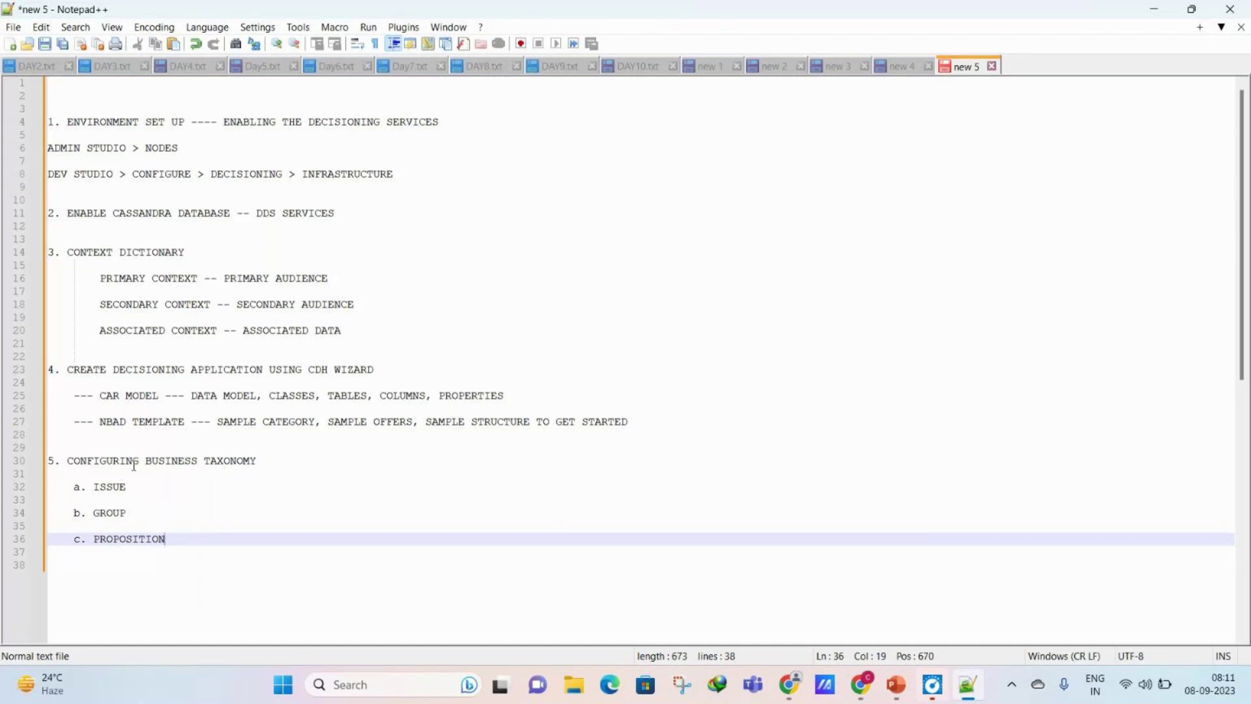
Step: Write the sub-item "d. ATTRIBUTES" at the same indent, one blank line below the proposition
left_click_drag(144, 461, 223, 461)
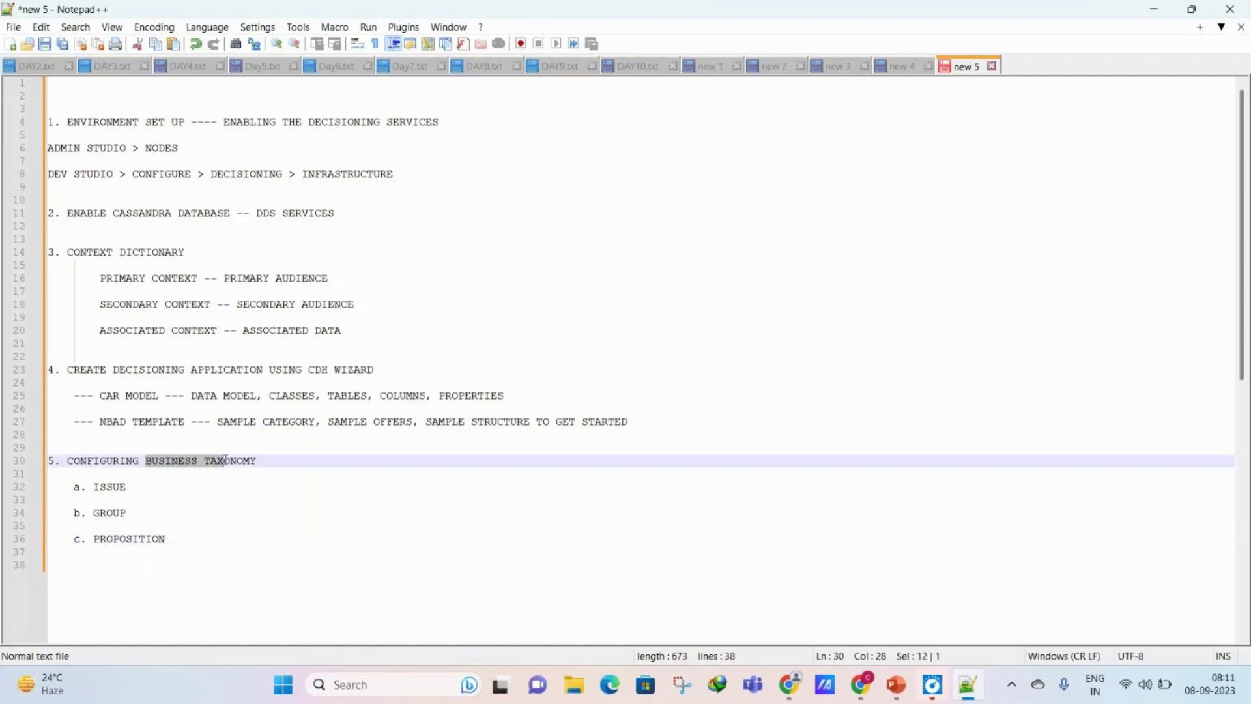
left_click(191, 538)
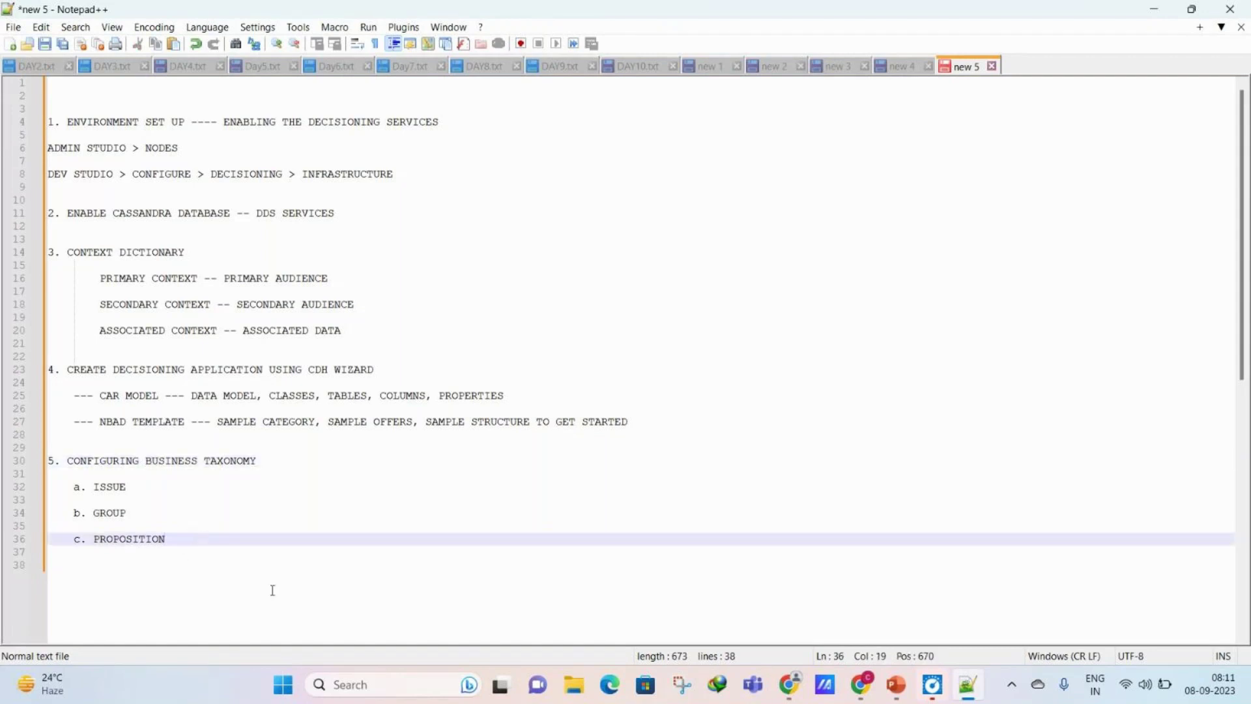
key("Return")
key("Return")
type("d")
key("BackSpace")
type("d.")
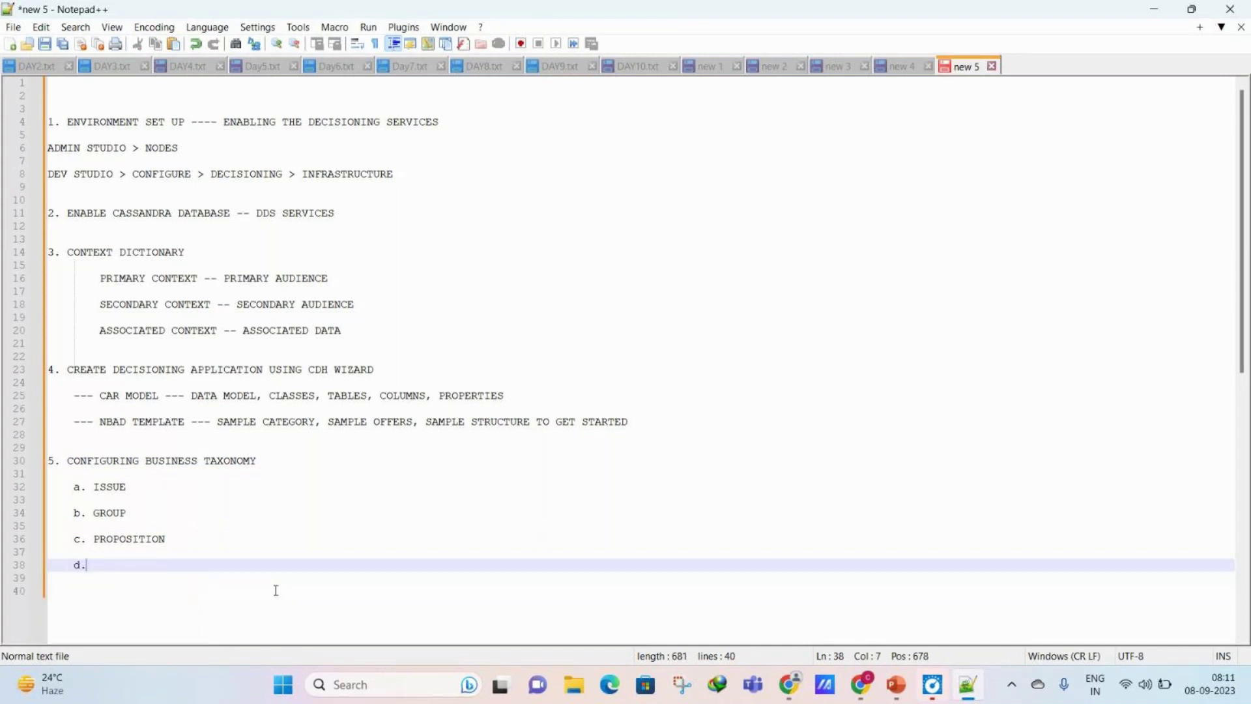
type(" ATTRIBUTES")
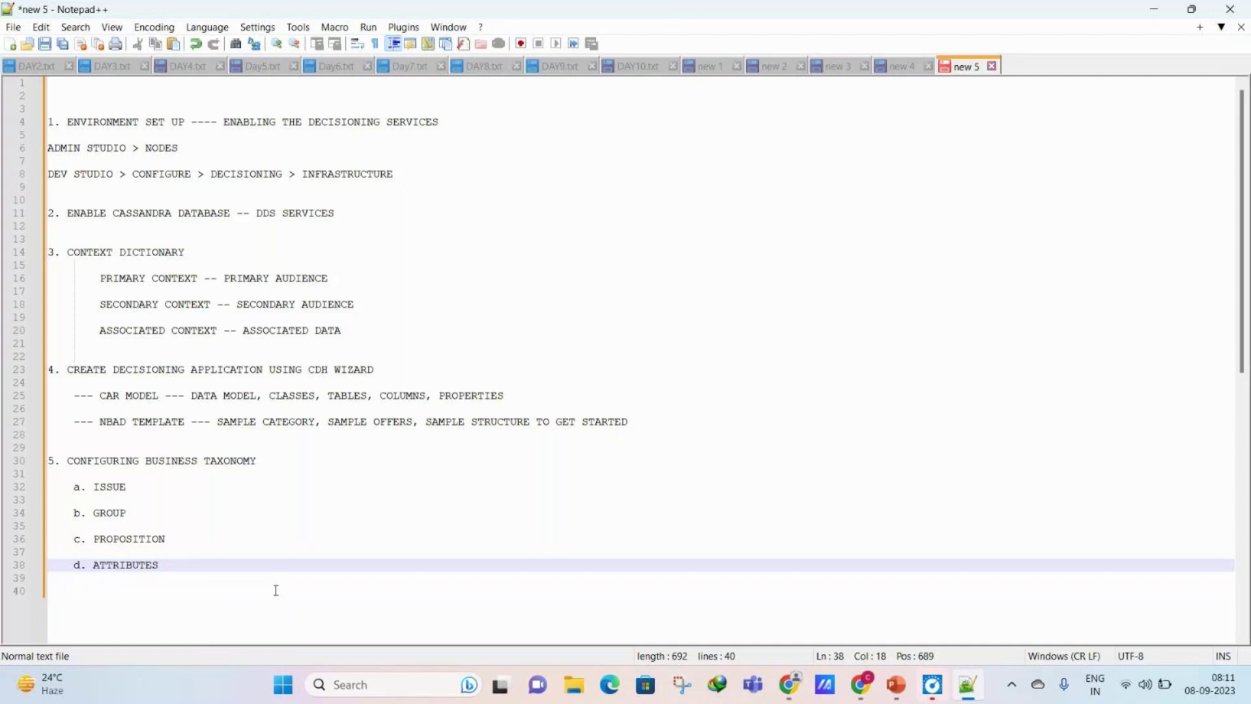
Step: Toggle the microphone in the GoTo meeting window and return to the Notepad++ notes
mouse_move(860, 684)
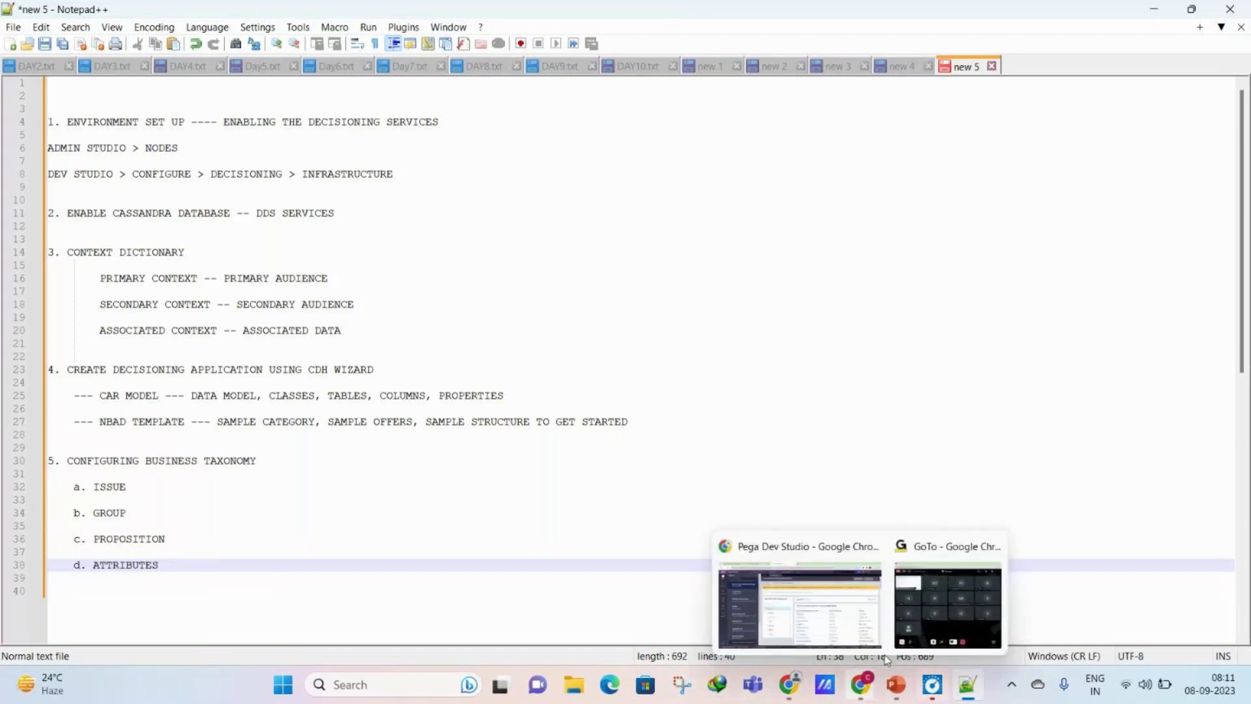
left_click(956, 598)
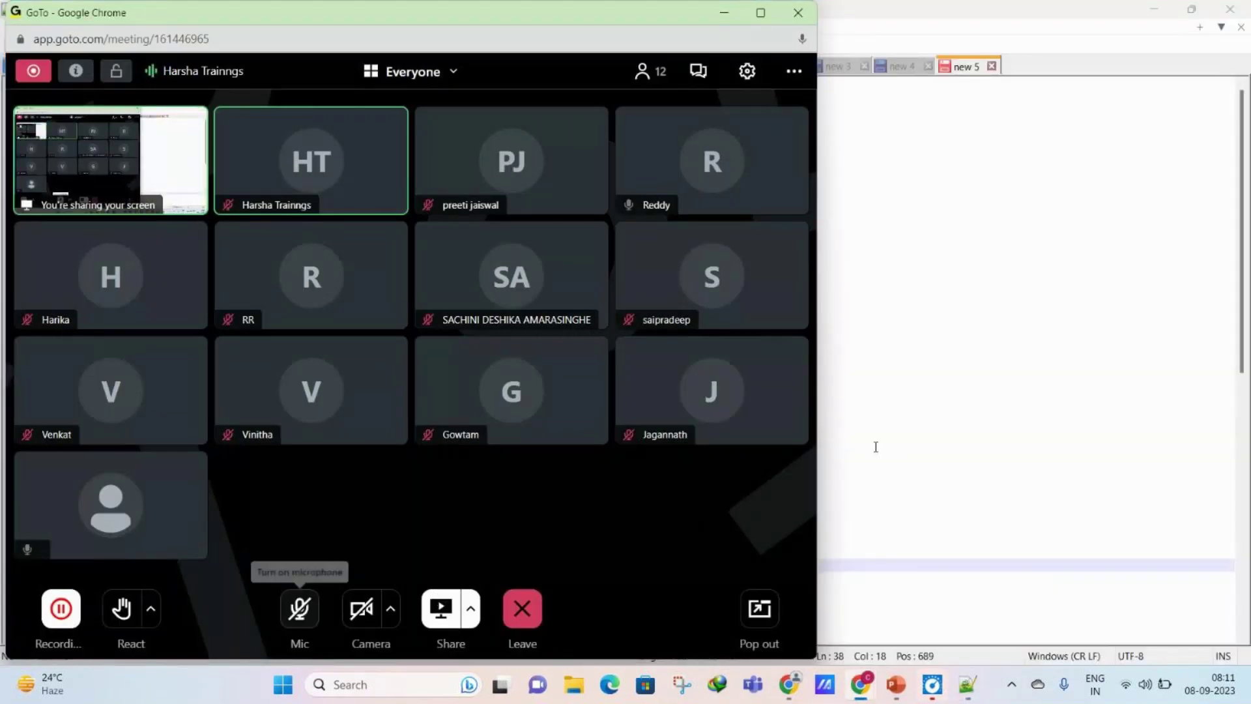
left_click(978, 440)
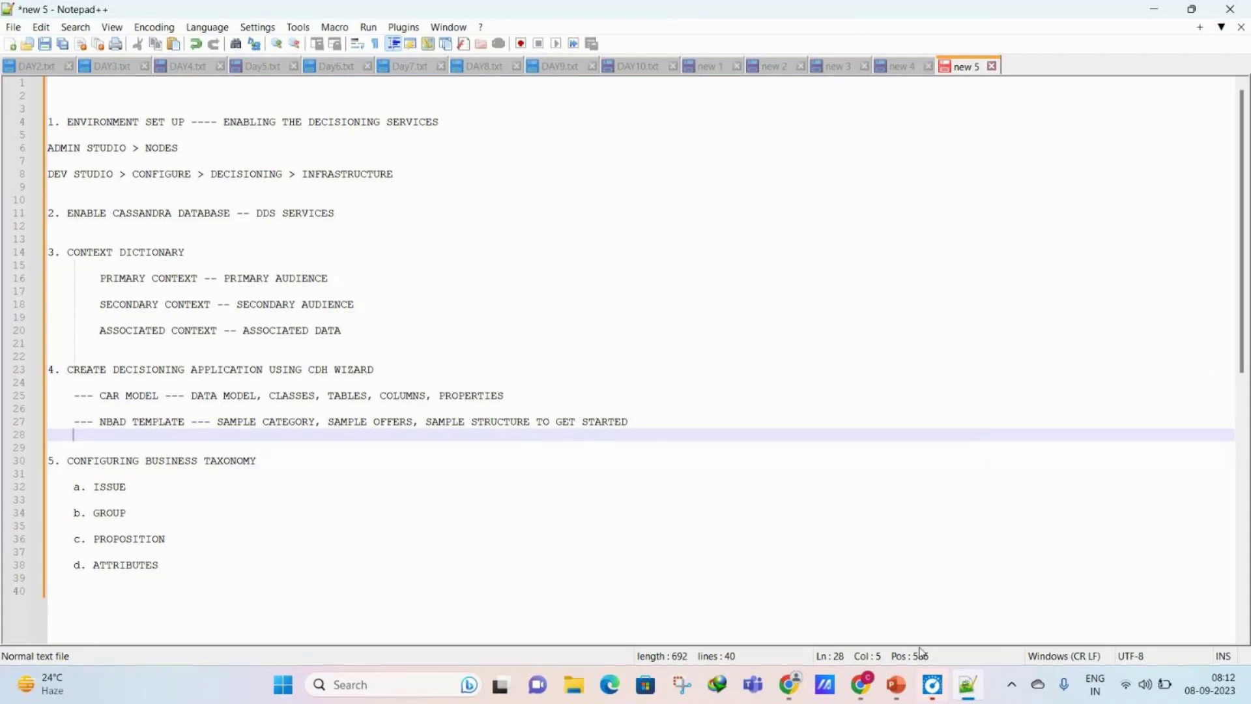
mouse_move(860, 680)
left_click(929, 623)
left_click(300, 608)
left_click(1008, 456)
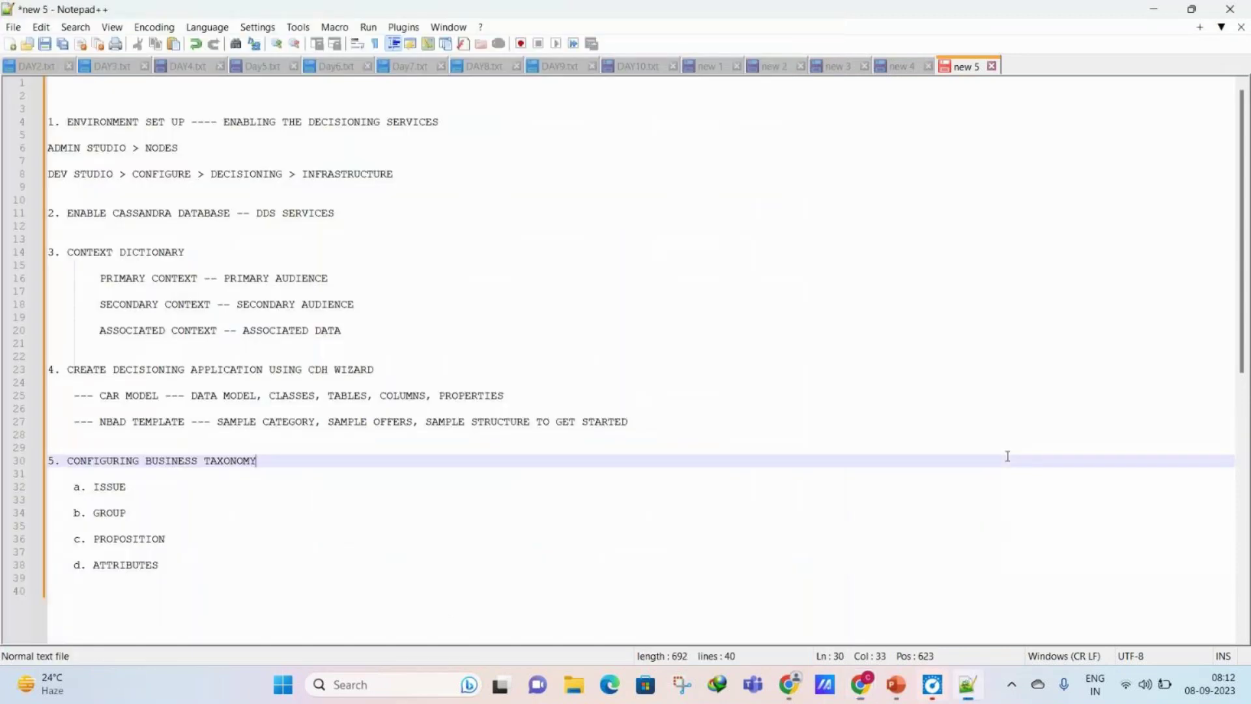
Step: Expand sub-item a under Business Taxonomy to read "a. BUSINESS ISSUE --- REASON FOR PROMOTION"
left_click(149, 487)
type("---")
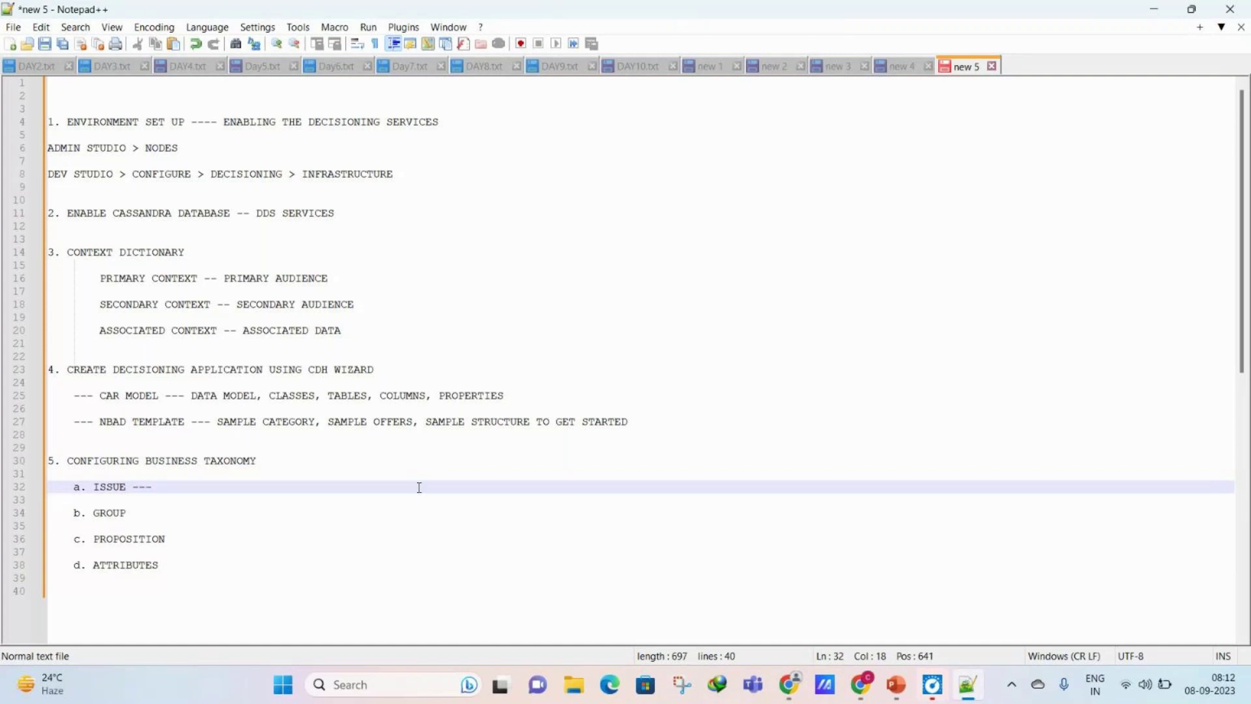
left_click(92, 487)
type("BUSINESS")
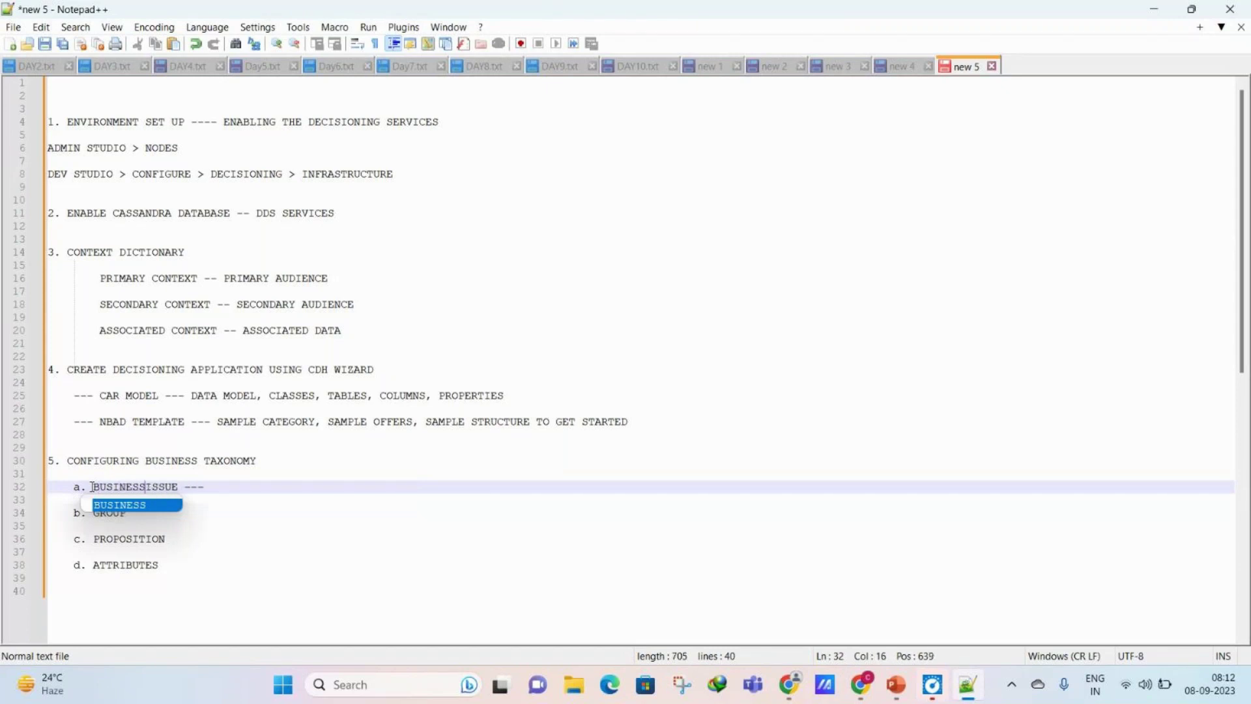
key("Up")
left_click(247, 483)
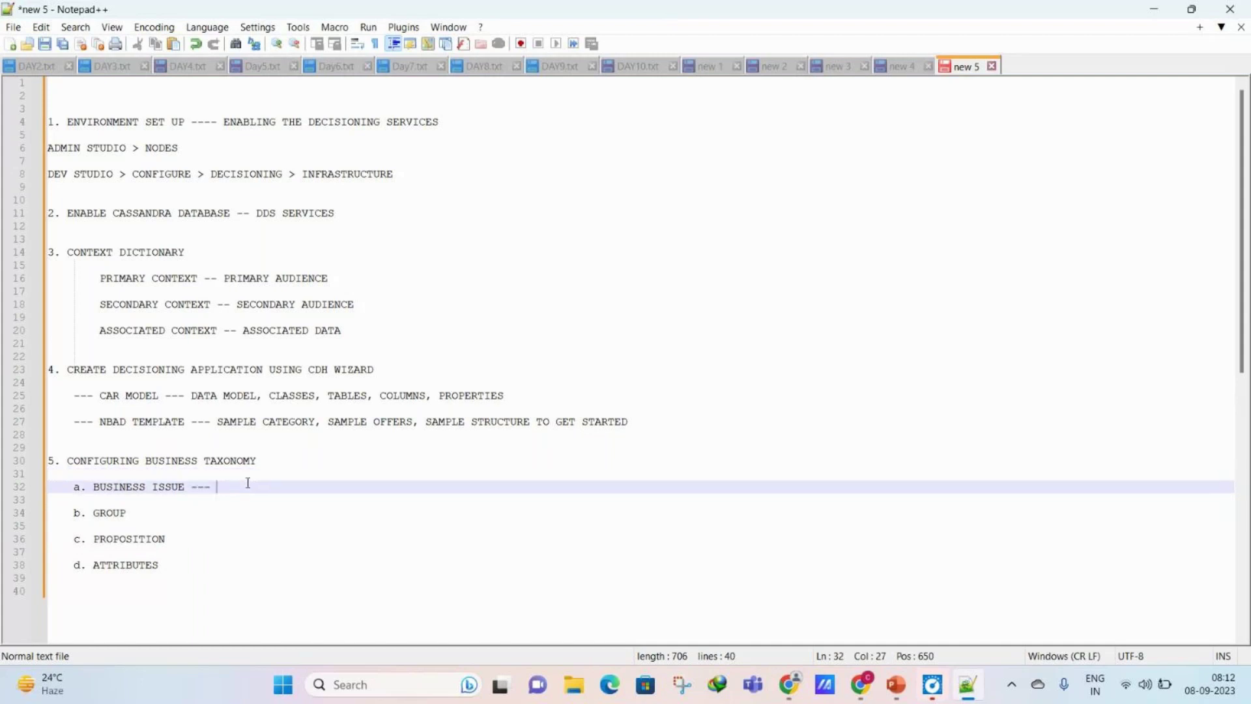
type("REASON FOR PROMOTION")
mouse_move(861, 685)
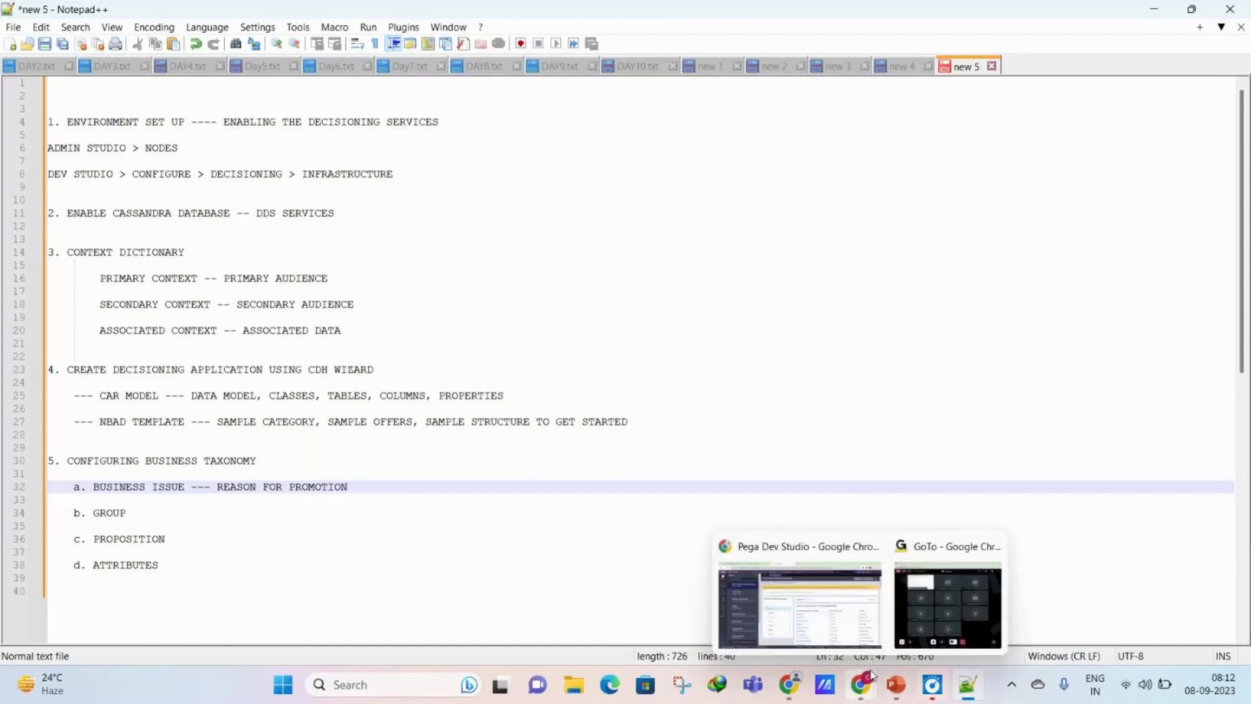
left_click(929, 619)
left_click(950, 526)
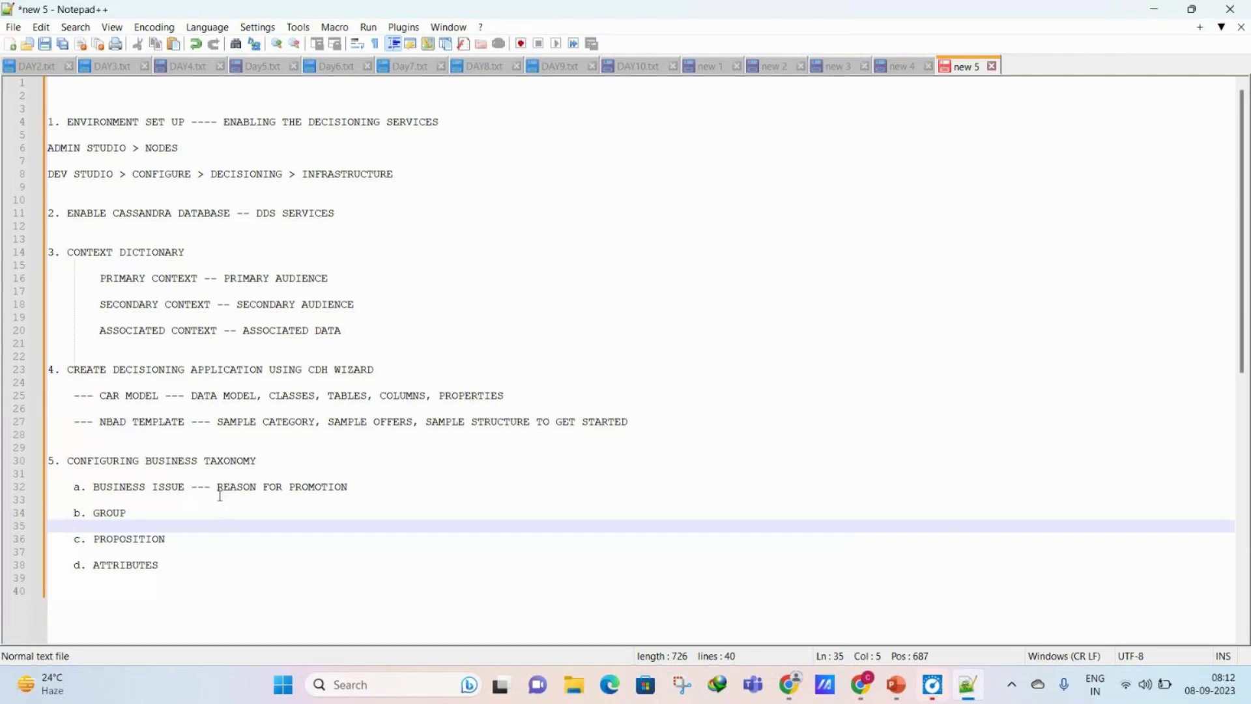
Step: Expand the business issue explanation to "REASON / PURPOSE FOR PROMOTION" and add an empty line below it
left_click(365, 486)
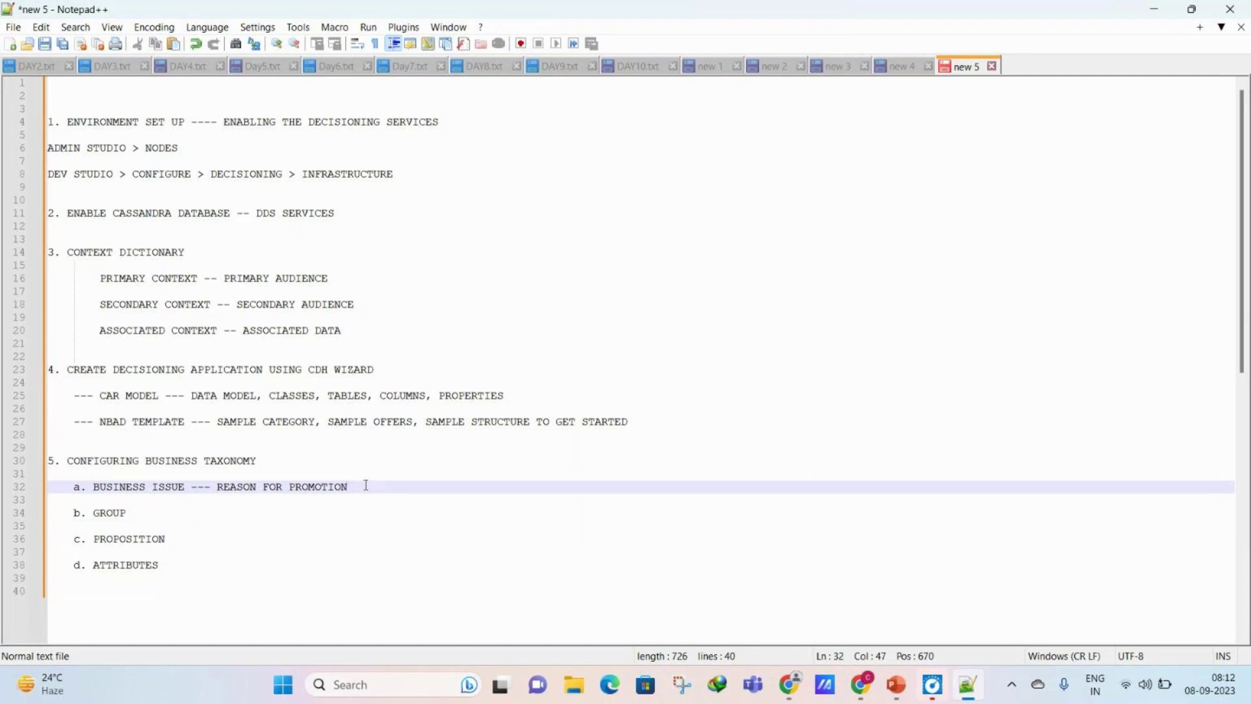
key("Return")
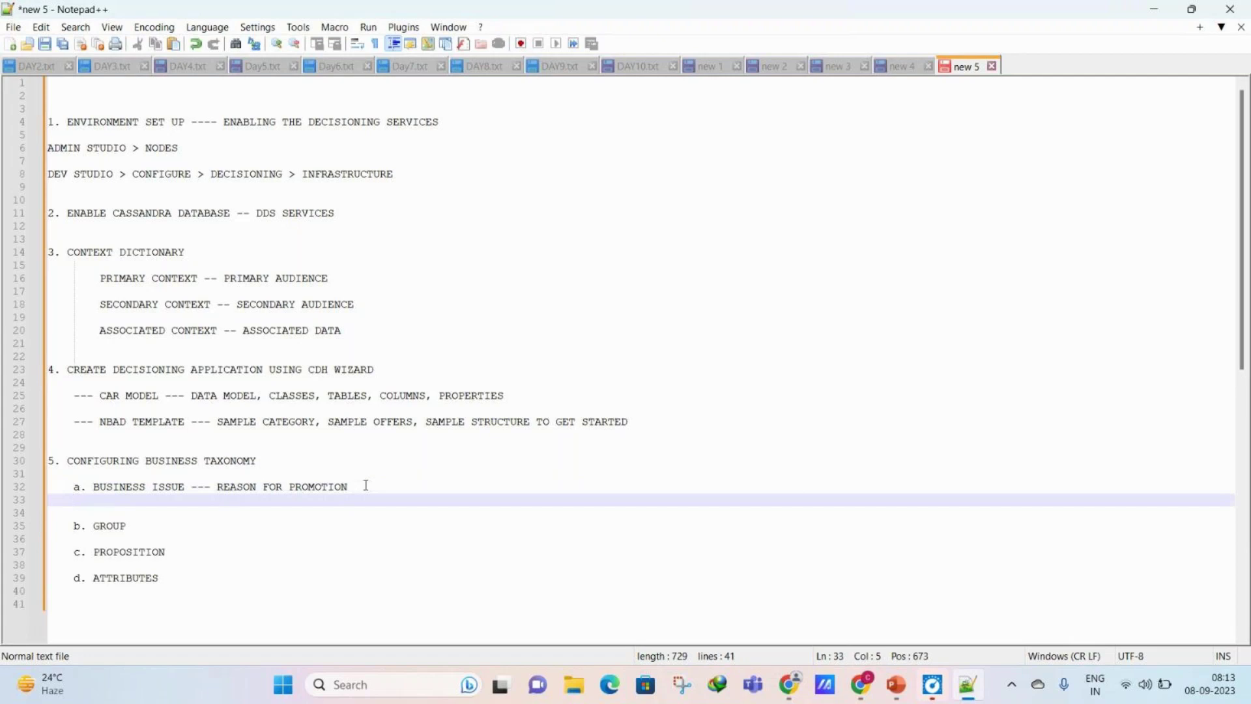
left_click(261, 487)
type("/ PURPO")
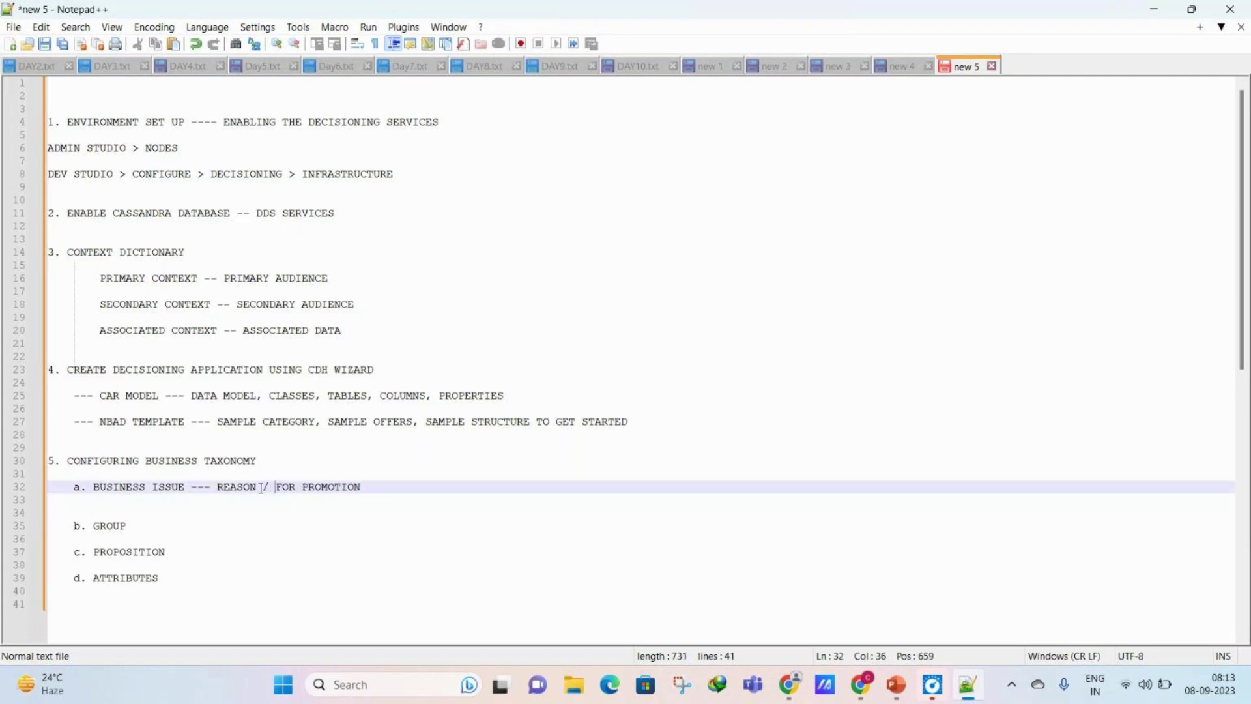
key("BackSpace")
type("SE")
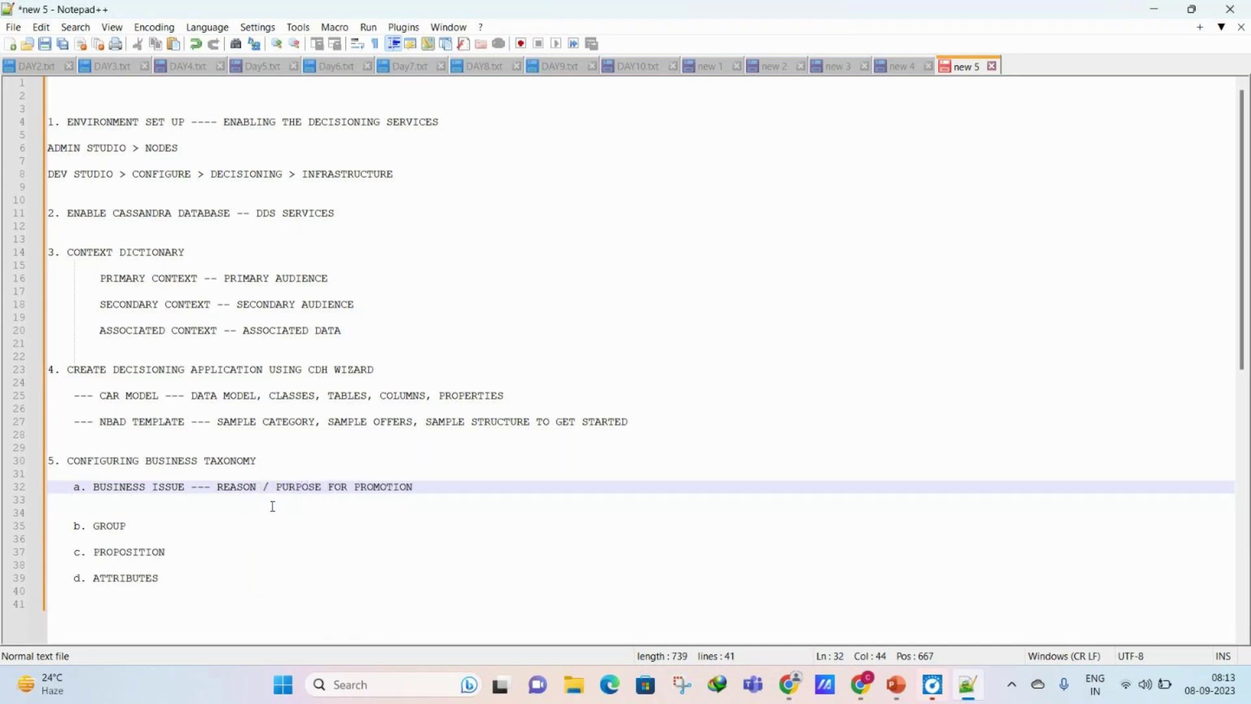
Step: Add the further-indented examples "1. SALES ?" and "2. ACQUISITION ?" under the business issue, separated by a blank line
left_click(272, 506)
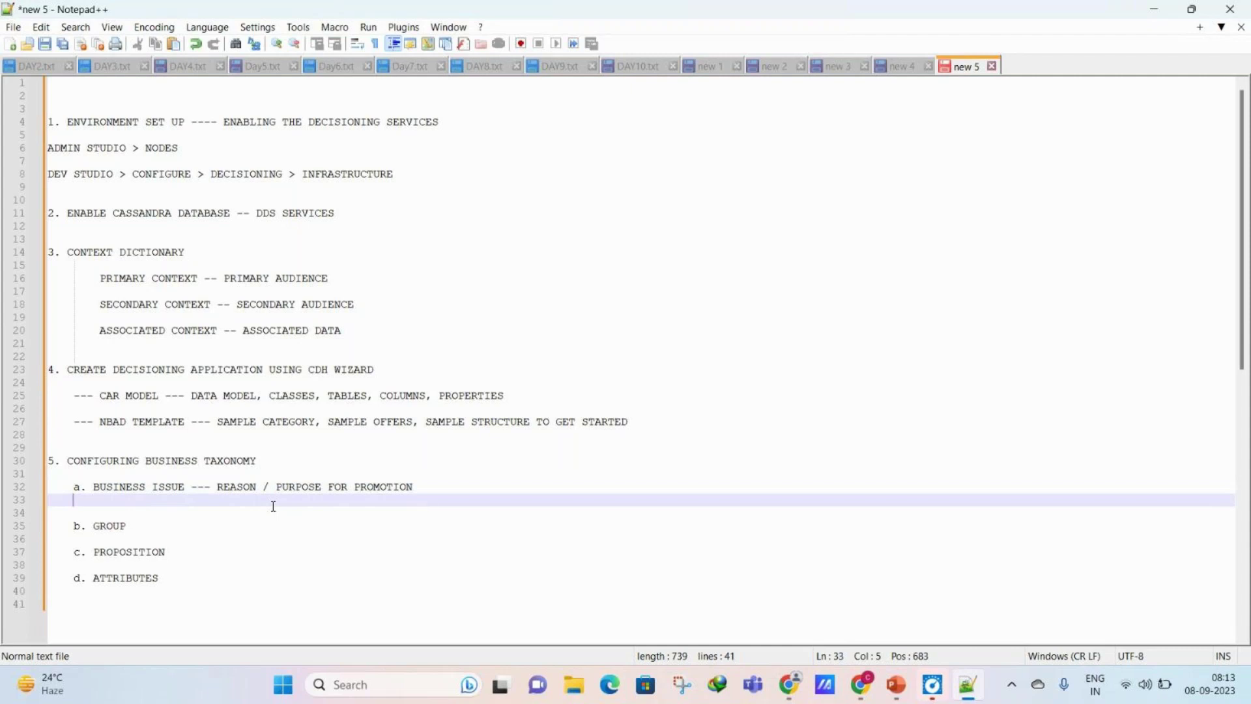
key("Return")
key("Tab")
type("1. SALES ?")
key("Return")
key("Return")
type("1.")
key("BackSpace")
key("BackSpace")
key("BackSpace")
type("2. ACQUISITION ?")
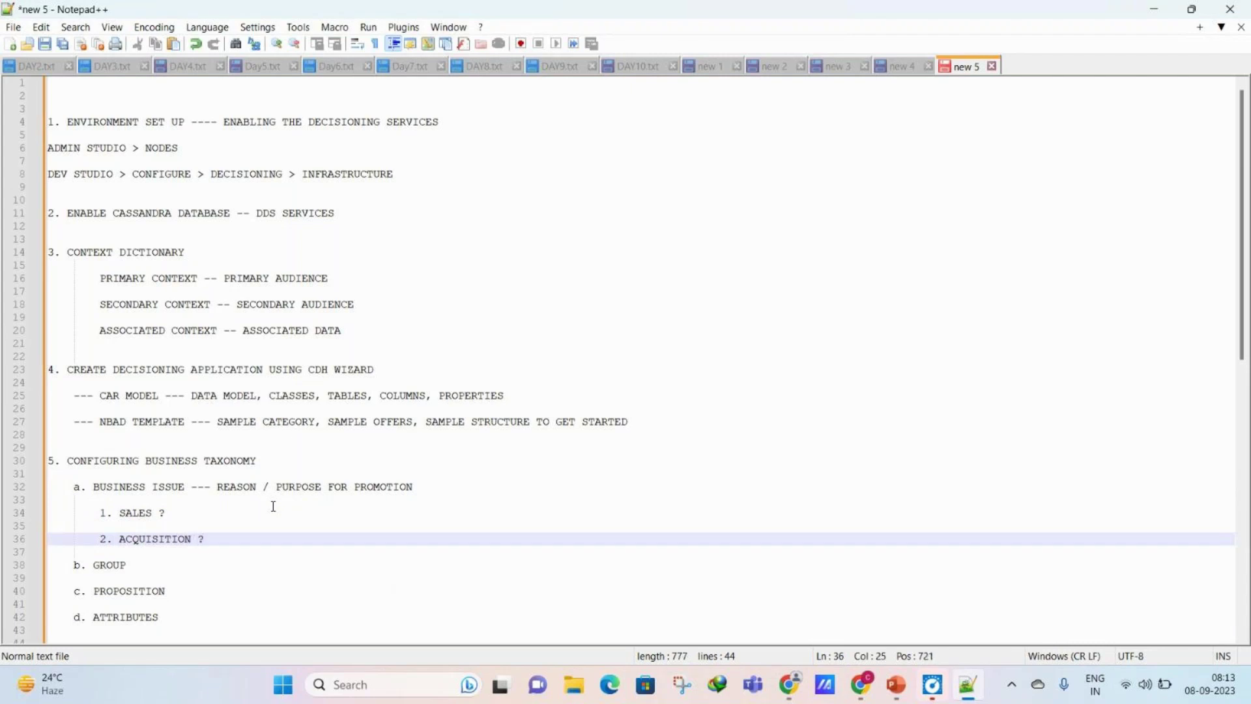
Step: Add the third business issue example "3. RETAIN ?" at the same indent, one blank line below the acquisition example
key("Return")
key("Return")
type("3. ")
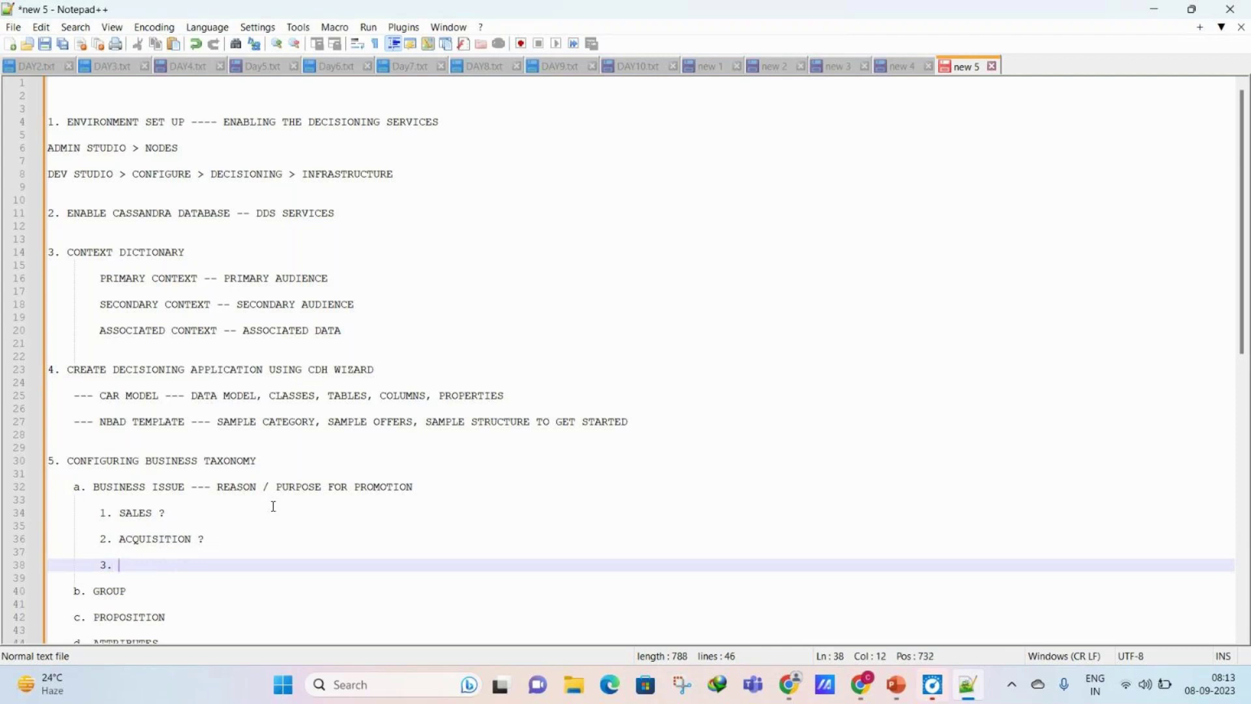
type("RETAIN ?")
Step: Review the business issue definition and its sales, acquisition and retain examples, highlighting each in turn
mouse_move(185, 566)
left_mouse_down()
mouse_move(120, 565)
mouse_move(161, 566)
left_mouse_up()
left_click(122, 565)
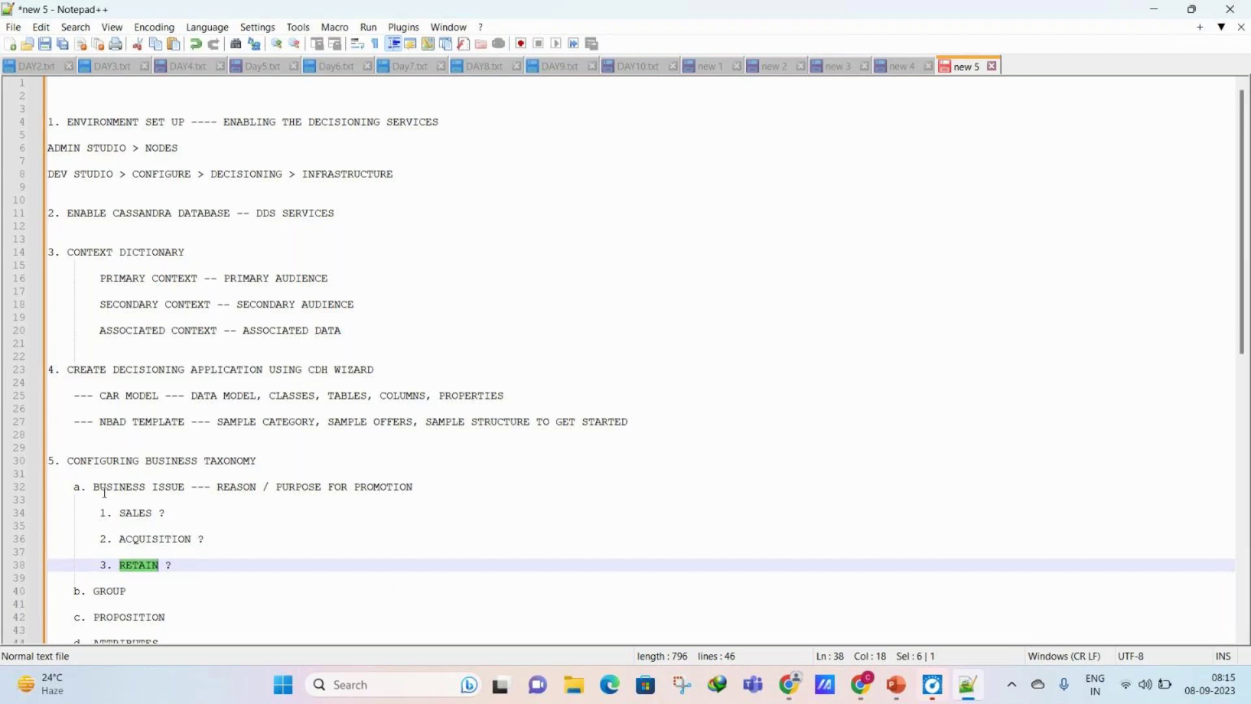
left_click_drag(95, 488, 198, 490)
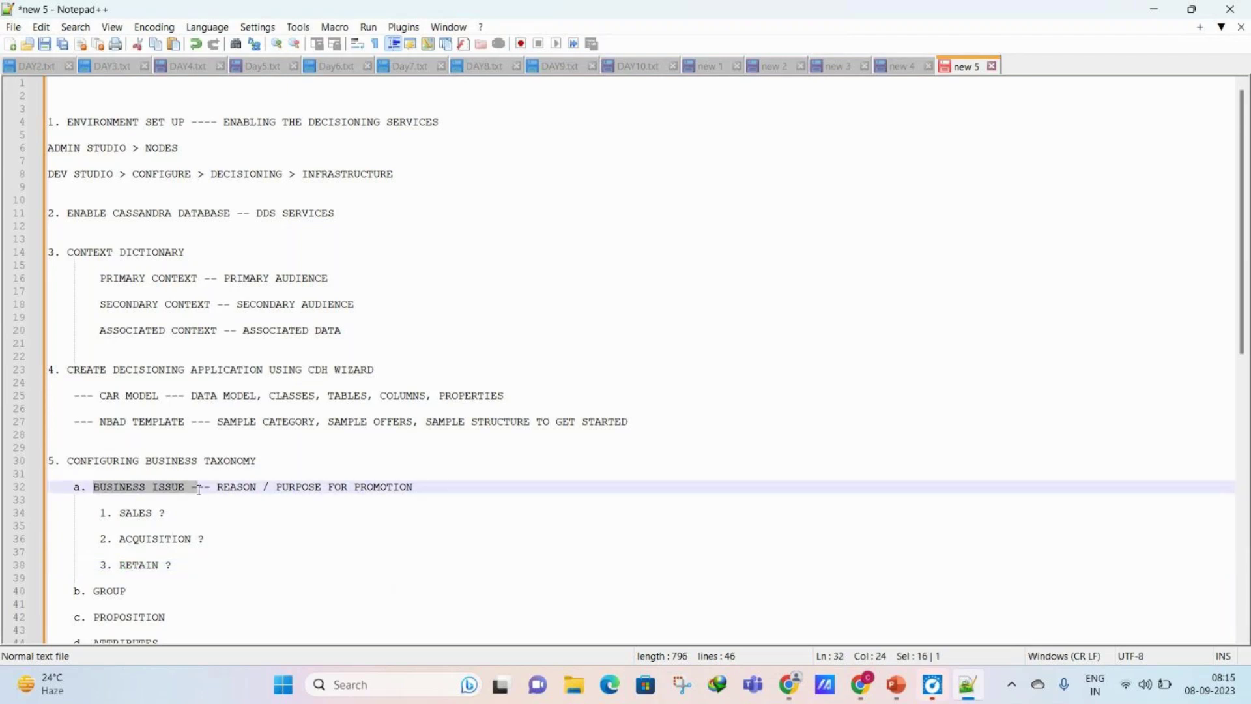
left_click(176, 565)
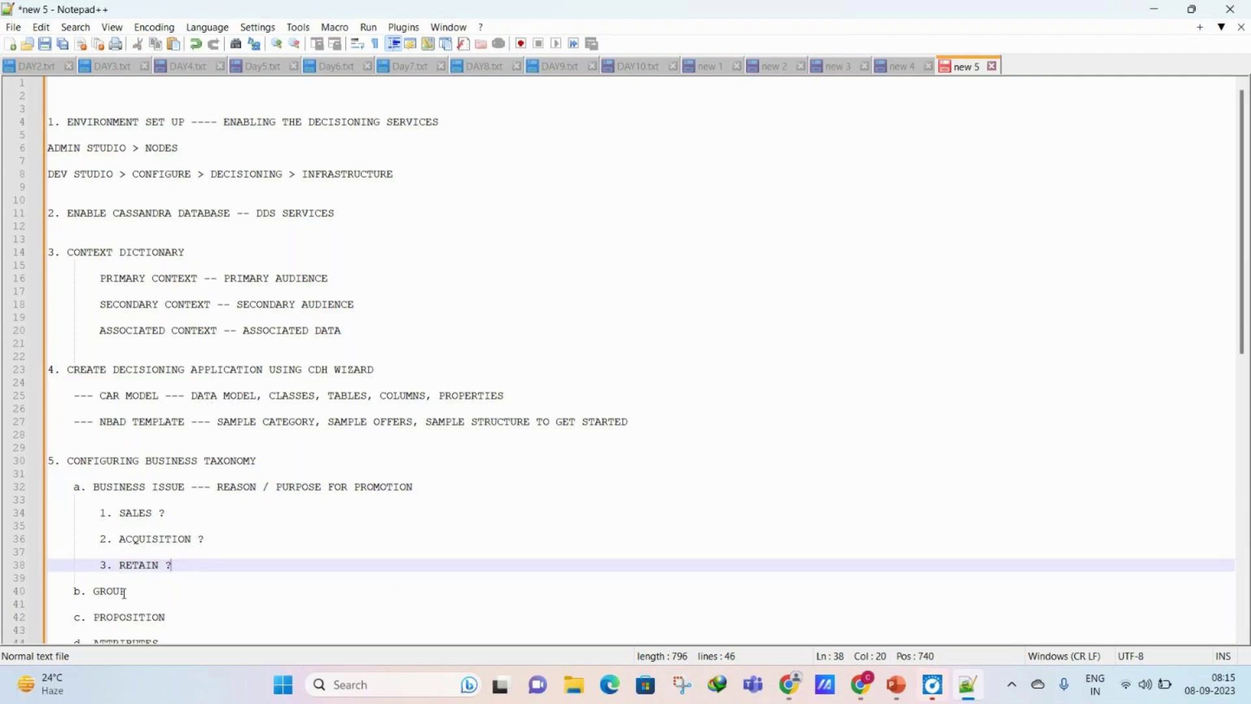
left_click(92, 488)
left_click_drag(92, 489, 283, 488)
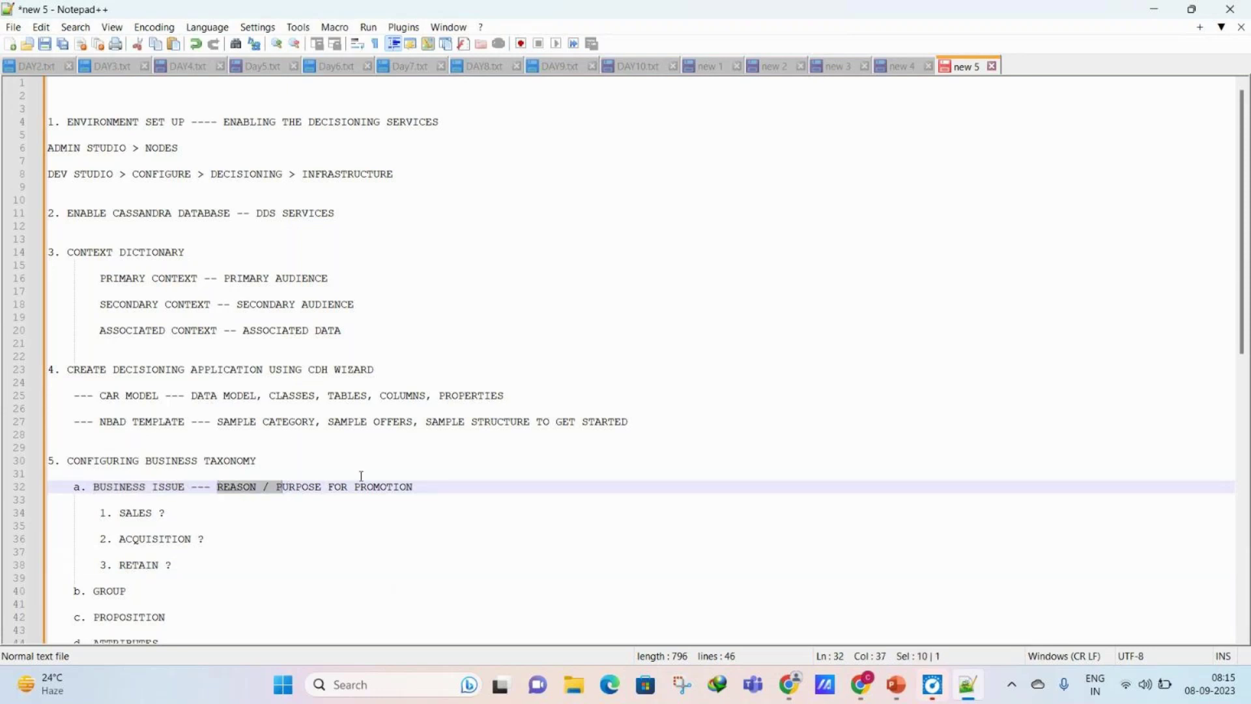
left_click(175, 513)
left_click_drag(161, 512, 119, 513)
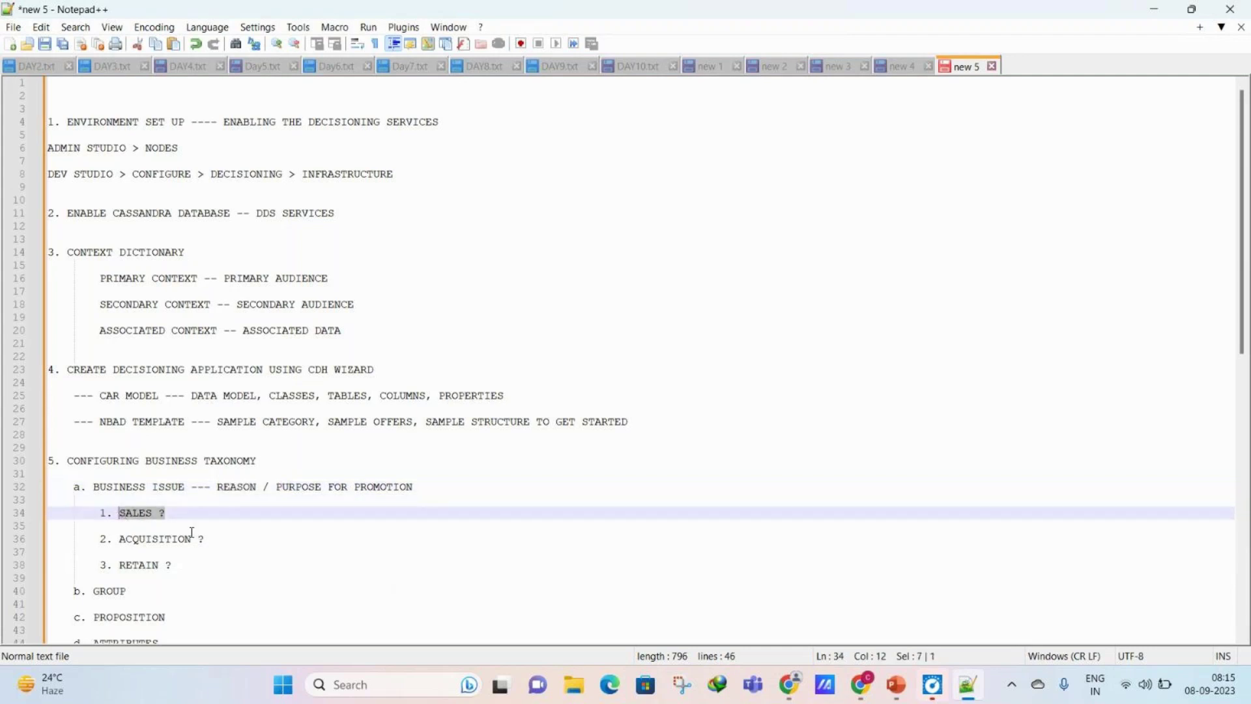
left_click_drag(205, 538, 118, 538)
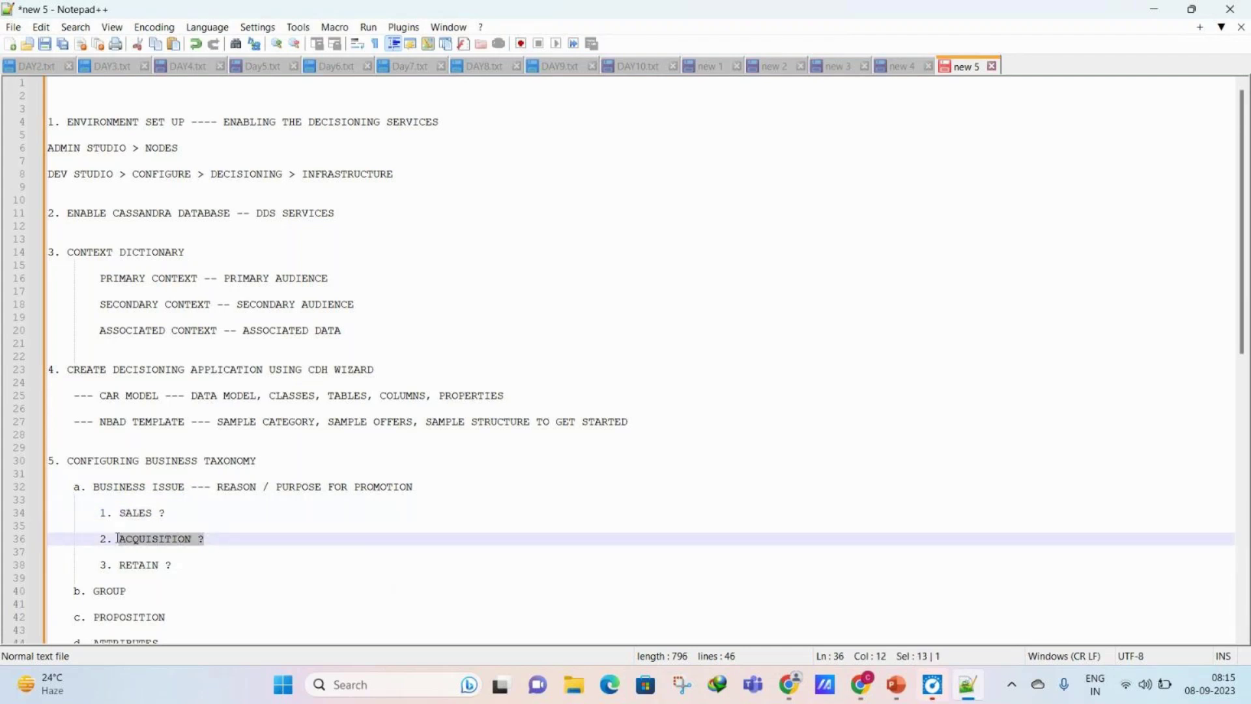
left_click(160, 552)
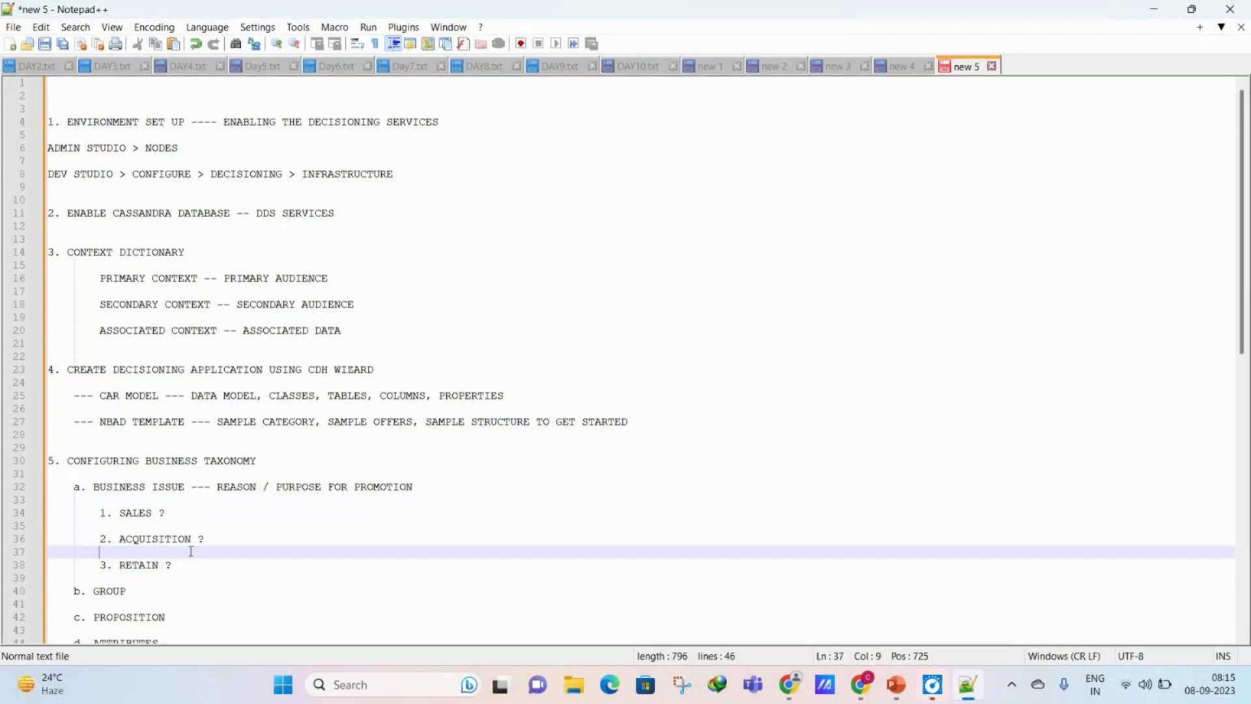
left_click_drag(207, 538, 112, 539)
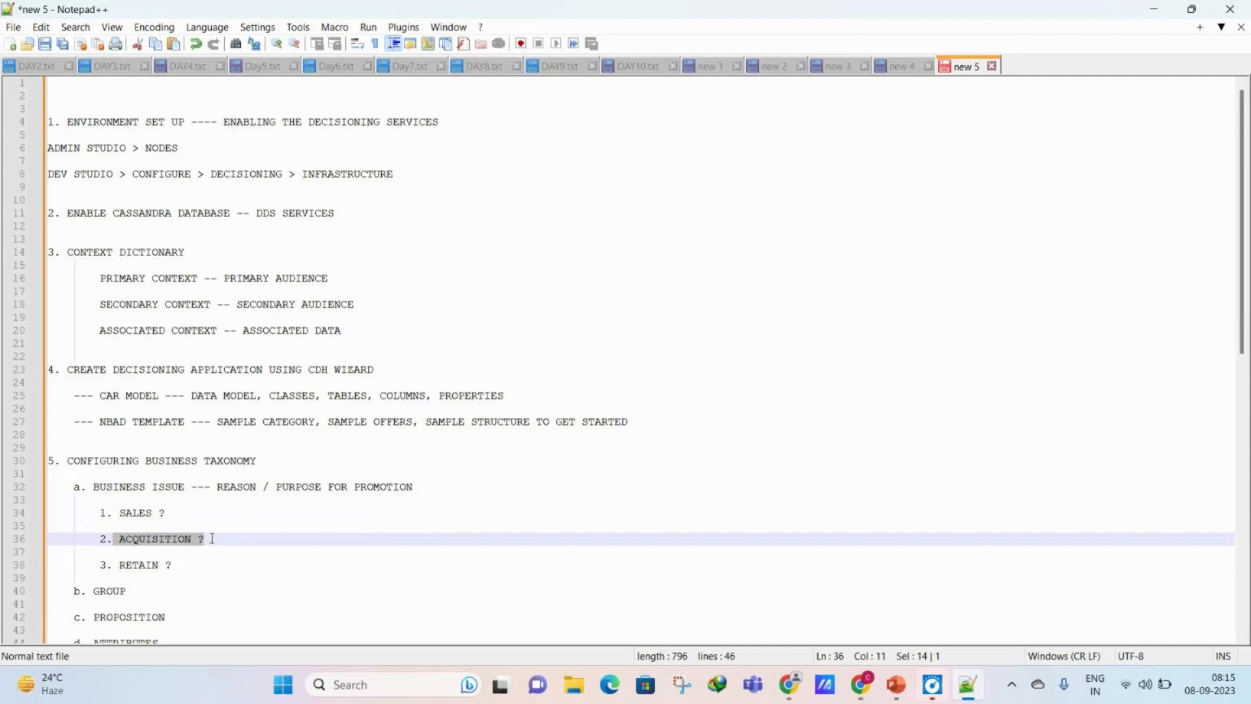
left_click_drag(171, 566, 91, 566)
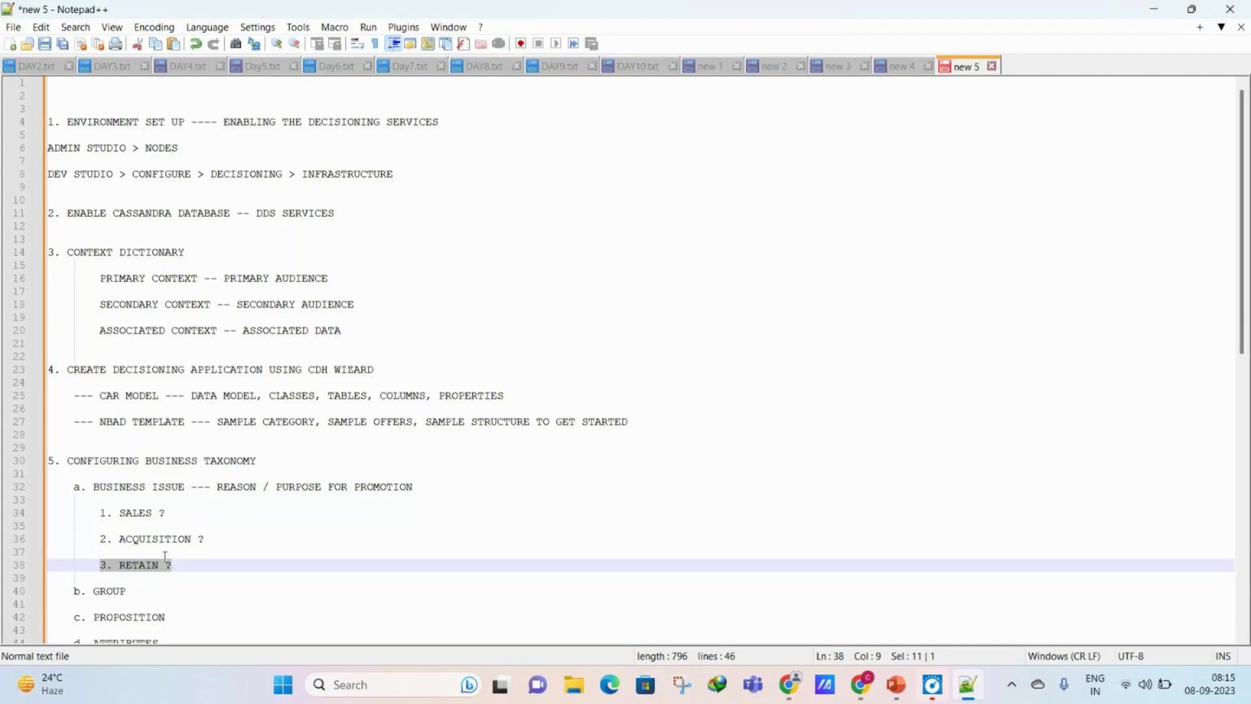
left_click(147, 566)
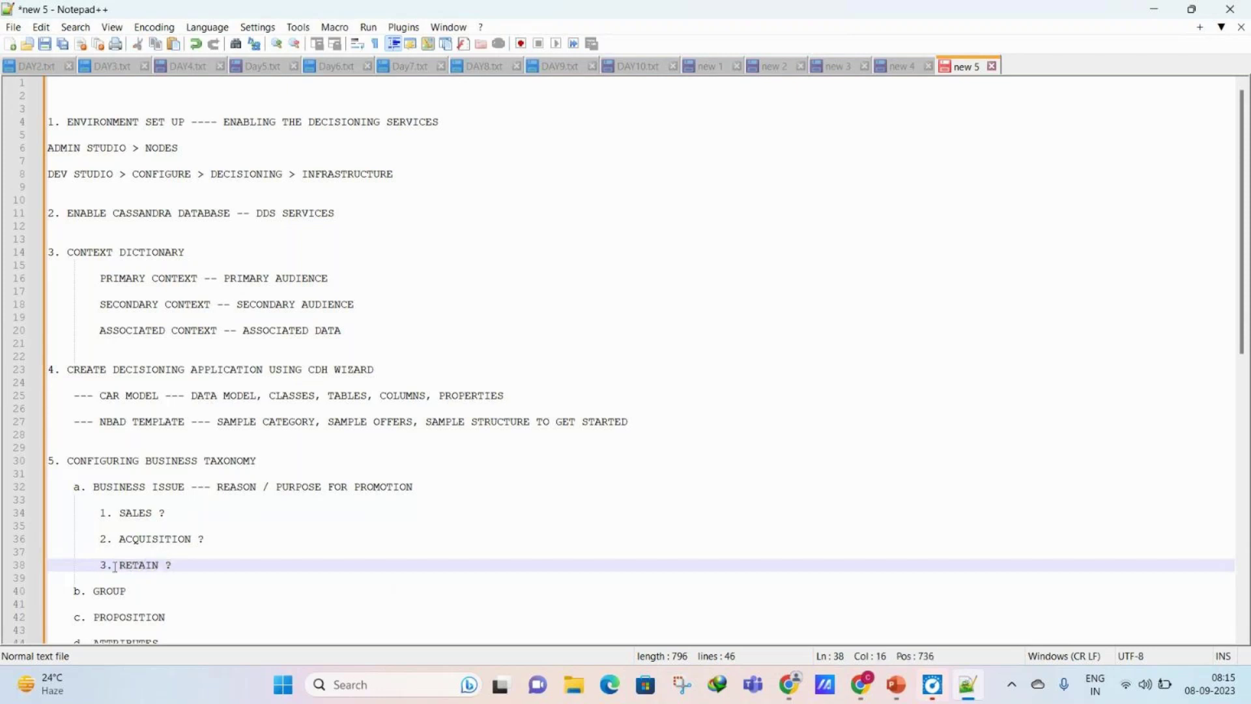
left_click_drag(113, 566, 173, 567)
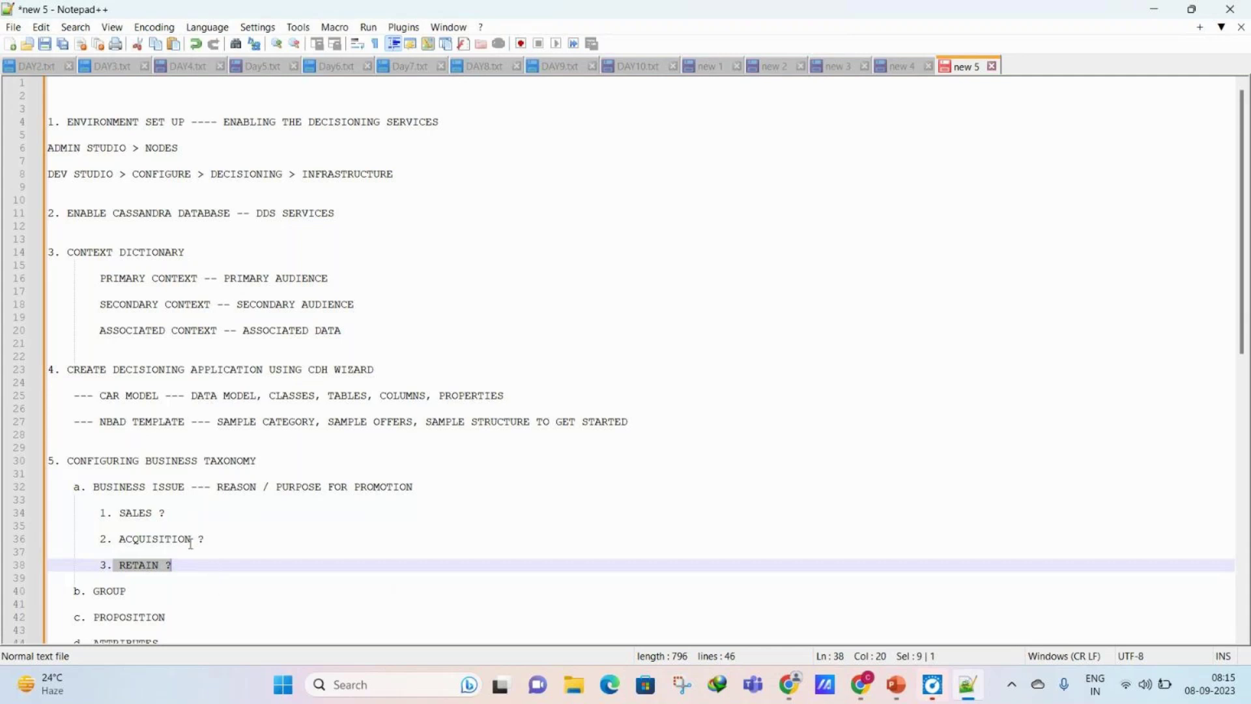
left_click(120, 512)
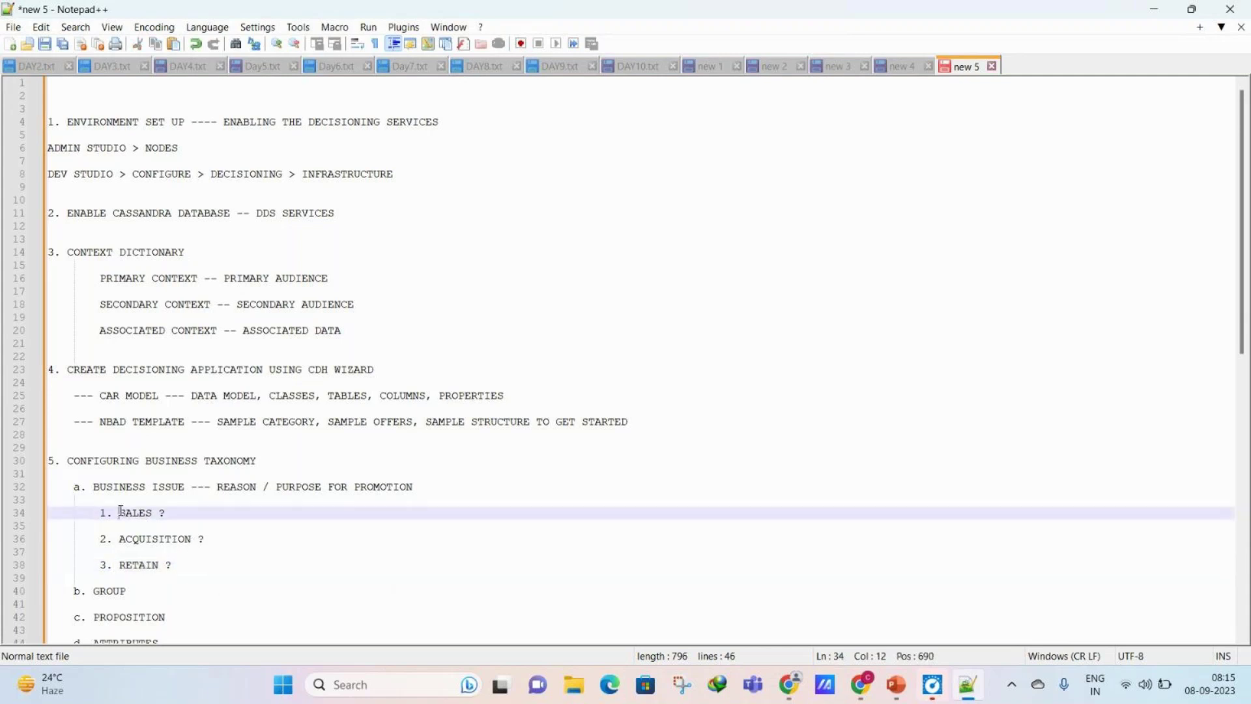
left_click_drag(121, 512, 168, 563)
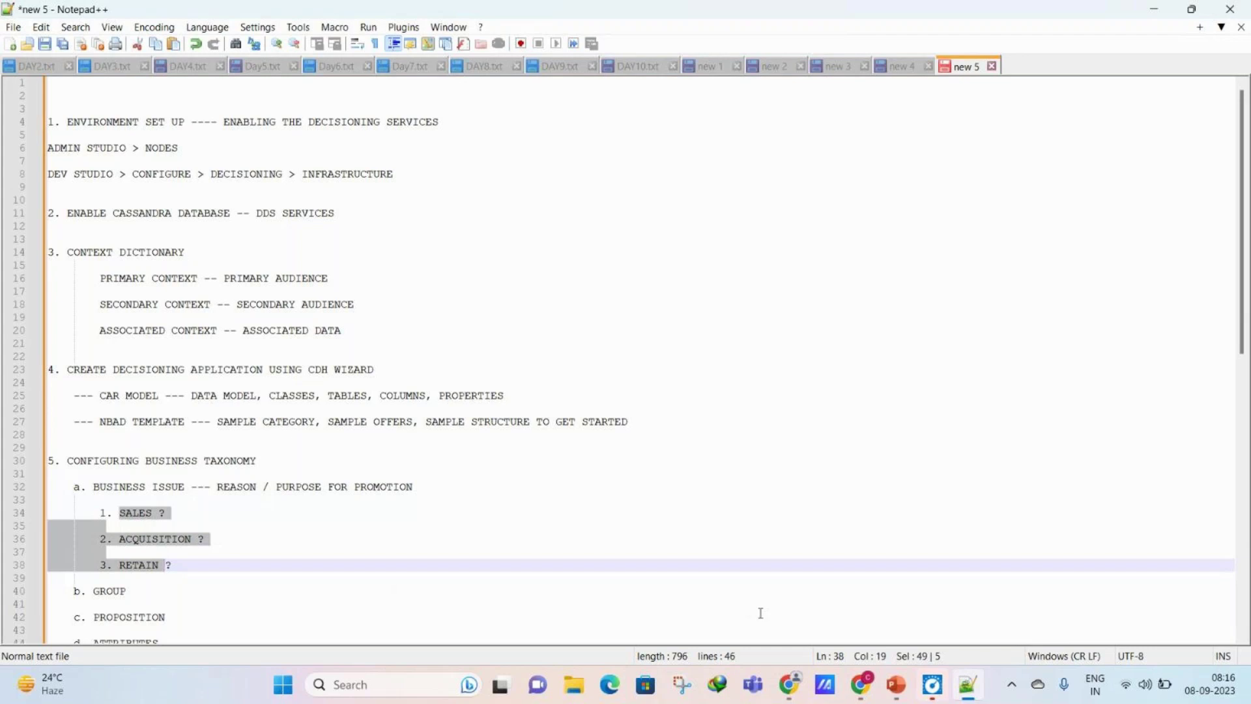
Step: Check the participants in the GoTo meeting window and return to the Notepad++ notes
mouse_move(864, 696)
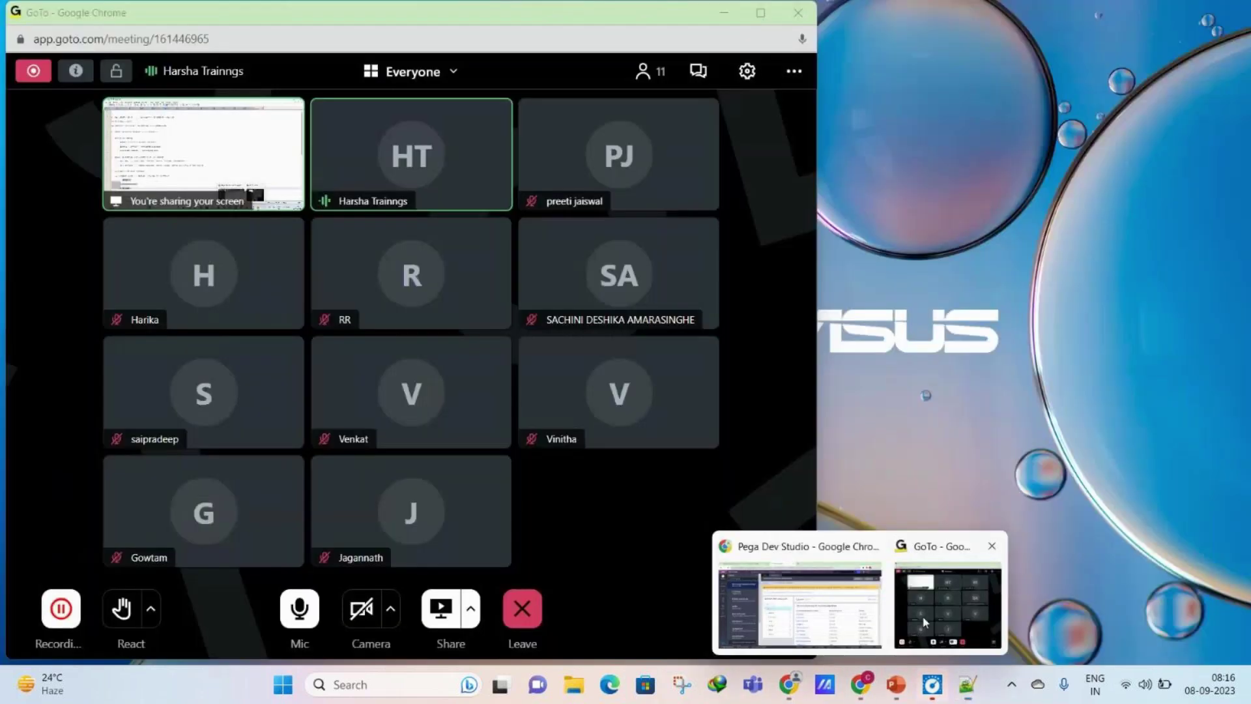
left_click(925, 619)
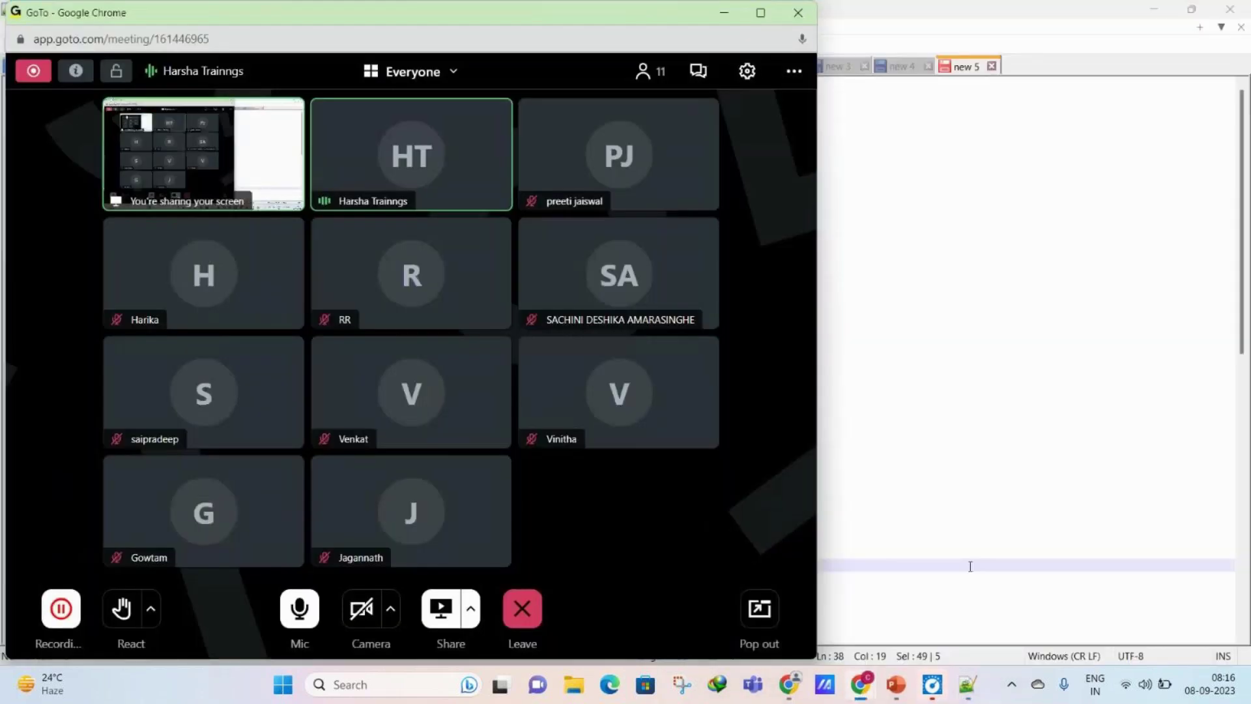
left_click(970, 566)
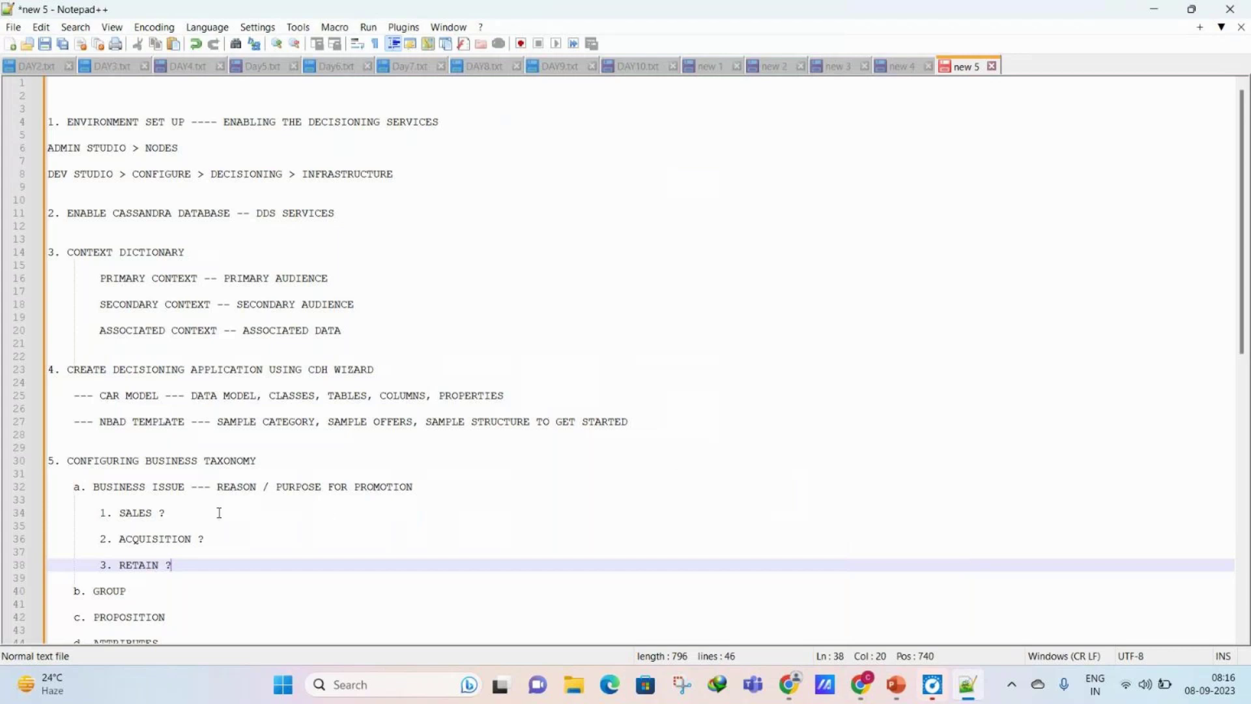
Step: Reword sub-item b under Business Taxonomy to read "b. BUSINESS GROUP -- CATEGORY OF PROMOTION"
scroll(209, 512, "down", 1)
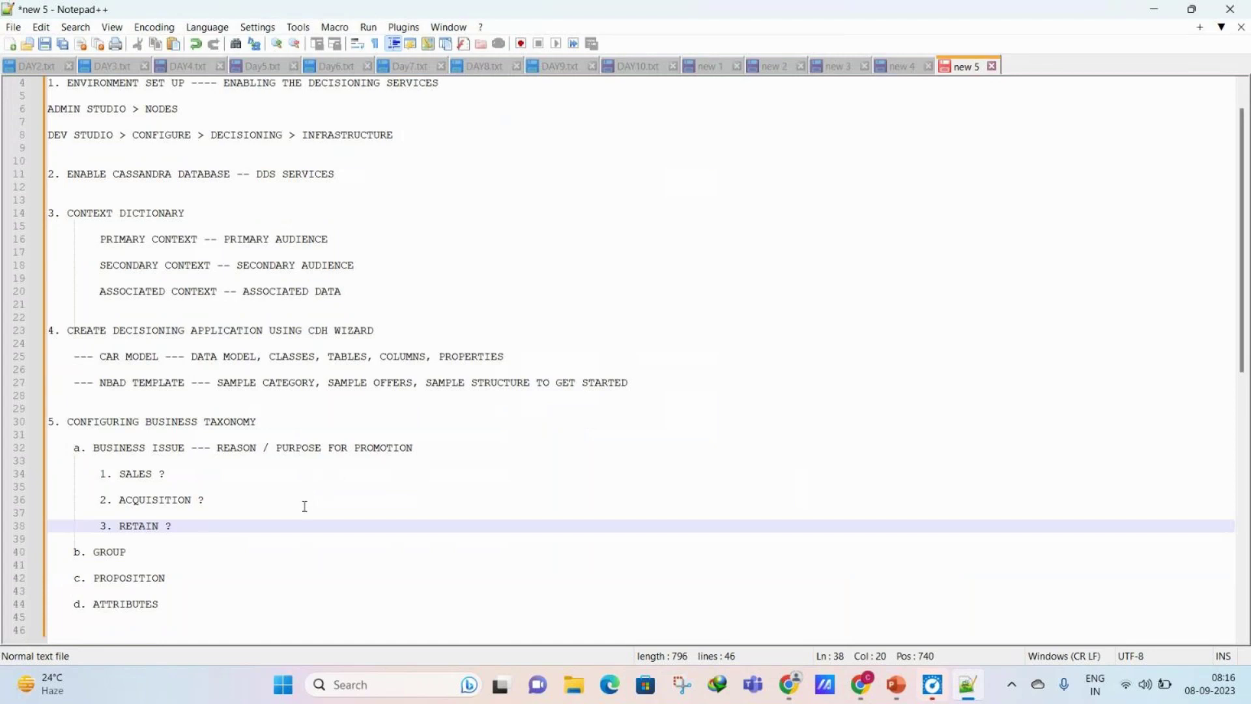
left_click(144, 552)
left_click(95, 551)
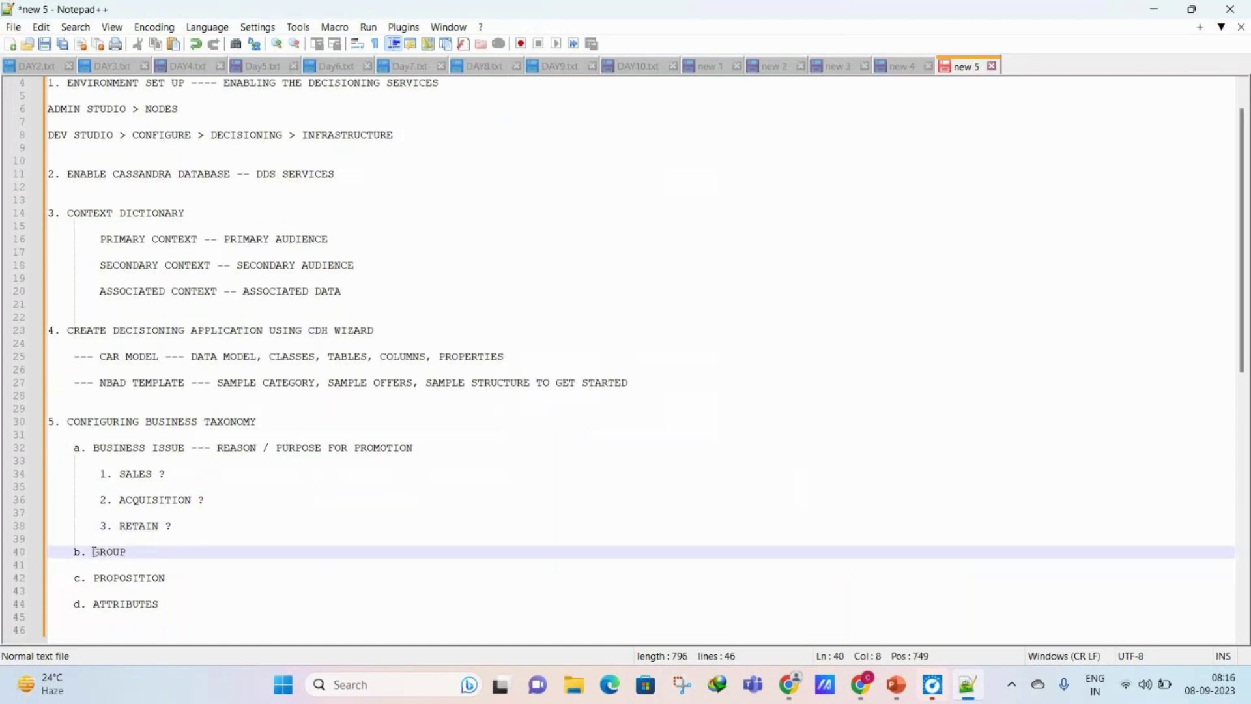
type("BUSINESS")
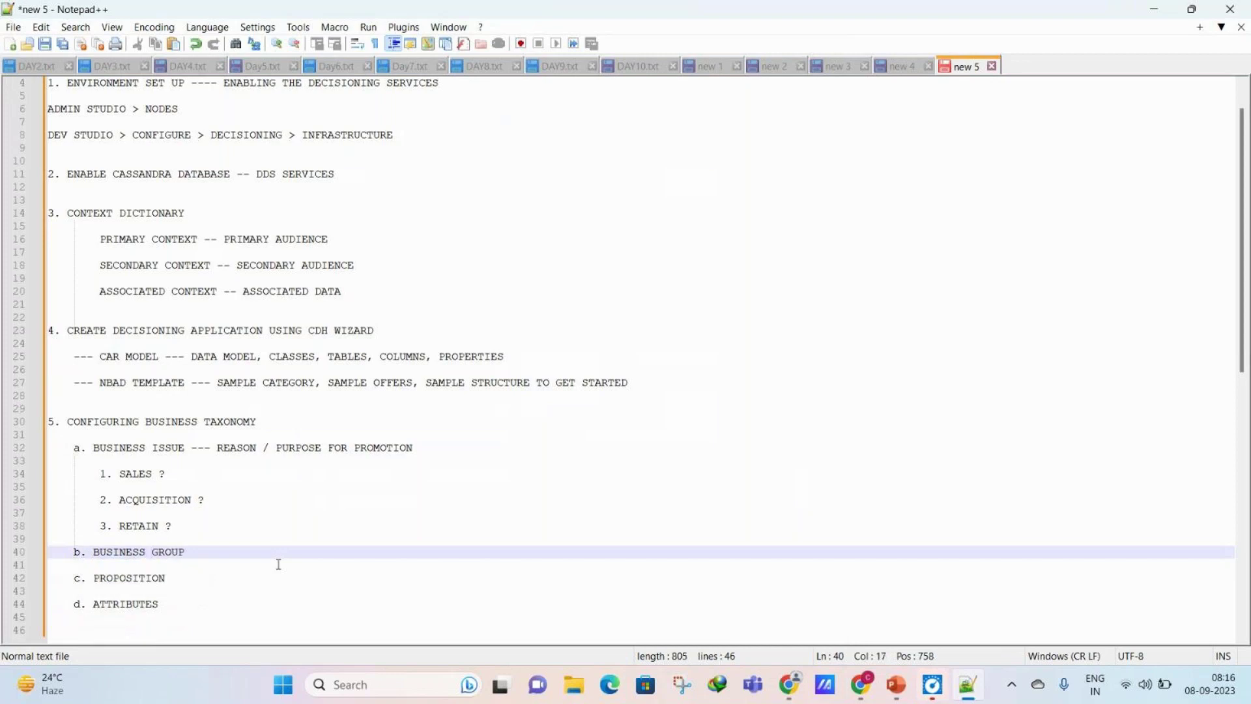
left_click(202, 555)
type("-- CATEGORY")
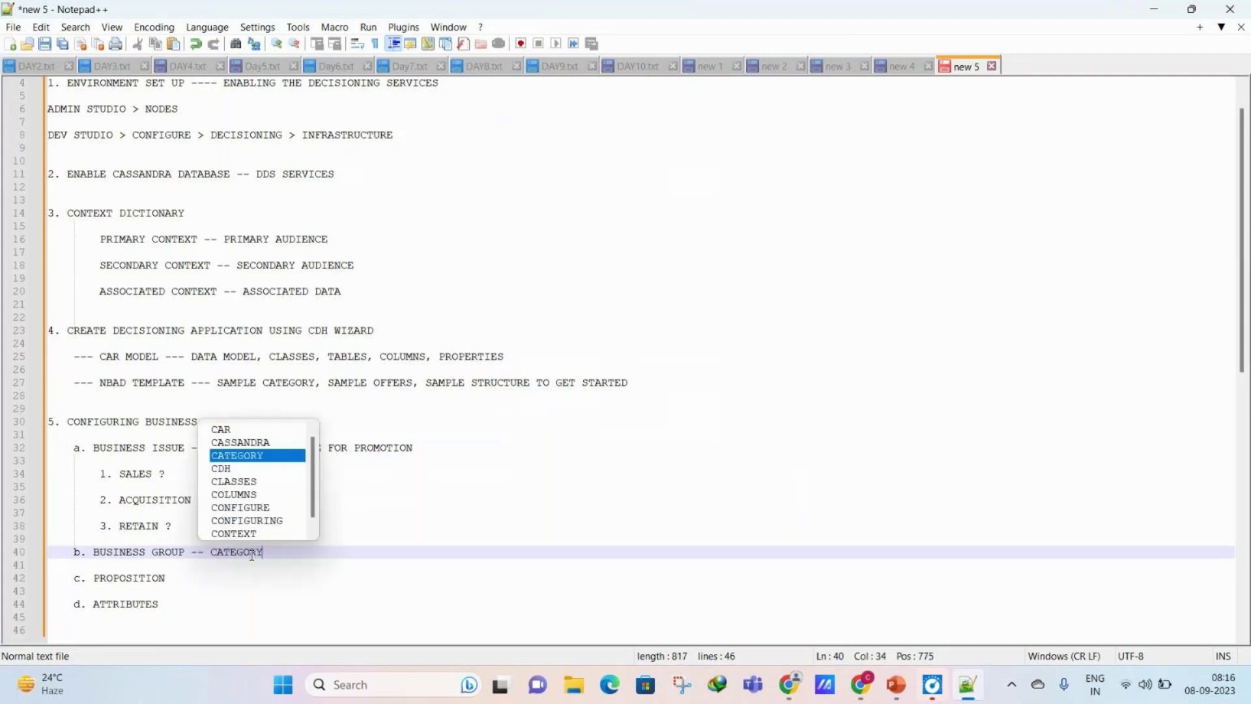
type(" OF PROMOTION")
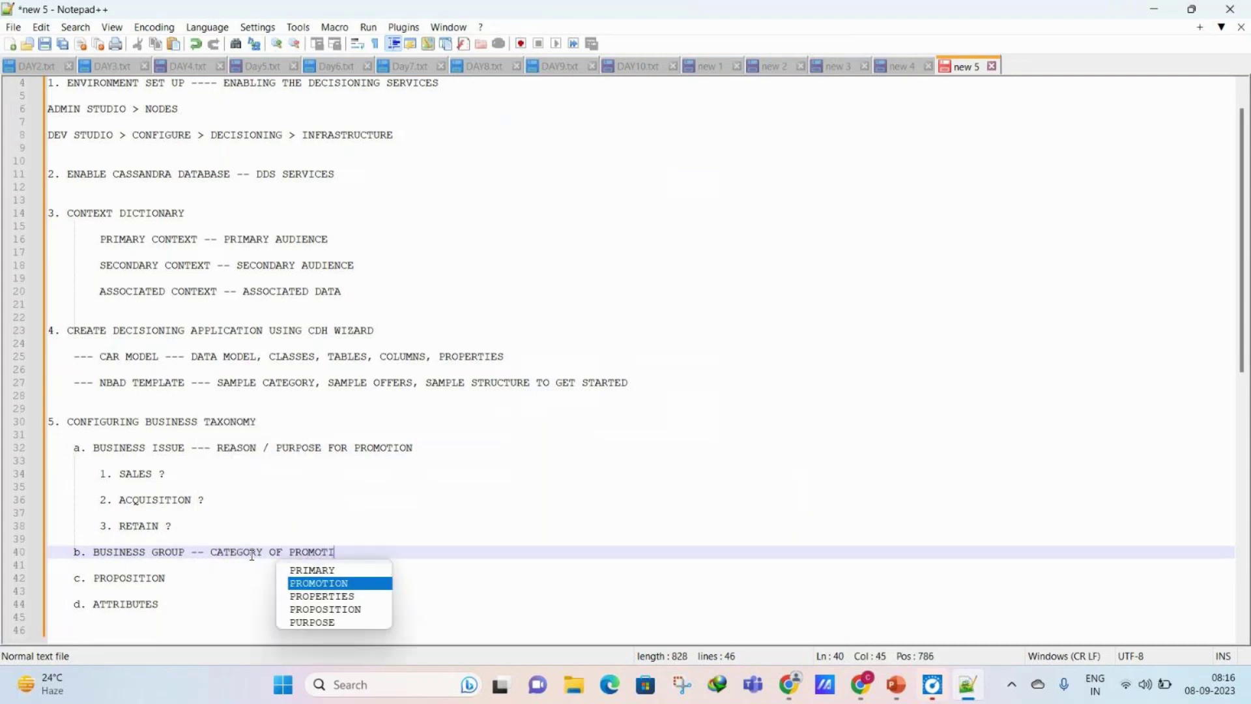
Step: Add the indented example "1. SAMSUNG GALAXY MOBILE PHONE, IPHONE ----- MOBILE PHONES" under the business group, one blank line below it
key("Return")
key("Return")
key("Return")
key("Tab")
type("1. SAMSUNG GALAXY MOBILE PHONE ----- ")
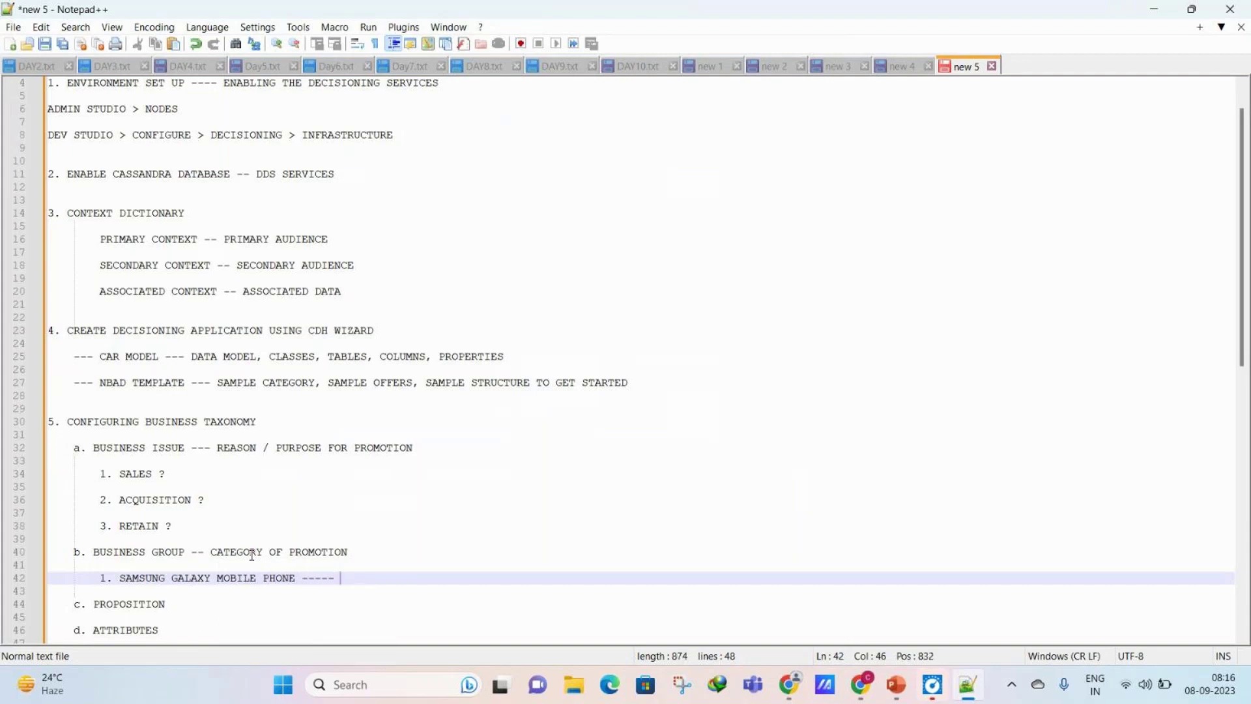
type("MOBILE PHONES")
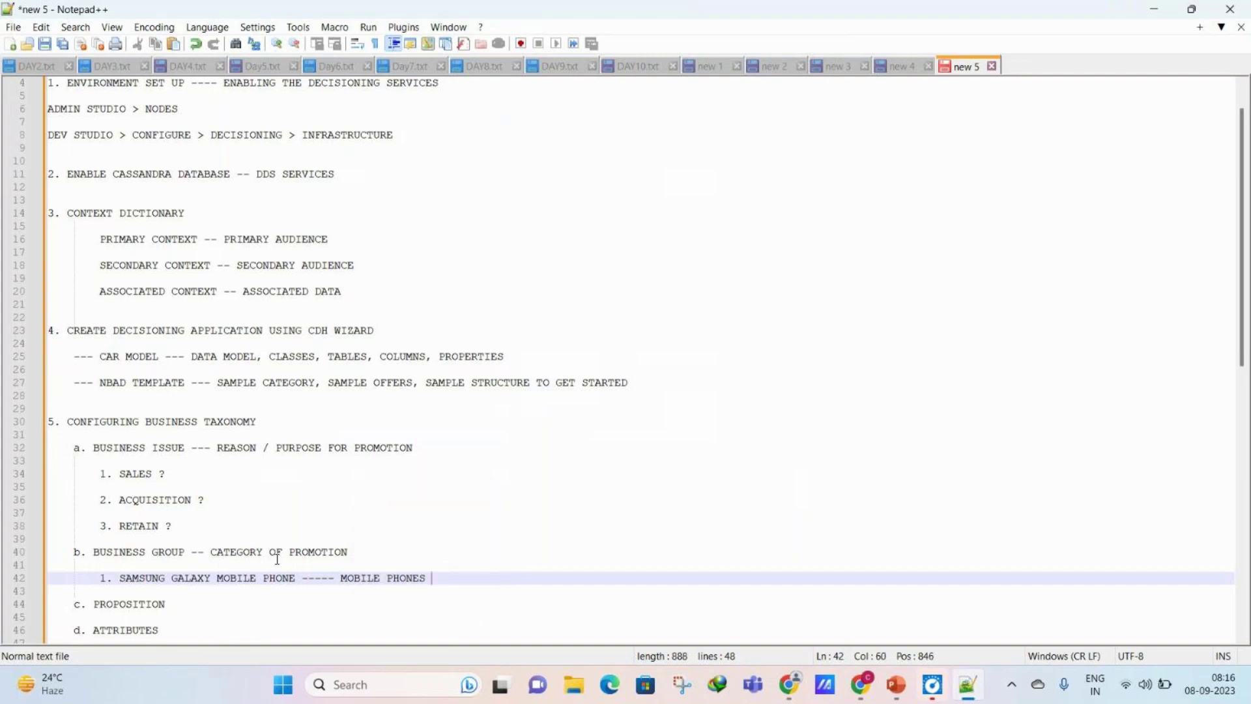
left_click(299, 579)
type(", IPHONE")
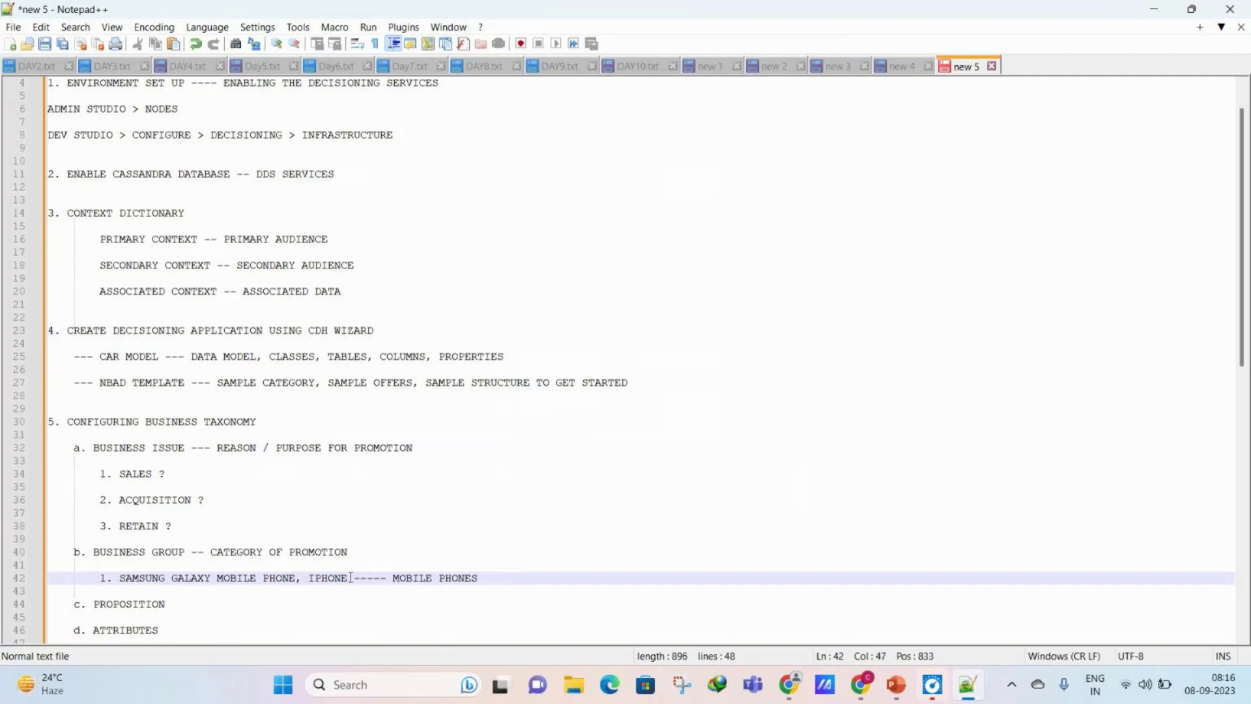
Step: Add the example "2. 300 MBPS INTERNET PLAN WITH OTT -------- INTERNET PLANS" on the line directly below the mobile phones example
left_click(479, 578)
key("Return")
key("Tab")
key("BackSpace")
key("BackSpace")
type("2.")
type(" 1")
key("BackSpace")
type("3")
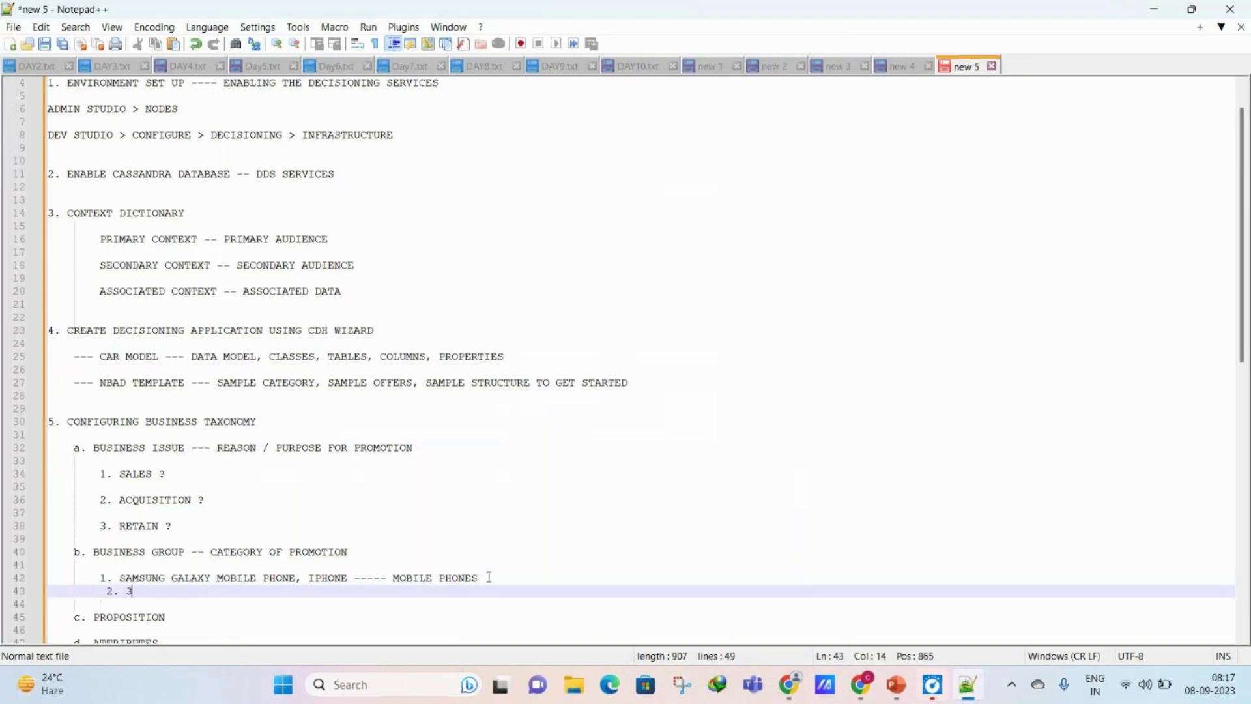
type("00 MBPS INTERNET LK")
key("BackSpace")
key("BackSpace")
type("PLAN WITH OTT ")
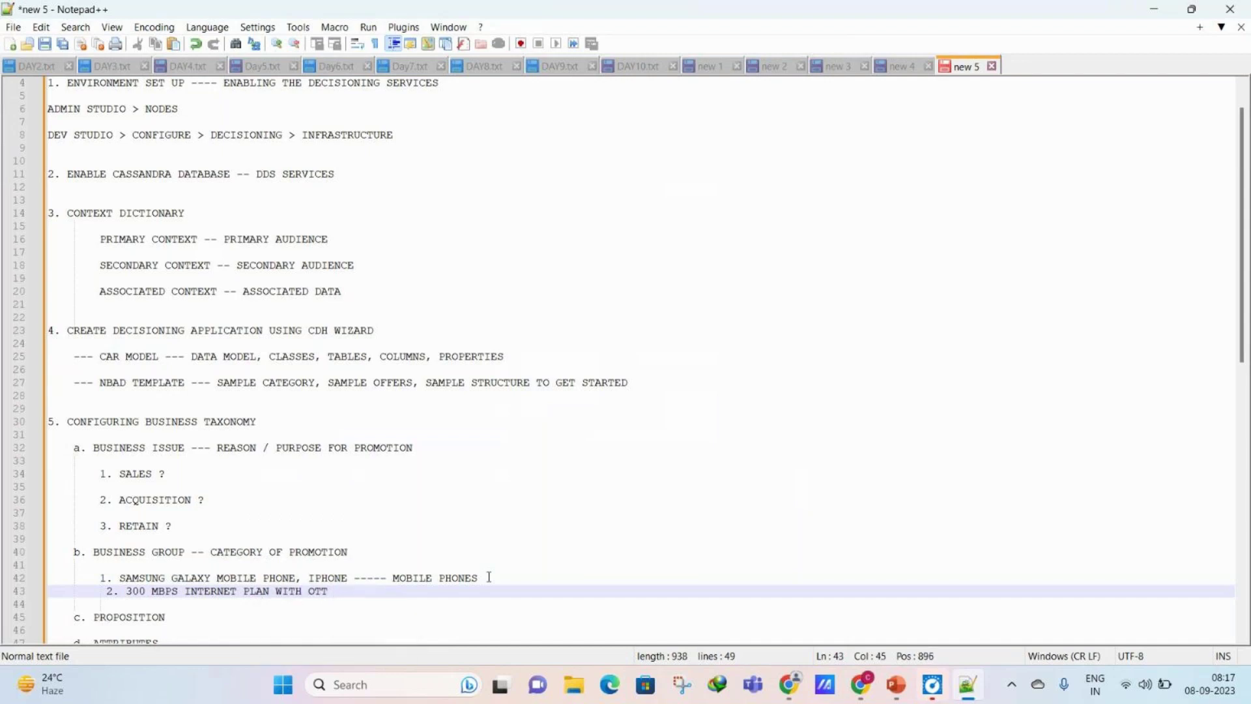
type("-------- ")
type("INTERNET PLAN")
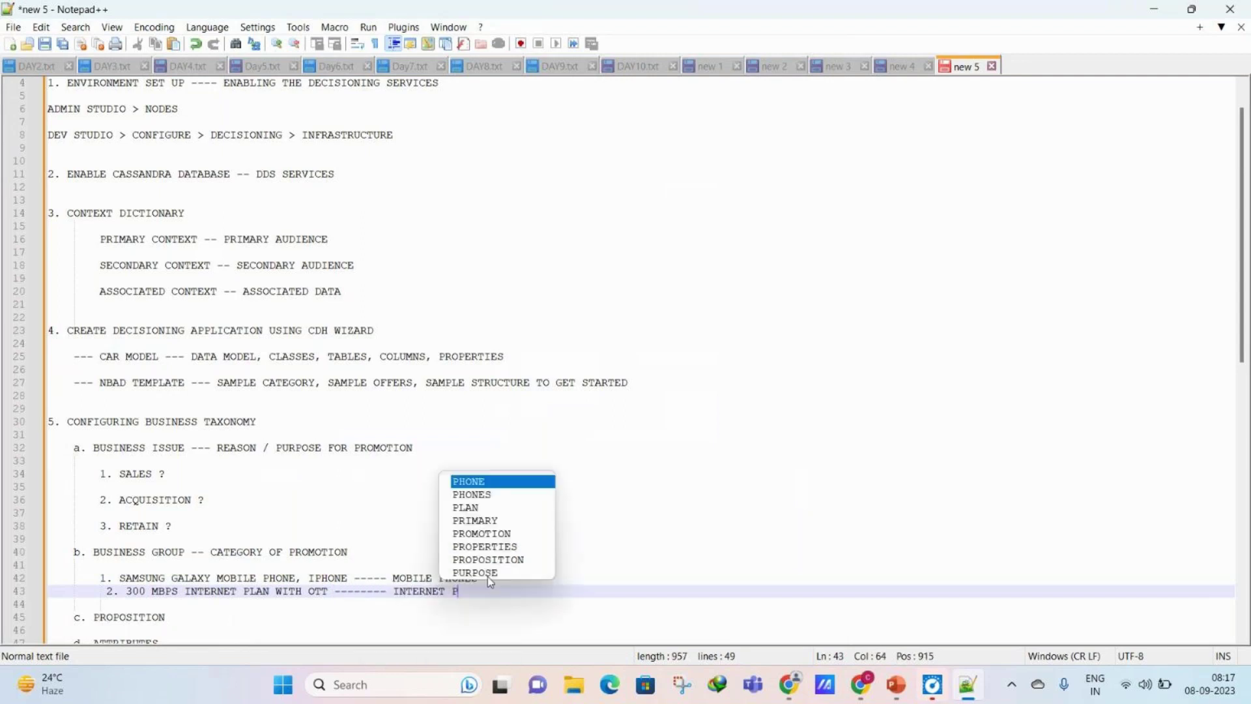
type("S")
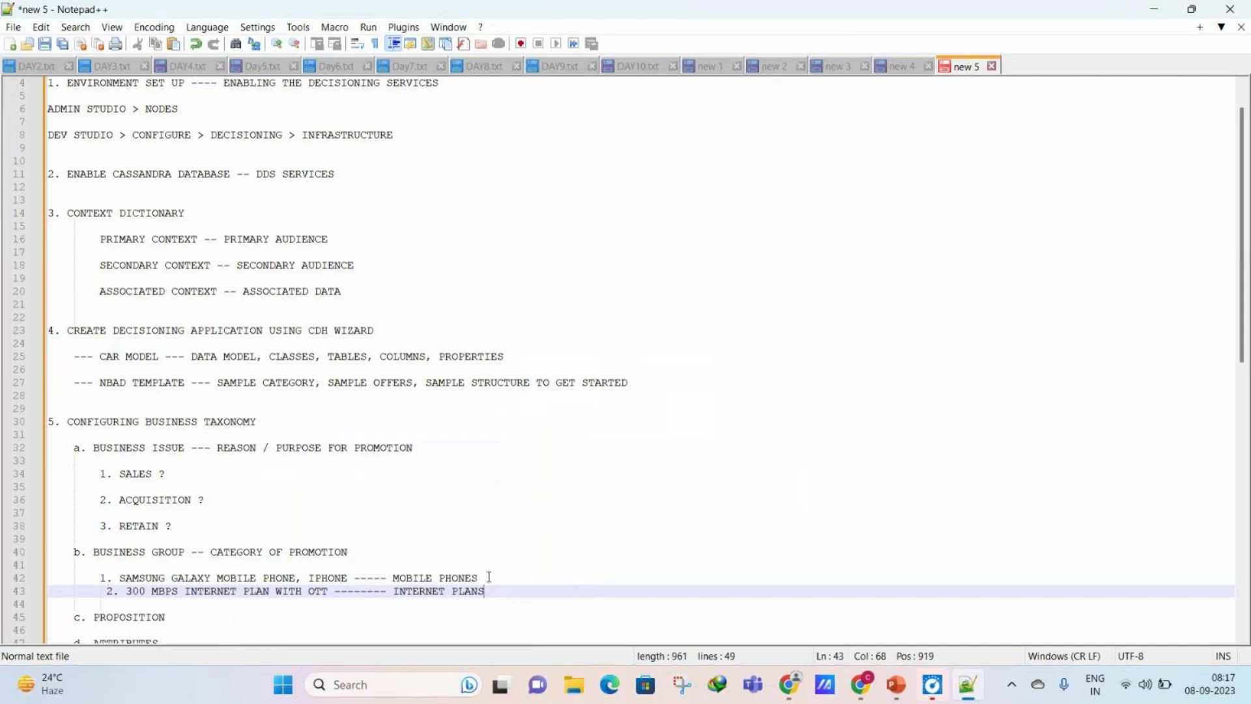
Step: Add the example "3. I7 500 GB DELL LAPTOP ---------- LAPTOPS" directly below the internet plans example
key("Return")
type("3. ")
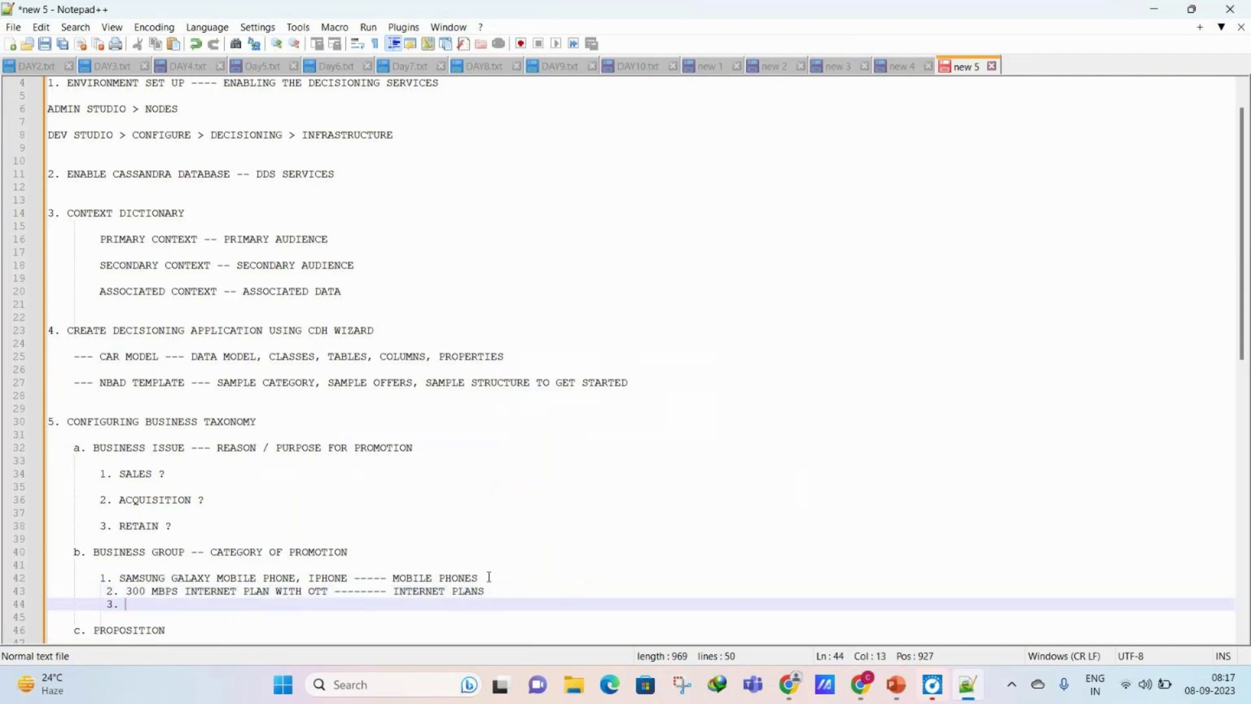
type("I7")
type("500 GB DELL LAPTOP")
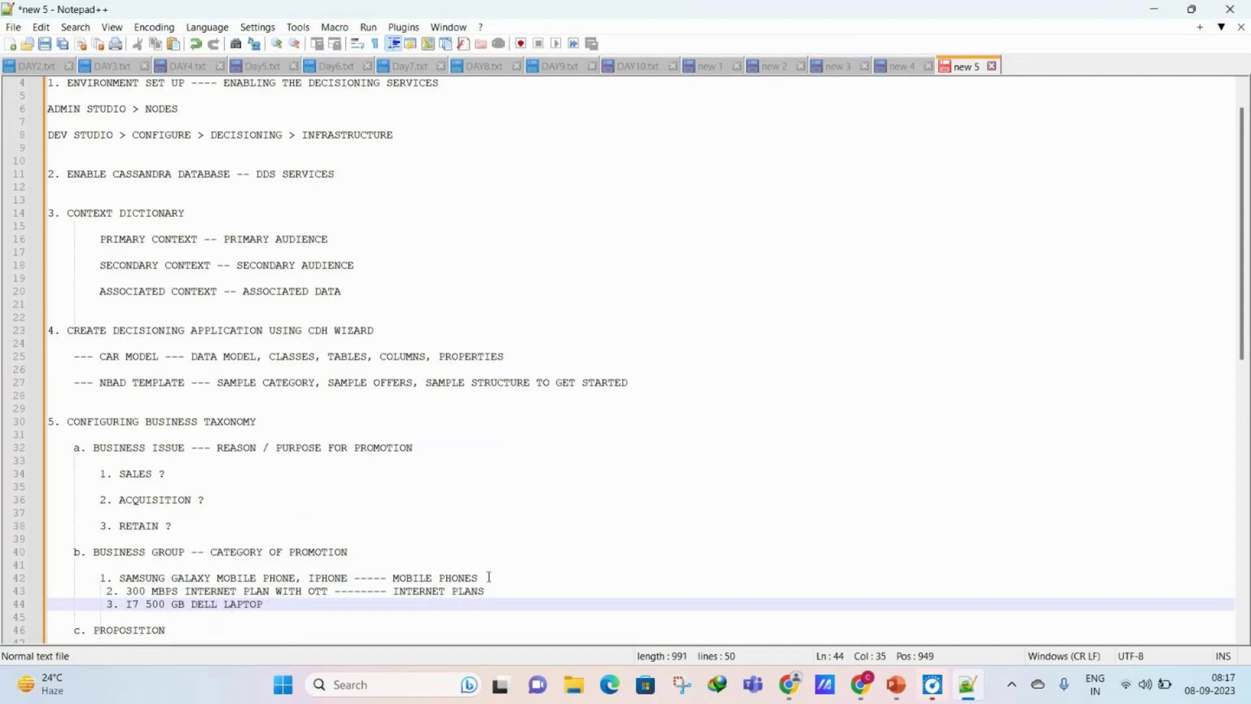
type(" ---------- LAPTOPS")
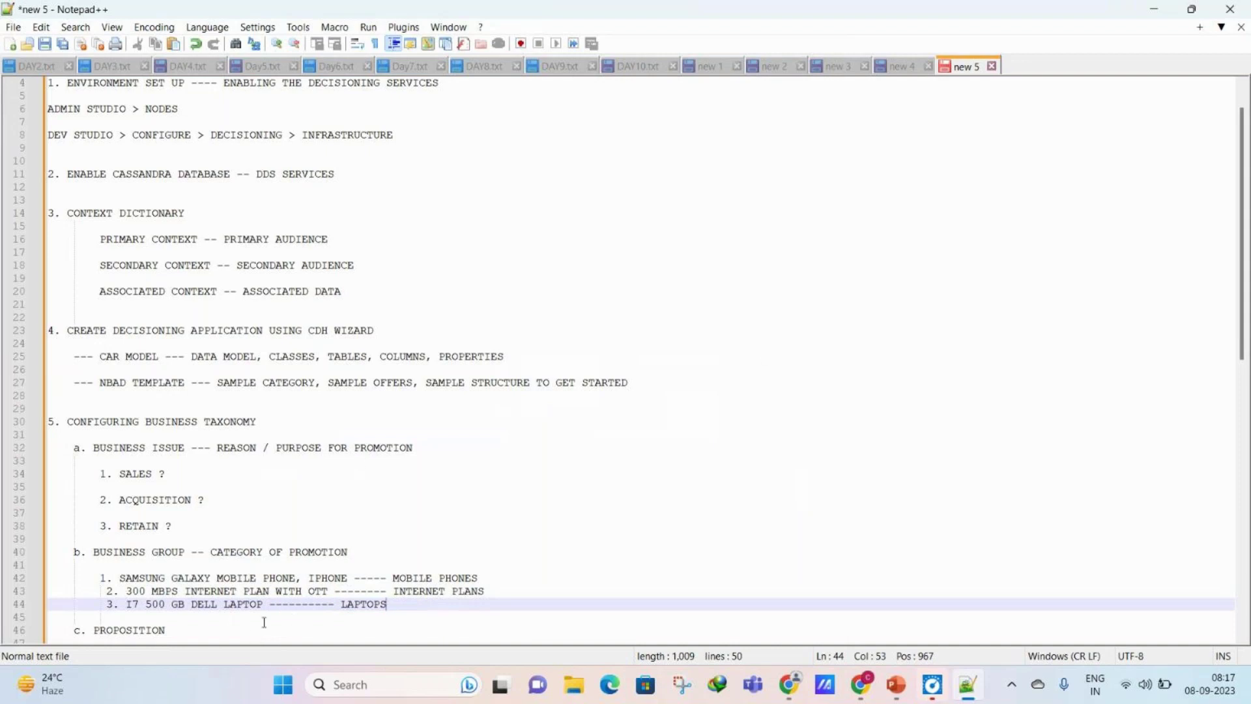
Step: Review the three business issue reasons and the business group examples with their categories in the Business Taxonomy section
scroll(173, 563, "down", 1)
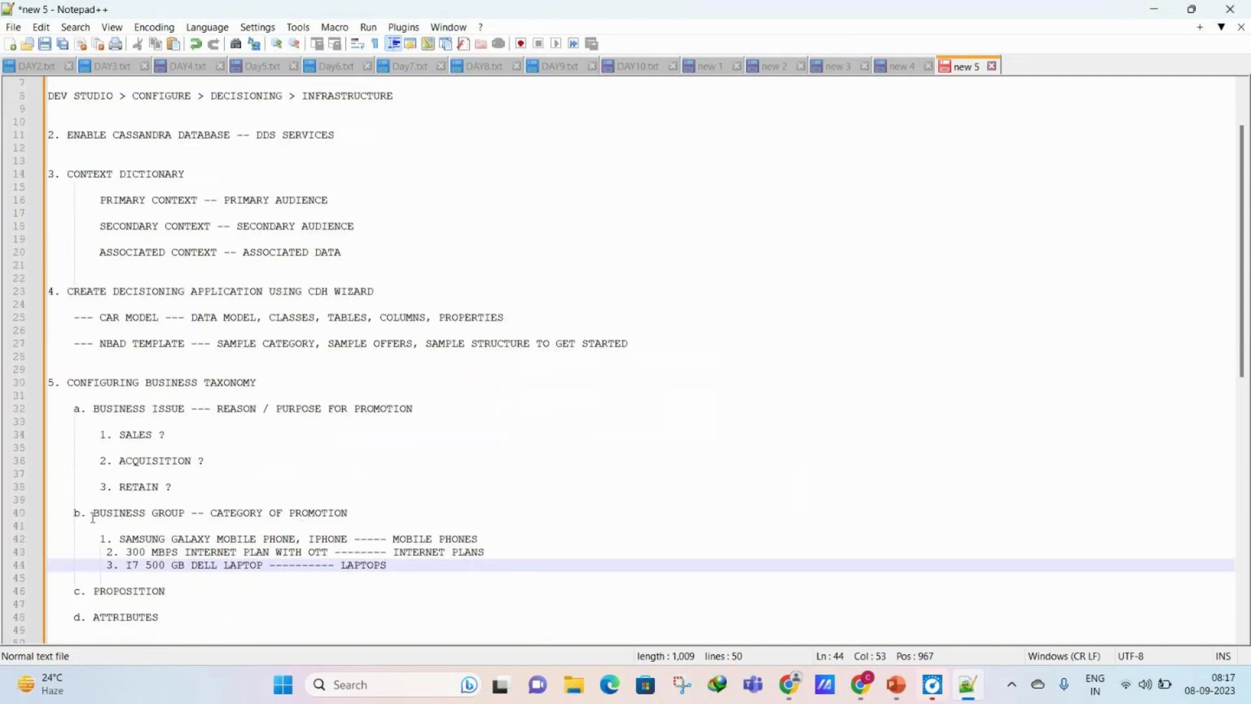
left_click(85, 409)
left_click_drag(86, 408, 187, 593)
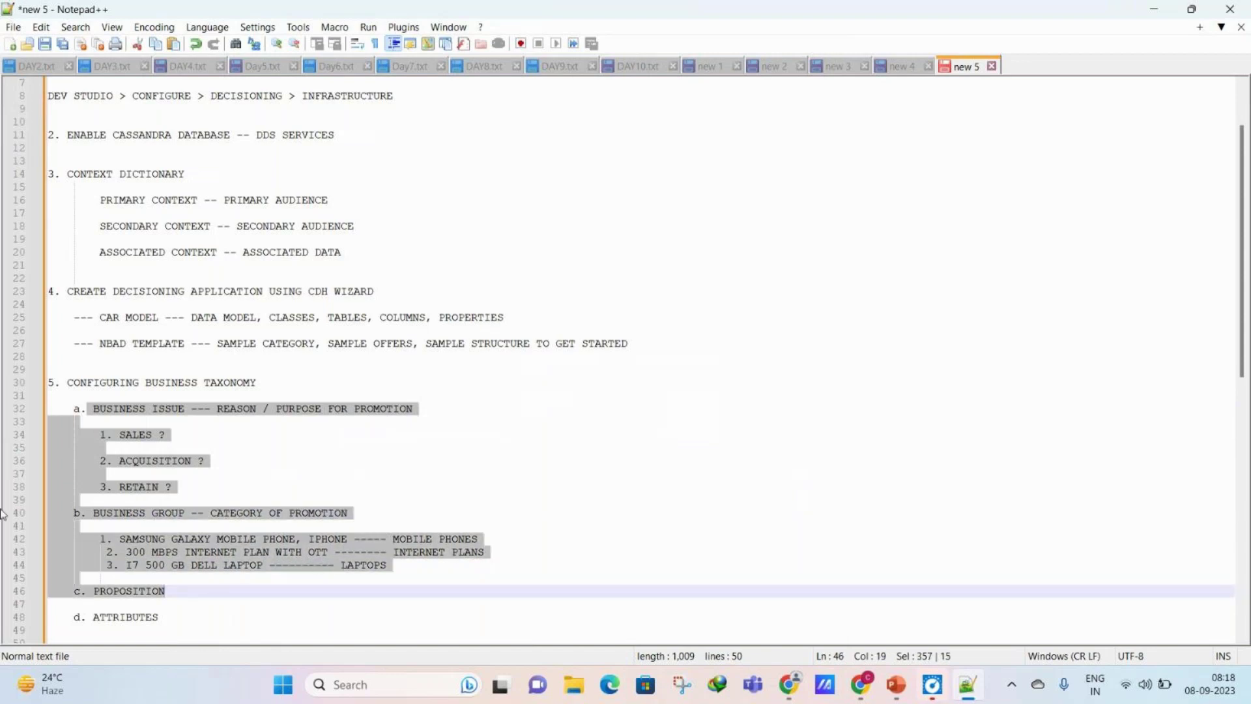
left_click(157, 464)
left_click_drag(85, 409, 394, 402)
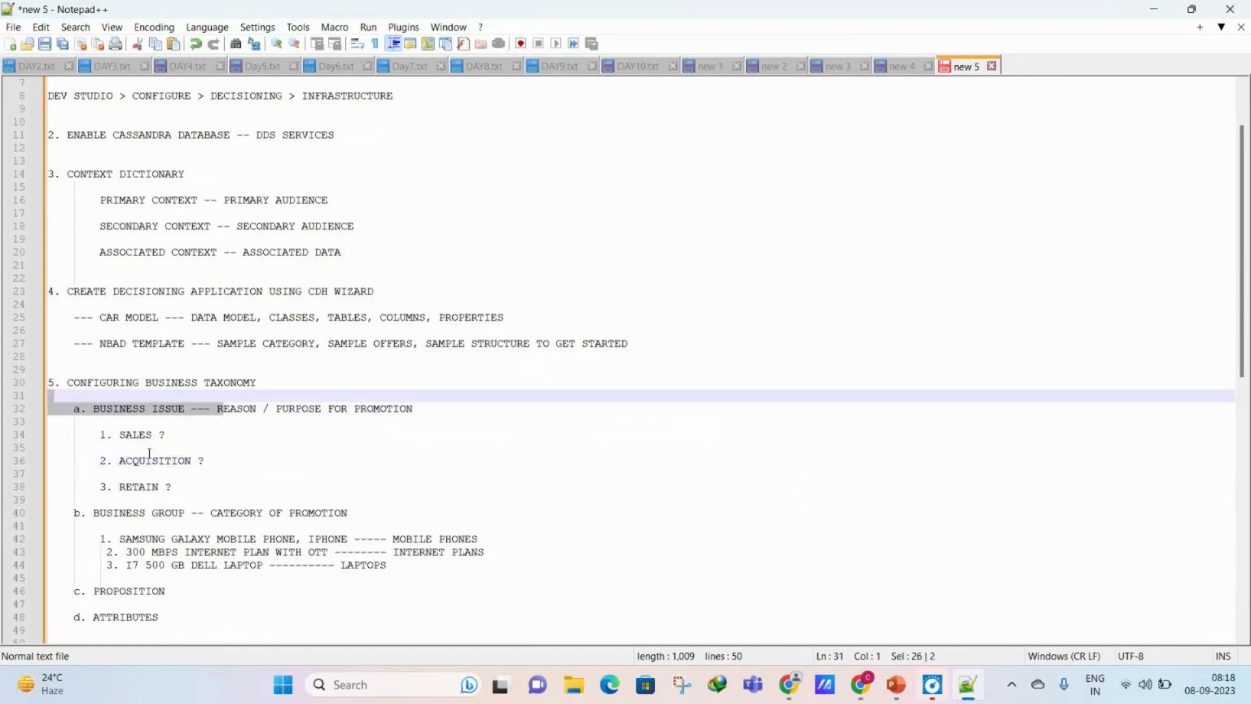
left_click_drag(160, 435, 112, 435)
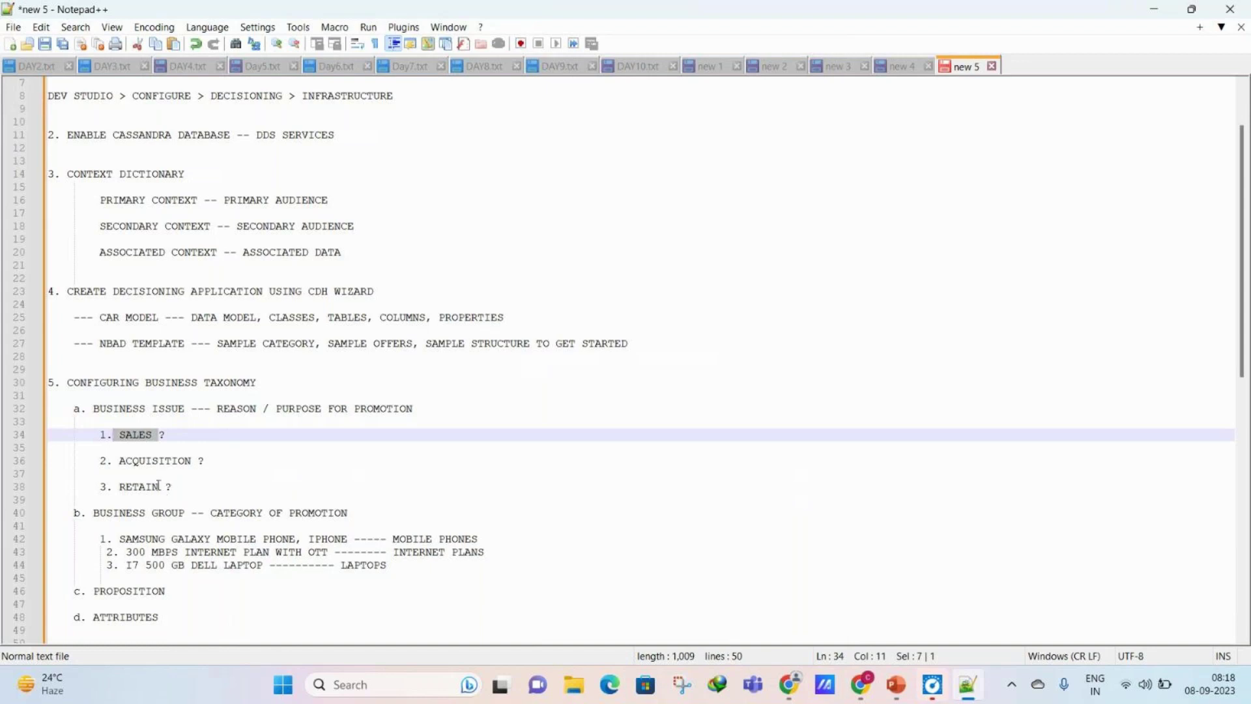
left_click_drag(159, 486, 119, 487)
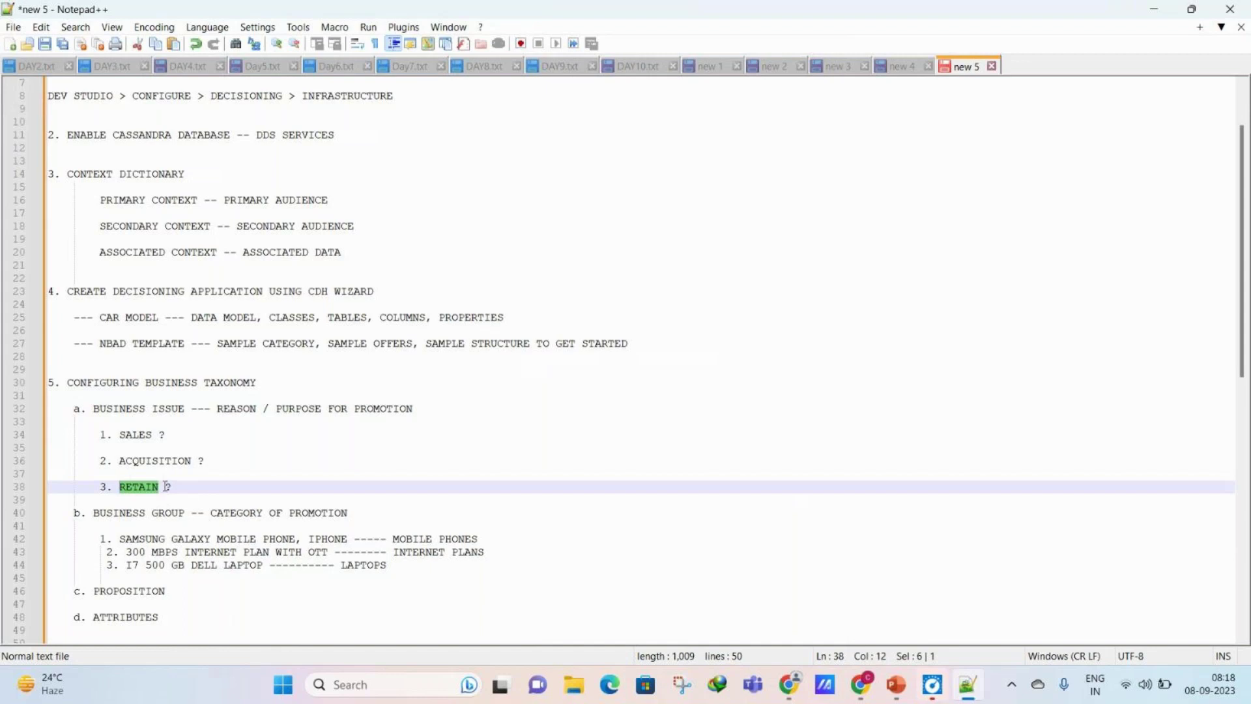
left_click_drag(111, 433, 186, 497)
left_click_drag(119, 538, 297, 564)
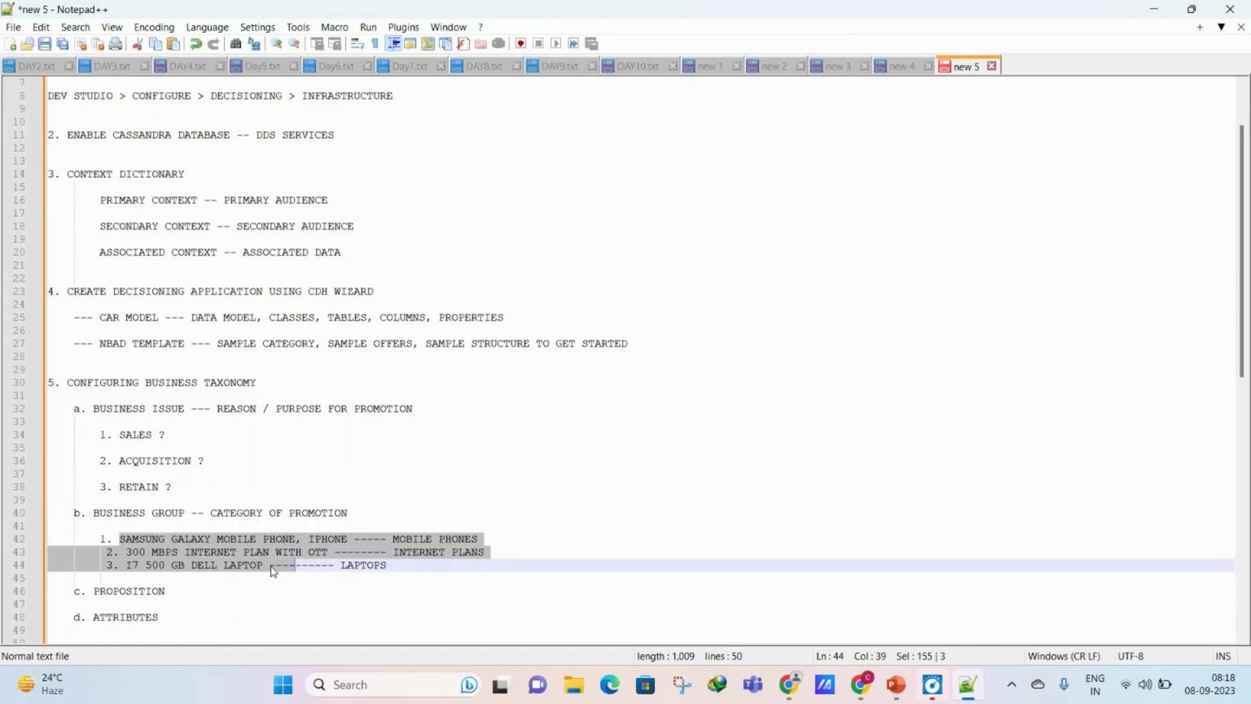
double_click(342, 568)
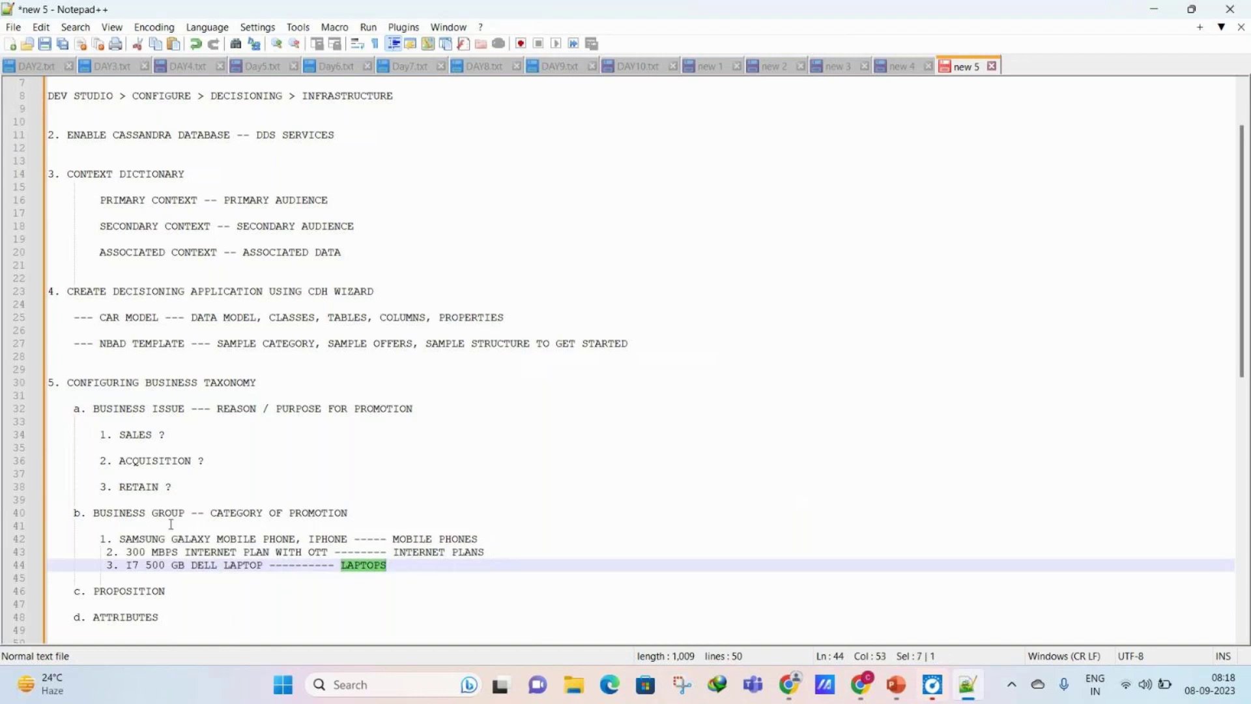
left_click_drag(185, 515, 76, 500)
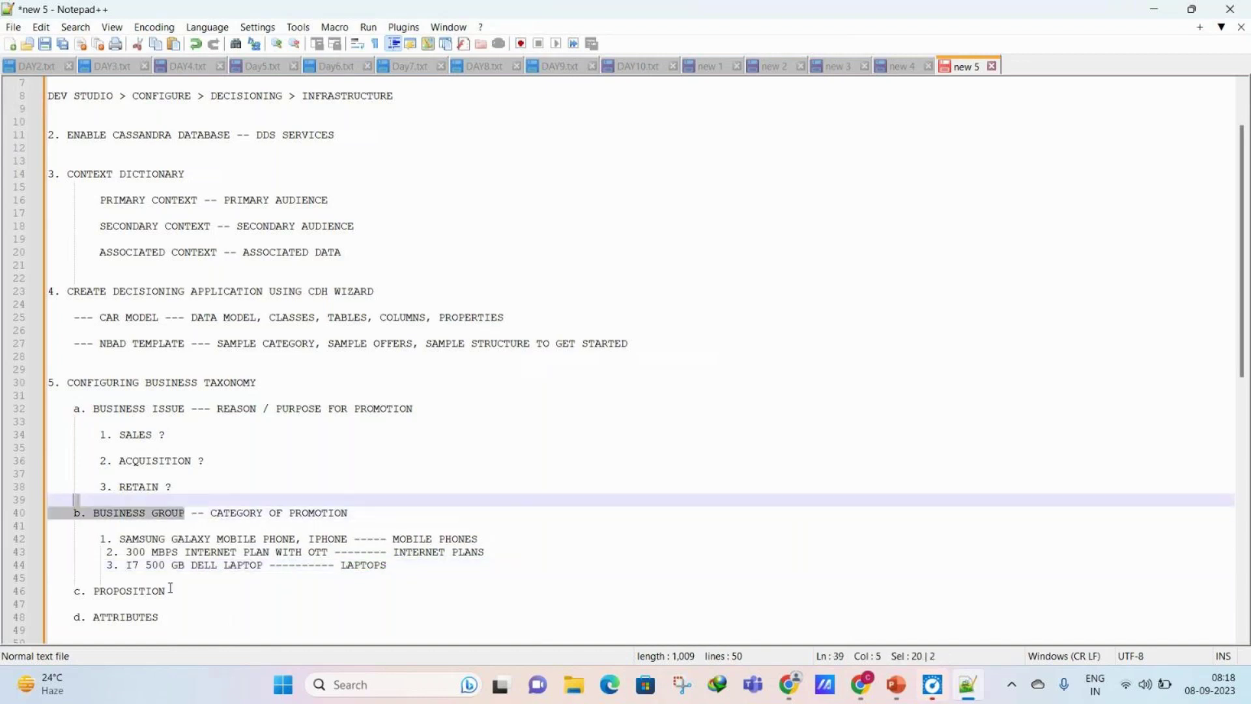
Step: Extend sub-item c, PROPOSITION, with the explanation "---- PROMOTION IT SELF"
left_click(171, 588)
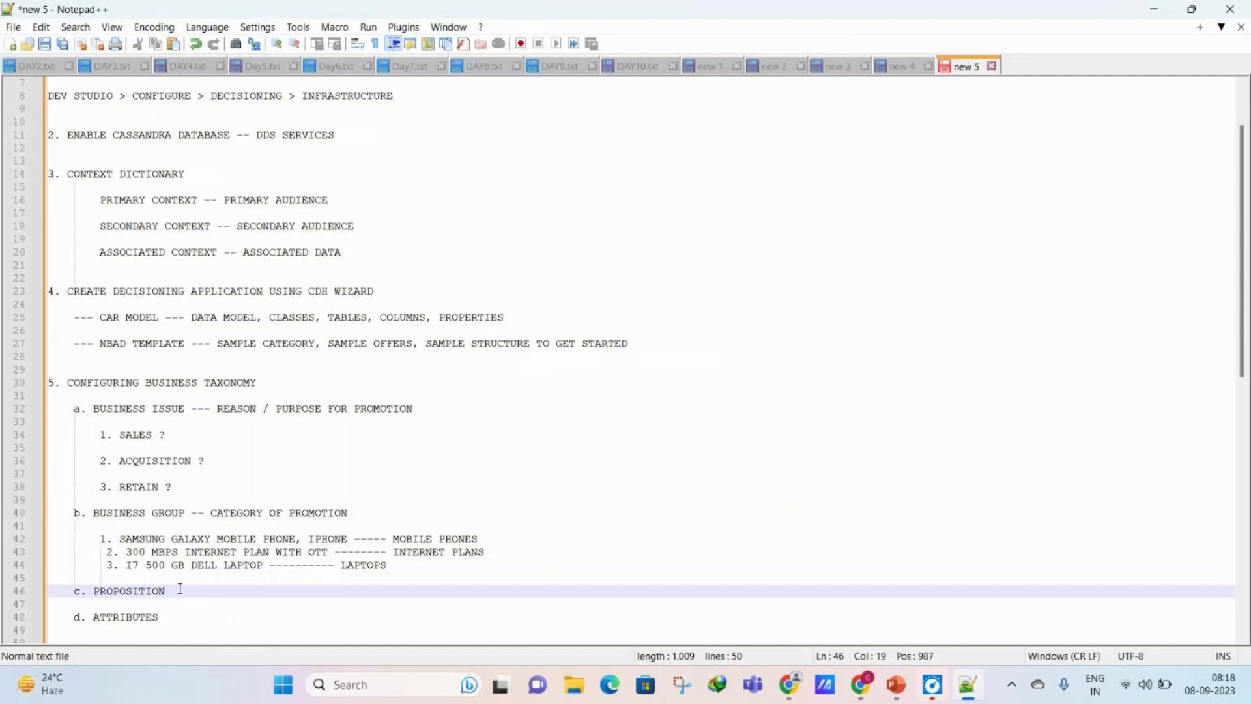
type("---- PROMOTI")
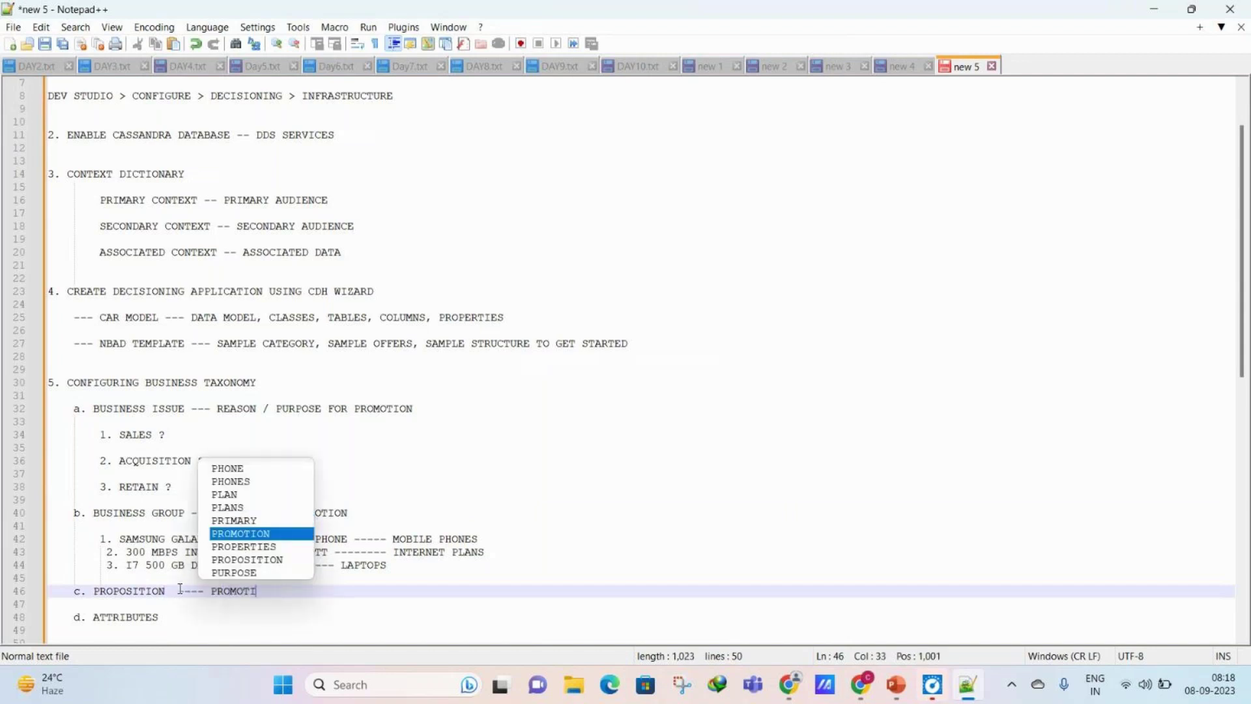
type("ON IT SELF")
Step: List "1. PRODUCT", "2. SERVICE", "3. DISCOUNT" and "4. COUPON" indented under the proposition, one blank line below it
key("Return")
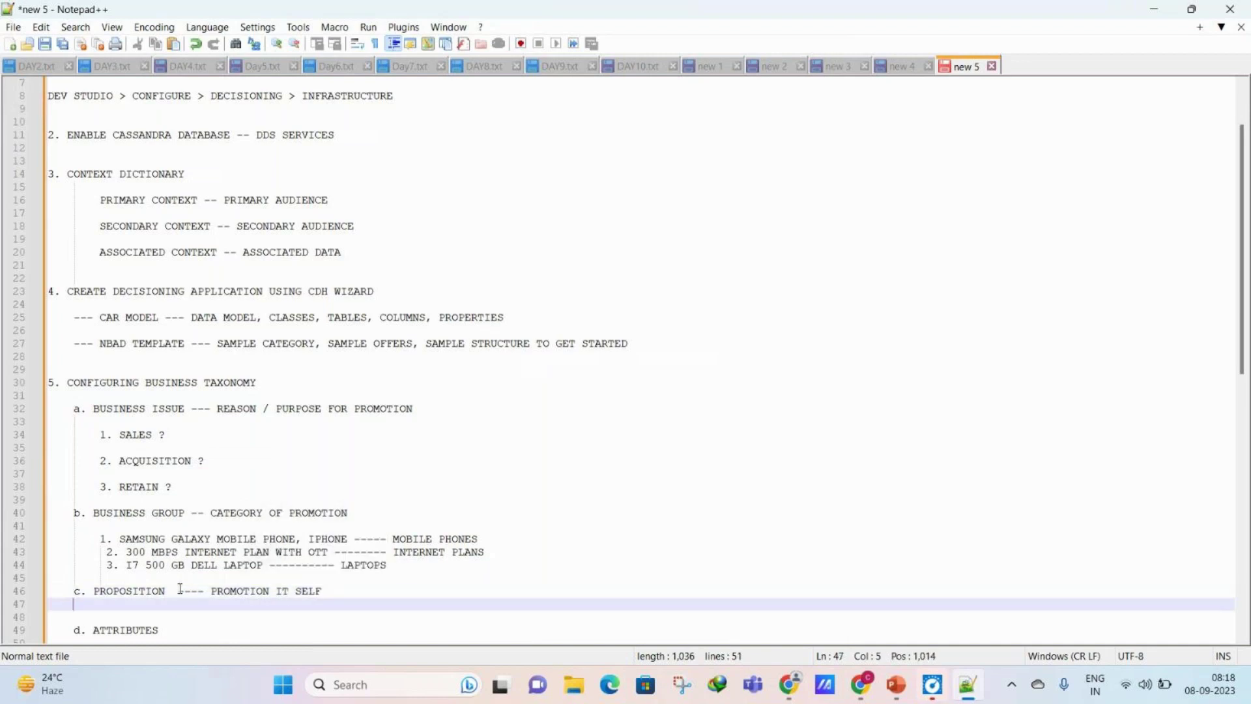
key("Return")
key("Tab")
type("1. PRODUCT")
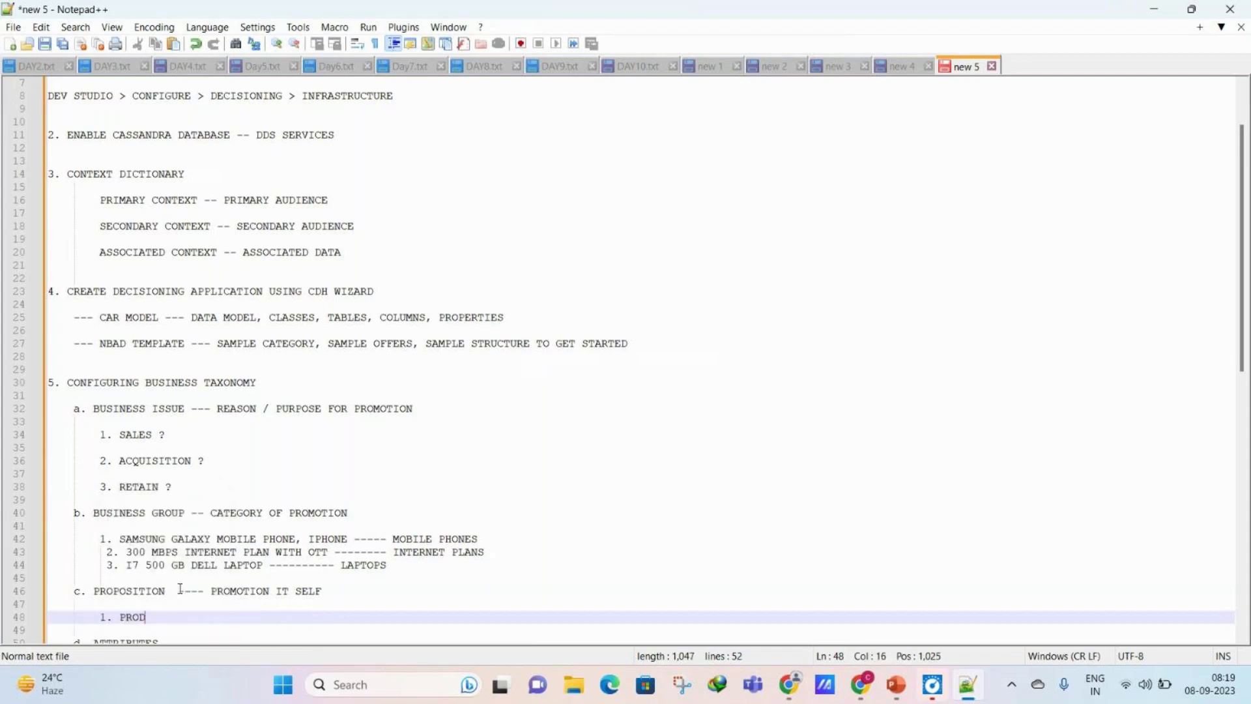
key("Return")
type("2. SERVICE")
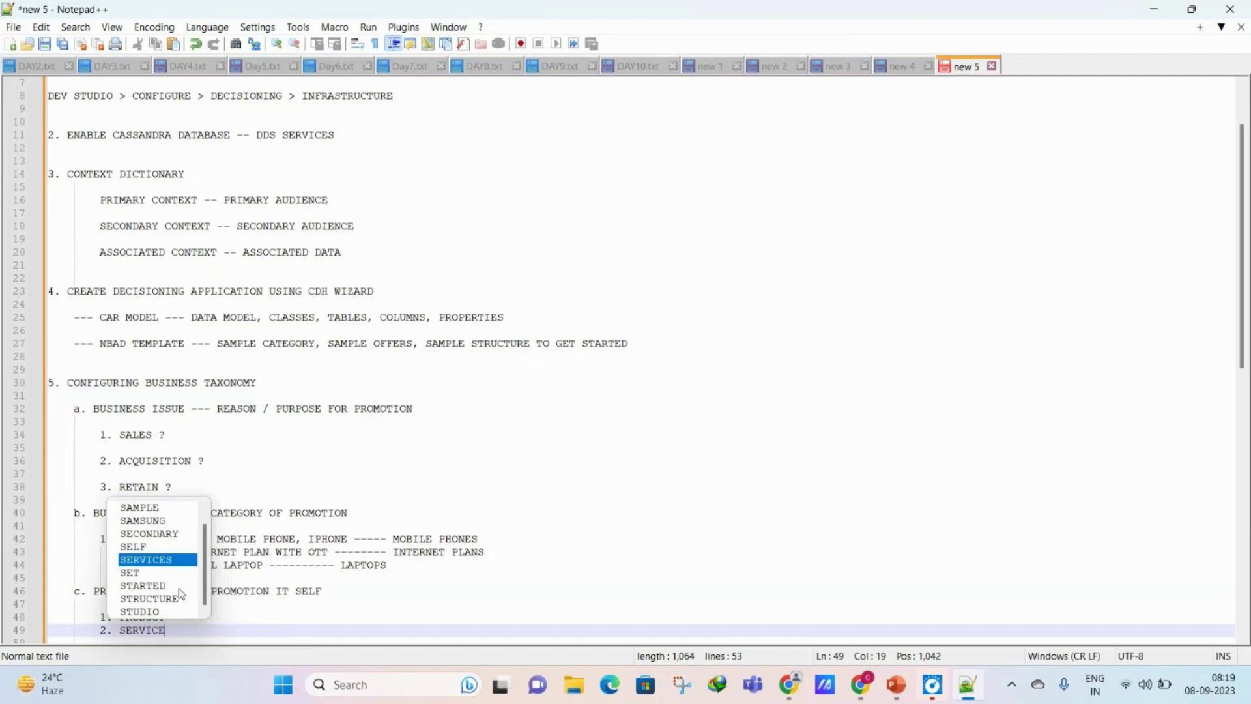
key("Return")
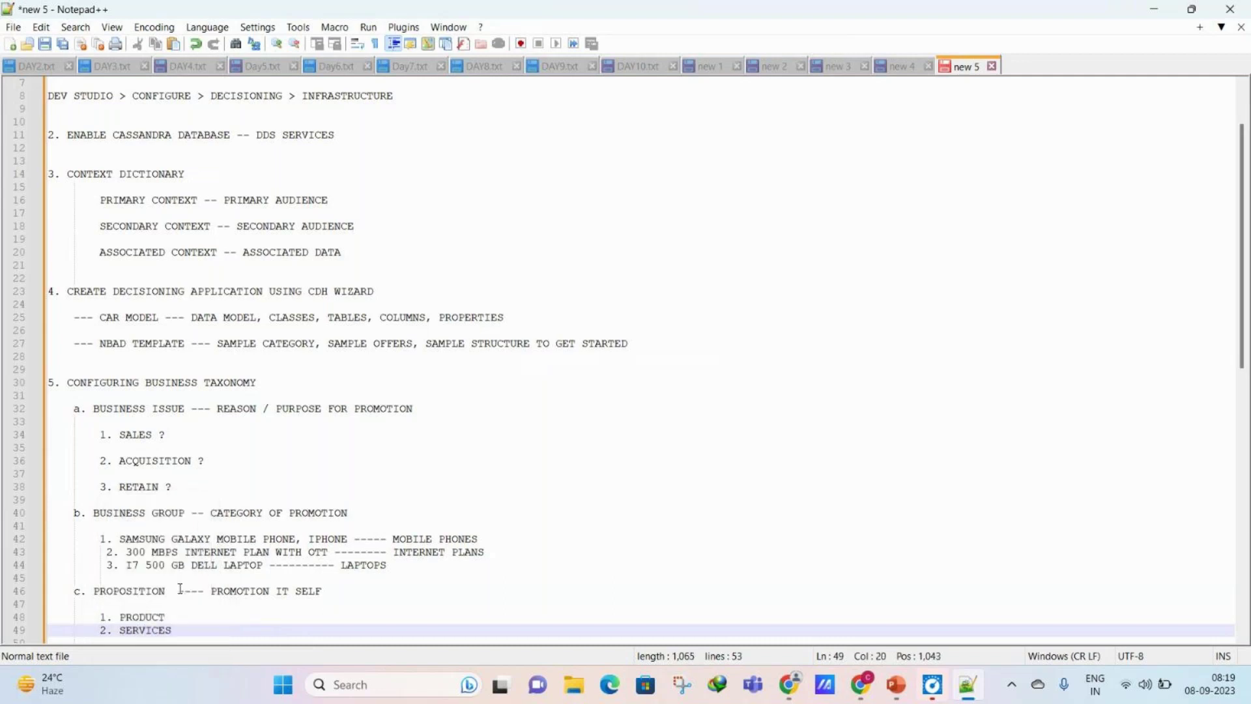
key("BackSpace")
key("Return")
type("3. DISCOUNT")
key("Return")
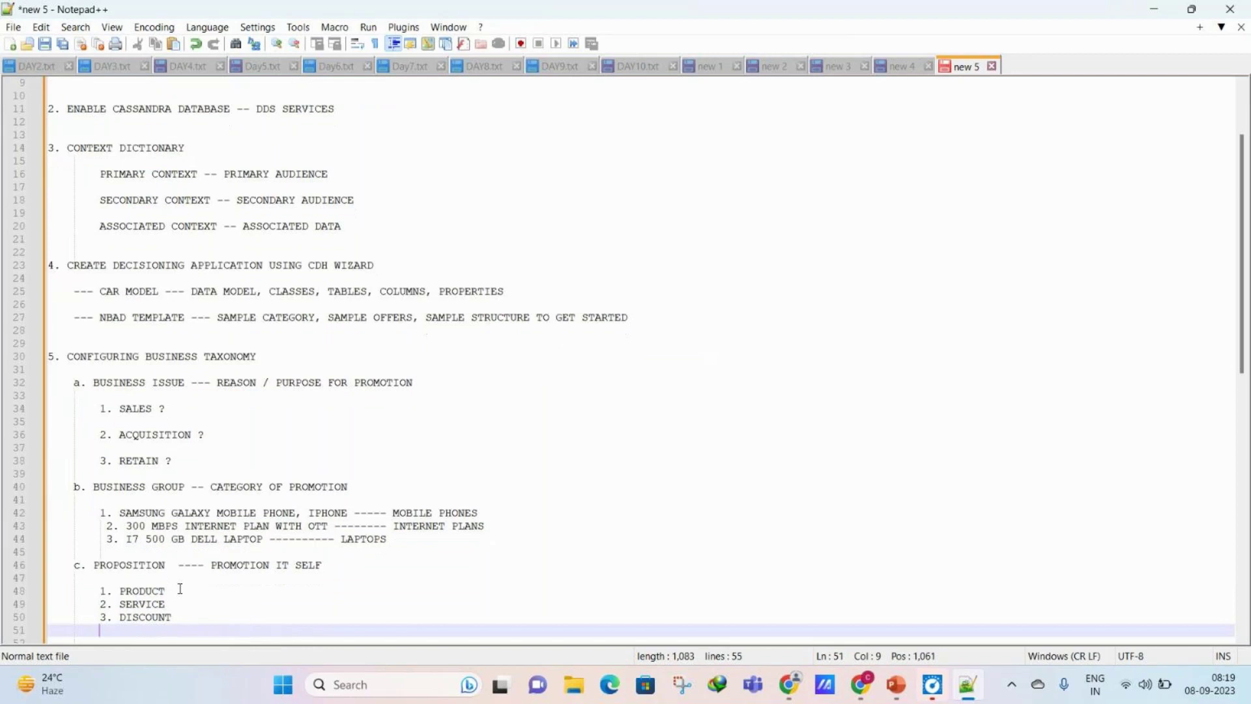
type("4. COUPON")
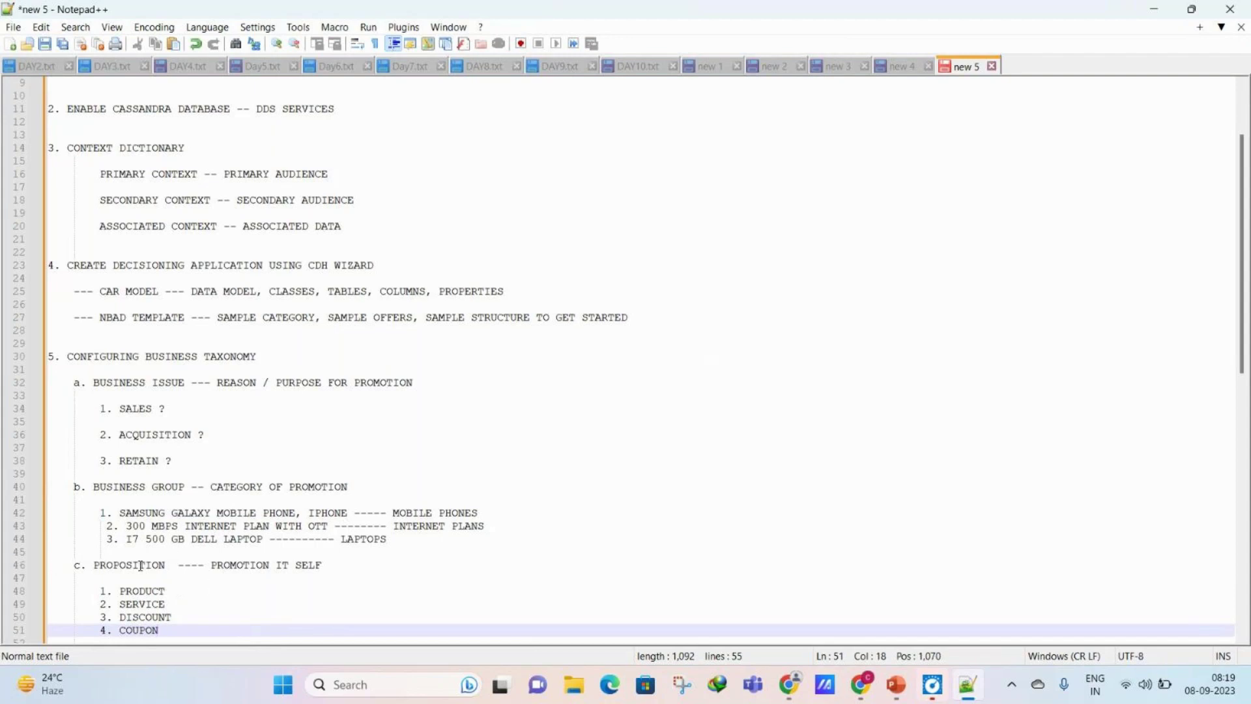
Step: Append "--- anything that we propose to the customer" to the end of the PROPOSITION line
left_click(339, 565)
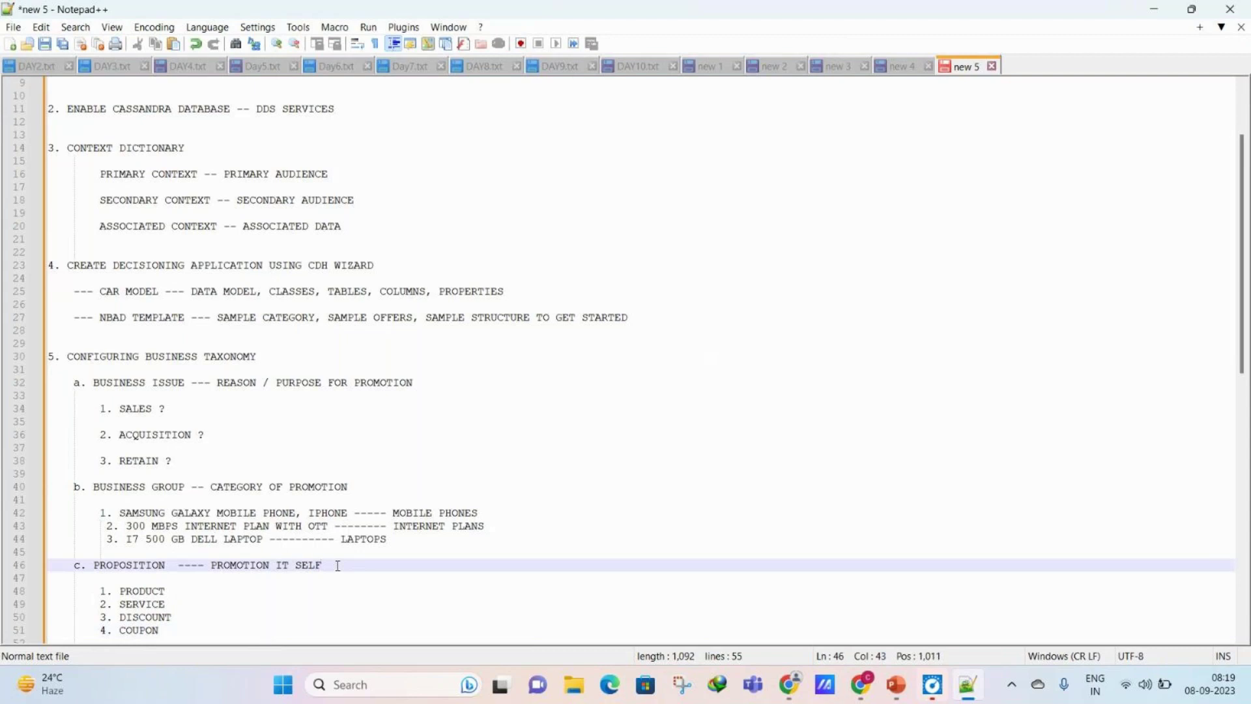
type("--- anything that we p")
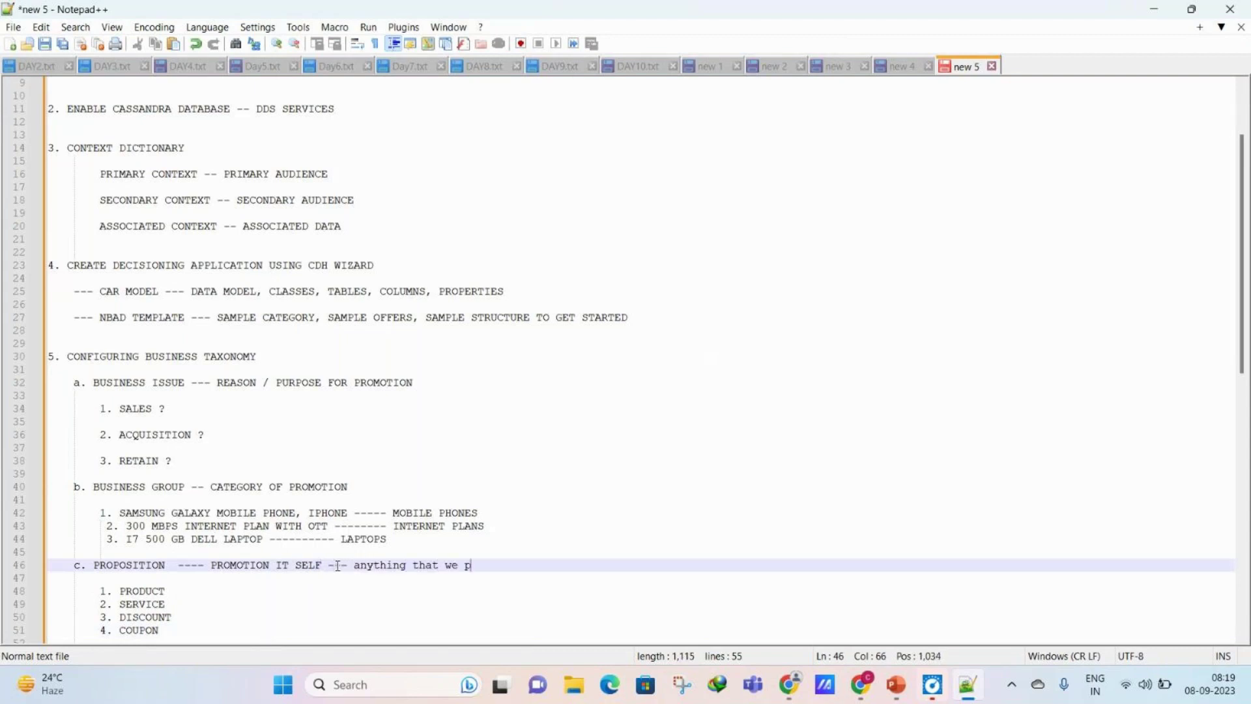
type("ropose to the customer")
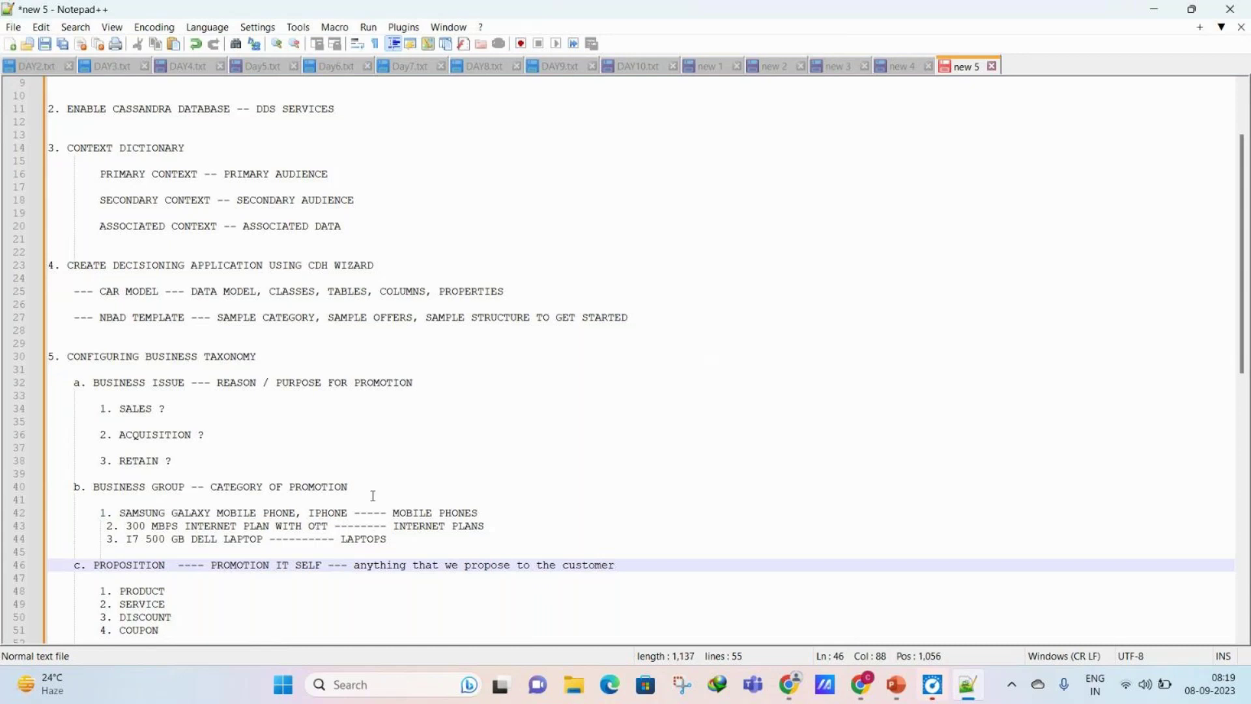
Step: Review the proposition's explanation and four examples, along with the business issue and business group entries above it
scroll(371, 495, "down", 3)
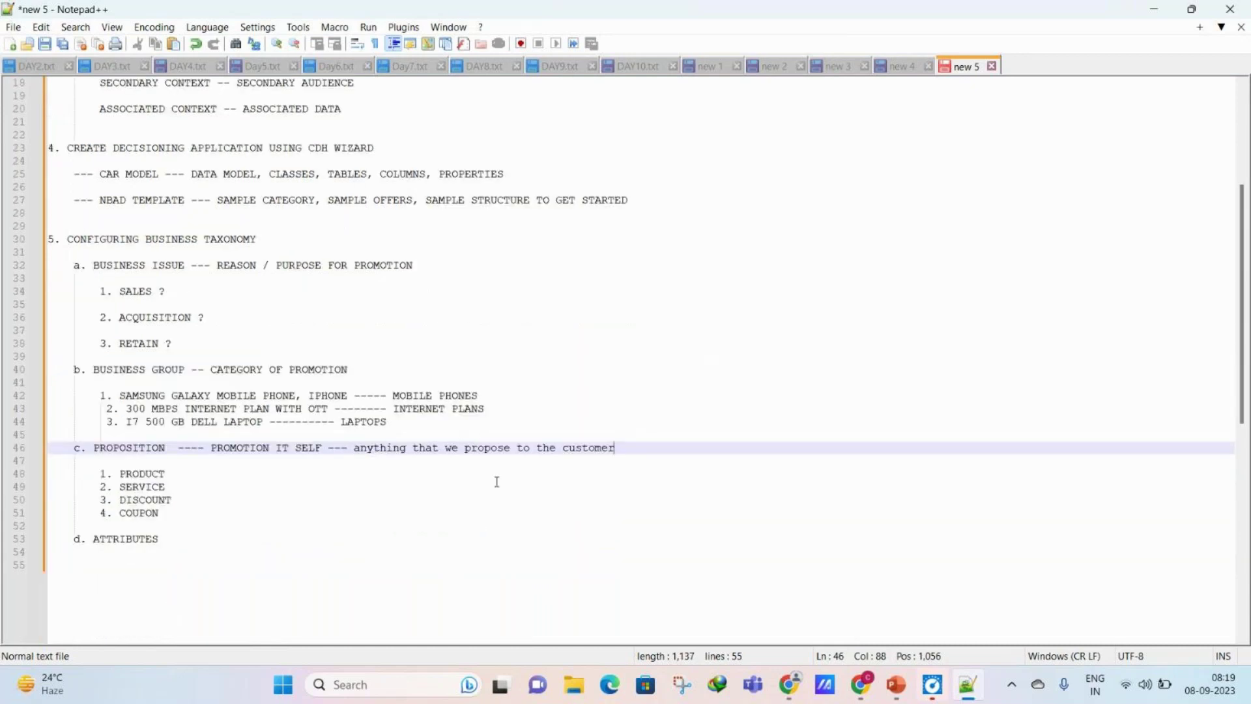
left_click(466, 448)
left_click_drag(159, 513, 120, 474)
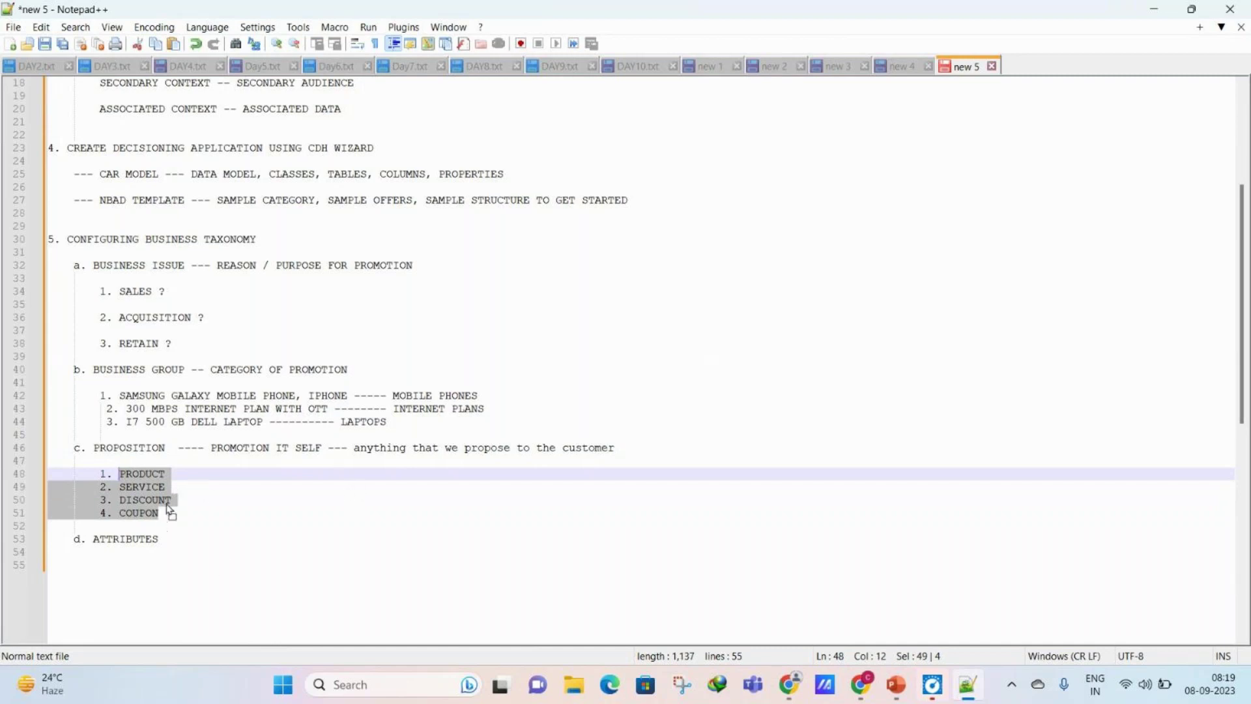
left_click(170, 497)
left_click_drag(167, 474, 115, 474)
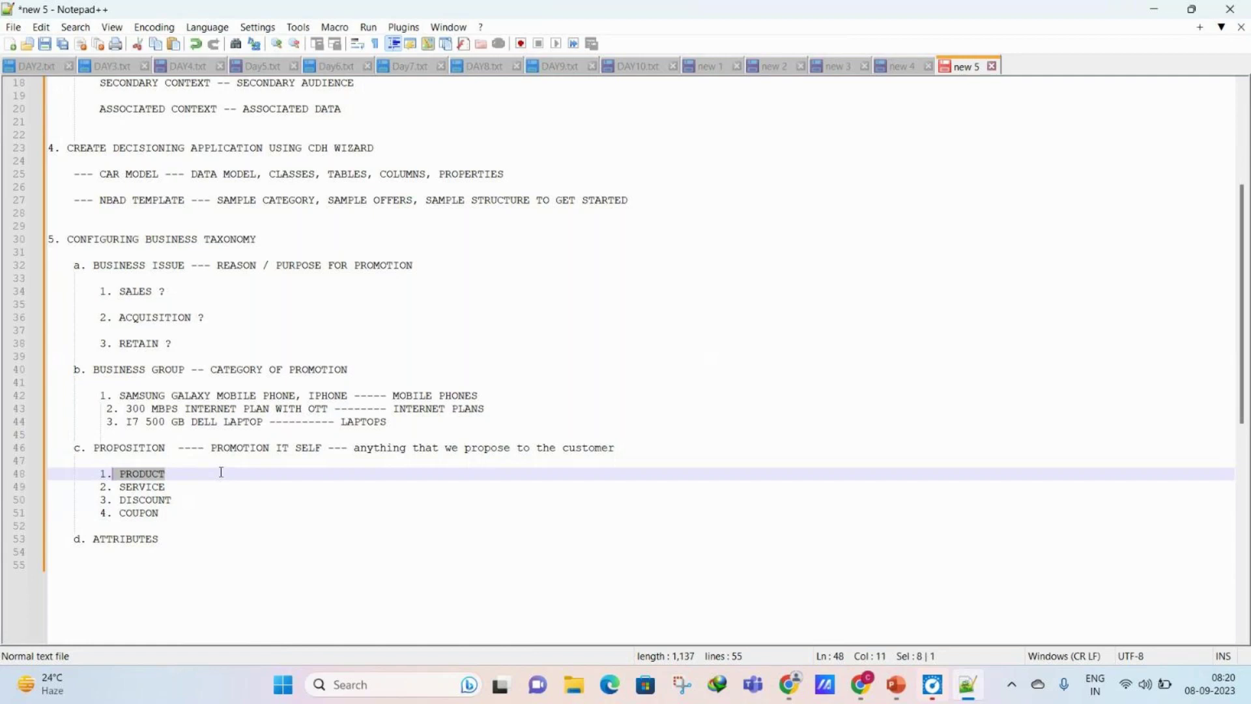
left_click_drag(172, 446, 7, 454)
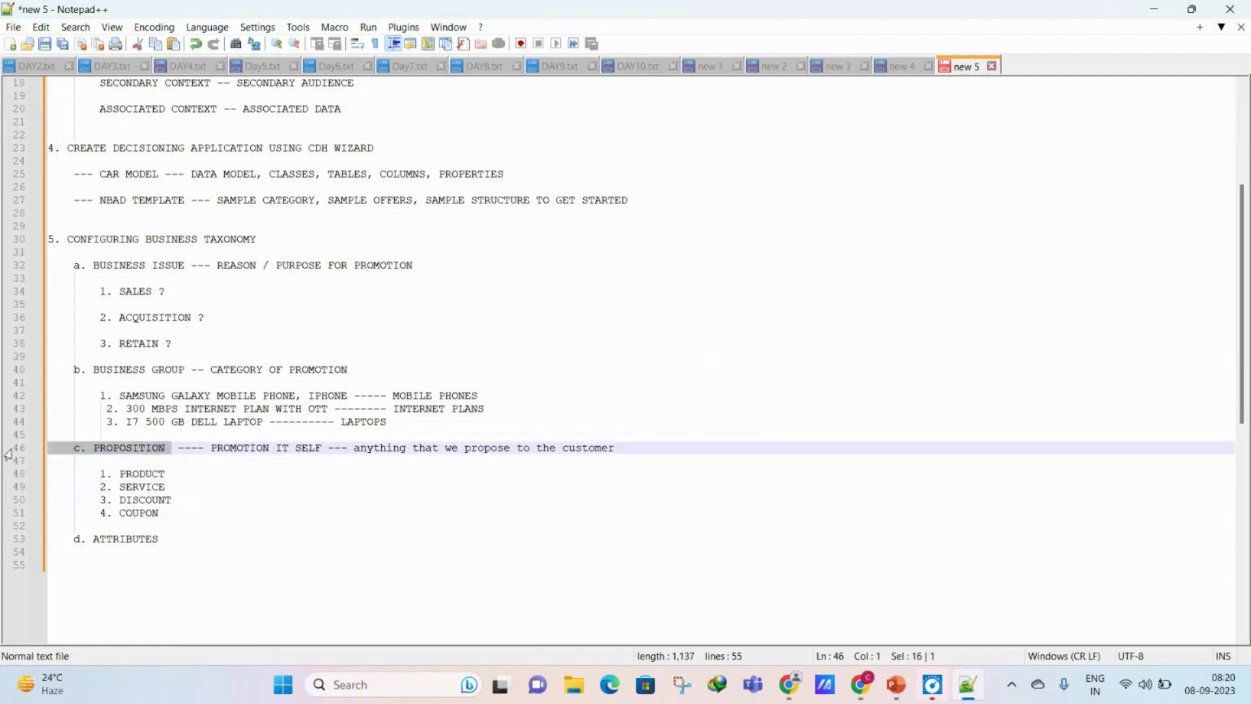
left_click_drag(358, 436, 547, 455)
left_click_drag(167, 475, 160, 523)
double_click(157, 487)
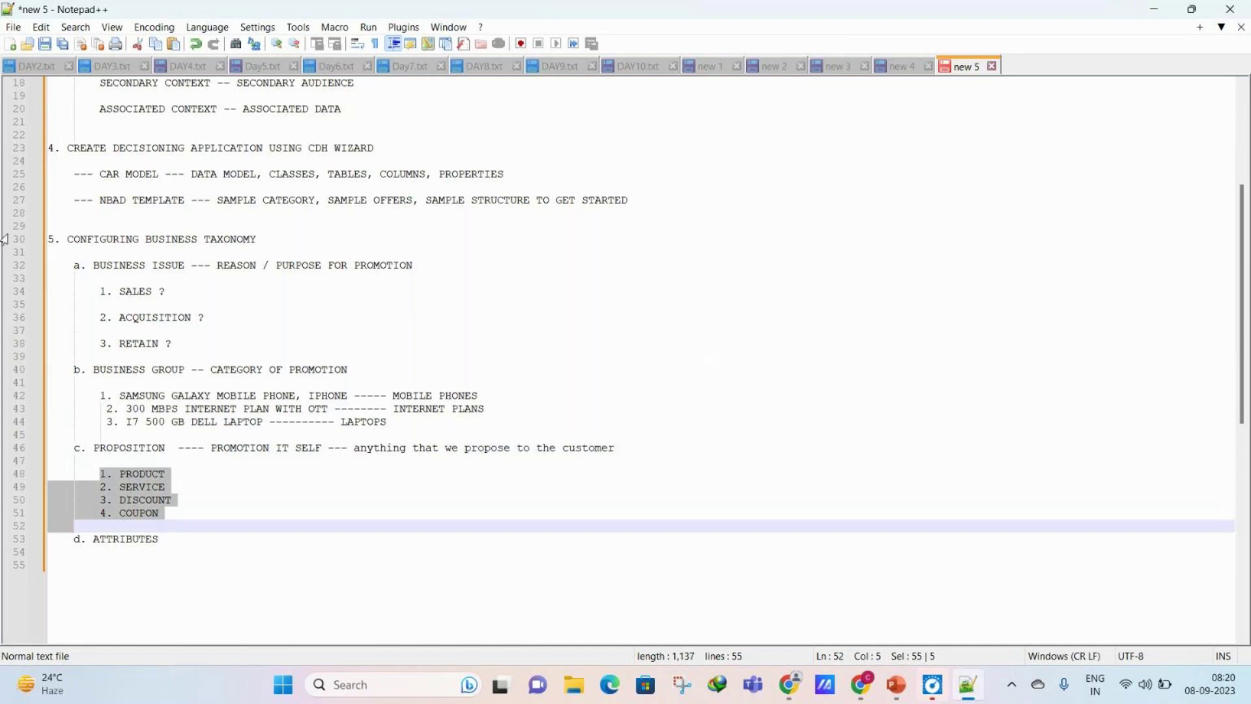
left_click_drag(96, 228, 172, 264)
left_click(104, 258)
left_click(89, 262)
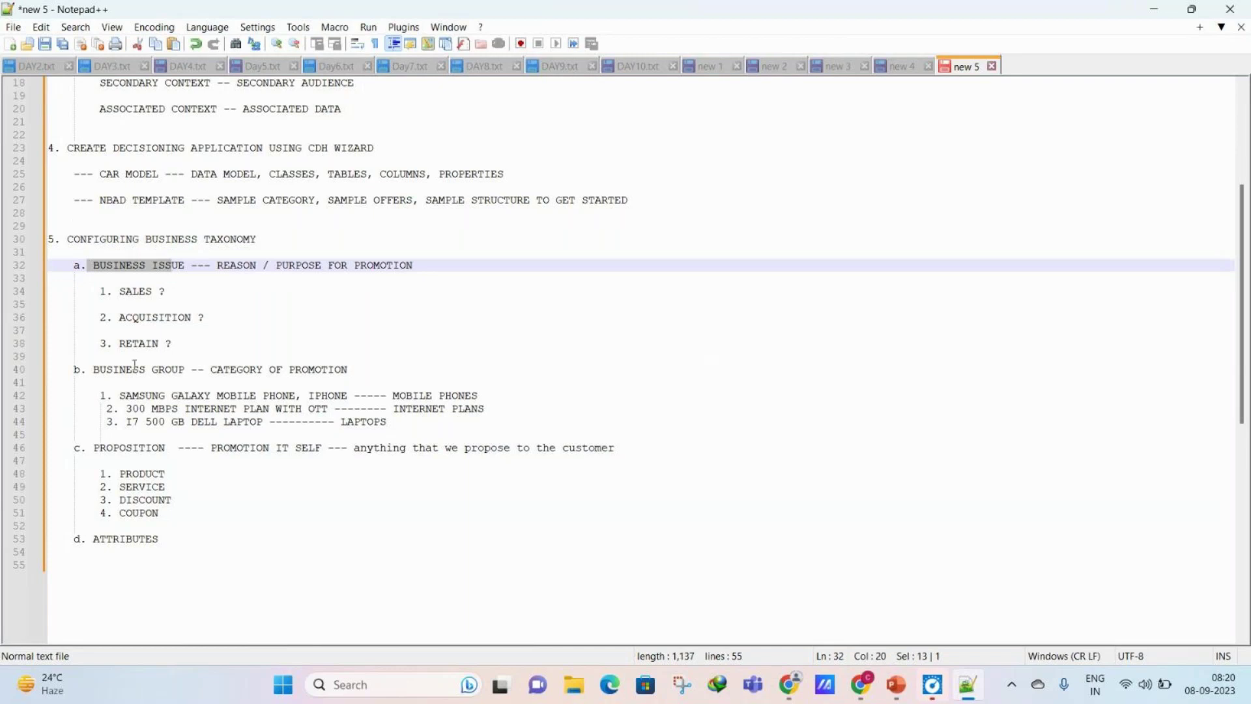
left_click_drag(95, 369, 184, 369)
left_click_drag(99, 448, 197, 447)
Step: Extend sub-item d, ATTRIBUTES, with the explanation "--- CHARECTERISTICS OF UR PROPOSITION"
left_click(167, 542)
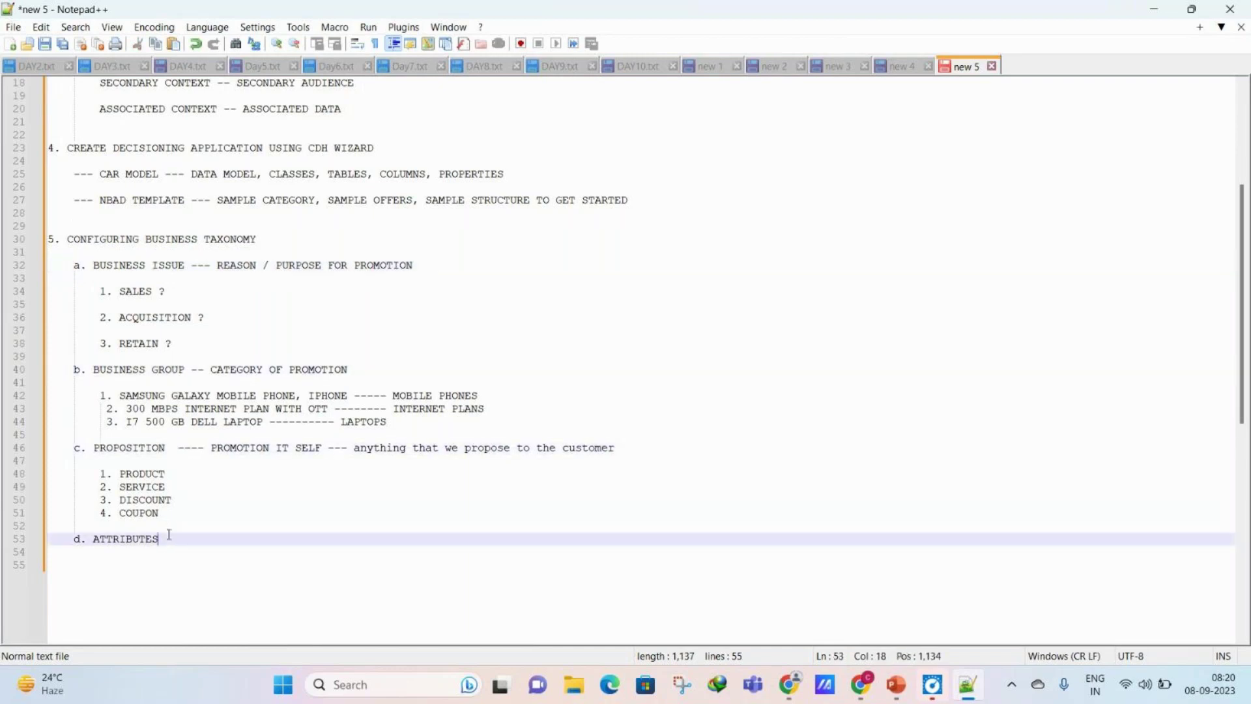
type("---  h")
key("BackSpace")
key("BackSpace")
type("CHARA")
key("BackSpace")
type("ECTERISTICS ")
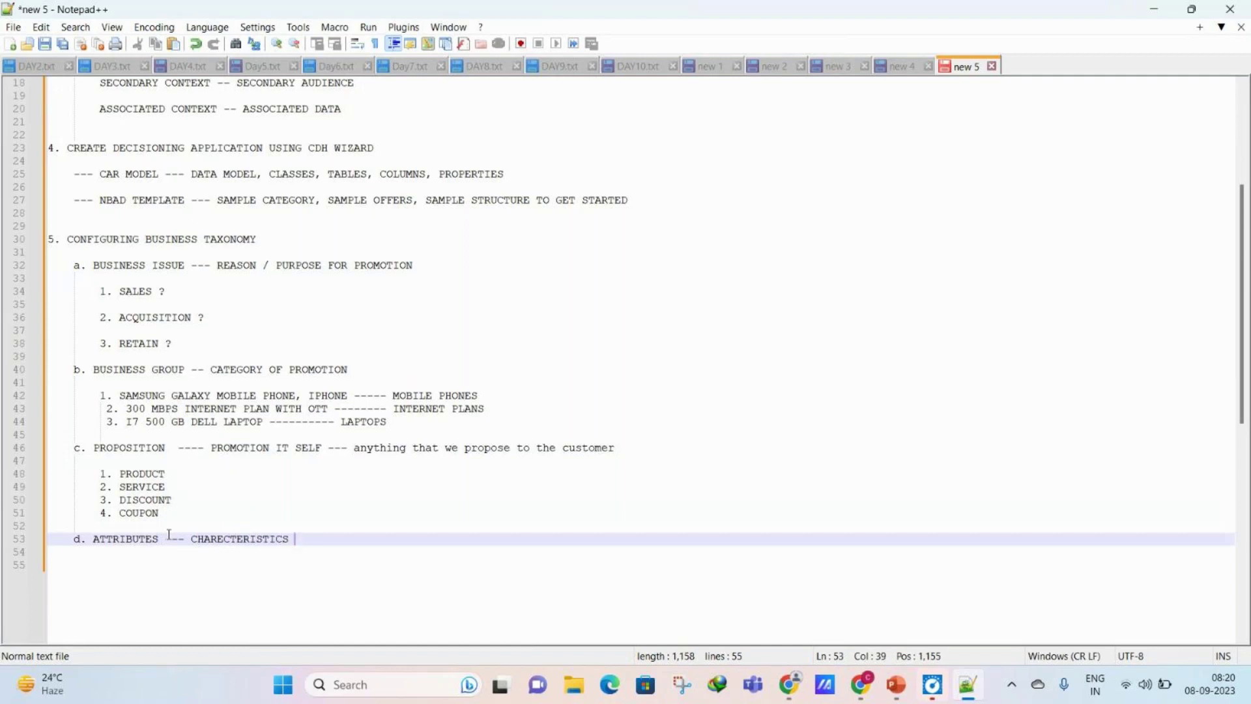
type("OF UR PROPOSITION")
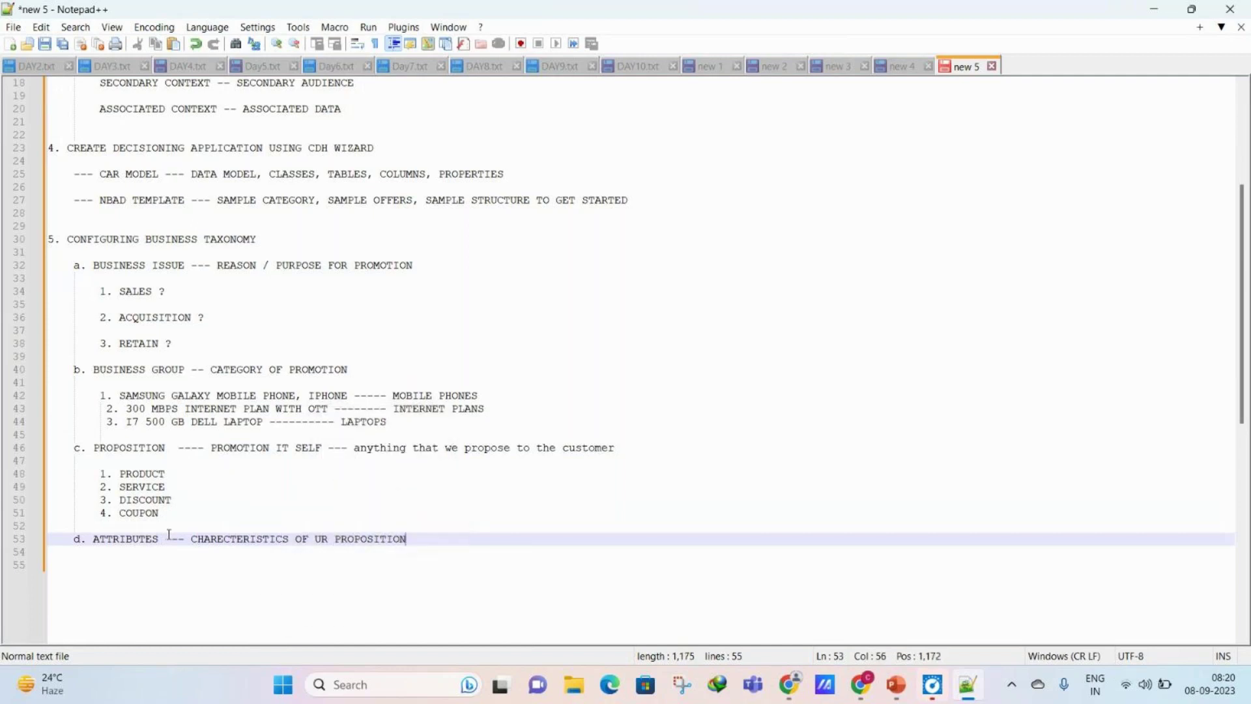
Step: List SELLINGPRICE, WARRANTY YEAR and COLOR OF THE PHONE on separate indented lines under ATTRIBUTES, one blank line below it
key("Return")
key("Return")
key("Tab")
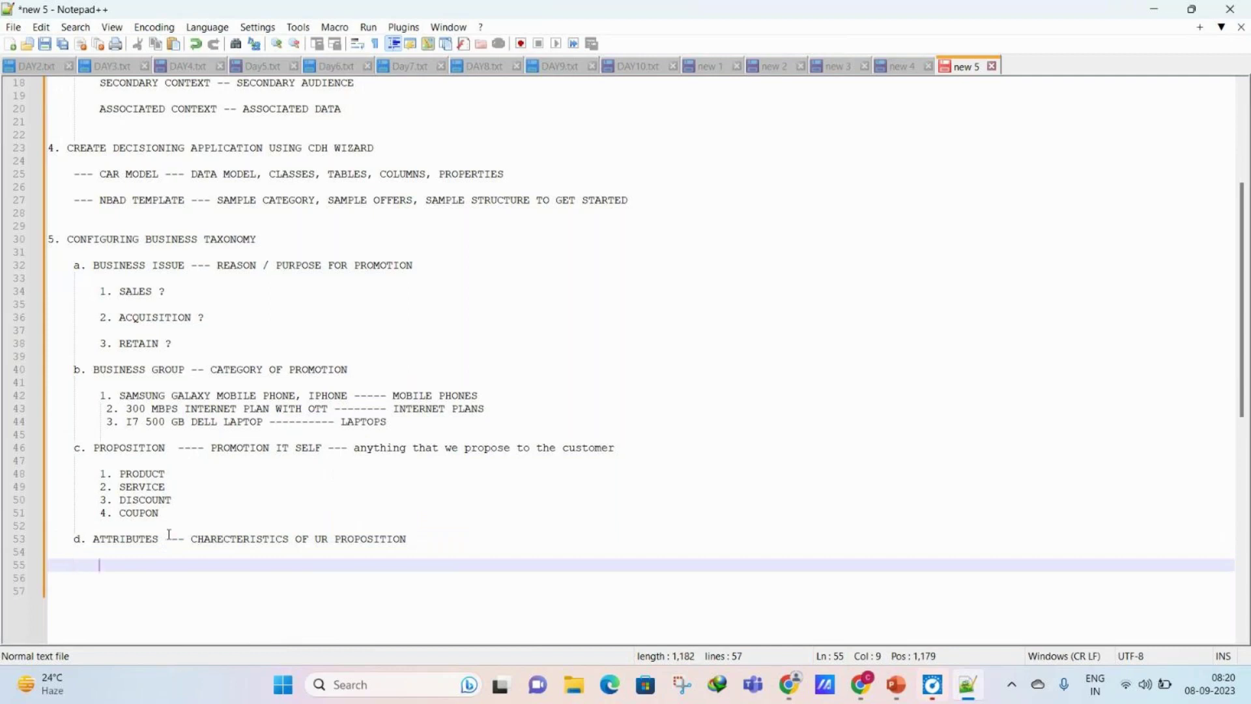
type("SELLINGPRICE")
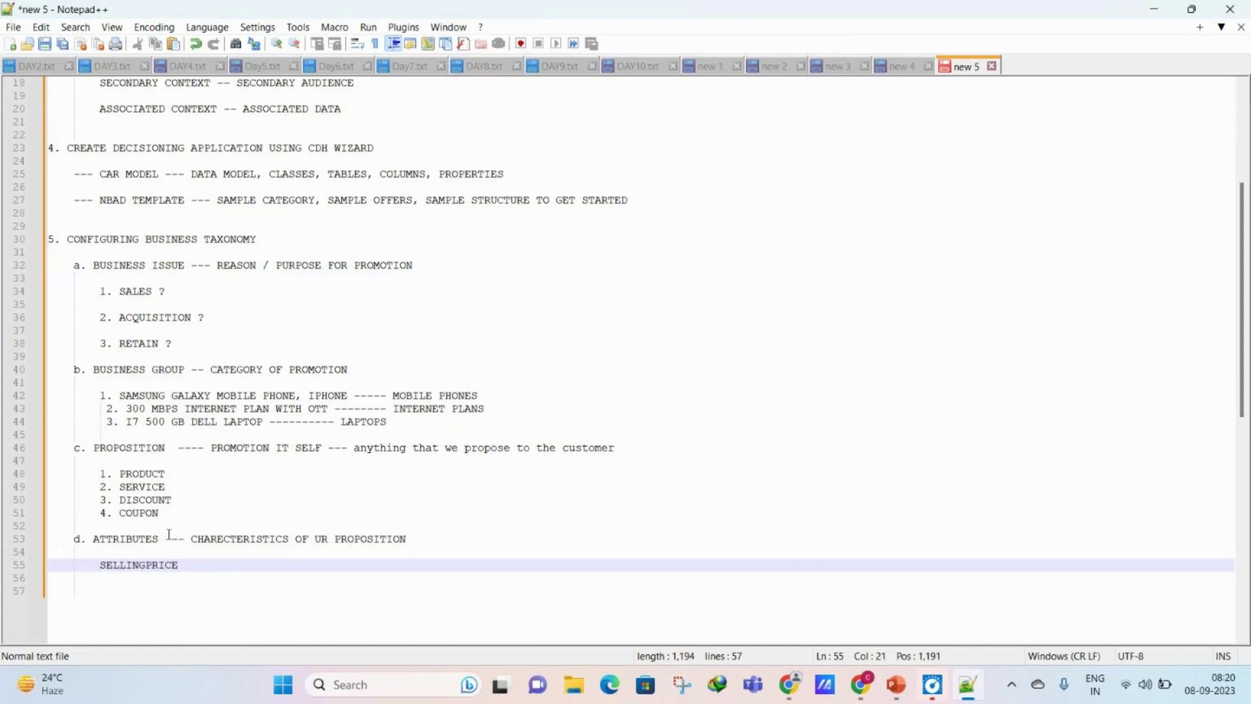
key("Return")
type("WAR")
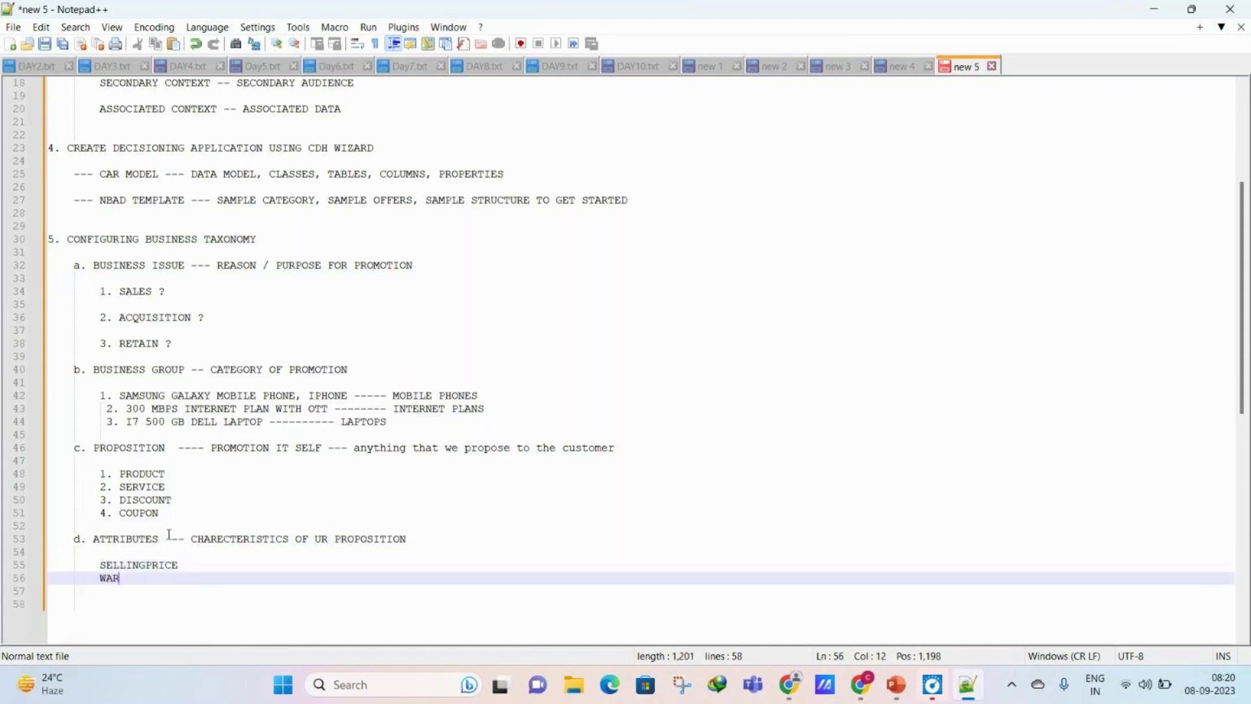
type("RANTY YEAR")
key("Return")
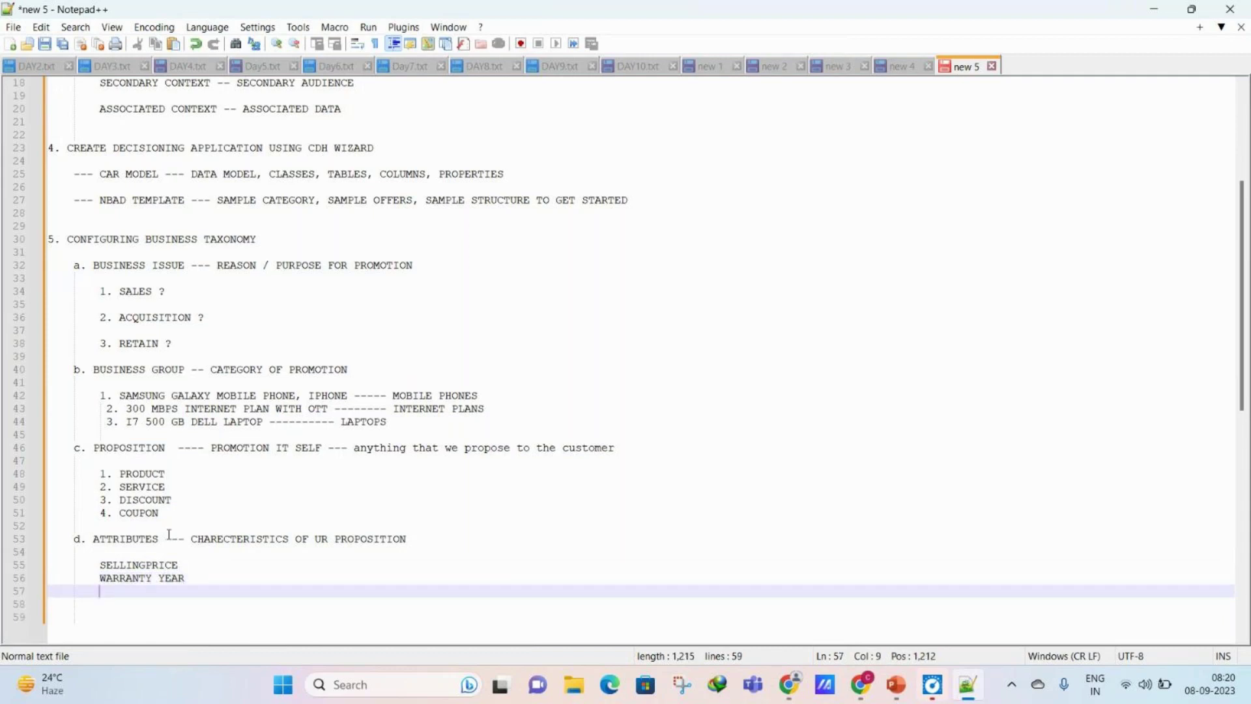
type("COLOR APP")
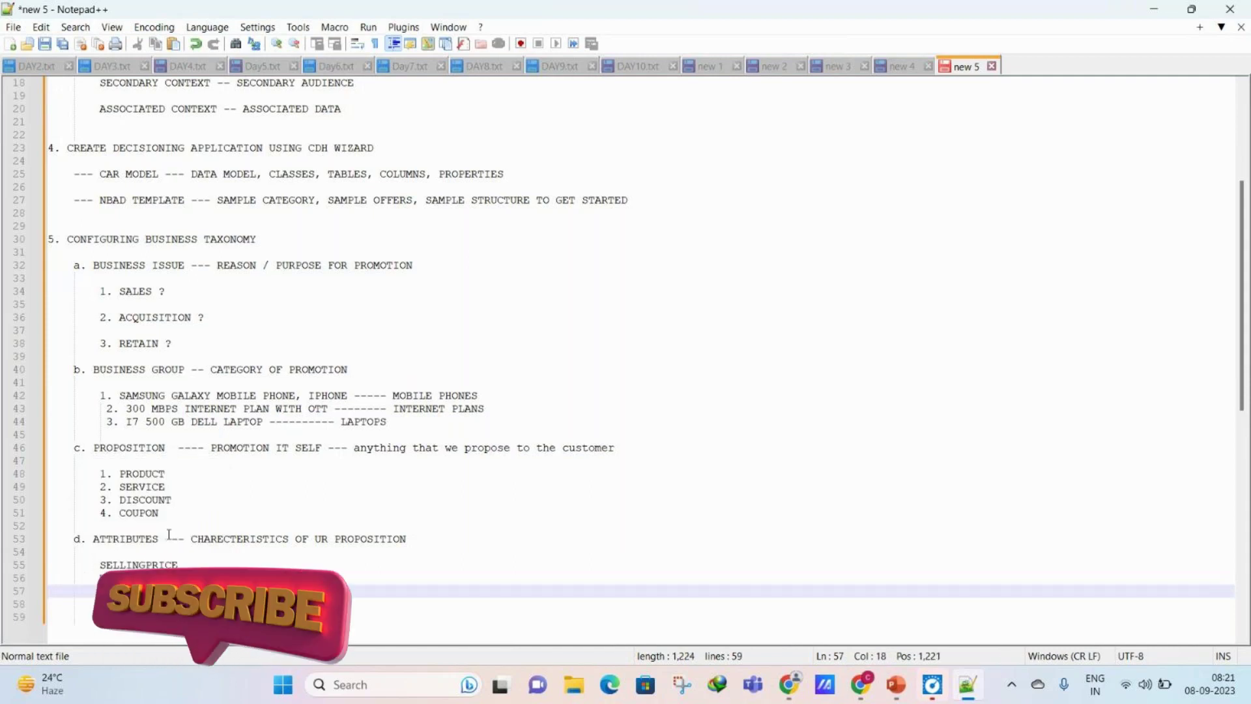
type("THE PHONE")
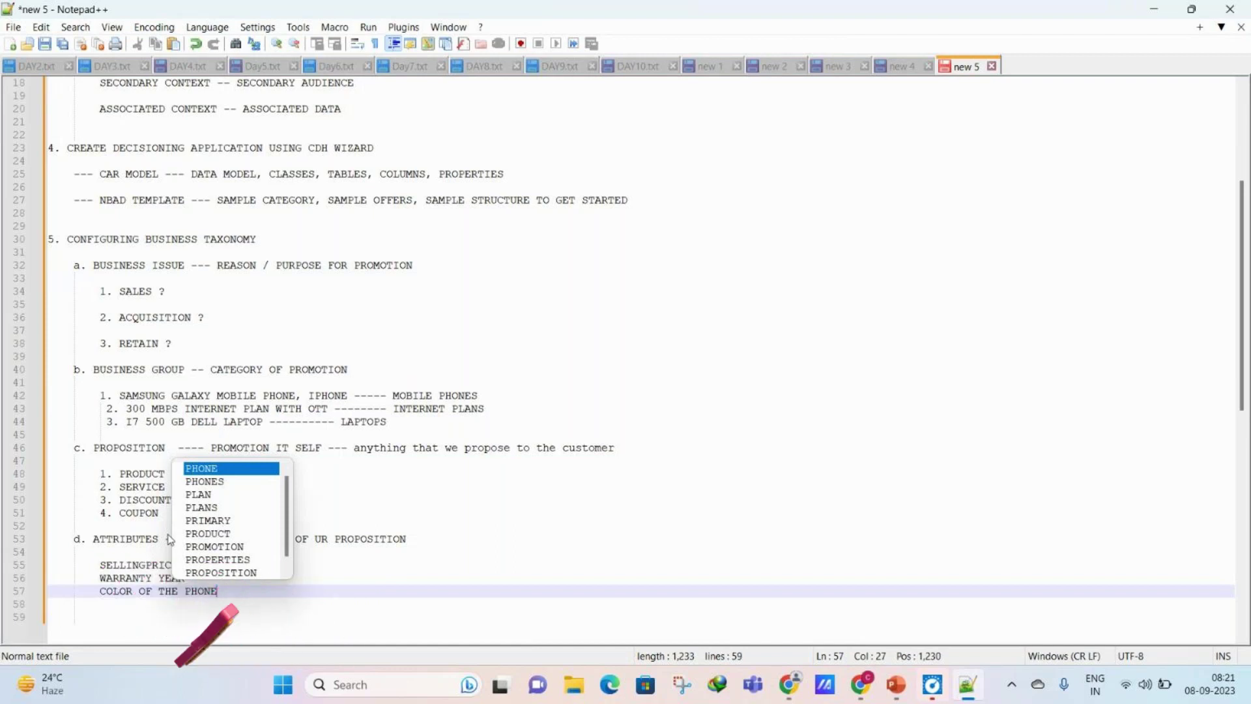
key("Escape")
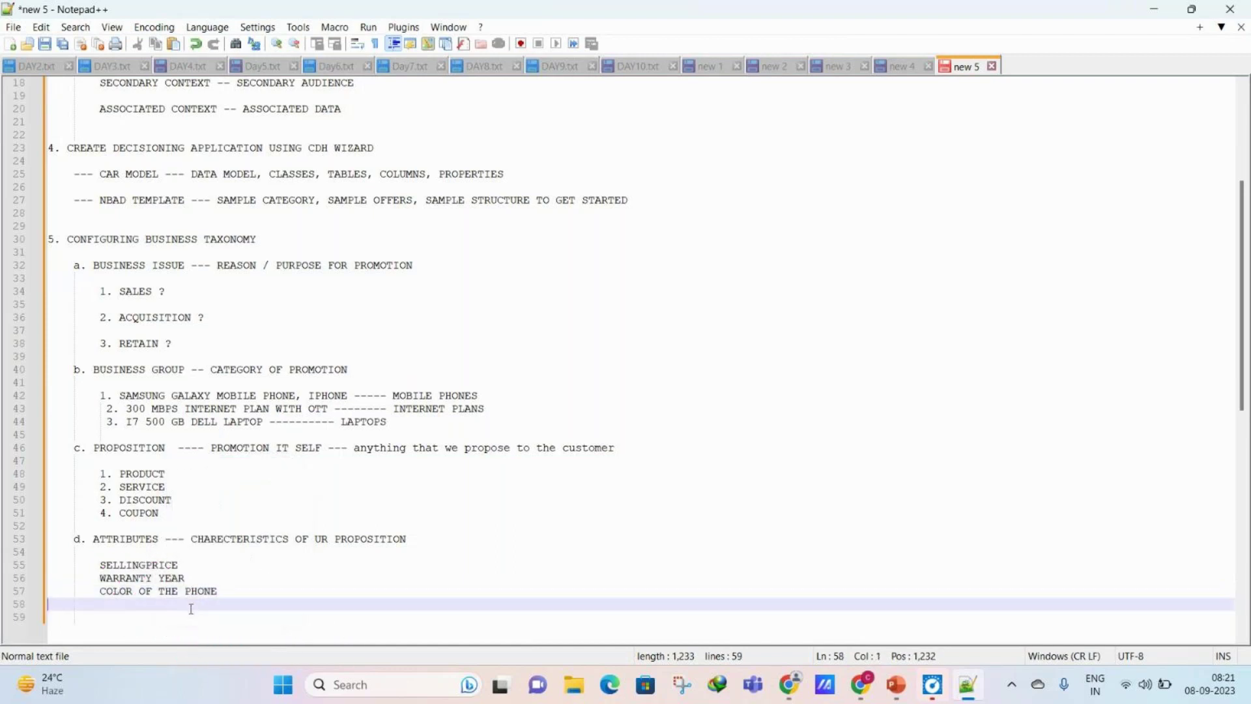
Step: Review the three attribute examples and the taxonomy outline from business issue to attributes, check the GoTo meeting window, and return to the notes
left_click(180, 564)
left_click_drag(179, 564, 96, 588)
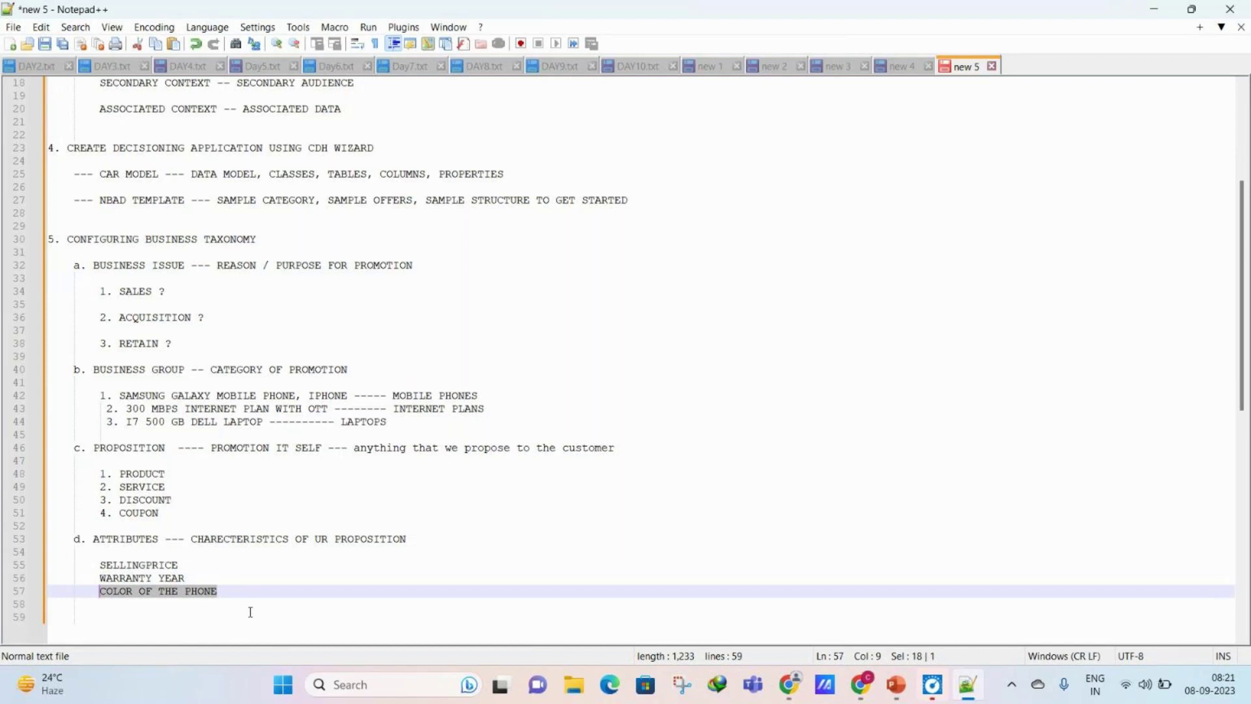
left_click(249, 611)
left_click(225, 598)
left_click(75, 565, "shift")
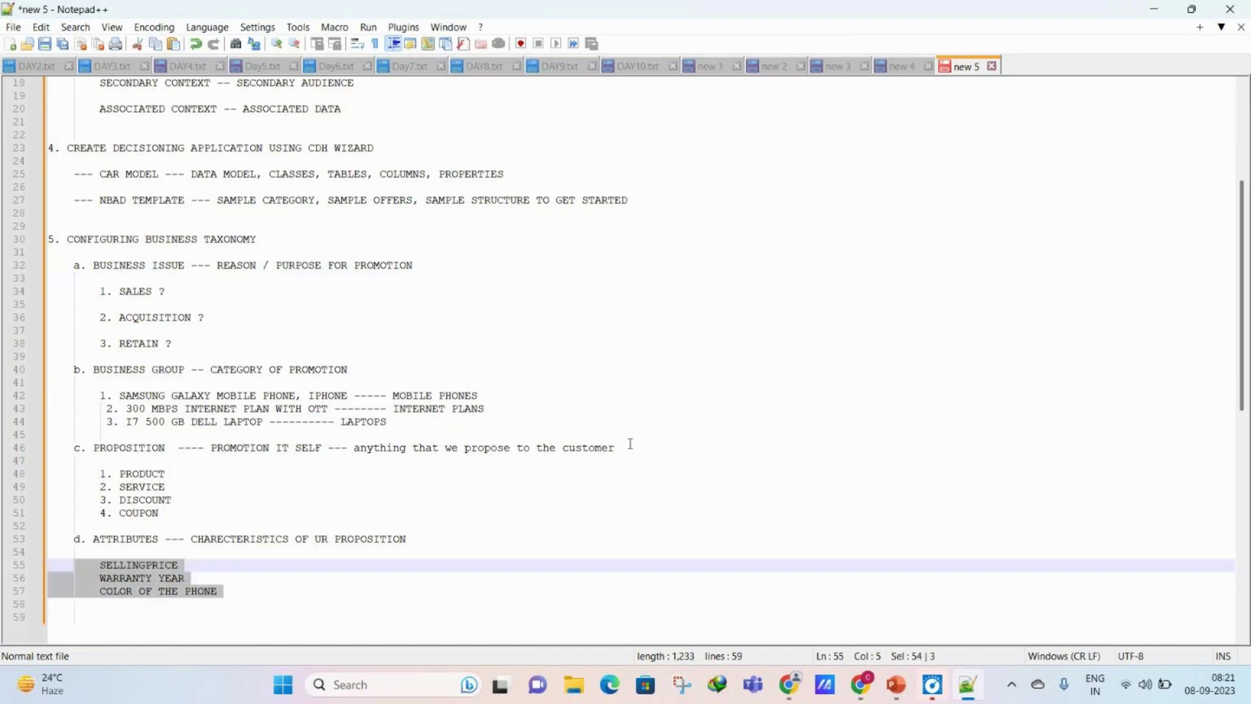
mouse_move(867, 681)
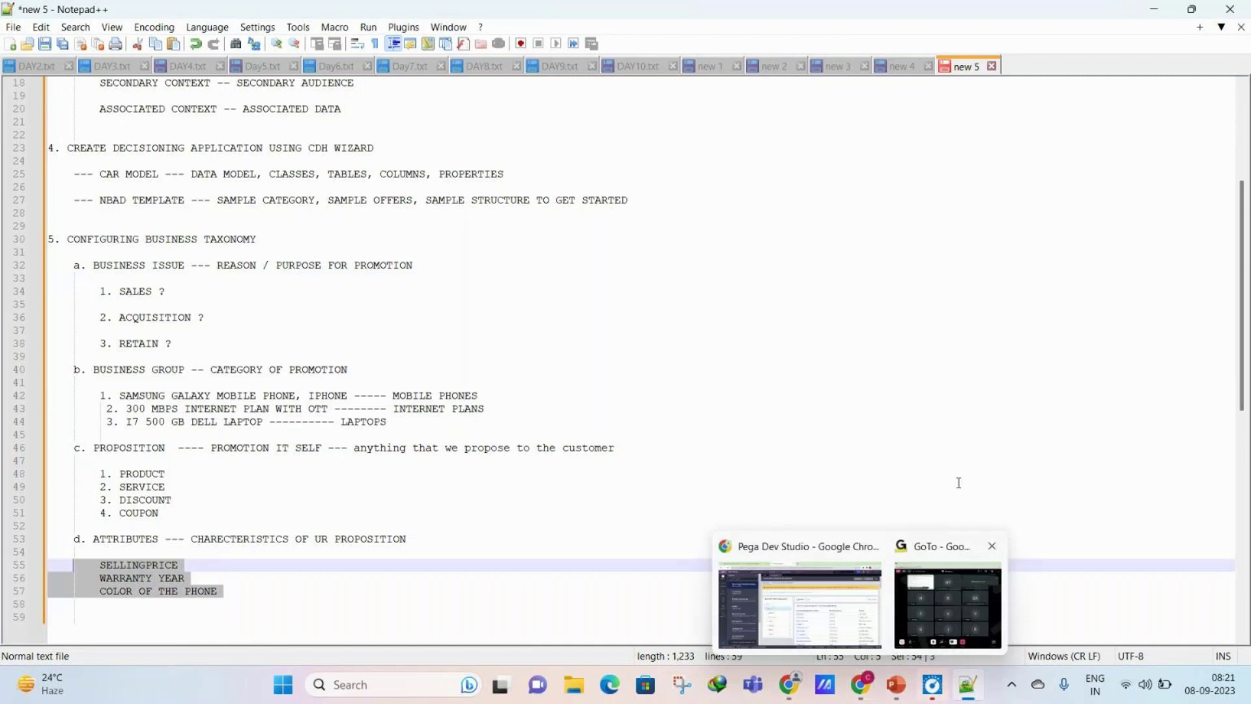
left_click(760, 305)
left_click_drag(87, 266, 253, 581)
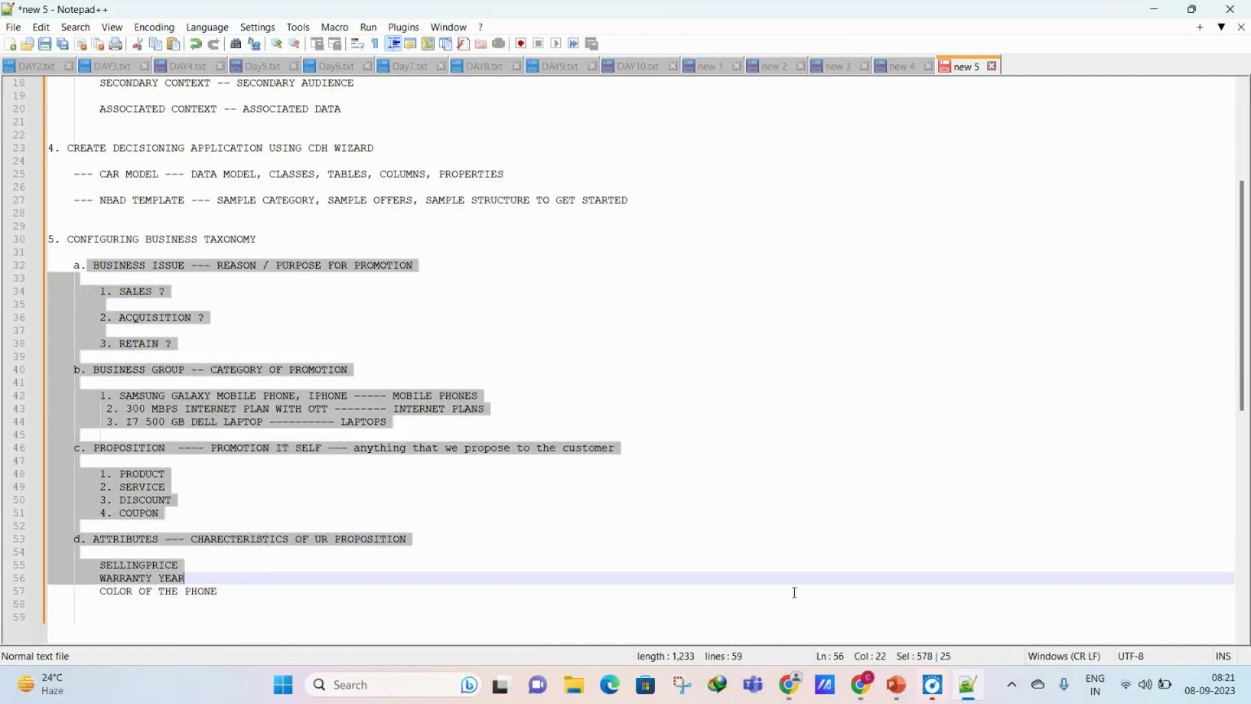
mouse_move(860, 682)
left_click(906, 615)
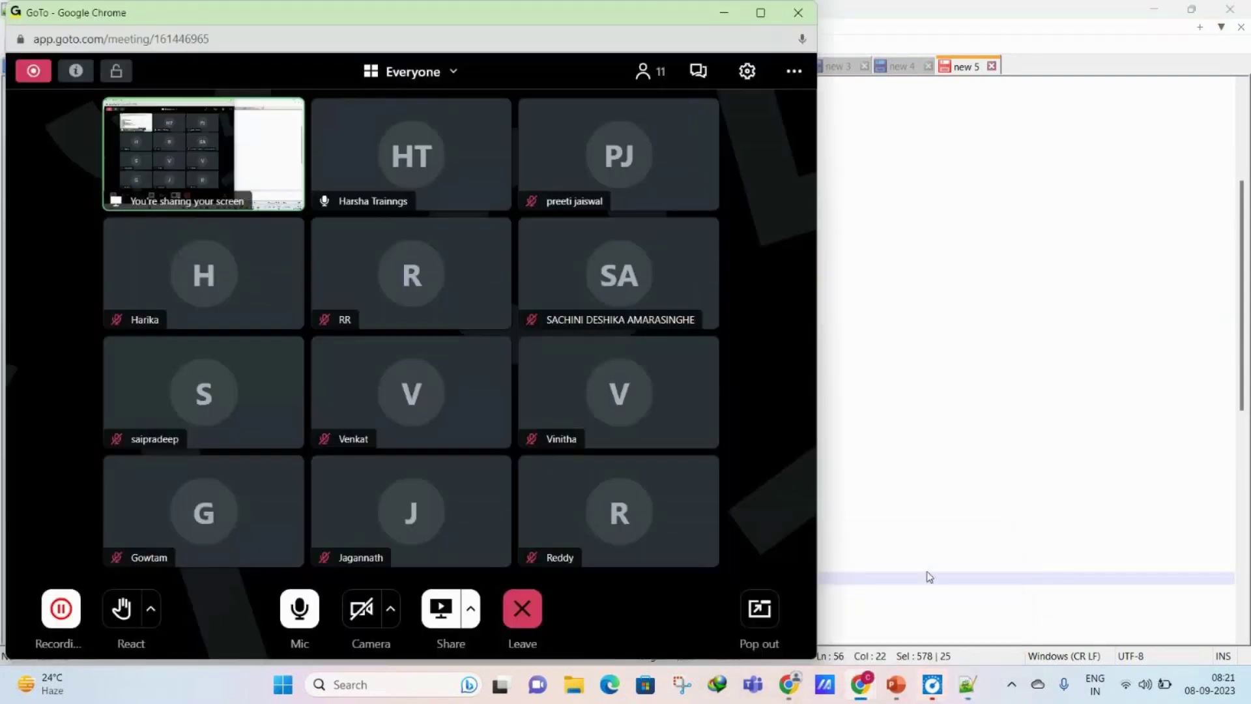
left_click(938, 539)
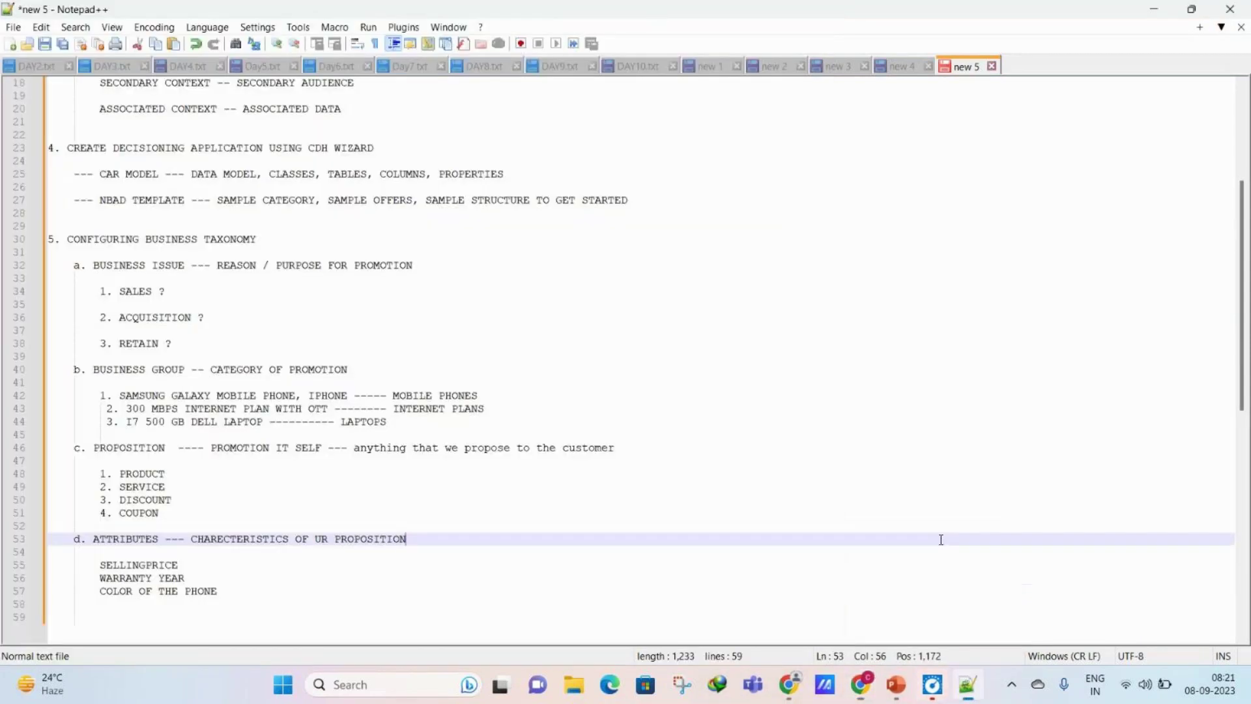
Step: Start a worked example a few lines below the attribute list with the entry SALES, indented by a single space
left_click(252, 591)
key("Return")
key("Return")
key("Return")
key("Return")
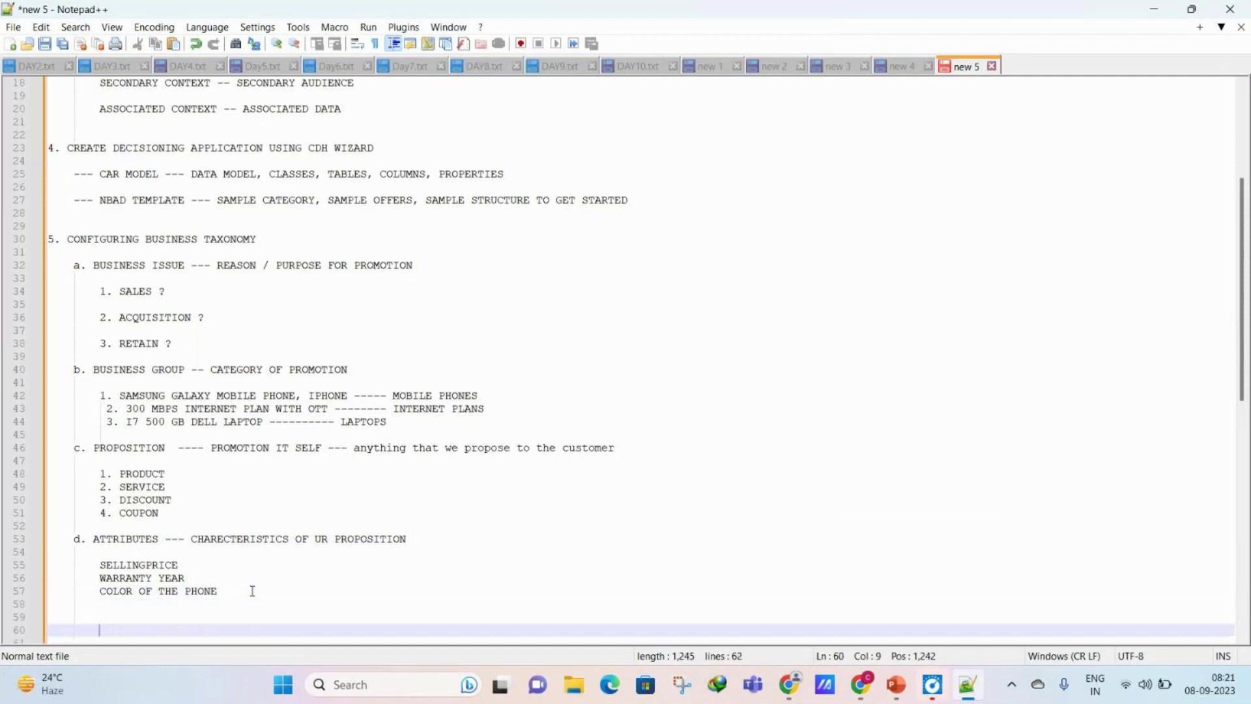
type("V")
key("BackSpace")
key("BackSpace")
key("BackSpace")
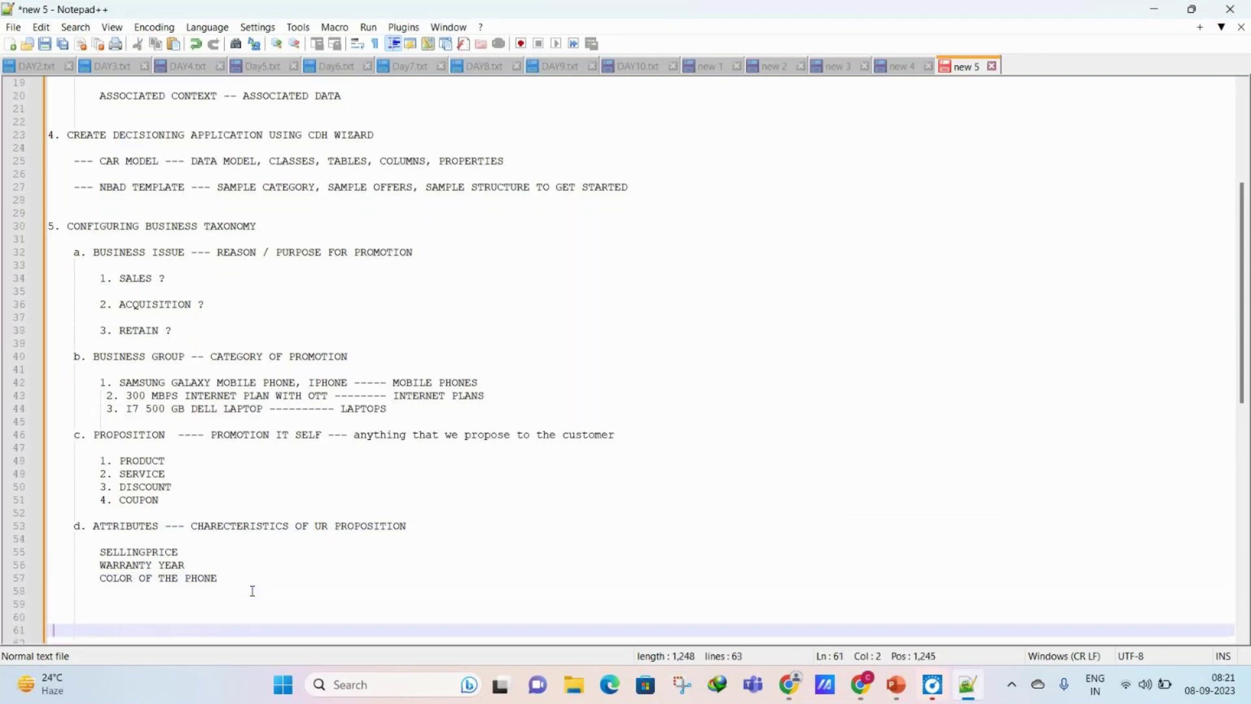
type("SALES")
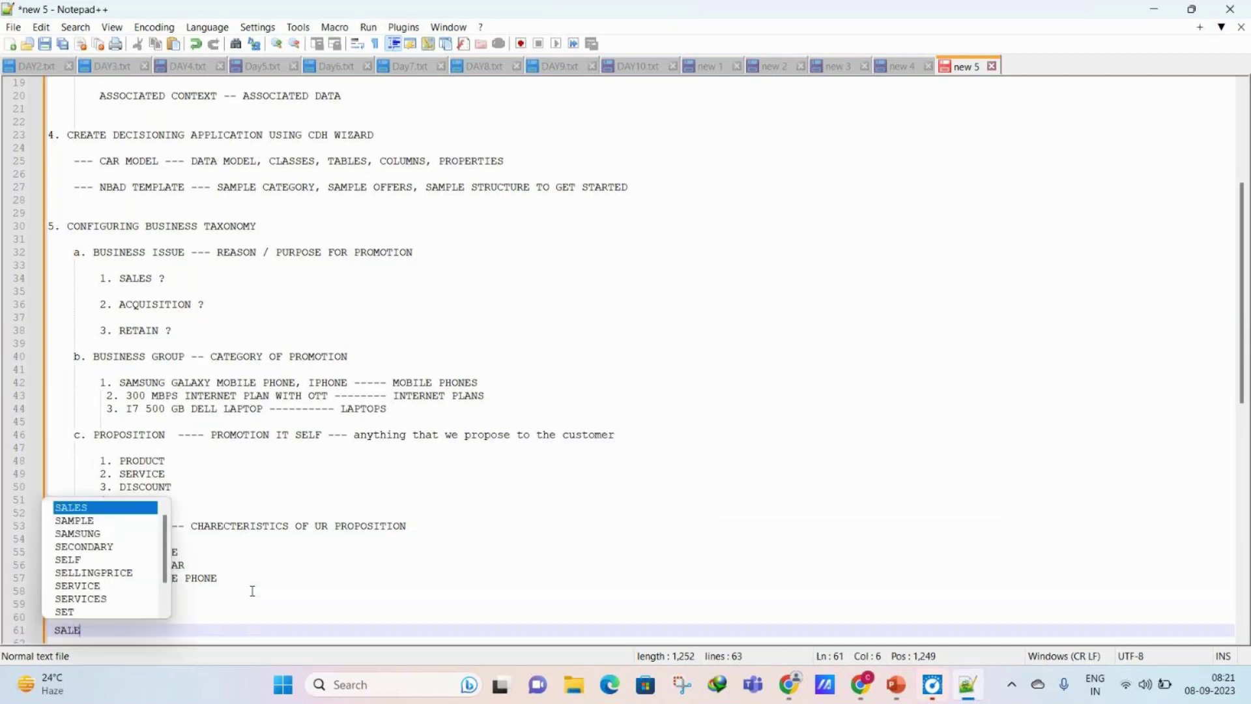
key("Escape")
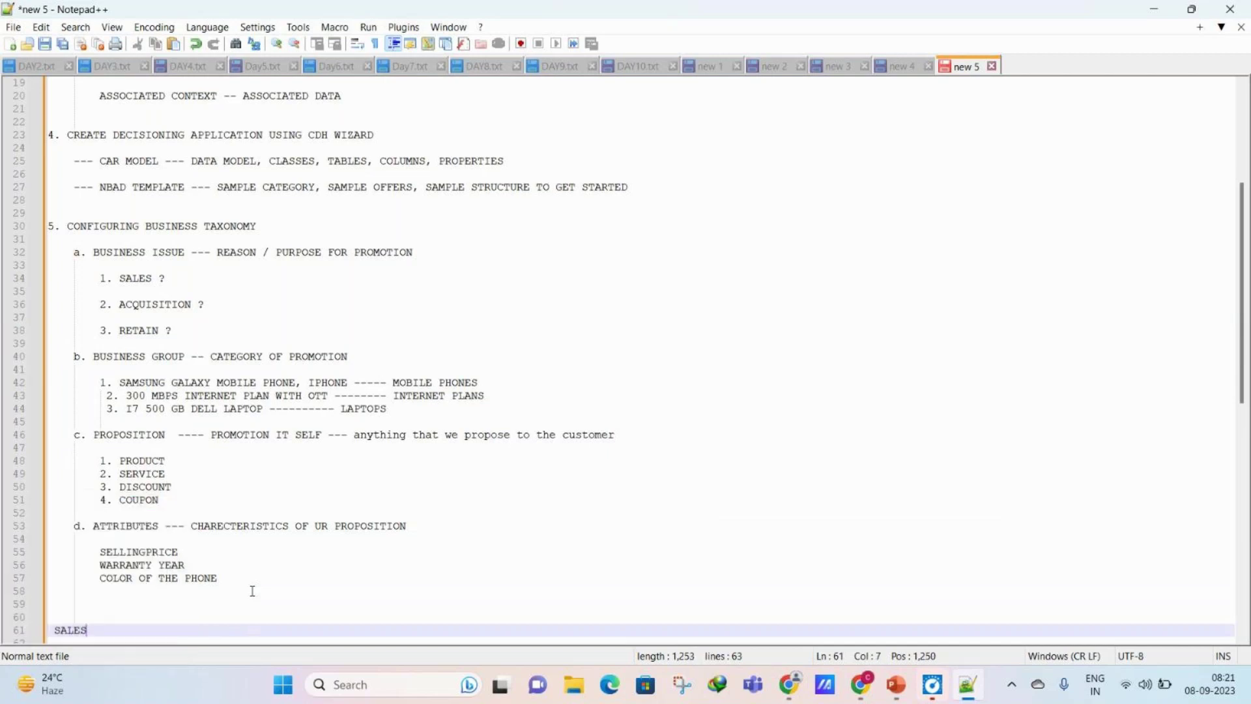
Step: Add "--------- MOBILE PHONES" and a longer-dashed "------------------- IPHONE" below SALES, separated by blank lines
key("Return")
key("Return")
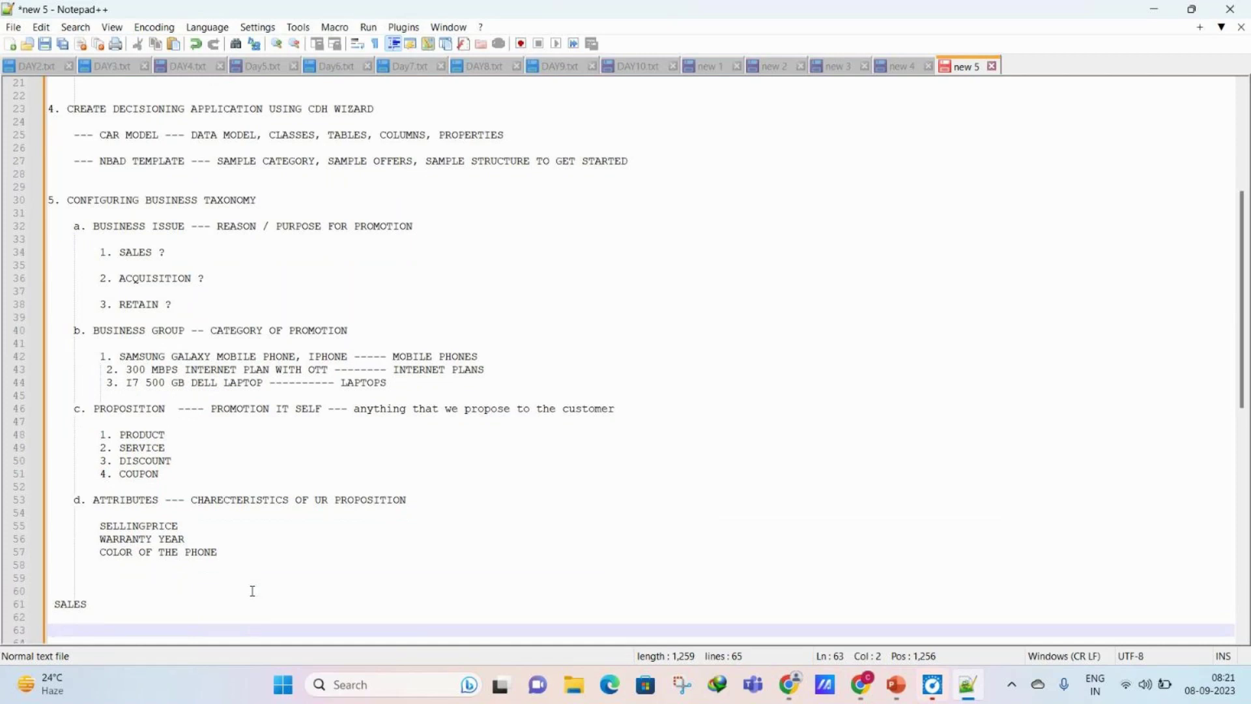
type("--------- MOBILE PHON")
key("Down")
key("Return")
key("Return")
key("Return")
type("------------------- IPHONE")
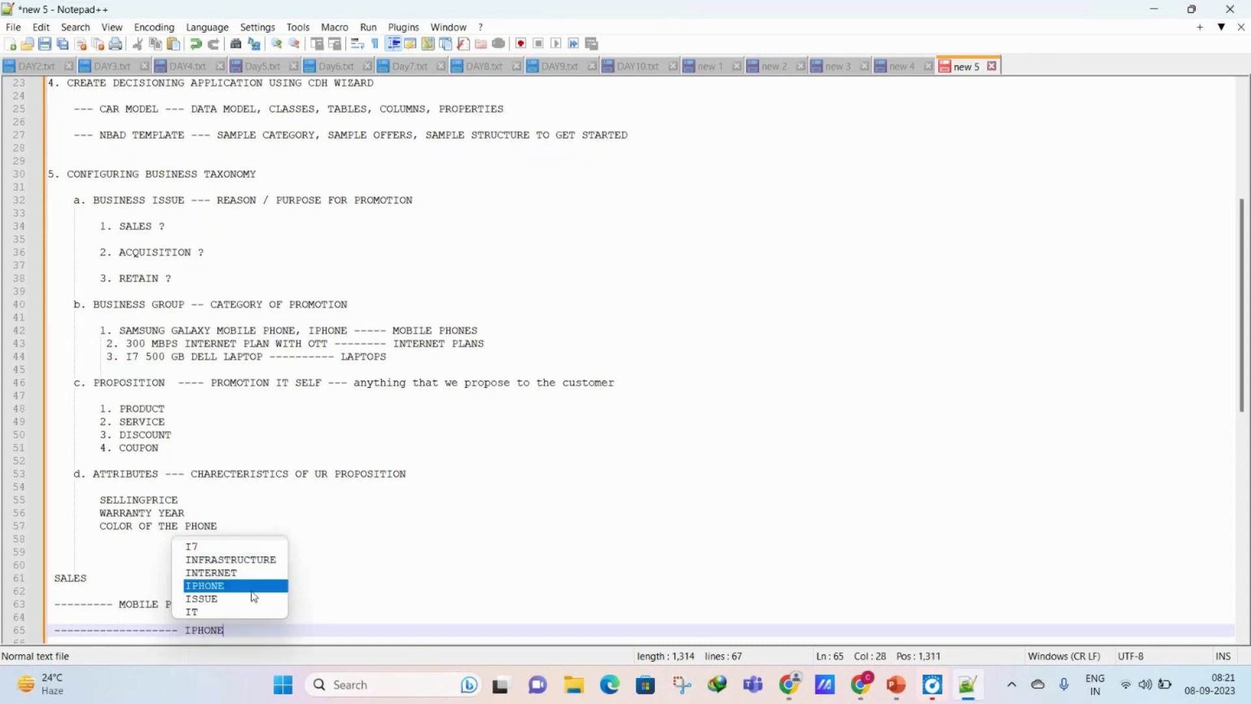
Step: Add a fourth, longest-dashed level under IPHONE reading "COLOR , PRICE , MODEL , WARRANTY", after one blank line
key("Return")
key("Return")
key("Return")
type("------------------")
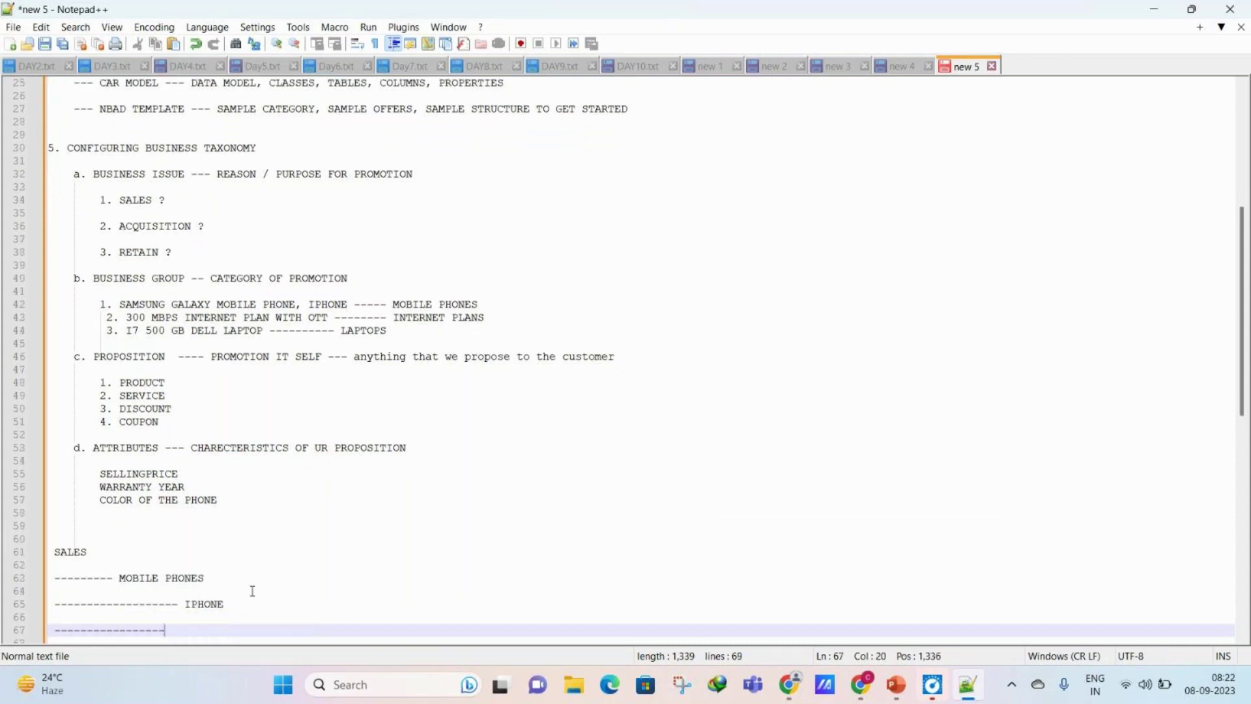
type("--------- COLO")
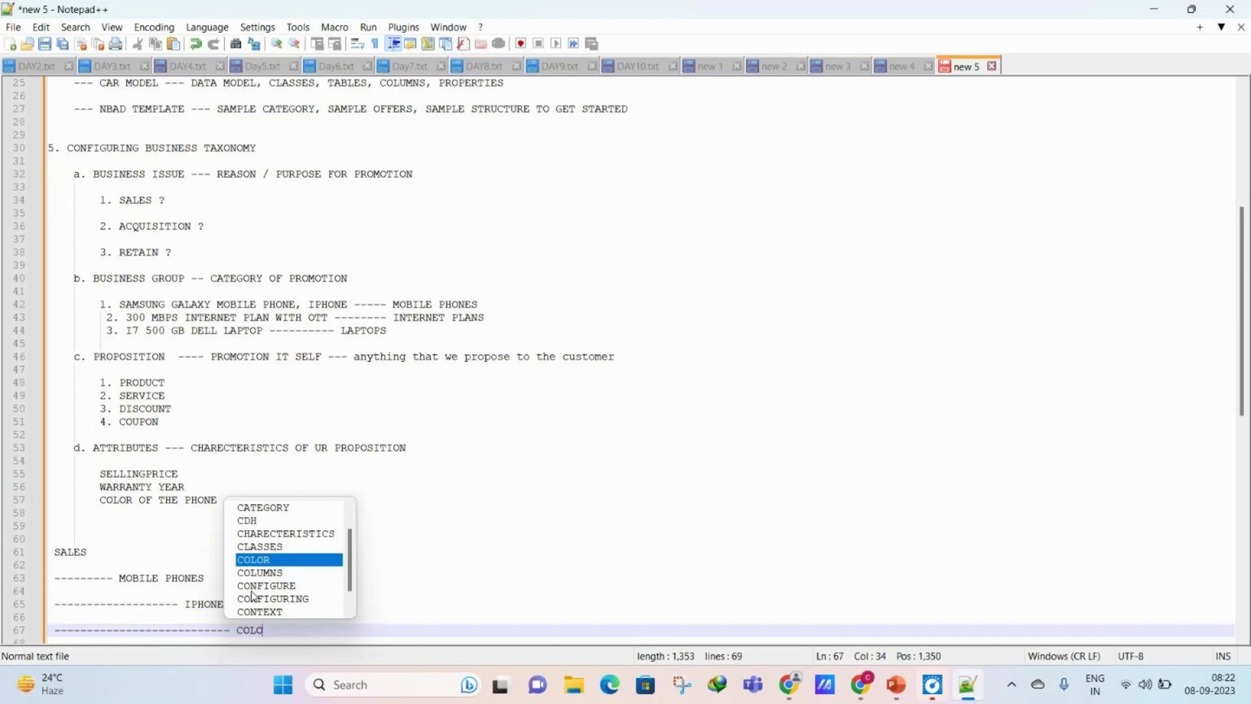
type("R , PRICE , MODEL , WARRANTY")
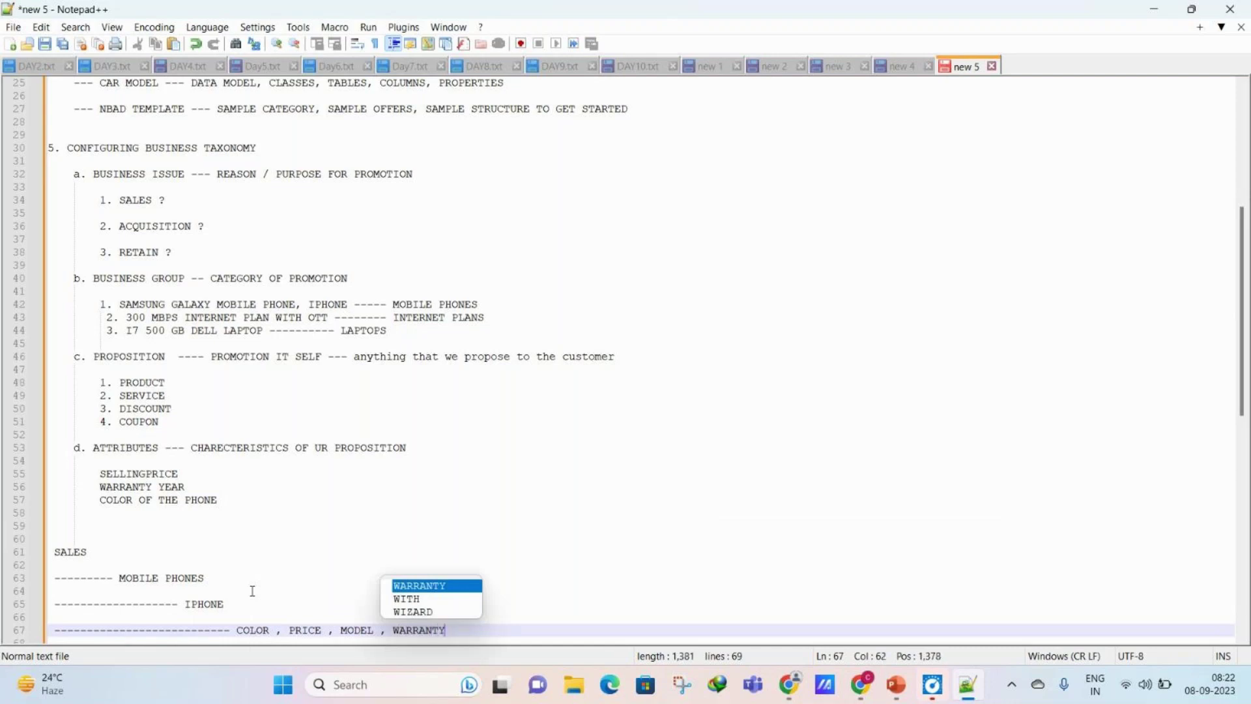
left_click(252, 590)
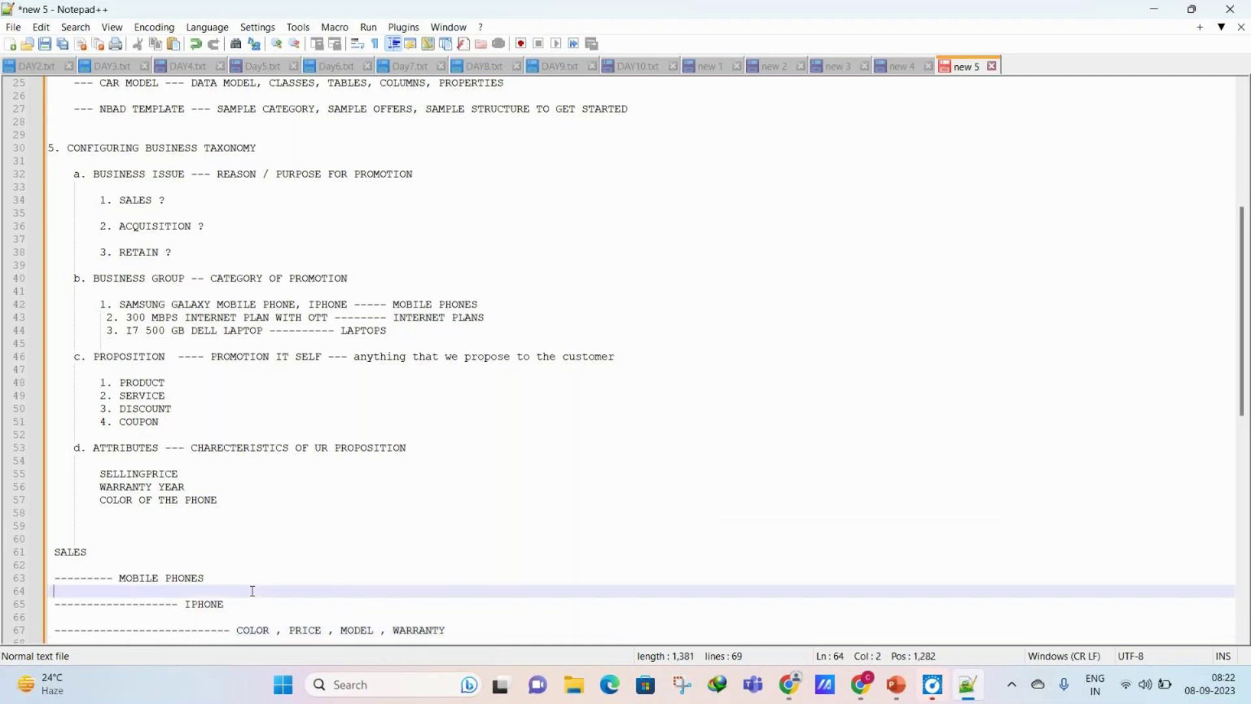
Step: Label the example levels by appending "(issue)" to SALES, "(group)" to MOBILE PHONES and "(proposition)" to IPHONE
left_click(95, 554)
type("-is")
type("sue)")
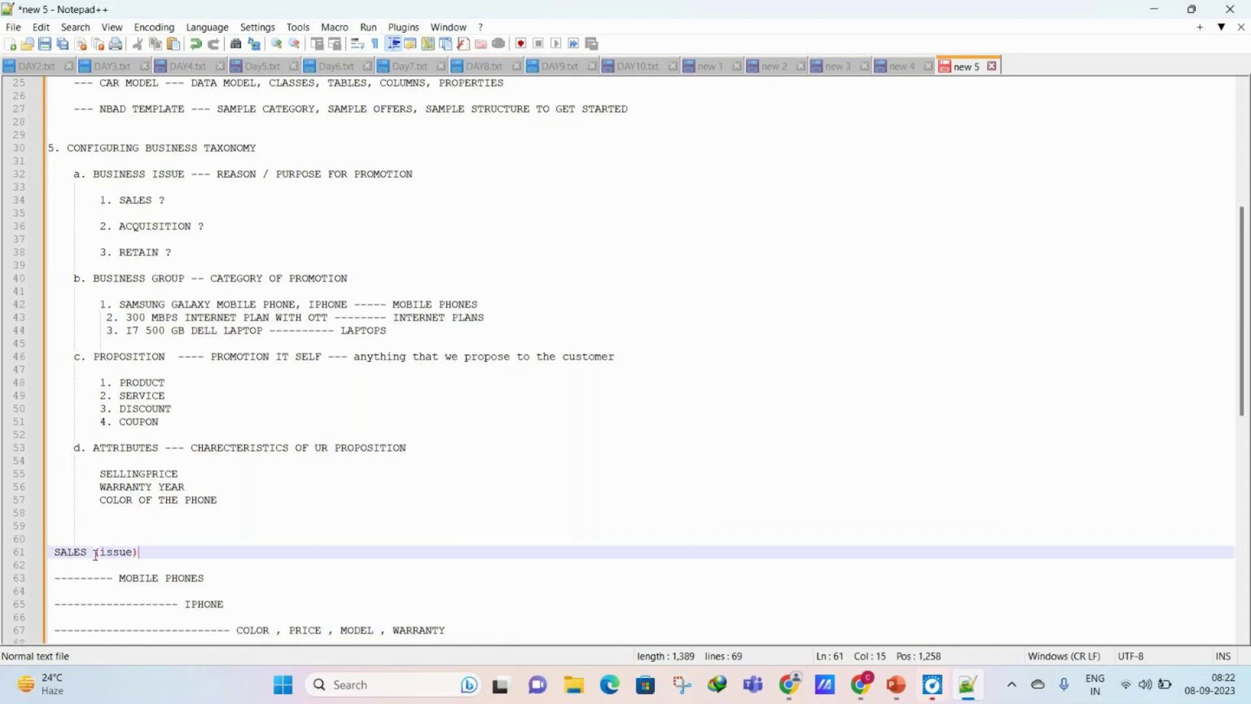
left_click(211, 579)
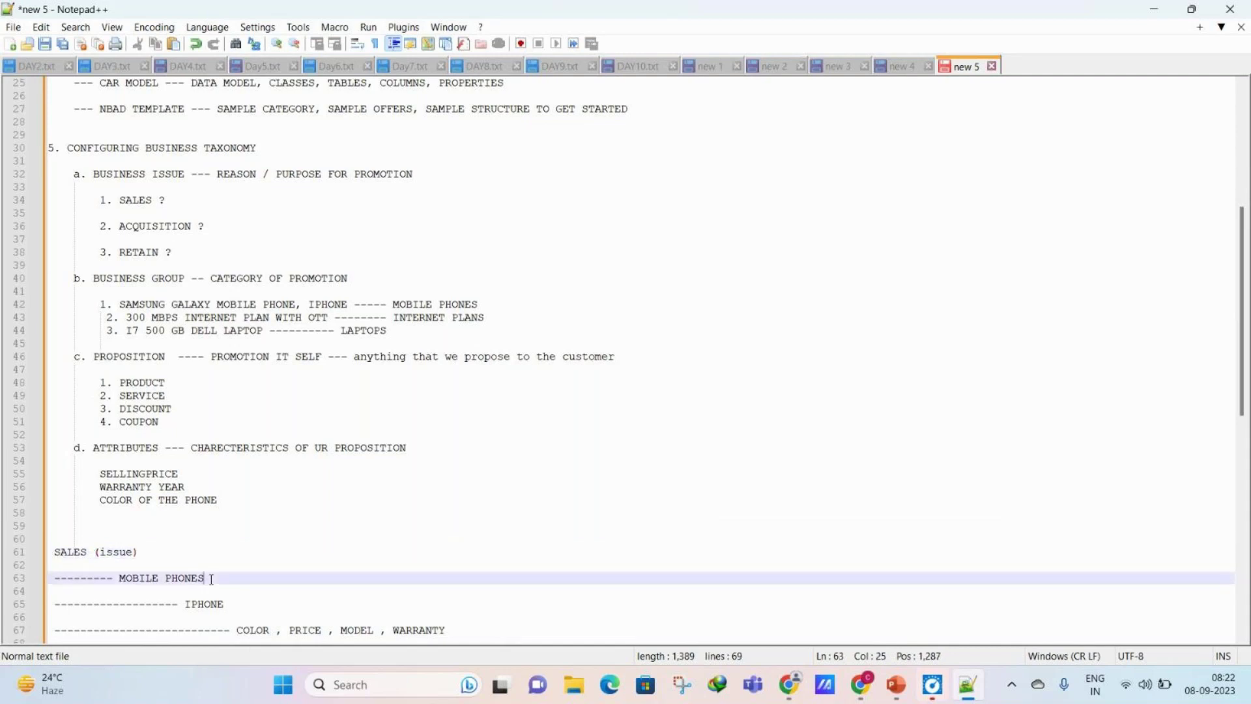
type("(group)")
left_click(228, 599)
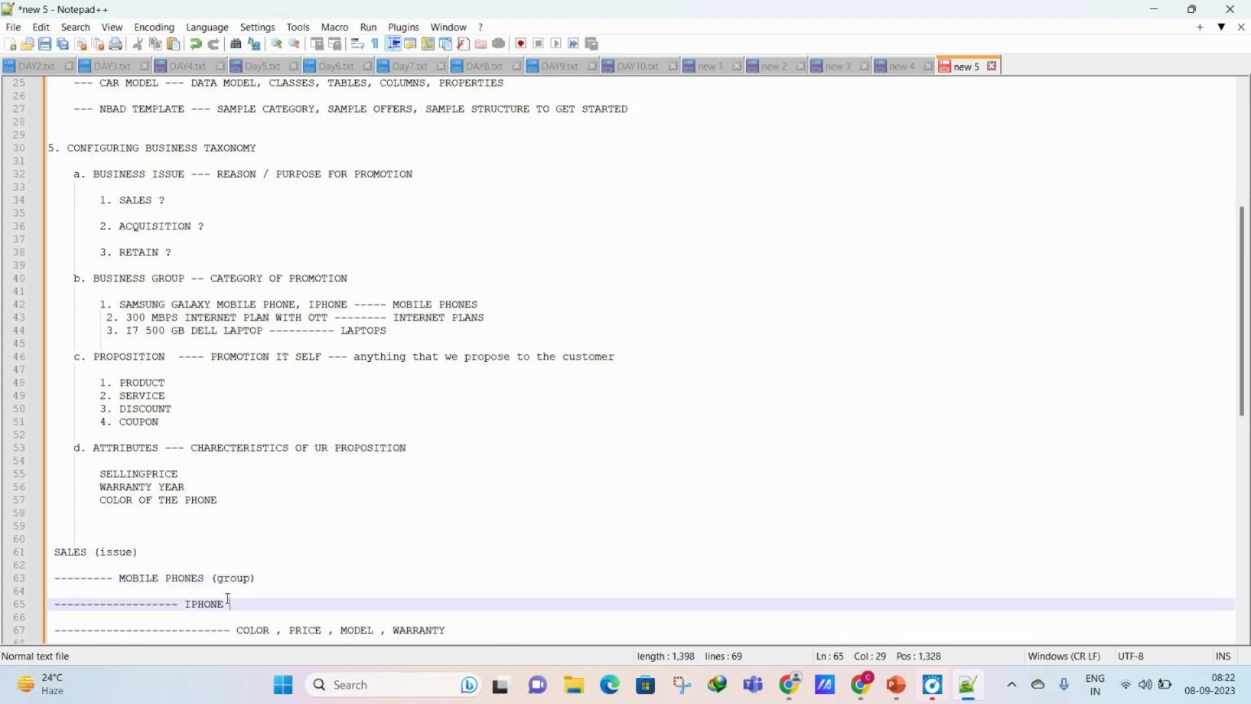
type("(pro")
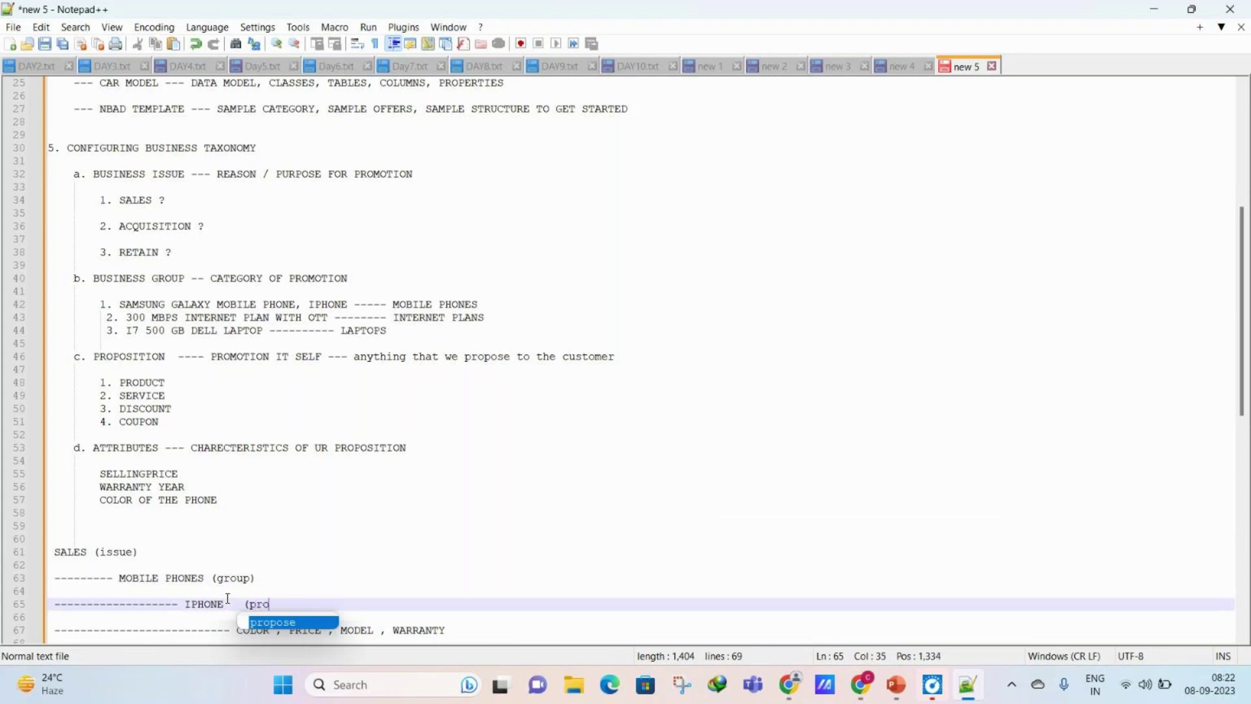
type("position)")
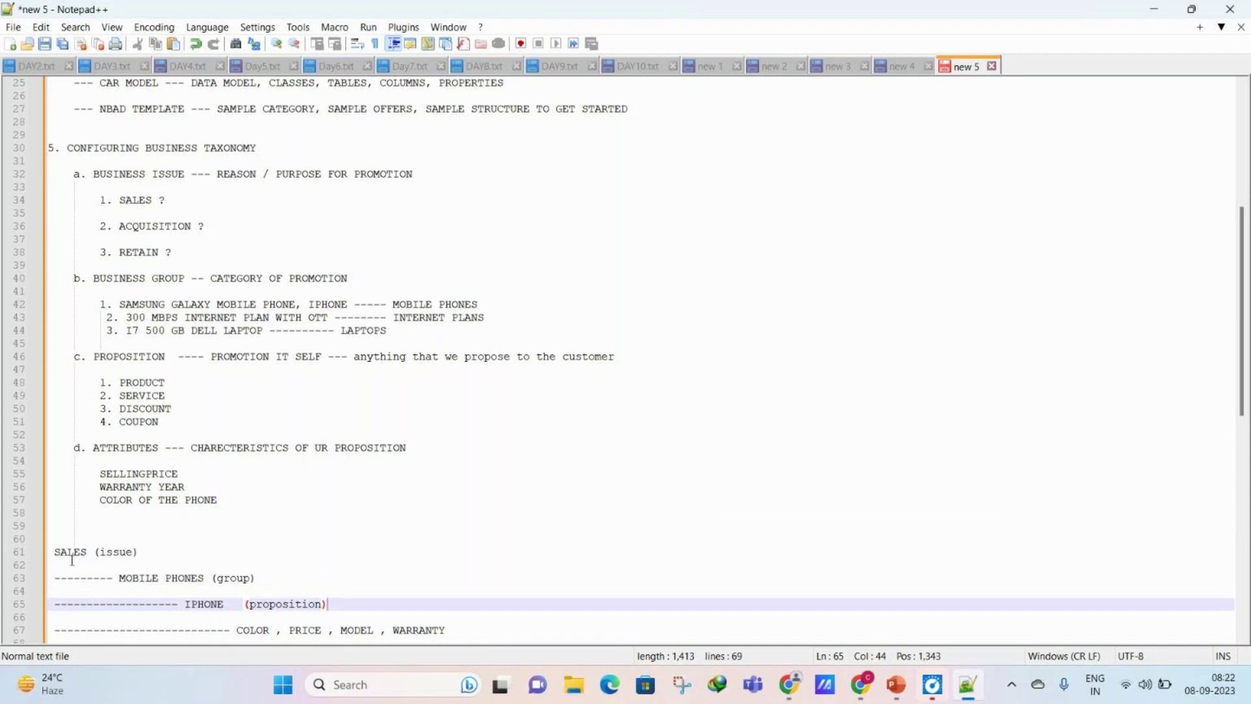
Step: Review the example hierarchy from SALES to its attributes, check the GoTo meeting window, and look over the business taxonomy notes again
left_click_drag(54, 551, 52, 564)
left_click_drag(230, 592, 467, 631)
left_click(196, 589)
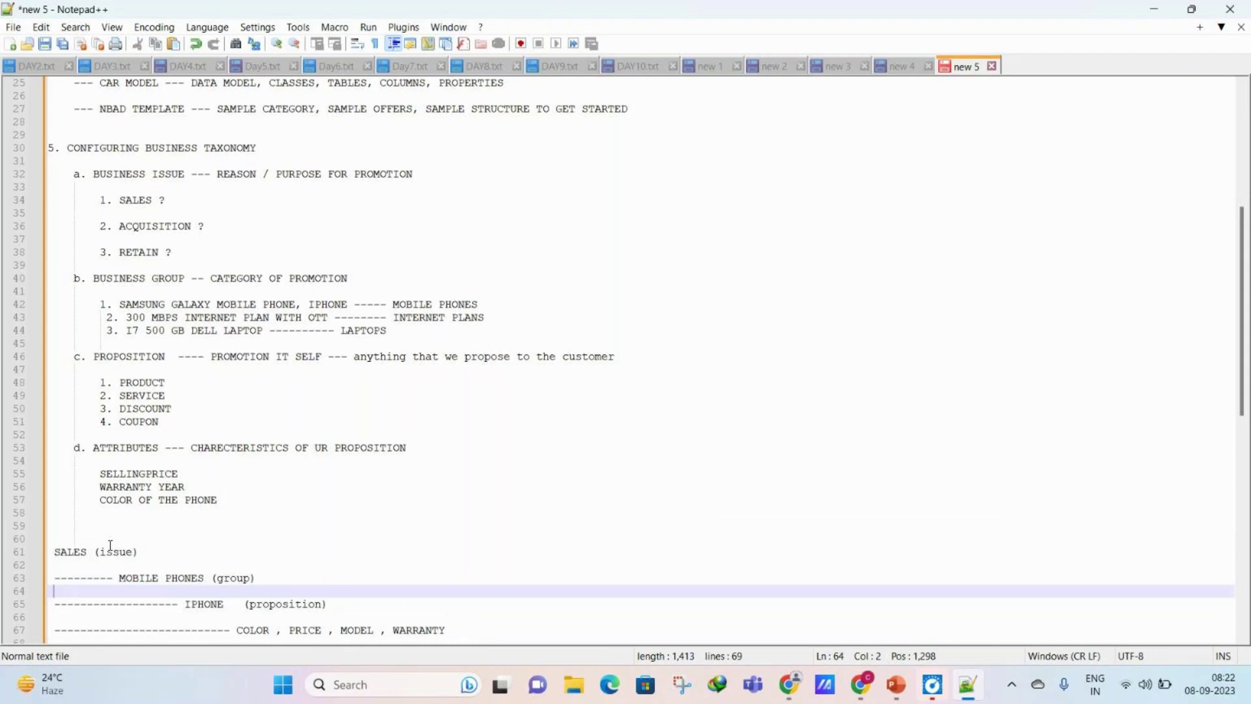
left_click_drag(54, 551, 214, 580)
double_click(187, 610)
left_click_drag(244, 630, 396, 636)
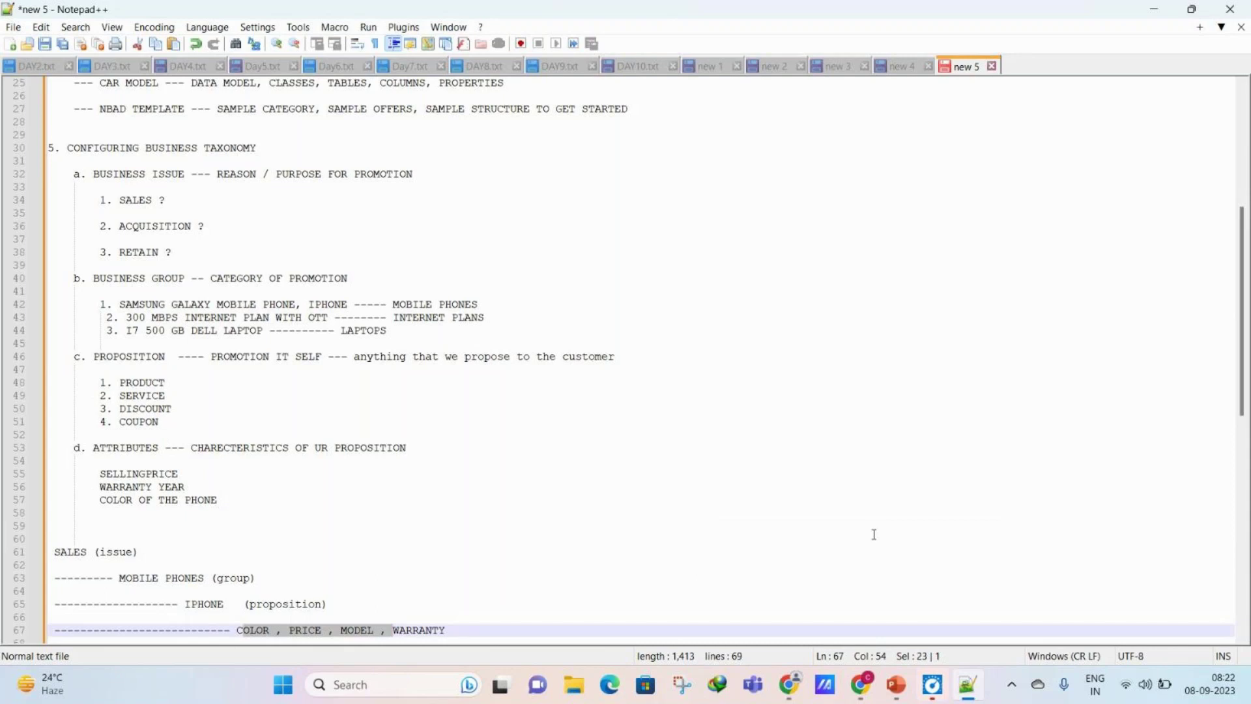
mouse_move(860, 684)
left_click(925, 597)
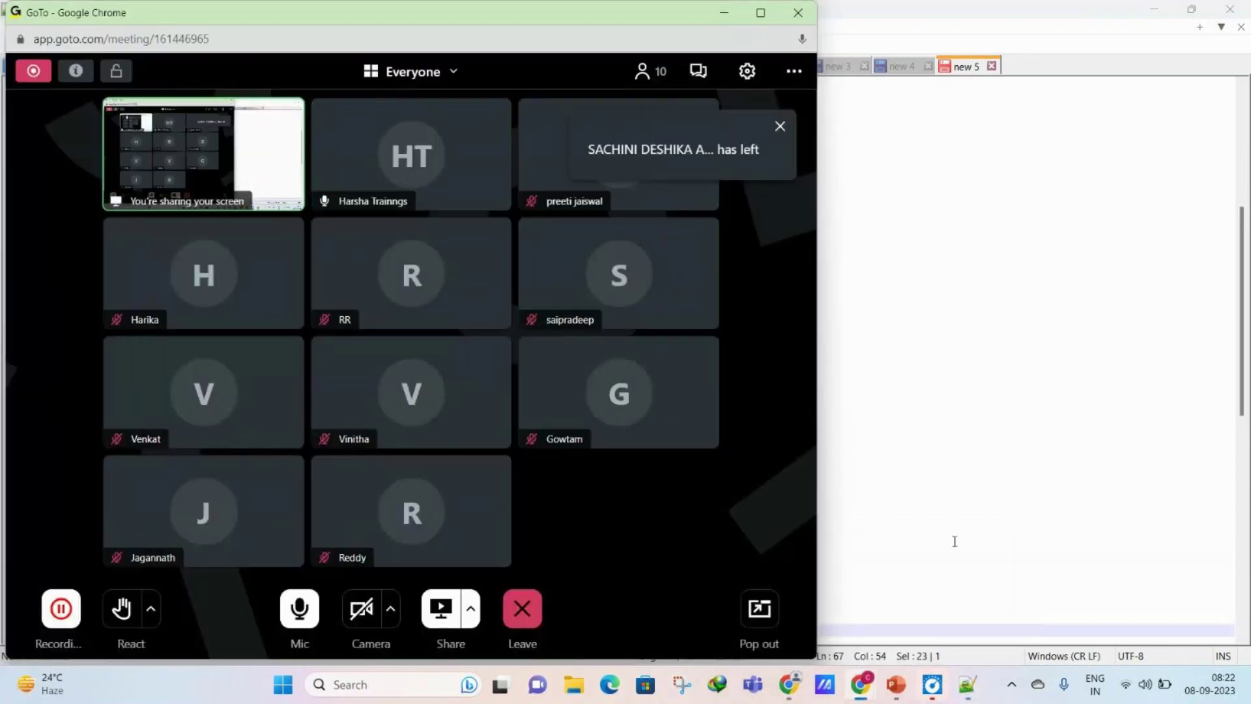
left_click(954, 541)
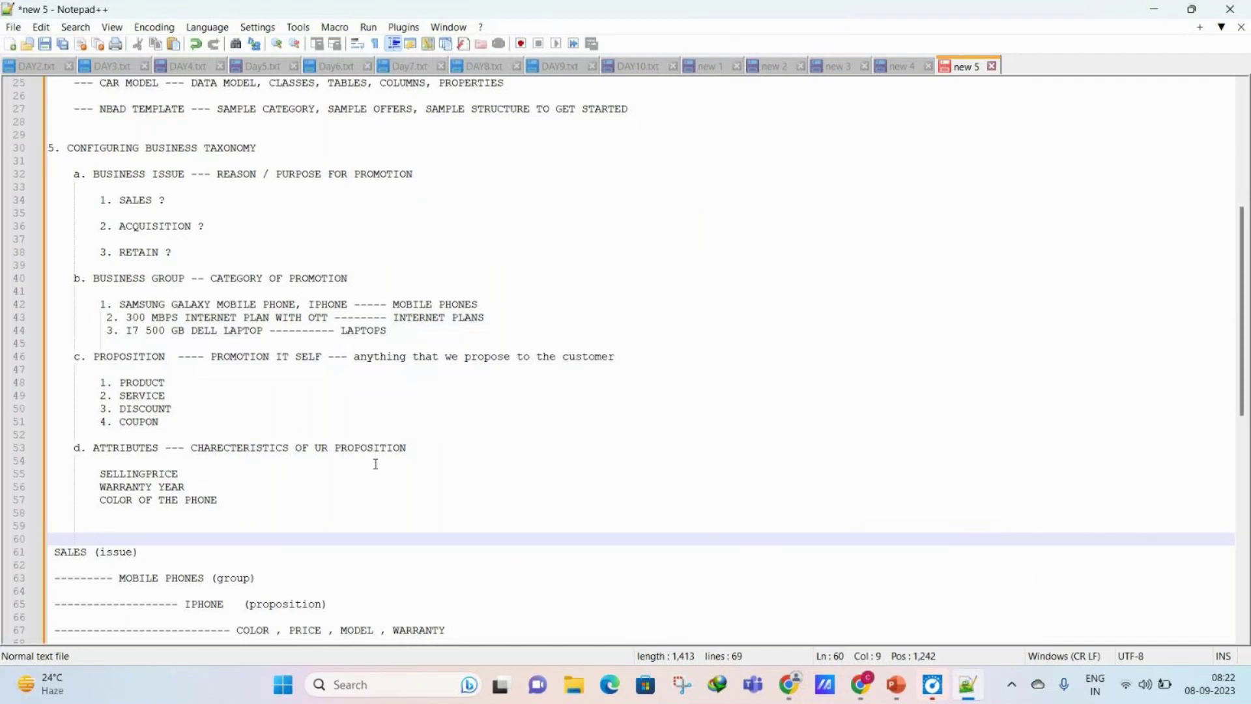
scroll(375, 463, "down", 7)
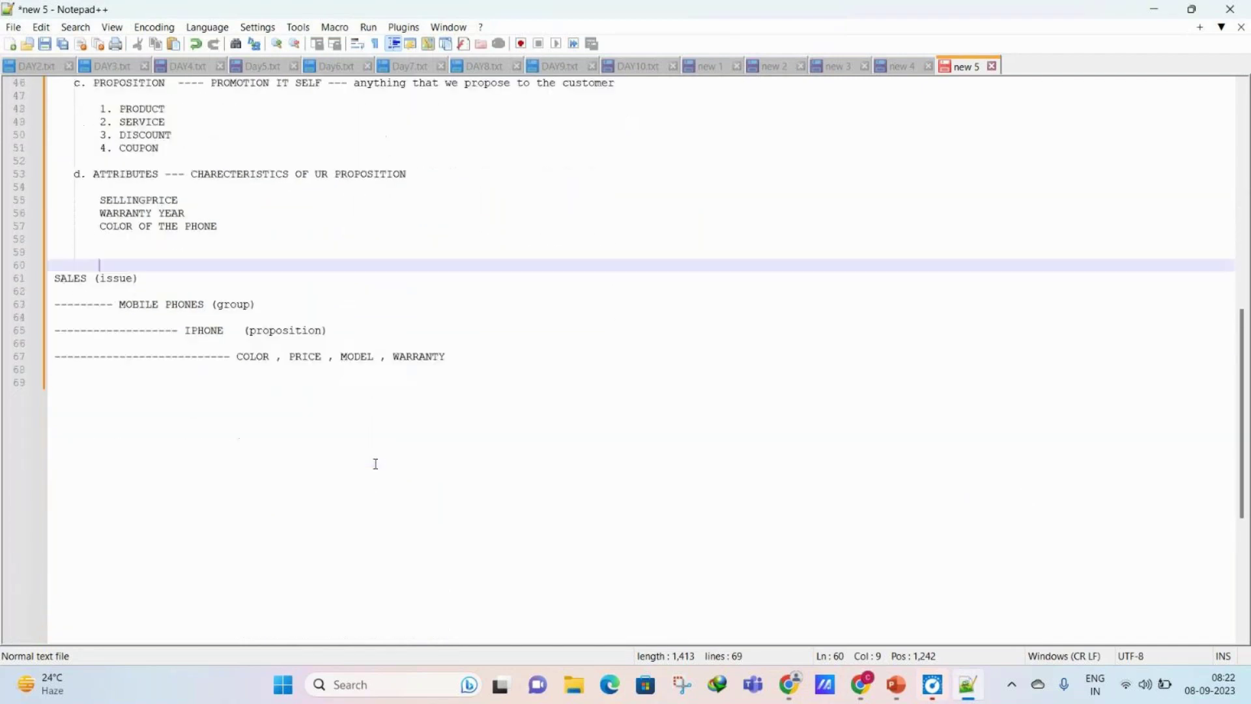
scroll(376, 464, "down", 2)
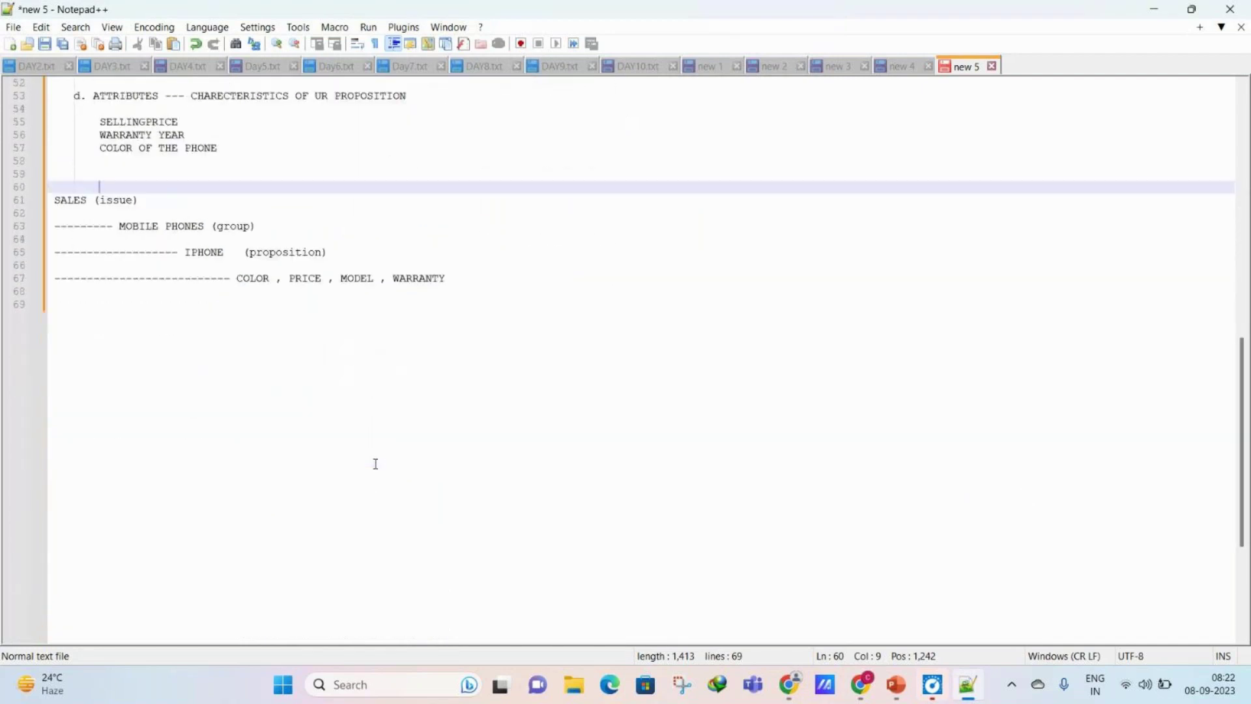
scroll(375, 464, "up", 8)
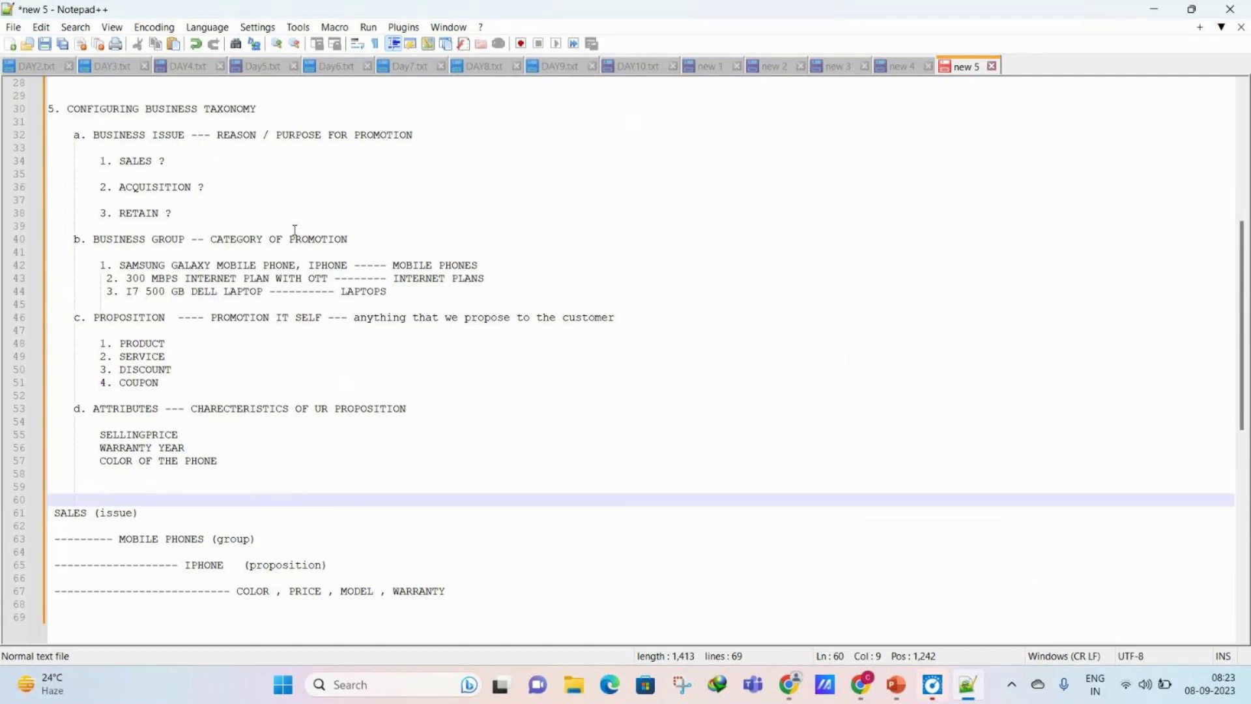
Step: Review the acquisition and purpose-for-promotion lines in the notes, and switch to Pega Dev Studio's proposition hierarchy with the recents list collapsed
left_click_drag(120, 186, 245, 185)
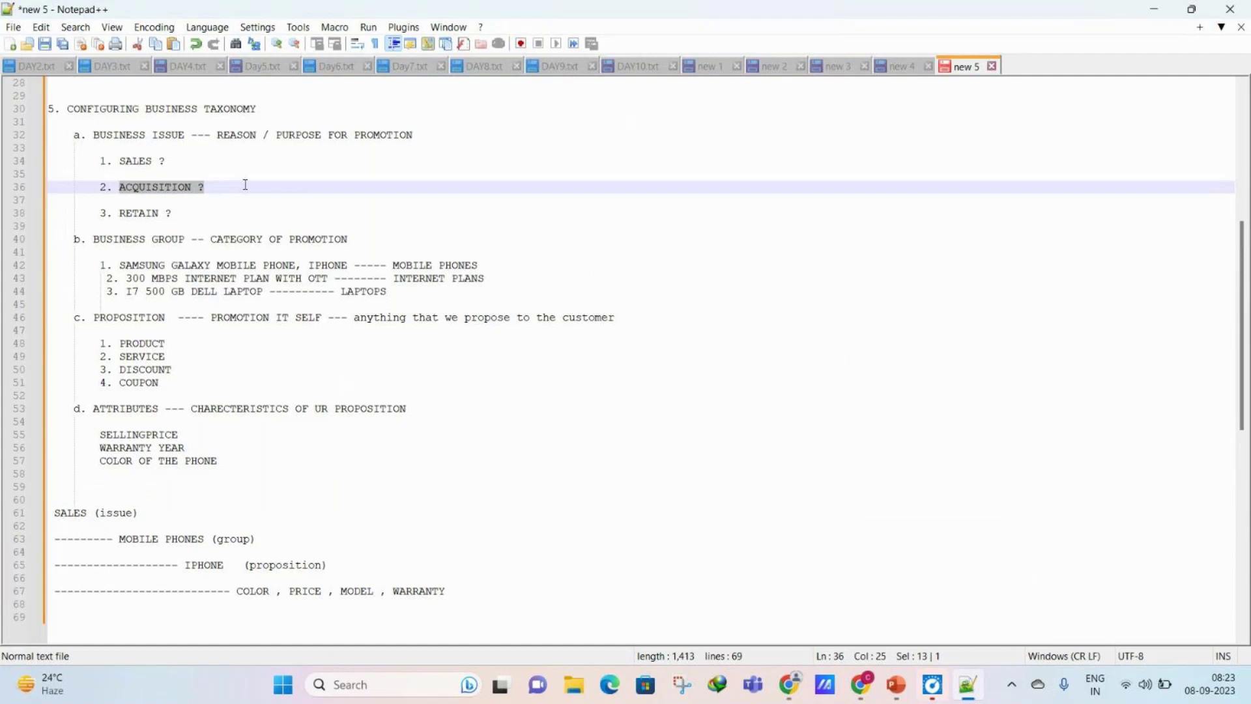
left_click_drag(217, 138, 443, 148)
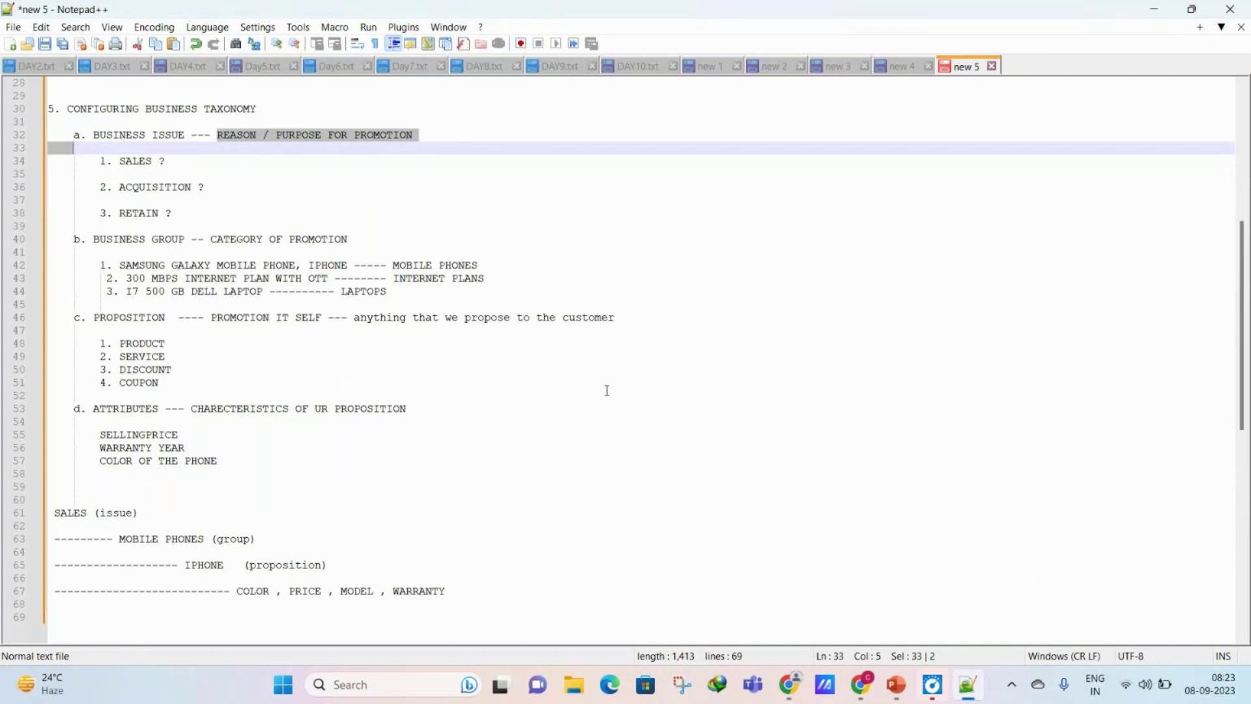
mouse_move(857, 681)
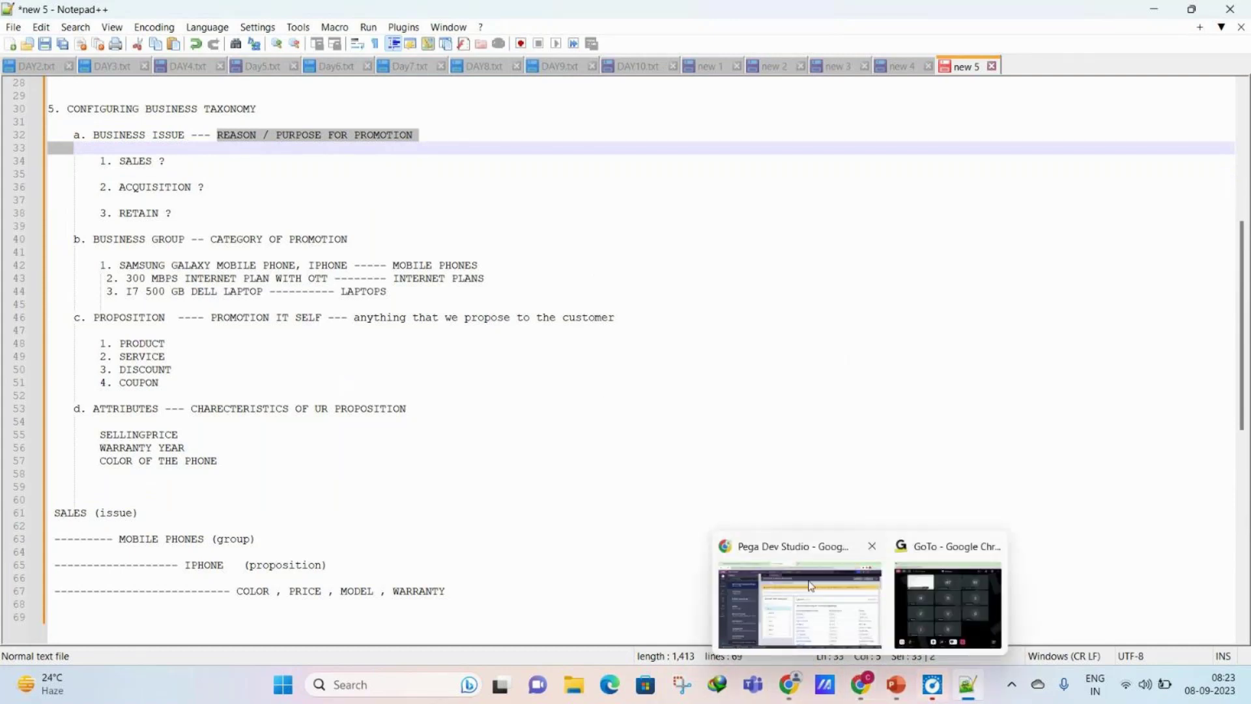
left_click(800, 606)
scroll(563, 270, "down", 1)
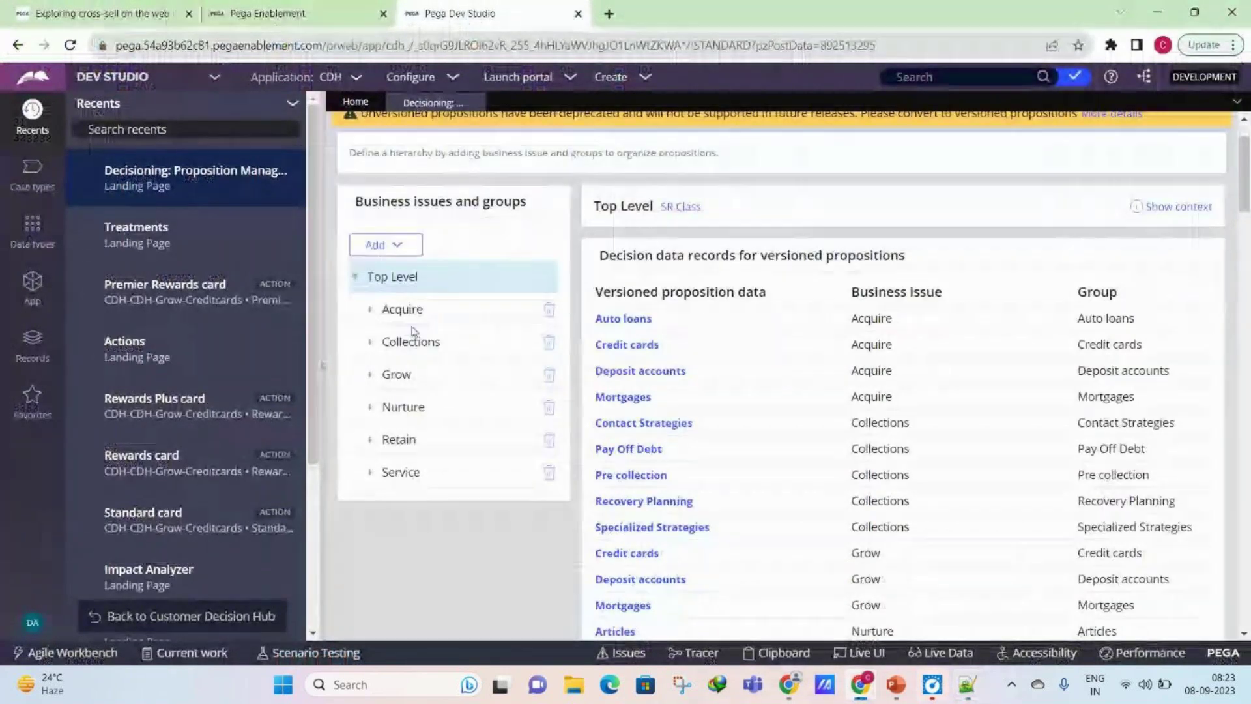
left_click(324, 381)
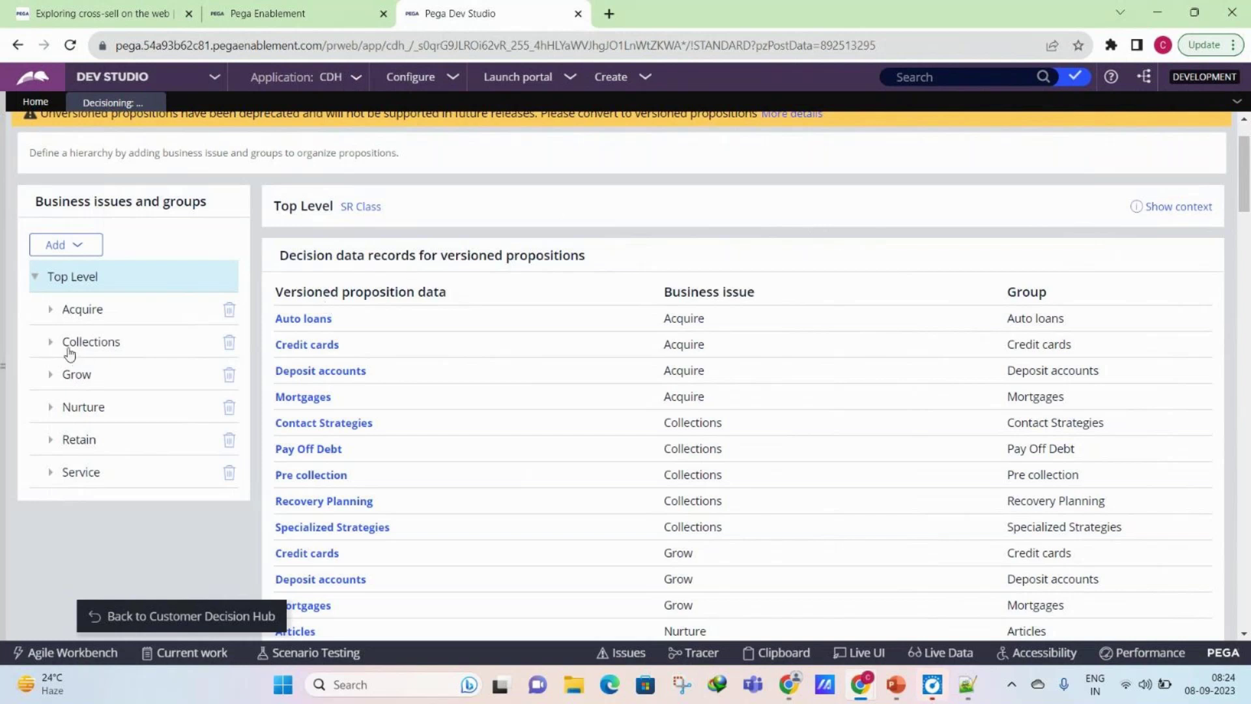
Step: Expand the Collections business issue to examine its groups, and collapse it again
left_click(50, 342)
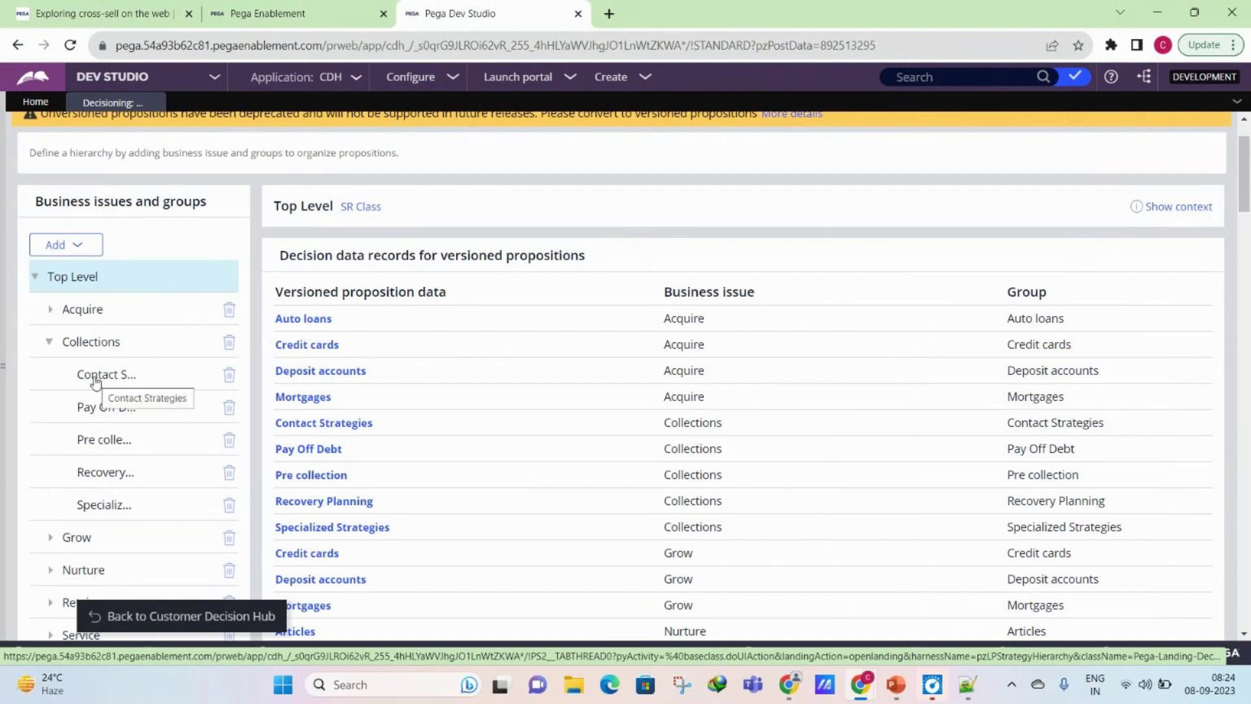
left_click(49, 342)
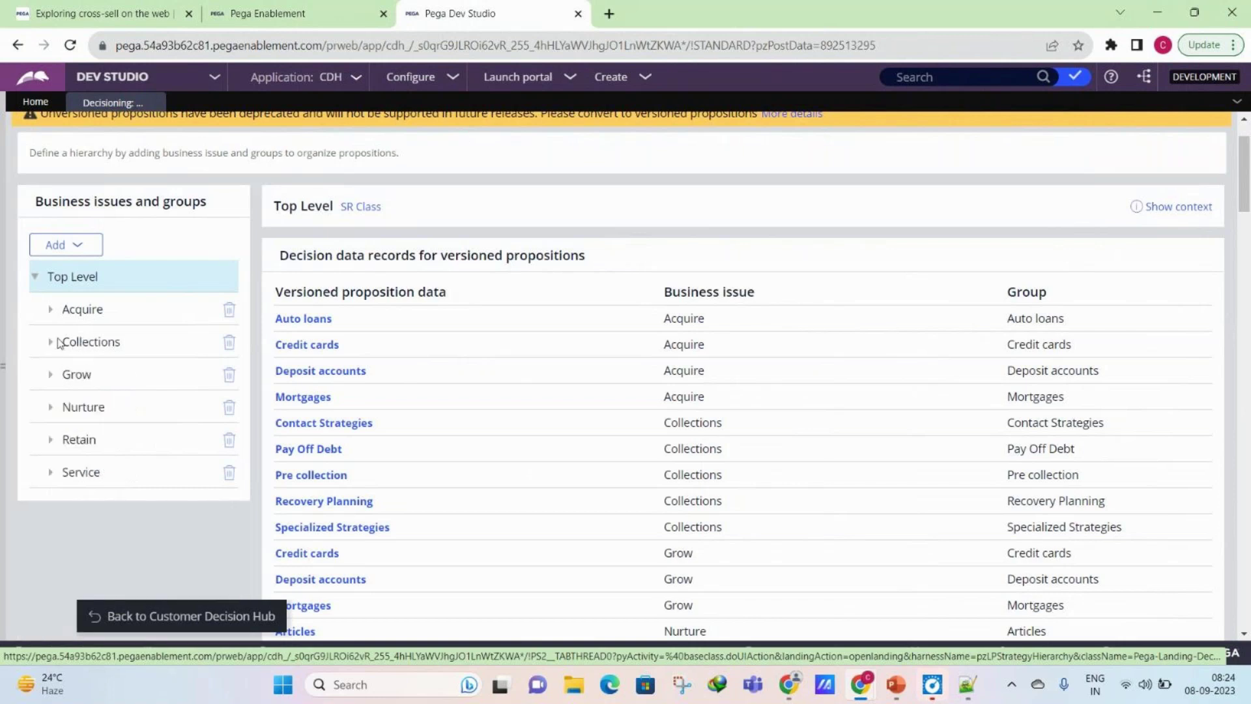
left_click(52, 342)
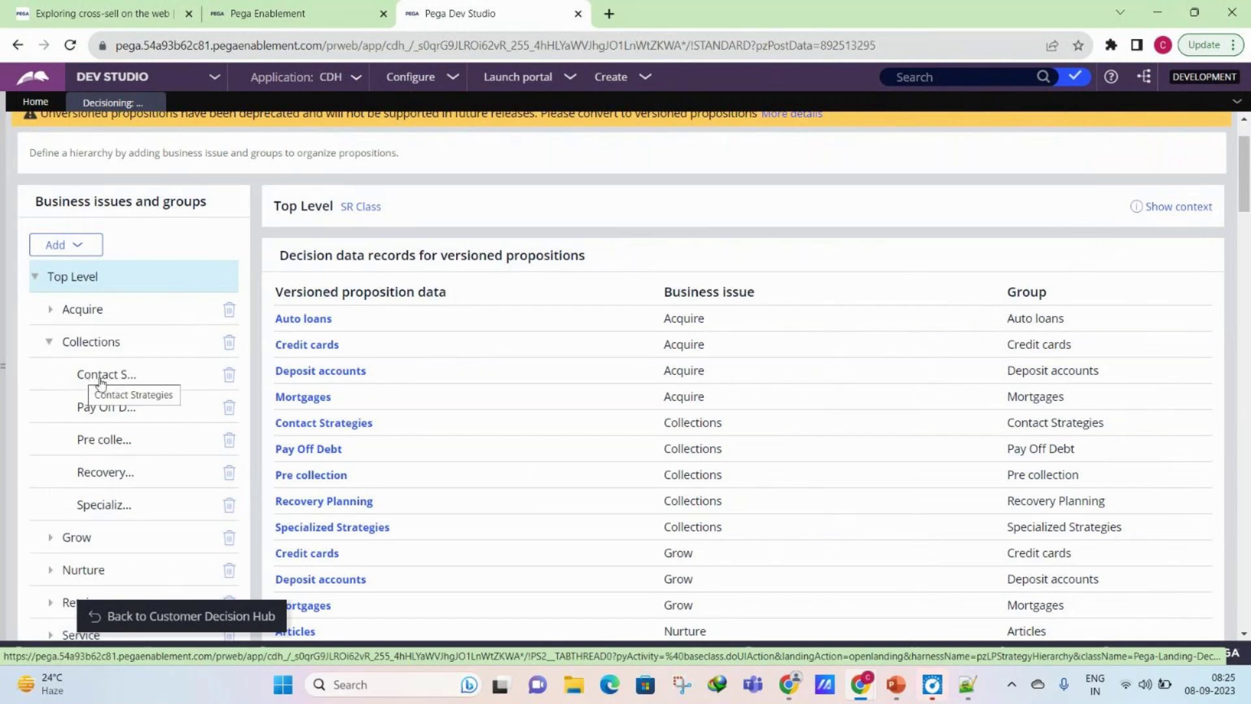
left_click(50, 343)
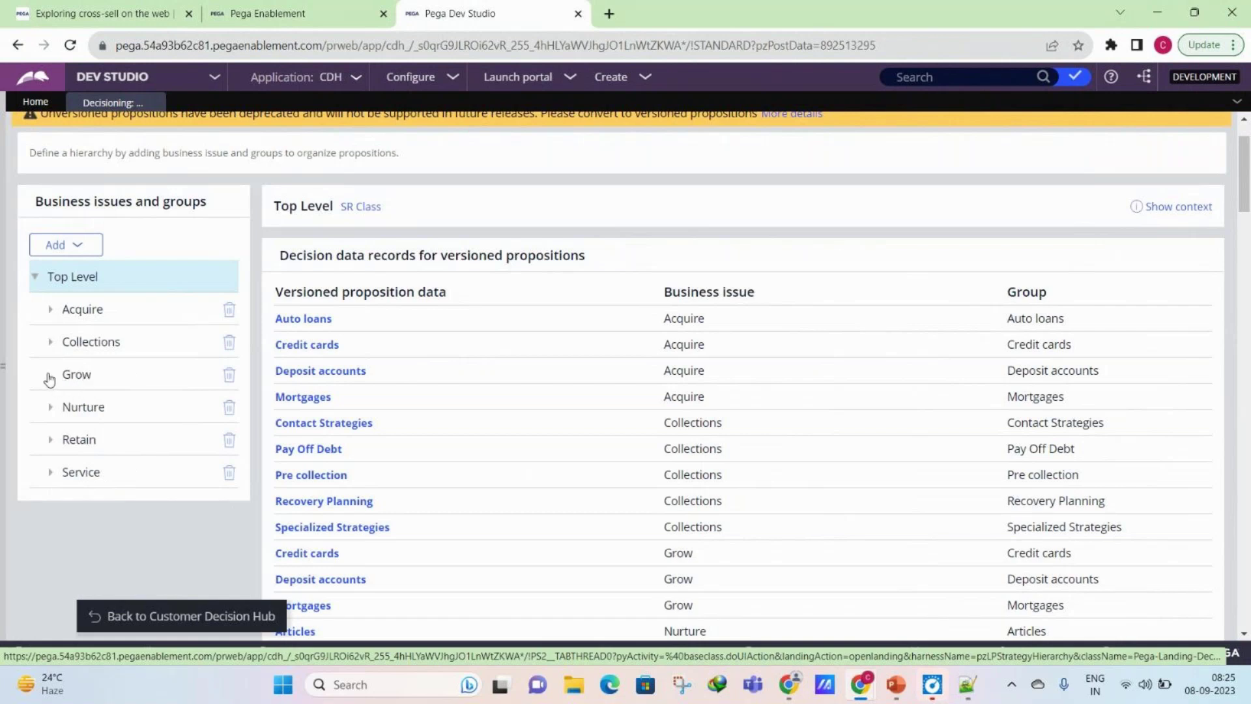
Step: Examine the Grow issue's Credit cards group with its decision data record and properties, and collapse Grow
left_click(50, 376)
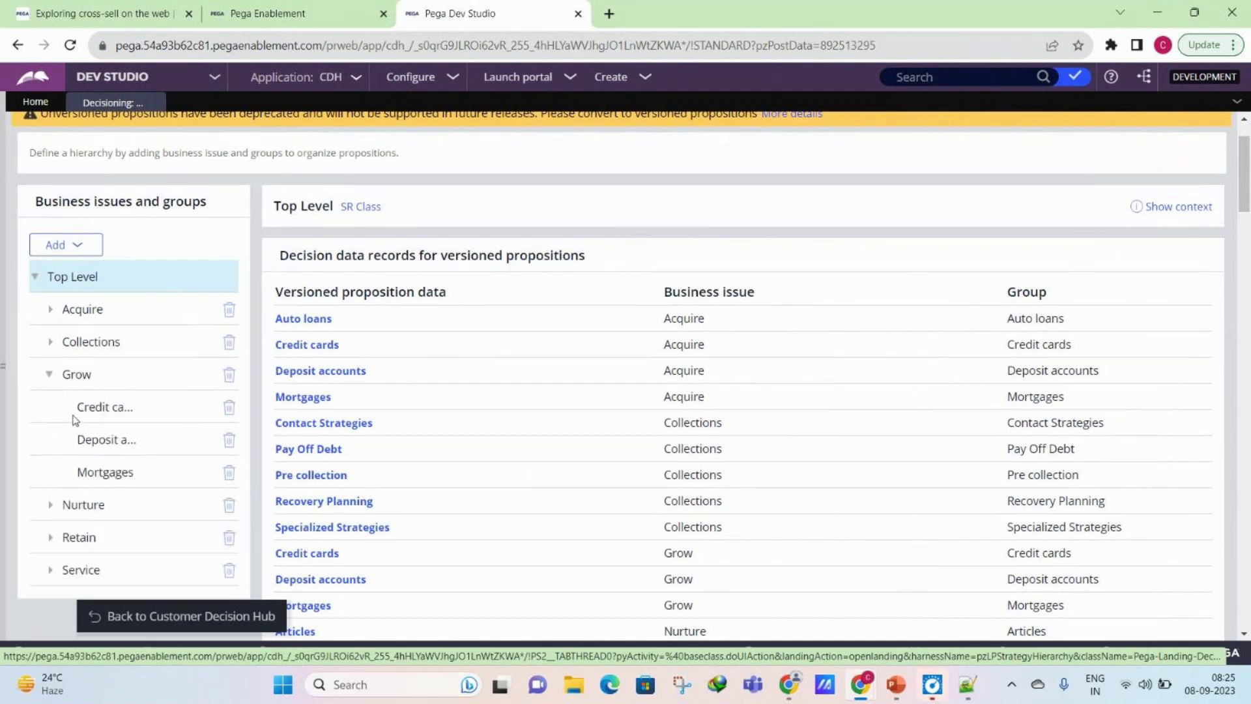
left_click(111, 414)
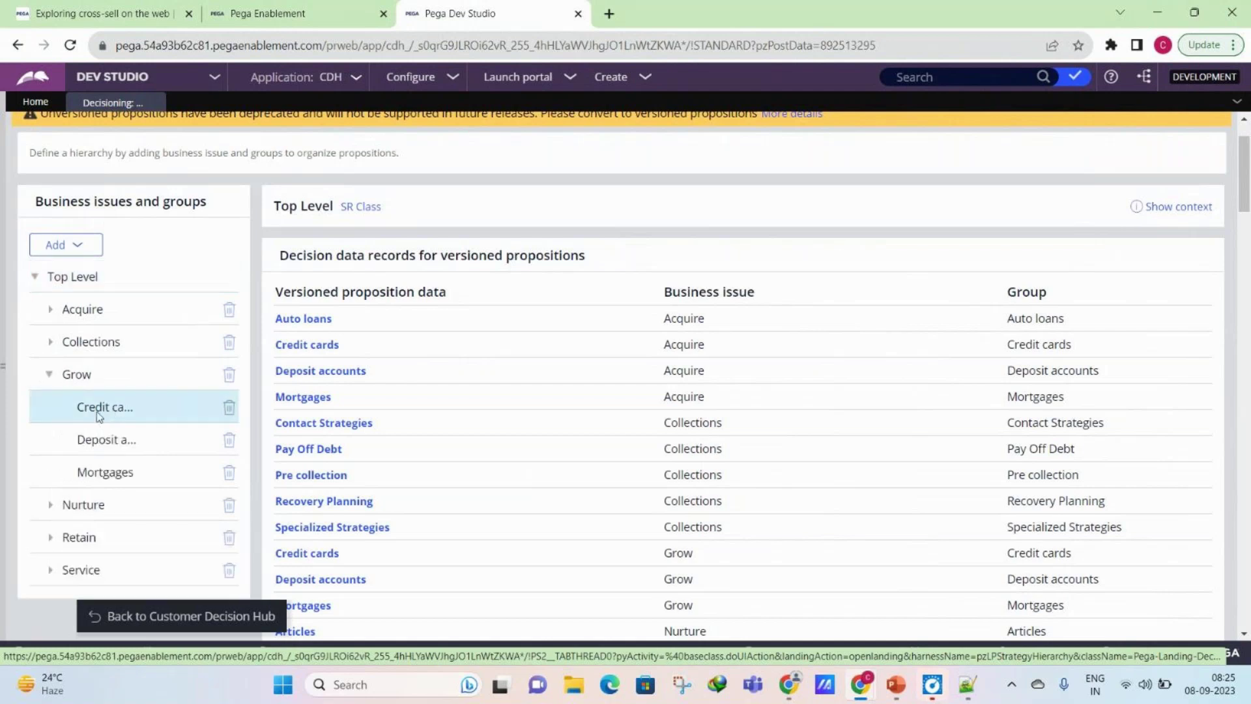
left_click(123, 413)
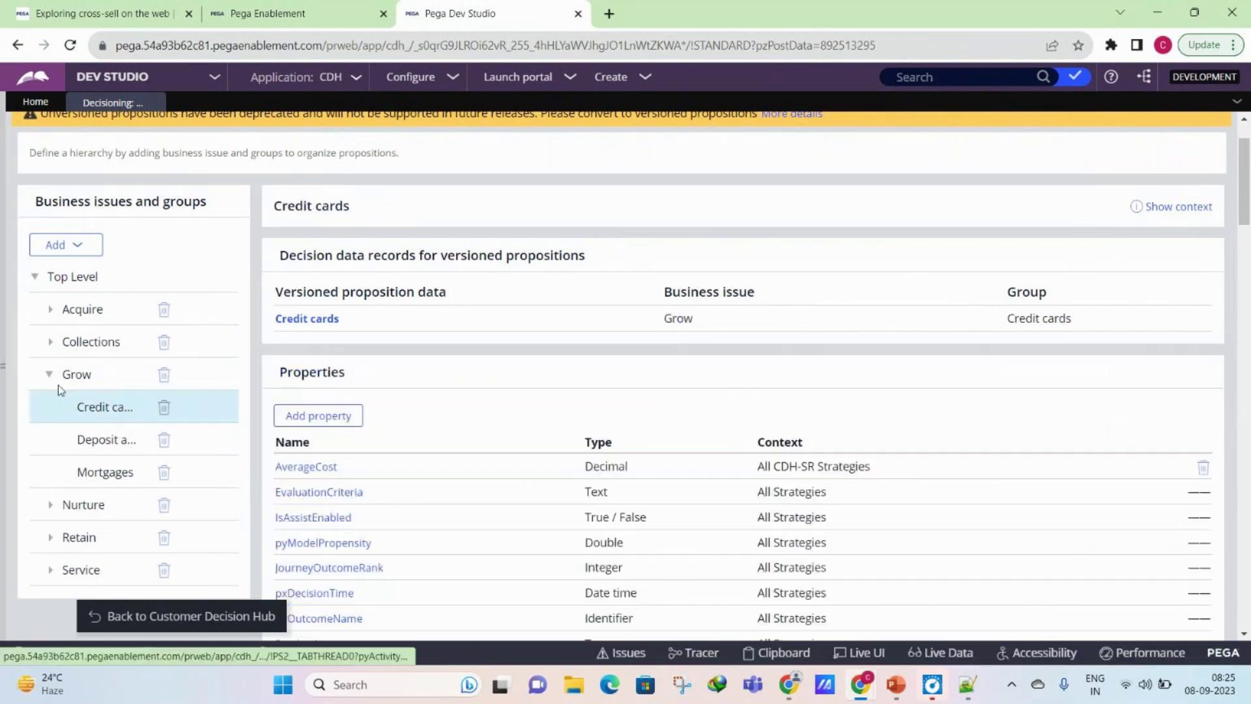
left_click(49, 374)
scroll(149, 390, "down", 1)
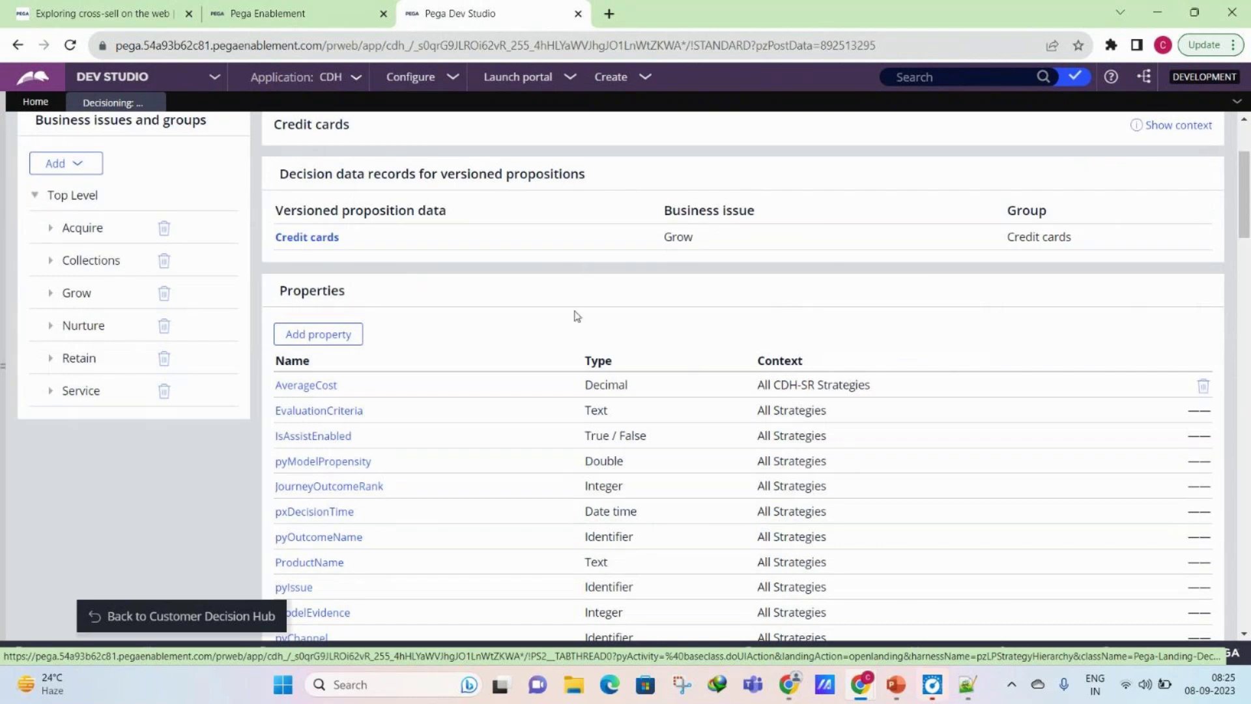
Step: Examine the Retain issue's Negotiation group and its decision data record, and collapse Retain
left_click(49, 359)
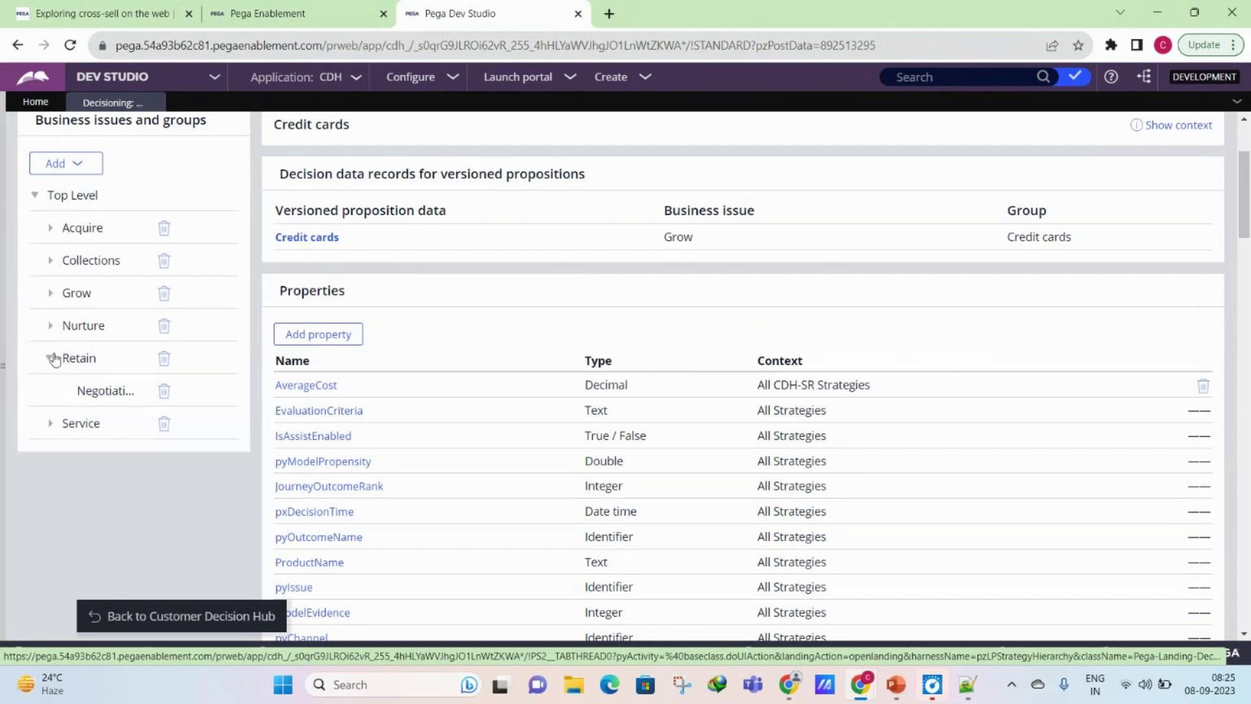
left_click(109, 392)
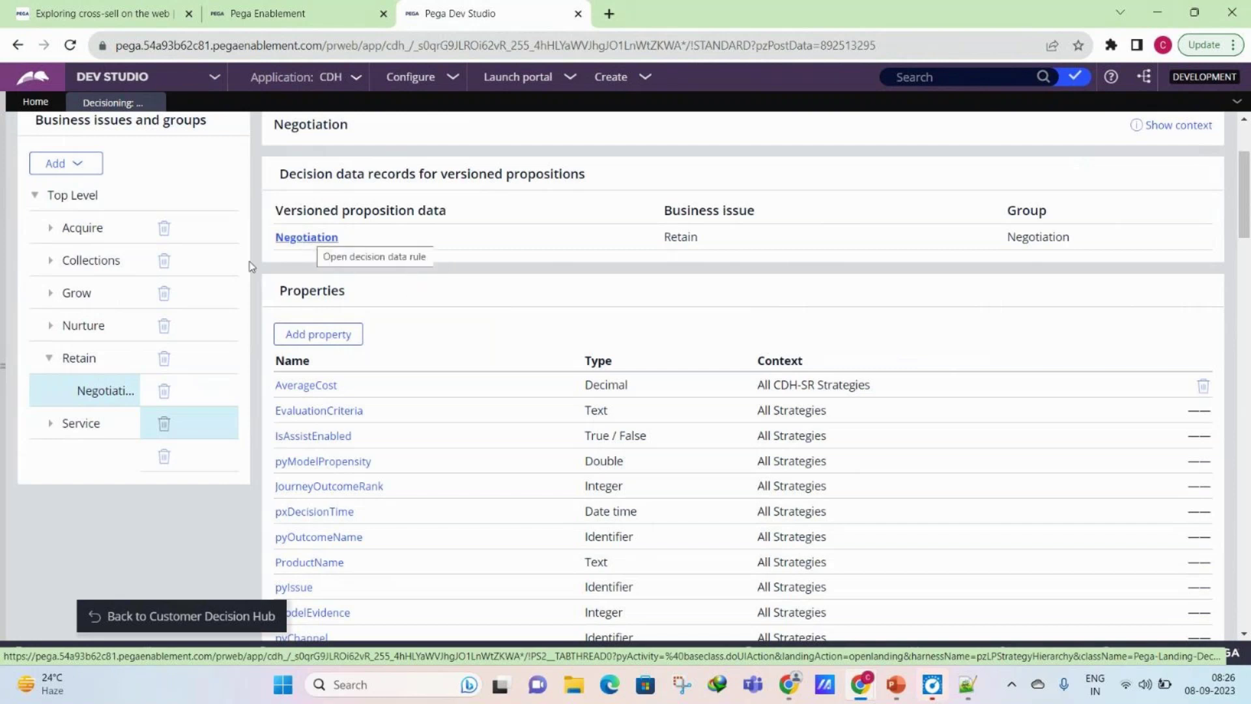
left_click(50, 358)
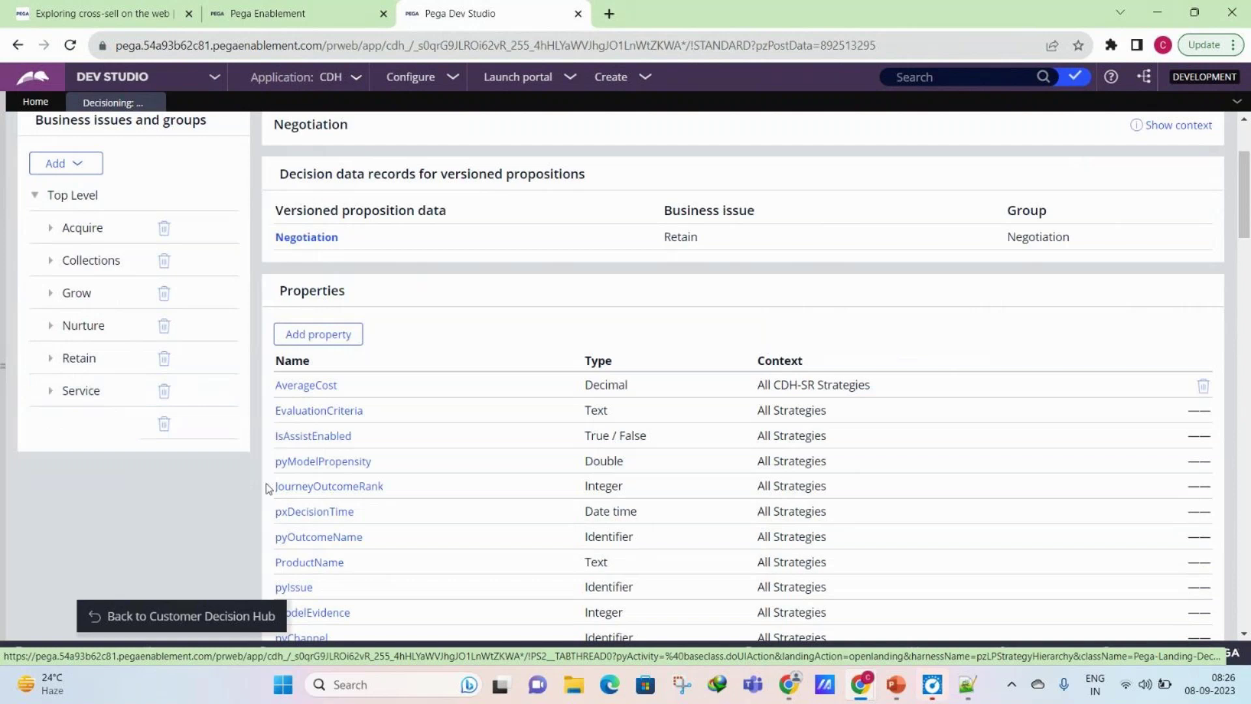
Step: Open the versioned decision data record of the Credit cards group under the Grow issue to view its propositions
scroll(540, 343, "up", 3)
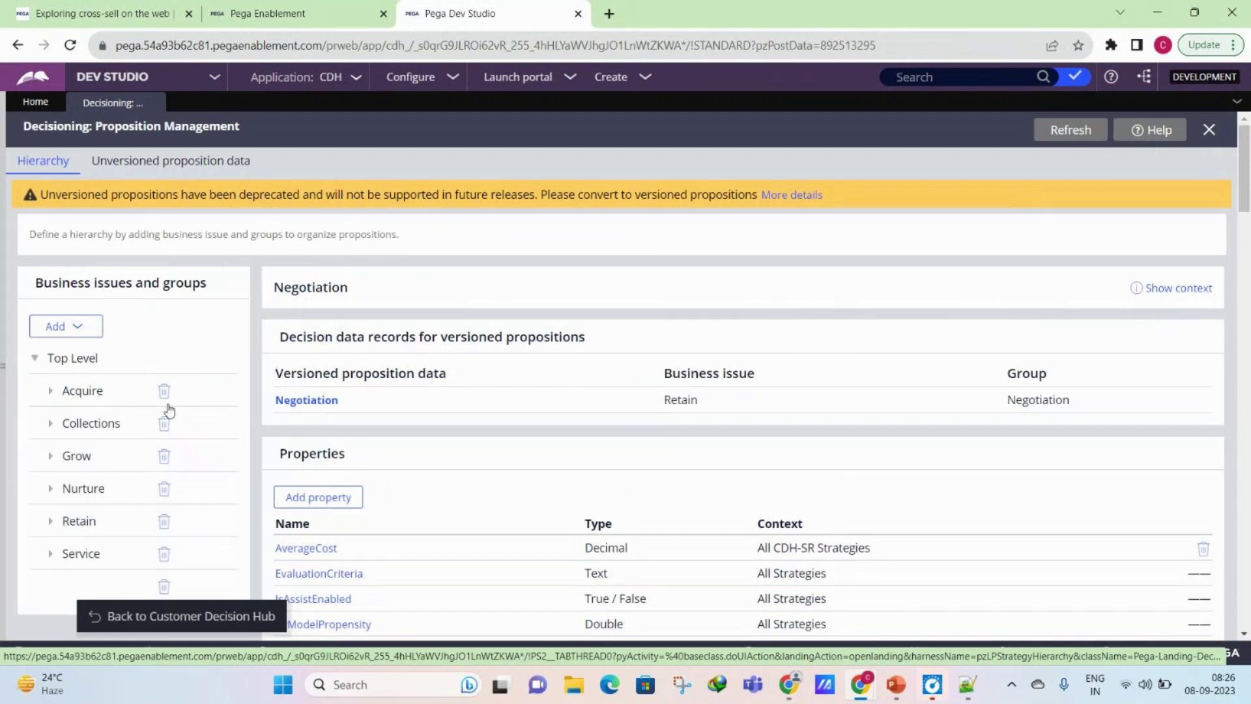
scroll(167, 409, "down", 1)
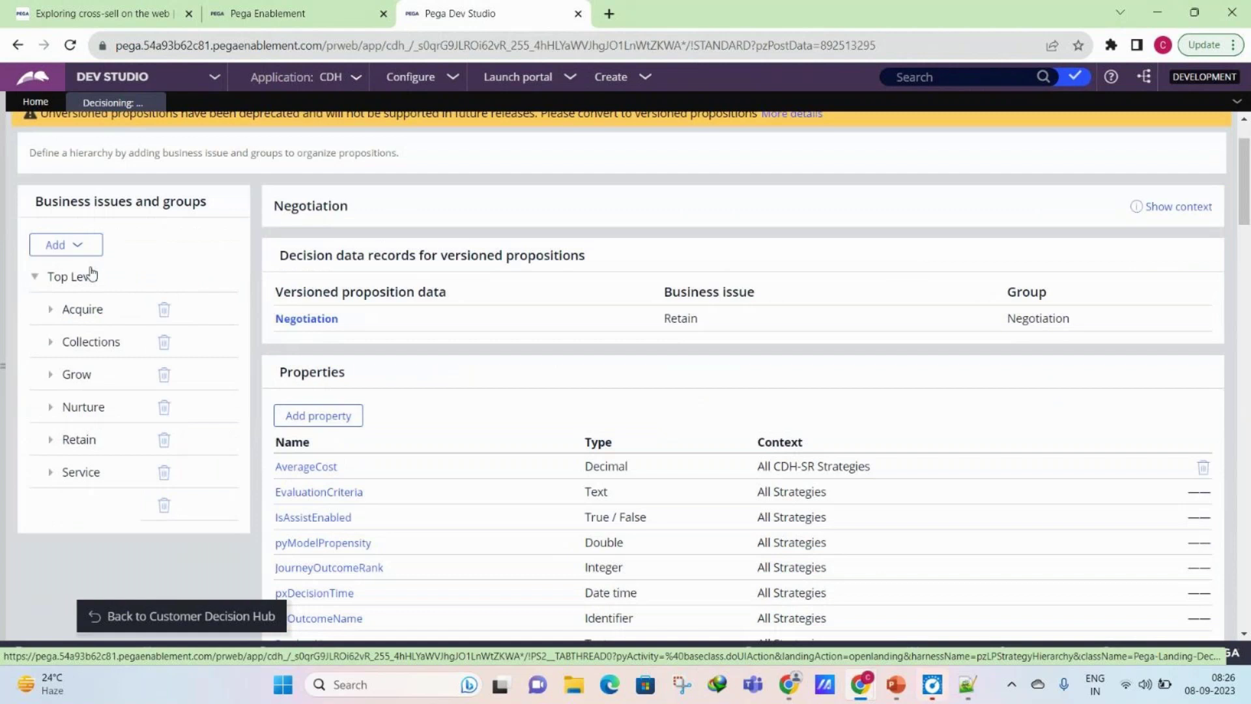
left_click(52, 378)
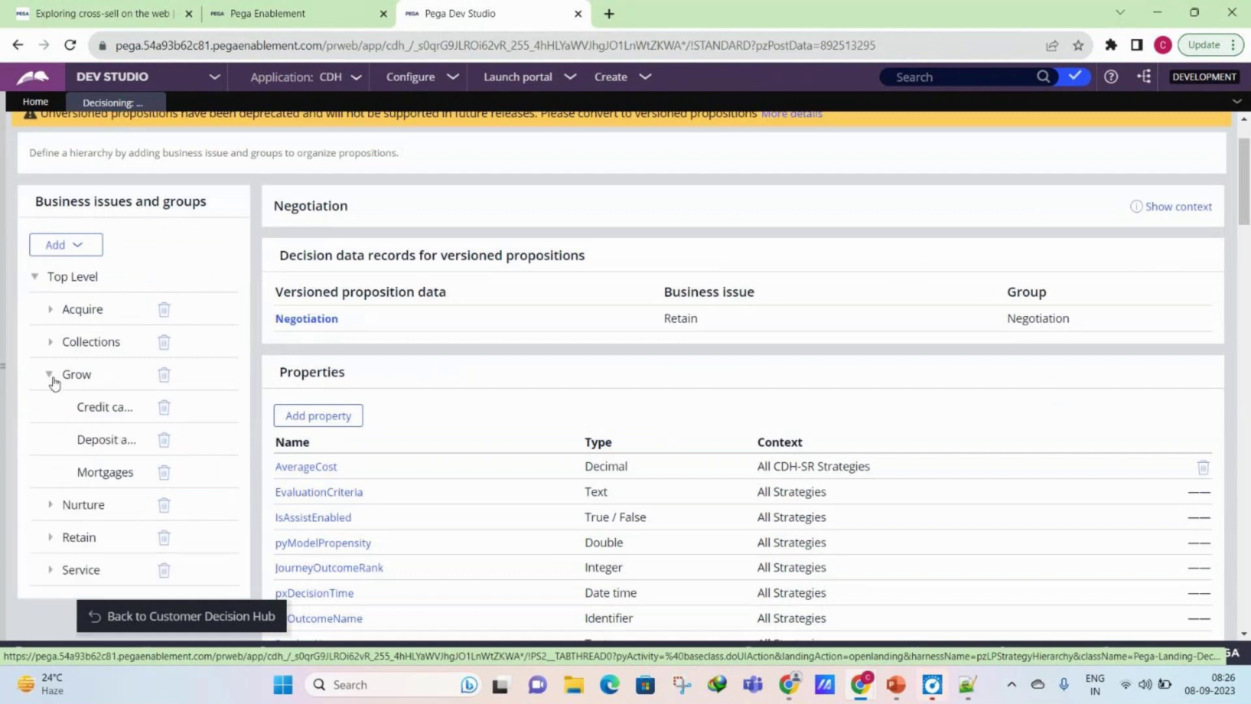
left_click(104, 409)
left_click(305, 318)
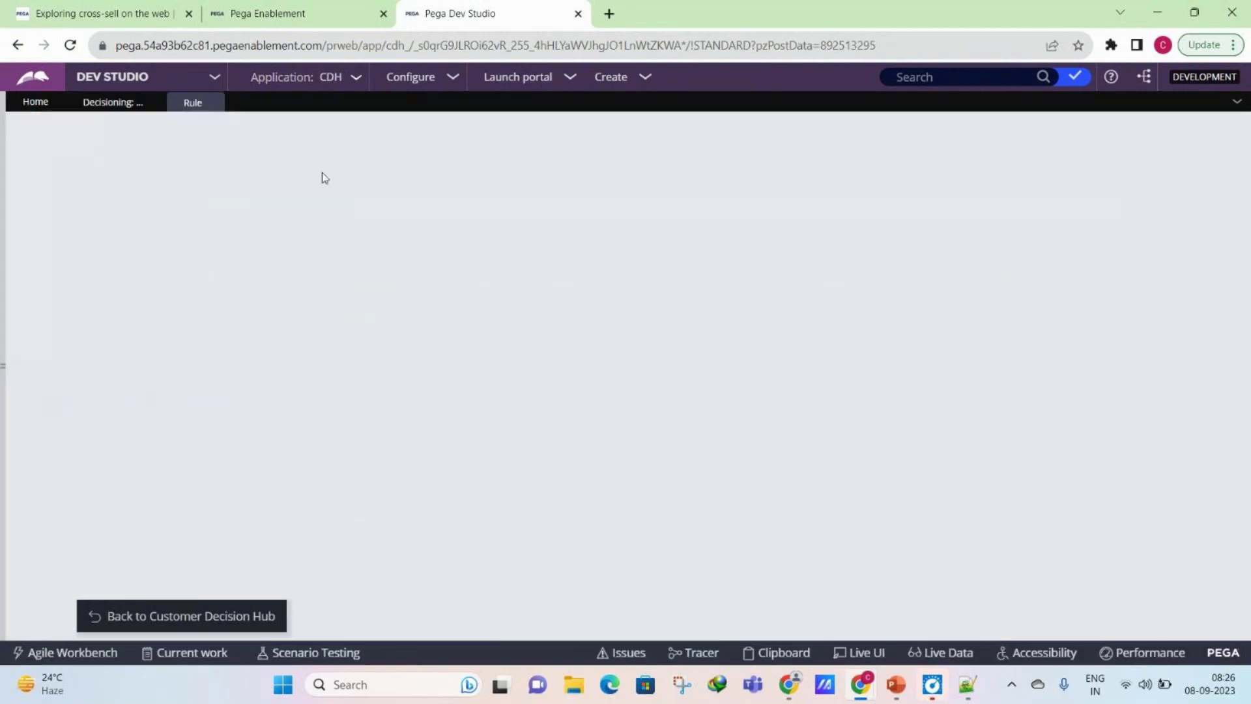
left_click(111, 103)
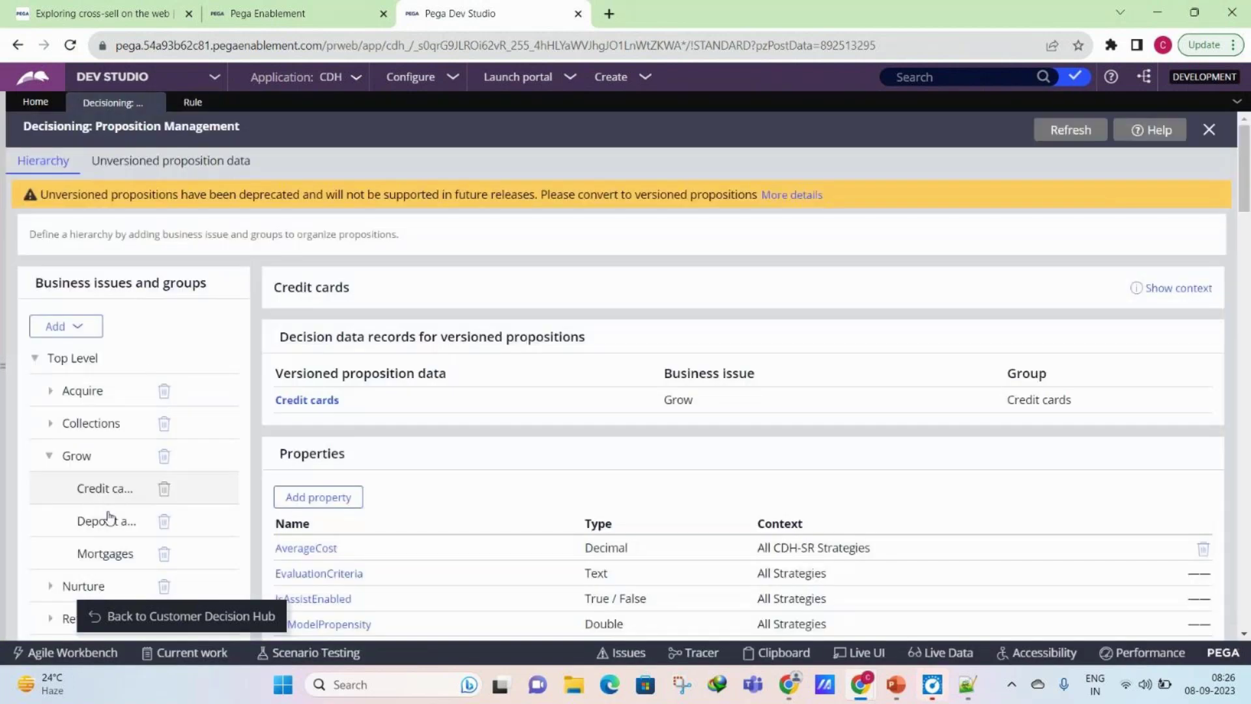
left_click(190, 102)
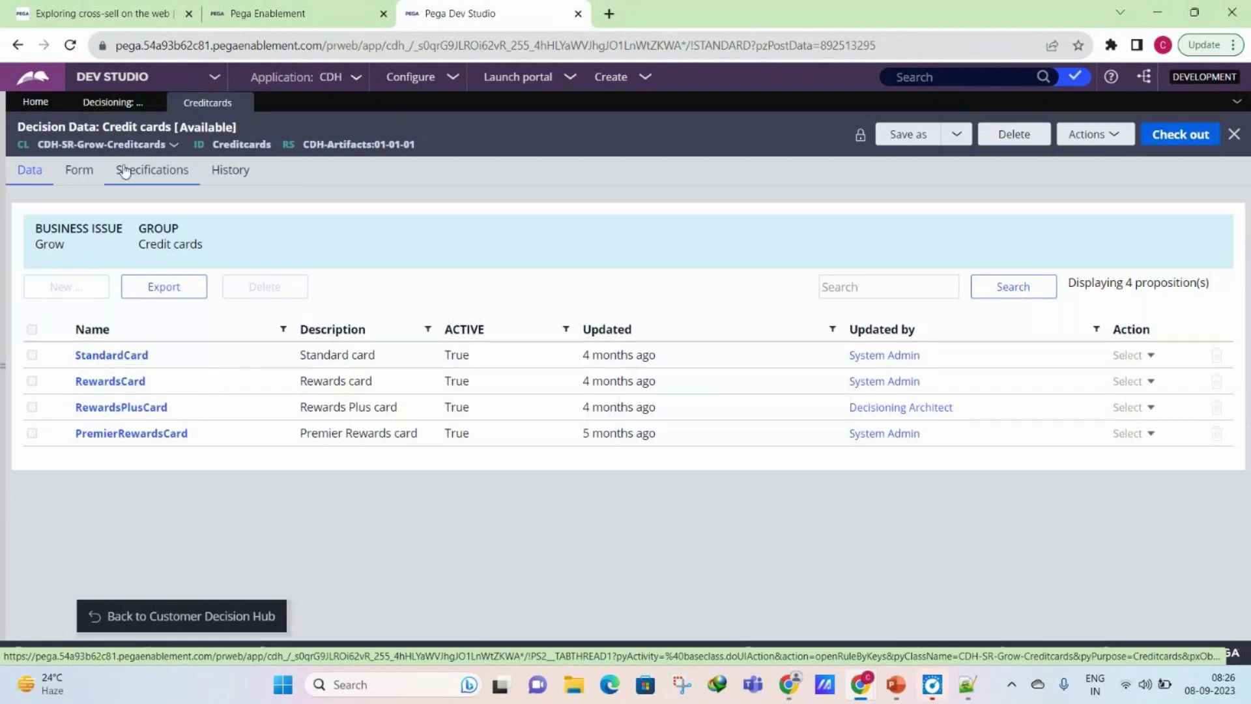
Step: Compare the Credit cards propositions with their place in the issue and group hierarchy, checking the GoTo meeting window in between
left_click(113, 104)
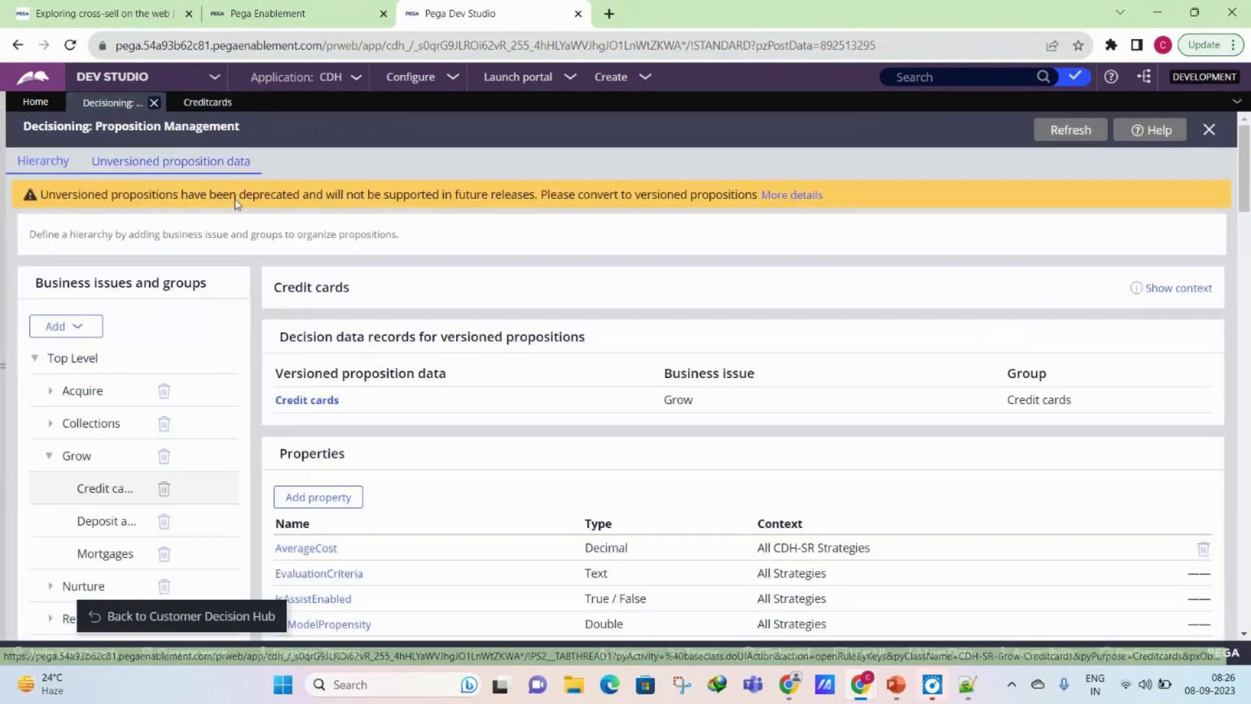
left_click(200, 105)
mouse_move(860, 684)
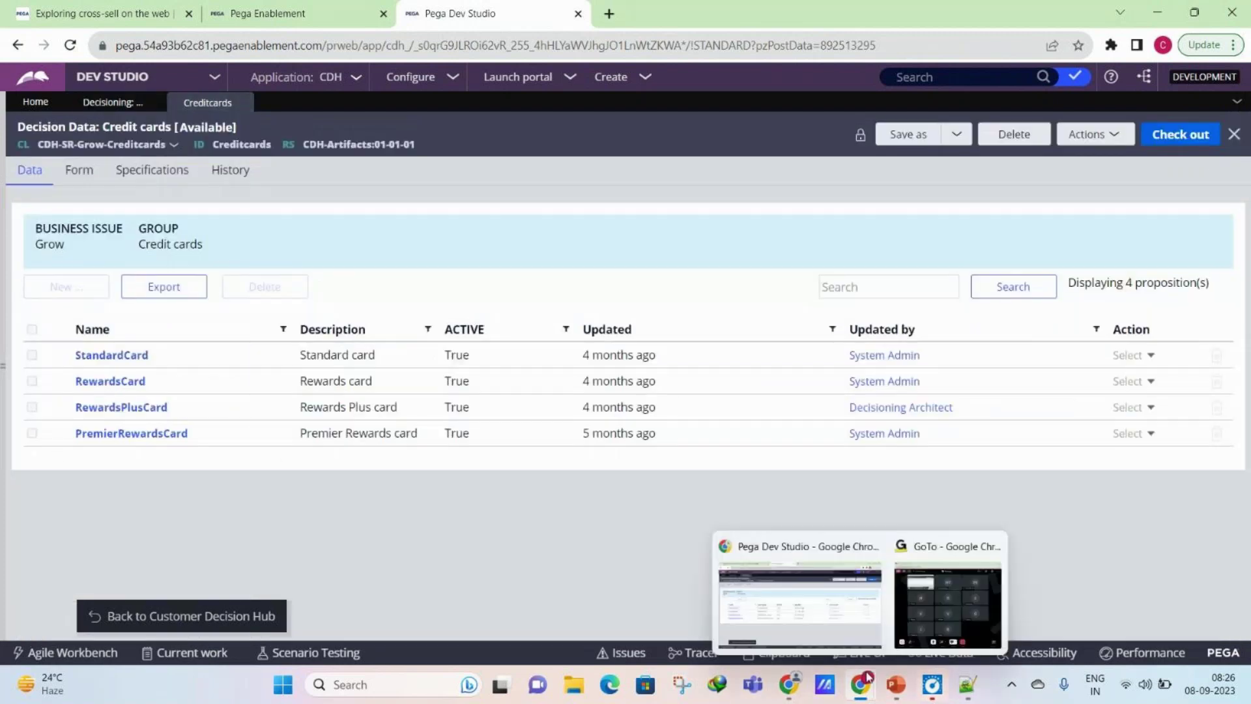
left_click(971, 567)
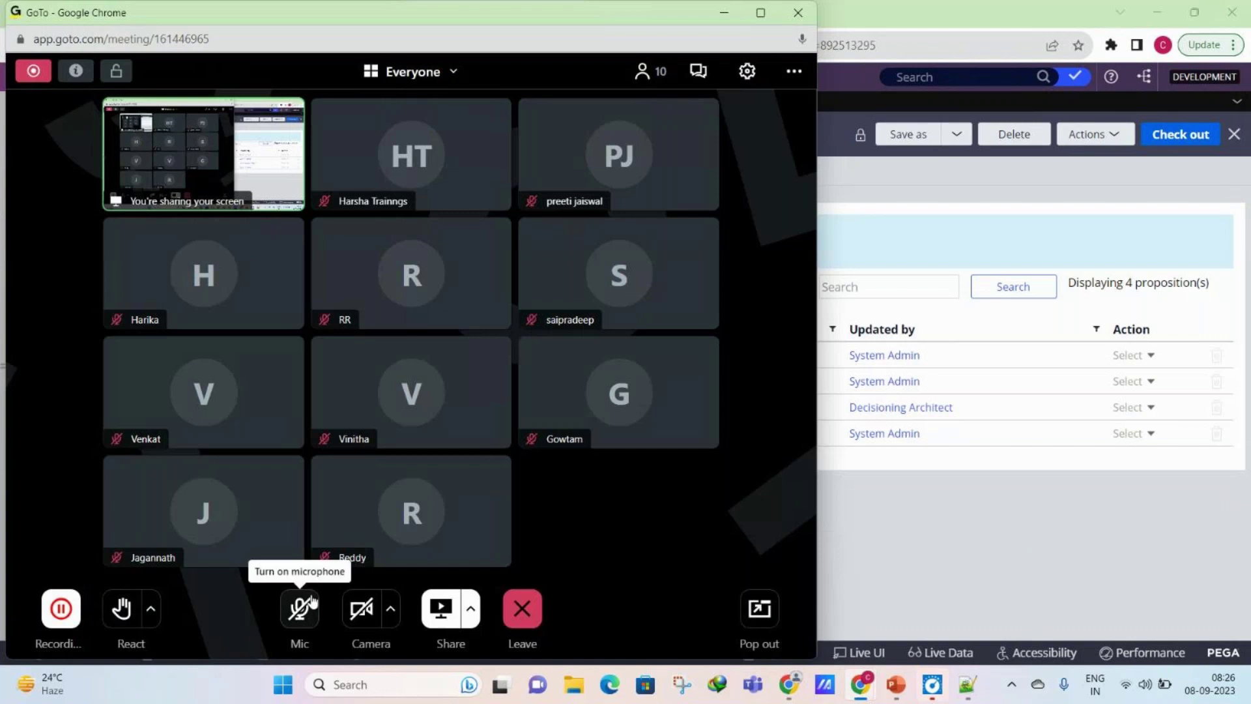
left_click(1003, 542)
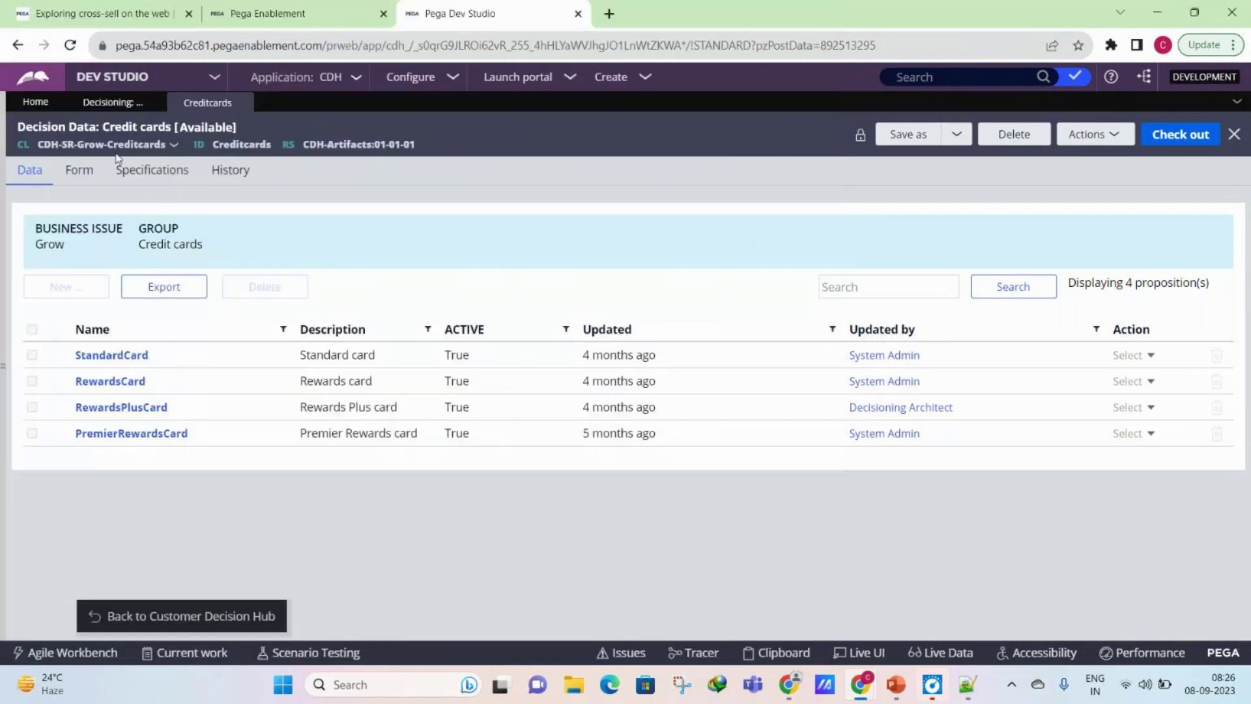
left_click(111, 103)
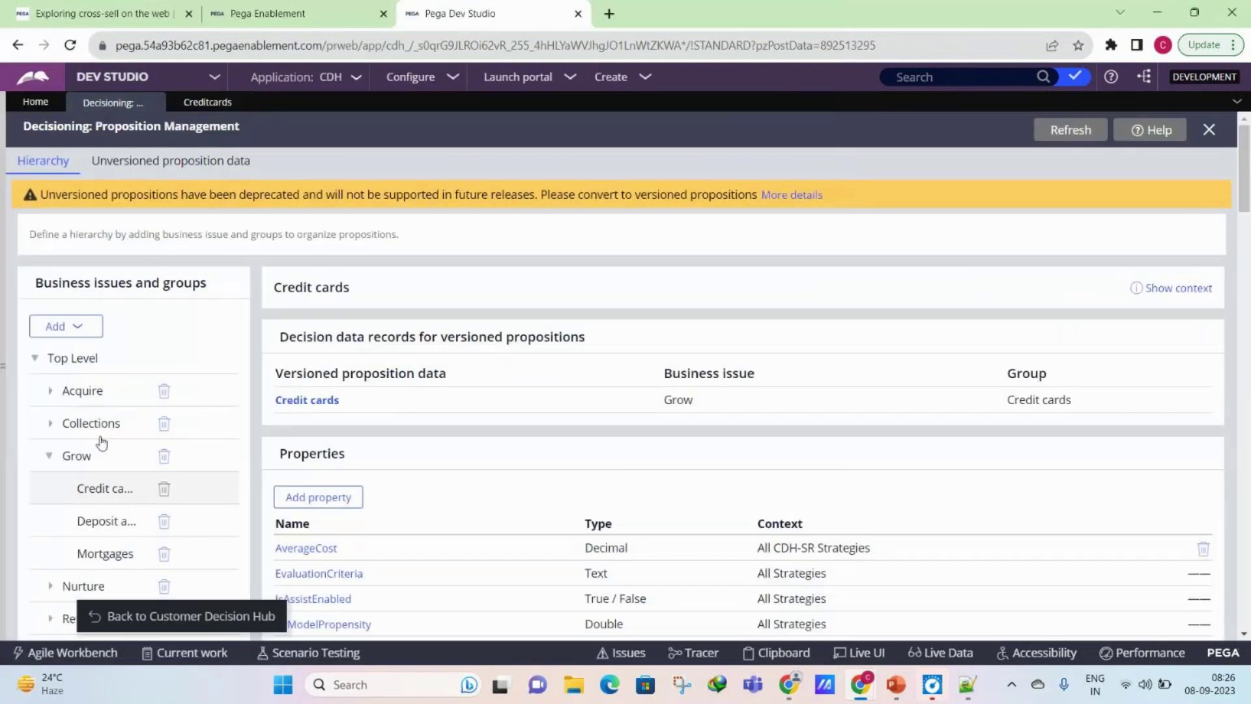
left_click(205, 102)
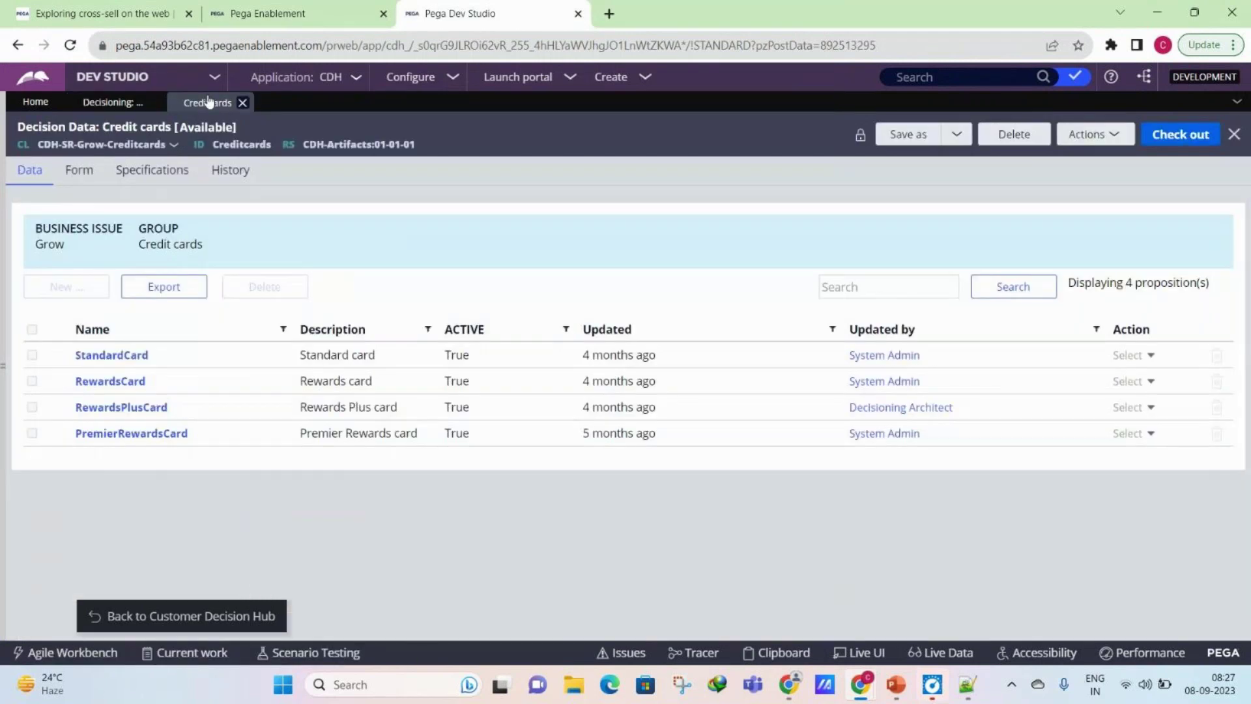
Step: View the StandardCard and RewardsCard proposition details, close the detail view, and bring up the GoTo meeting window
left_click(106, 354)
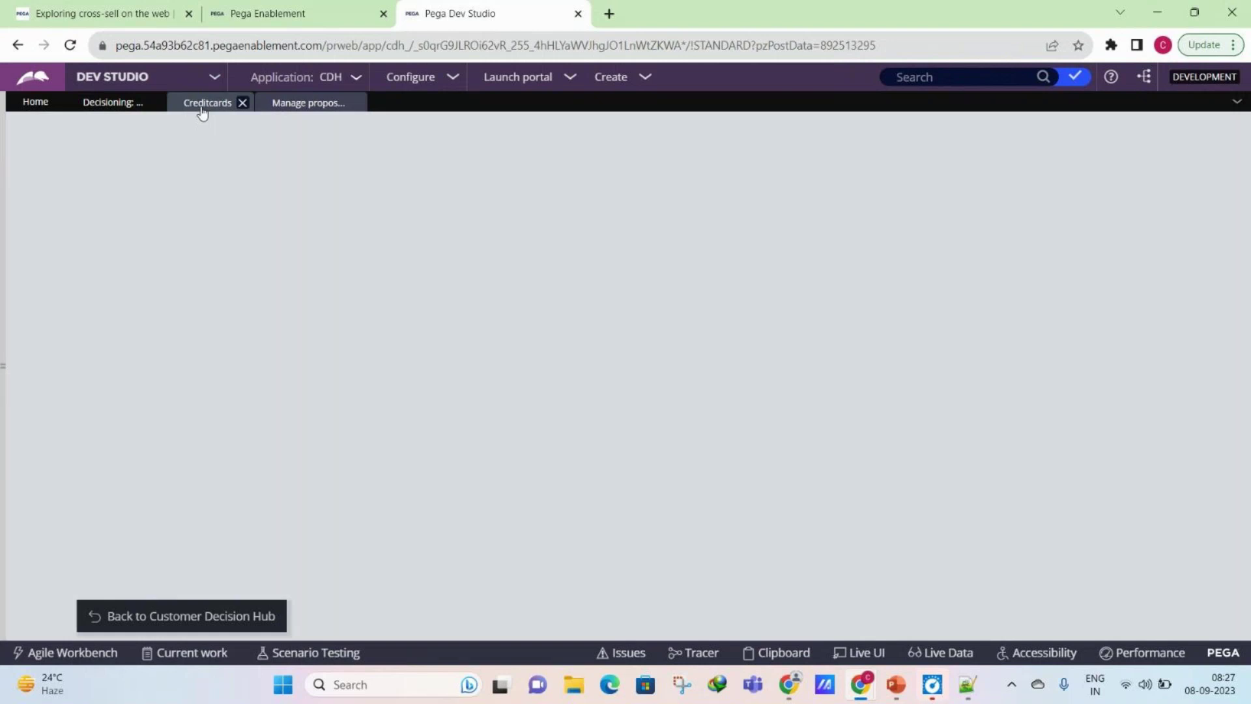
left_click(204, 102)
left_click(307, 102)
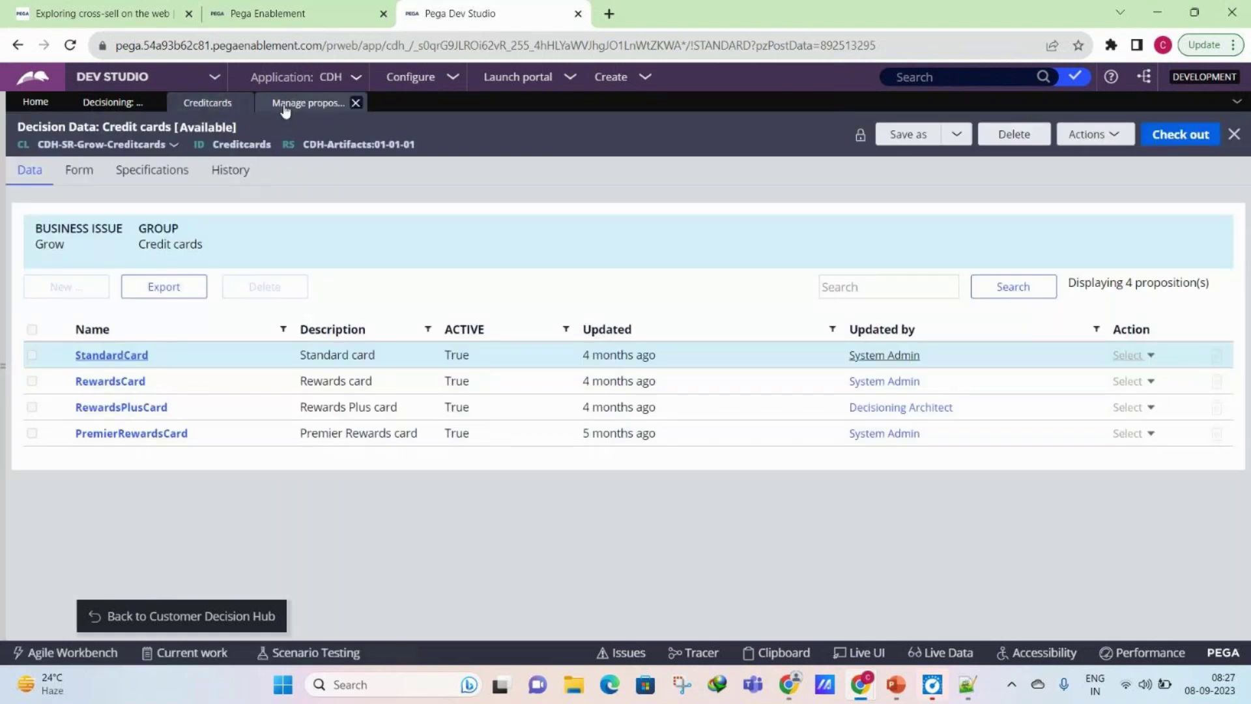
left_click(208, 104)
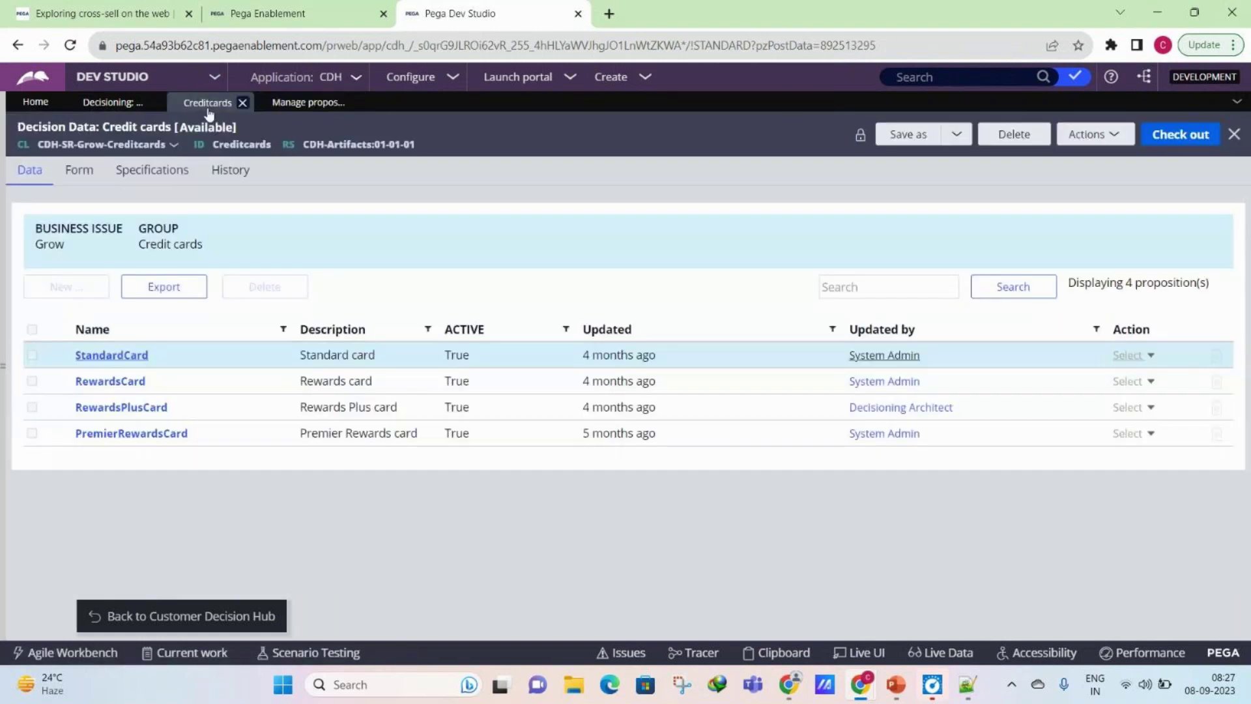
left_click(133, 380)
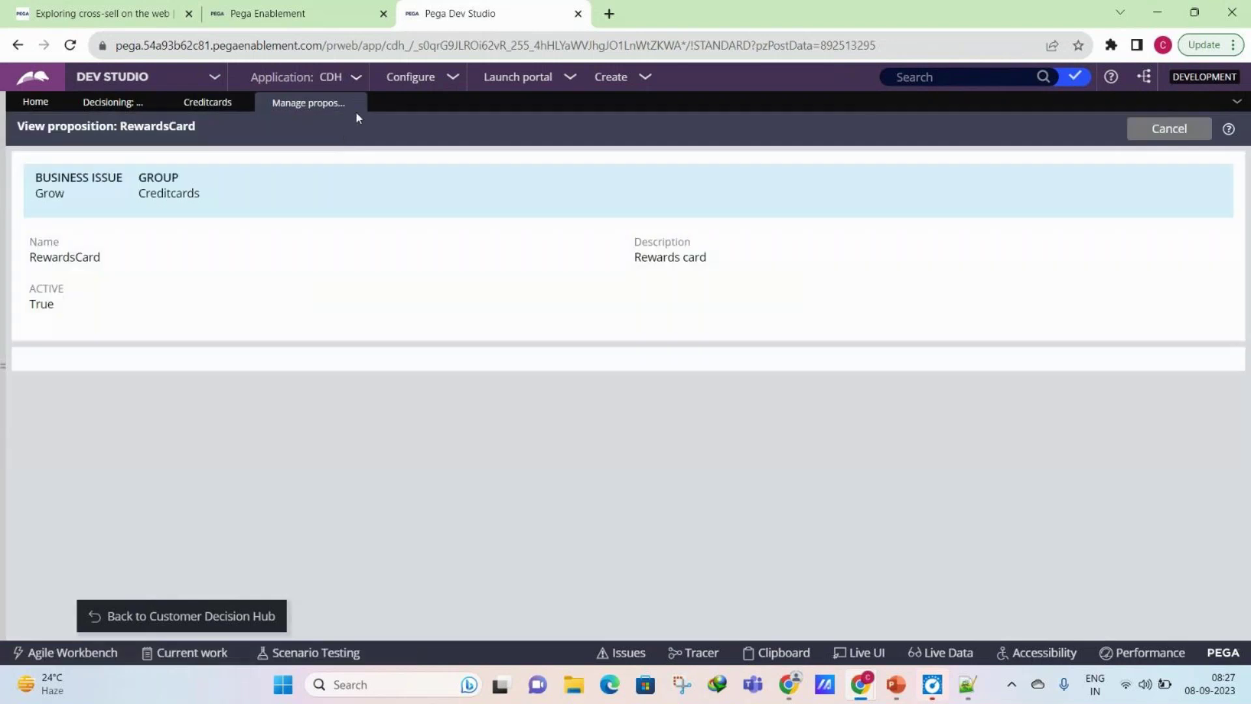
left_click(357, 103)
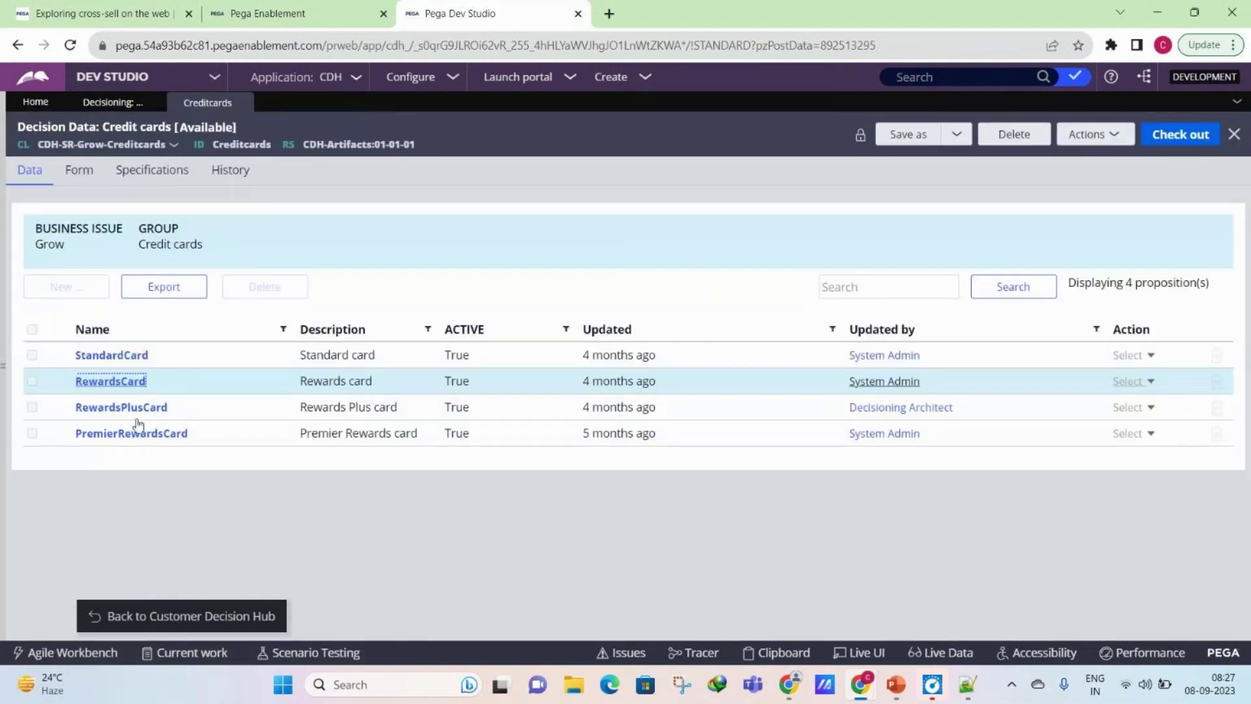
mouse_move(882, 689)
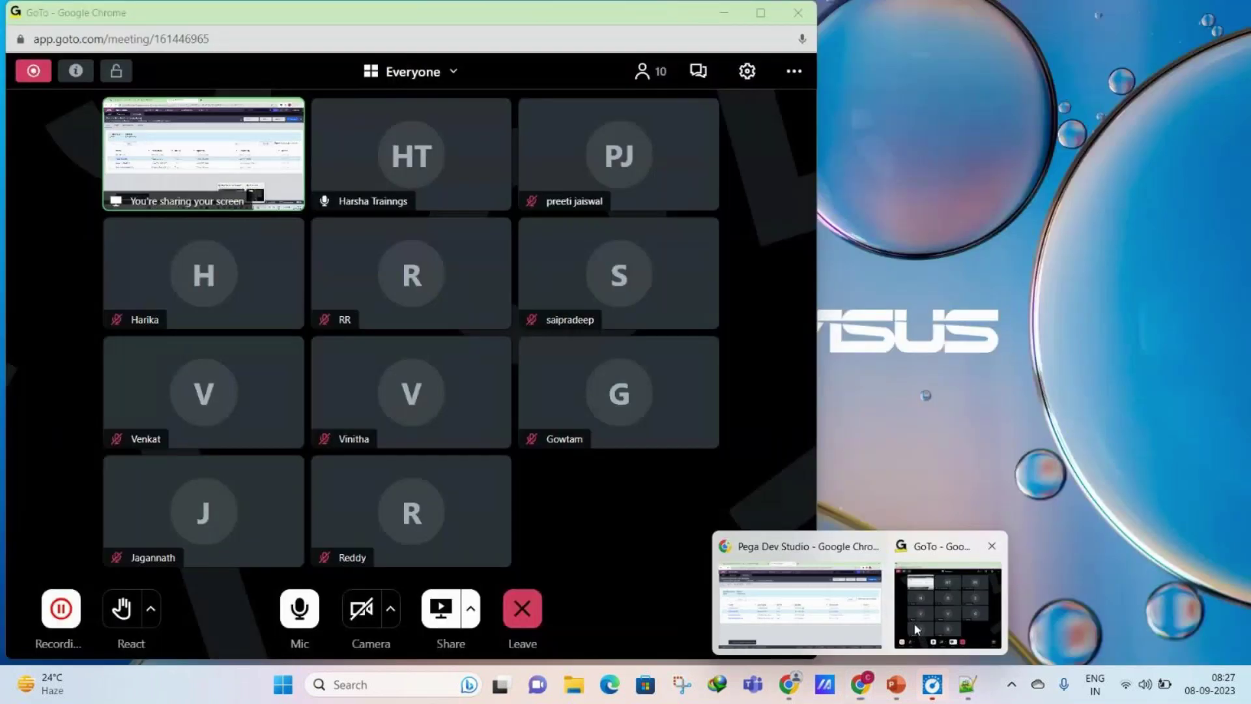
left_click(911, 586)
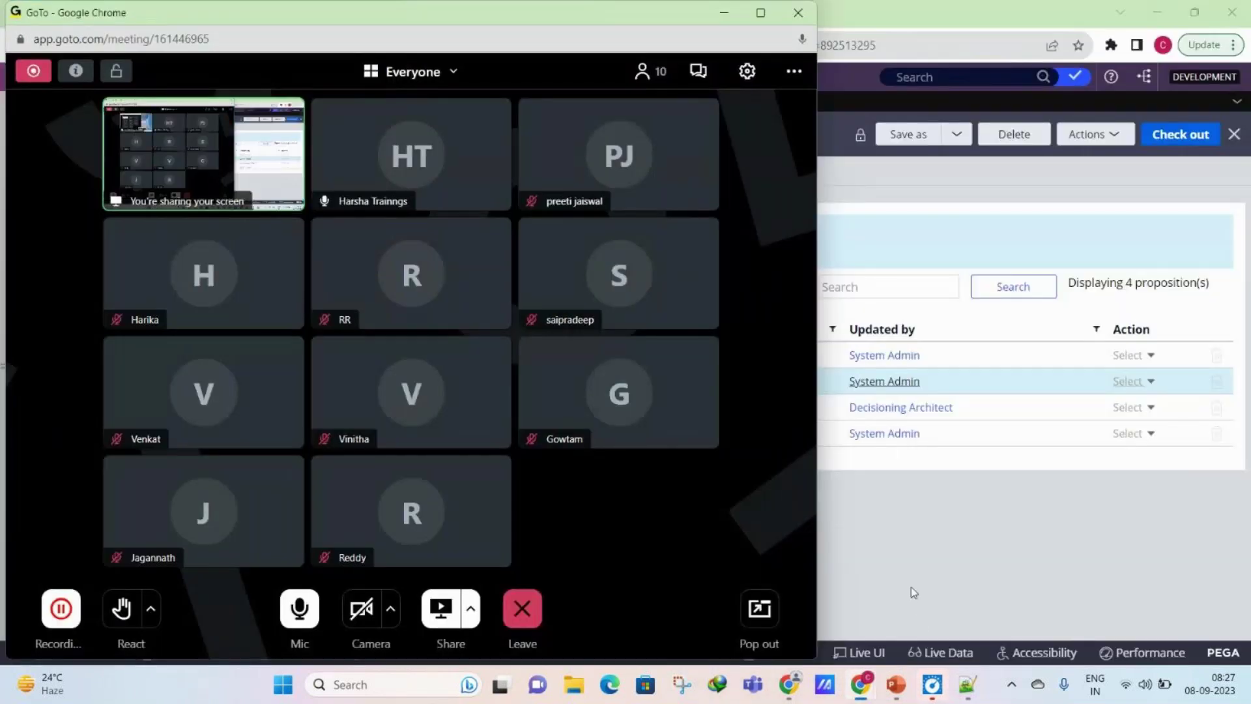
Step: Return to the proposition hierarchy, review the Credit cards group's decision data record and properties, and collapse the Grow issue
left_click(866, 538)
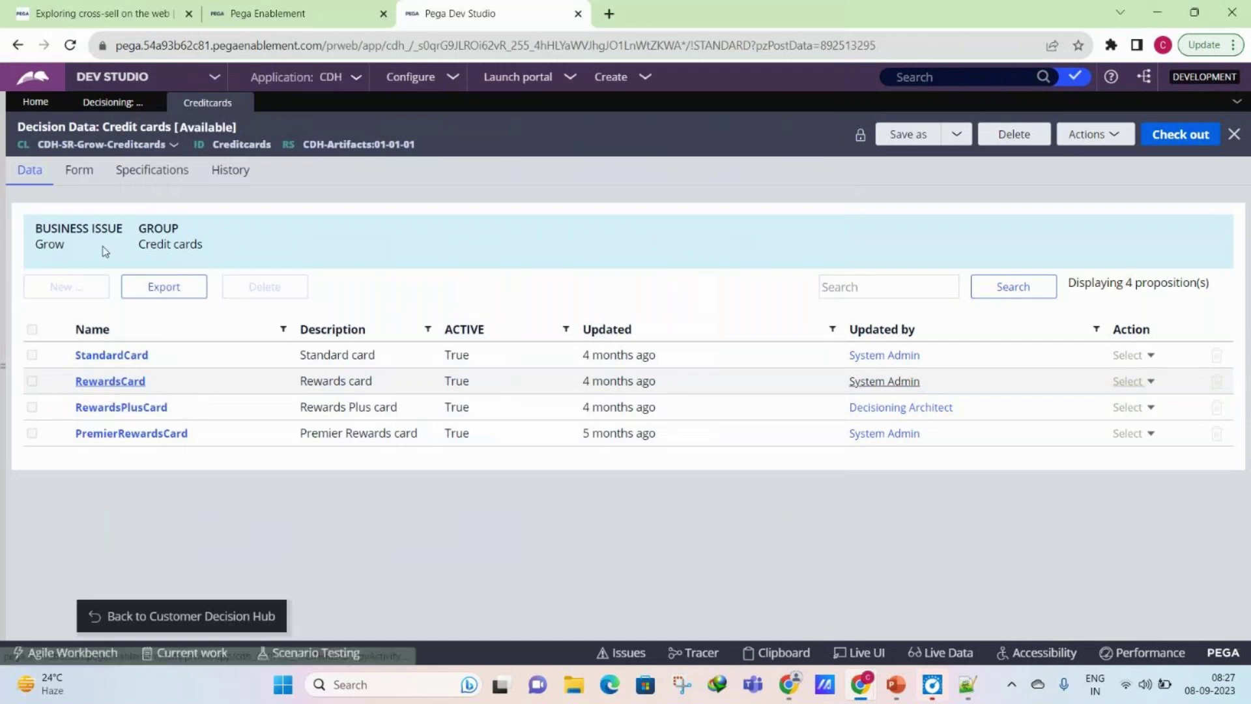
left_click(125, 107)
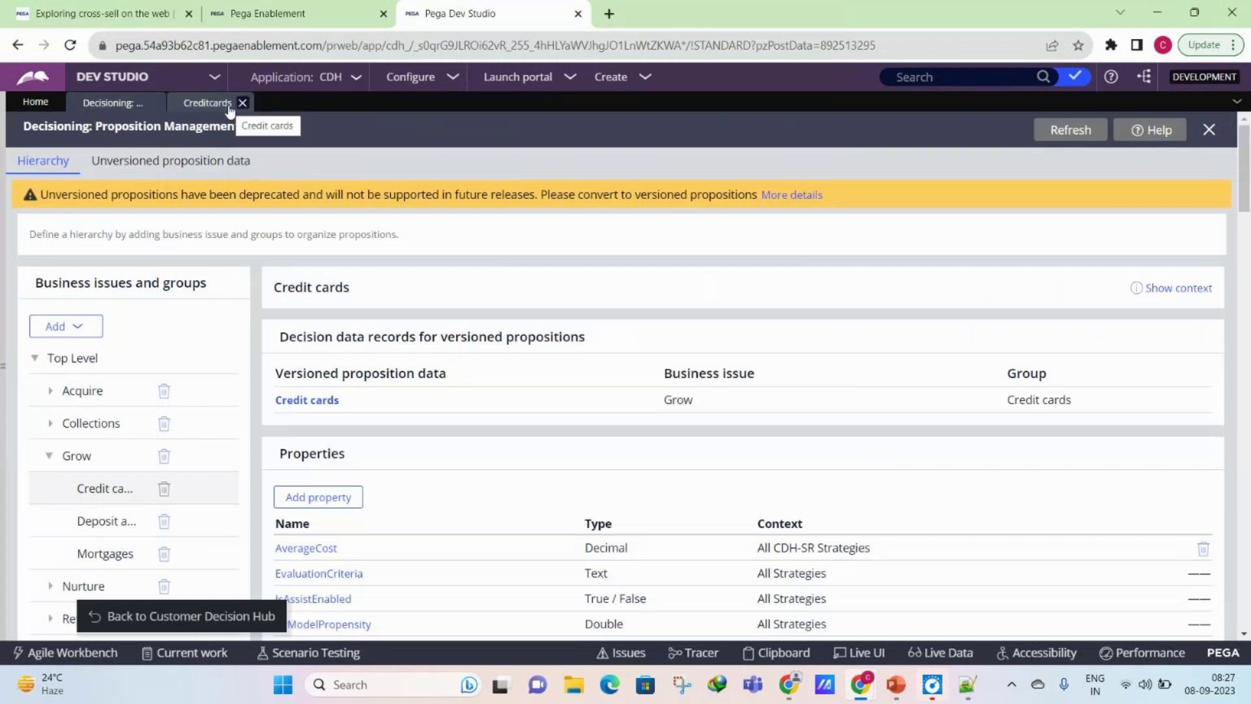
left_click(228, 107)
left_click(114, 102)
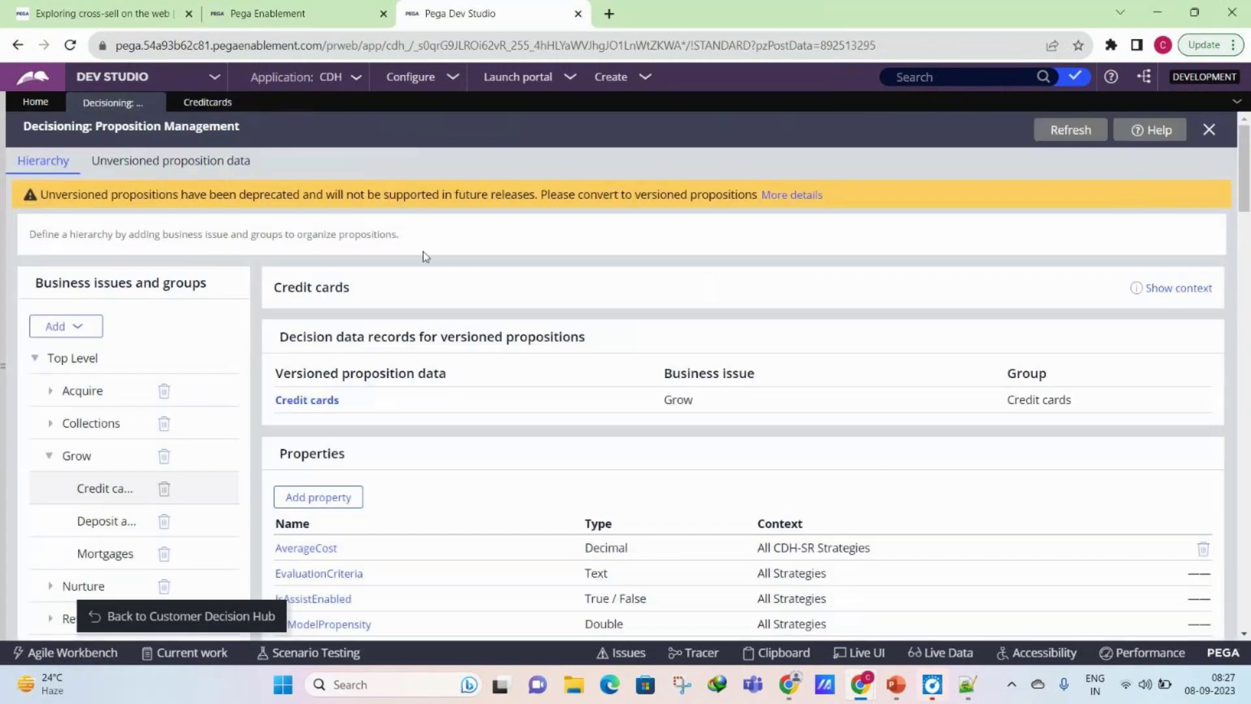
scroll(423, 251, "down", 6)
scroll(420, 254, "up", 4)
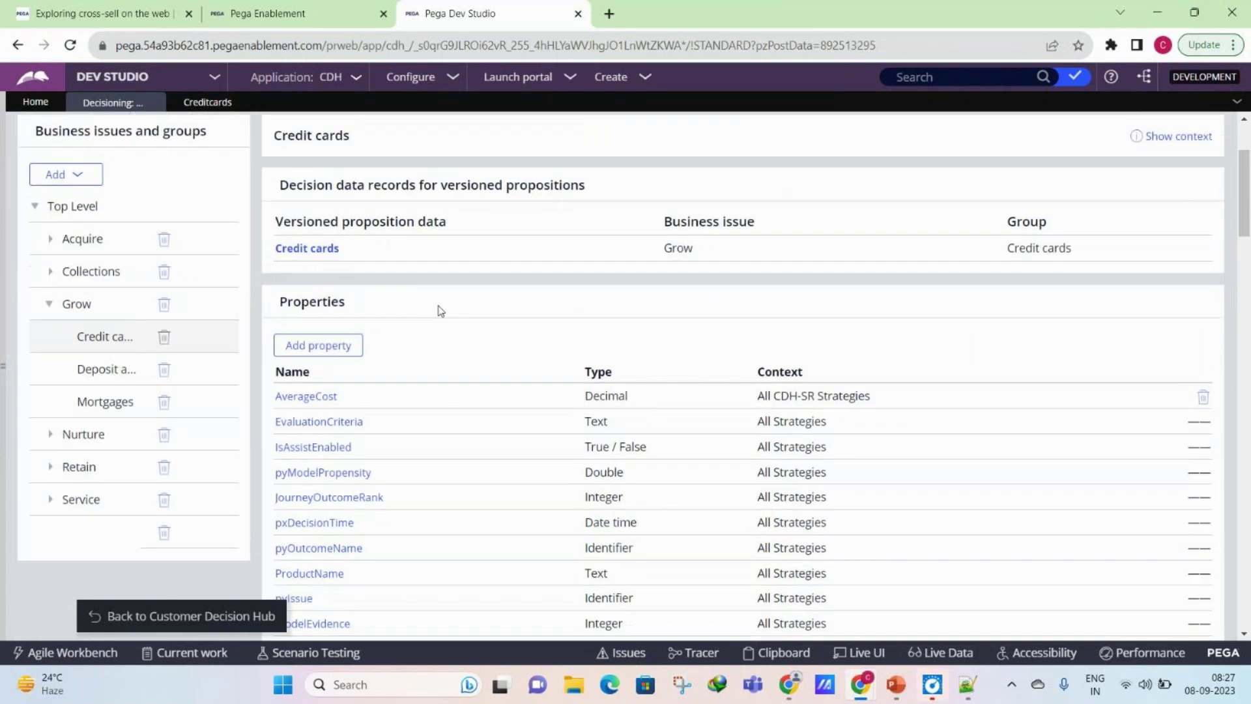
scroll(440, 311, "up", 3)
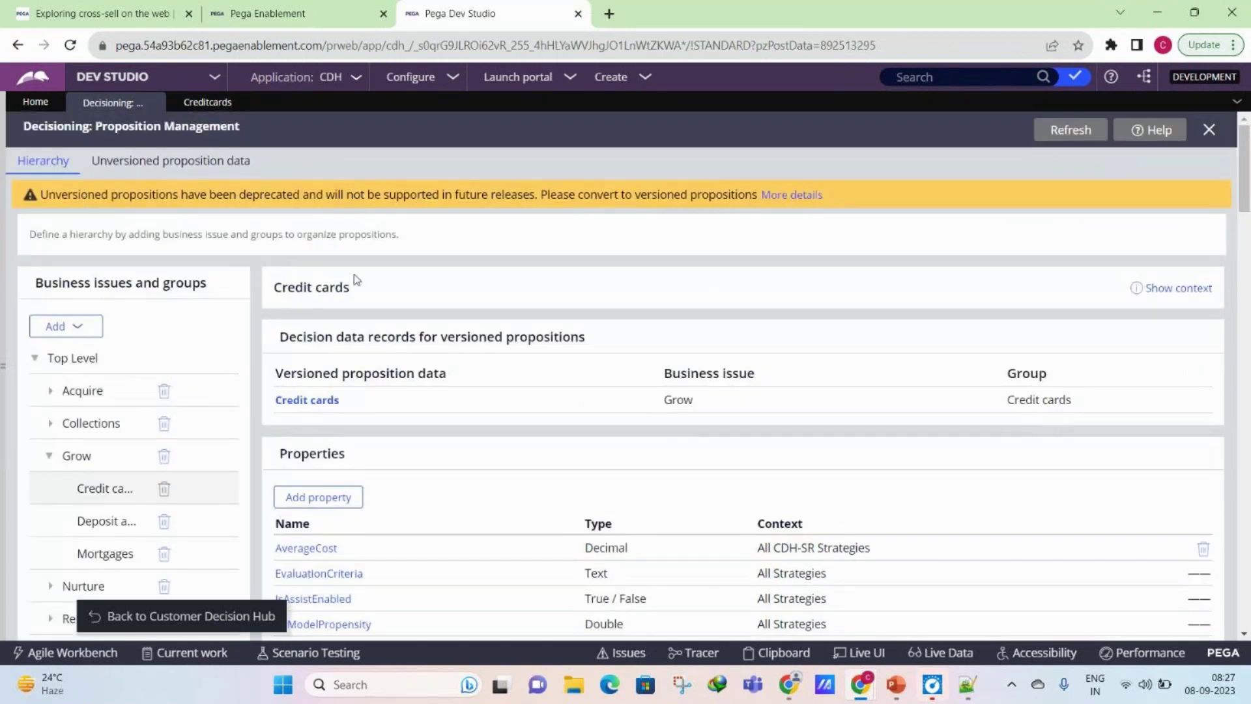
left_click(49, 456)
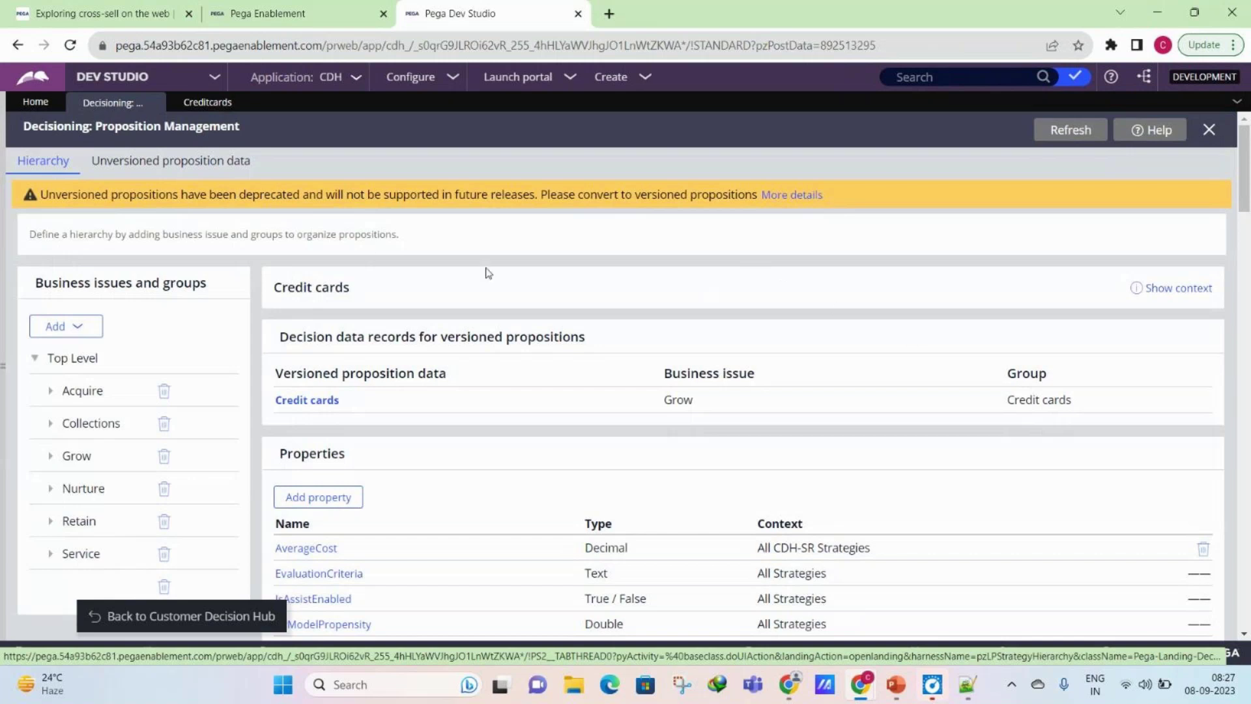
Step: Create a new business issue named SALES in the CDH-Rules ruleset
scroll(306, 243, "down", 1)
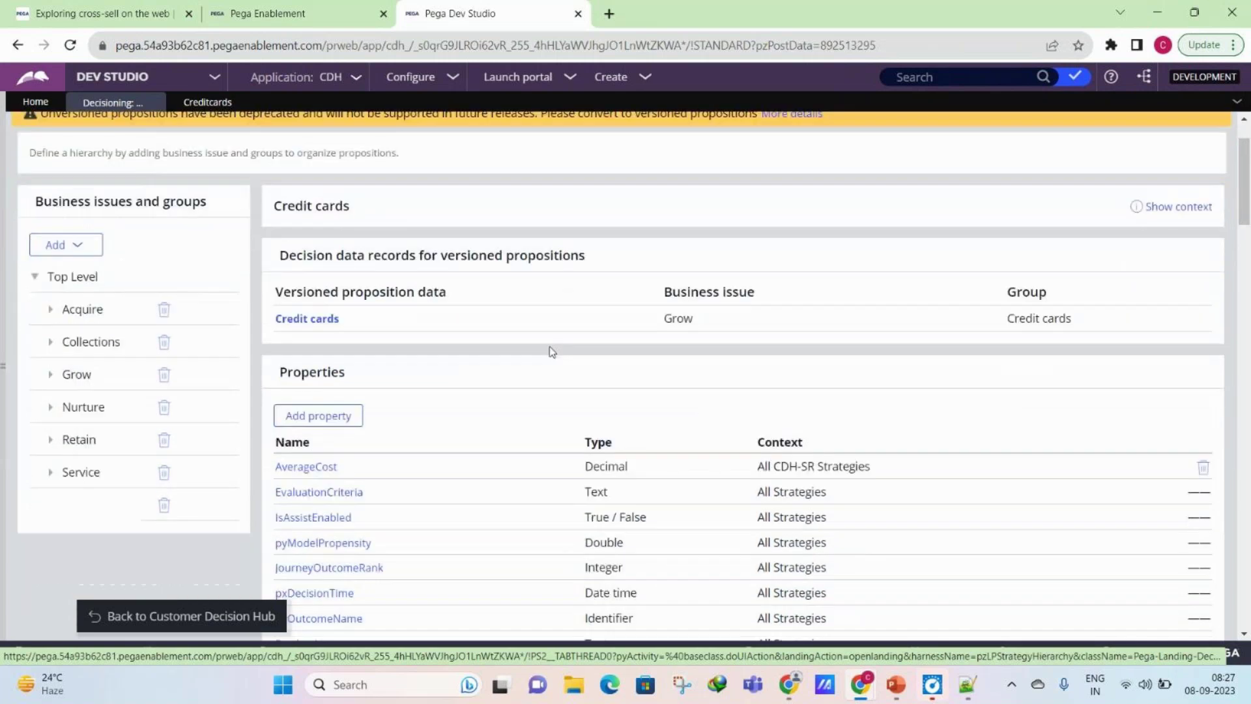
left_click(65, 245)
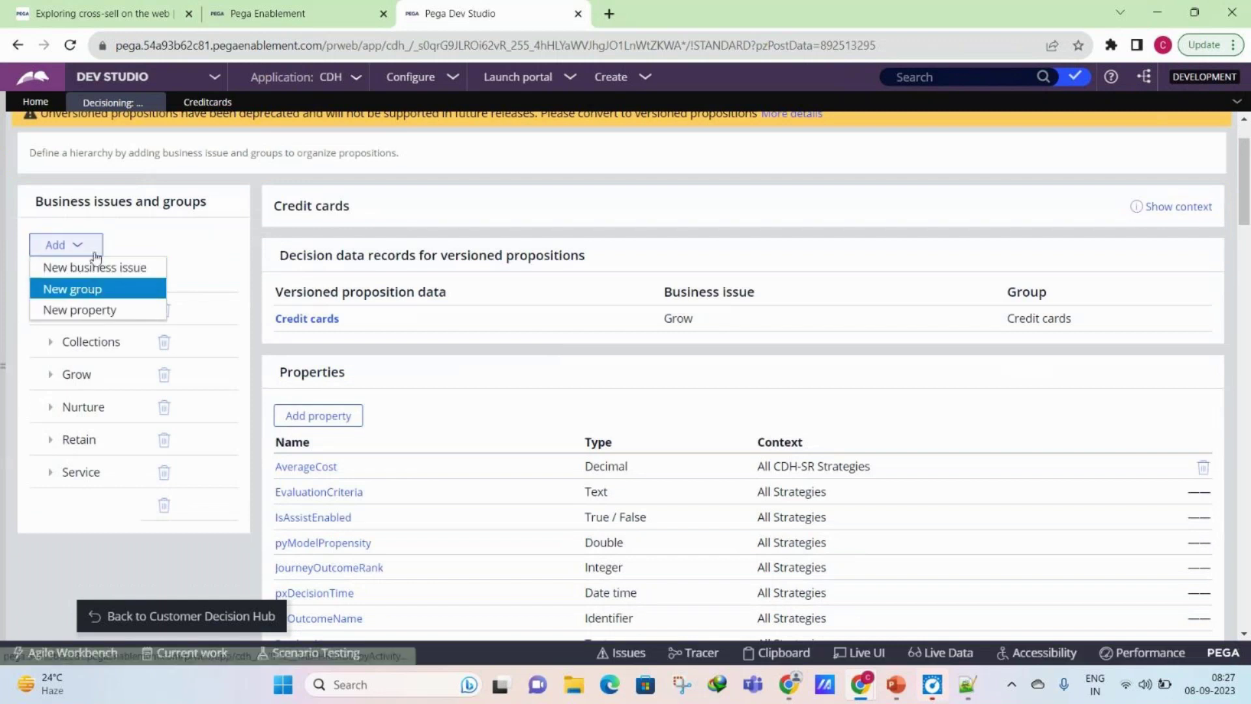
left_click(97, 268)
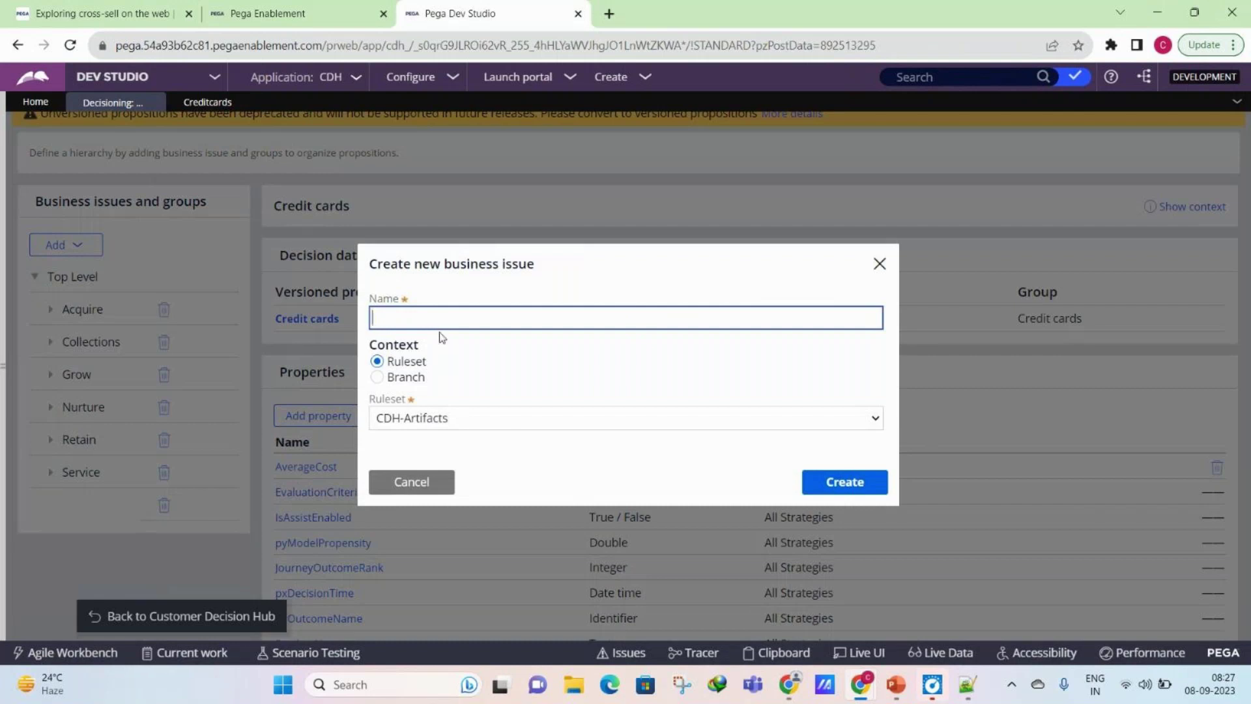
type("SALES")
left_click(470, 424)
left_click(470, 425)
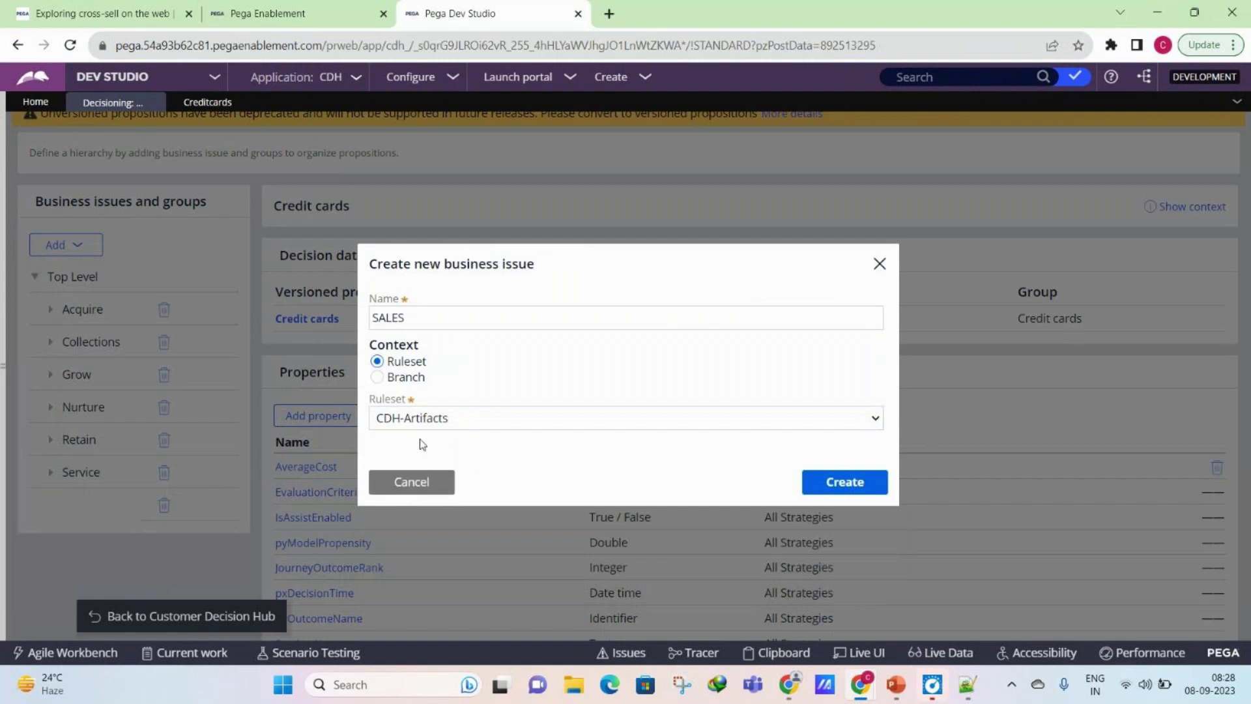
left_click(422, 420)
left_click(424, 472)
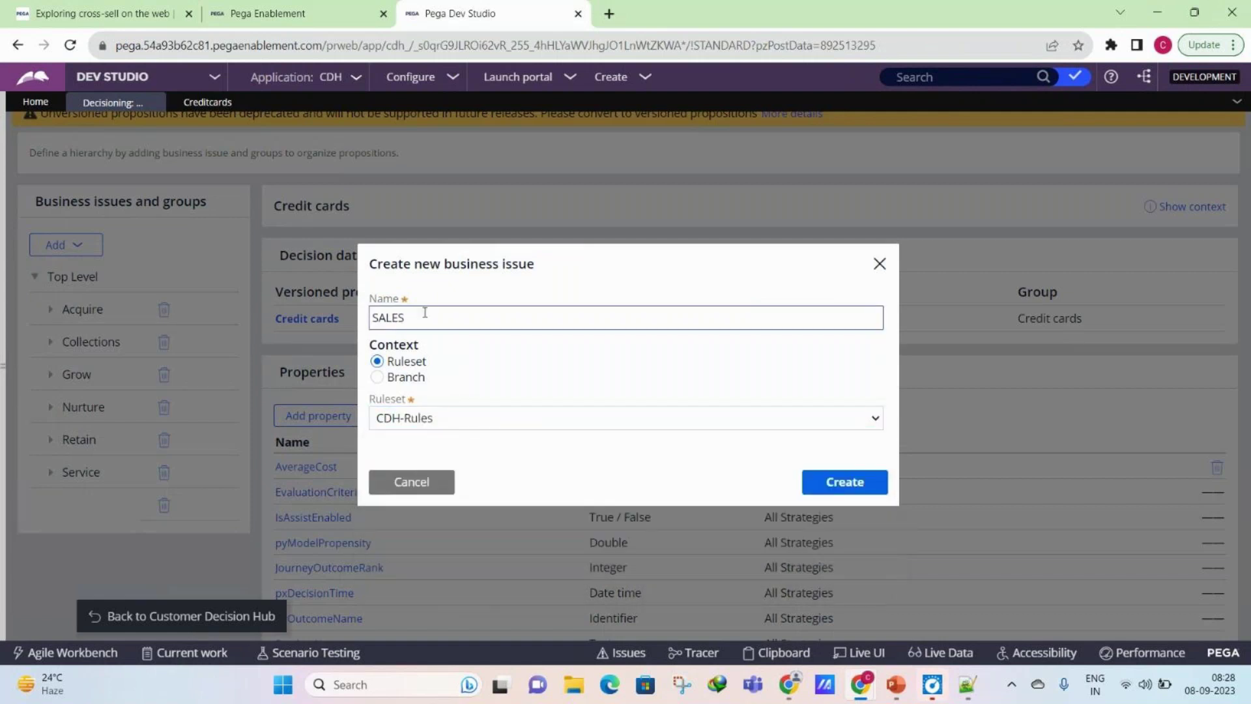
left_click(842, 488)
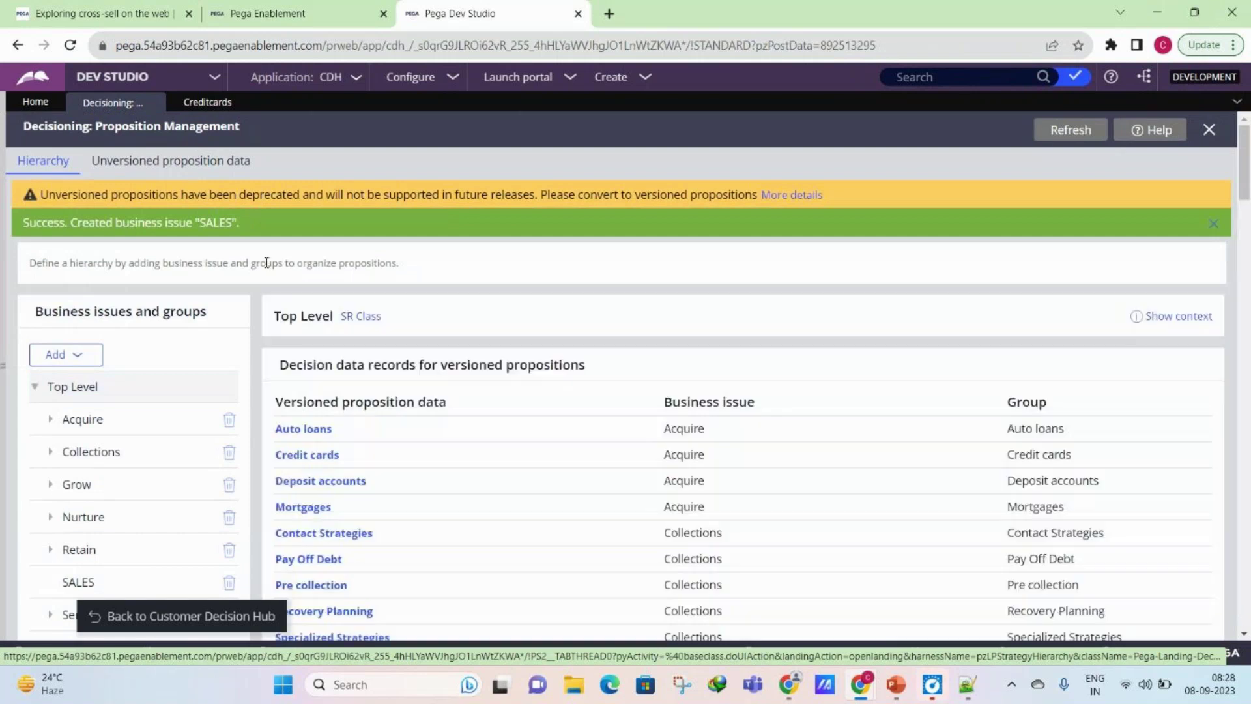
Step: Start a new group named MOBILE PHONES and assign it to the SALES business issue
scroll(259, 258, "down", 1)
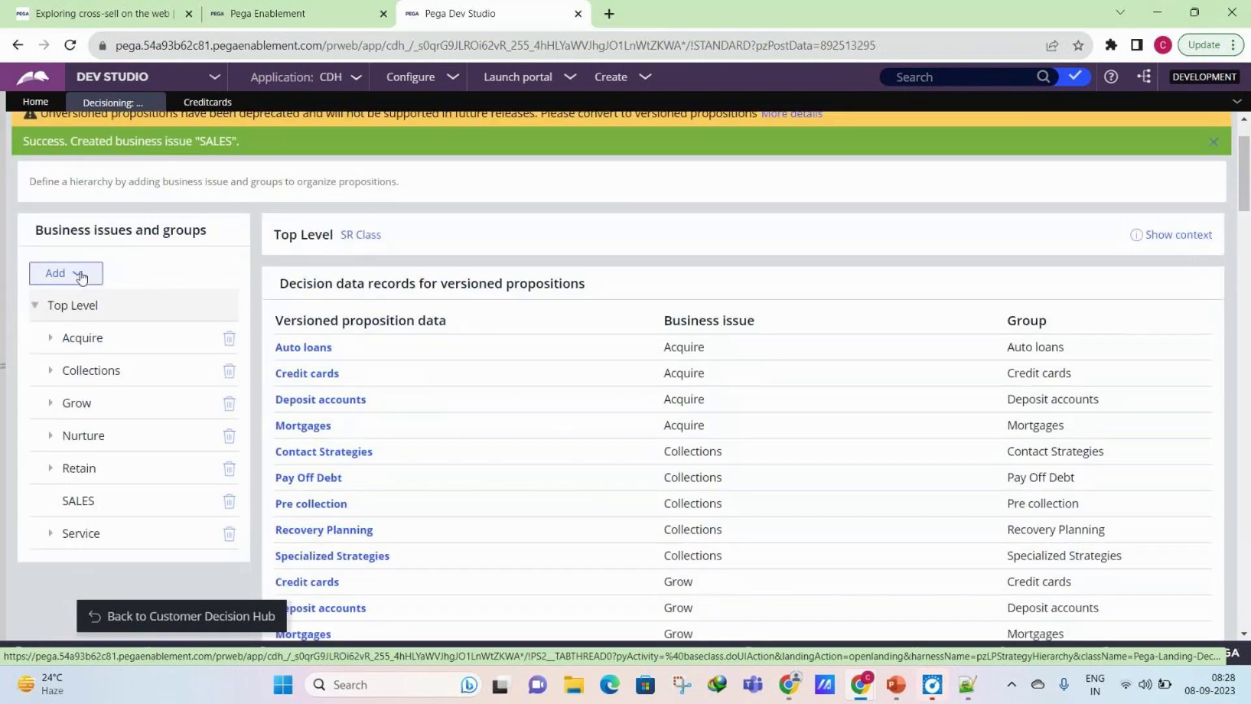
left_click(80, 276)
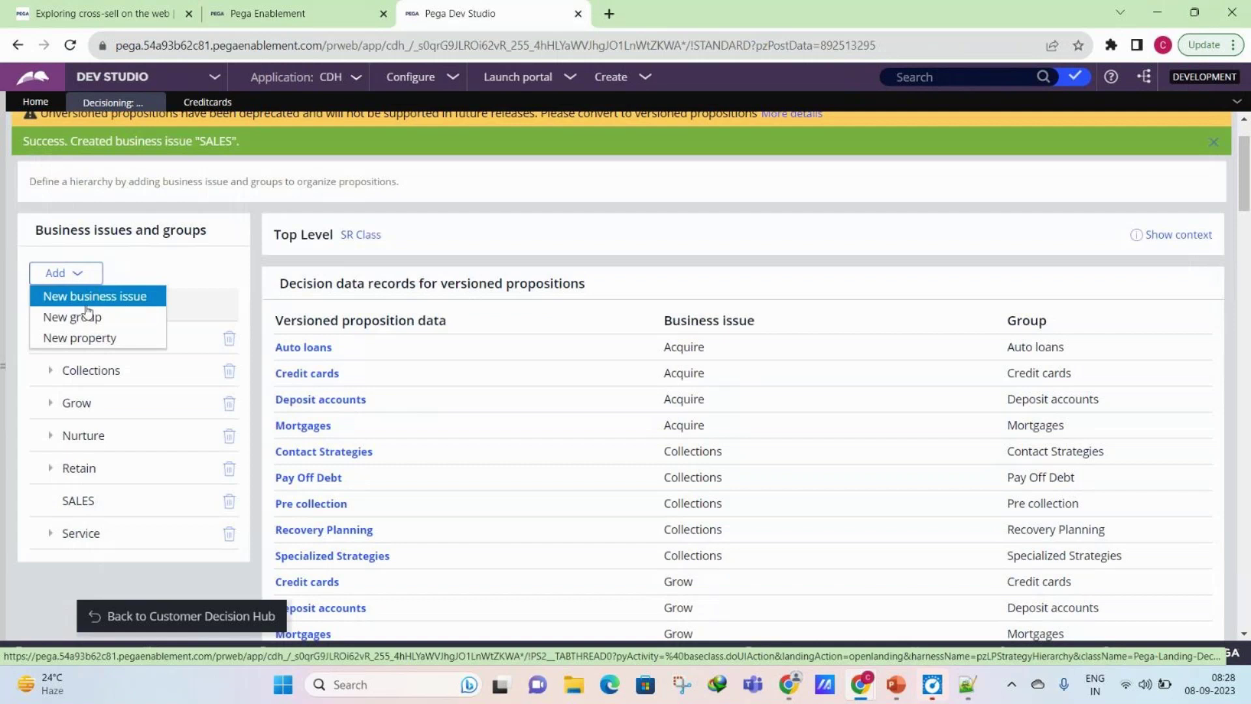
left_click(84, 318)
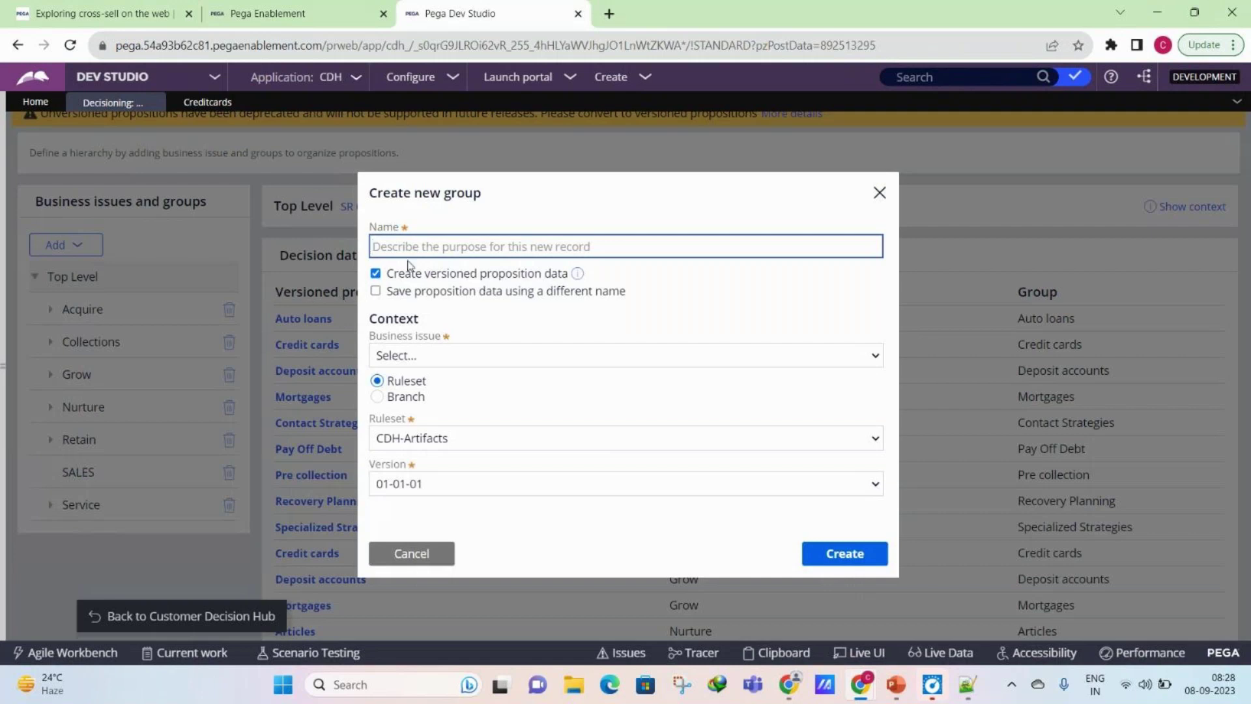
type("M")
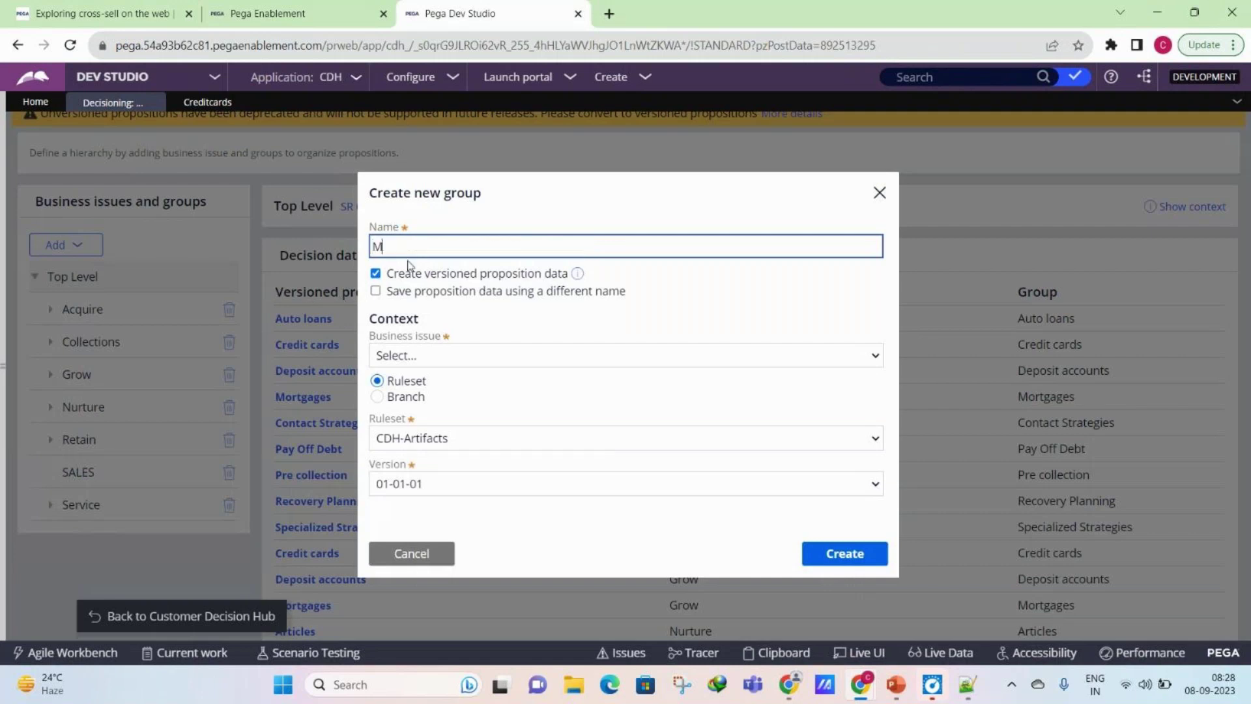
type("OBILE PHONES")
left_click(466, 352)
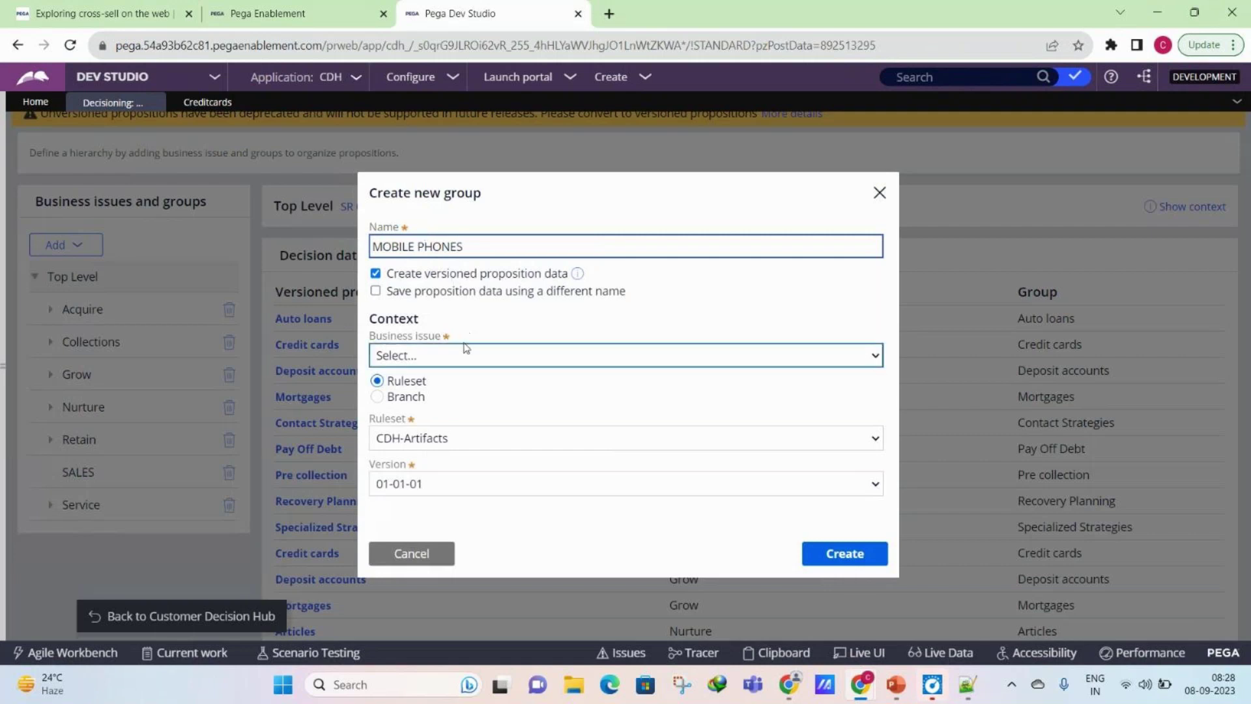
left_click(433, 369)
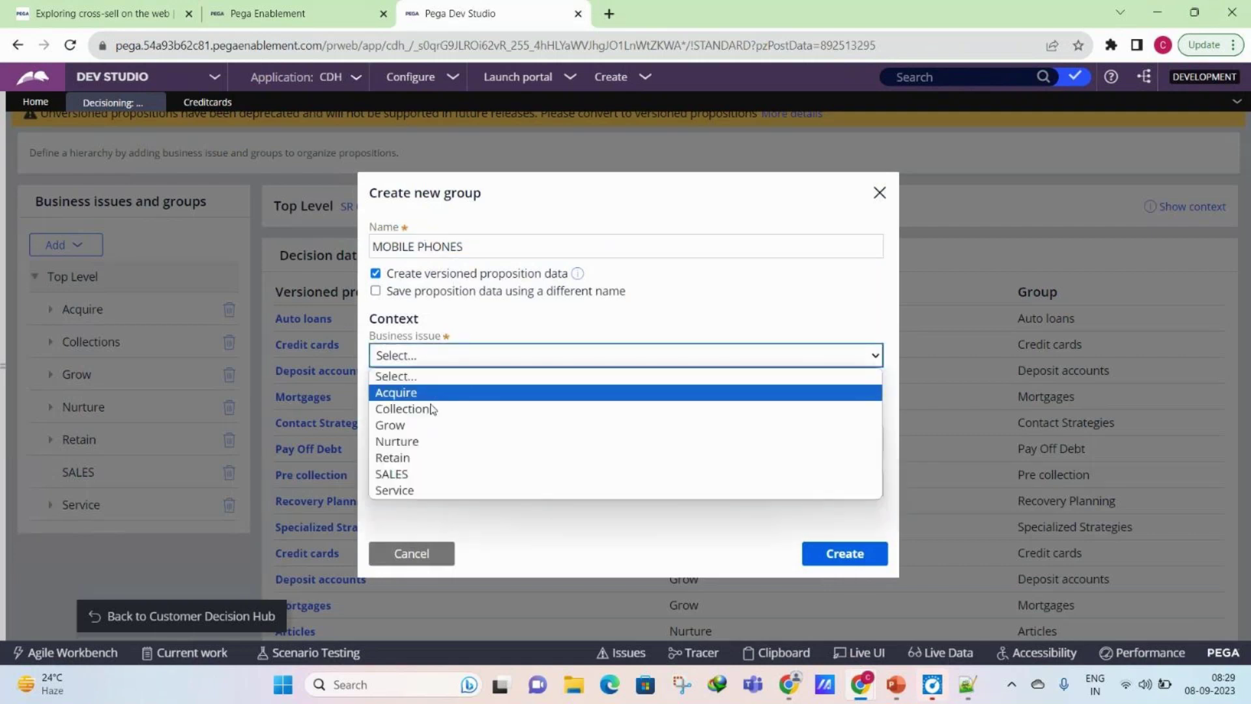
left_click(425, 472)
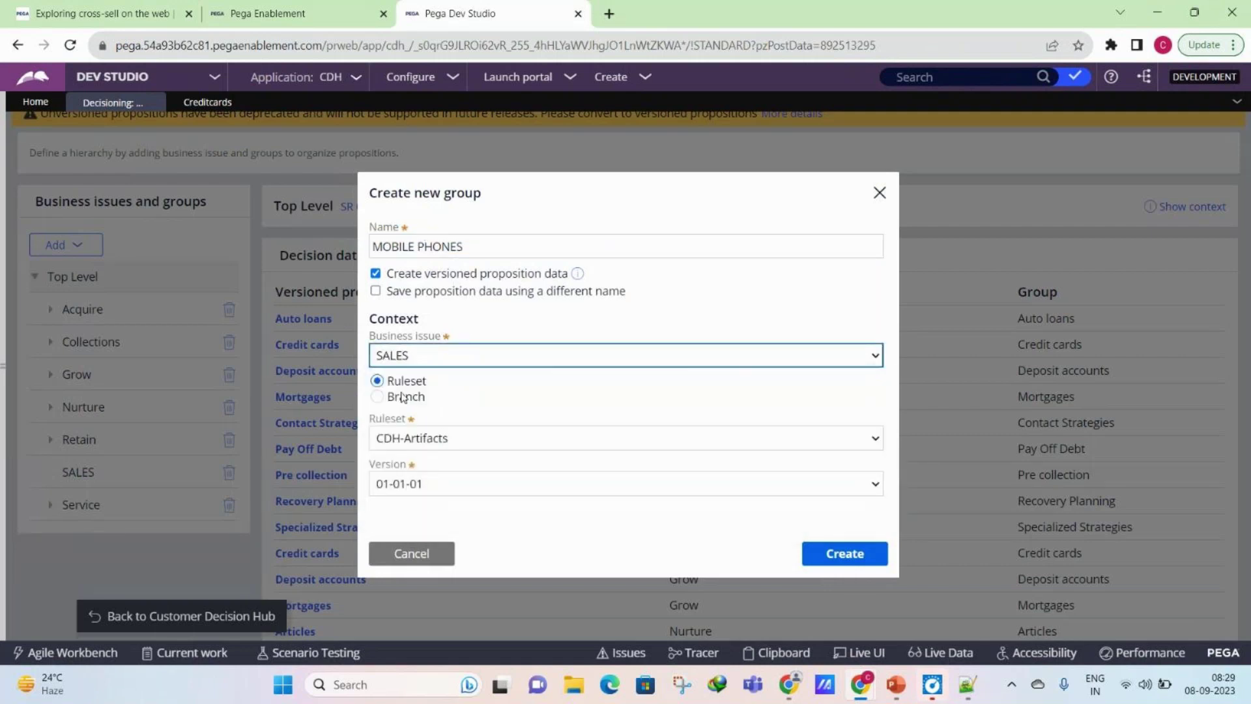
Step: Set the MOBILE PHONES group's ruleset to CDH-Rules and create the group with versioned proposition data
left_click(436, 439)
left_click(422, 476)
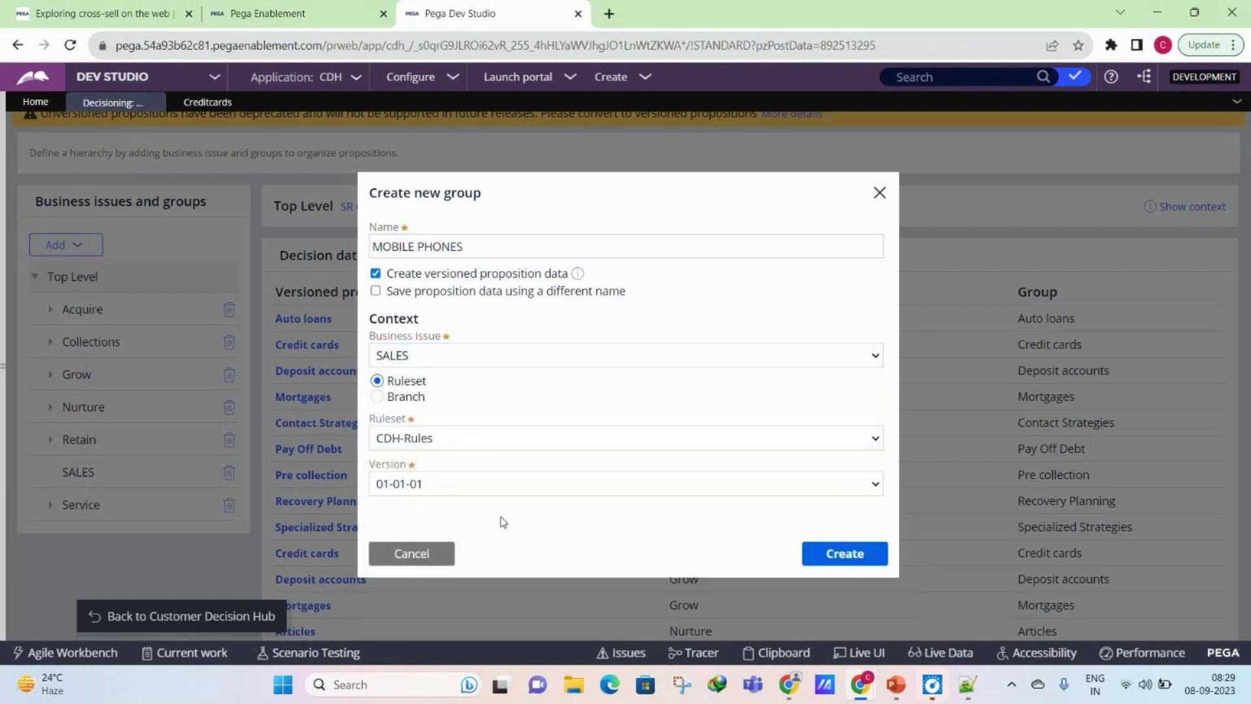
left_click(417, 436)
left_click(417, 435)
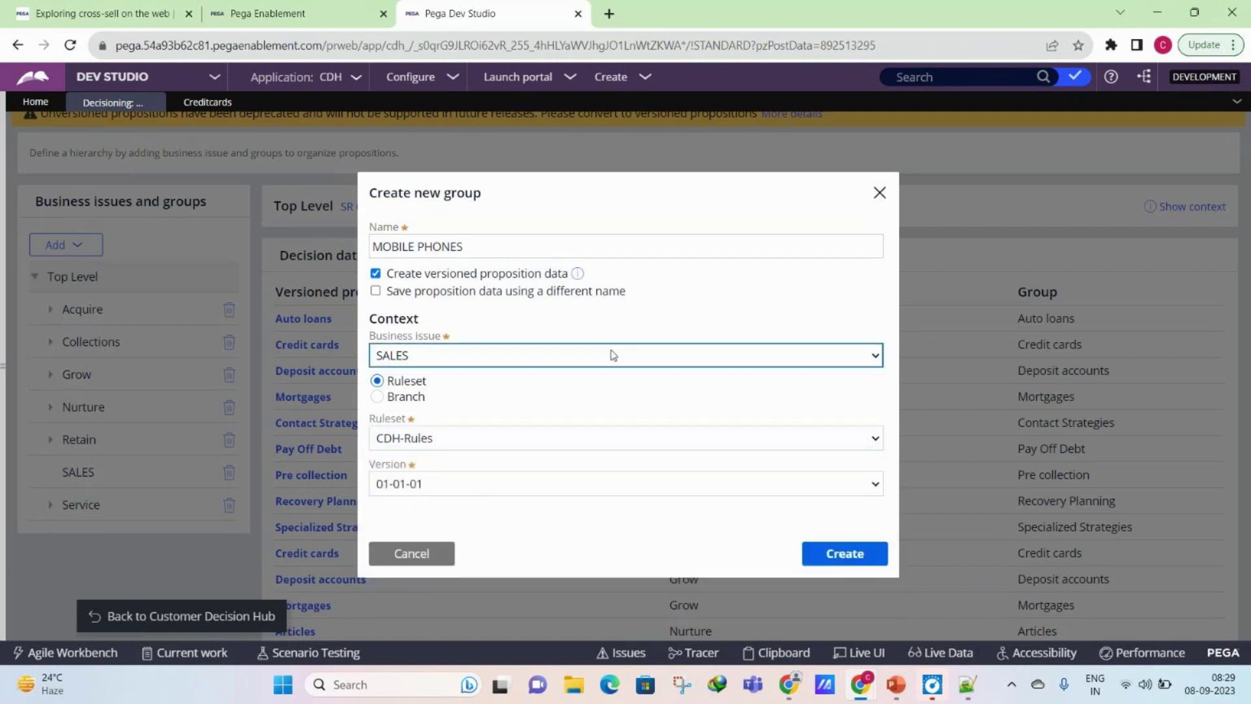
left_click(857, 555)
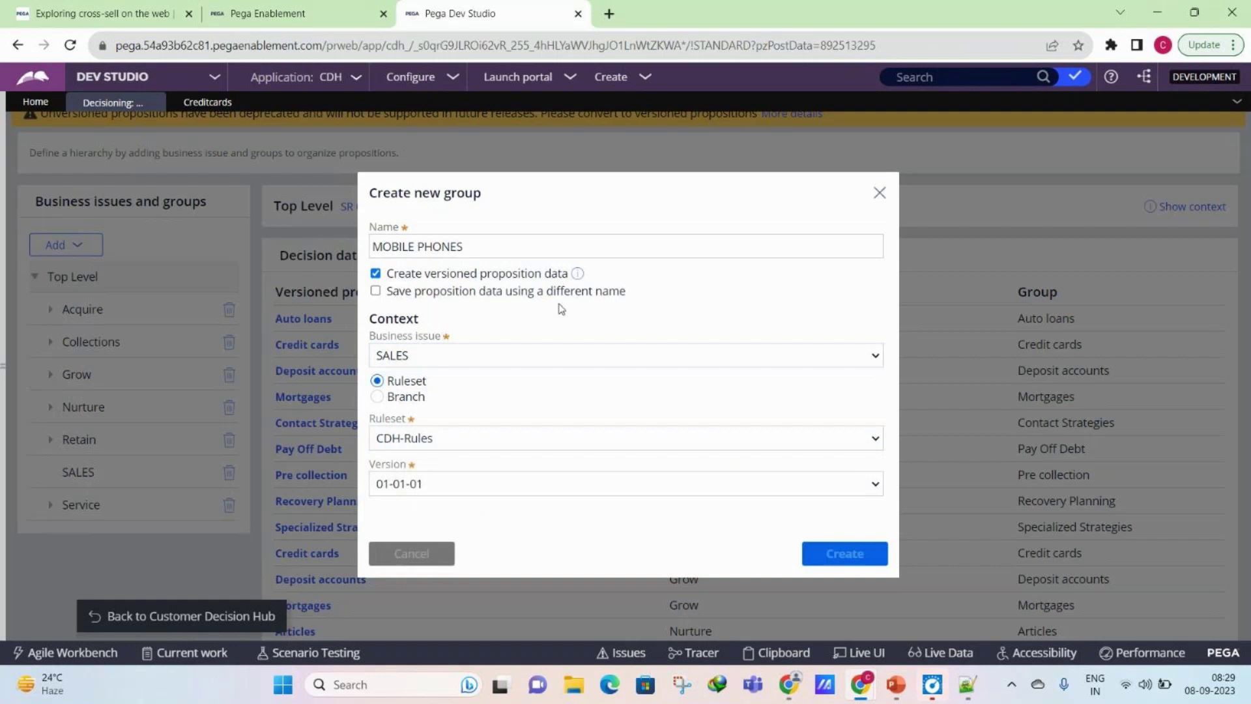
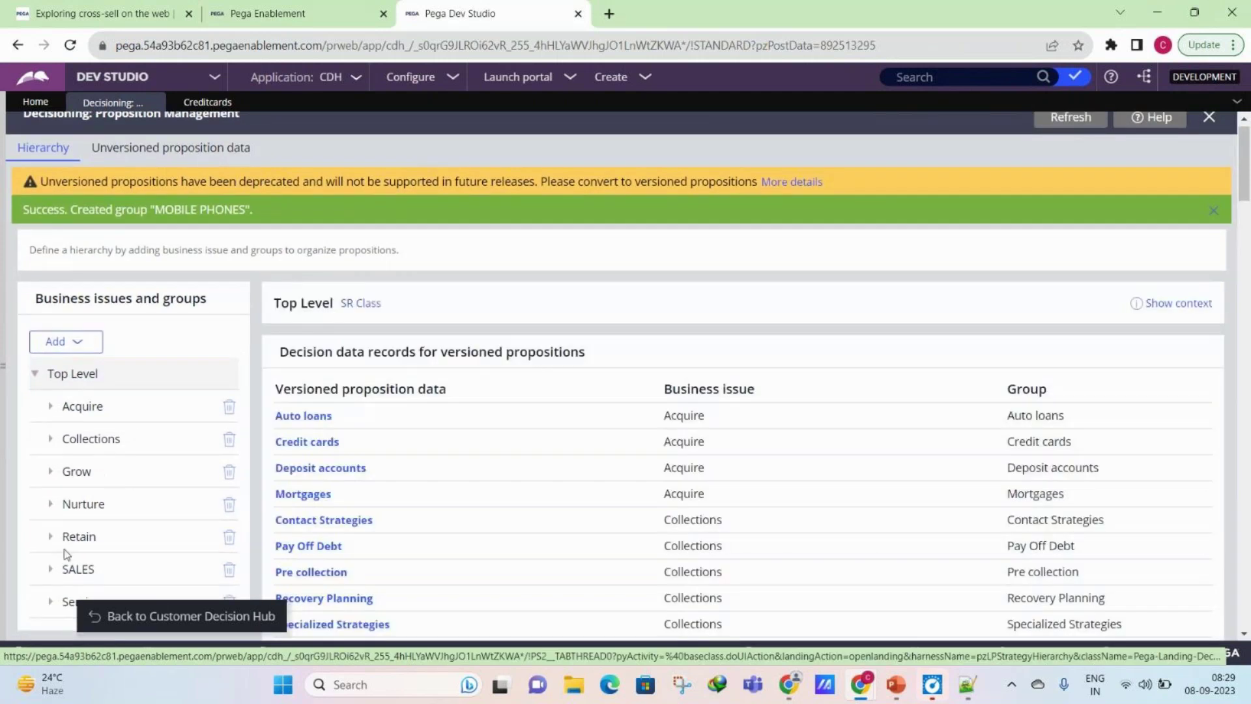
Step: Expand the SALES issue in the hierarchy and view its MOBILE PHONES group
scroll(363, 332, "down", 3)
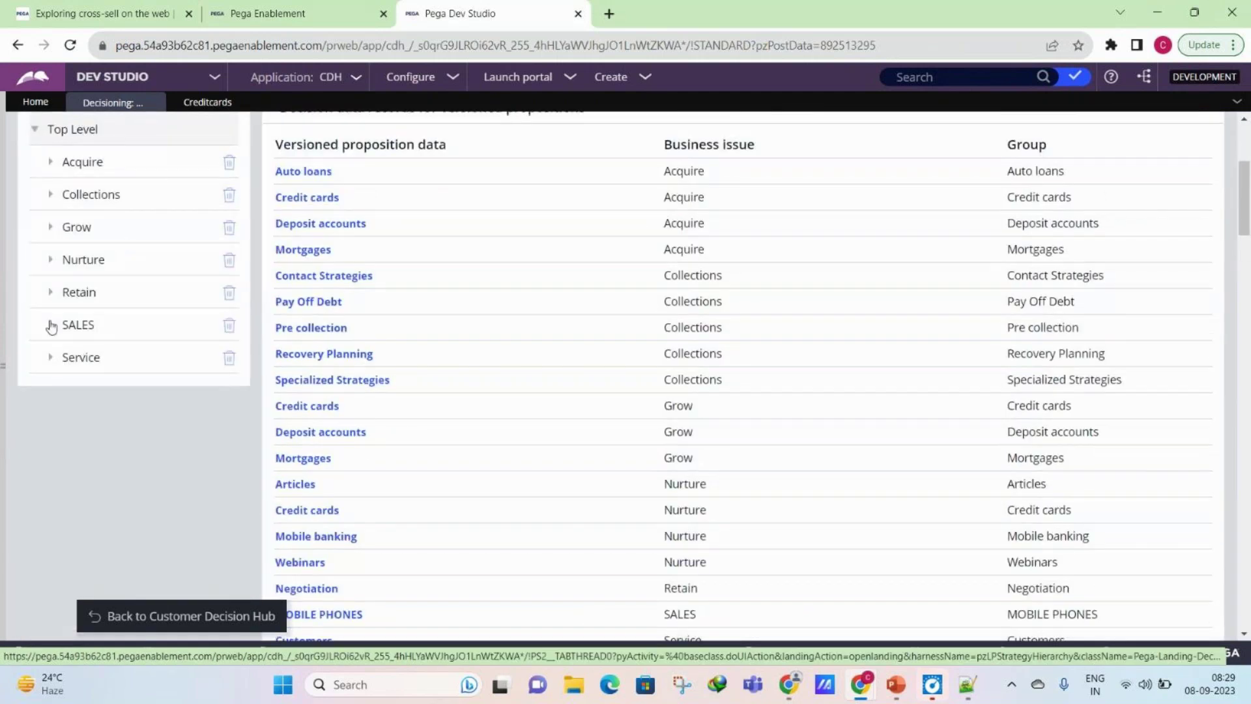
left_click(50, 326)
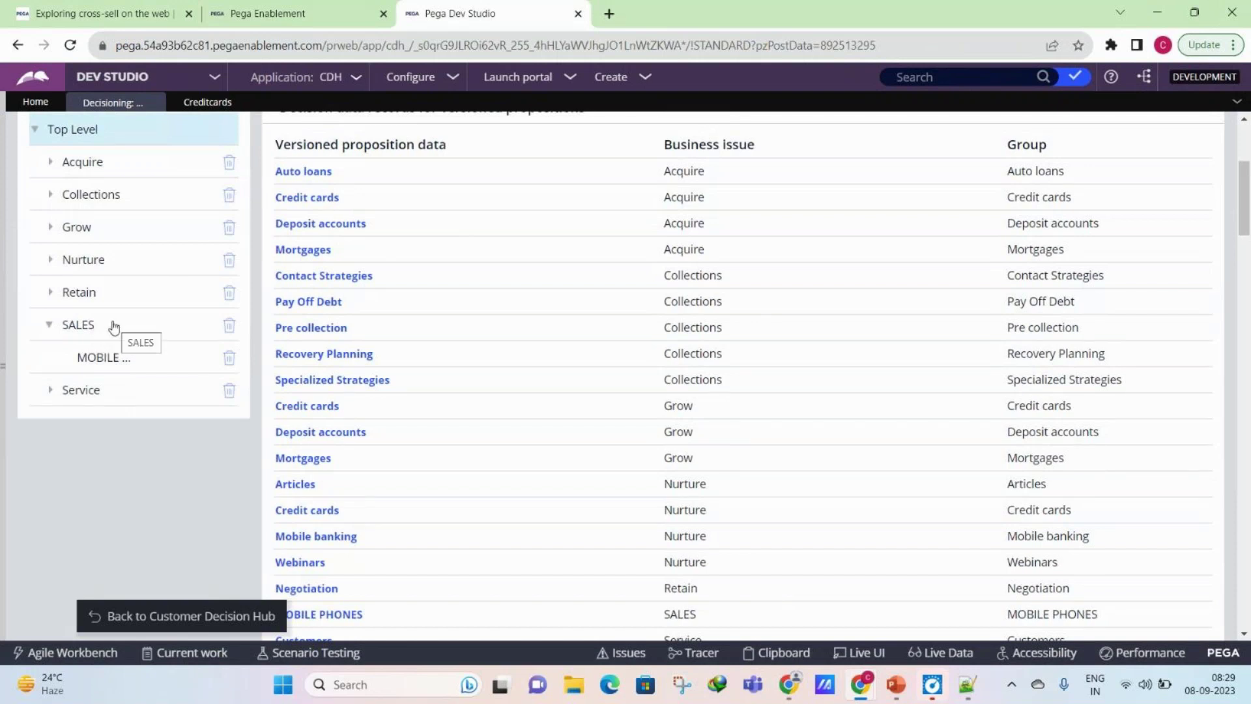
left_click(112, 360)
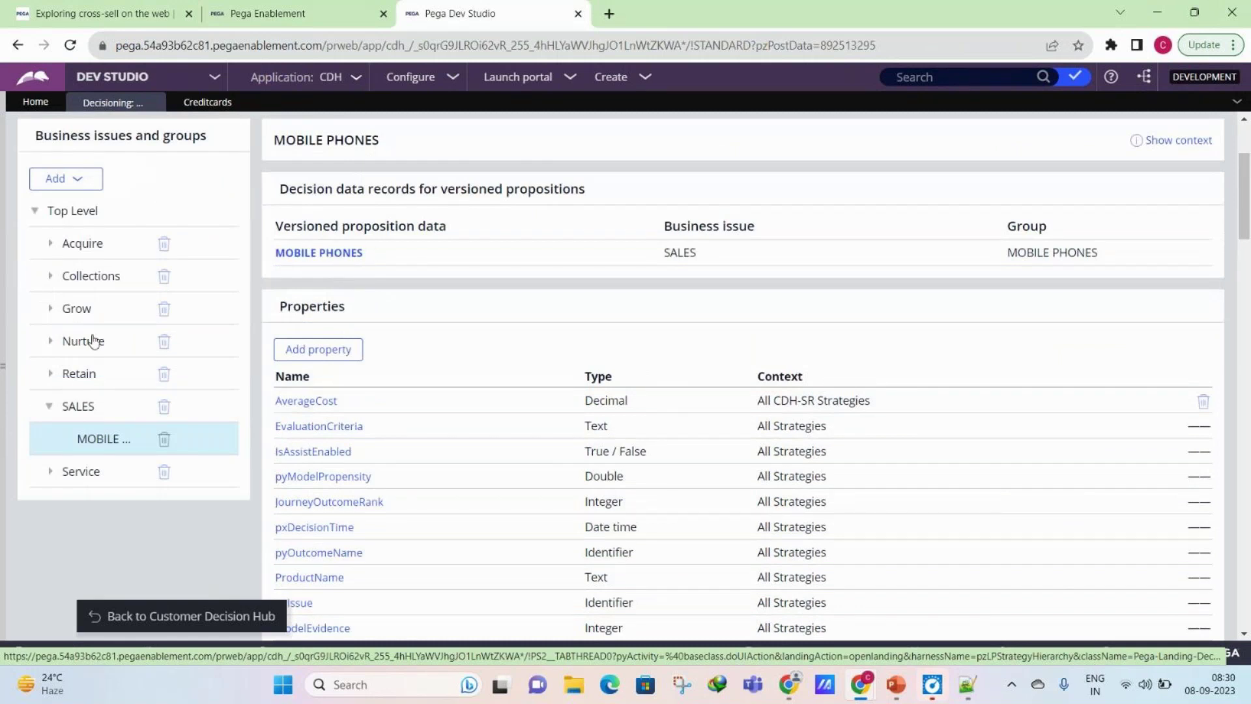
Step: Create a second group named LAPTOPS under the SALES issue, using the CDH-Rules ruleset and versioned proposition data
left_click(77, 180)
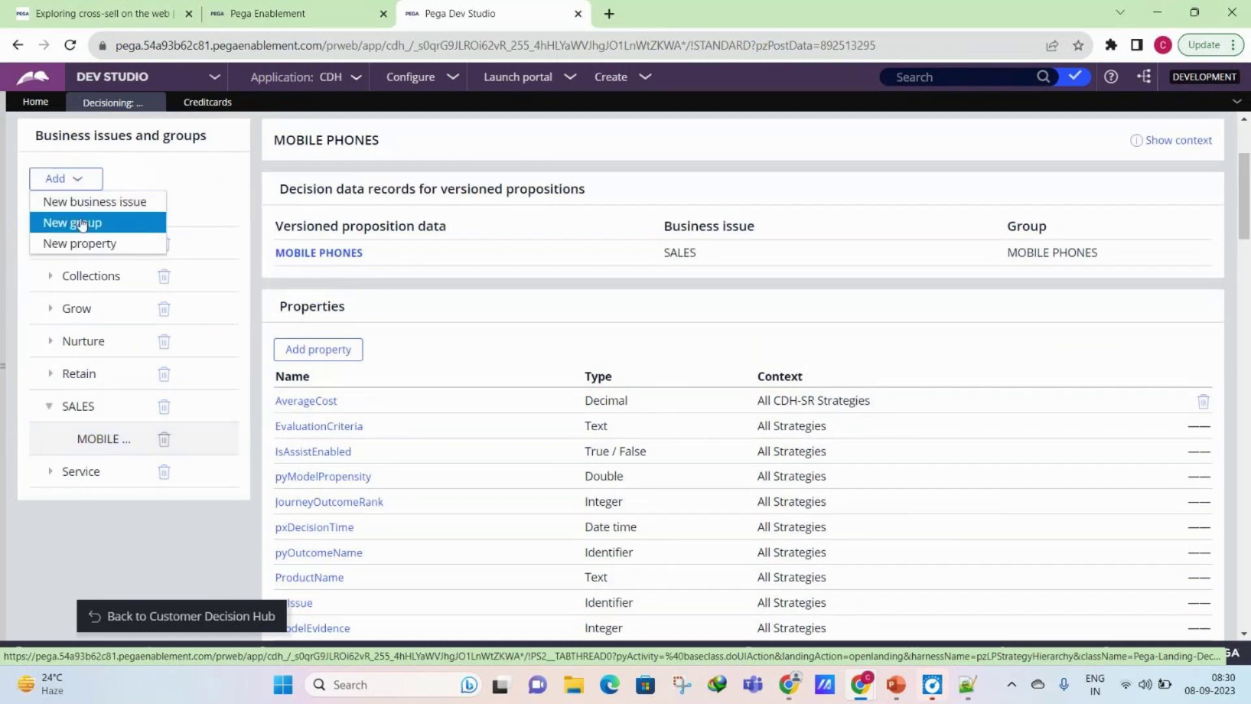
left_click(81, 223)
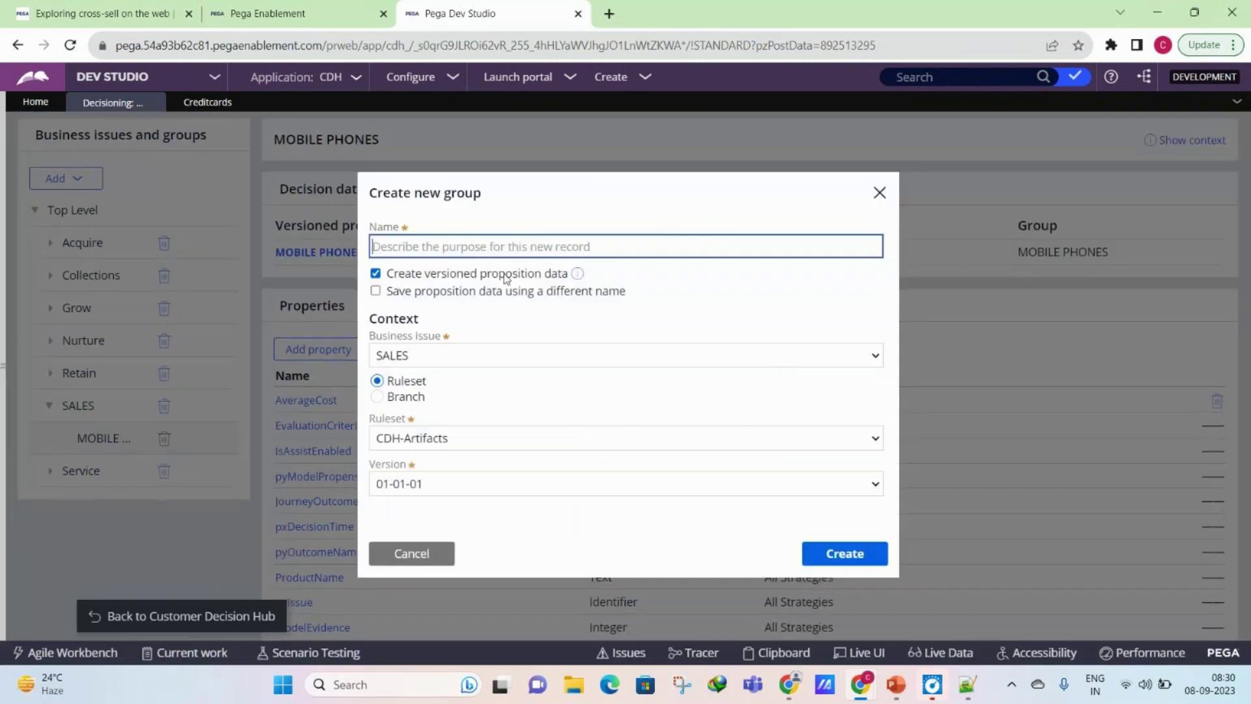
type("LAPTOPS")
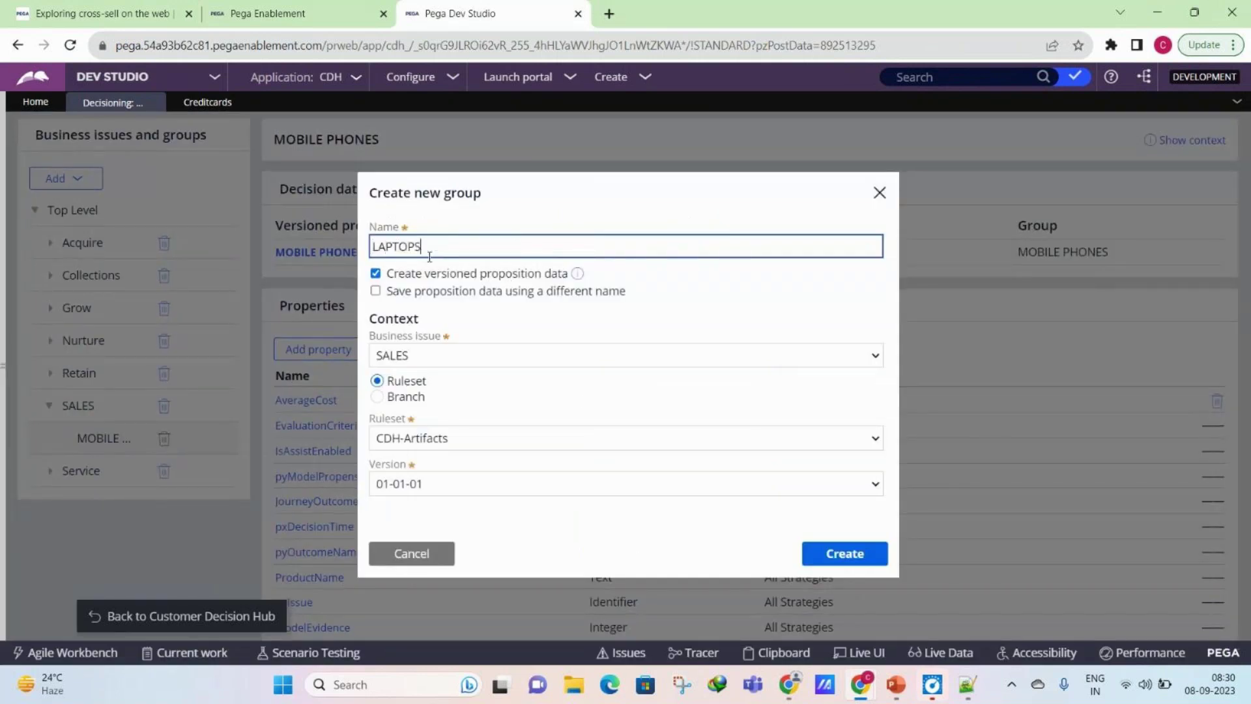
left_click(508, 438)
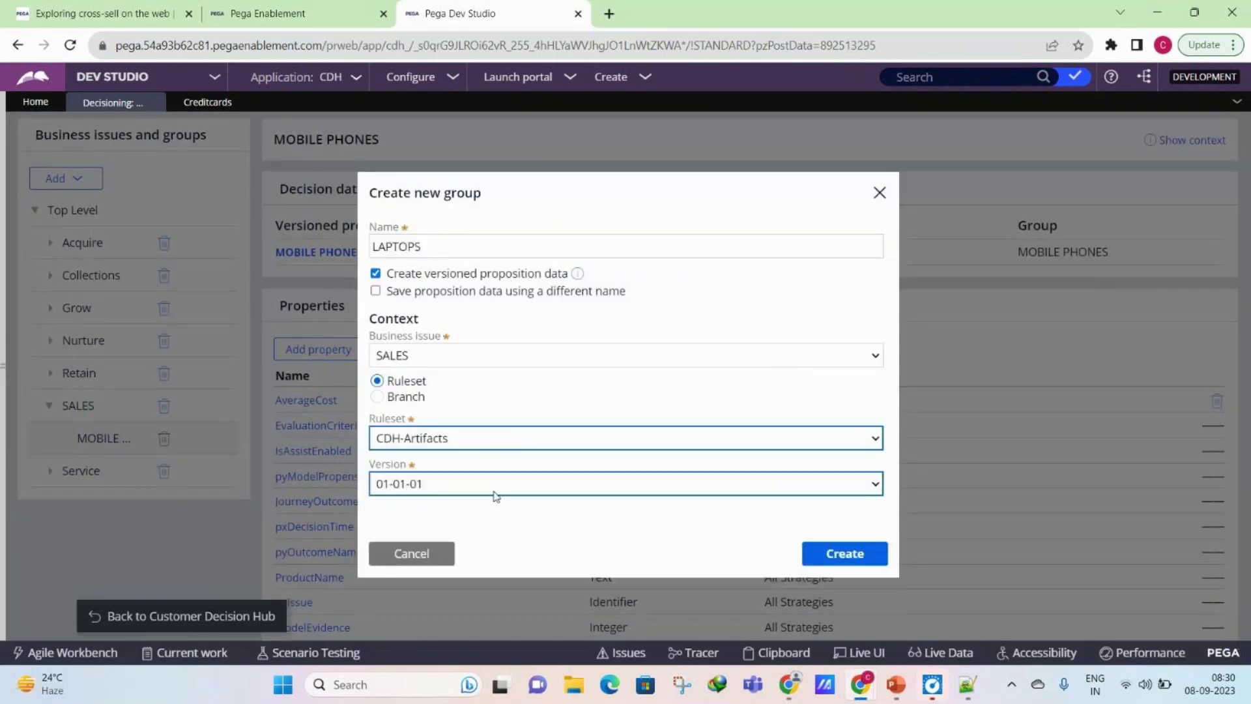
left_click(454, 443)
left_click(448, 492)
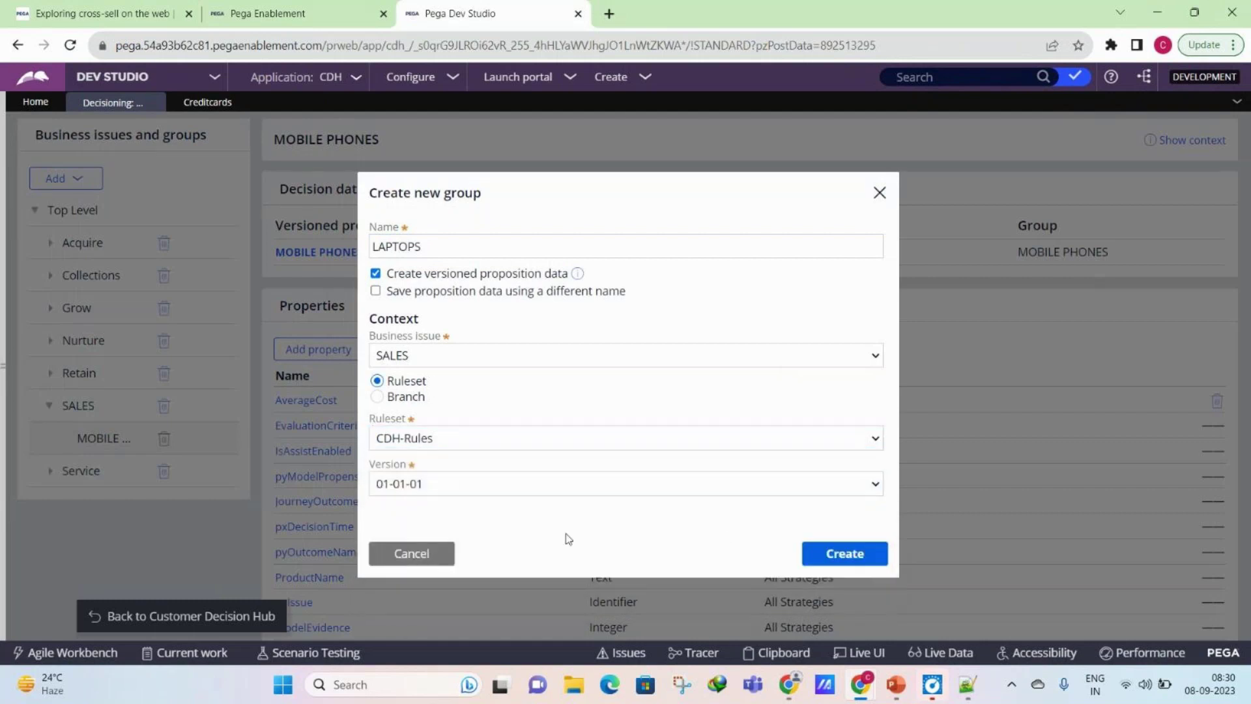
left_click(839, 559)
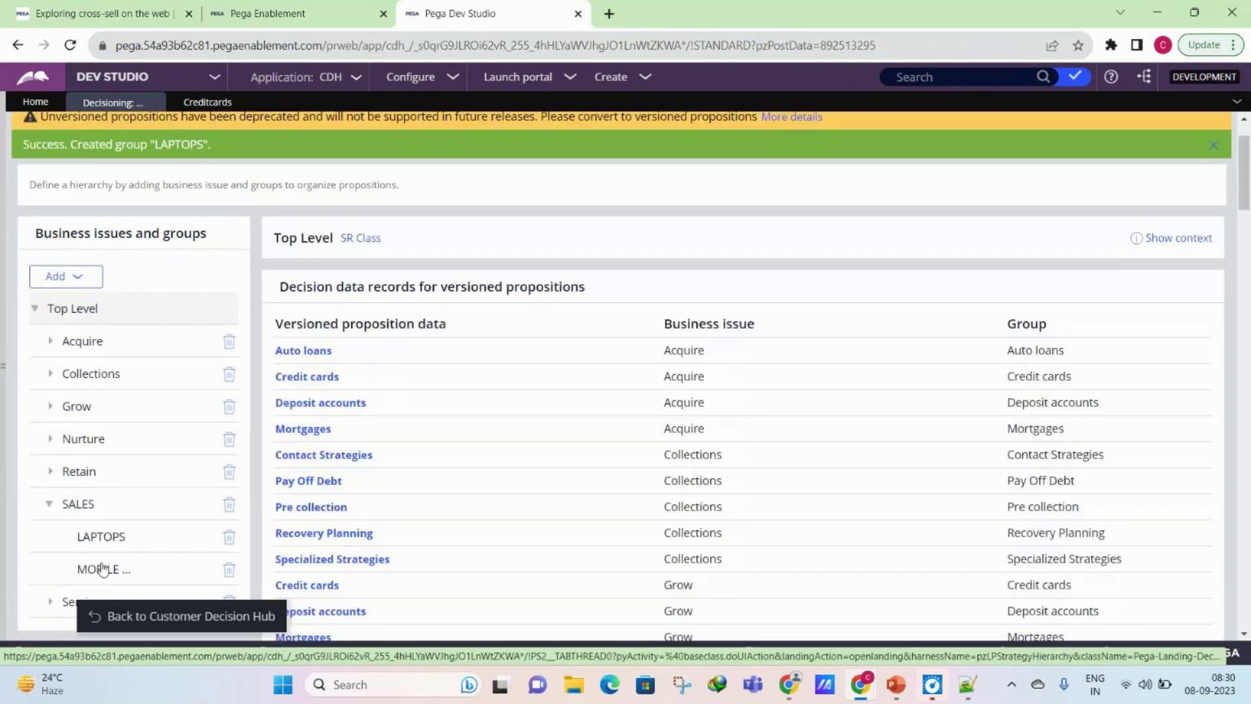
Step: View the LAPTOPS group's decision data record and properties, and select its parent SALES issue
left_click(94, 548)
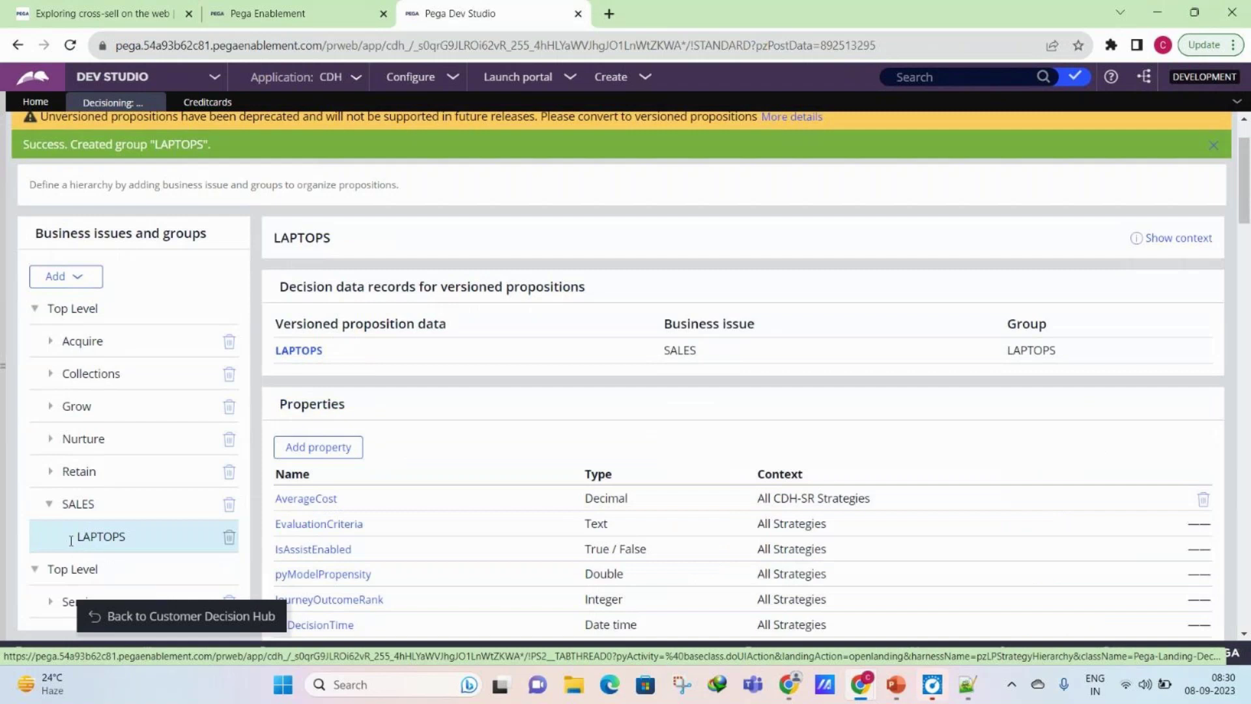
scroll(202, 502, "down", 3)
scroll(78, 436, "up", 2)
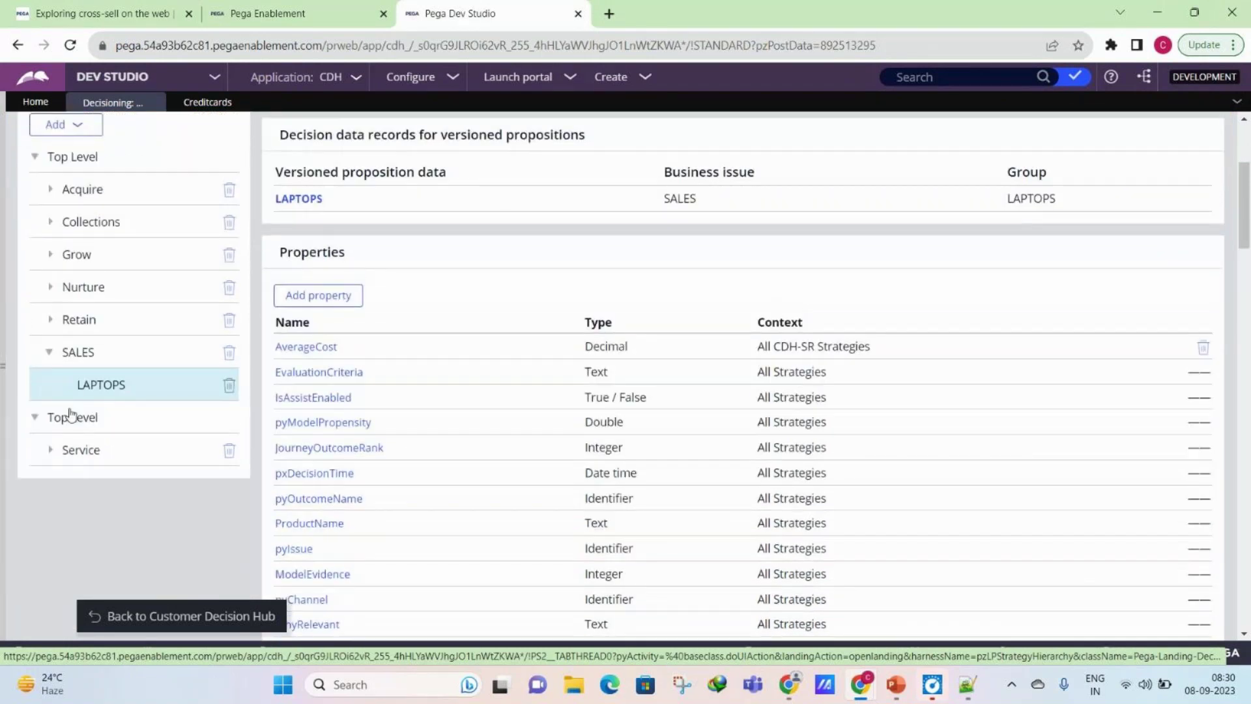
left_click(55, 425)
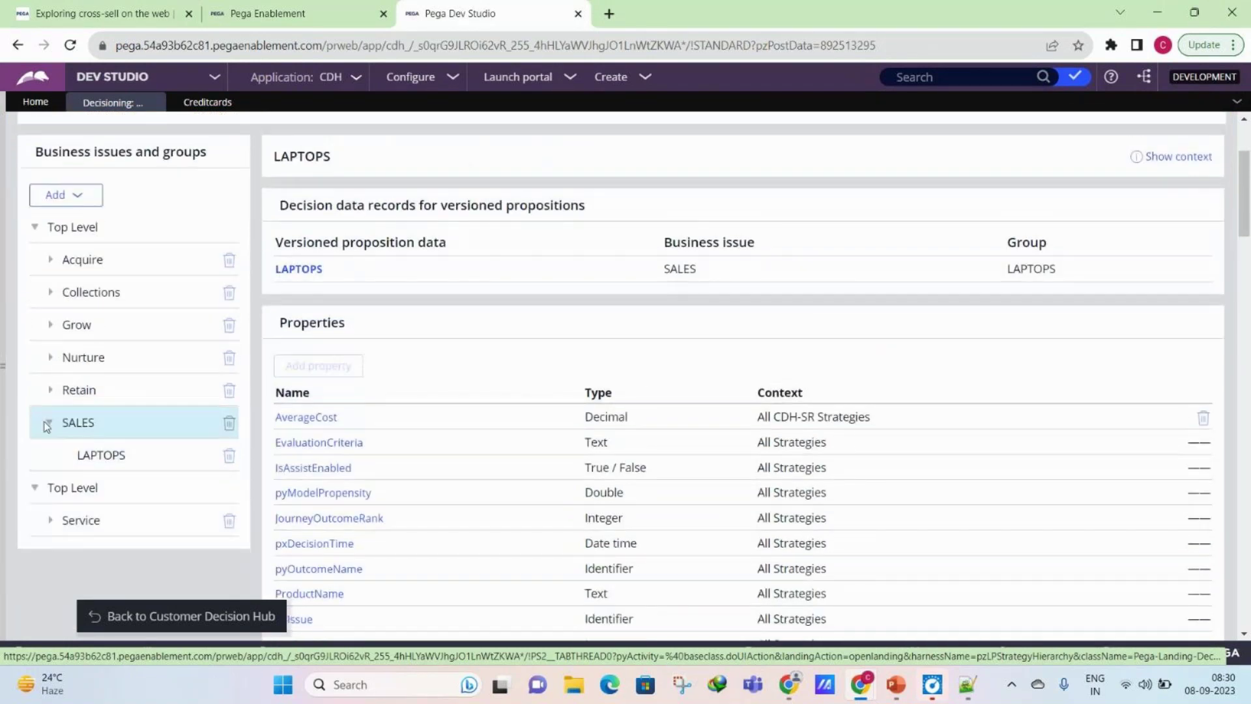
Step: Expand the Service issue to view its groups and collapse the SALES issue in the hierarchy
left_click(50, 520)
scroll(104, 487, "down", 3)
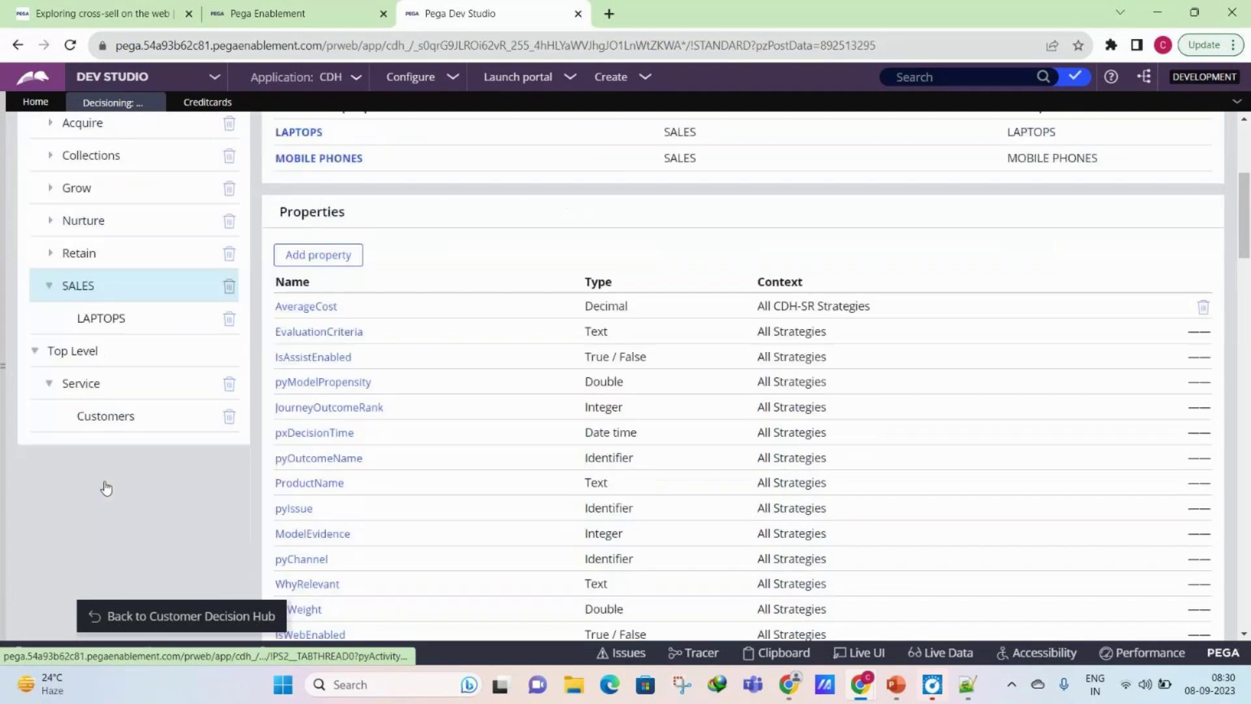
scroll(103, 486, "up", 3)
left_click(48, 423)
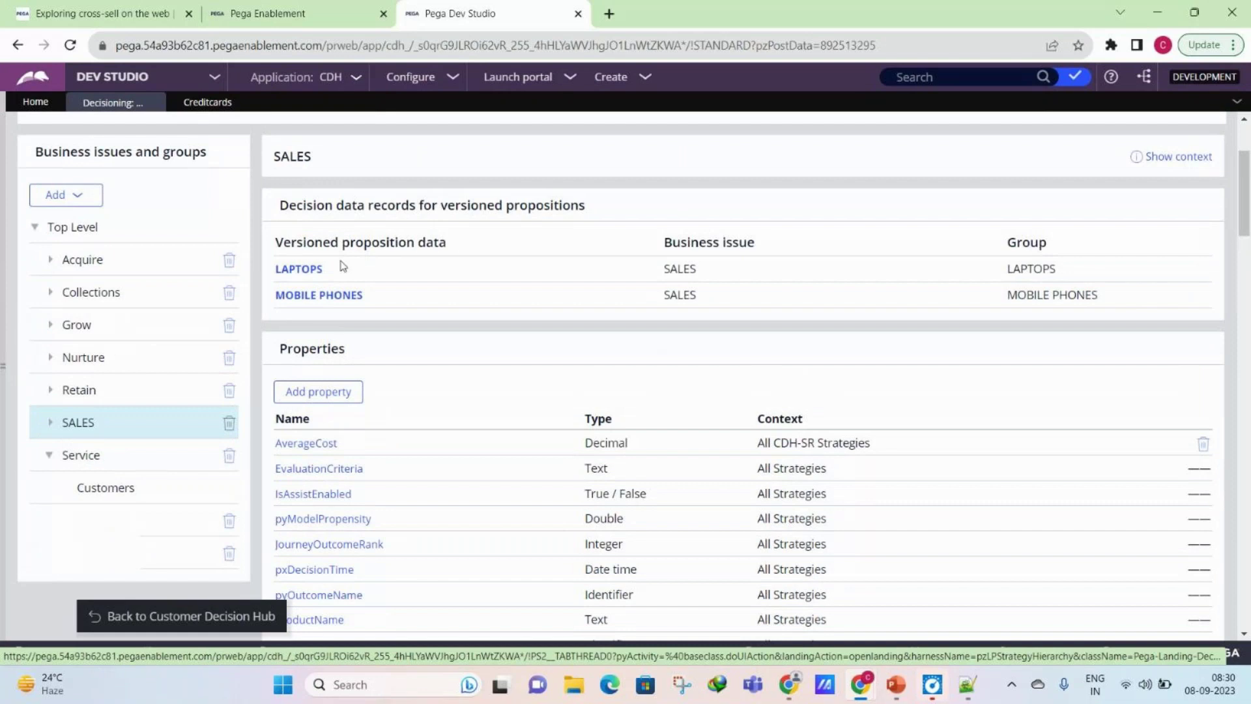
Step: Open the MOBILE PHONES decision data record under SALES and check it out for editing
left_click(306, 297)
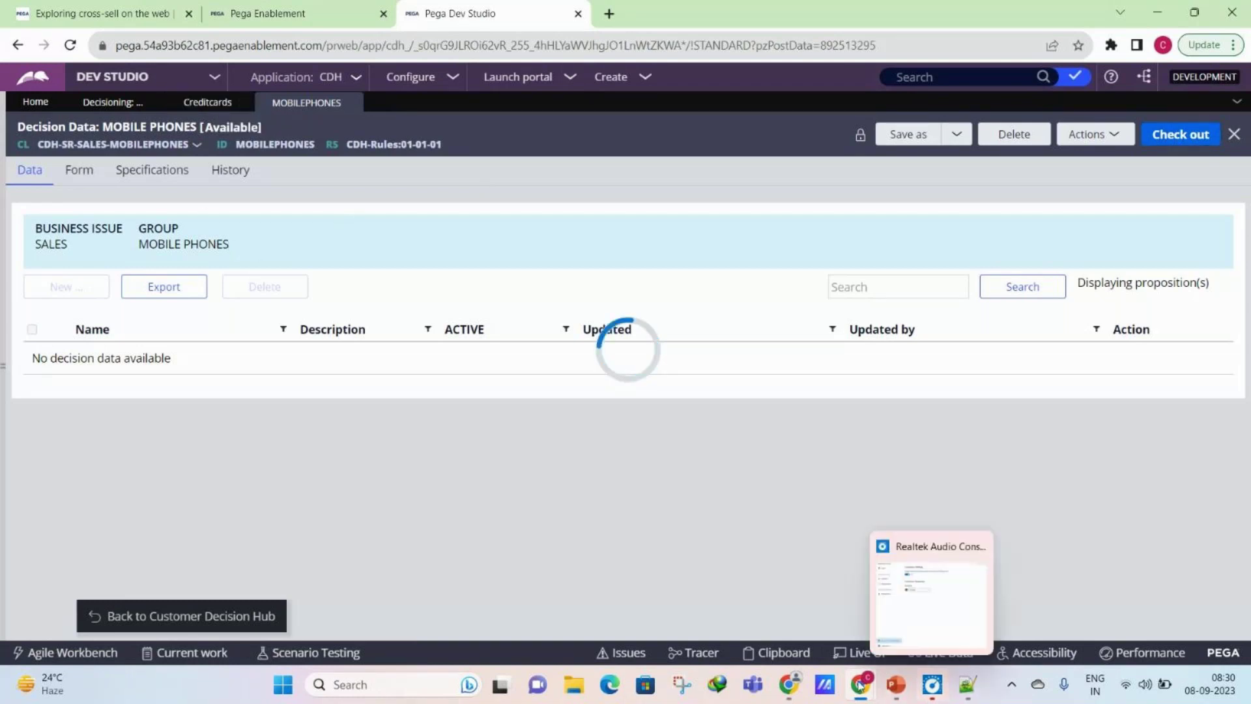
mouse_move(860, 686)
left_click(902, 624)
left_click(1019, 535)
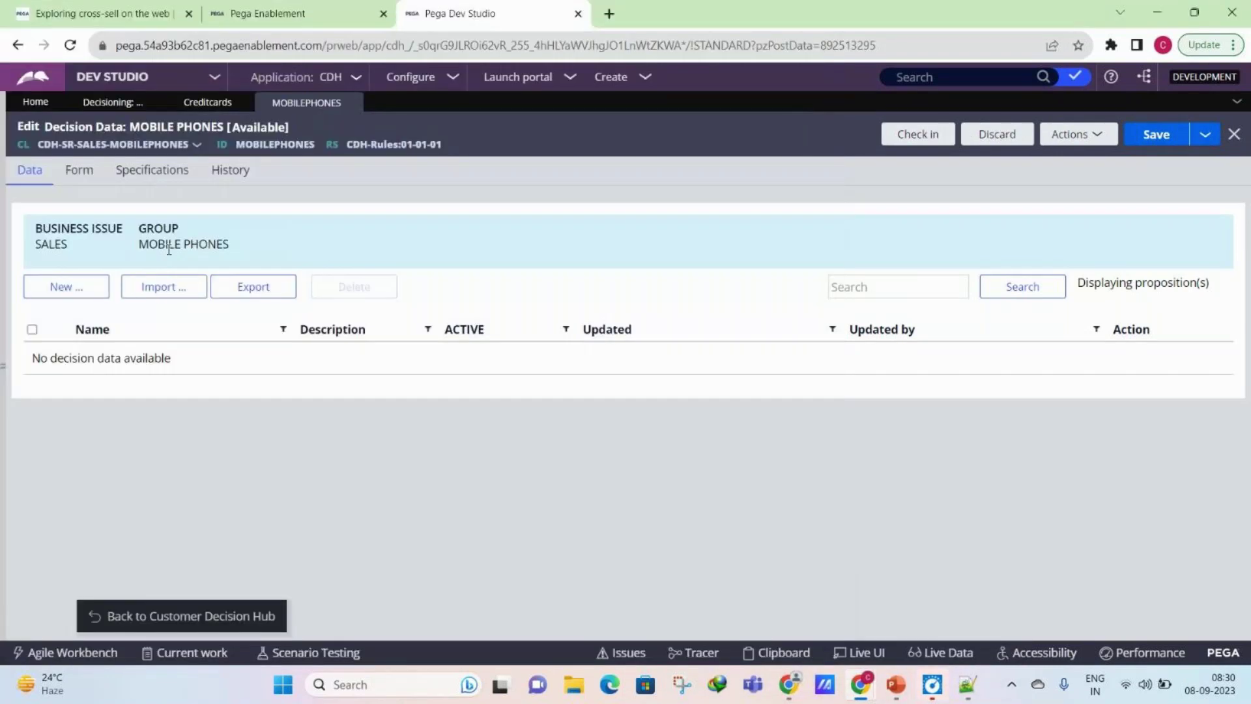
Step: Create an always-active proposition named SILVER IPHONE 16GB RAM in the MOBILE PHONES group
left_click(99, 285)
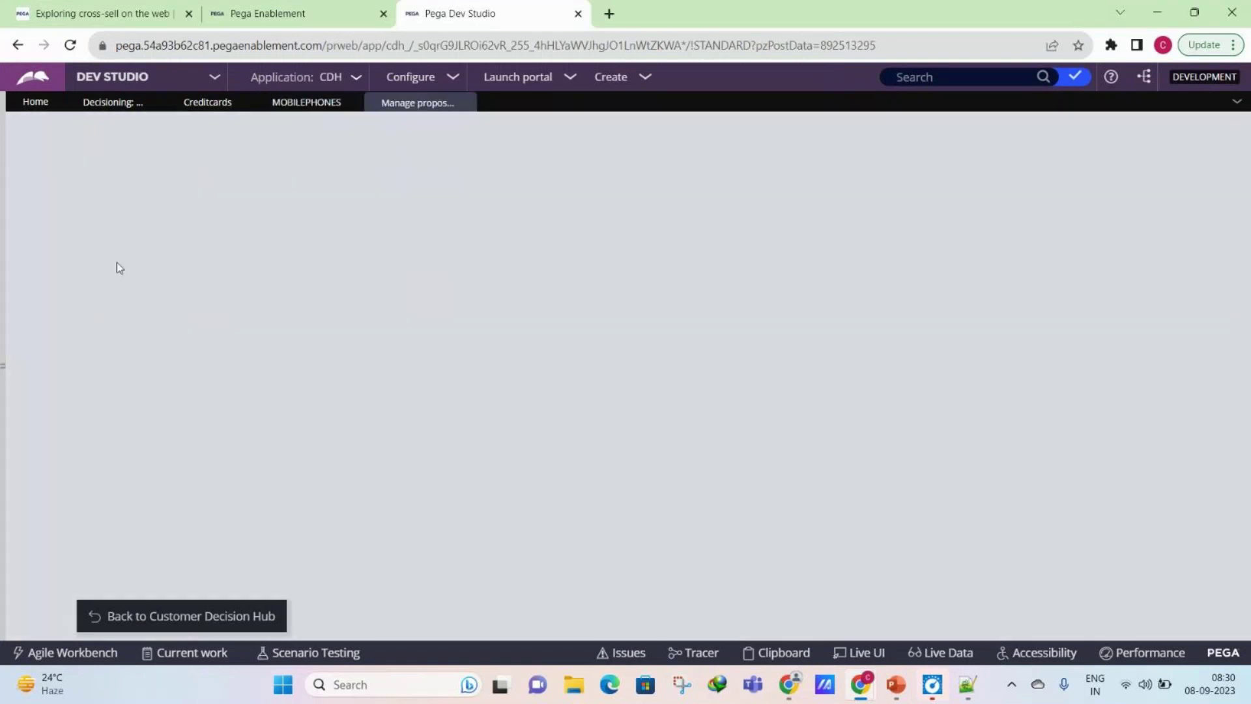
left_click(193, 261)
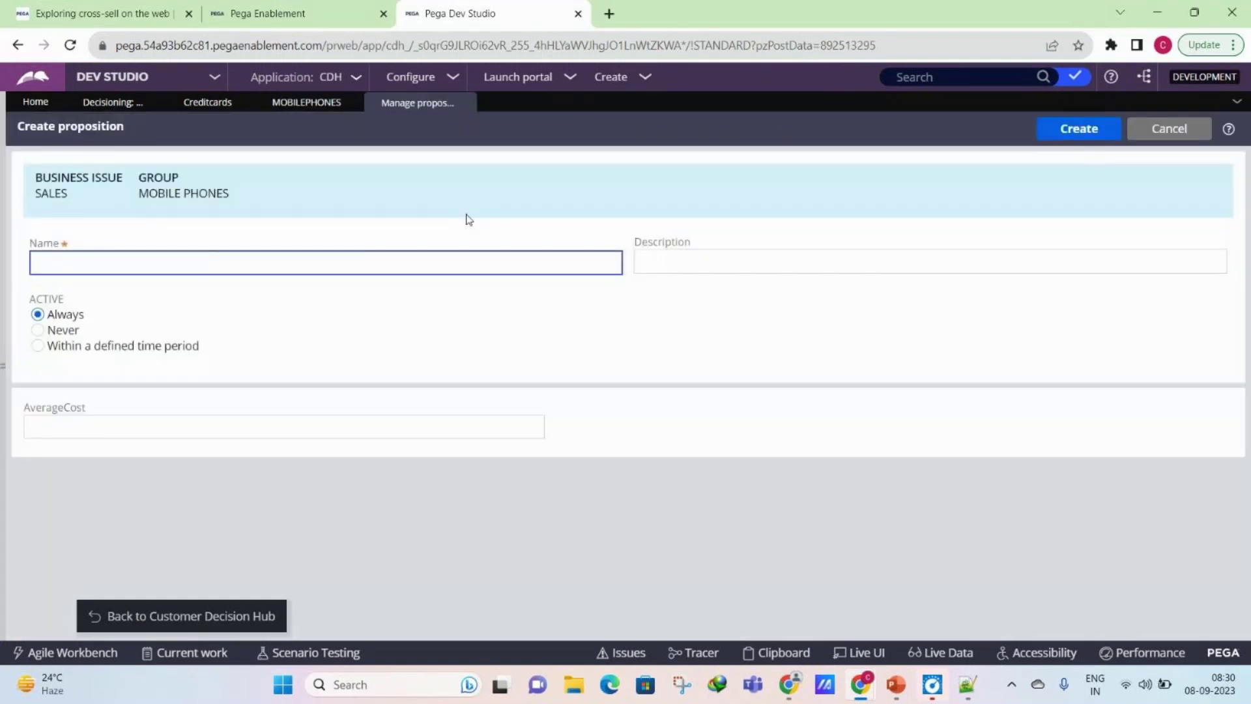
type("SILVER IPHONE 16GB RAM")
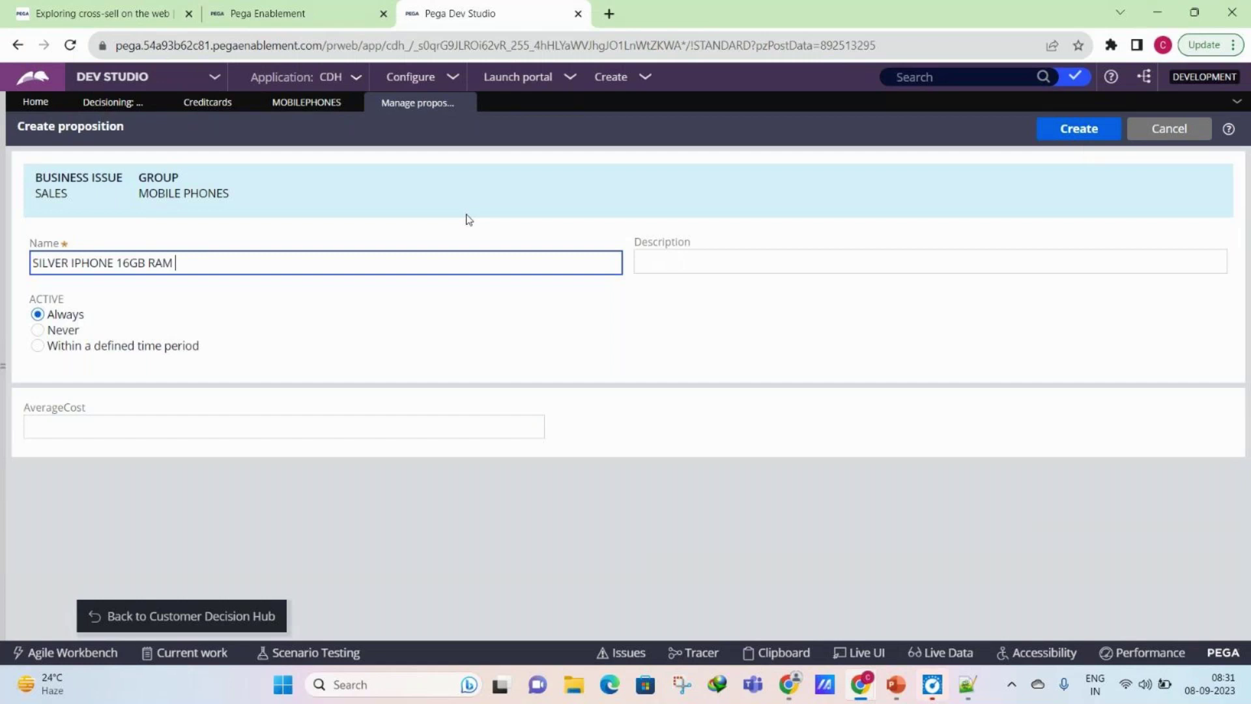
left_click(1076, 137)
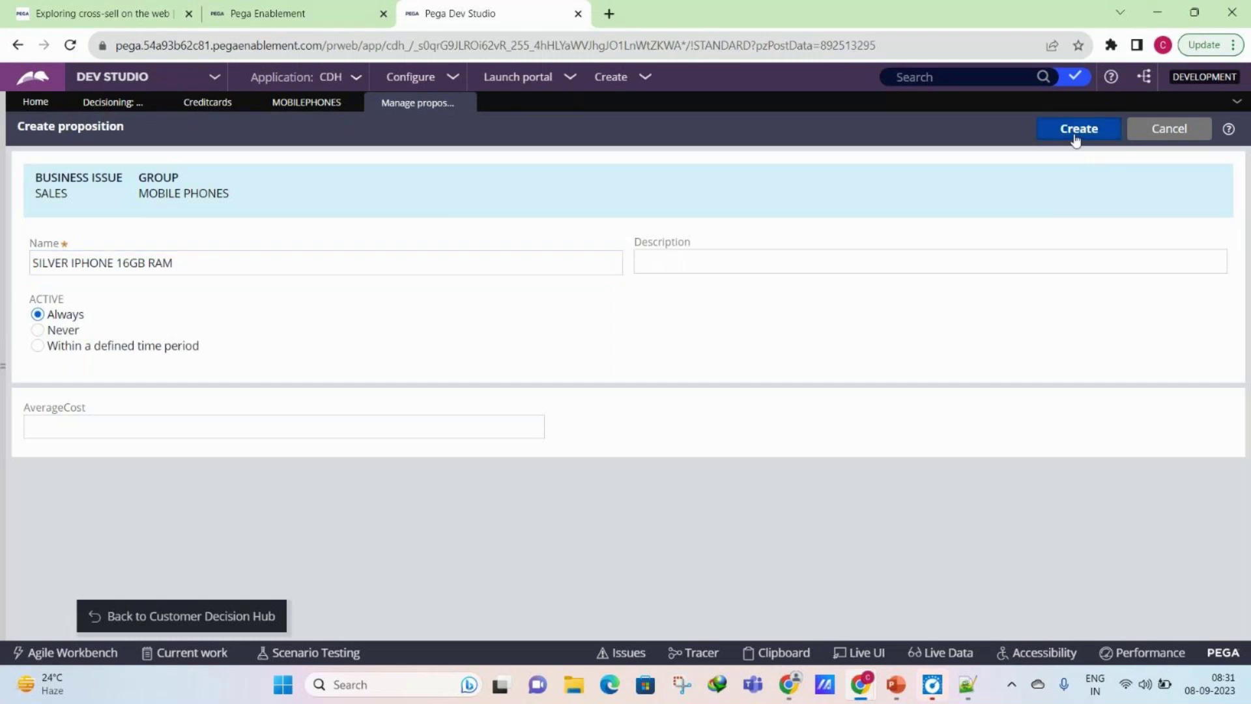
left_click(1076, 137)
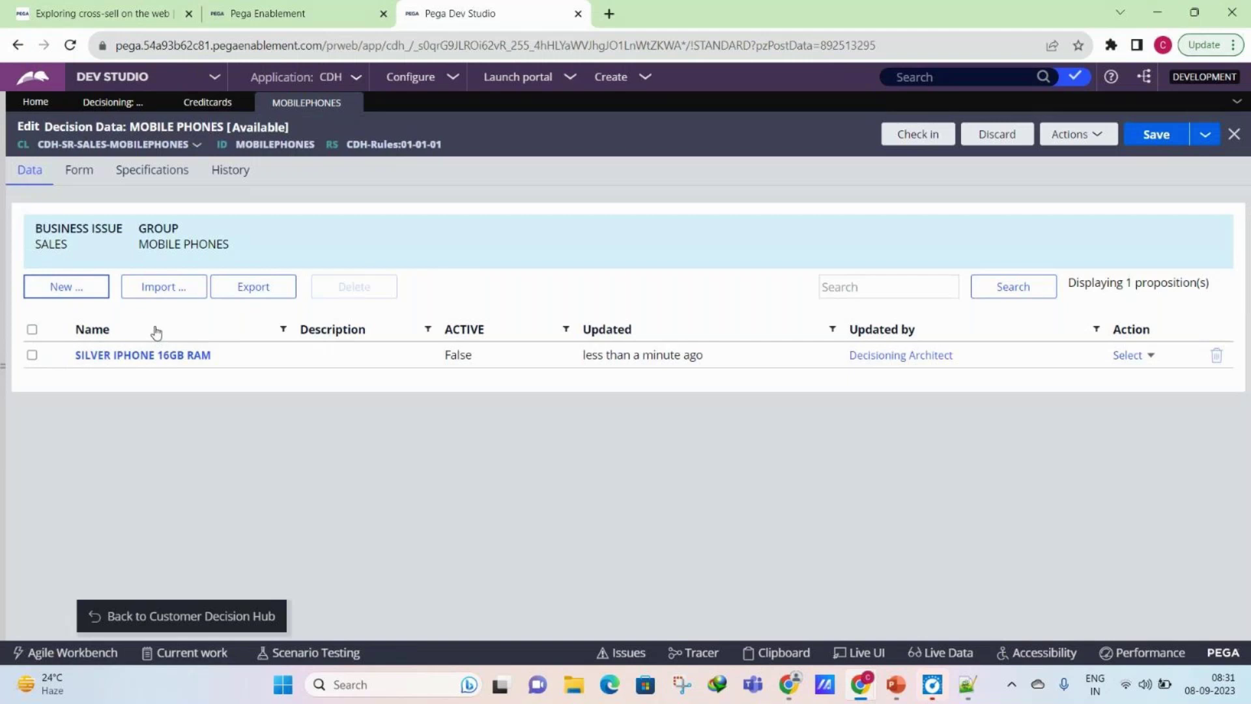
Step: Begin a second MOBILE PHONES proposition named ONE PLUS 11 T PHONE, active within a defined time period
left_click(91, 291)
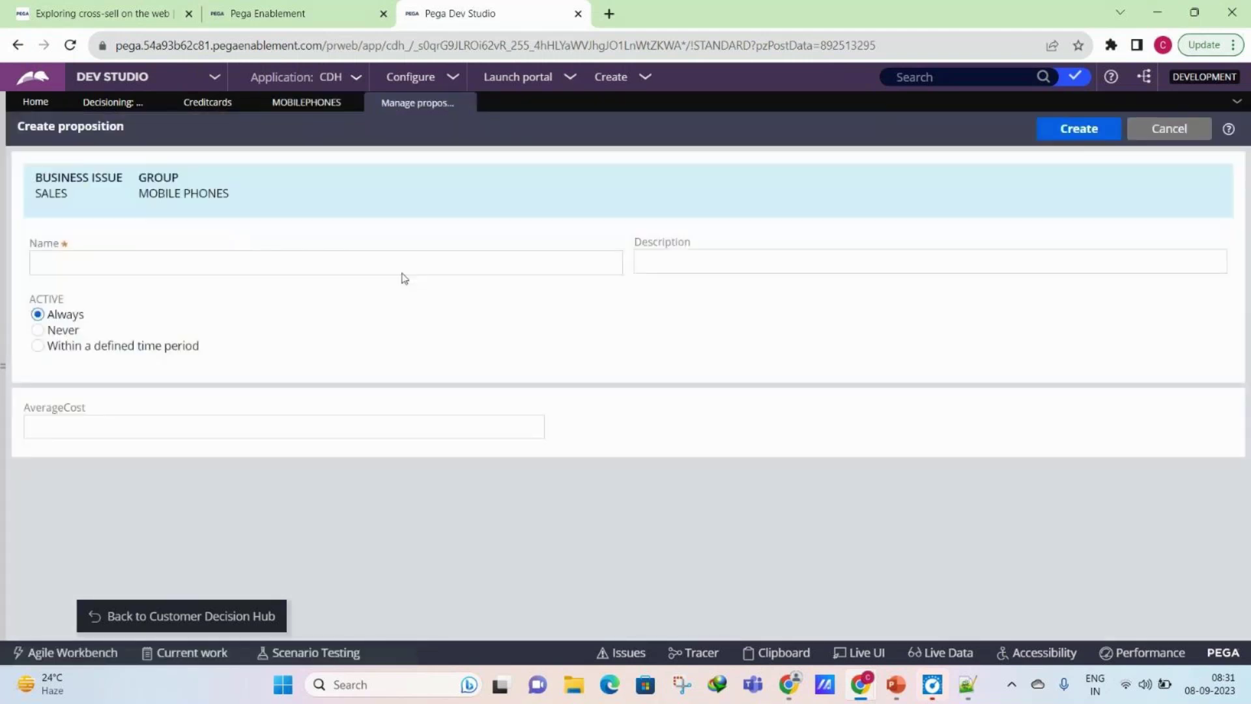
left_click(385, 266)
type("ONE PLUS 11")
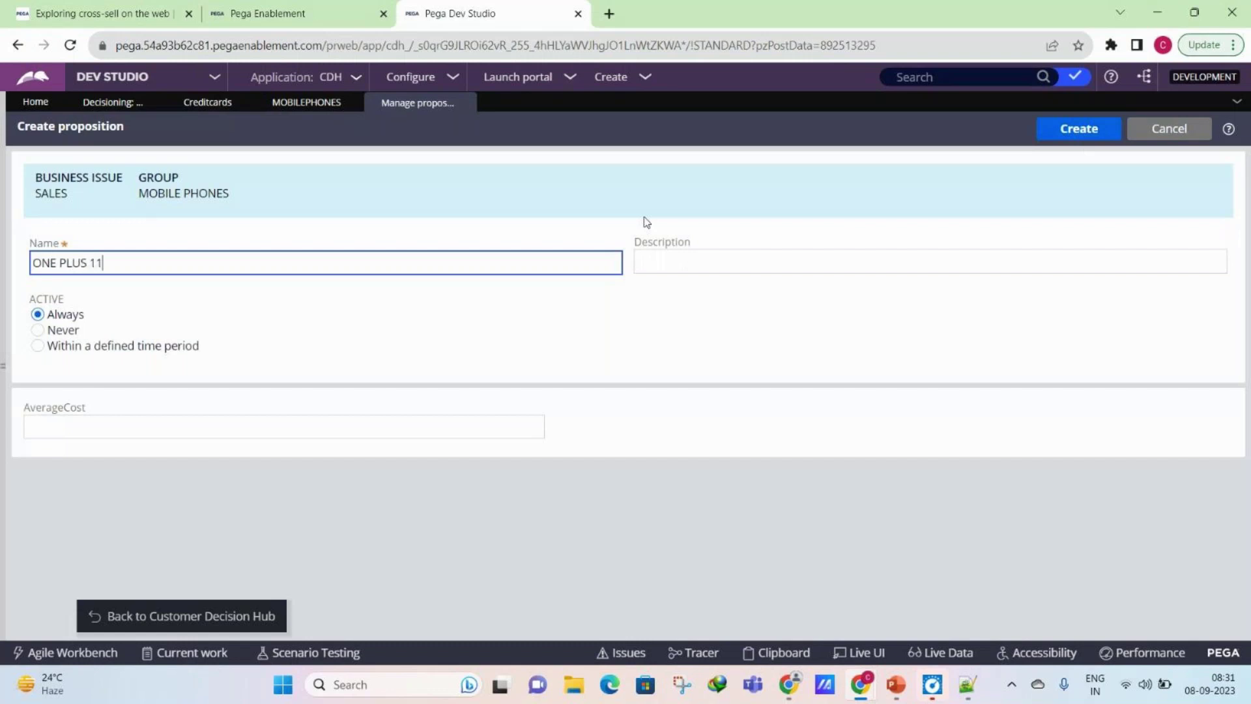
type(" T PHONE")
left_click(38, 331)
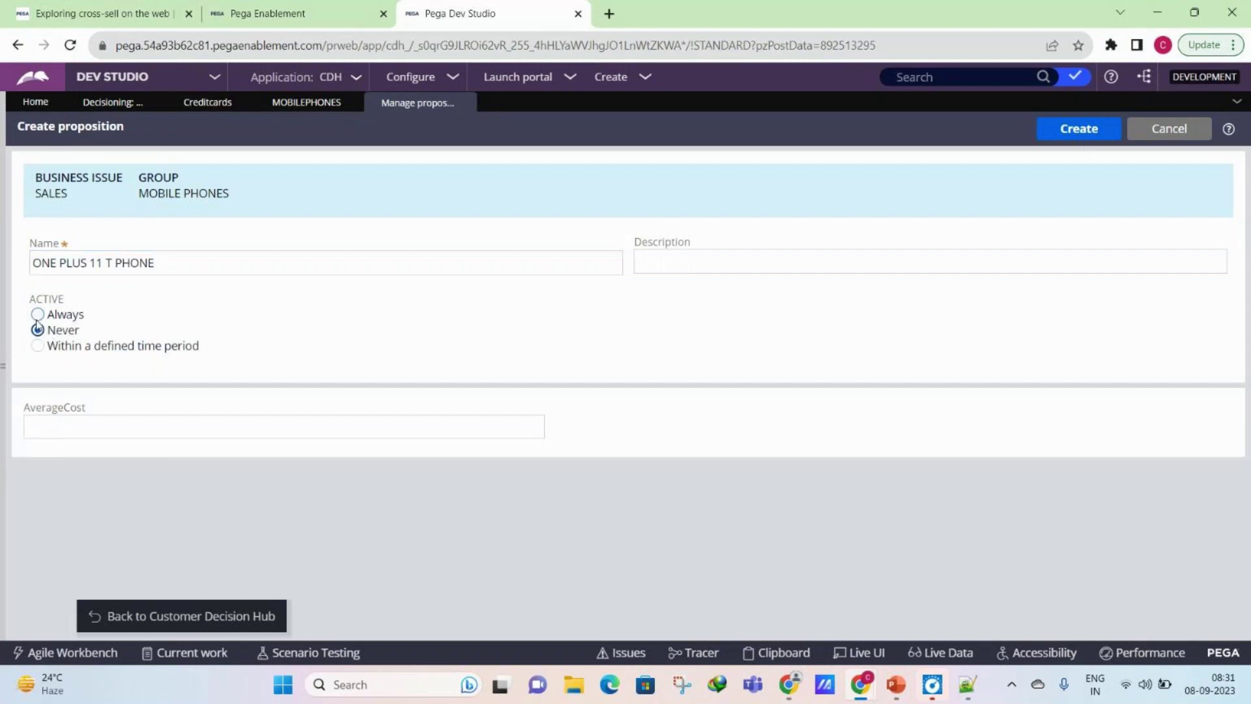
left_click(38, 346)
Step: Review the Credit cards propositions under Grow and return to the active period option of the ONE PLUS 11 T PHONE proposition
left_click(206, 103)
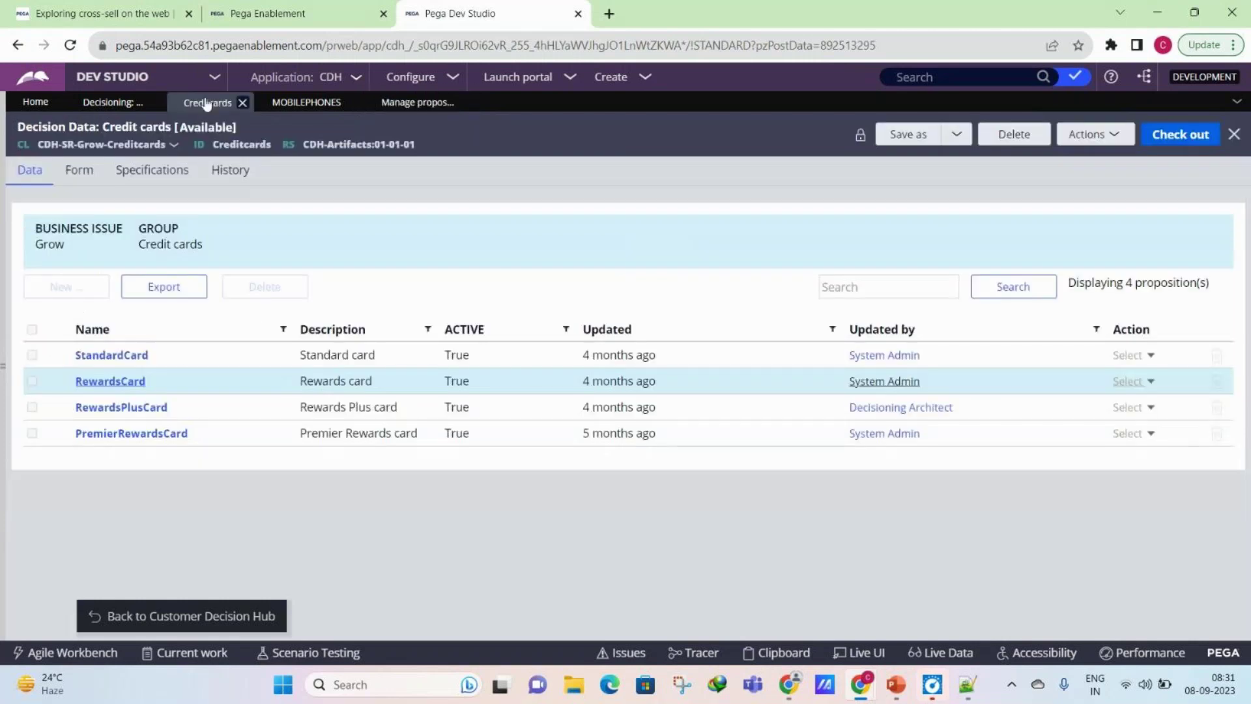
left_click(127, 104)
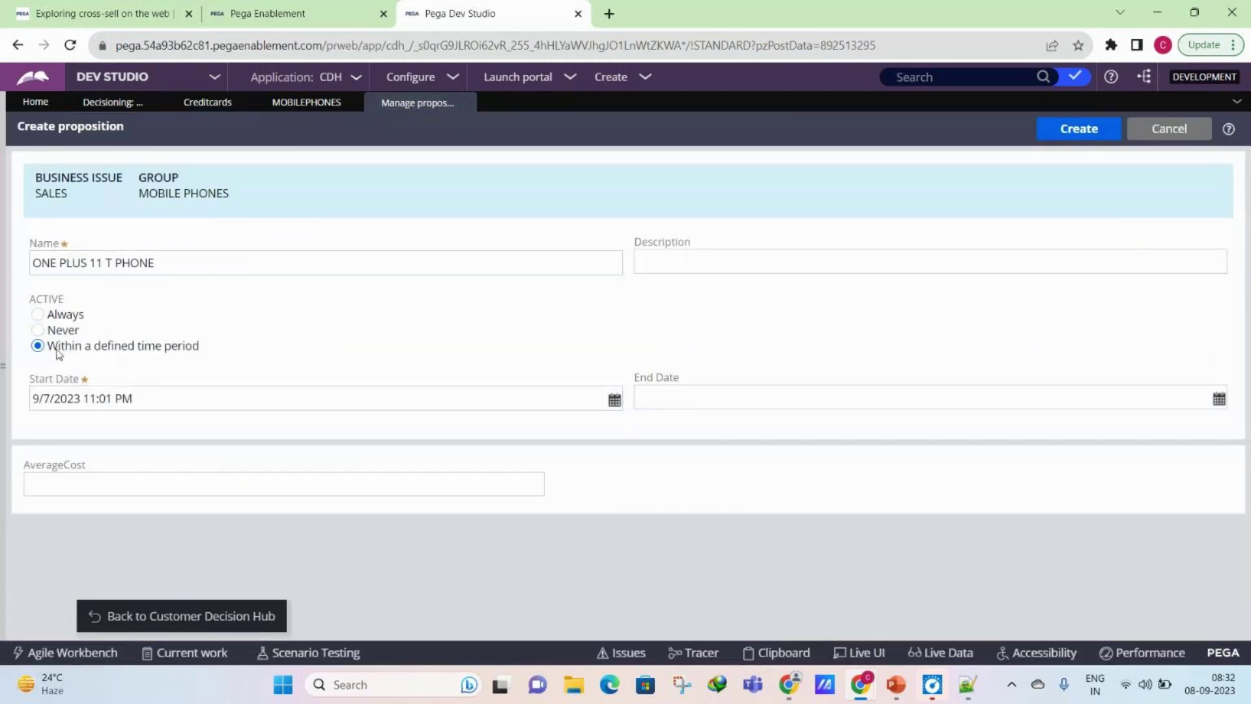
left_click_drag(49, 345, 204, 351)
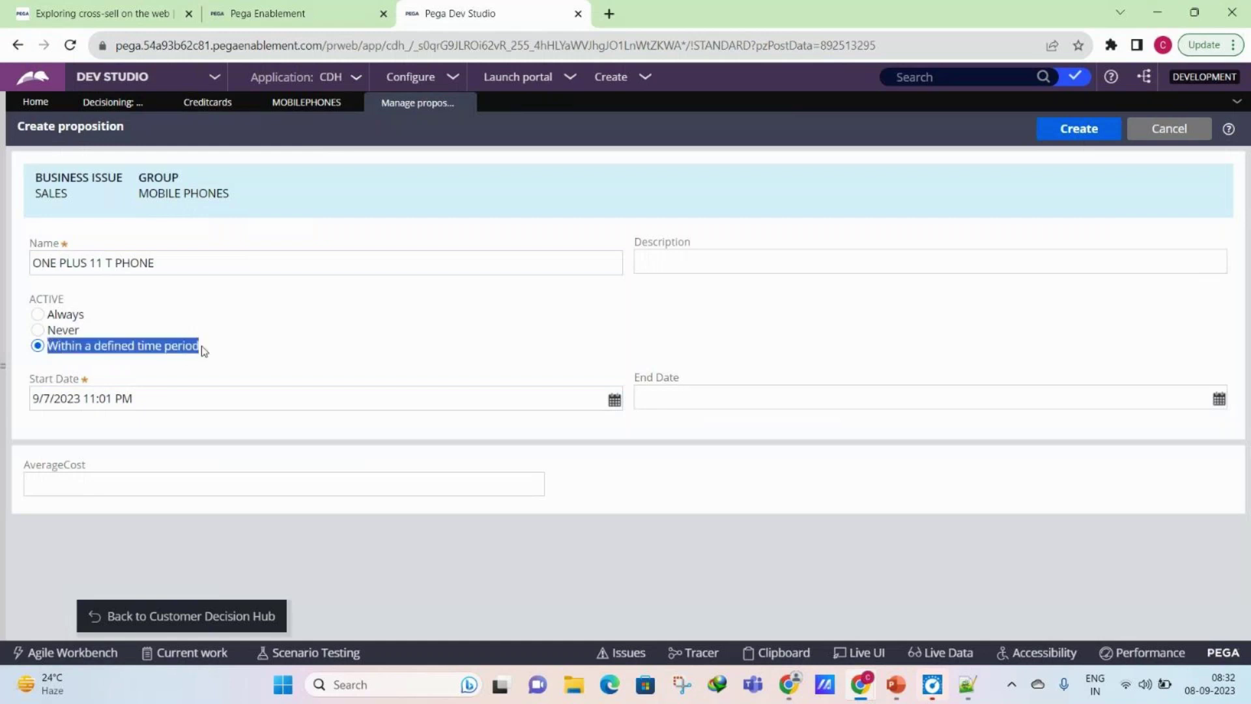
Step: Set the ONE PLUS 11 T PHONE proposition's start date to 12/25/2023 11:01 PM
left_click(614, 400)
left_click(135, 131)
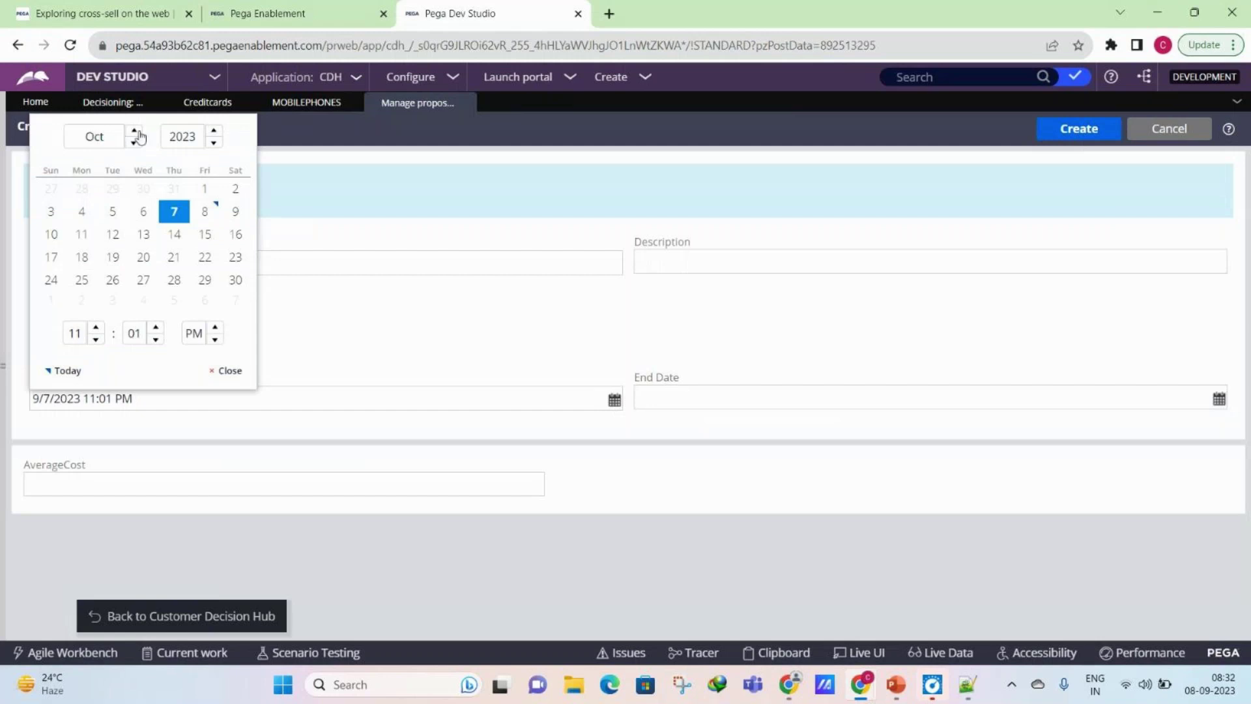
left_click(135, 131)
left_click(137, 131)
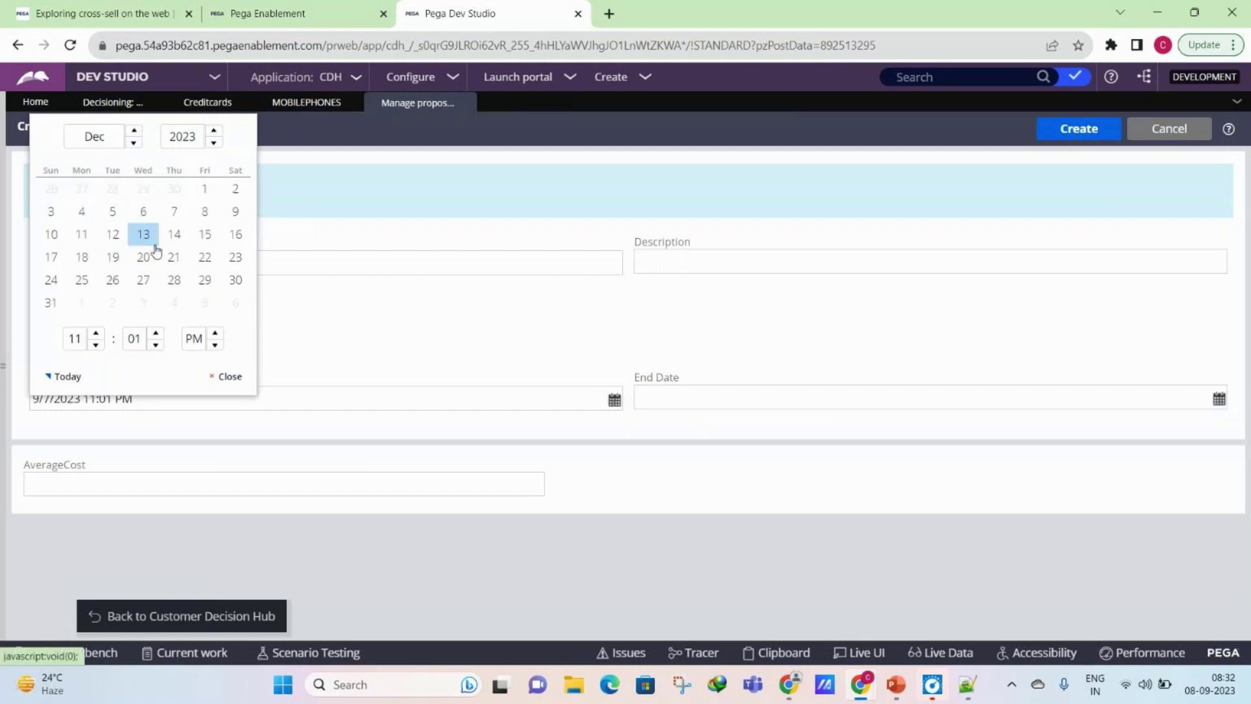
left_click(82, 280)
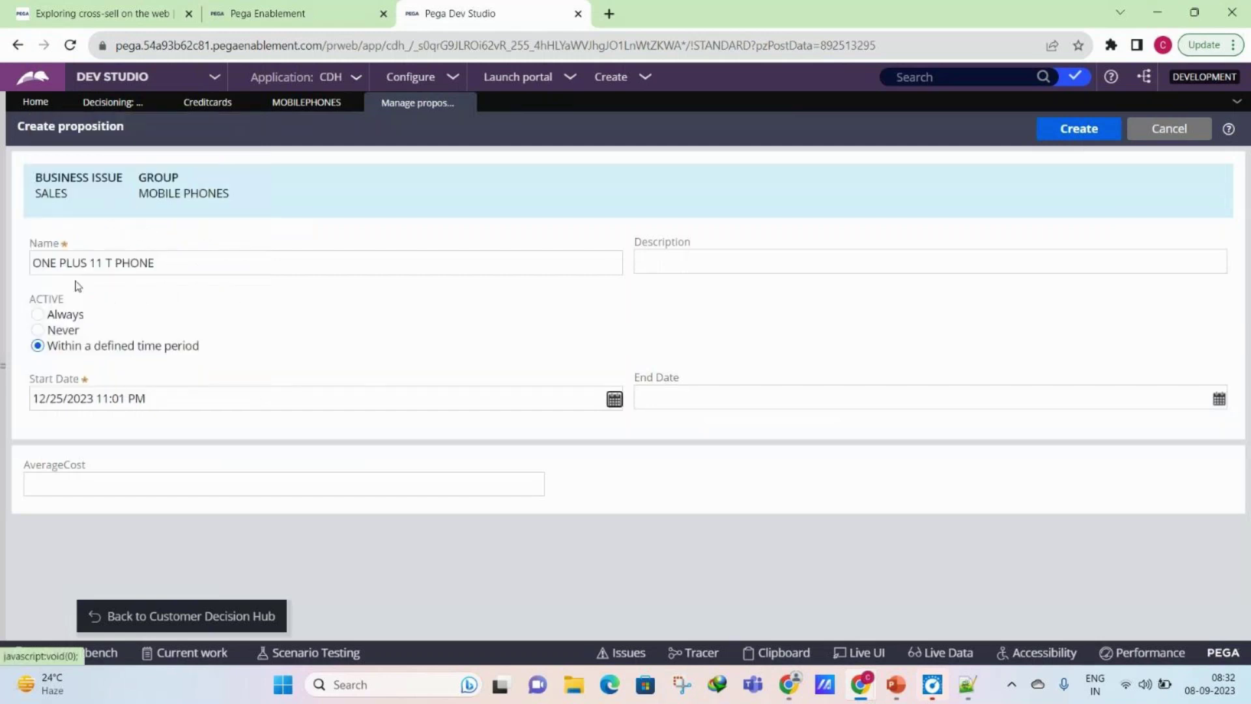
Step: Open the proposition's end date calendar and advance it to October 2023
left_click(1219, 399)
left_click(739, 130)
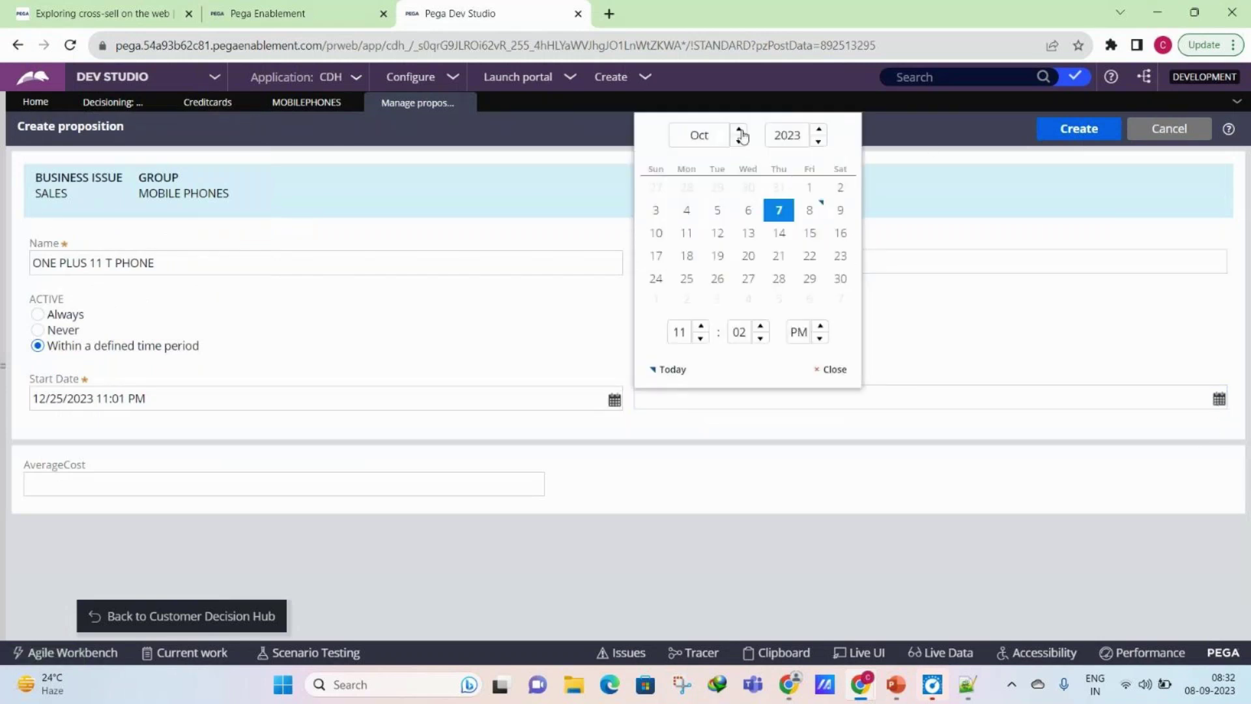
Step: Set the ONE PLUS 11 T PHONE proposition's end date to December 31, 2023 and create the proposition
left_click(739, 130)
left_click(739, 130)
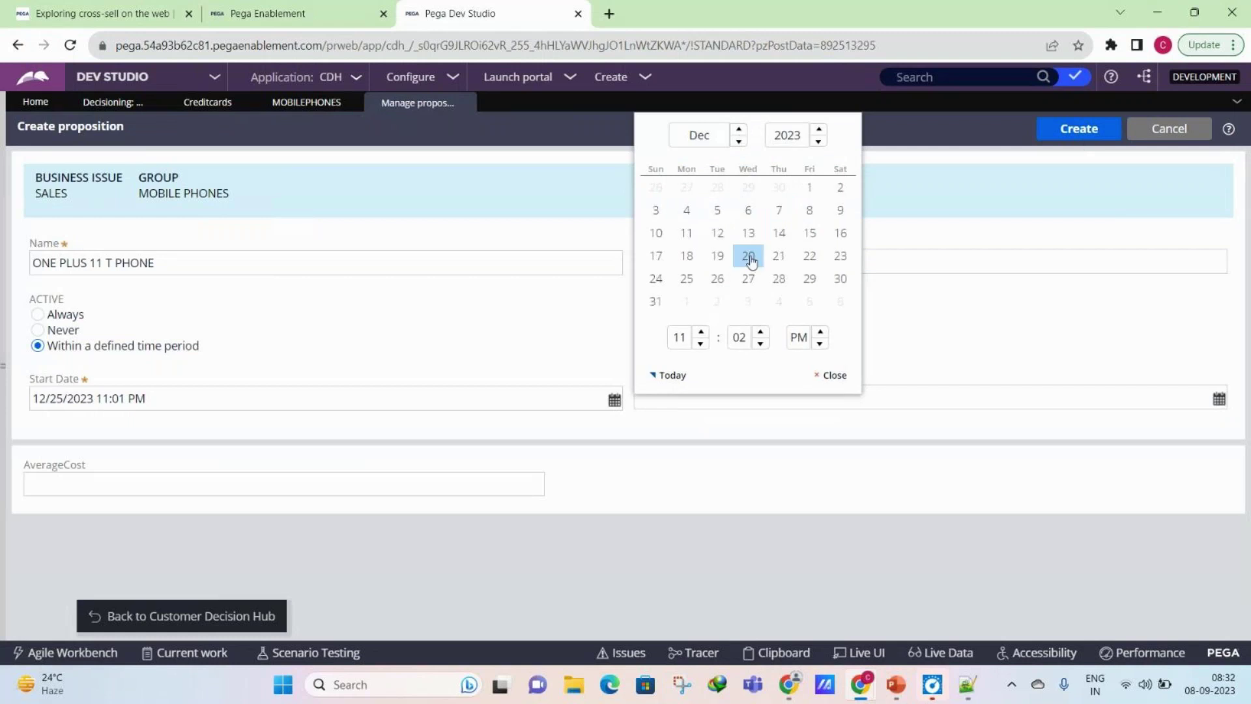
left_click(657, 301)
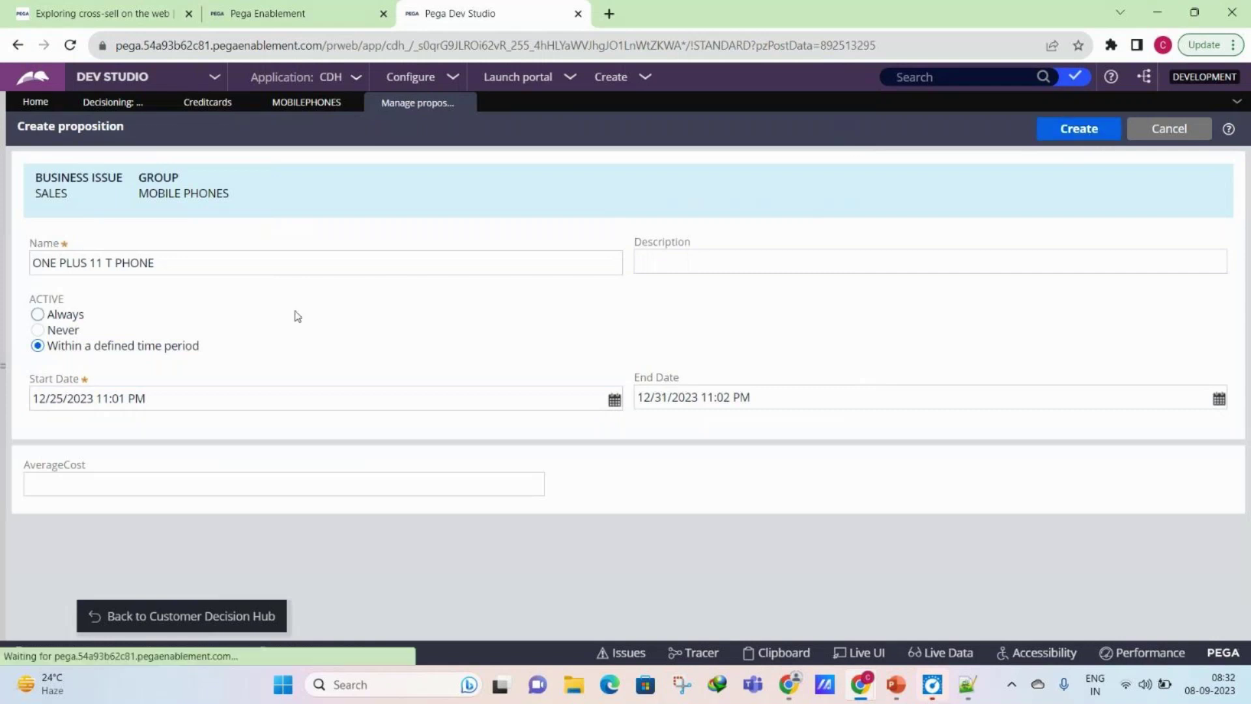
Step: Open the MOBILE PHONES decision data record of the SALES business issue
scroll(233, 386, "down", 1)
scroll(251, 369, "down", 2)
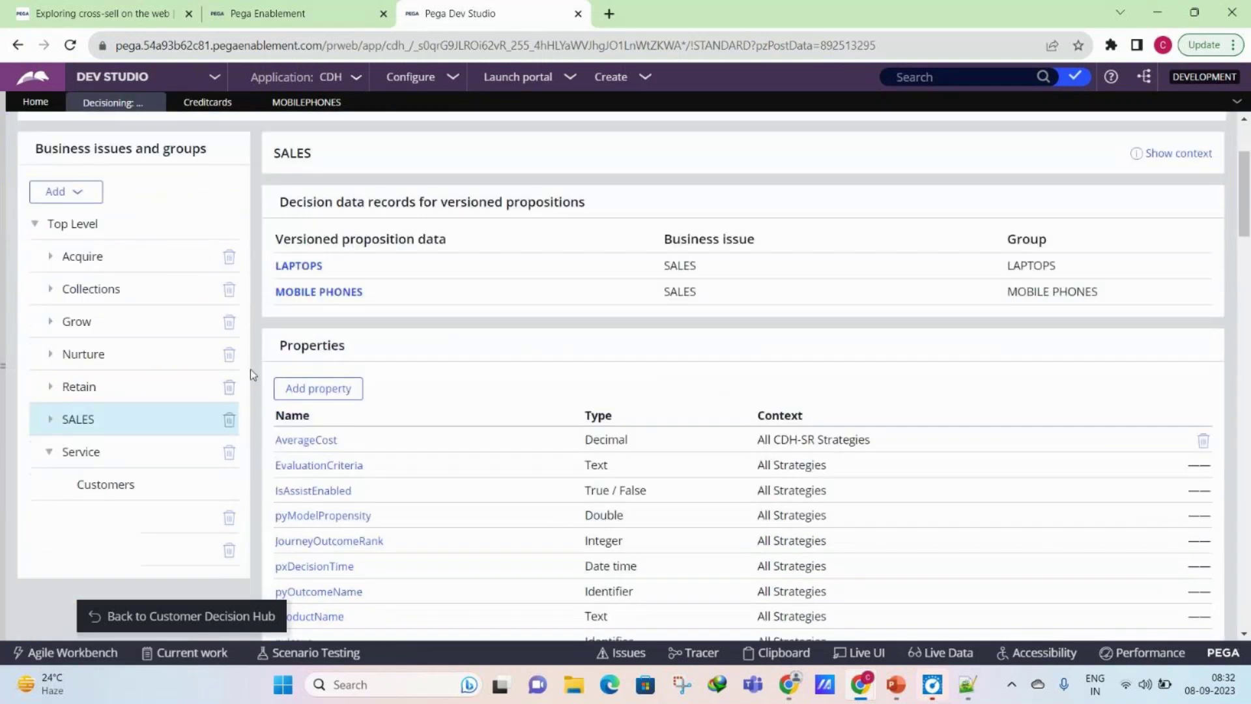
scroll(250, 368, "up", 1)
left_click(340, 372)
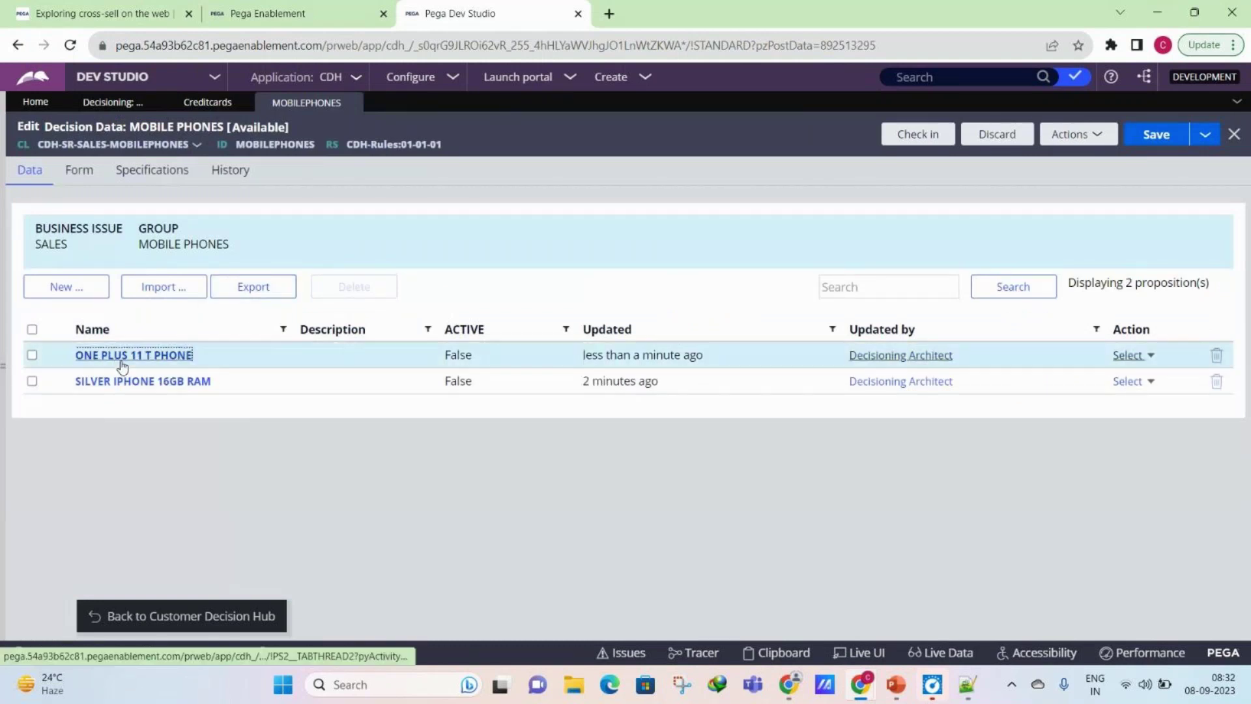
Step: Review the start and end dates of the ONE PLUS 11 T PHONE proposition, and close it without changes
left_click(117, 357)
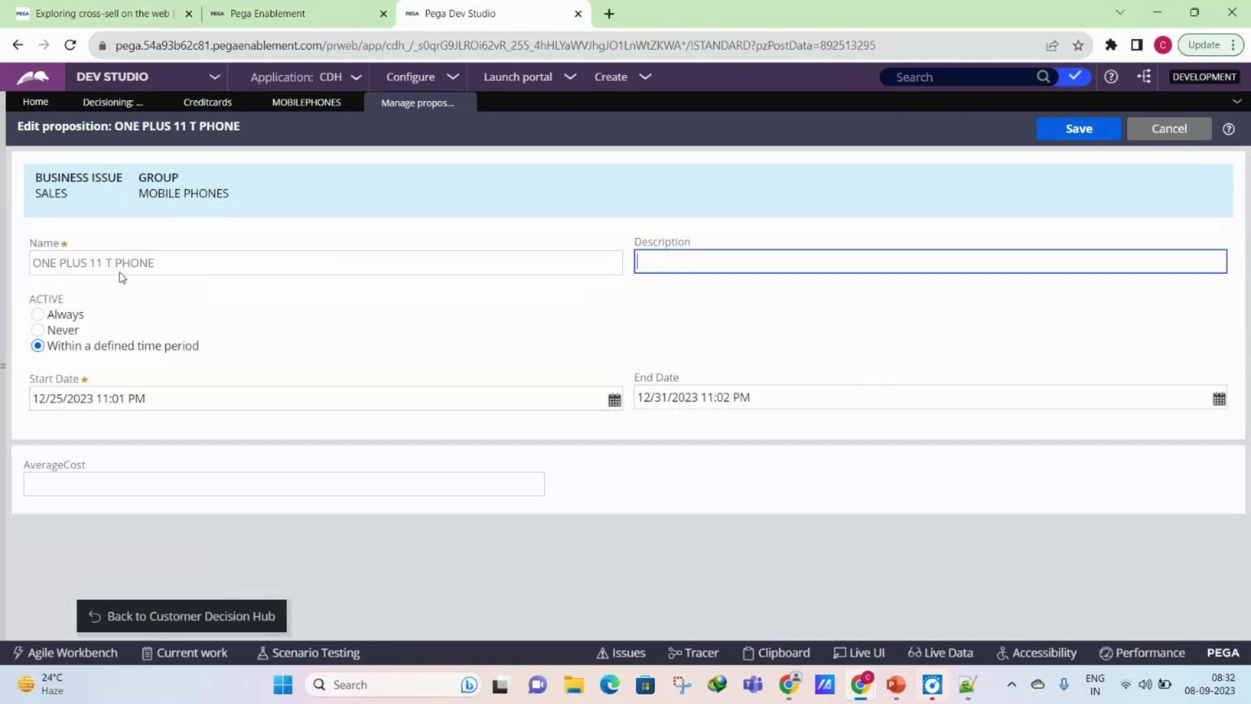
left_click_drag(37, 398, 161, 402)
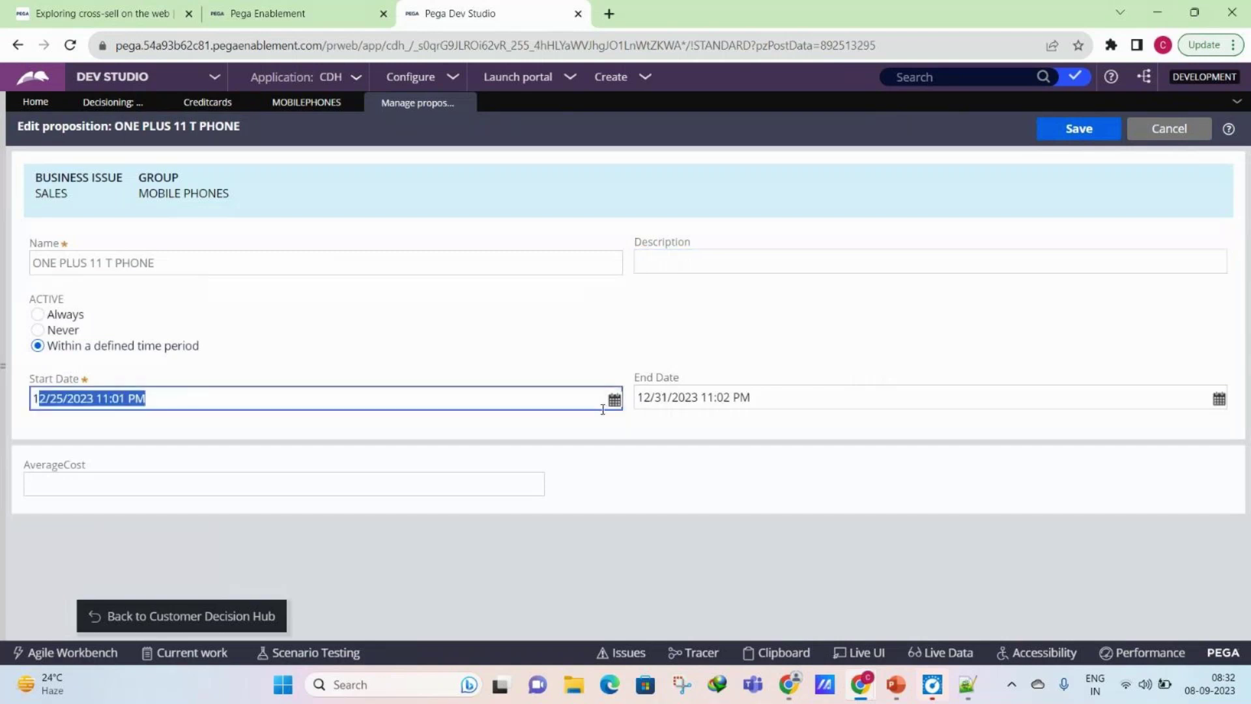
left_click_drag(644, 397, 750, 397)
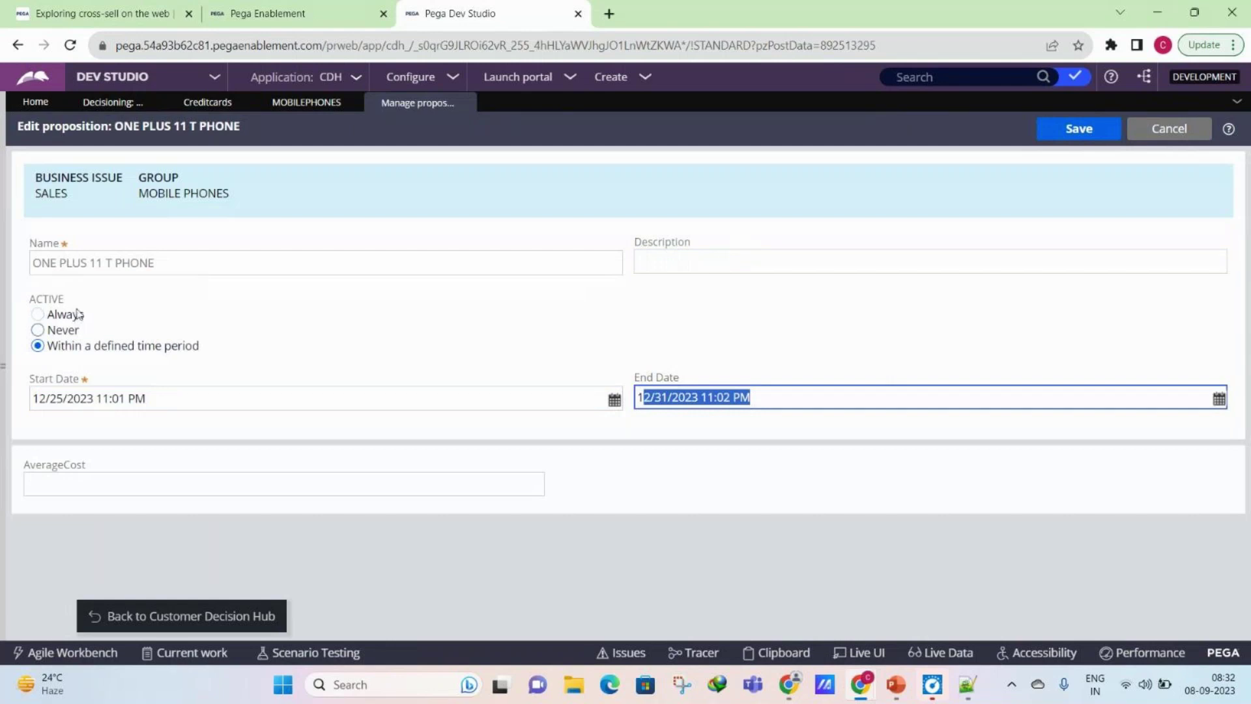
left_click(466, 104)
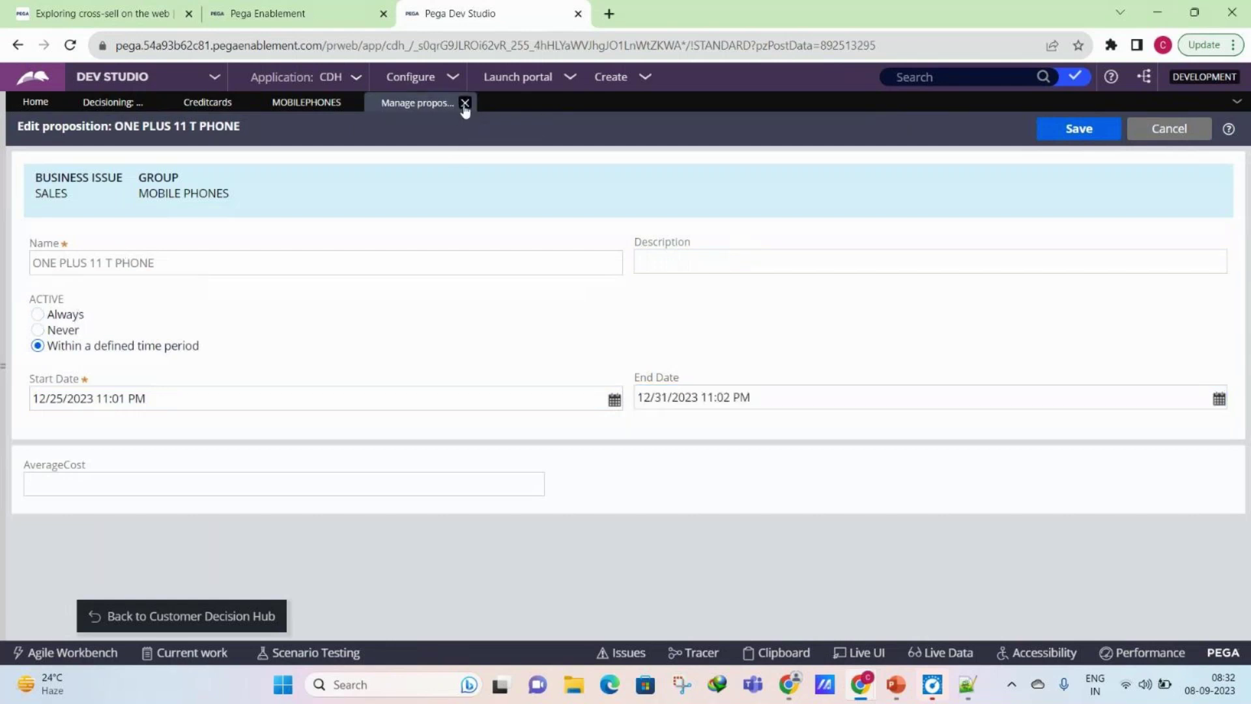
Step: Check in the MOBILE PHONES decision data with the justification "sd" and the check-in comment "sdd"
left_click(943, 135)
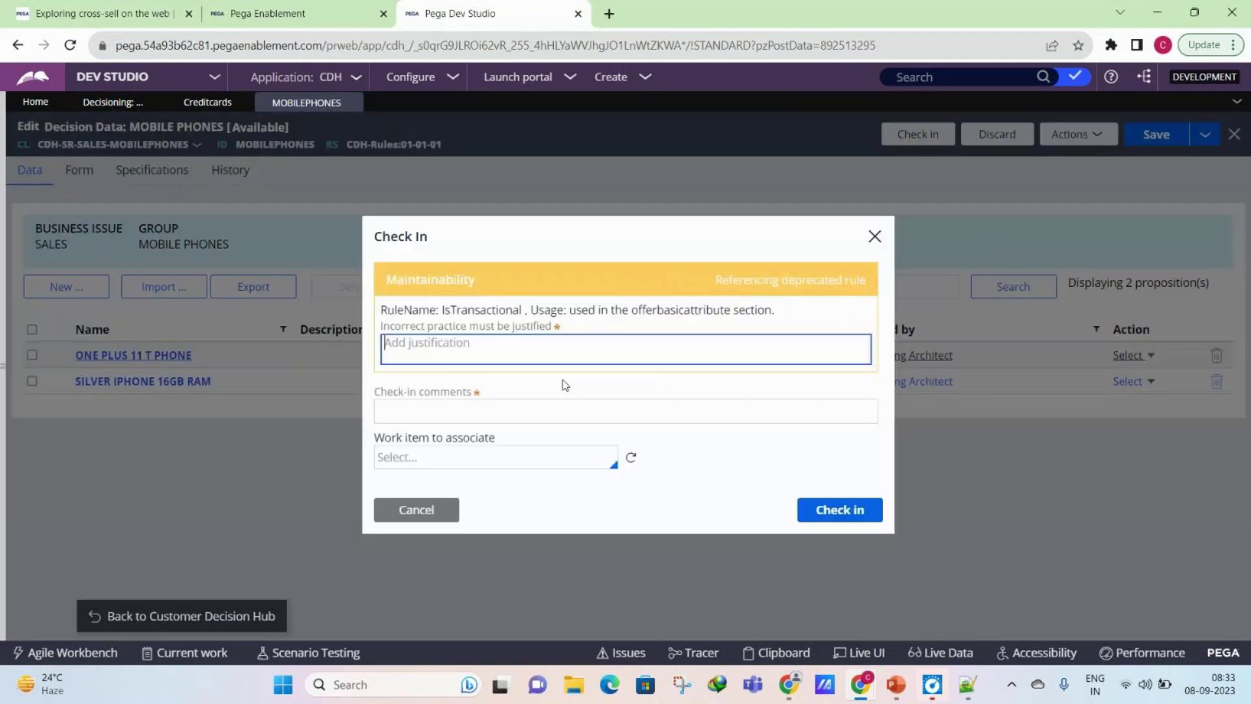
type("sd")
left_click(581, 404)
type("sdd")
left_click(846, 509)
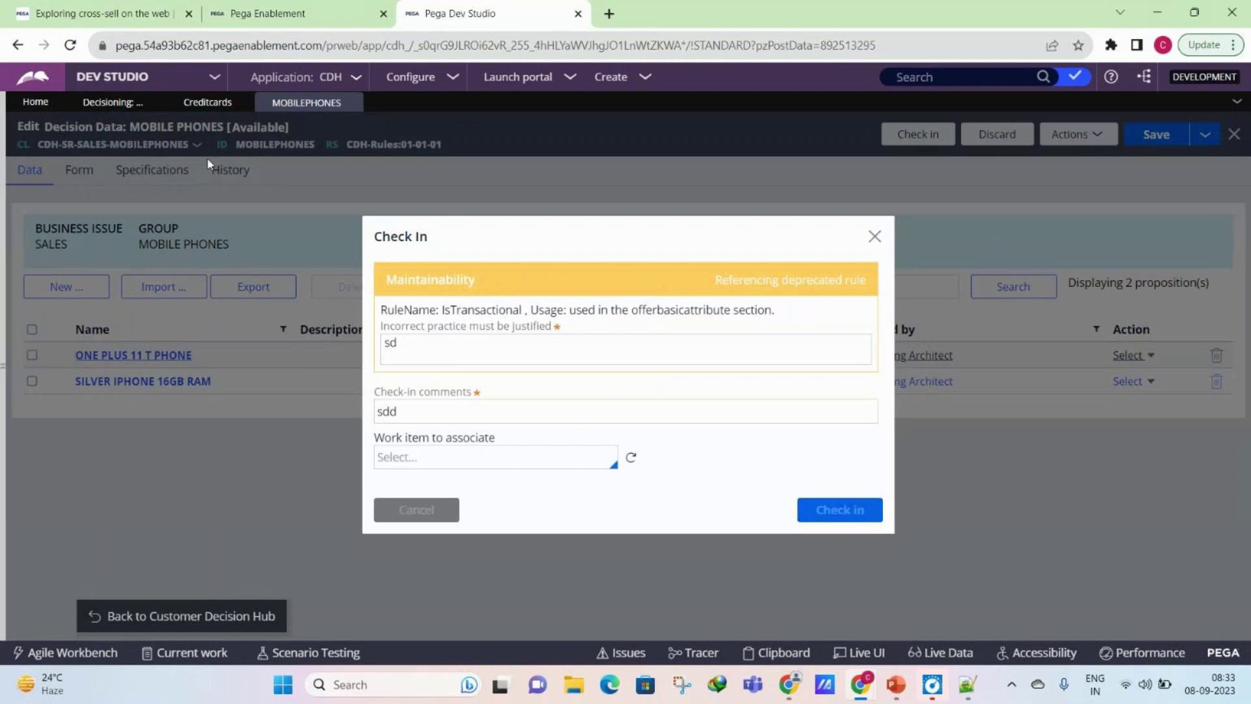
Step: Compare the open decisioning records, and examine the AverageCost attribute of the checked-in ONE PLUS 11 T PHONE proposition
left_click(212, 107)
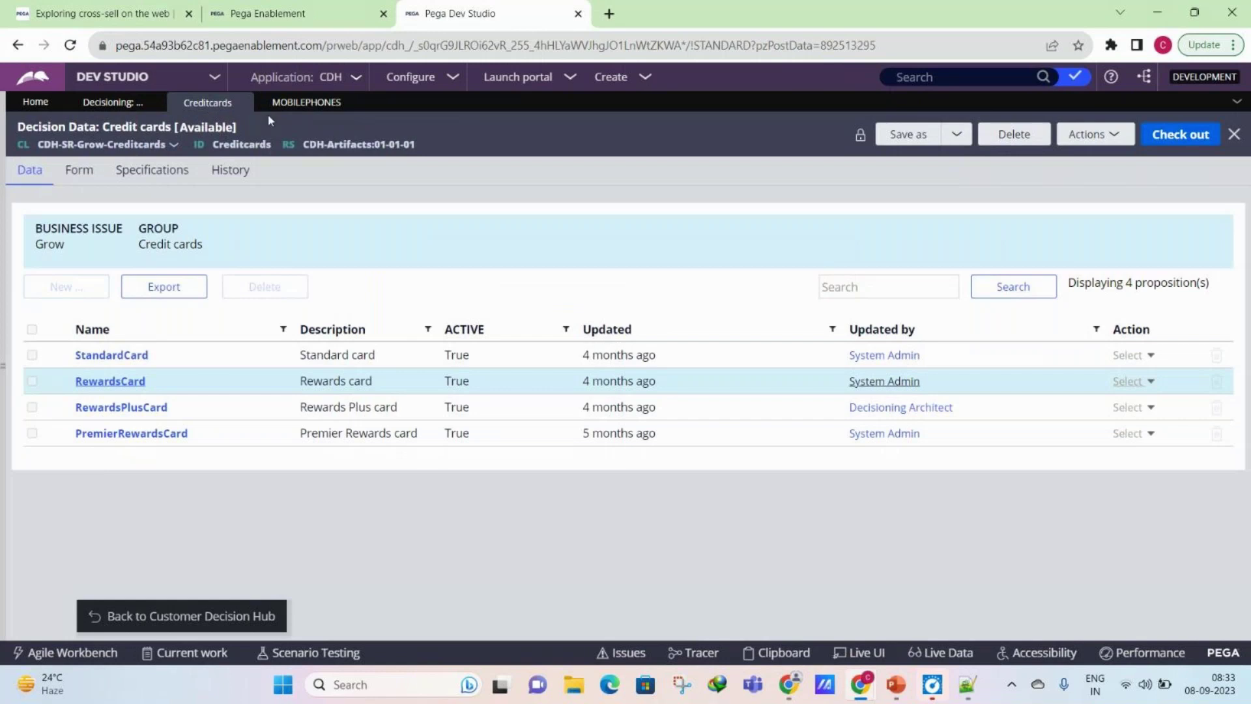
left_click(140, 105)
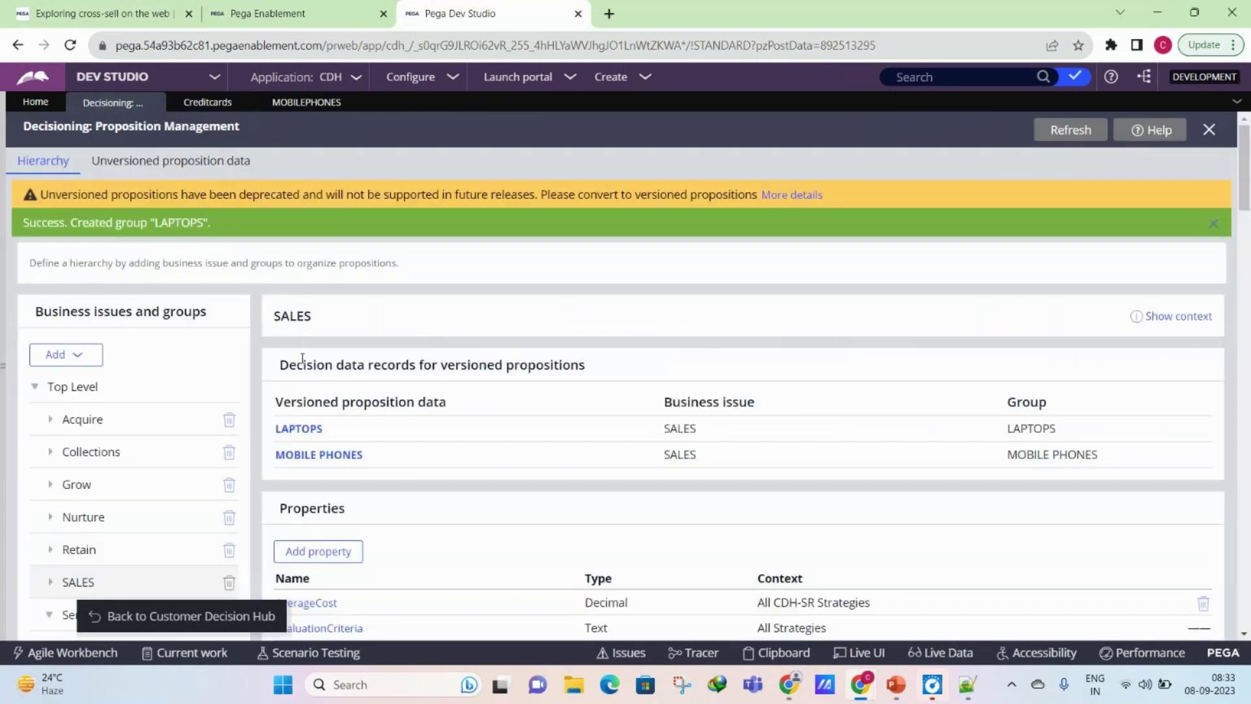
scroll(466, 312, "down", 1)
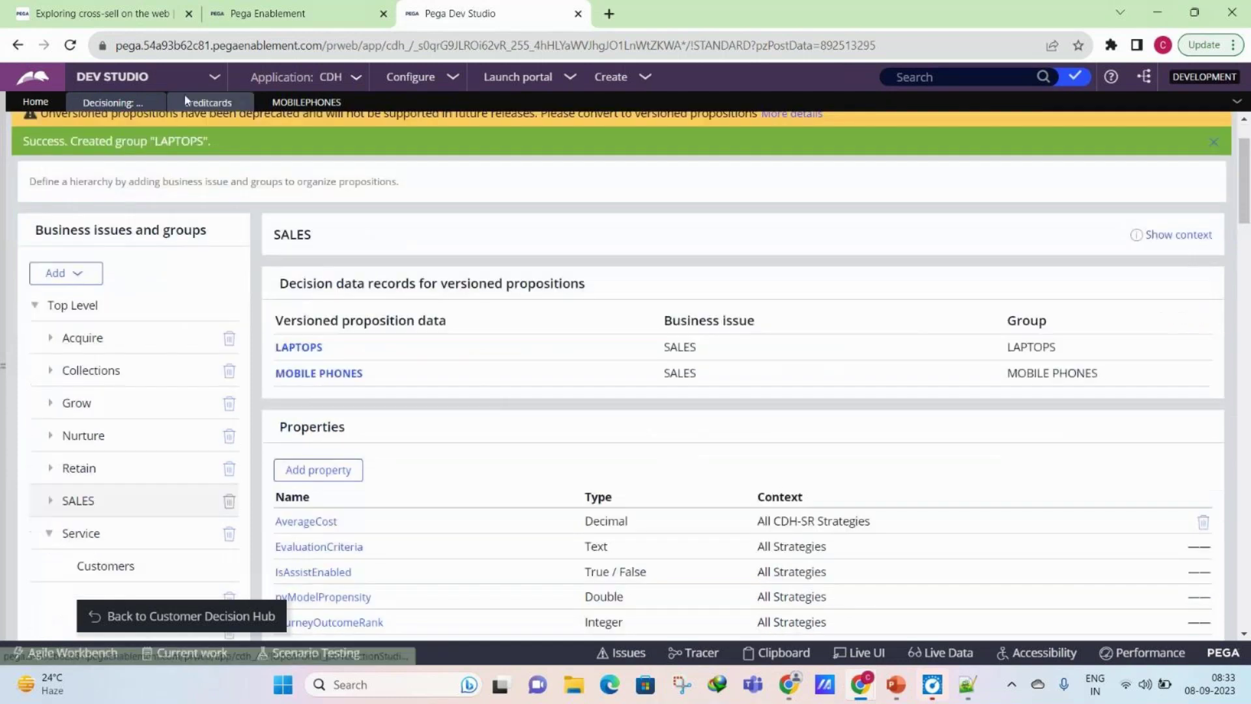
left_click(291, 104)
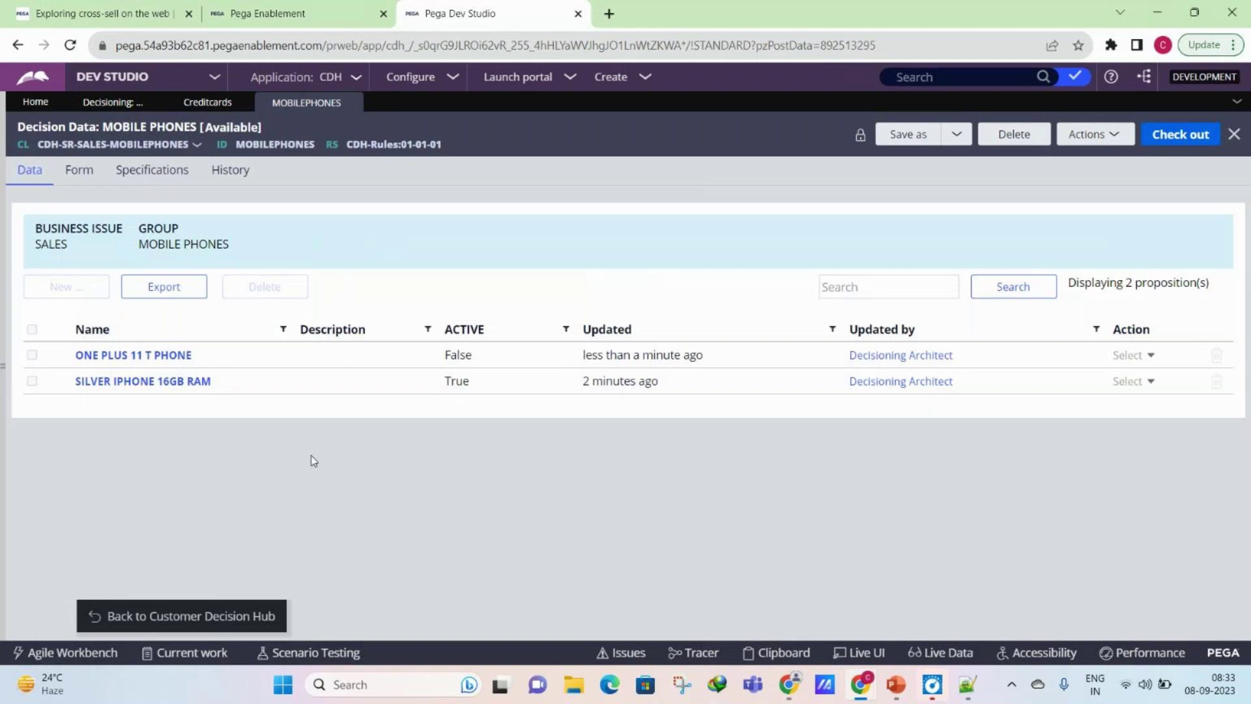
left_click(165, 356)
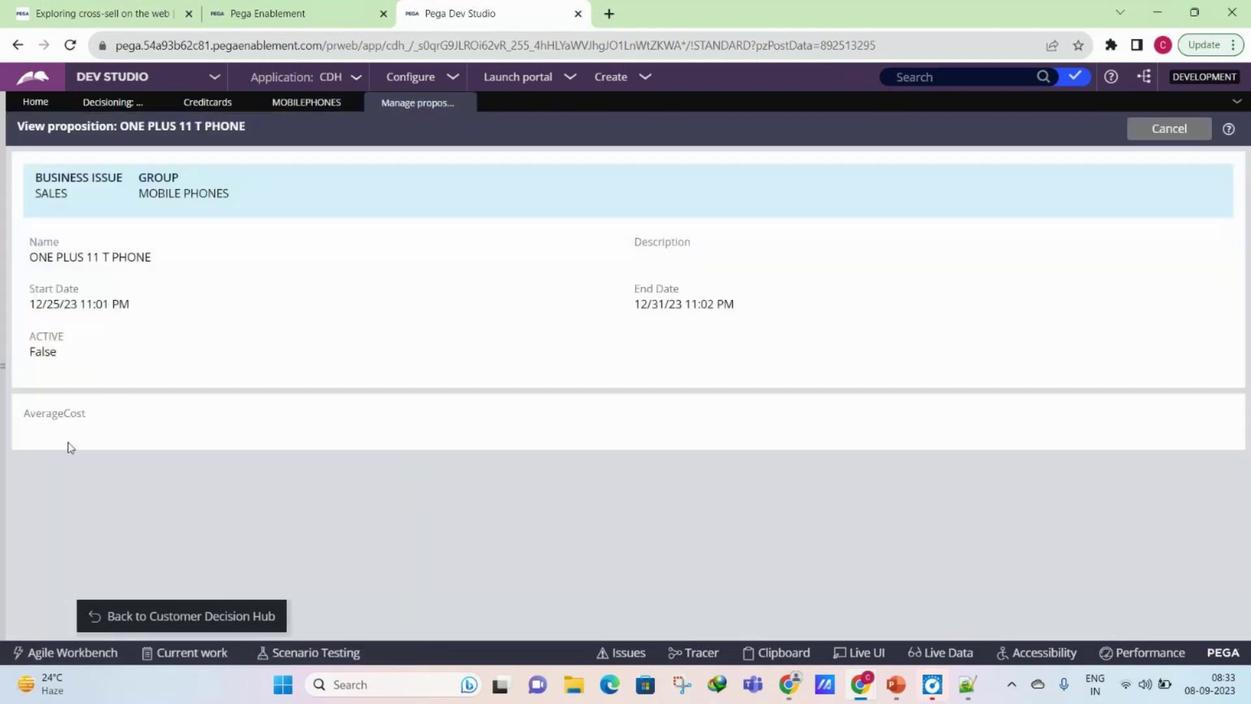
left_click_drag(23, 413, 107, 419)
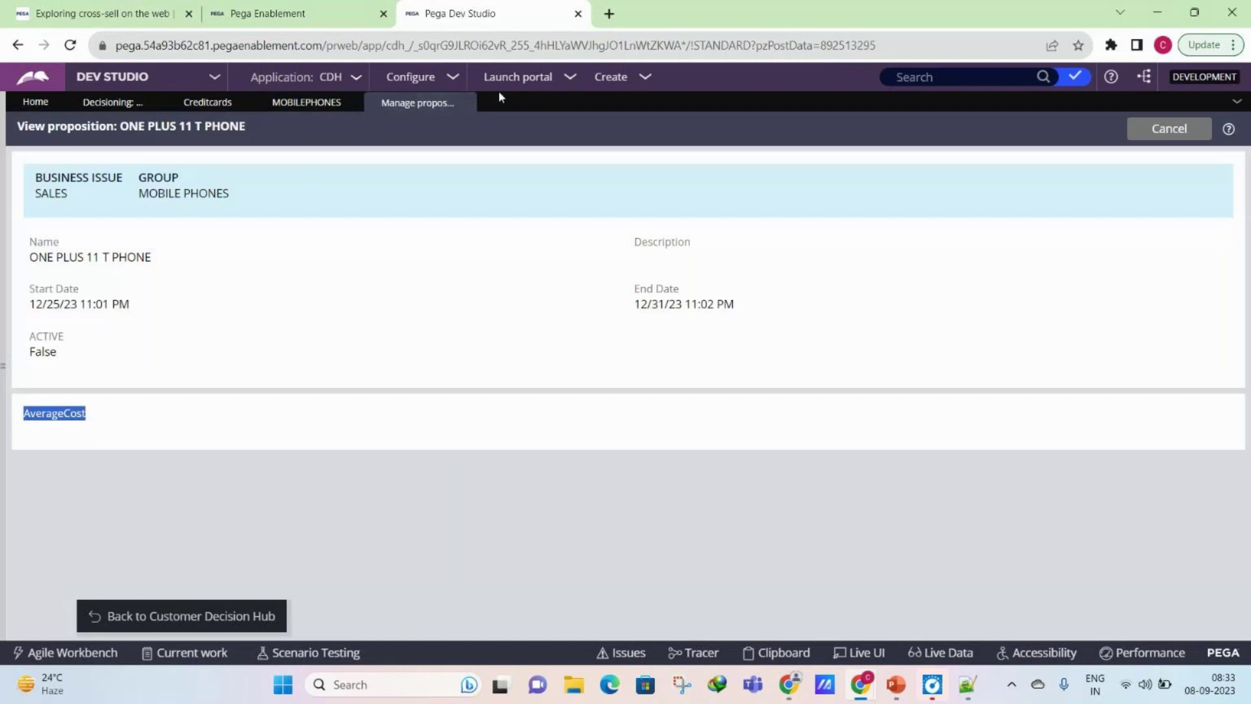
left_click(467, 104)
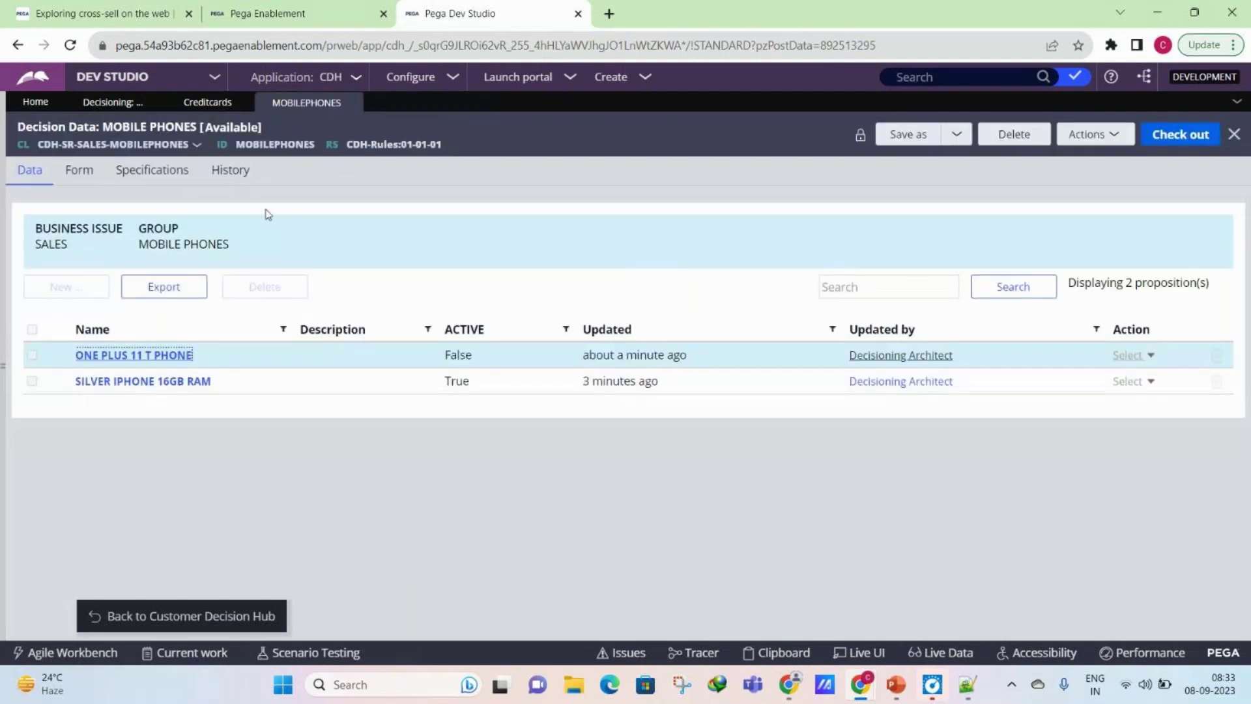
Step: Review the Credit cards propositions and the SALES groups and properties in the proposition hierarchy
left_click(206, 101)
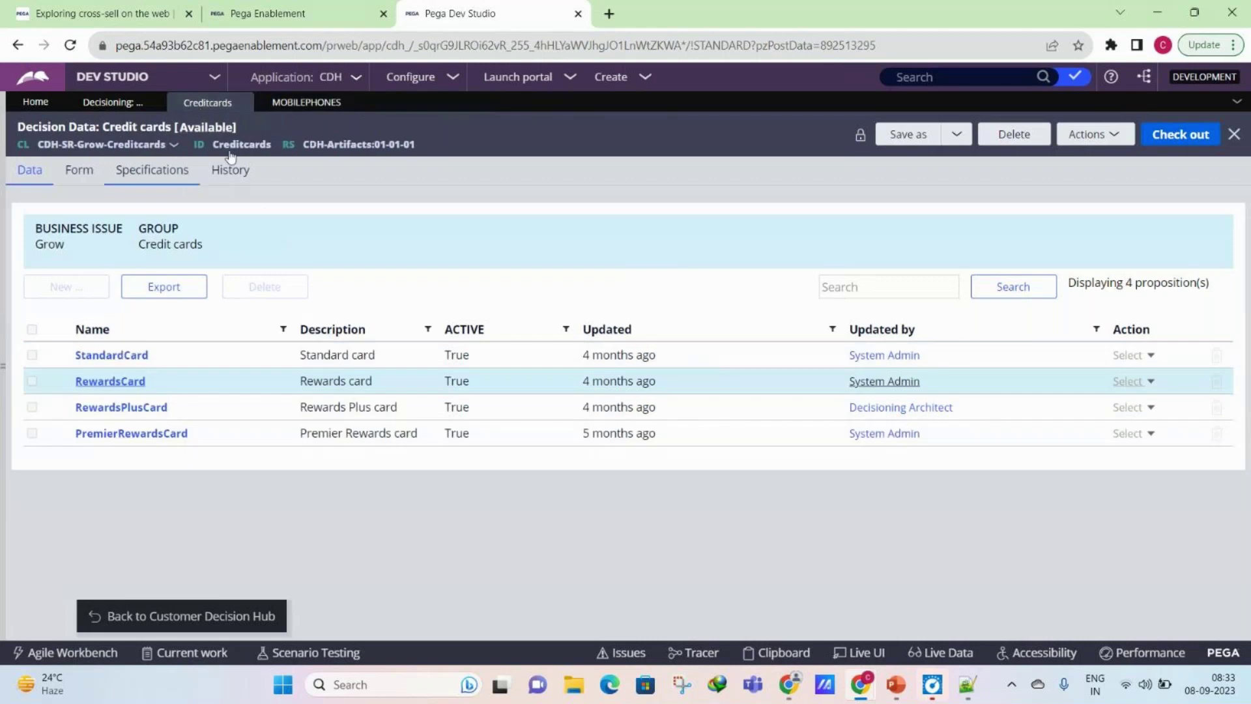
left_click(106, 102)
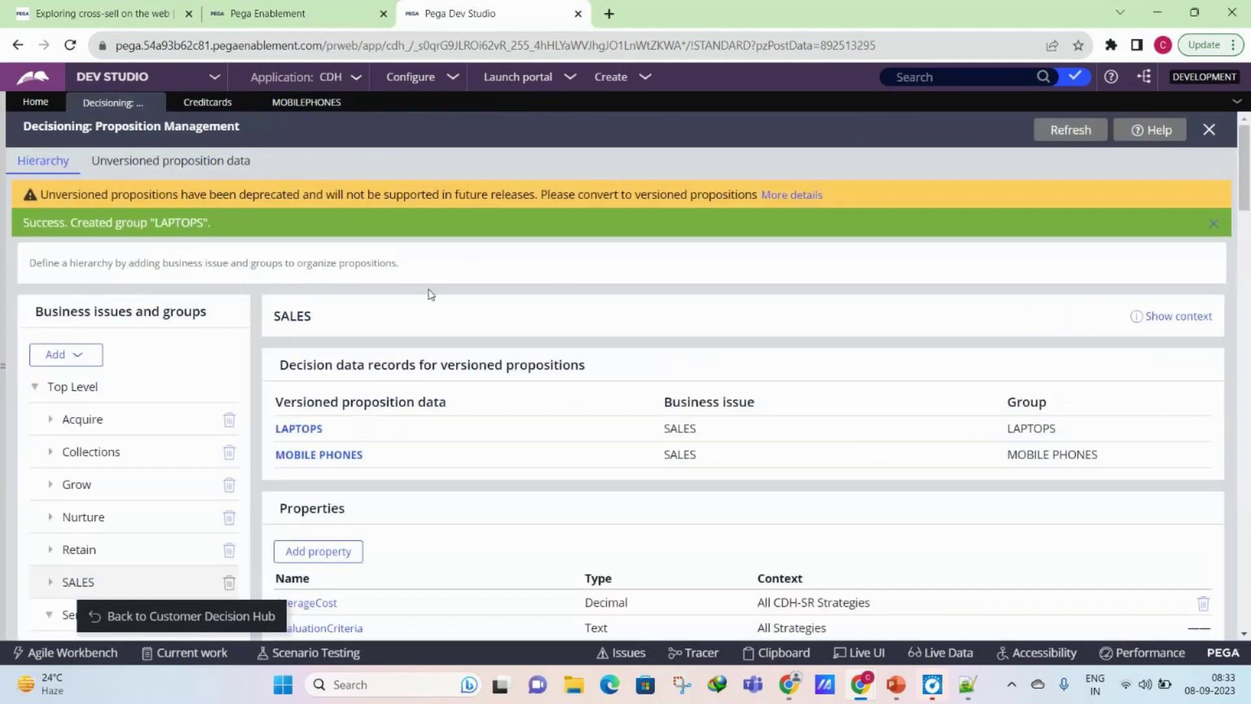
scroll(430, 295, "down", 3)
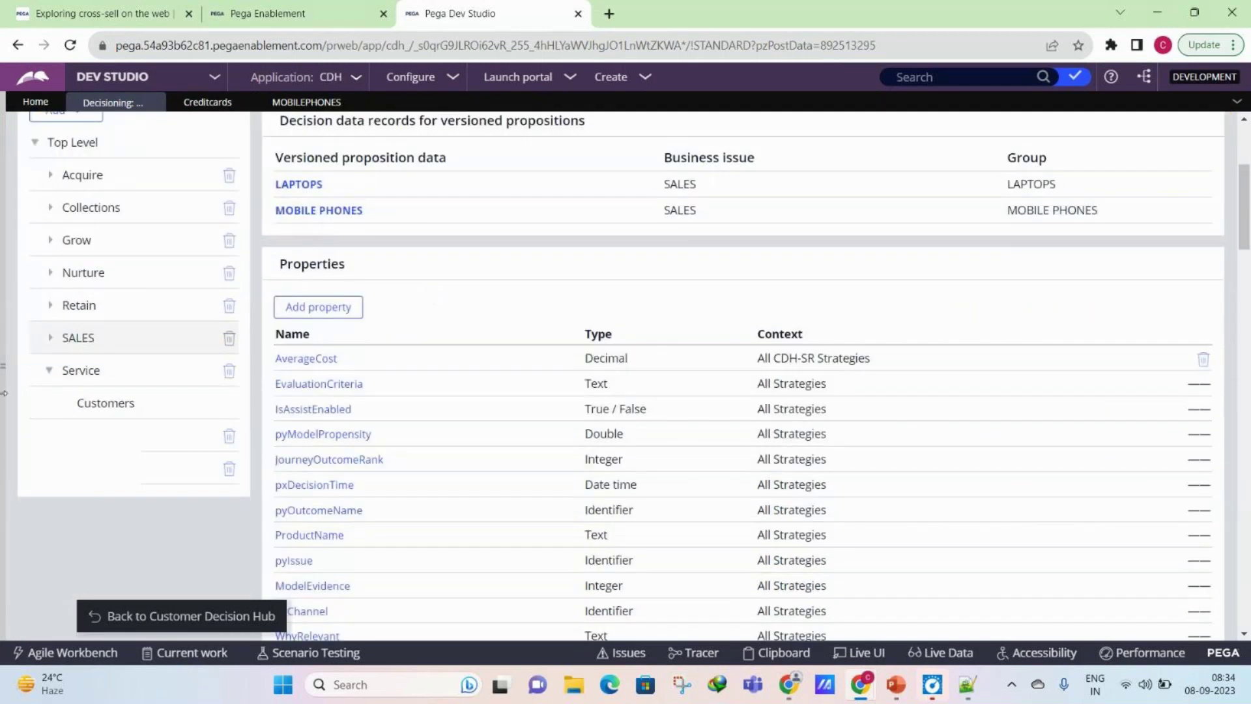
scroll(287, 298, "up", 2)
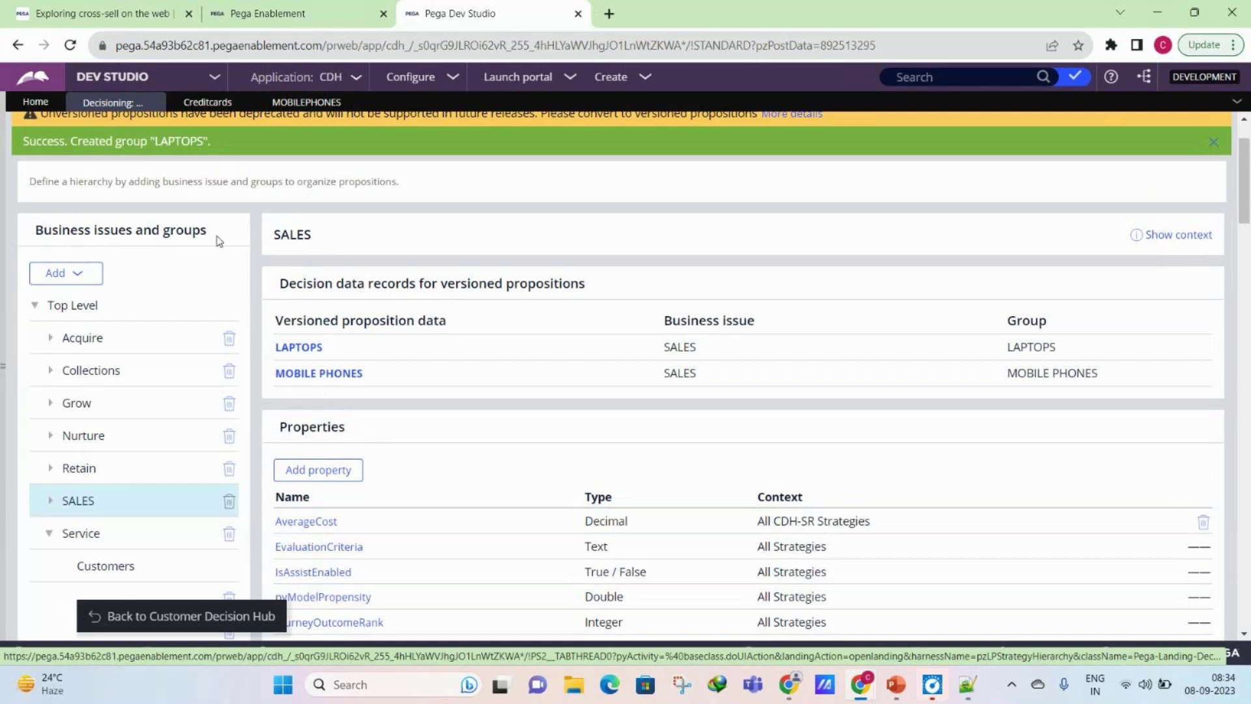
scroll(264, 242, "up", 2)
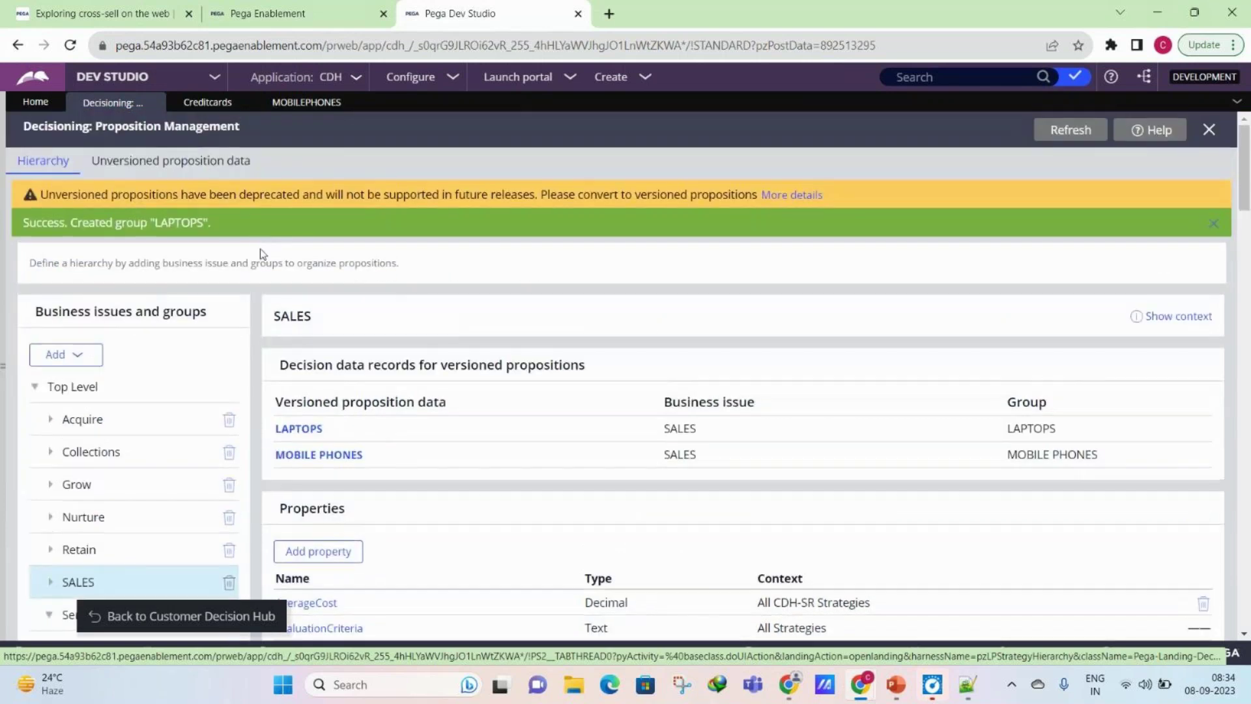
scroll(260, 249, "down", 1)
scroll(260, 248, "up", 1)
scroll(342, 309, "down", 2)
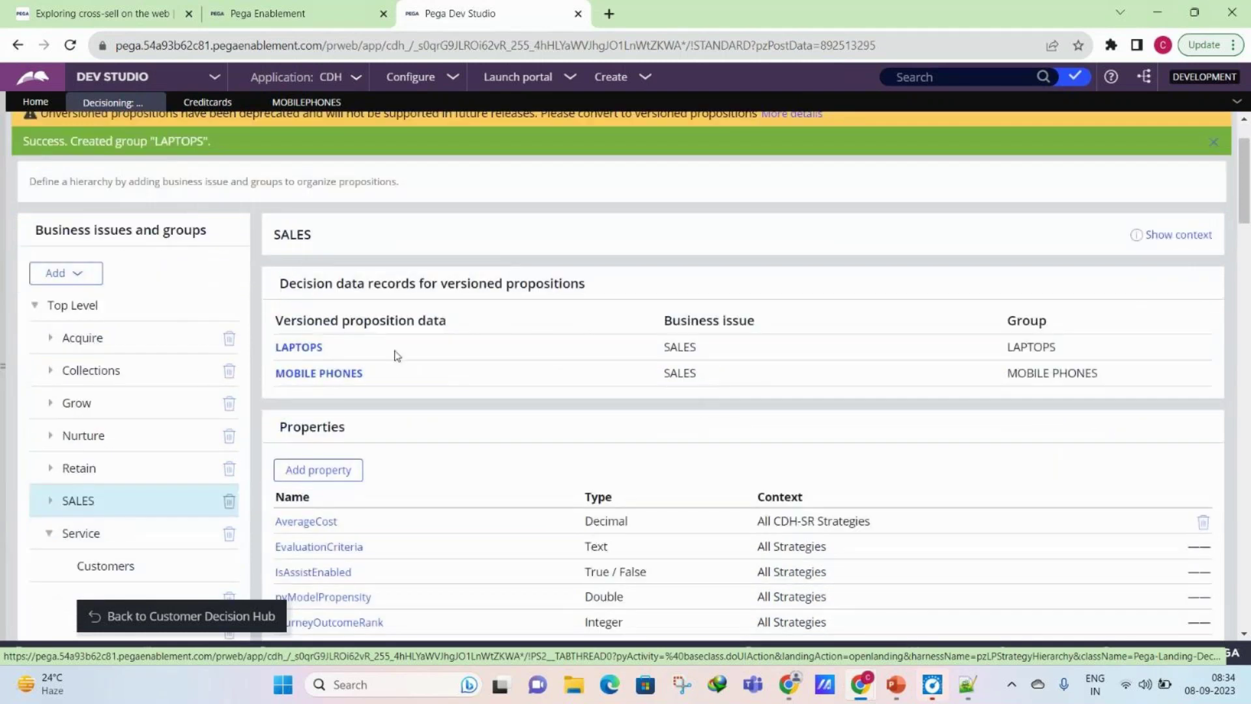
Step: Check out the MOBILE PHONES decision data and show its form fields
left_click(335, 374)
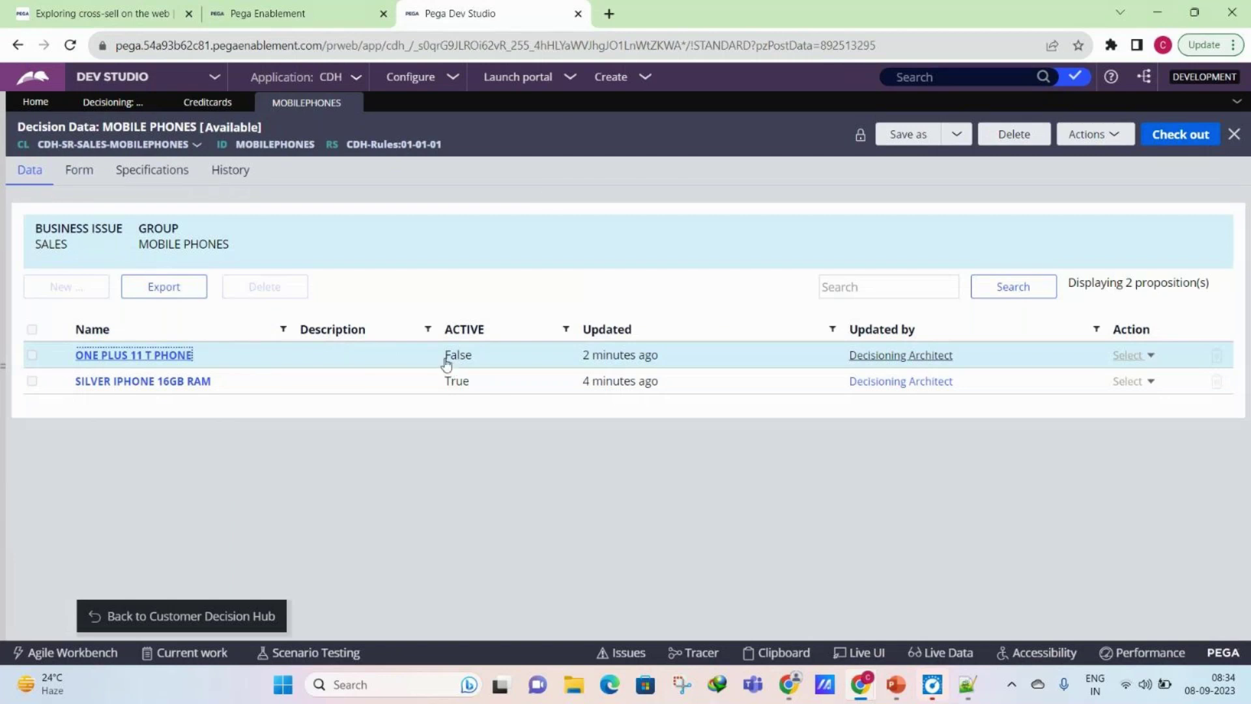
left_click_drag(439, 361, 497, 354)
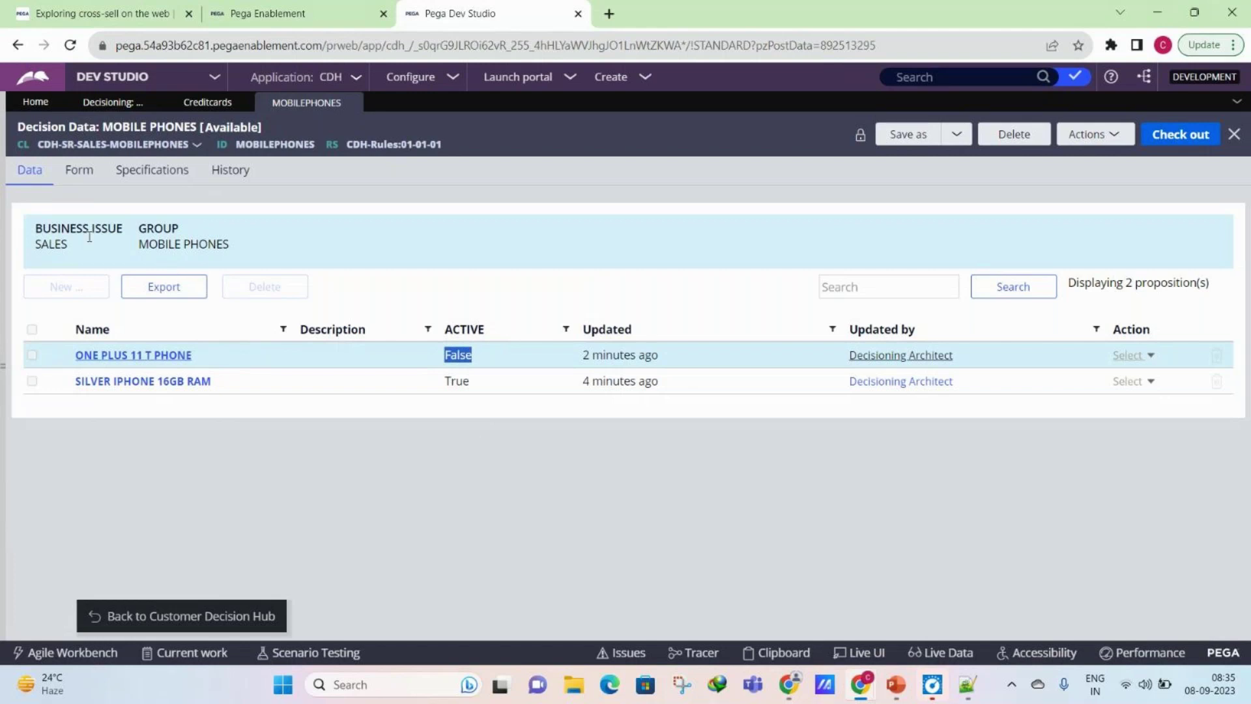
left_click(101, 175)
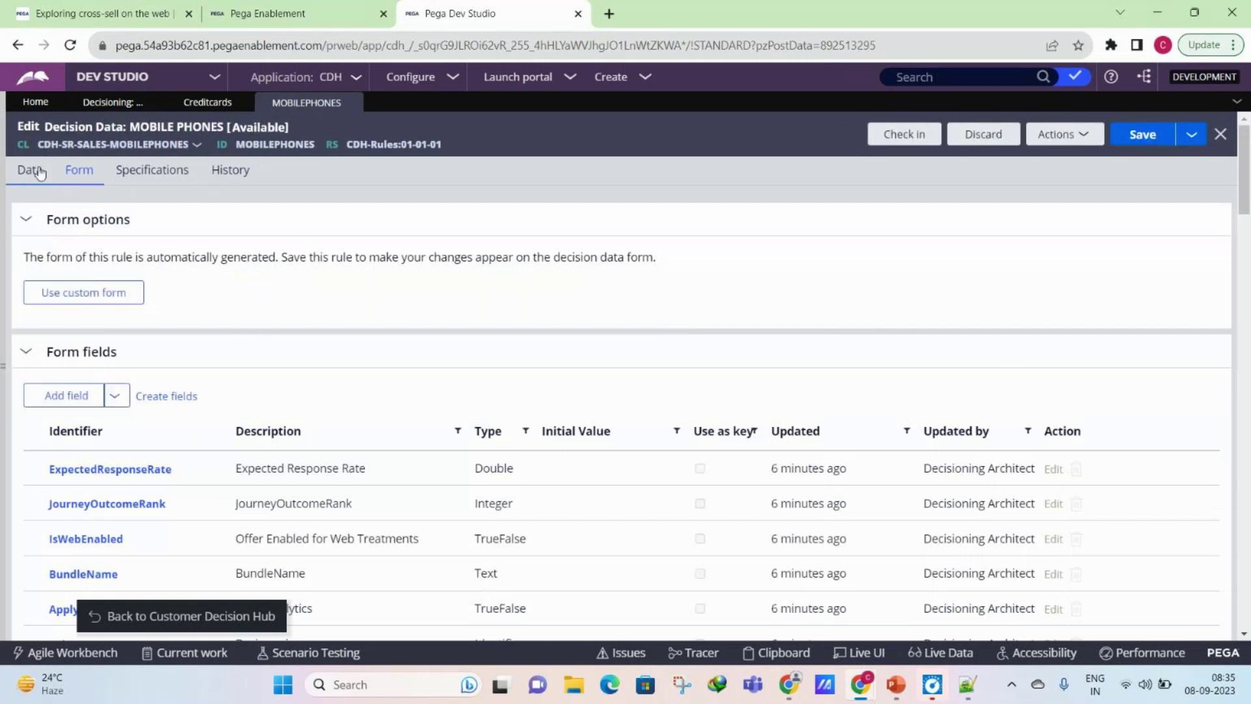
left_click(40, 171)
left_click(88, 177)
Step: Add a form field named PhonePrice to the MOBILE PHONES decision data and open the creation form for its property
left_click_drag(1247, 188, 1247, 615)
left_click(62, 601)
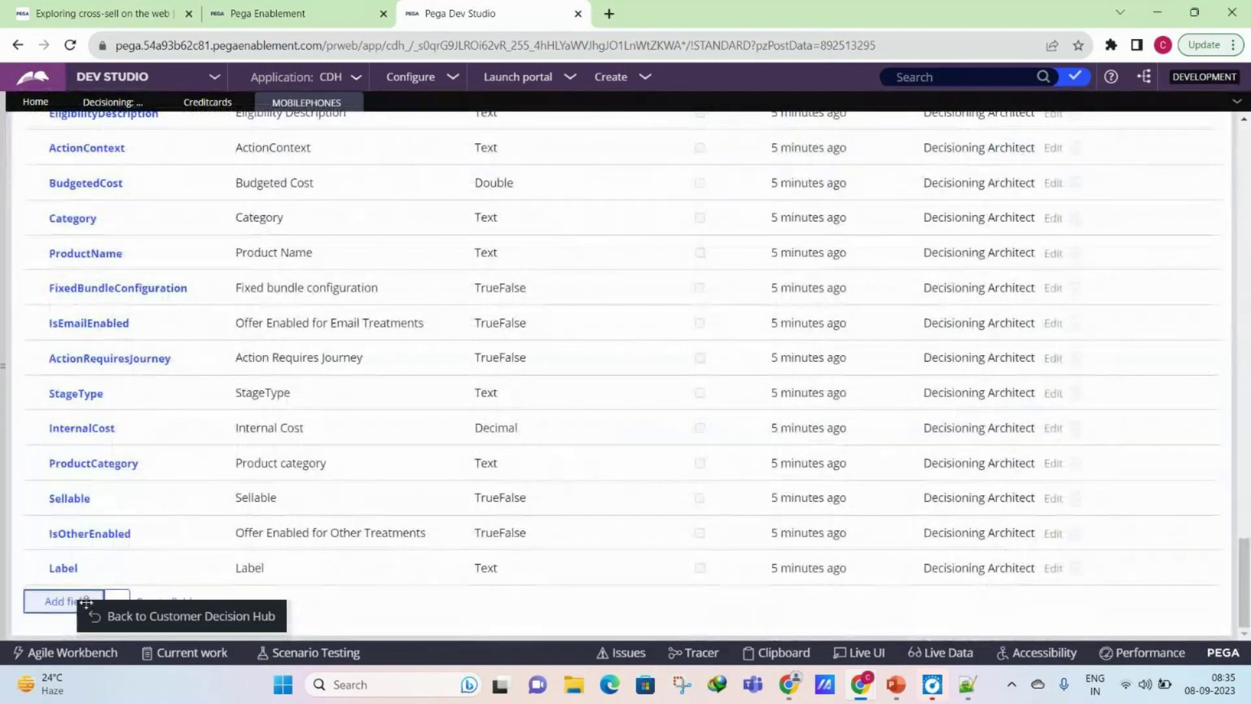
left_click_drag(161, 607, 391, 642)
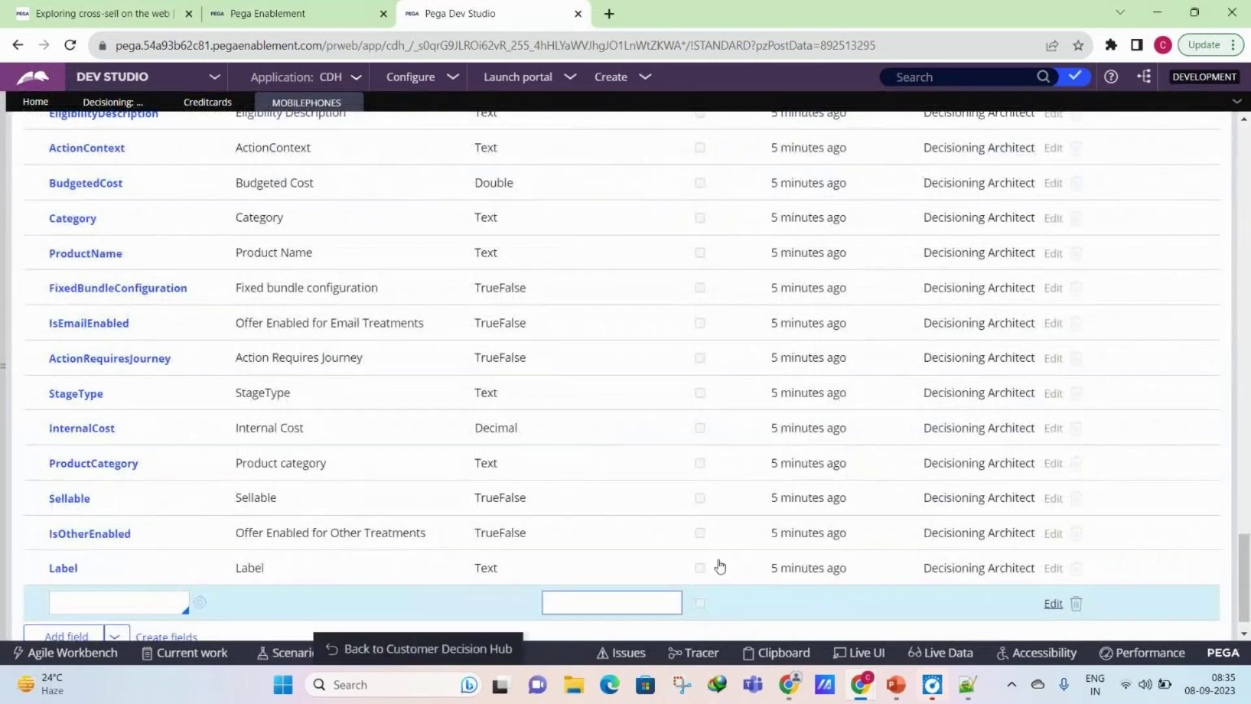
scroll(125, 587, "down", 1)
left_click(136, 572)
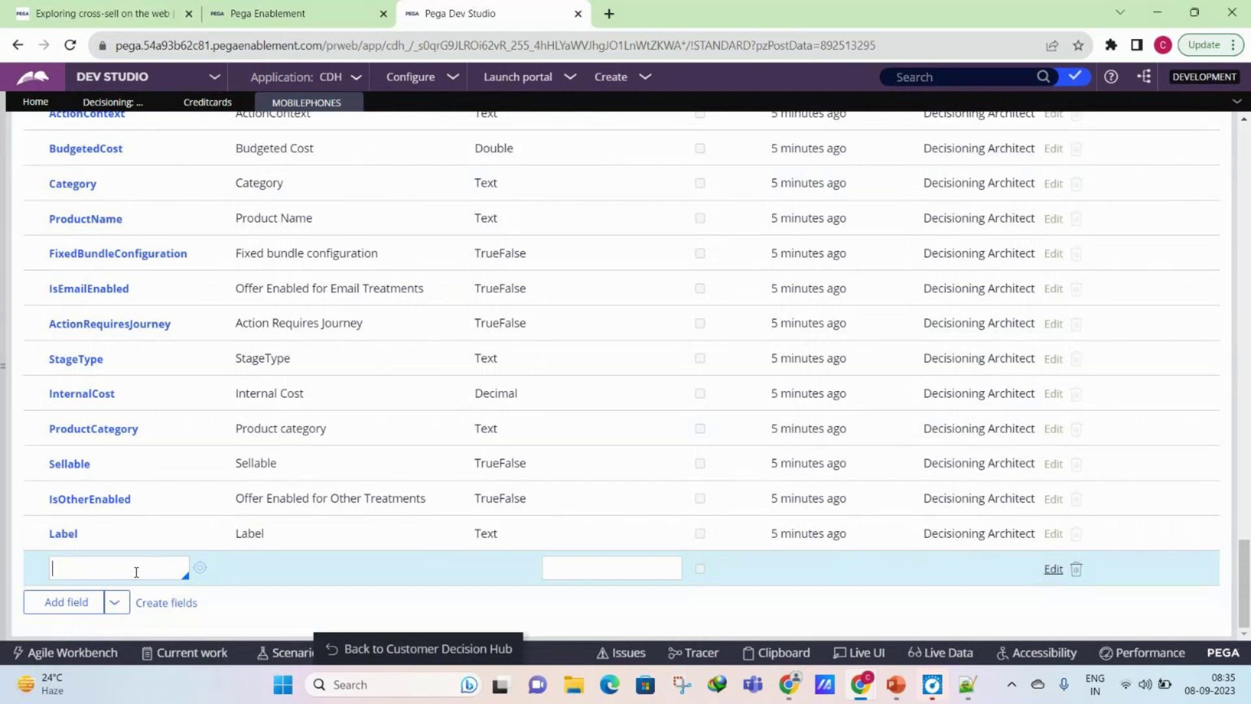
type("PhonePrice")
left_click(199, 569)
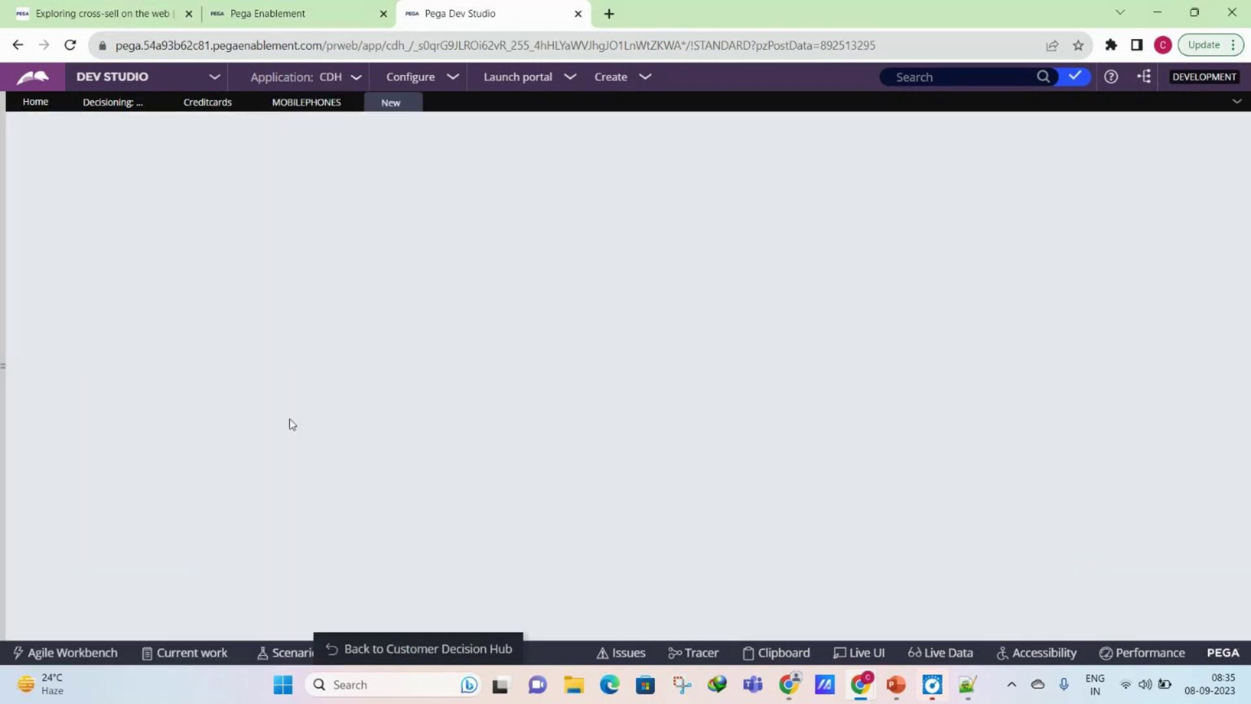
Step: Examine the class that the new PhonePrice property applies to in its creation form
left_click(317, 112)
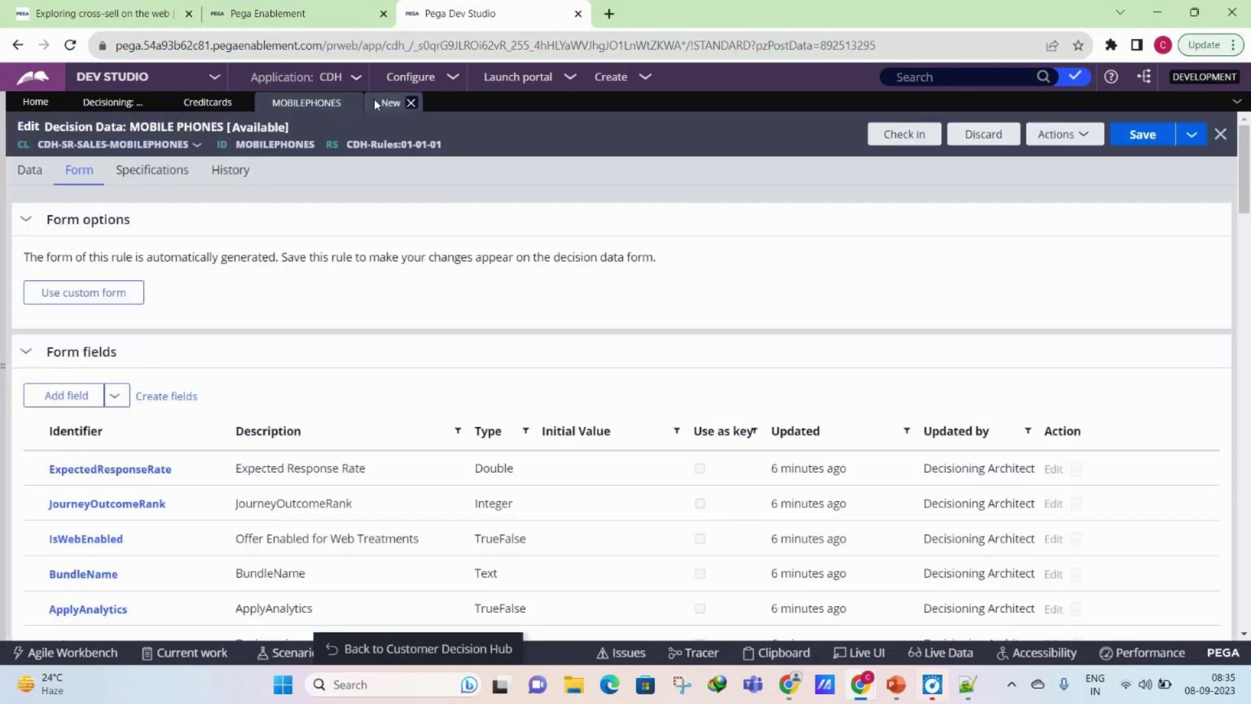
left_click(377, 101)
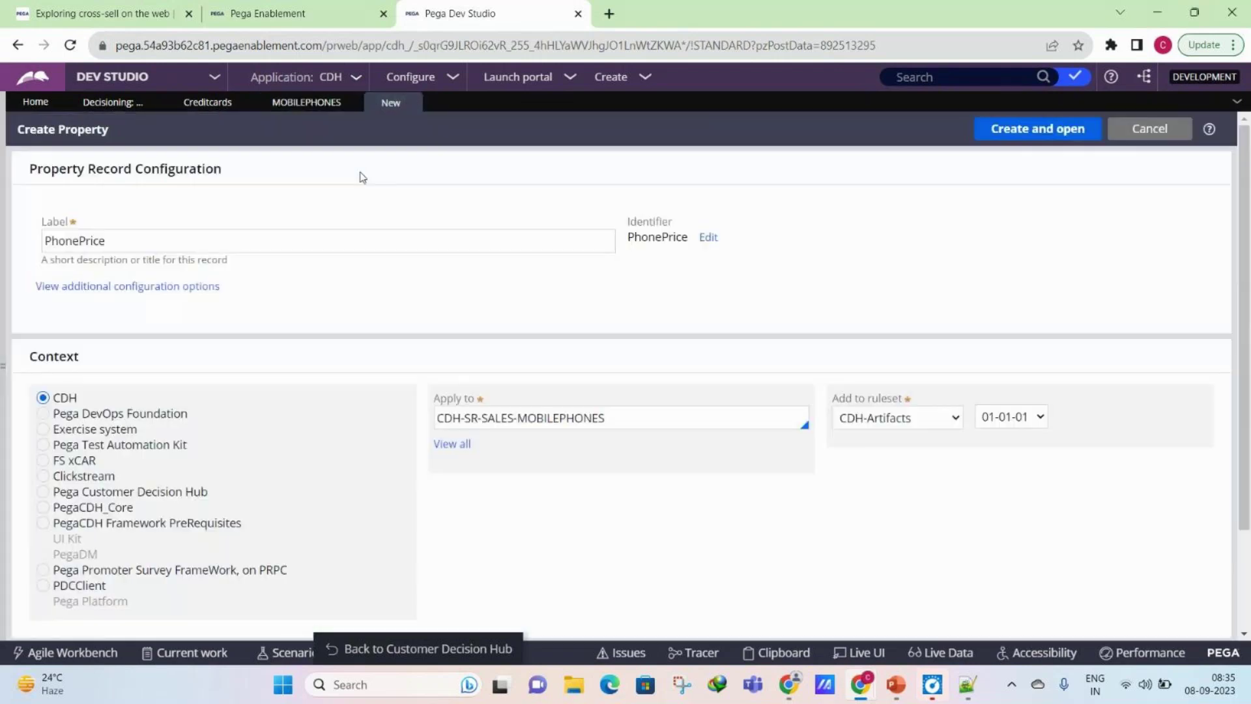
left_click_drag(436, 417, 619, 406)
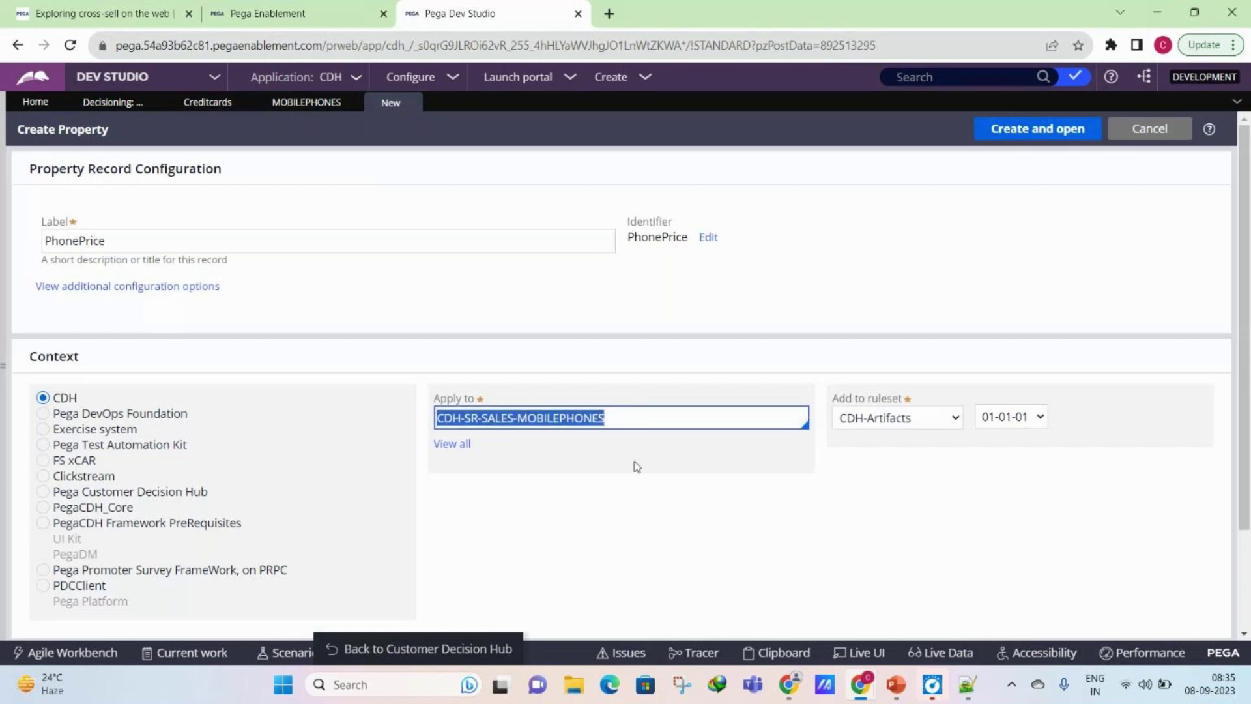
left_click(626, 490)
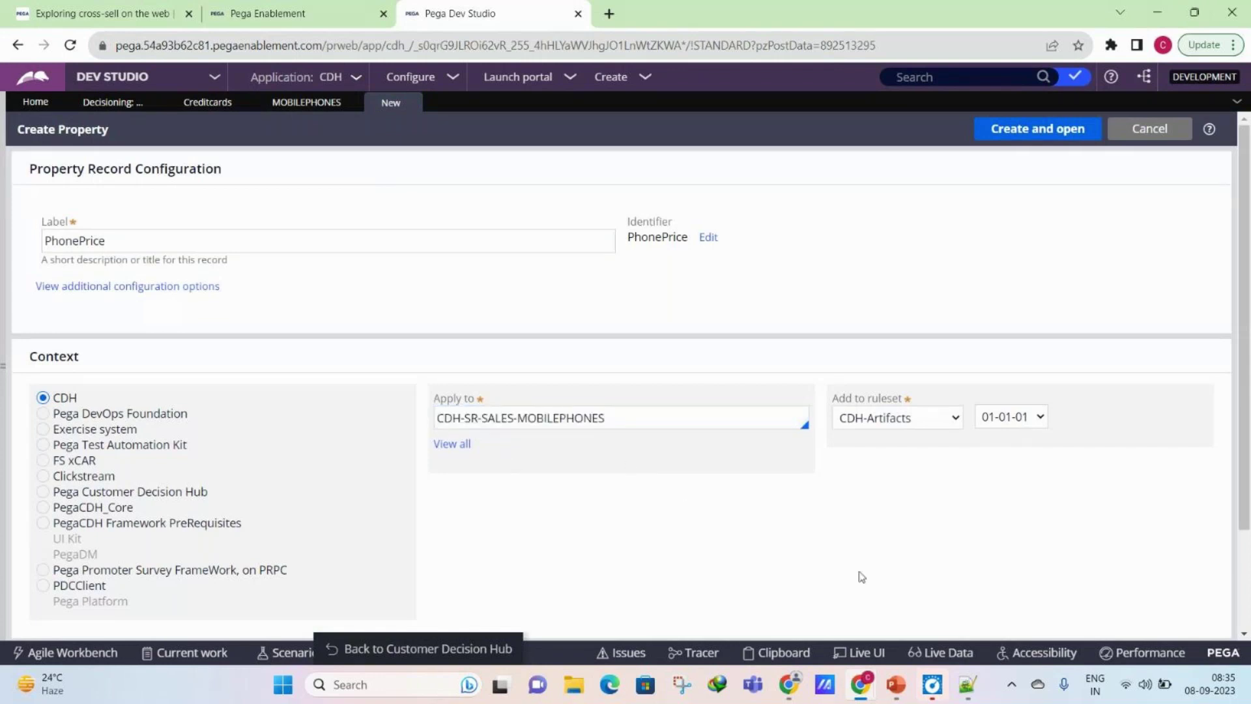
Step: Switch to Notepad++ and read the notes on the issue, group, proposition and attribute hierarchy
left_click(969, 681)
scroll(417, 442, "down", 3)
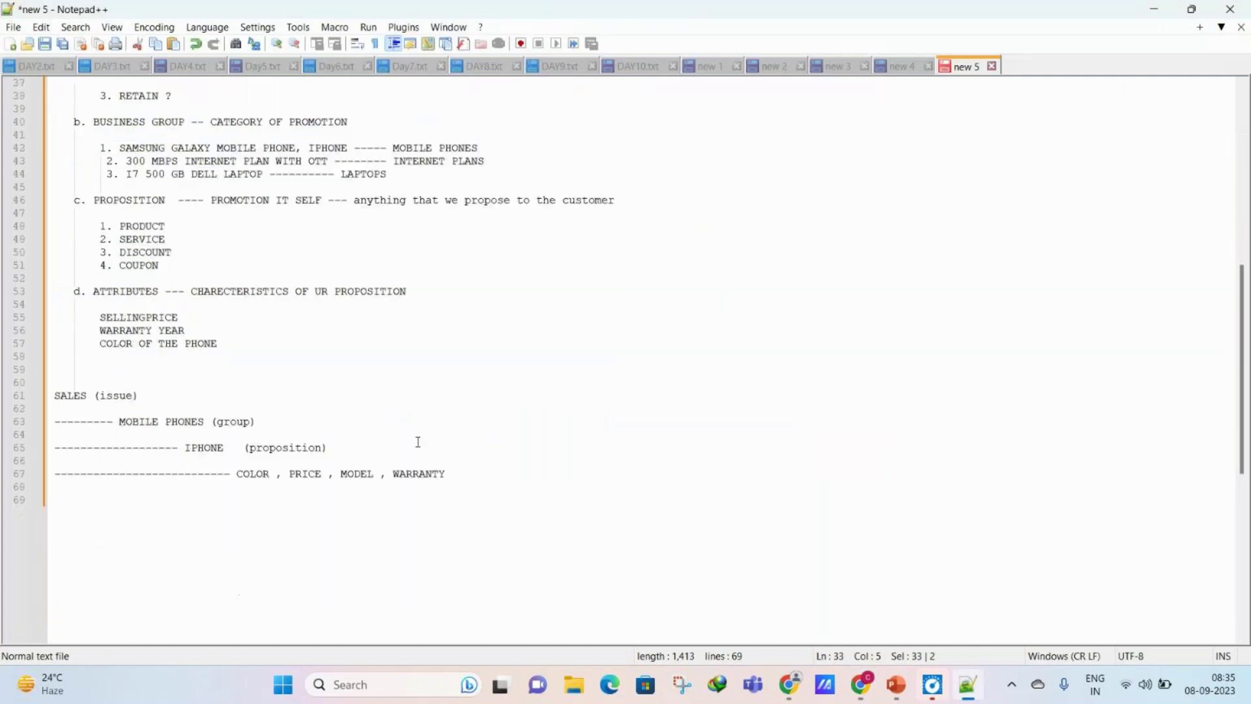
Step: Reread the SALES issue, MOBILE PHONES group and IPHONE proposition lines in the notes
left_click(451, 474)
left_click_drag(54, 395, 256, 422)
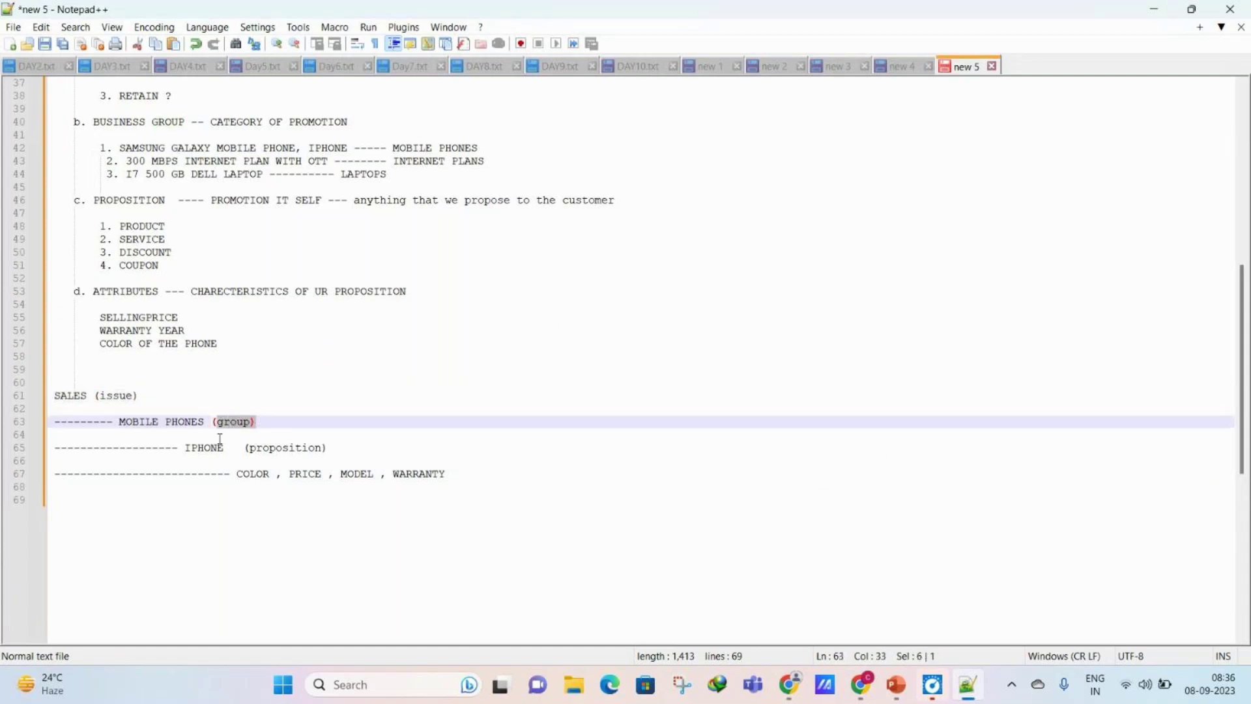
double_click(196, 447)
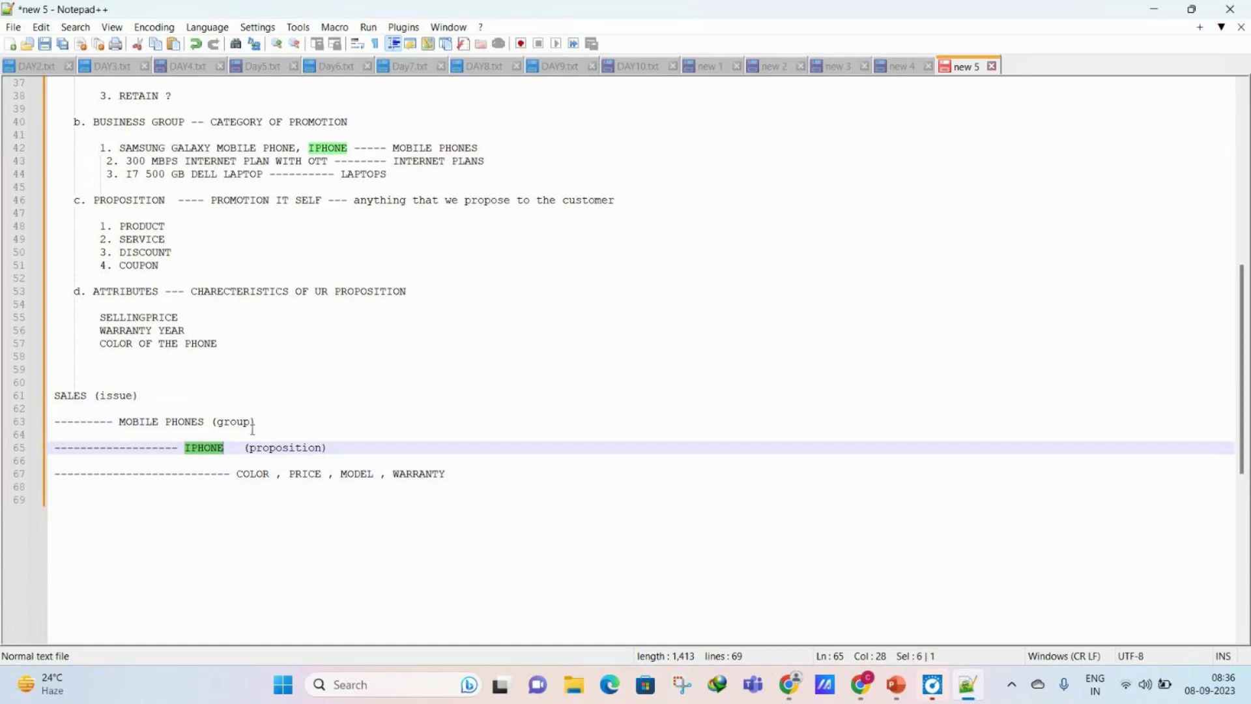
Step: Add the class naming pattern "<APPLICATIONID>-SR-<ISSUE>-<GROUP>" on a new line below the attribute hierarchy in the notes
left_click(452, 472)
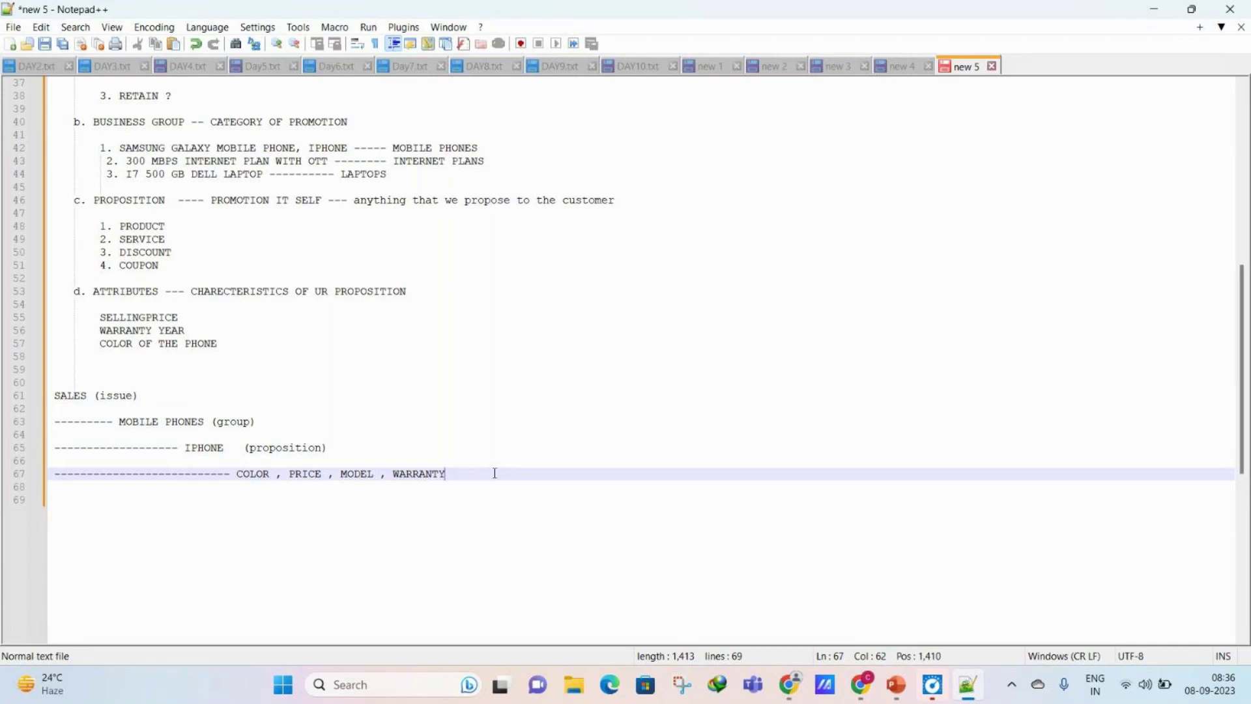
key("Return")
key("Return")
key("Return")
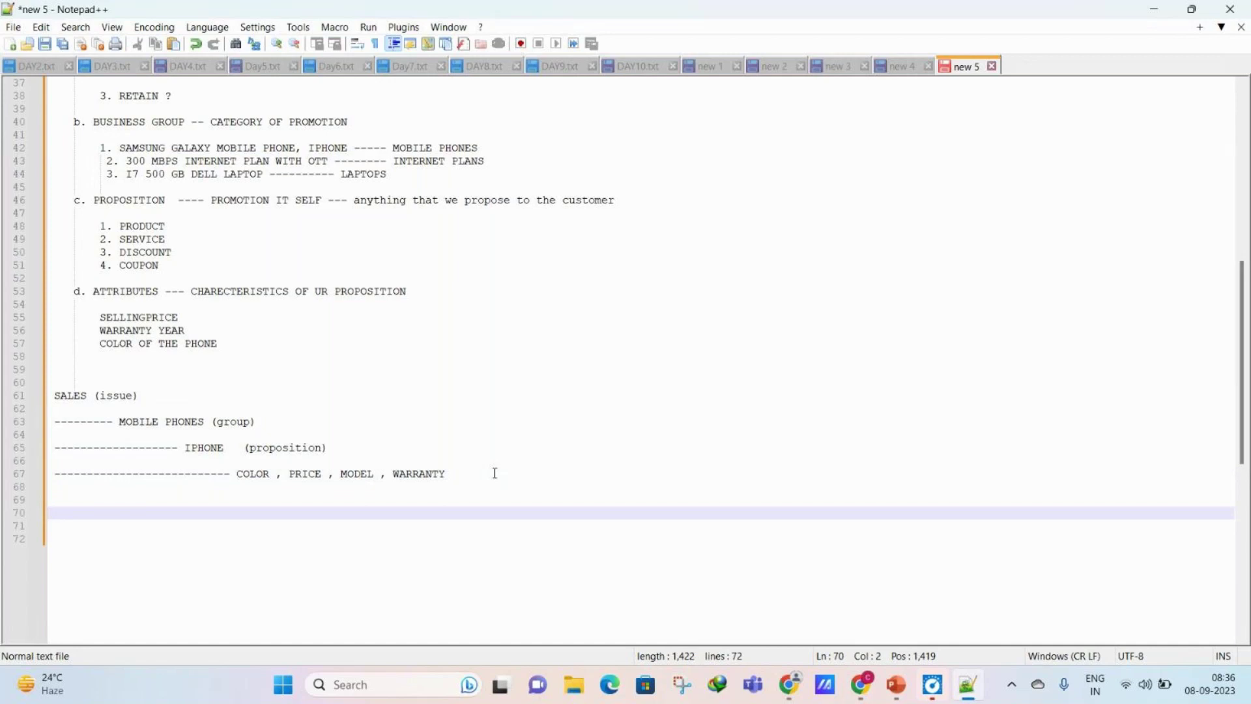
type("<A")
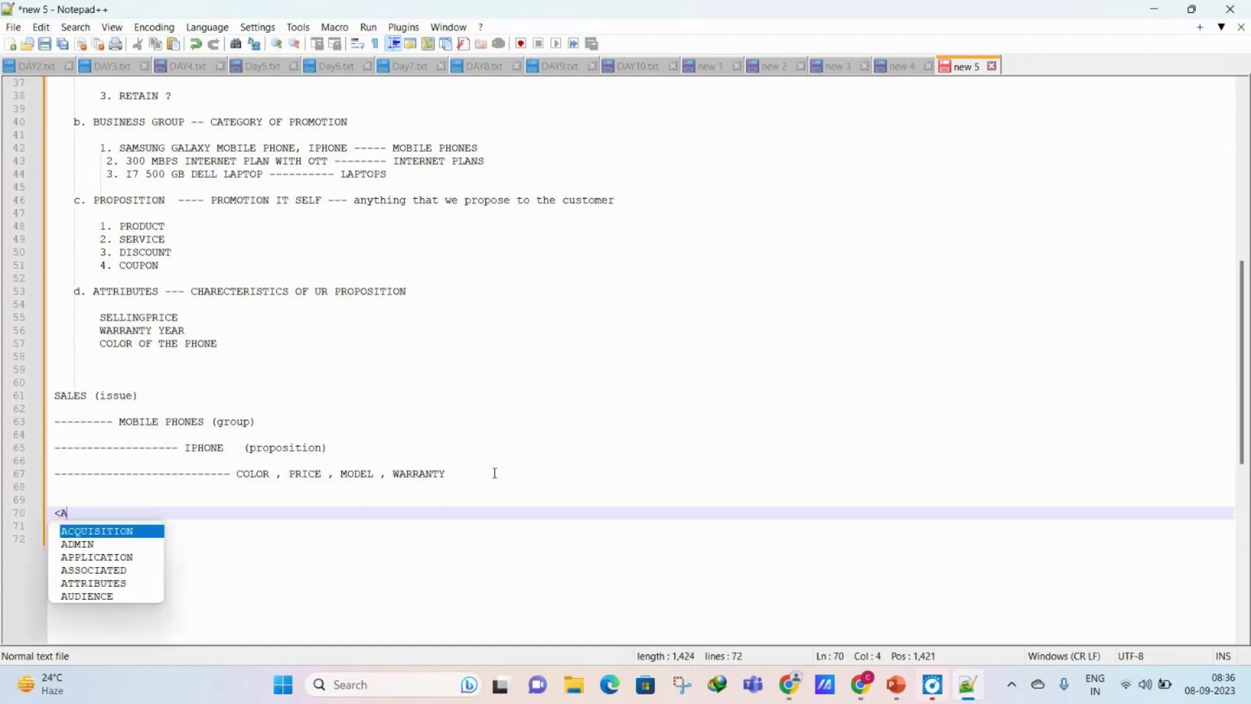
type("PPLICATIONID>-SR")
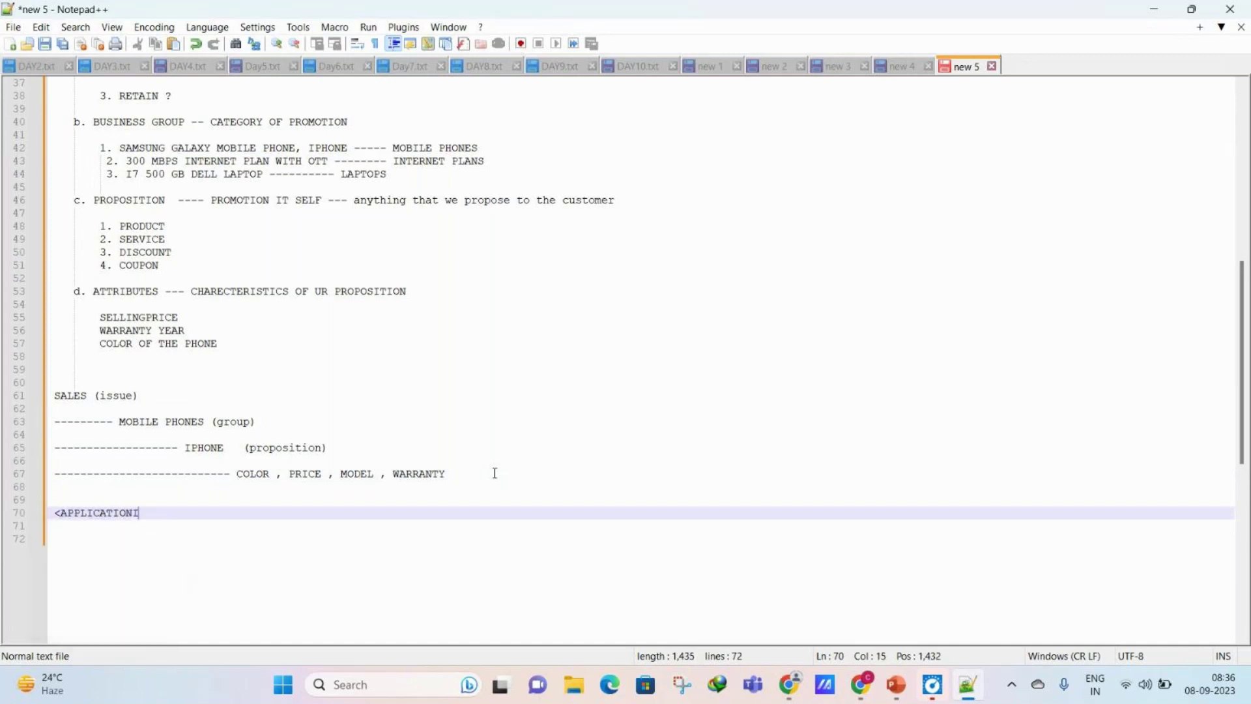
type("-<ISSUE")
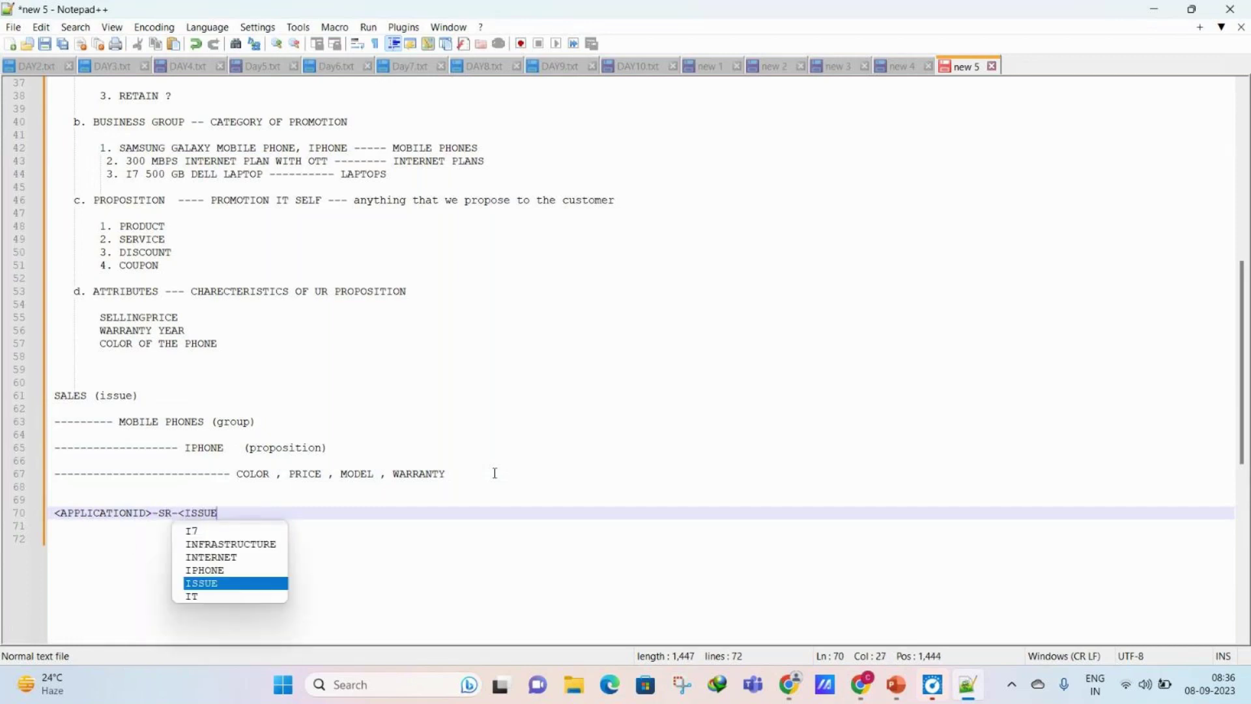
type(">-<GROUP>")
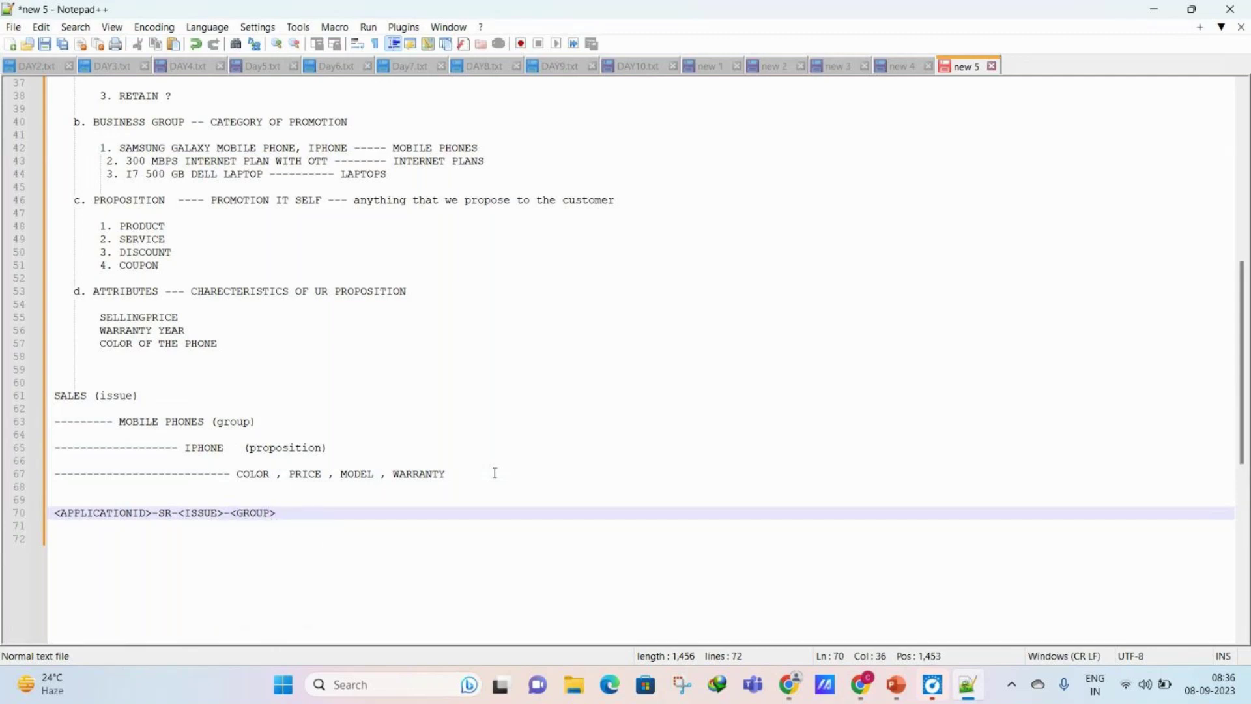
Step: Add the note "SR -- STRATEGY RESULT CLASS ---- will be created wen u create atleast 1 business issue" below the naming pattern
key("Return")
key("Return")
type("SR")
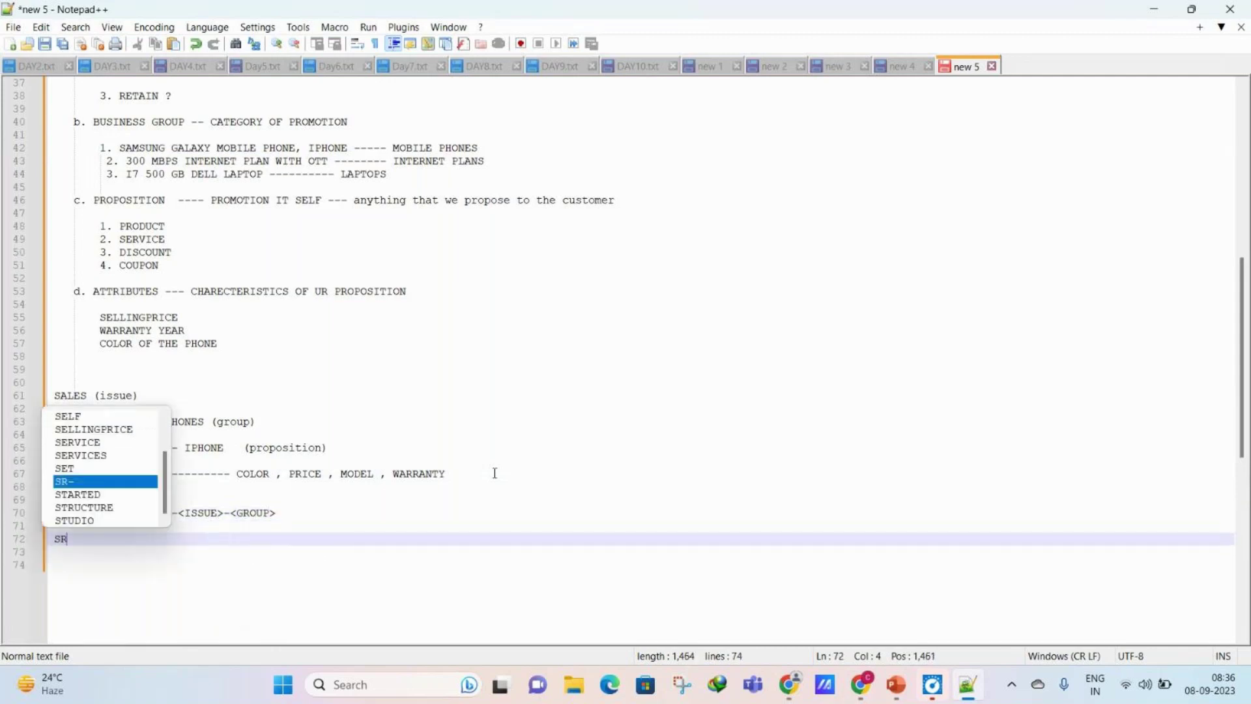
type(" -- STRA")
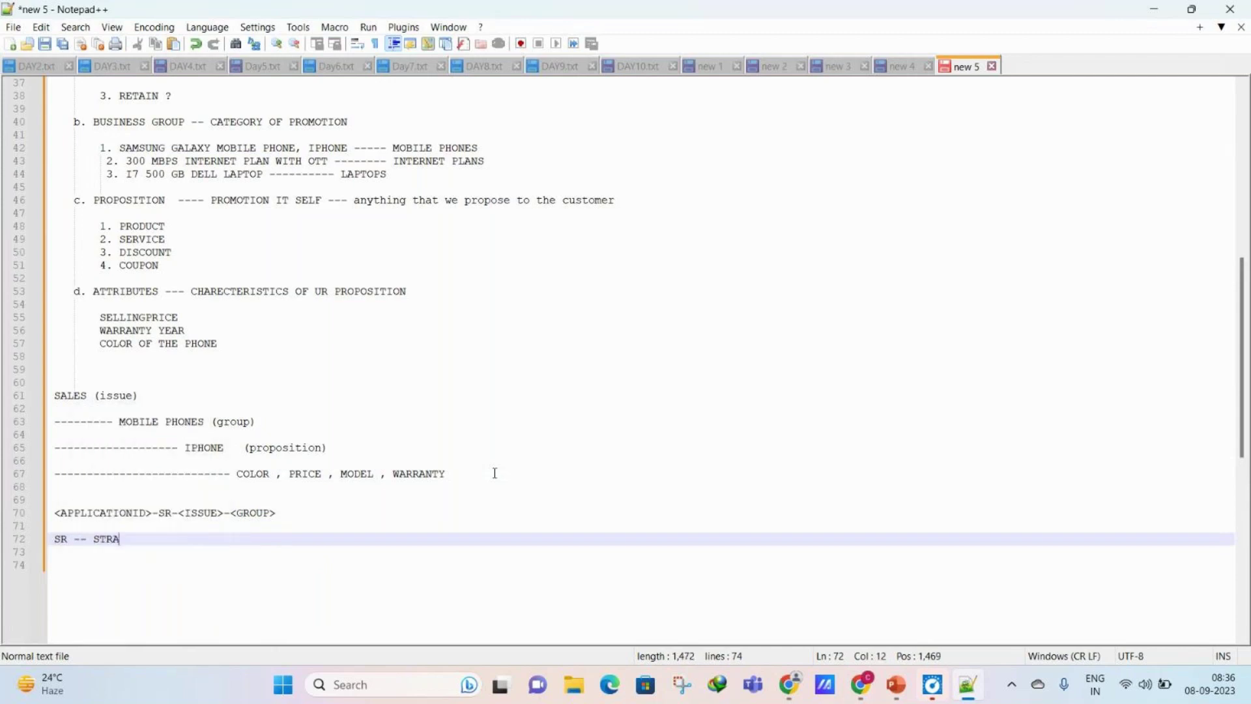
type("TEGY RESULT CLASS")
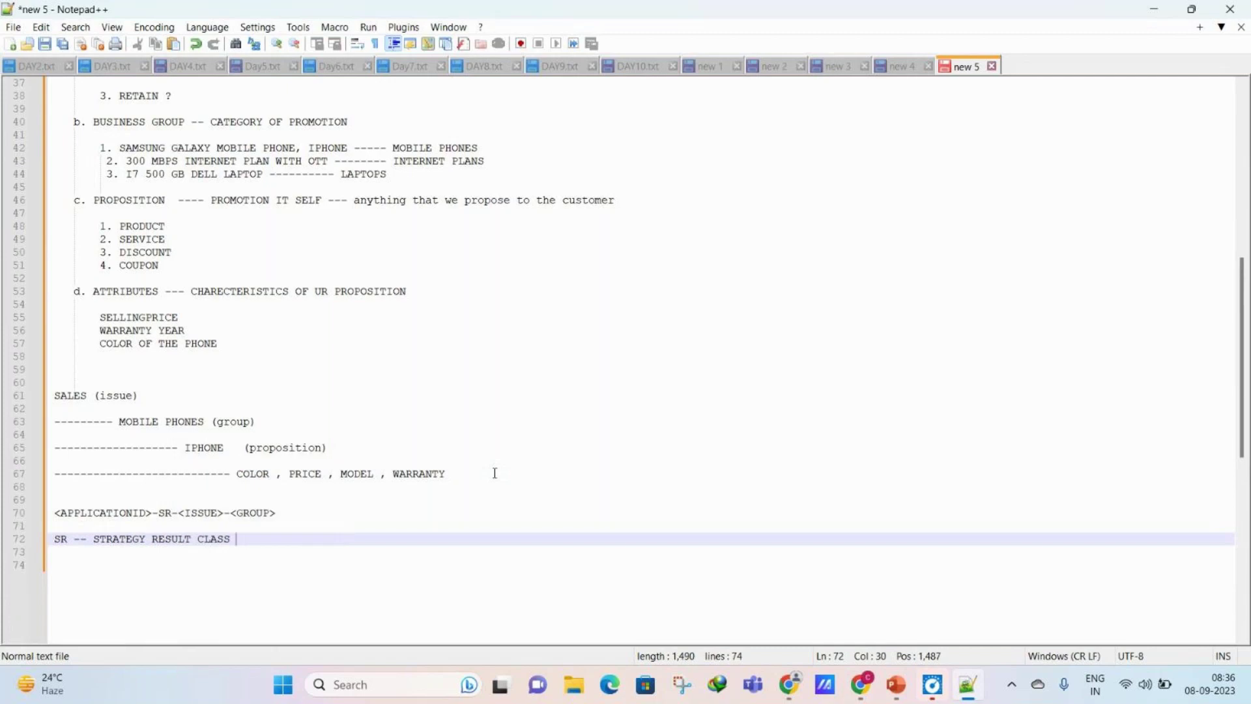
type(" ---- w")
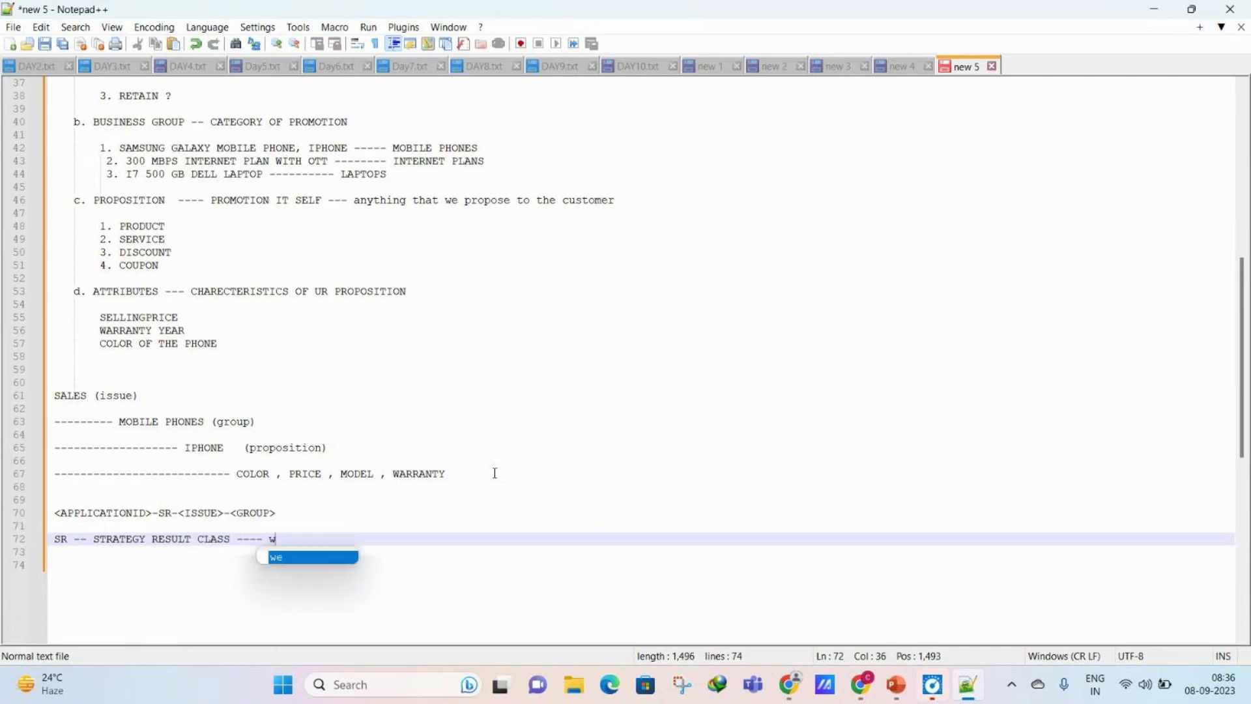
type("ill be created w")
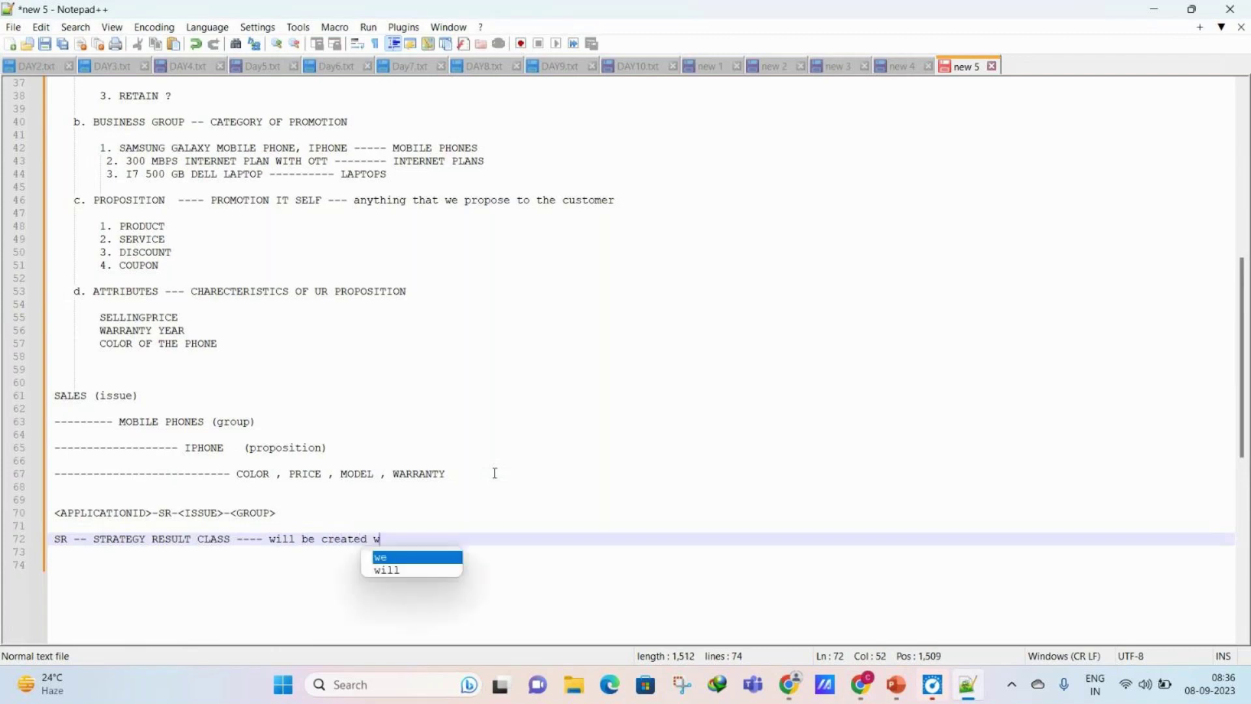
type("en u crea")
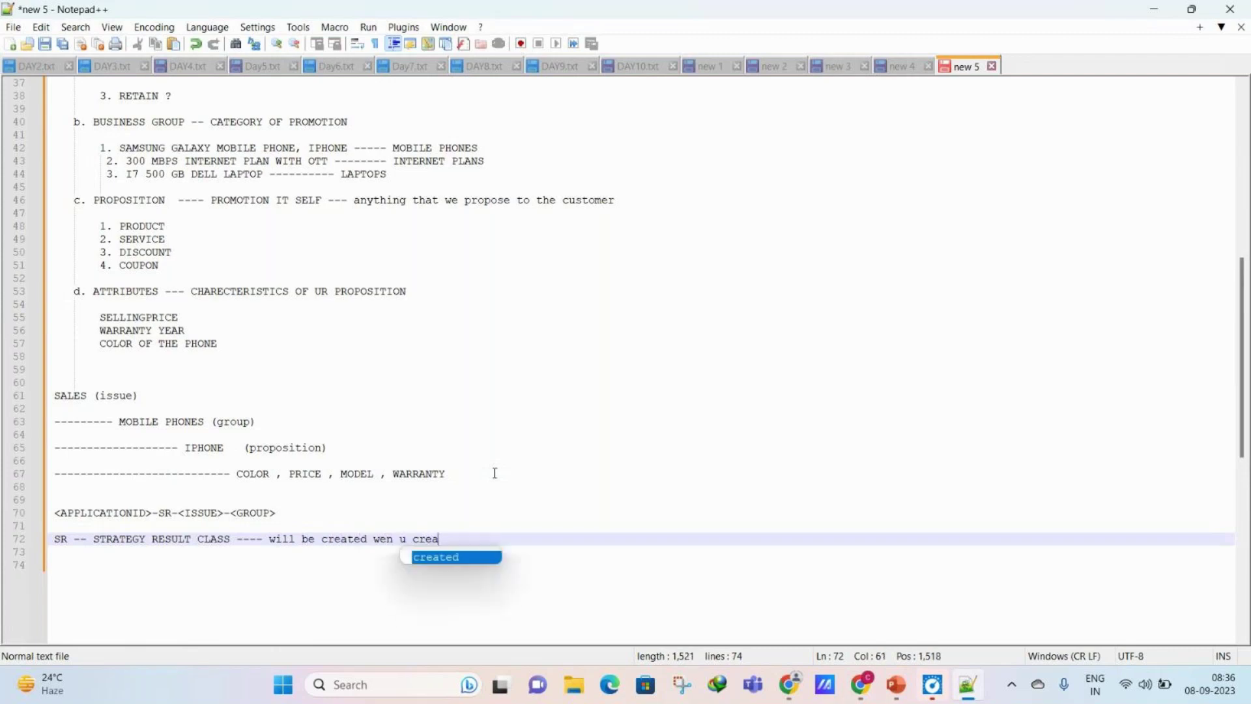
type("te atleast 1 busi")
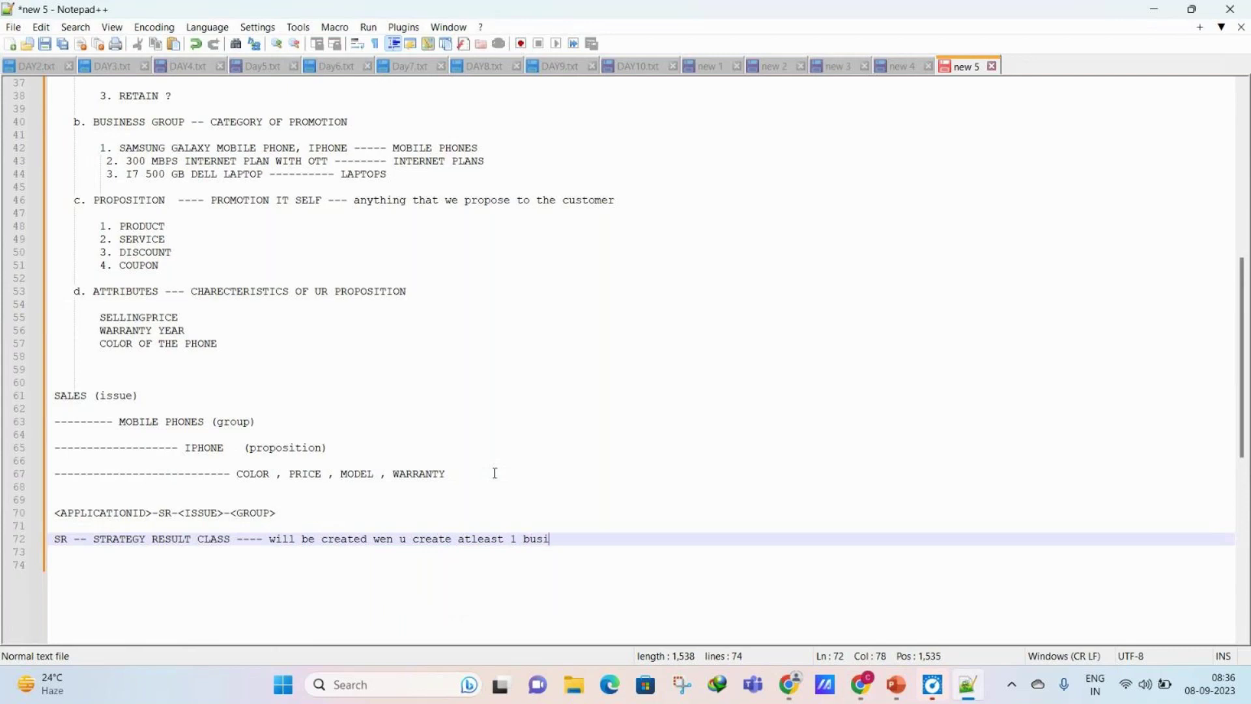
type("ness issue")
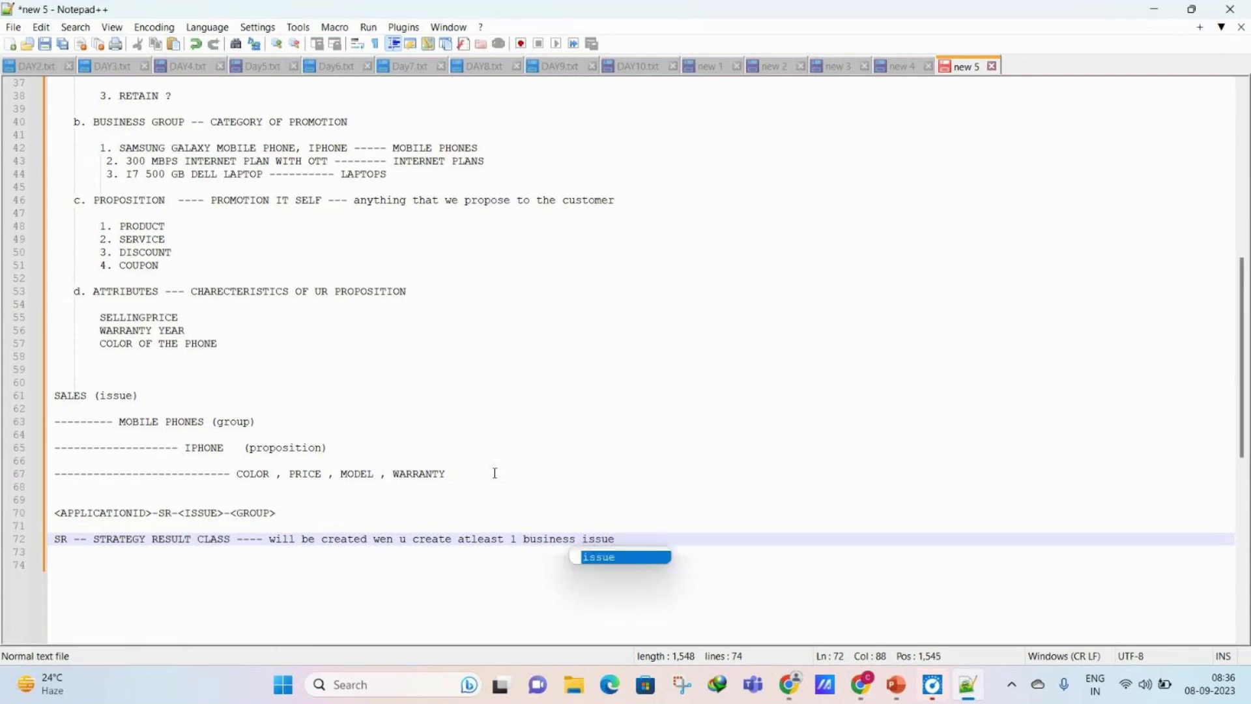
Step: Switch to Pega Dev Studio, show the Proposition Management hierarchy and examine the SALES issue among the business issues
left_click(1151, 17)
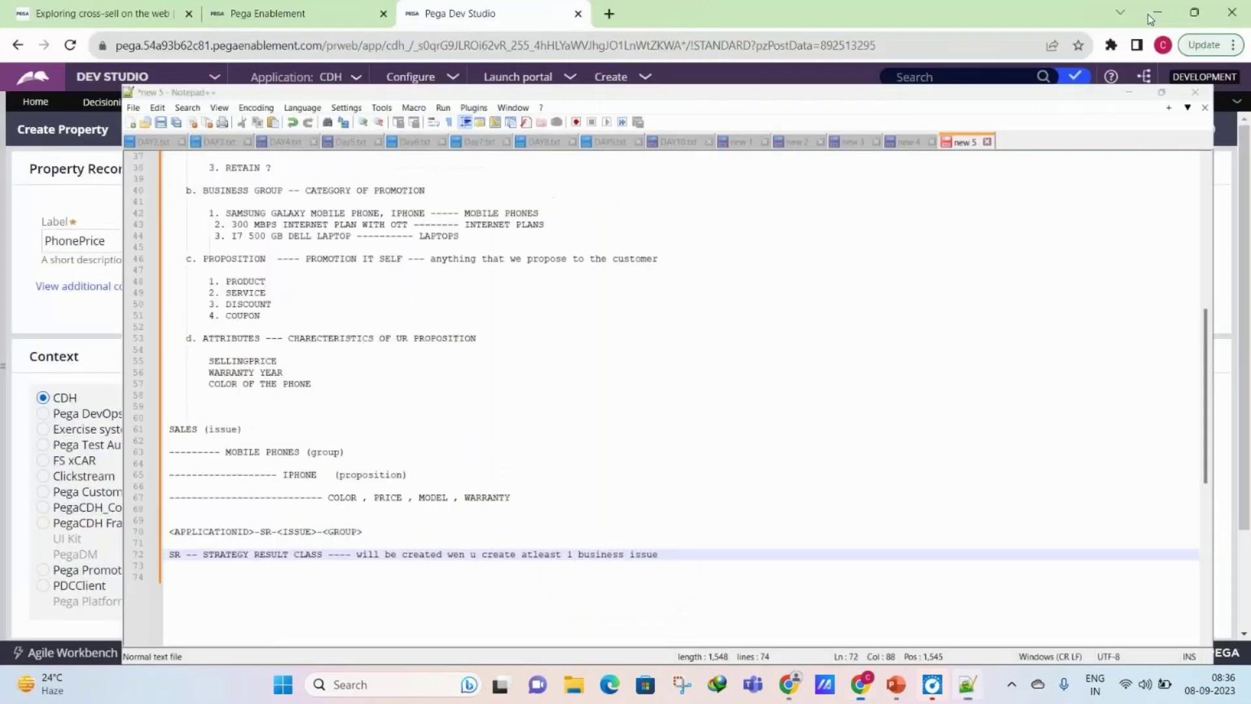
left_click(411, 77)
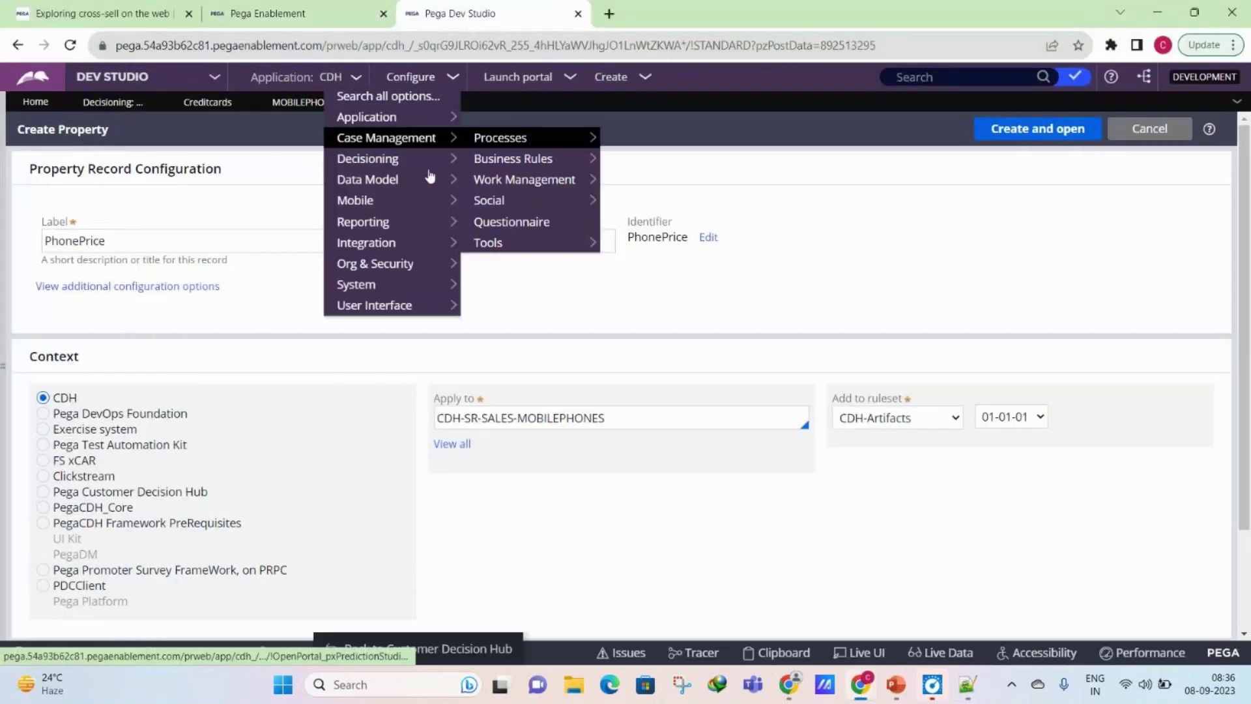
mouse_move(455, 168)
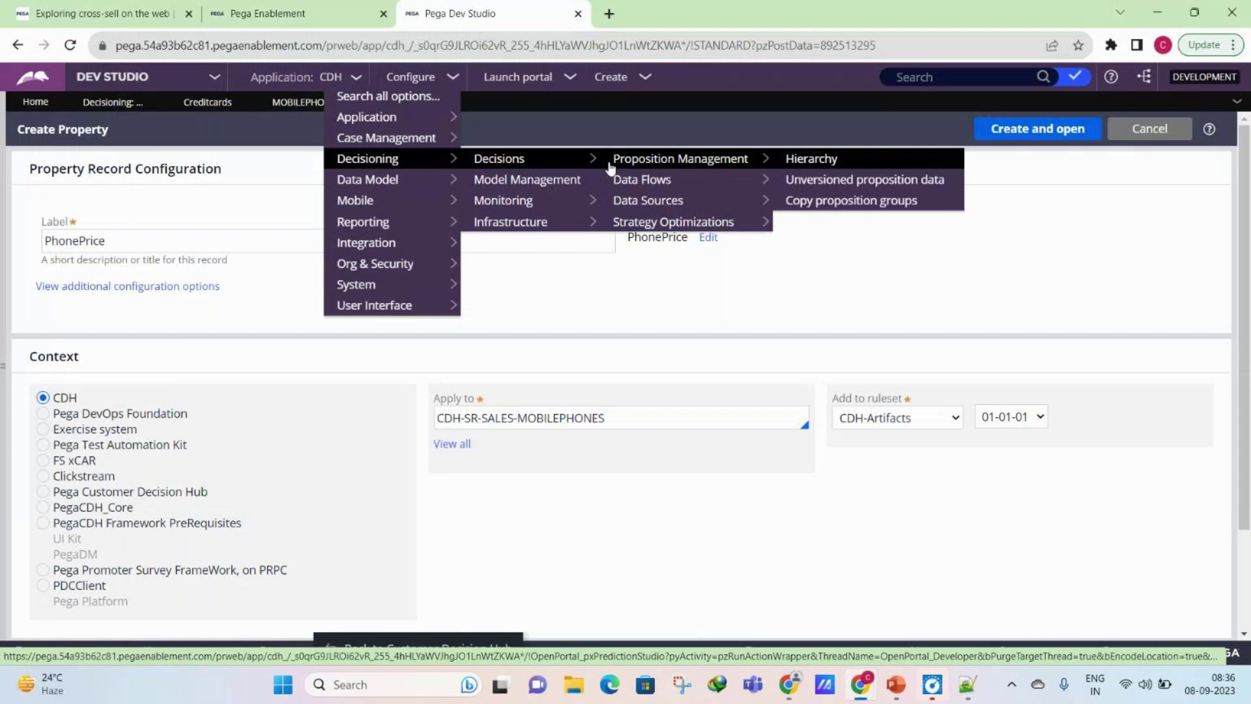
left_click(114, 109)
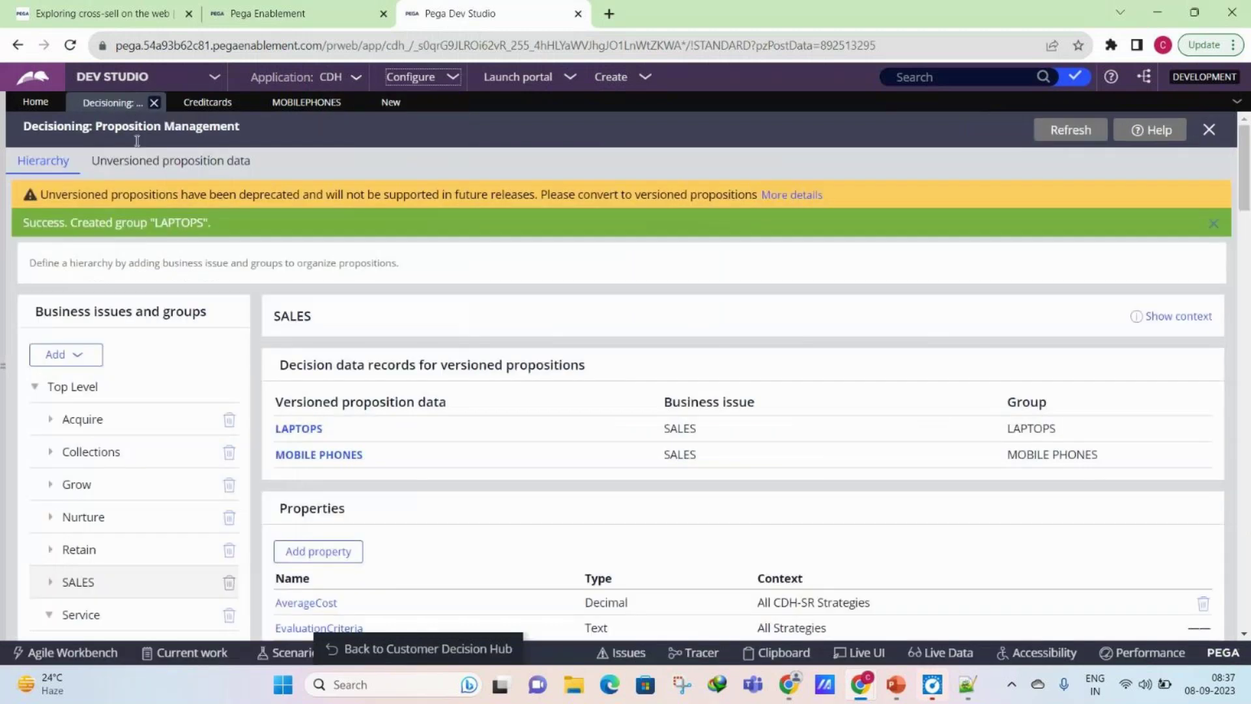
double_click(110, 122)
triple_click(111, 122)
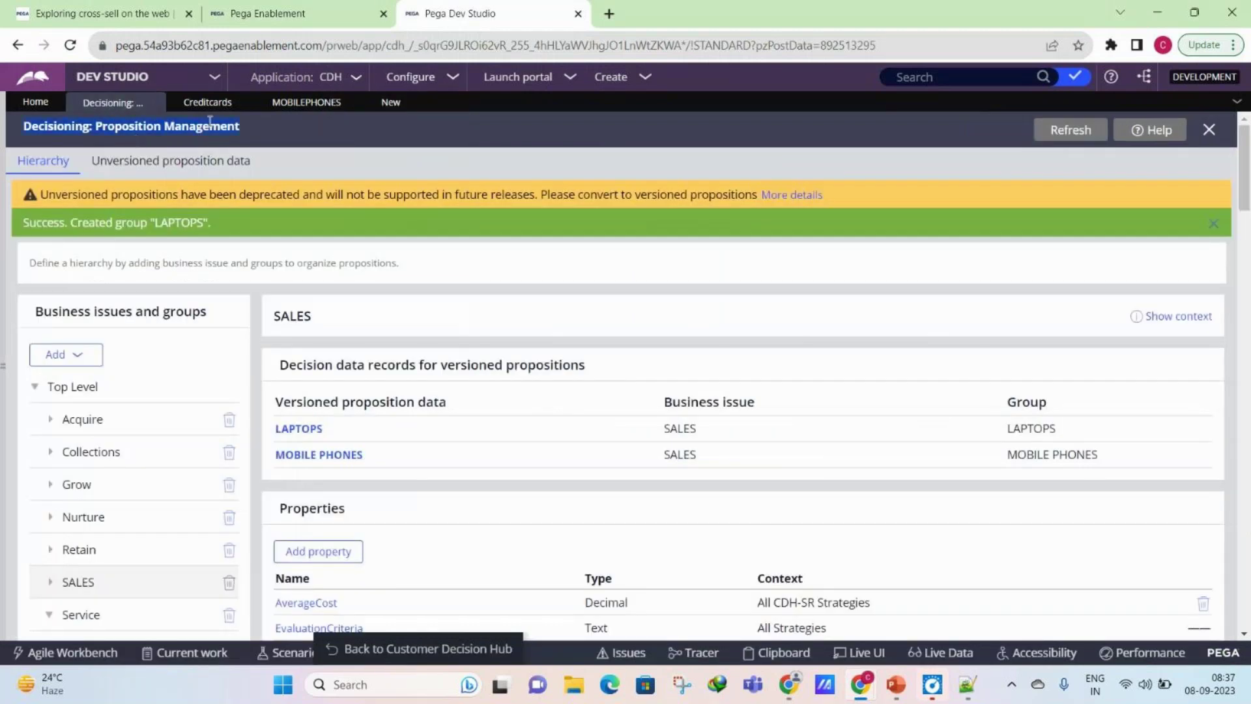
left_click(398, 84)
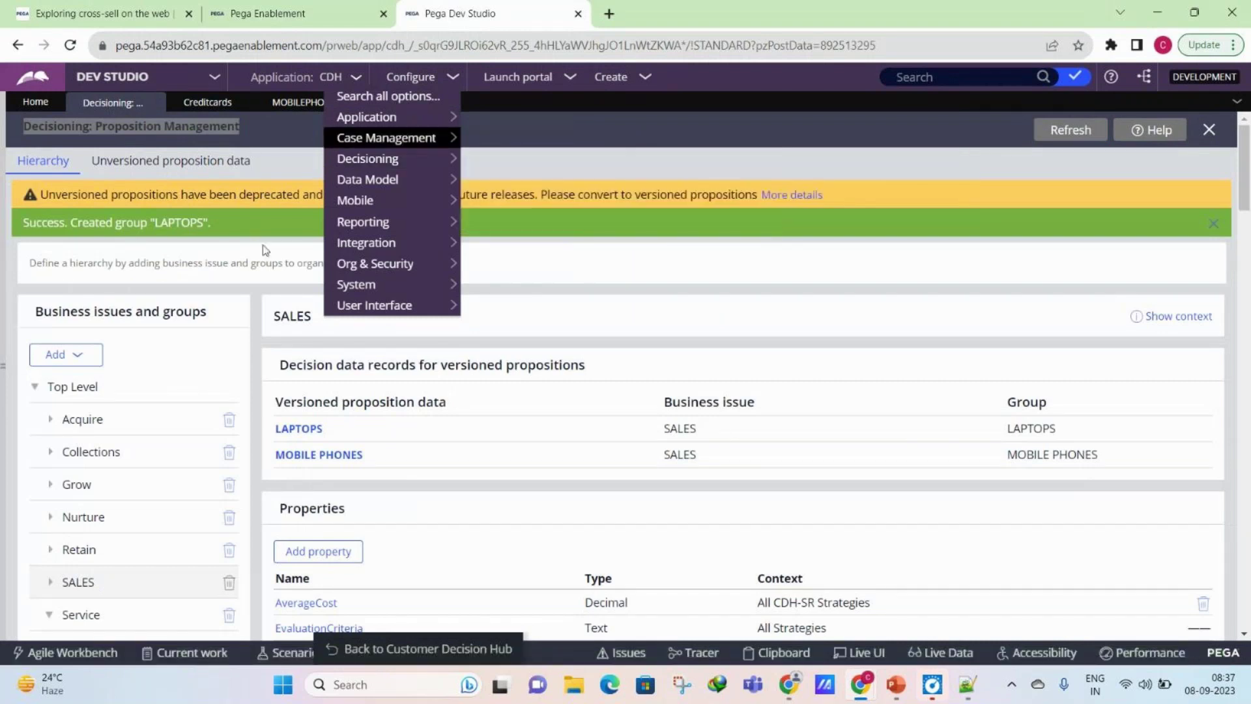
left_click(247, 251)
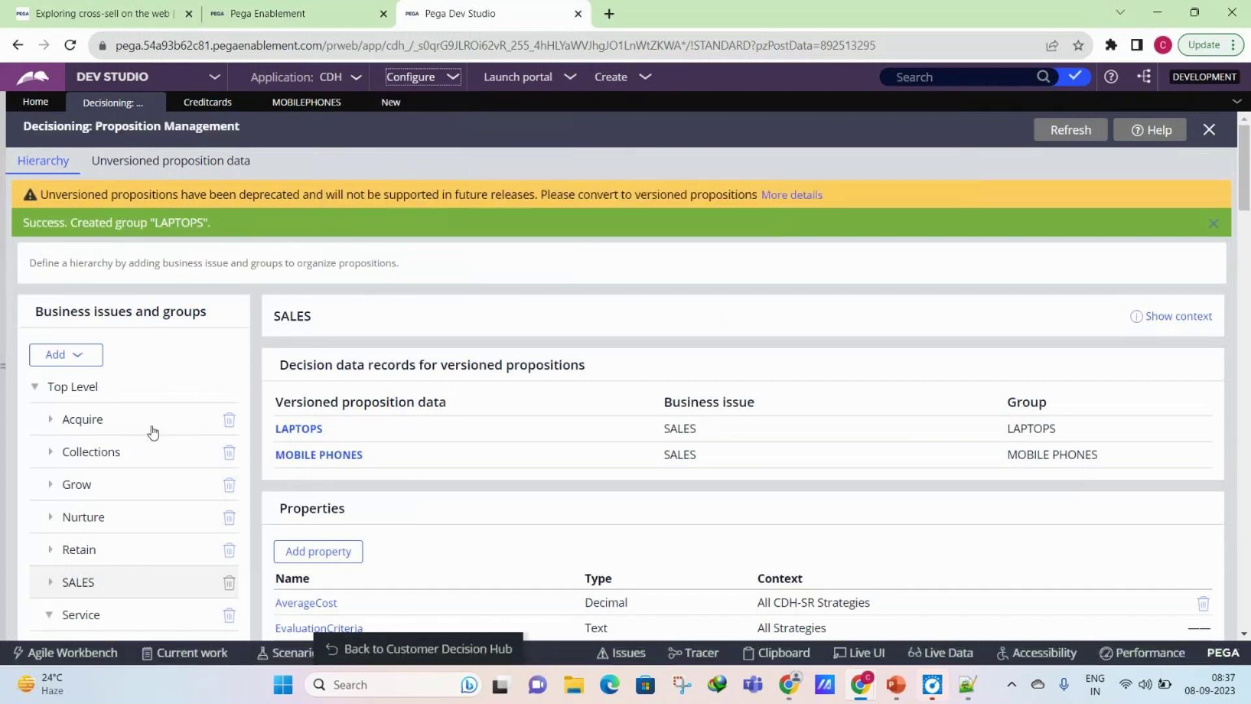
scroll(65, 401, "down", 1)
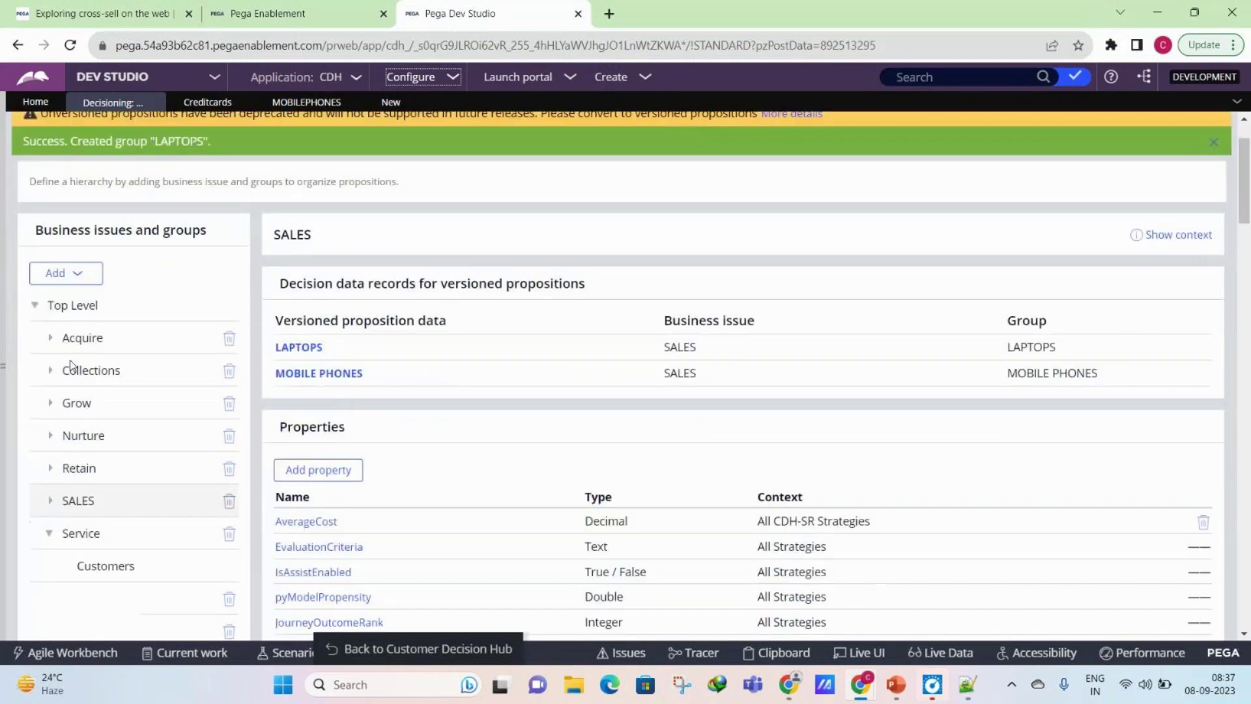
left_click(49, 500)
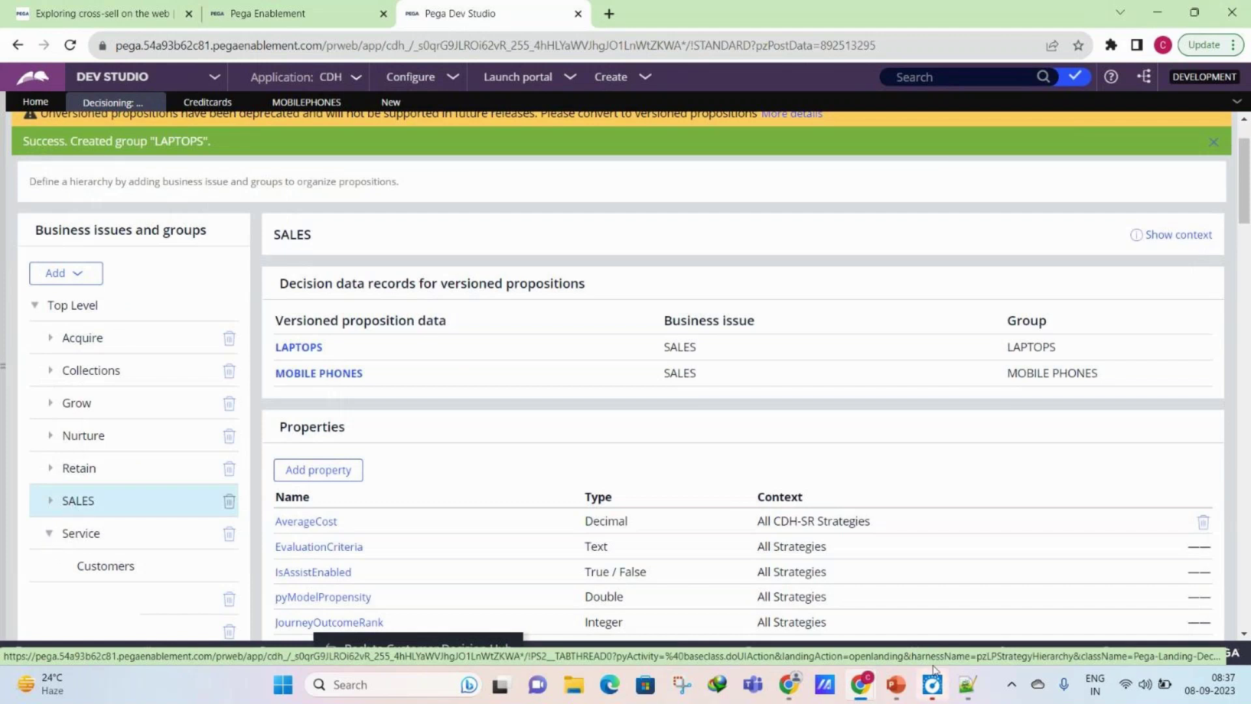
Step: Switch to Notepad++ and reread the strategy result class note and the class naming pattern
left_click(968, 684)
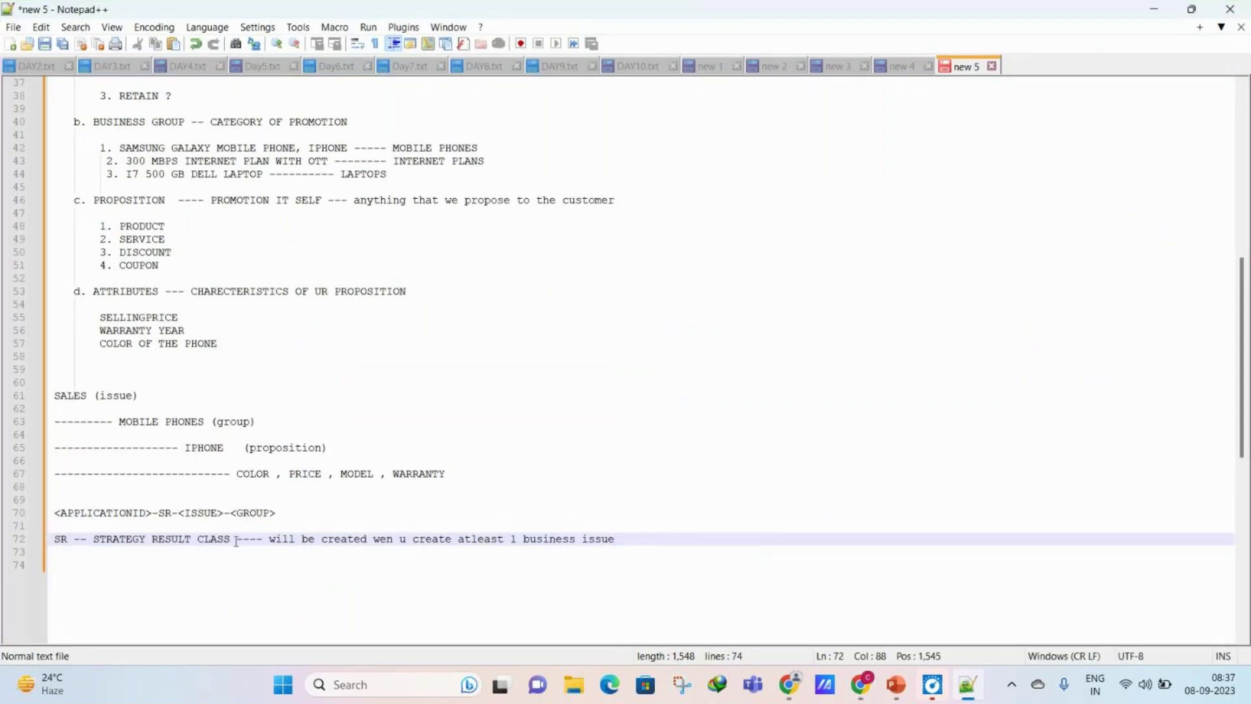
left_click_drag(236, 539, 56, 533)
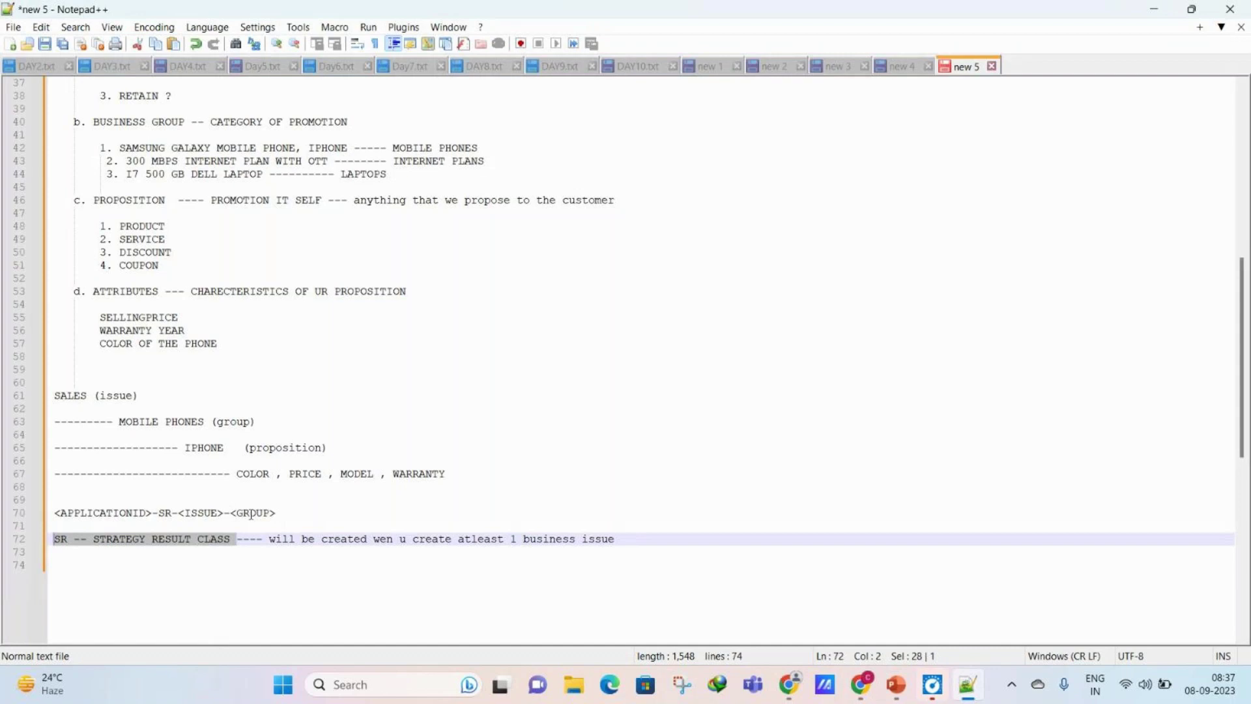
left_click(60, 512)
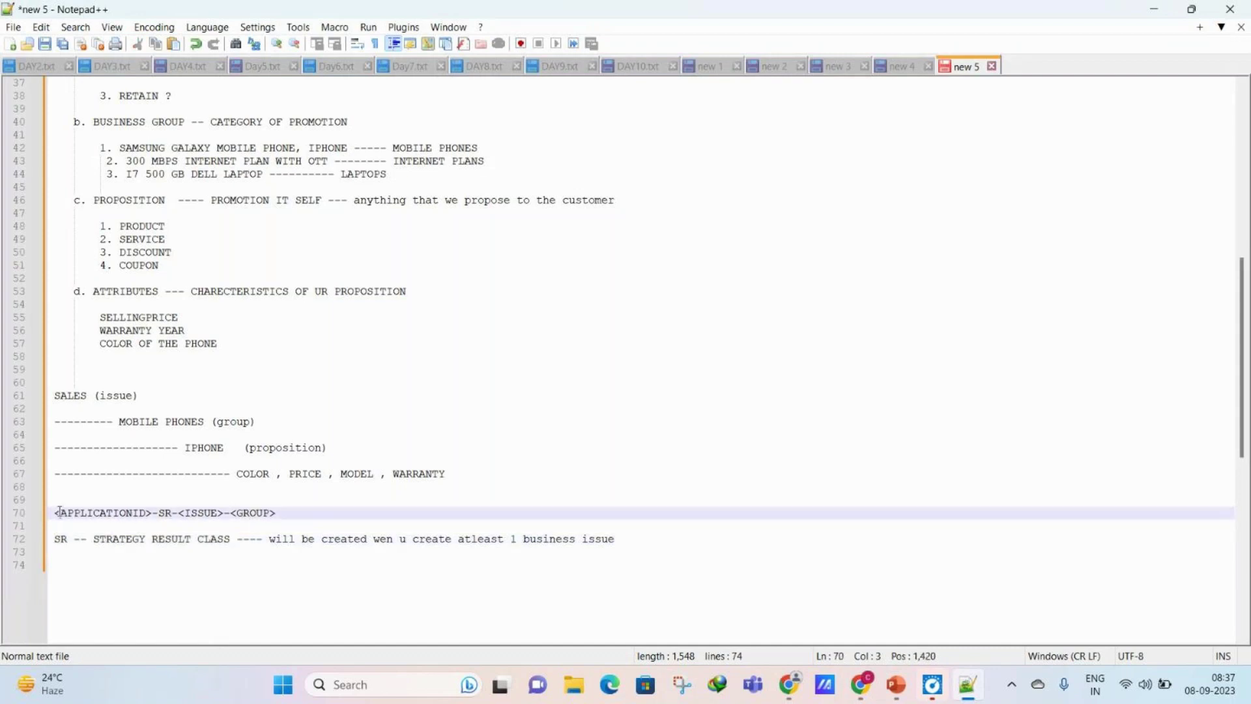
left_click_drag(59, 512, 291, 509)
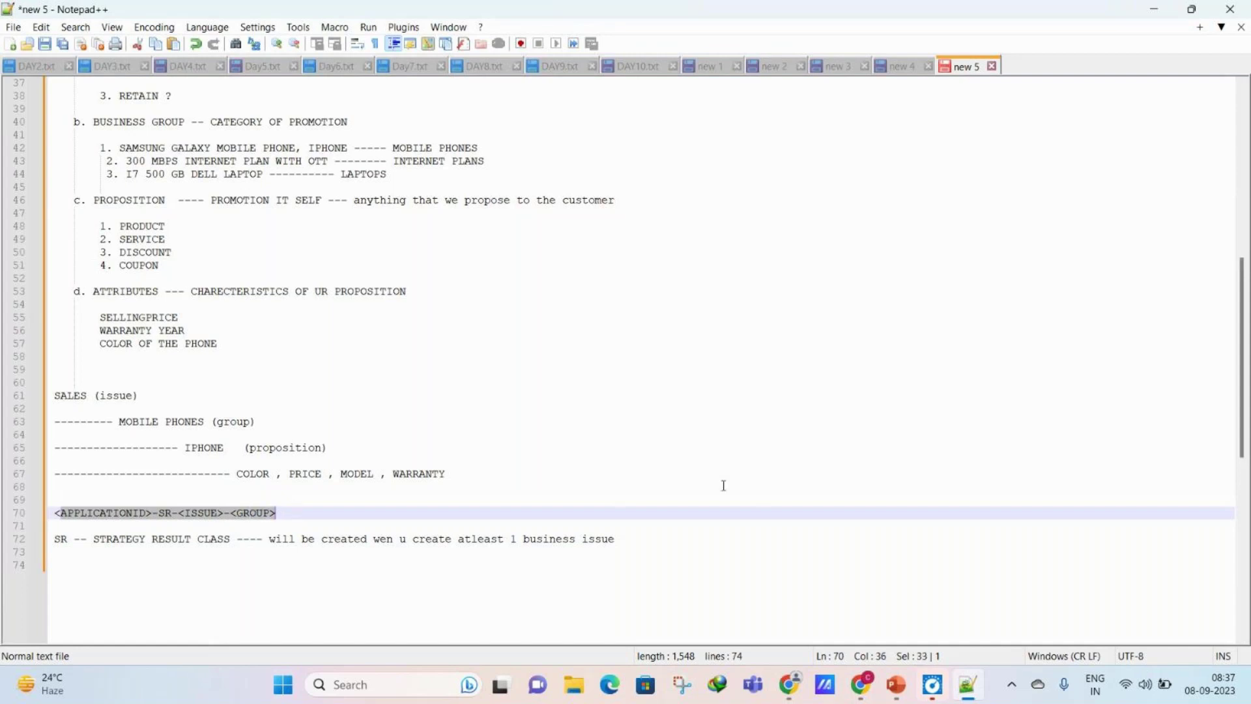
Step: Switch to Pega Dev Studio and check the classes of the MOBILE PHONES and Credit cards decision data
left_click(968, 684)
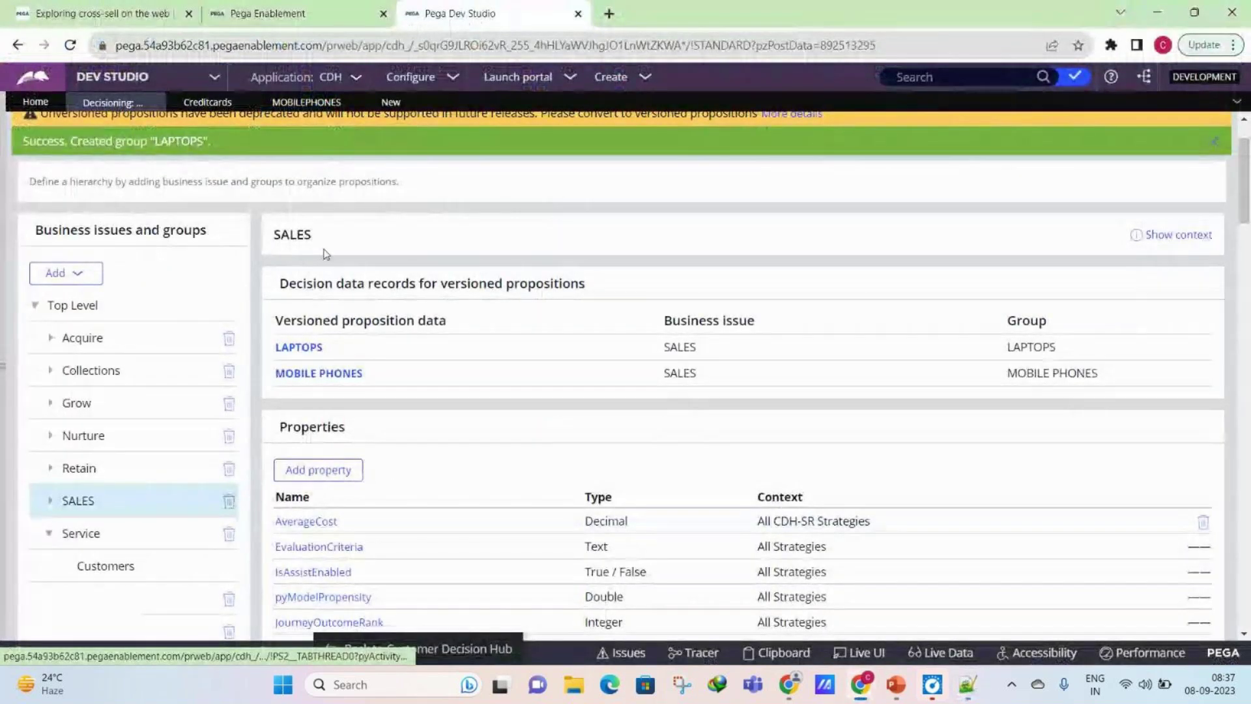
left_click(319, 372)
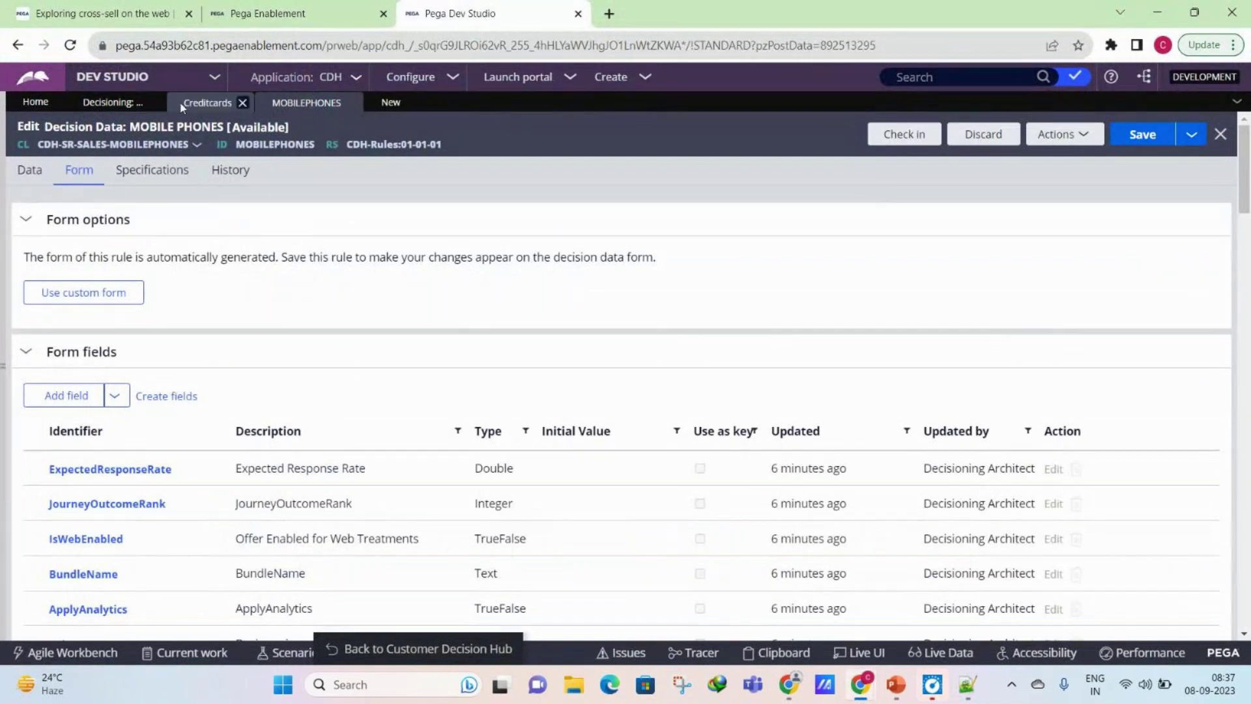
left_click(206, 103)
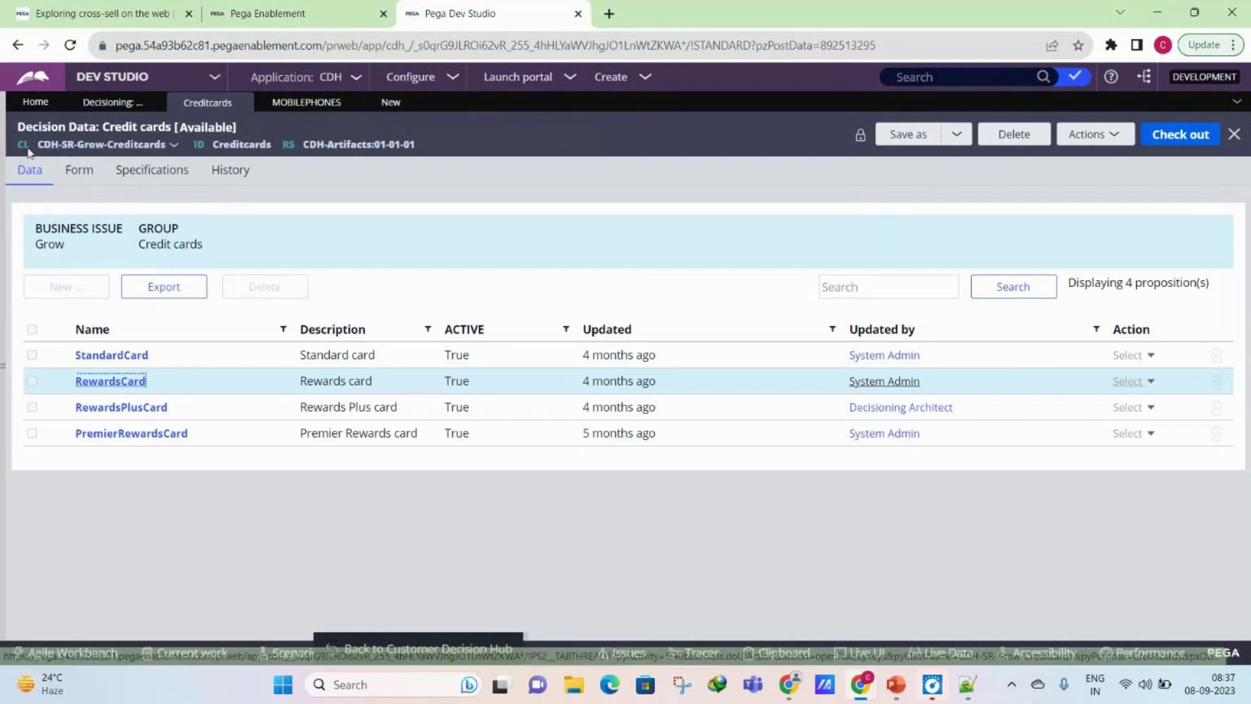
Step: Refresh the Proposition Management hierarchy and return to the Credit cards decision data to examine its class
left_click(121, 103)
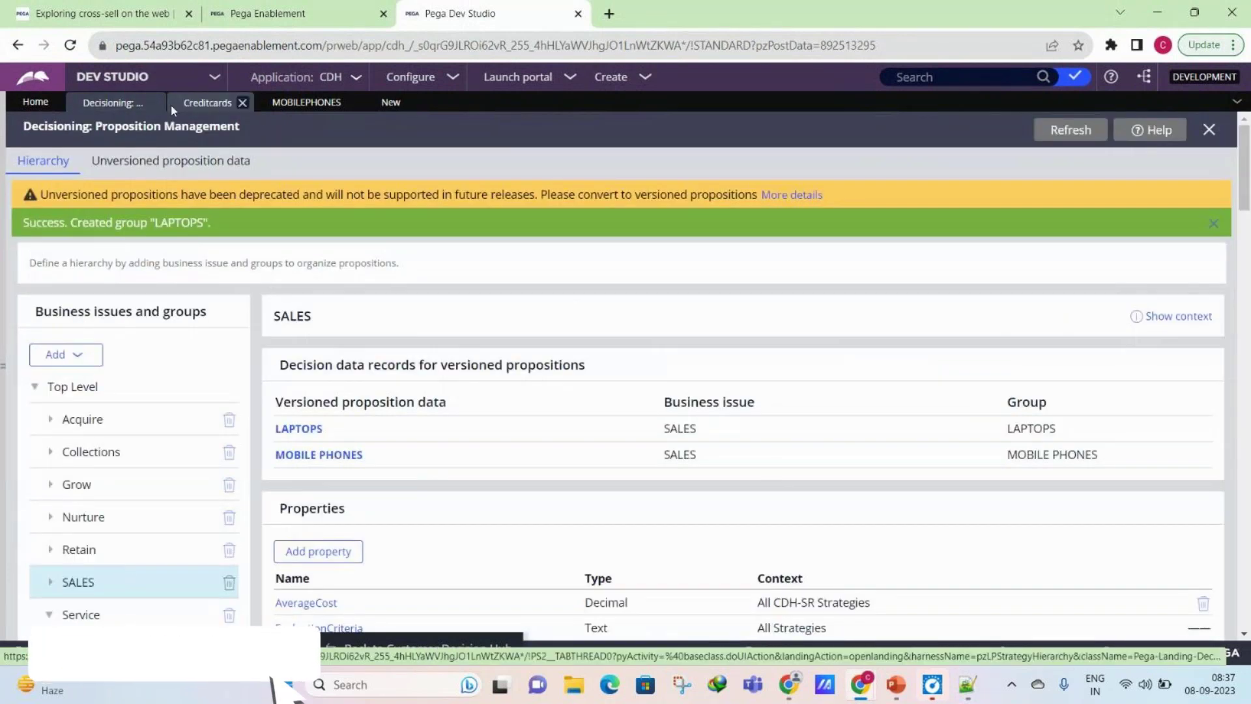
left_click(1070, 130)
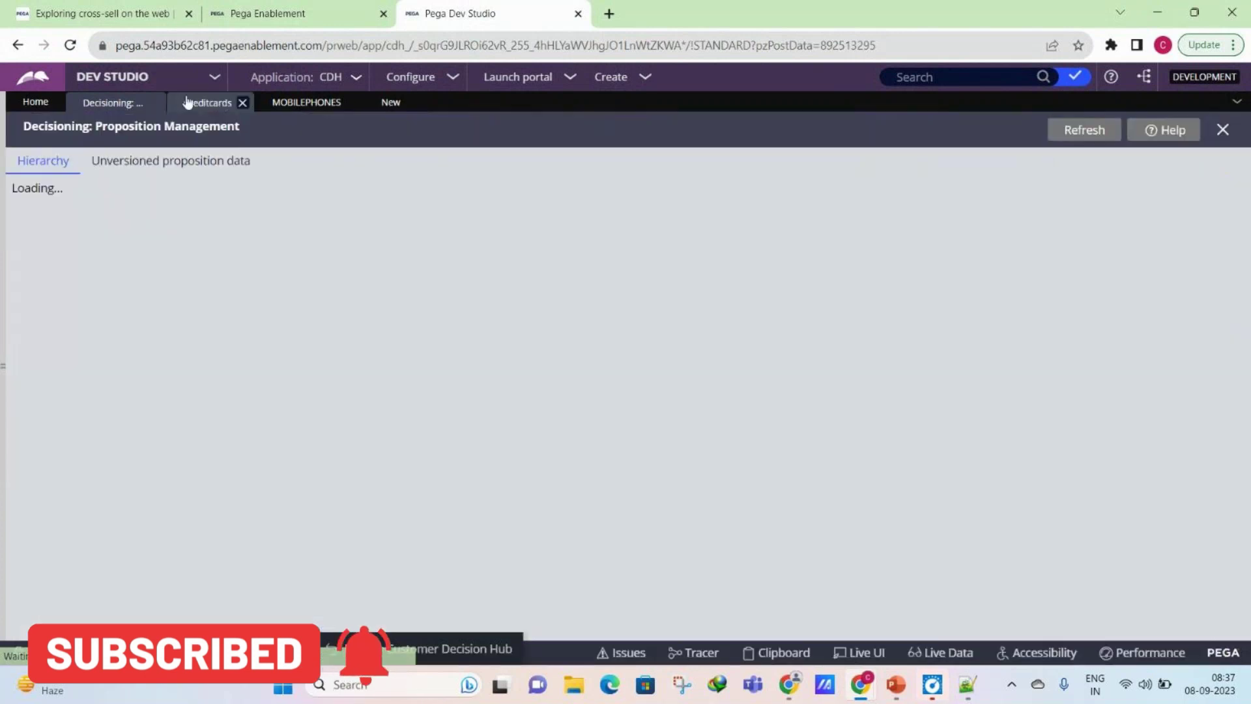
left_click(208, 102)
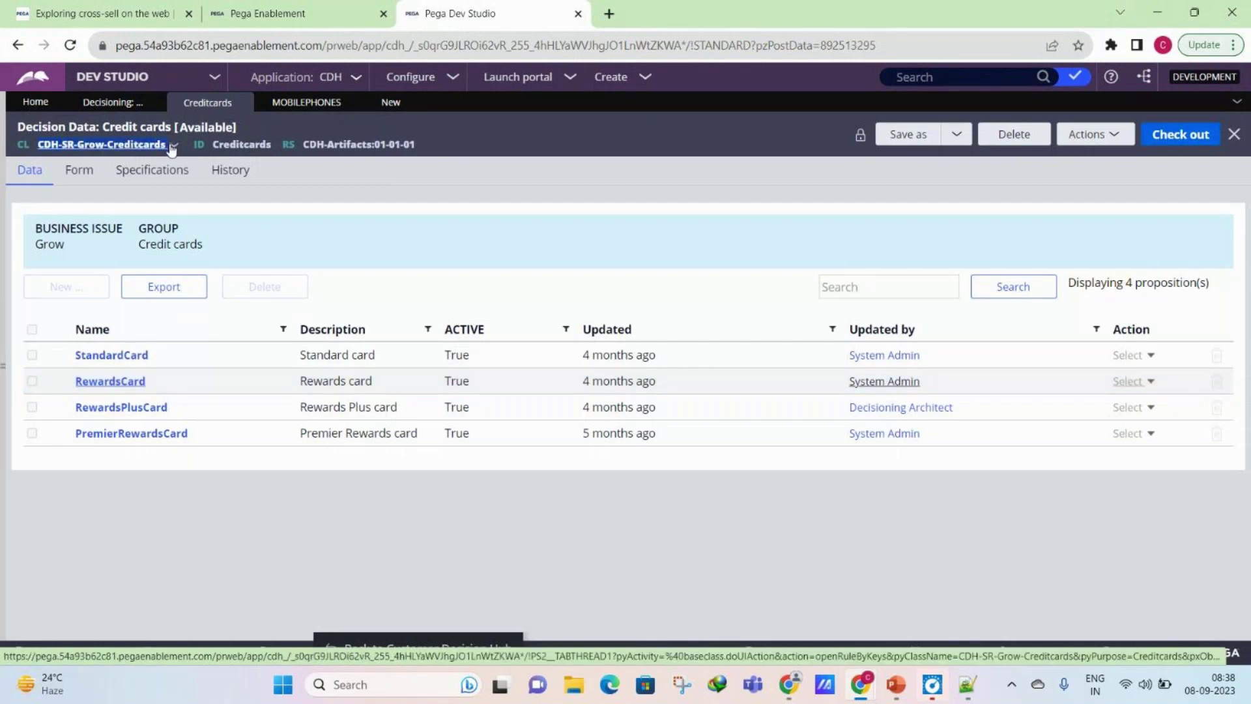
Step: Find the CDH-SR class in the application's class explorer to show its class tree
mouse_move(119, 316)
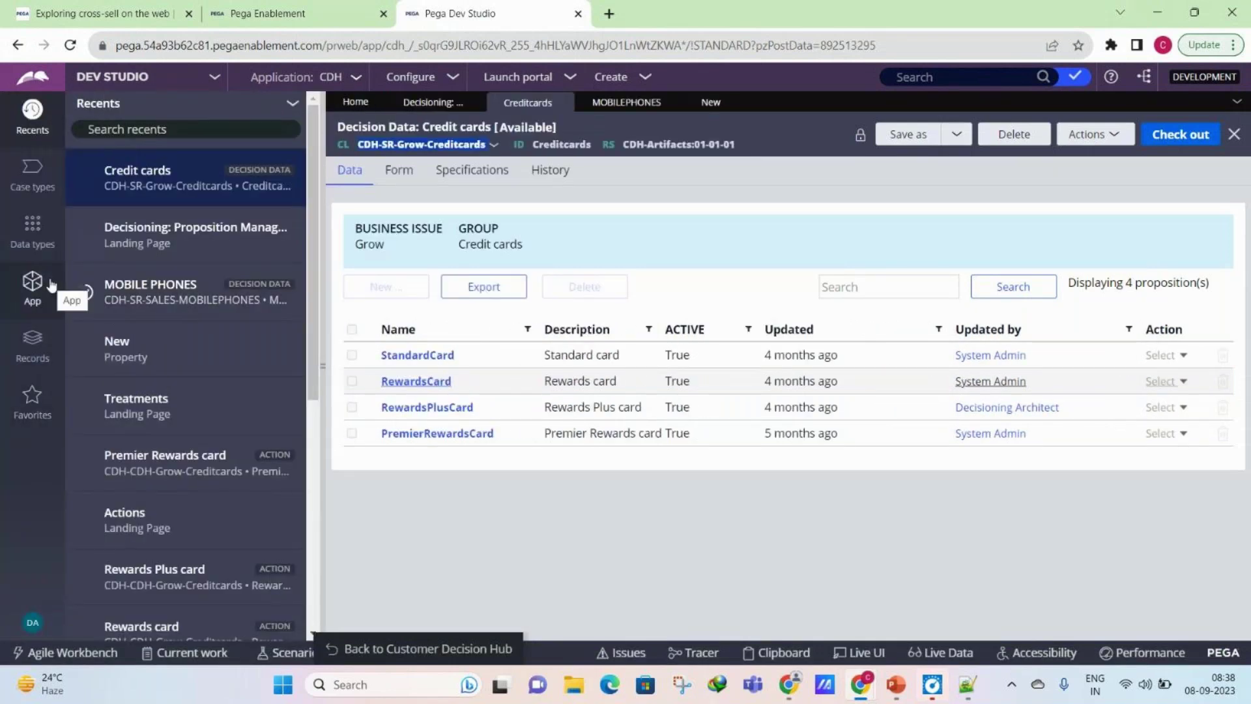
left_click(15, 298)
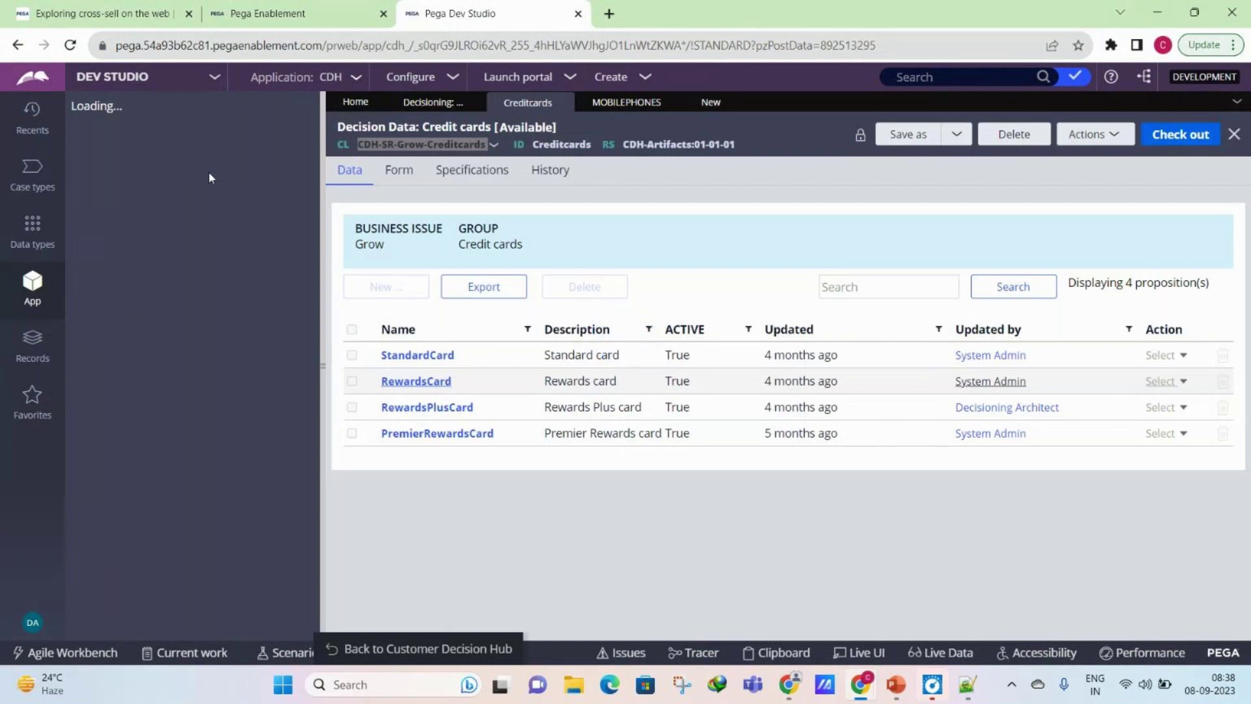
triple_click(209, 171)
type("CDH-SR")
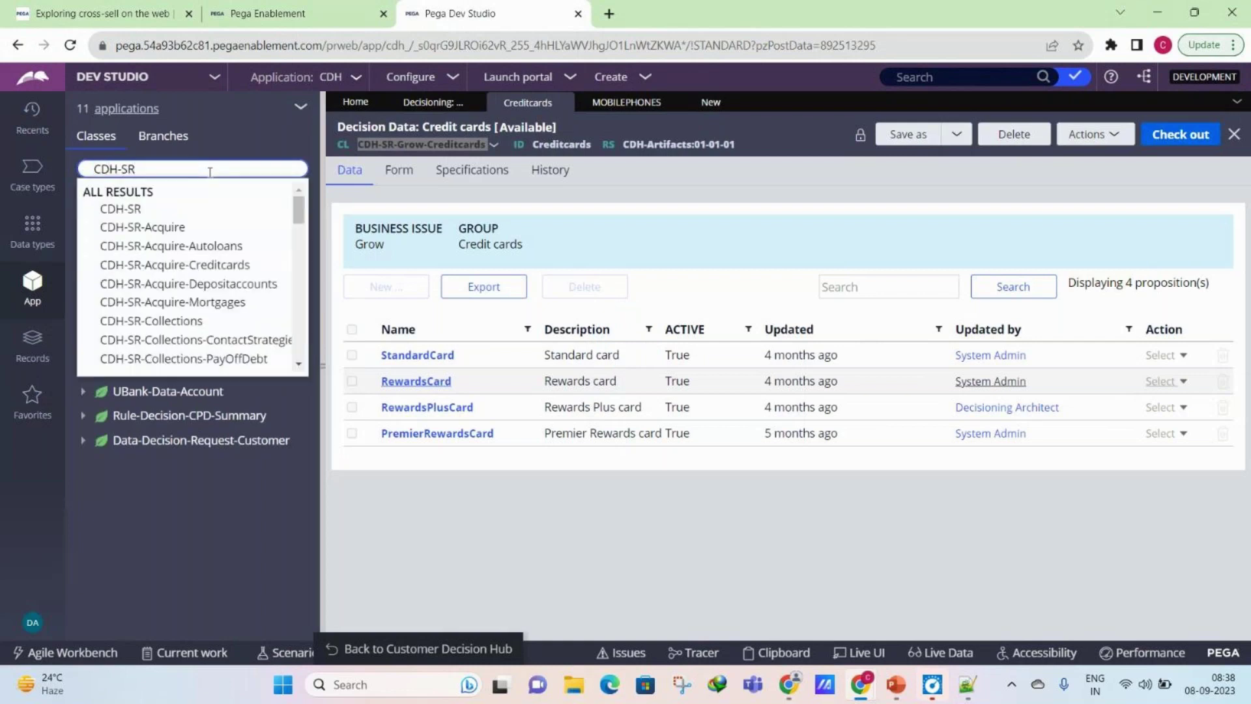
key("Return")
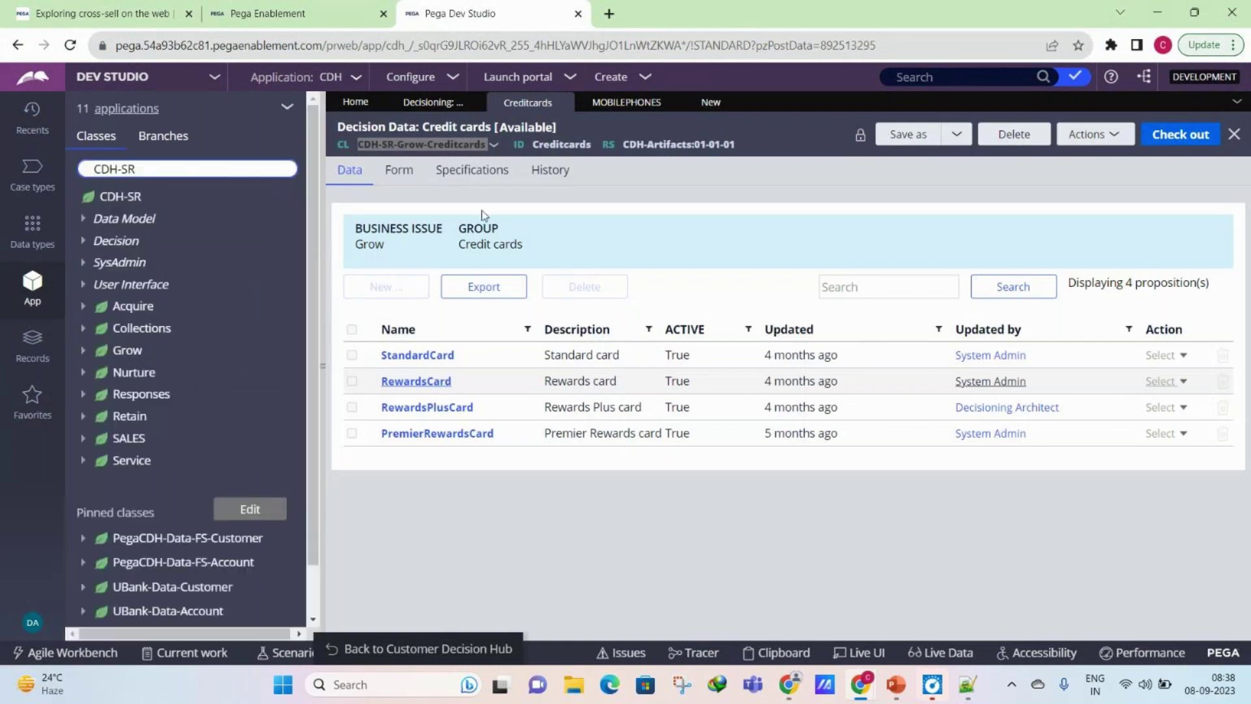
left_click(576, 212)
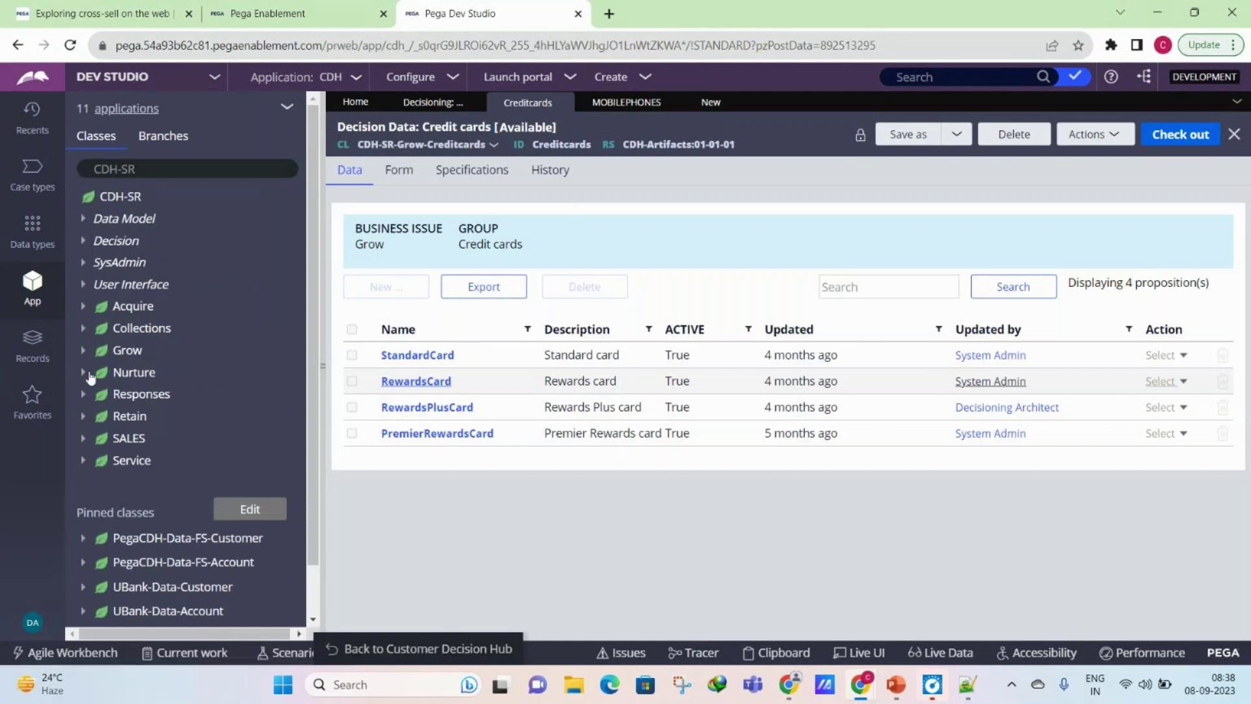
Step: Expand the SALES class under CDH-SR and its LAPTOPS subclass to examine the group classes
left_click(78, 438)
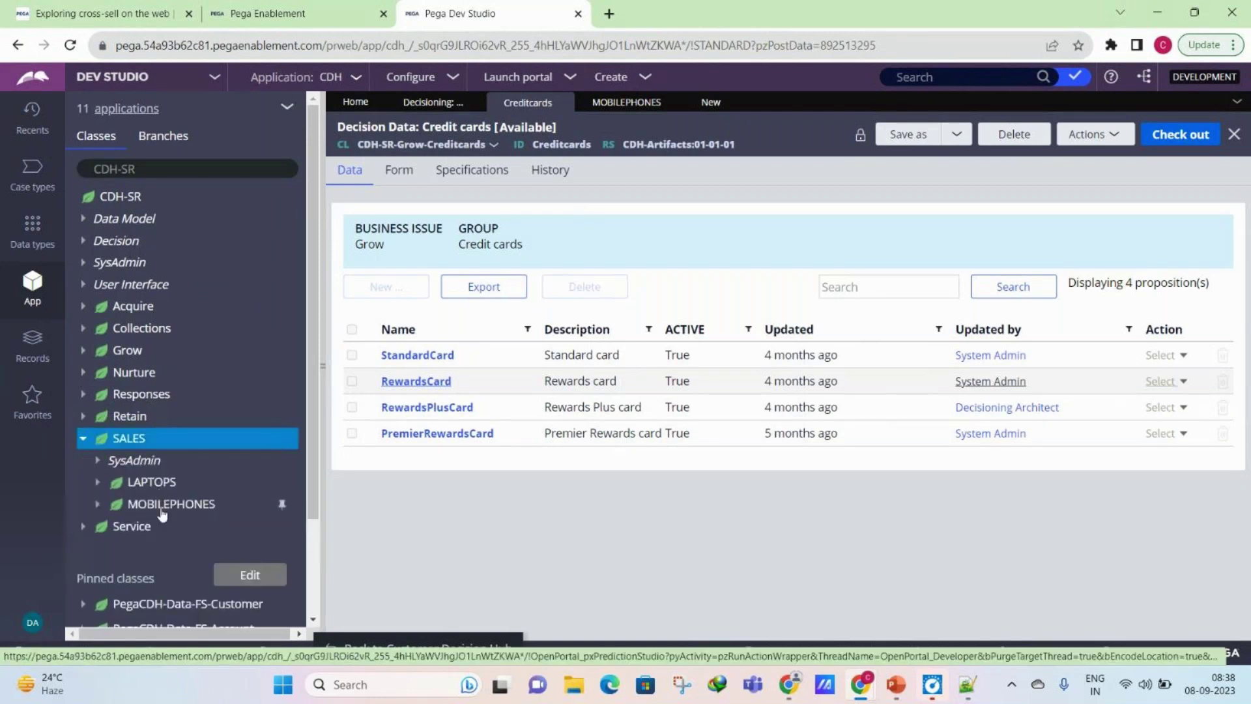
scroll(121, 453, "down", 1)
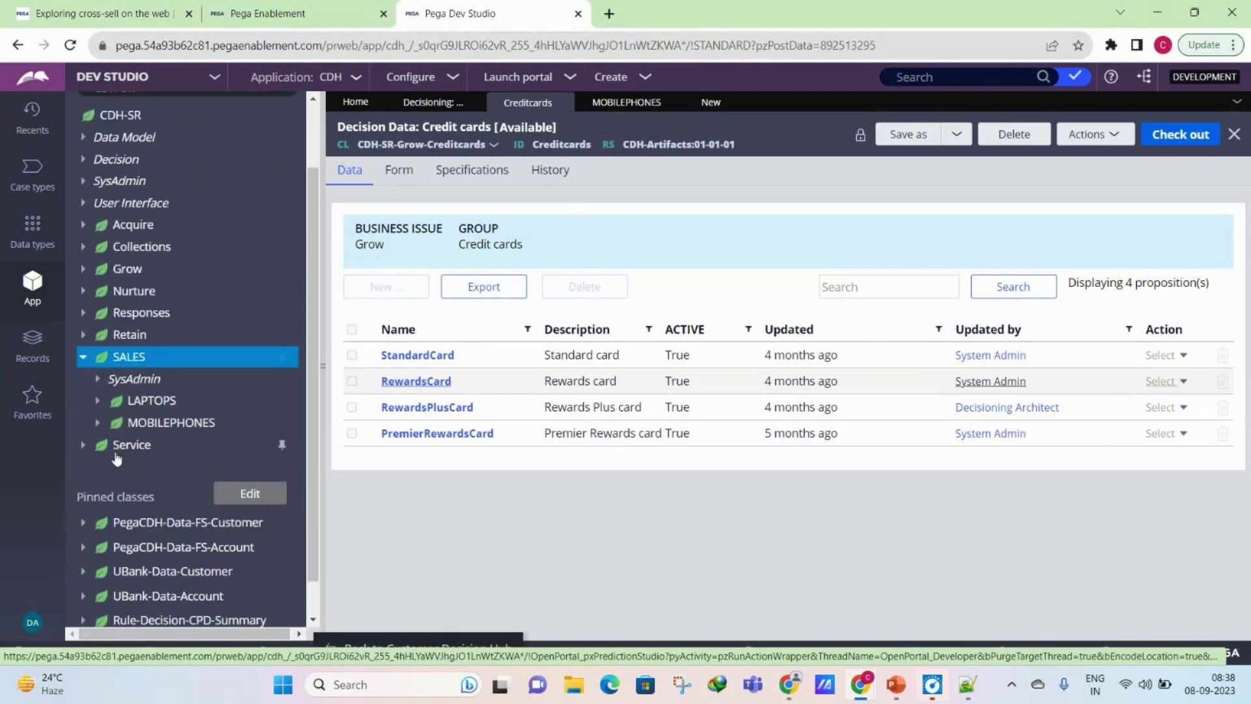
scroll(101, 399, "up", 1)
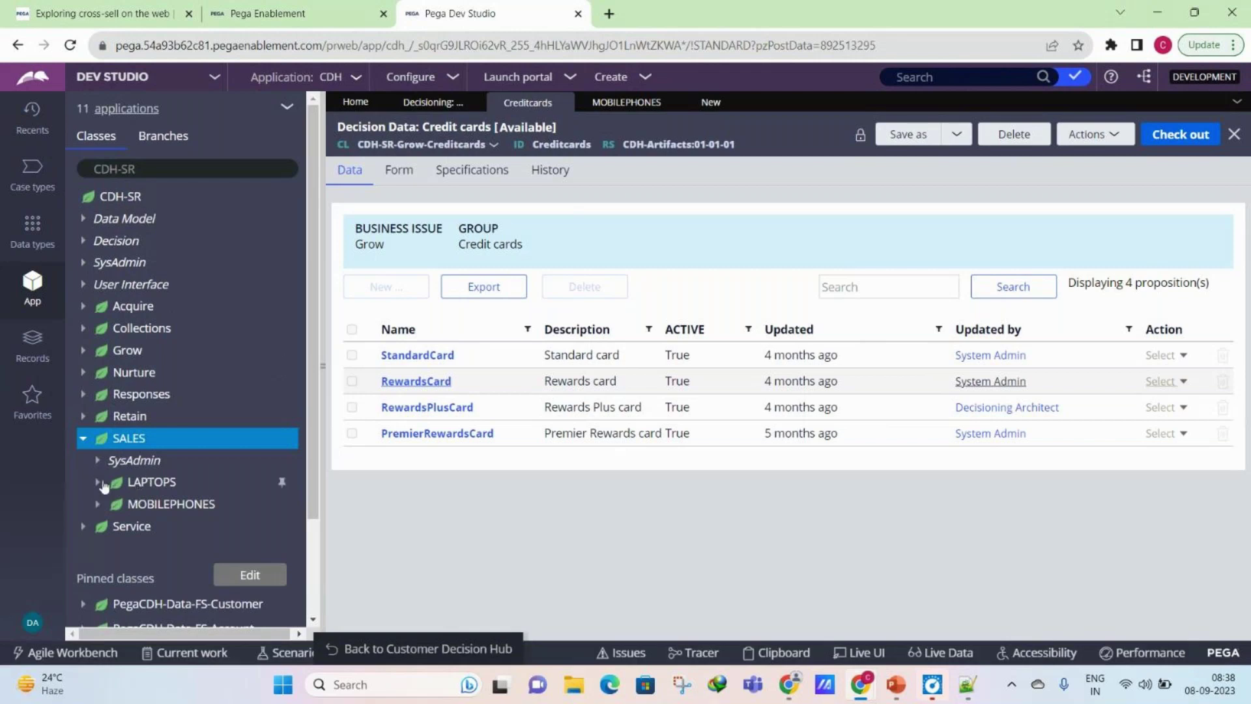
scroll(103, 485, "down", 1)
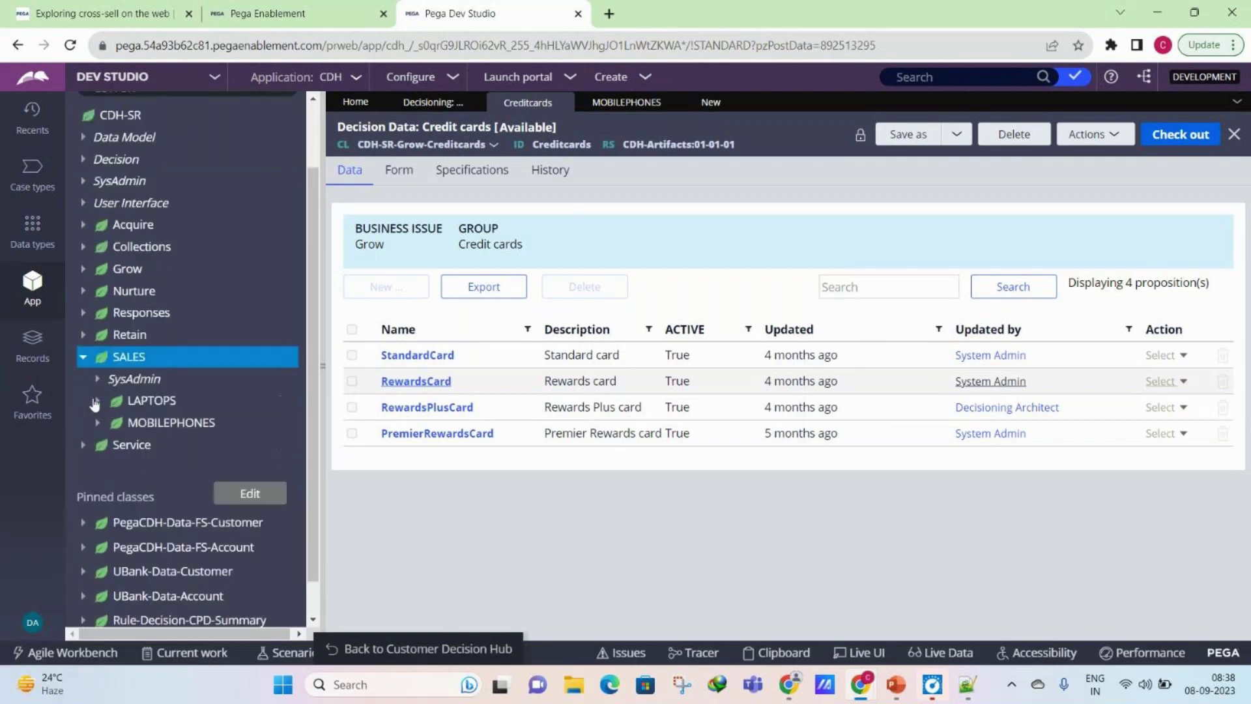
left_click(96, 401)
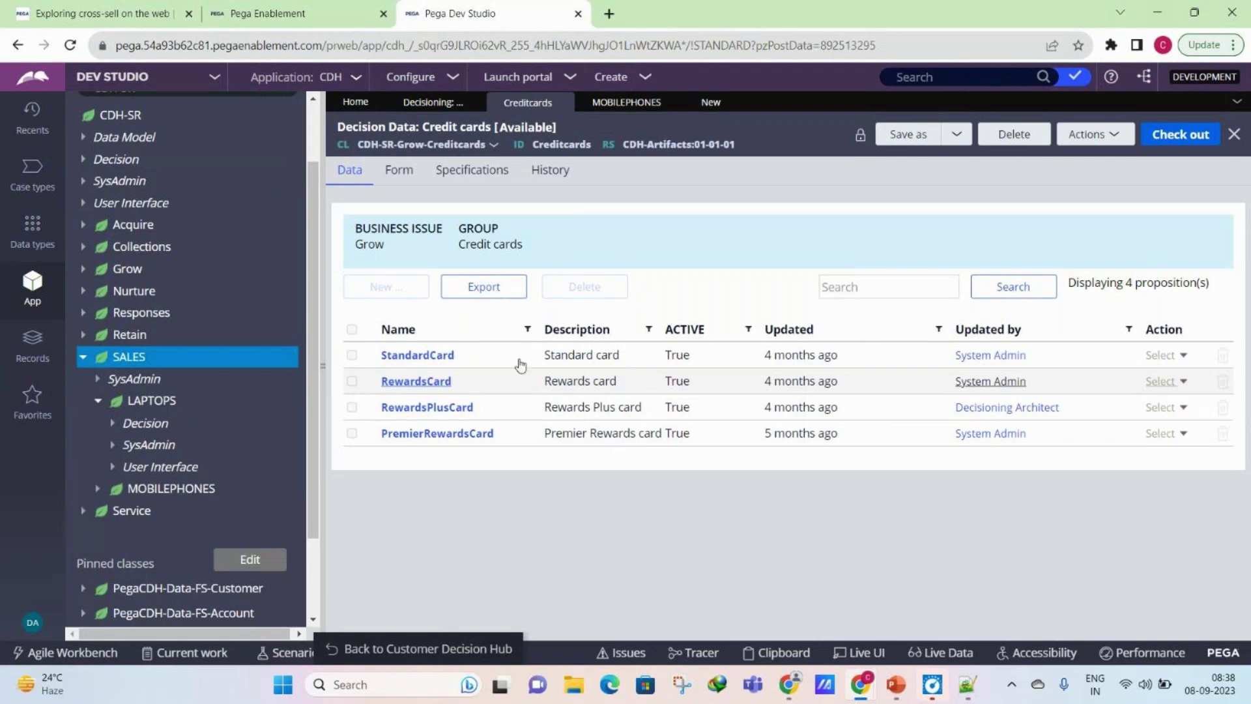
scroll(247, 299, "up", 2)
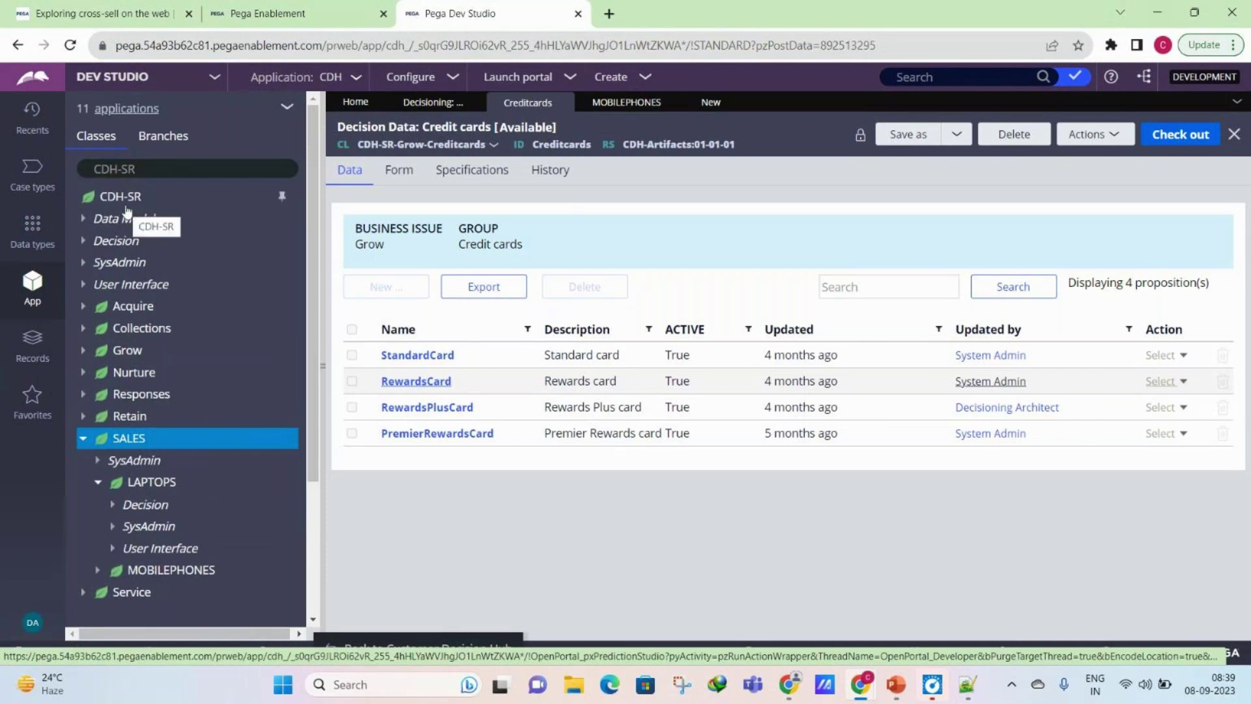
Step: Create the PhonePrice property in class CDH-SR-SALES-MOBILEPHONES and save it as a Text property
left_click(705, 106)
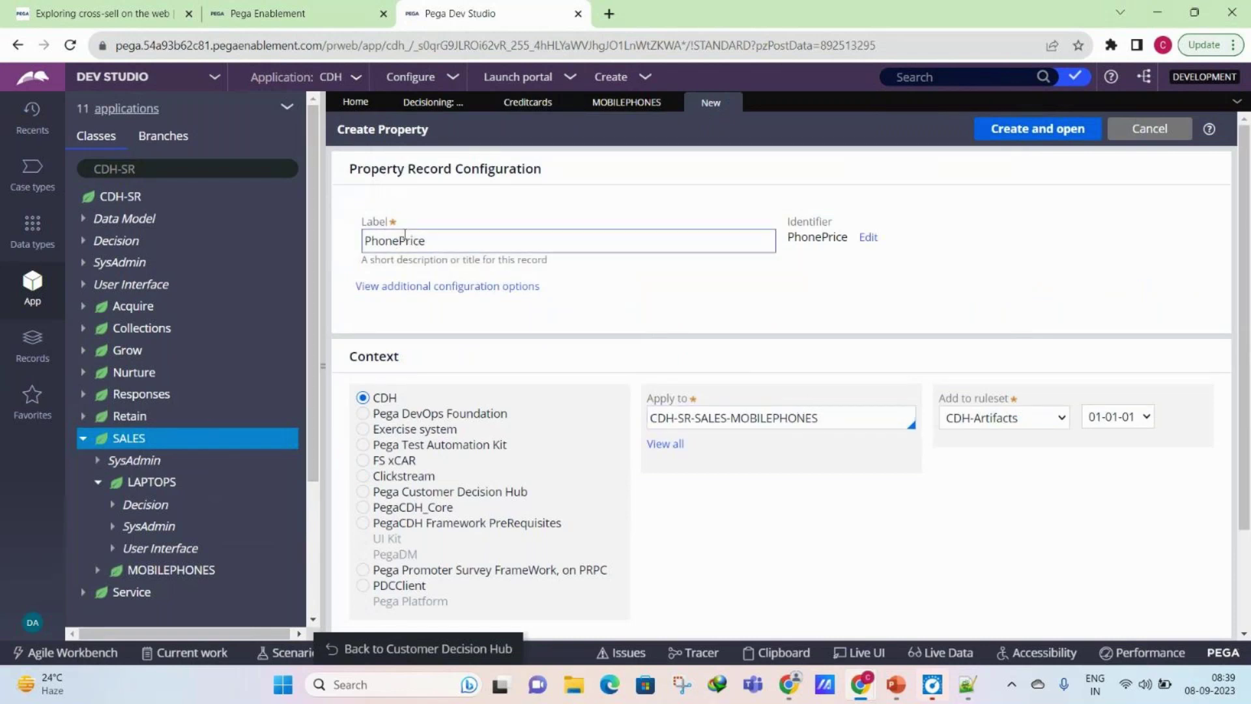
double_click(803, 419)
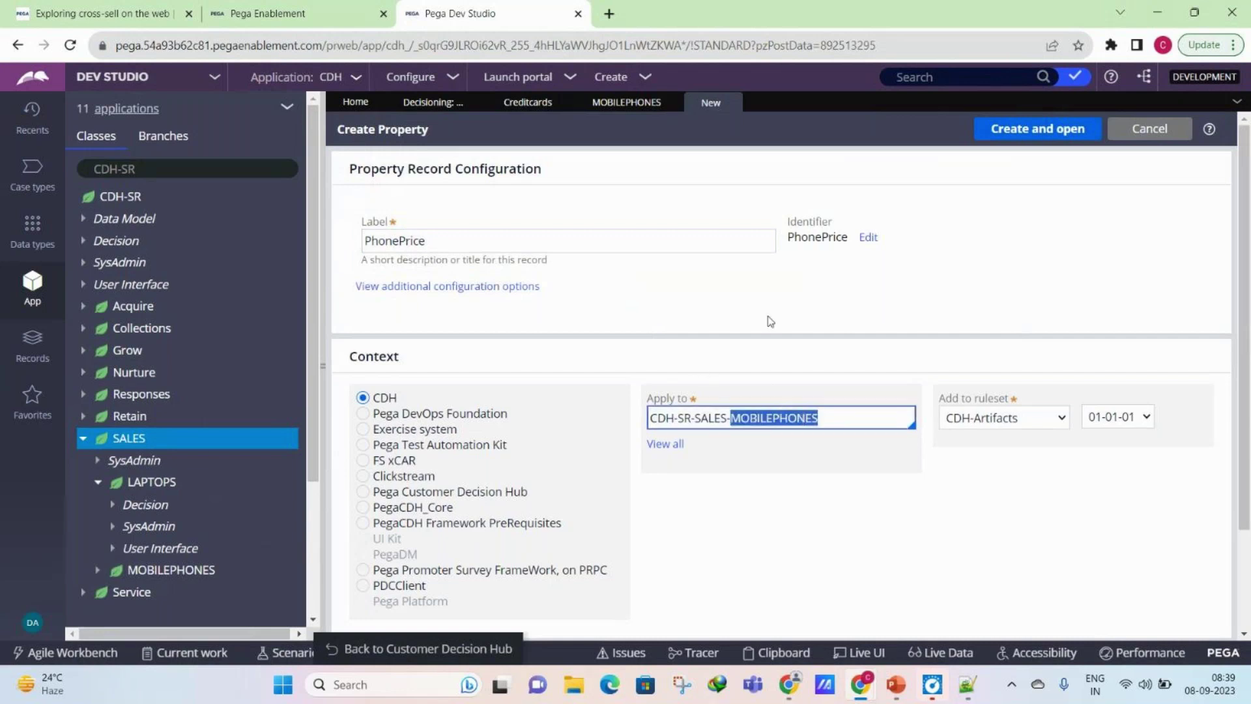
left_click(1013, 135)
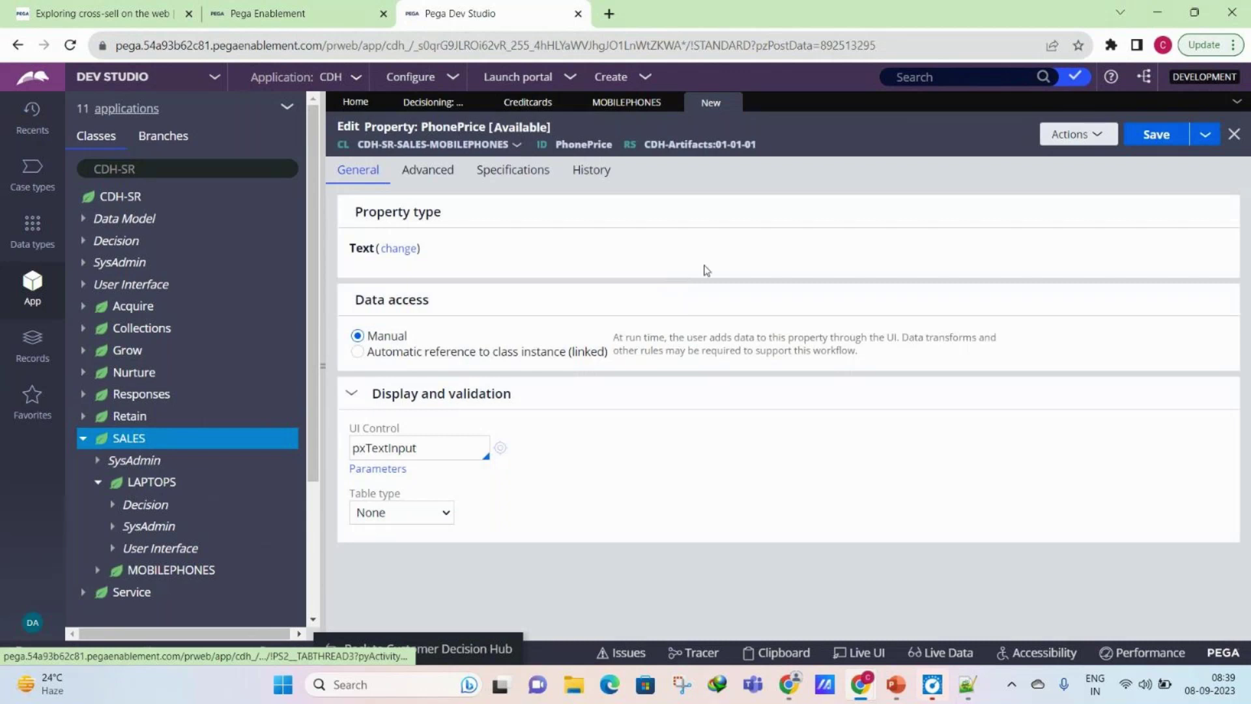
left_click(1158, 135)
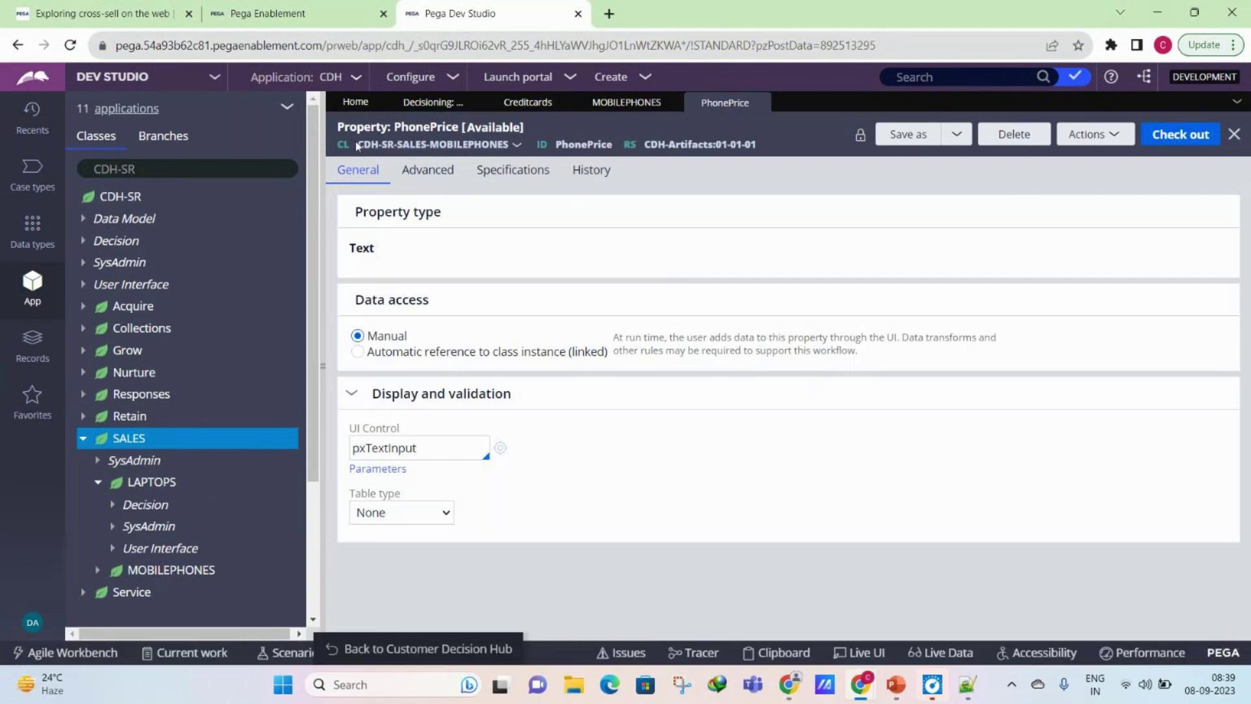
Step: Check the class of the PhonePrice property and collapse the SALES branch in the CDH-SR class tree
left_click_drag(359, 146, 503, 174)
left_click(260, 297)
left_click(83, 437)
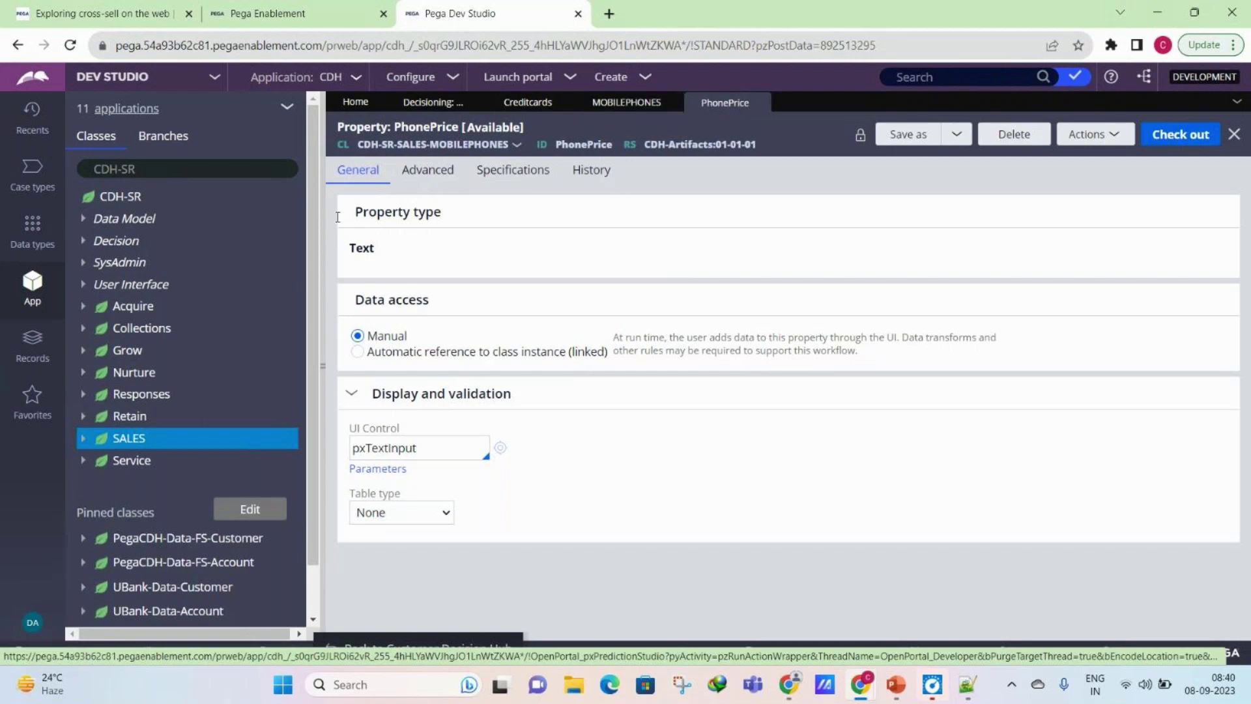
left_click(153, 173)
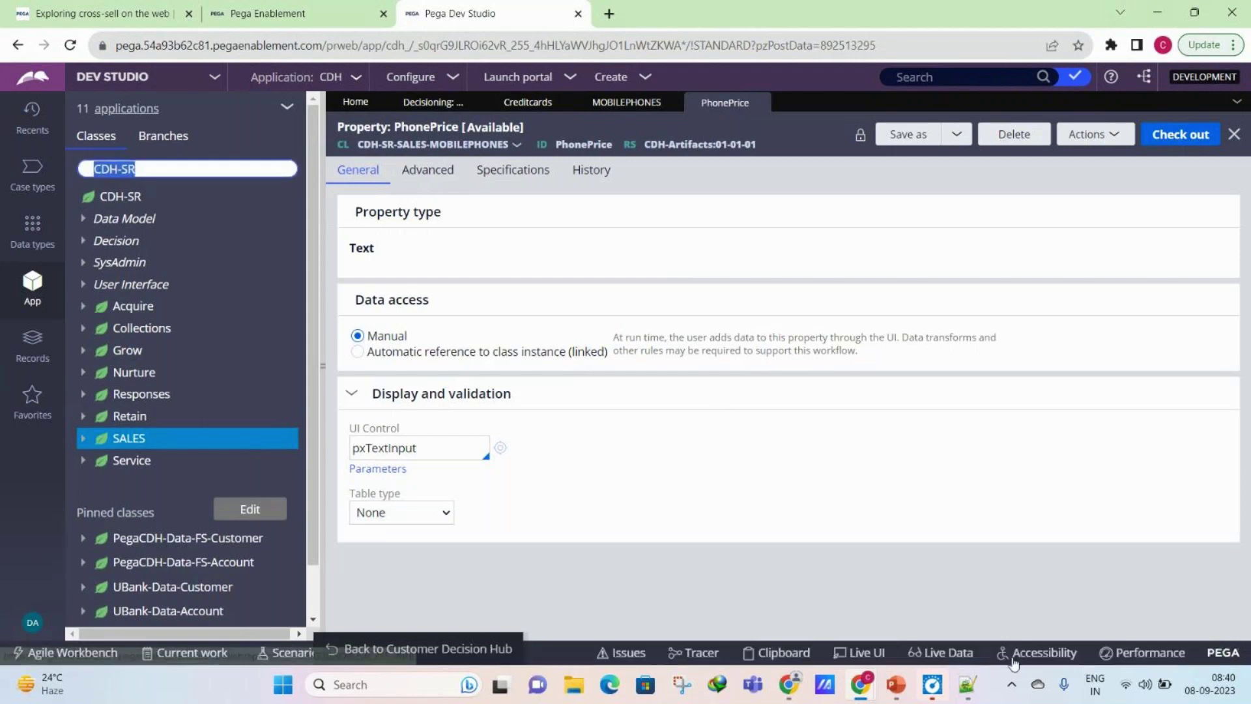
Step: Switch to Notepad++ and add the line "APPLICATIONID-SR --- TOP DECISIONING CLASS FOR UR APPLICATION" below the SR note
left_click(970, 681)
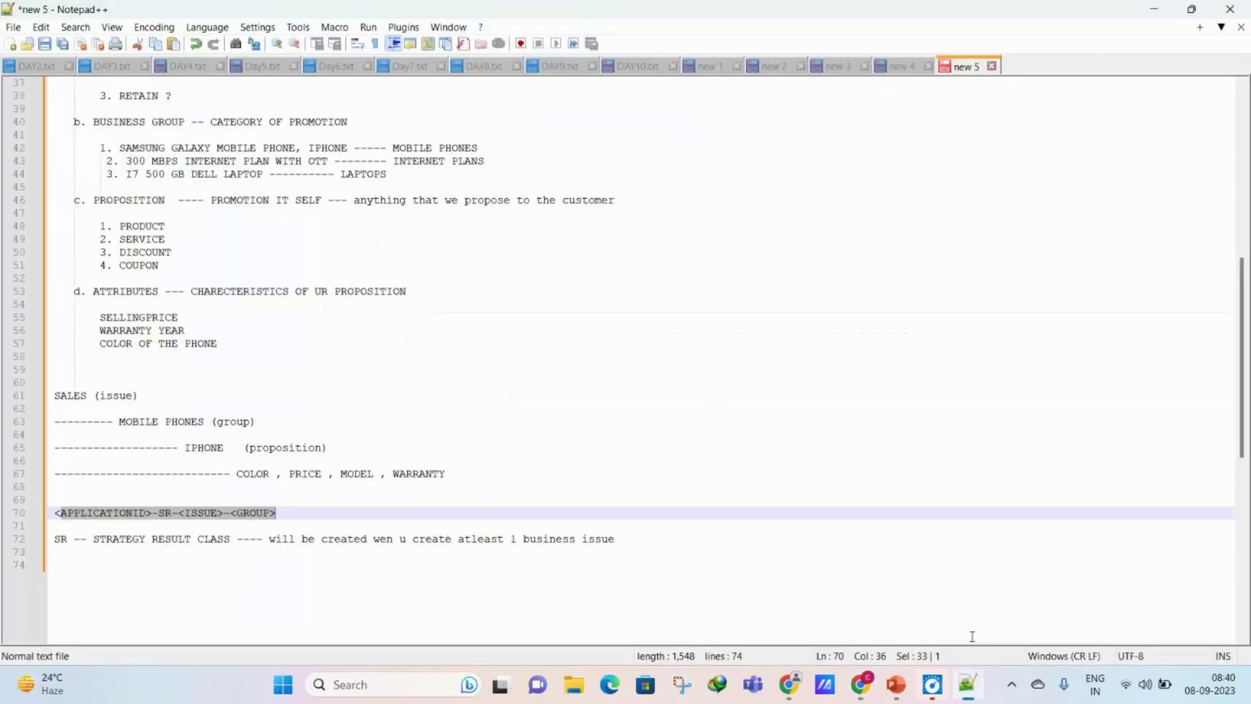
left_click(634, 544)
key("Return")
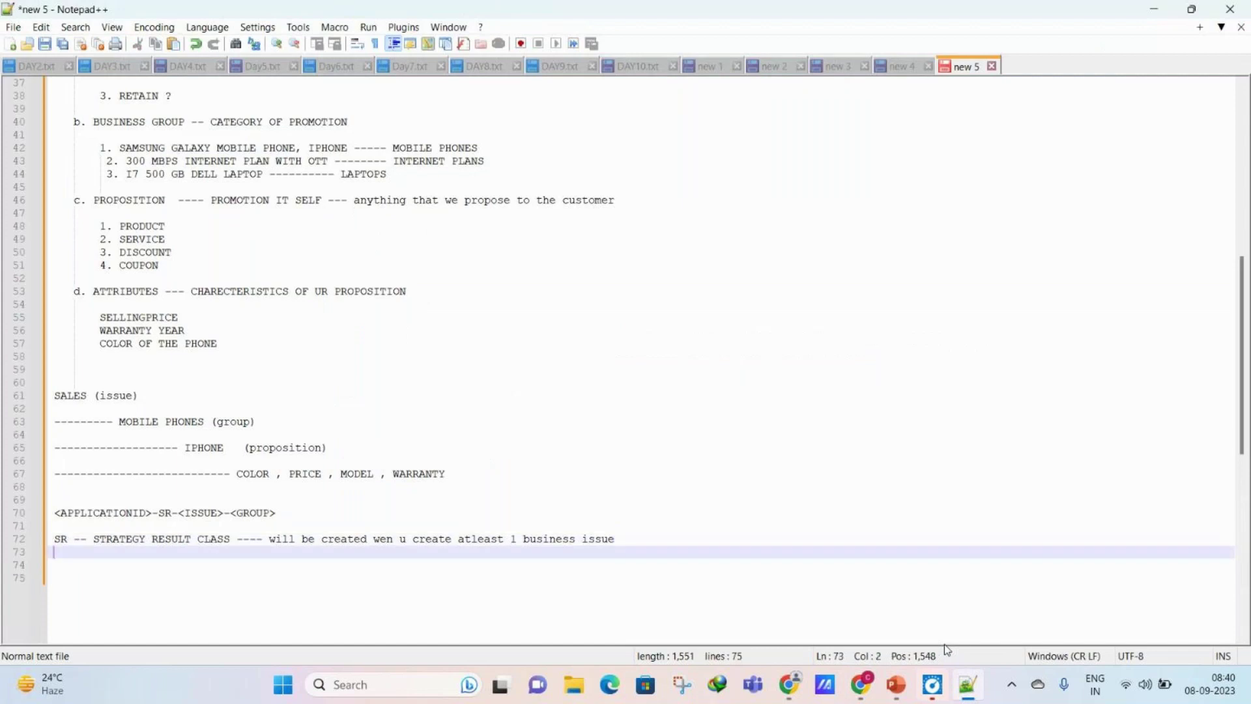
key("Return")
key("Return")
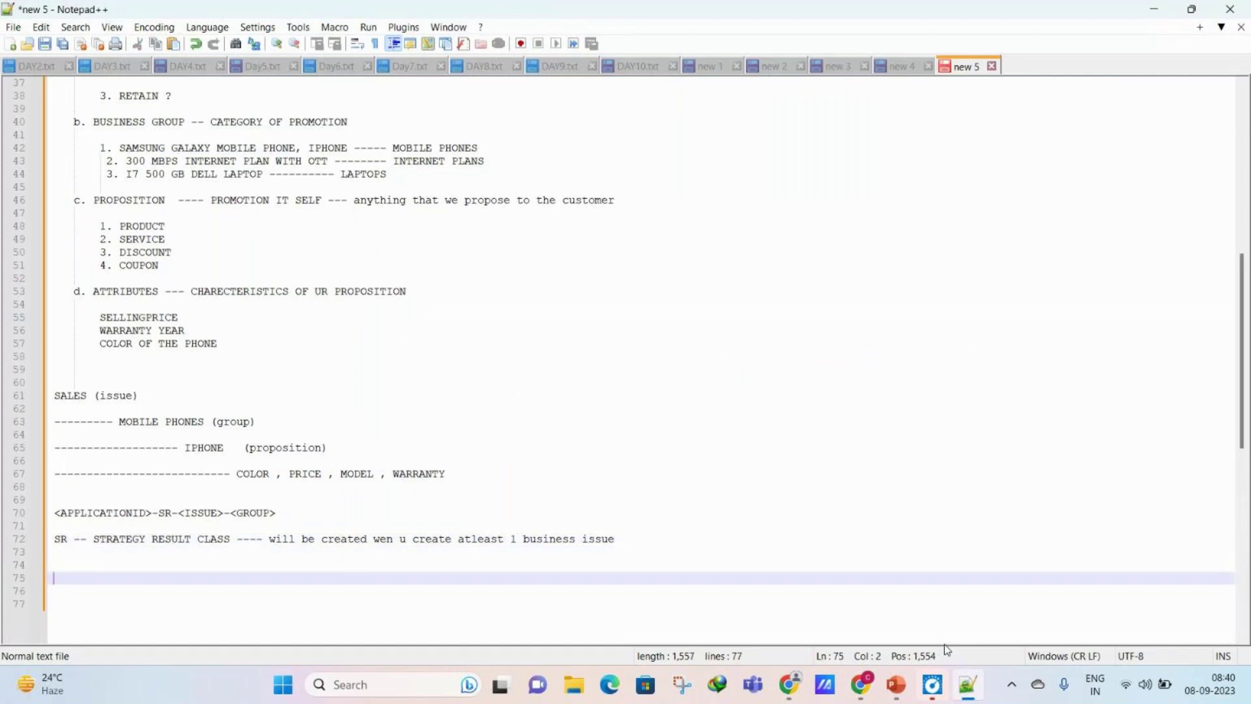
type("APPLICATIONID-")
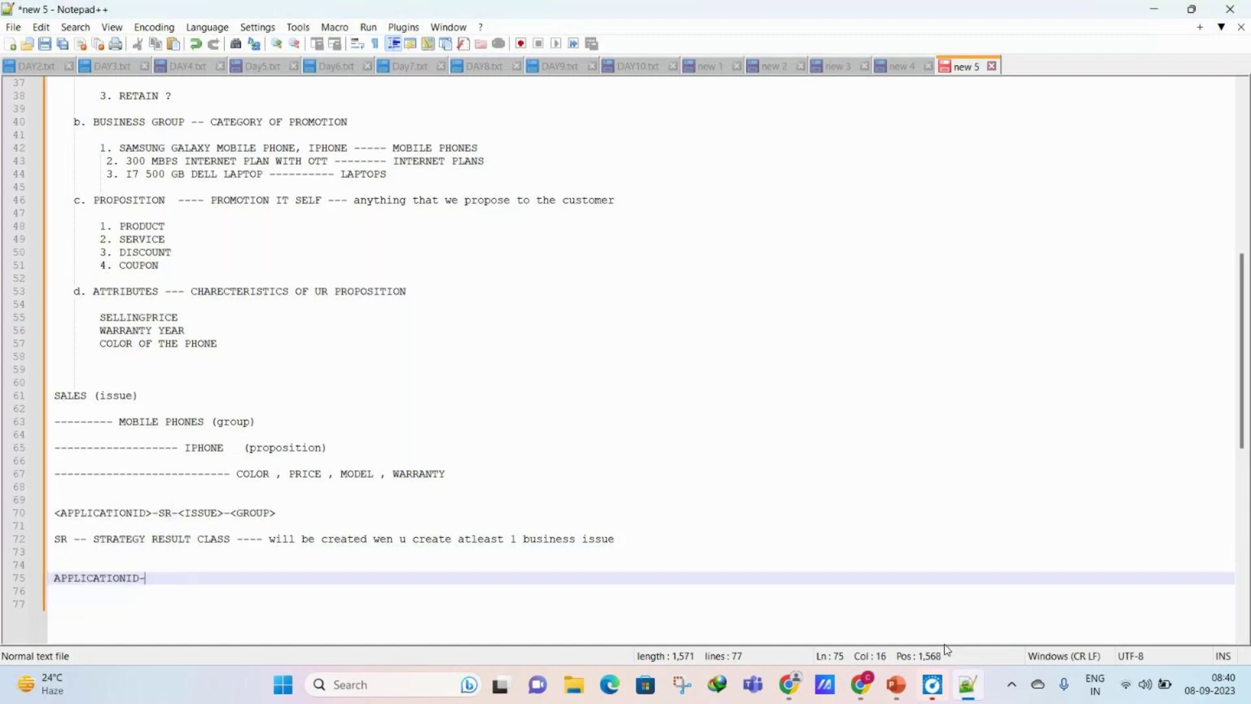
type("SR --- TOP DECISIONING CL")
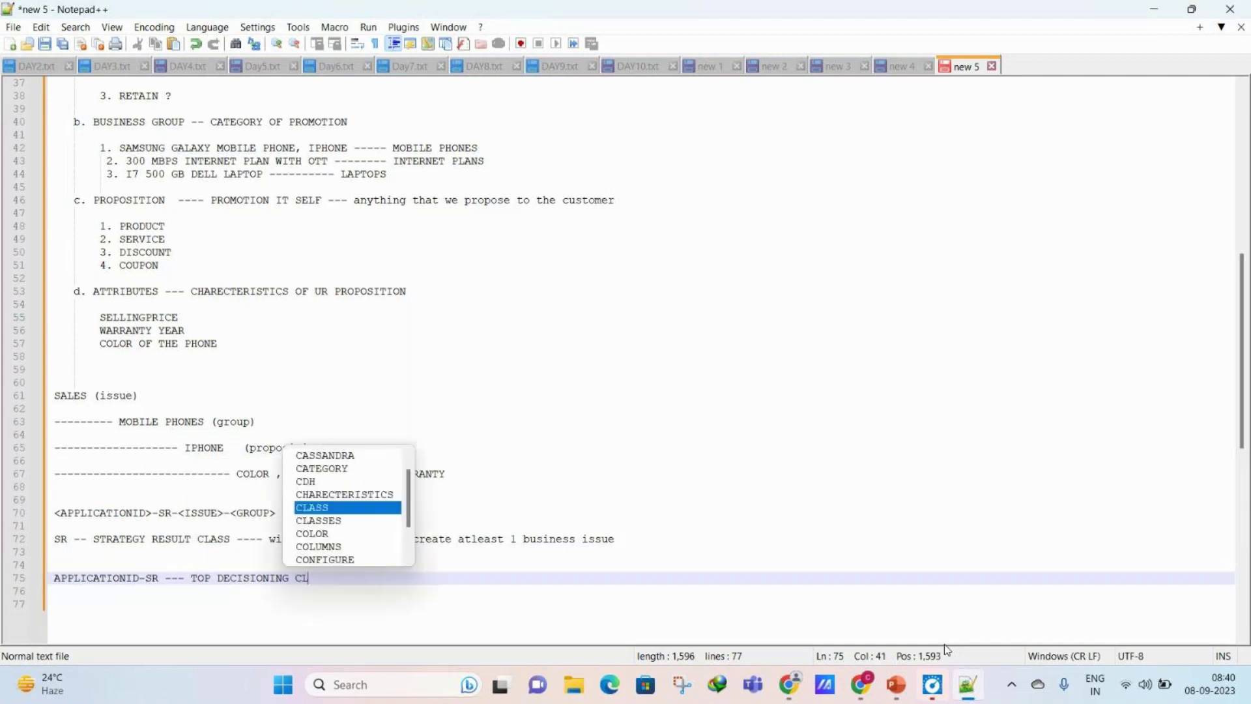
type("ASS FOR UR APPLICATION")
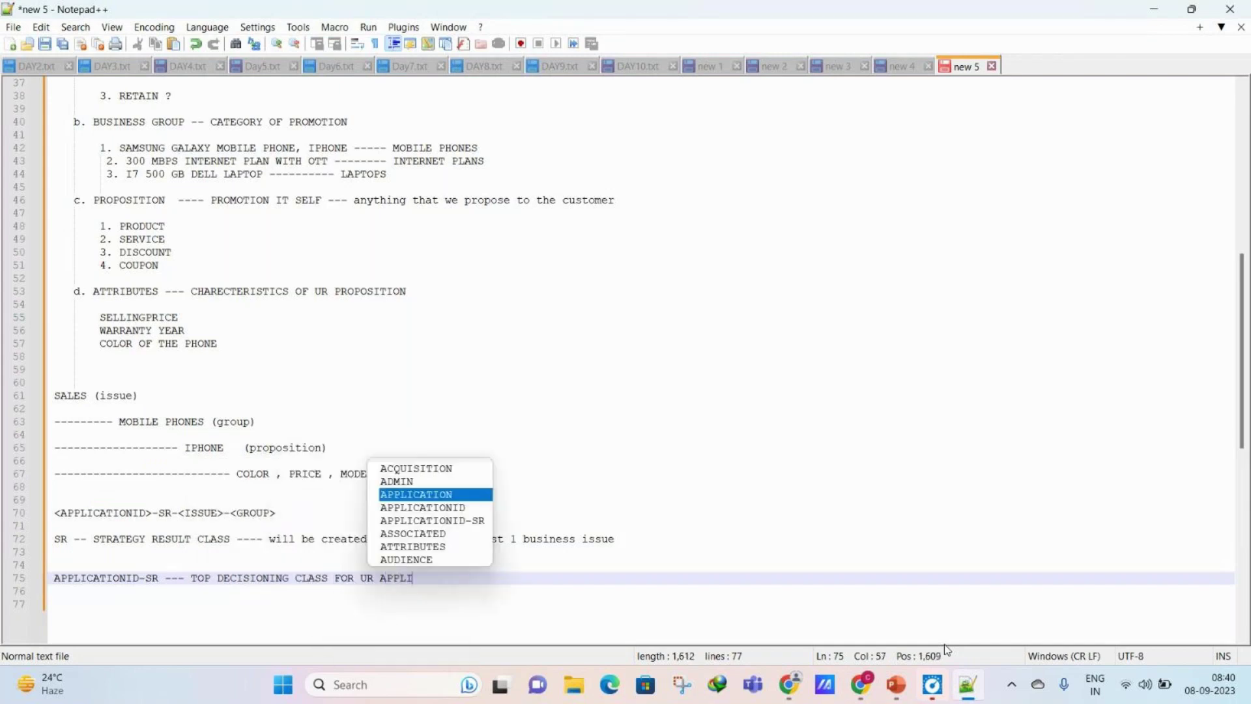
key("Return")
key("Return")
type("ALL")
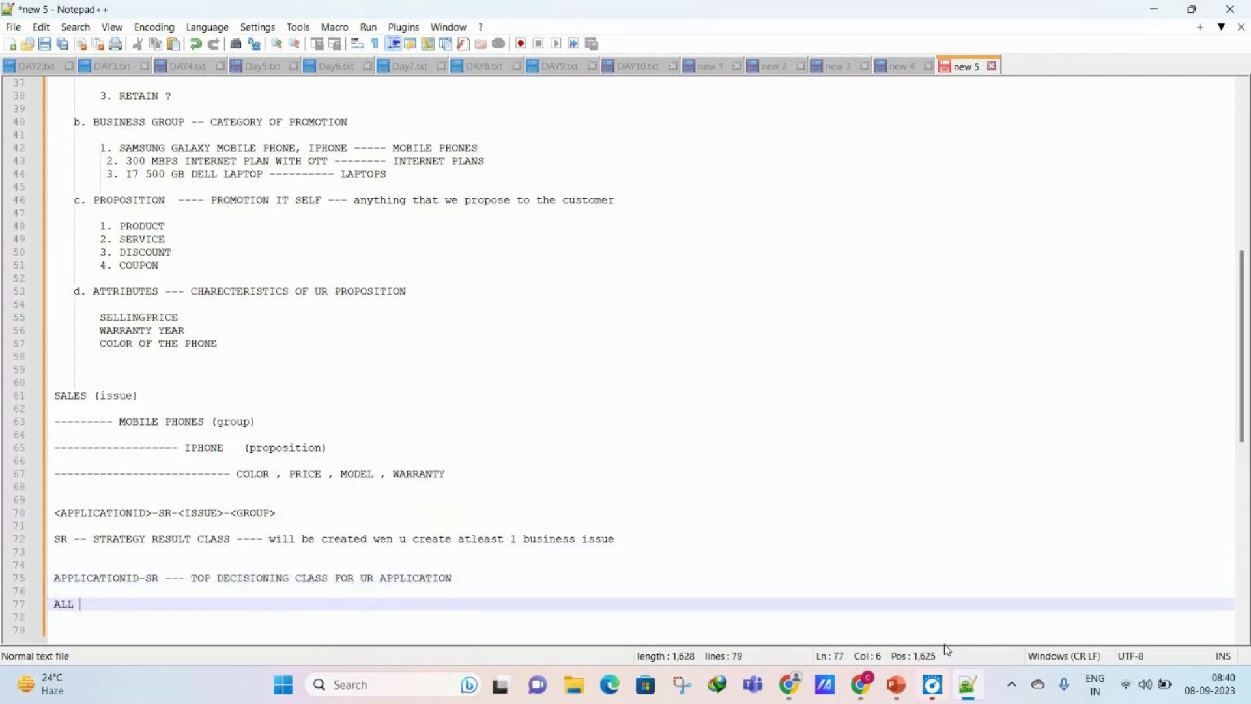
key("BackSpace")
key("BackSpace")
key("BackSpace")
key("BackSpace")
type("@BASECLASS FOR ALL")
key("BackSpace")
key("BackSpace")
key("BackSpace")
key("BackSpace")
key("BackSpace")
key("BackSpace")
key("BackSpace")
key("BackSpace")
key("BackSpace")
key("BackSpace")
key("BackSpace")
key("BackSpace")
key("BackSpace")
key("BackSpace")
key("BackSpace")
key("BackSpace")
key("BackSpace")
Step: Add the note line "Data-pxStrategyResult --- topmost class for all sr classes" below the APPLICATIONID-SR line
type("Data-pxStrate")
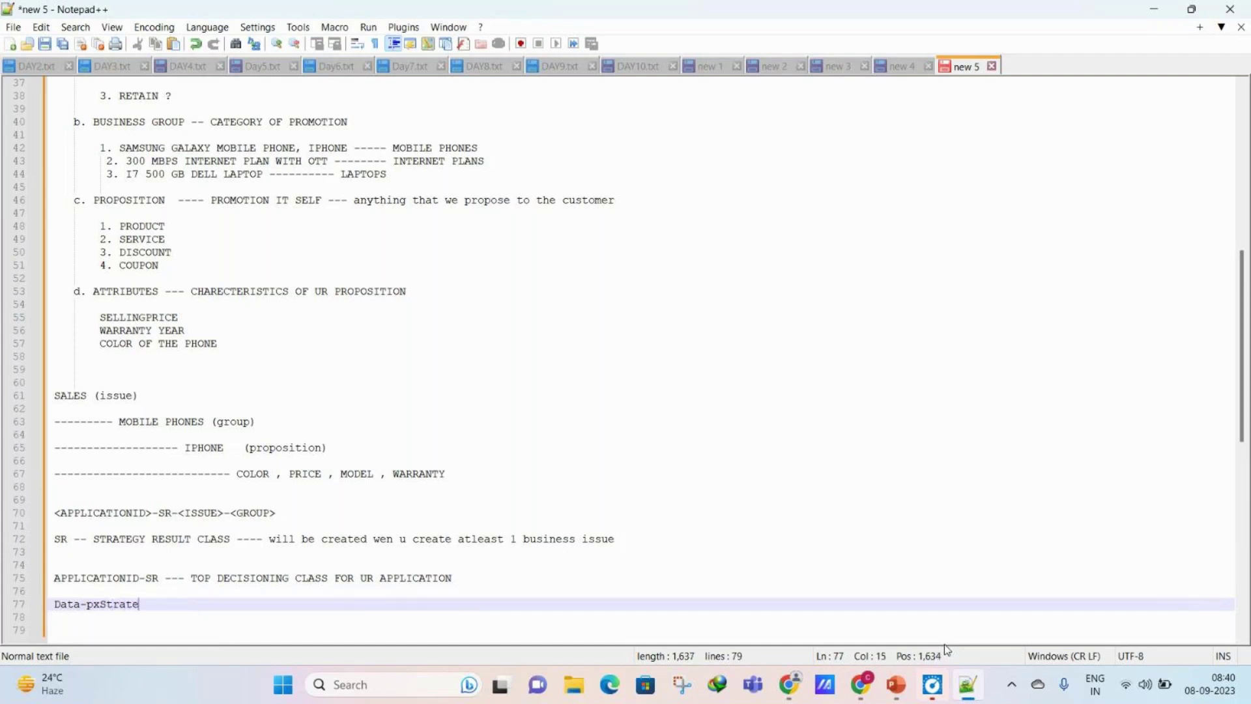
type("gyResult --- topmost clas")
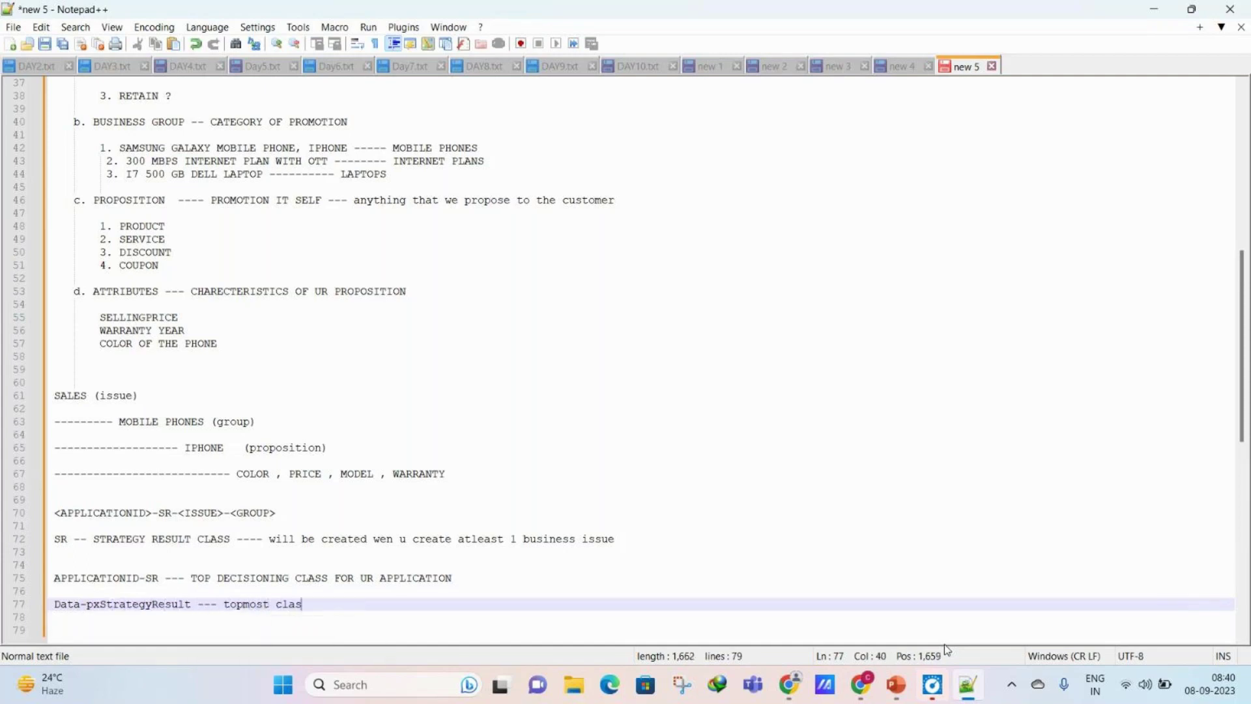
type("s for all sr classes")
Step: Switch to Pega Dev Studio to check the application name and return to Notepad++ to reread the Data-pxStrategyResult note
left_click(978, 694)
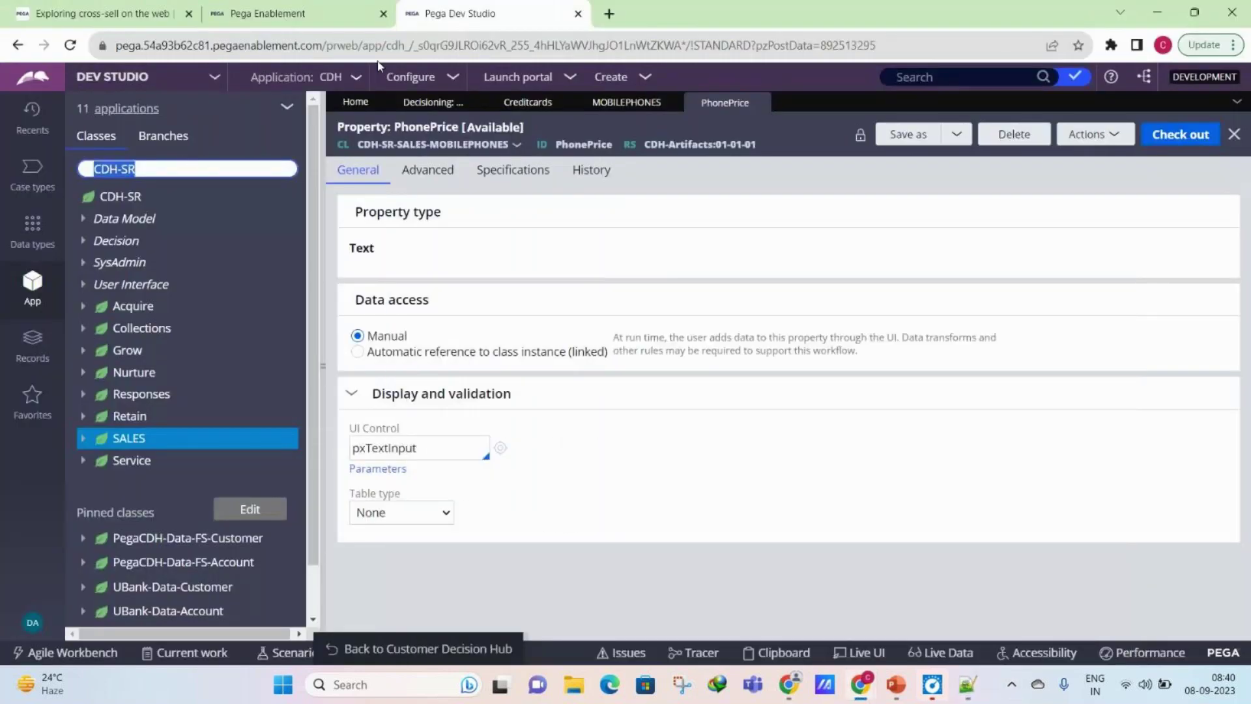
left_click(332, 82)
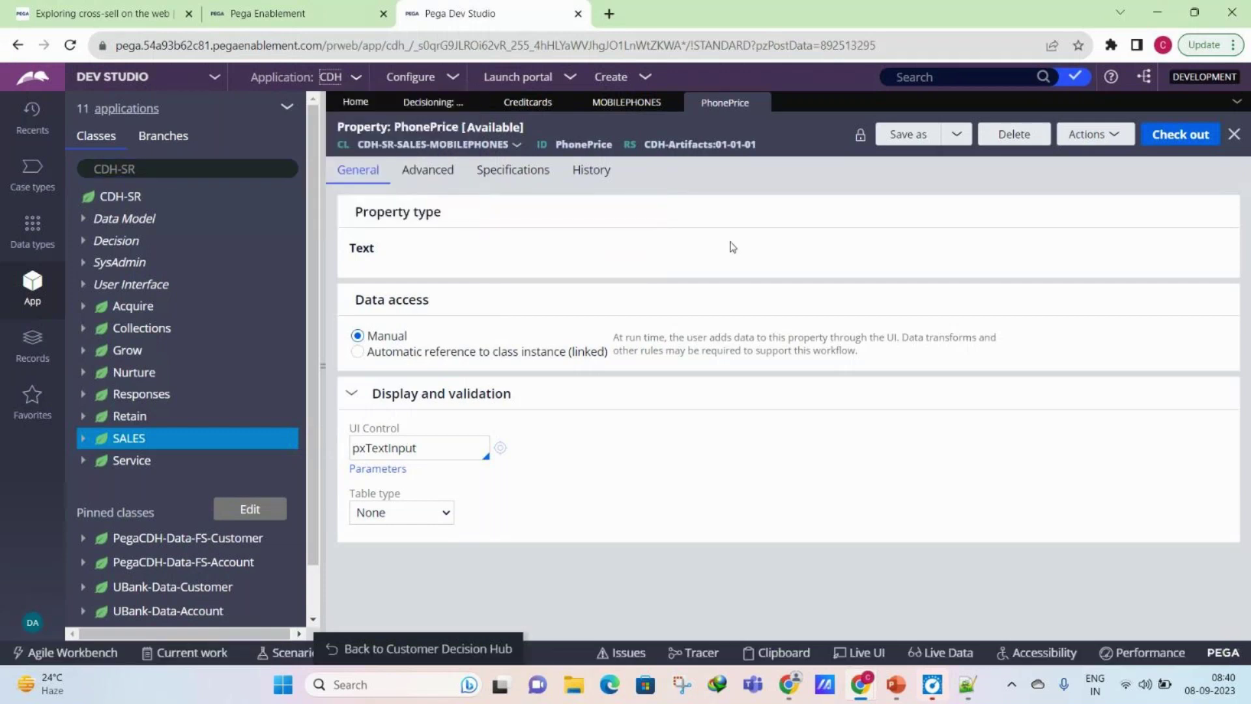
left_click(967, 684)
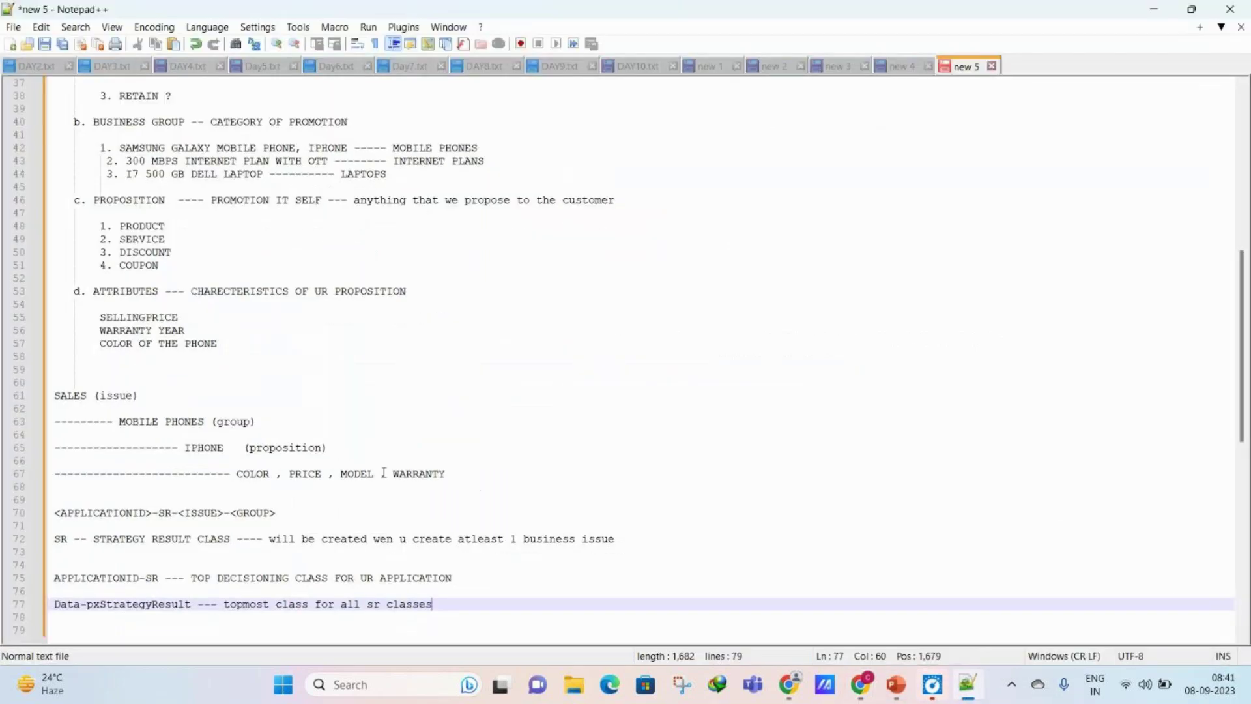
left_click_drag(189, 600, 117, 593)
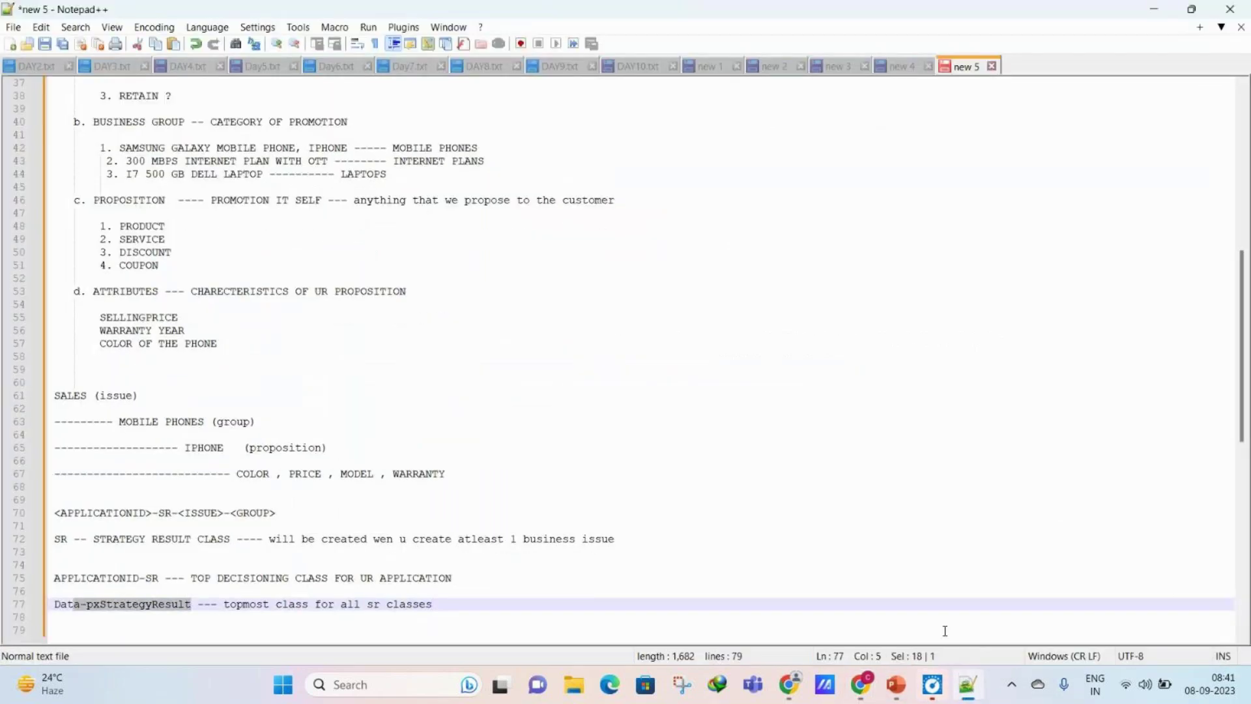
Step: Switch to Pega Dev Studio, show the inheritance of the CDH-SR class, examine the Data-pxStrategyResult entry and close the list
left_click(967, 684)
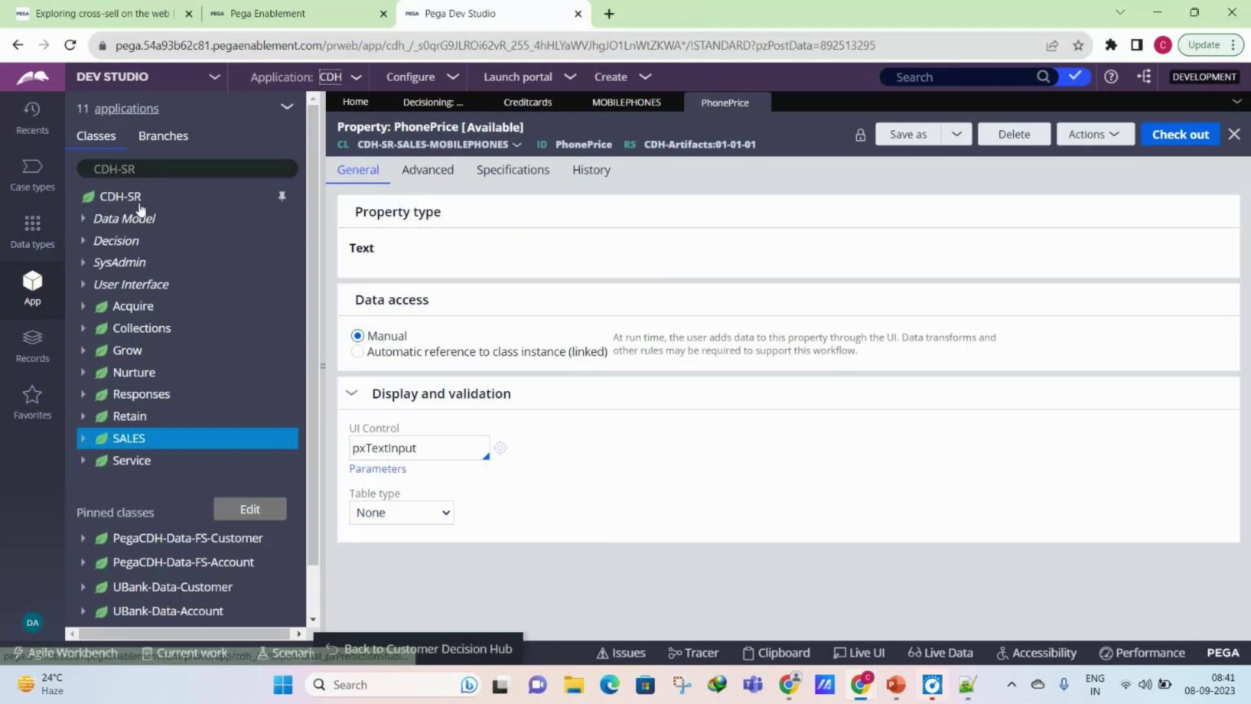
left_click(135, 202)
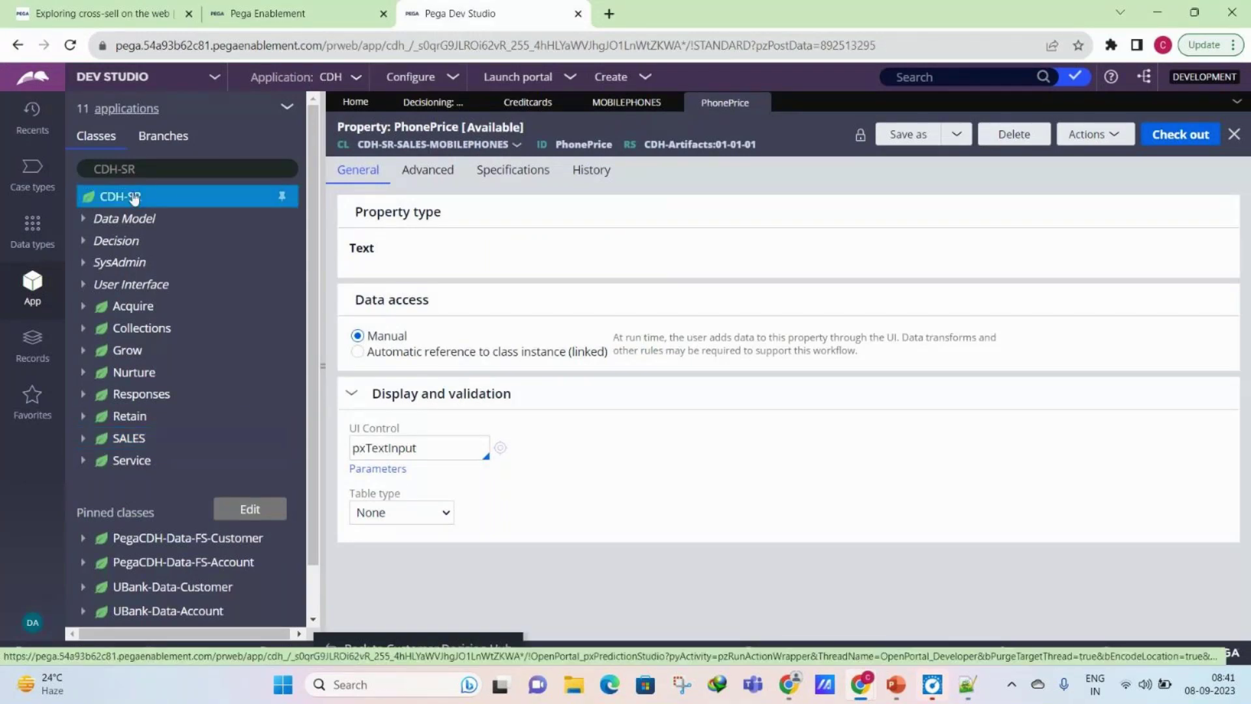
right_click(135, 200)
left_click(138, 291)
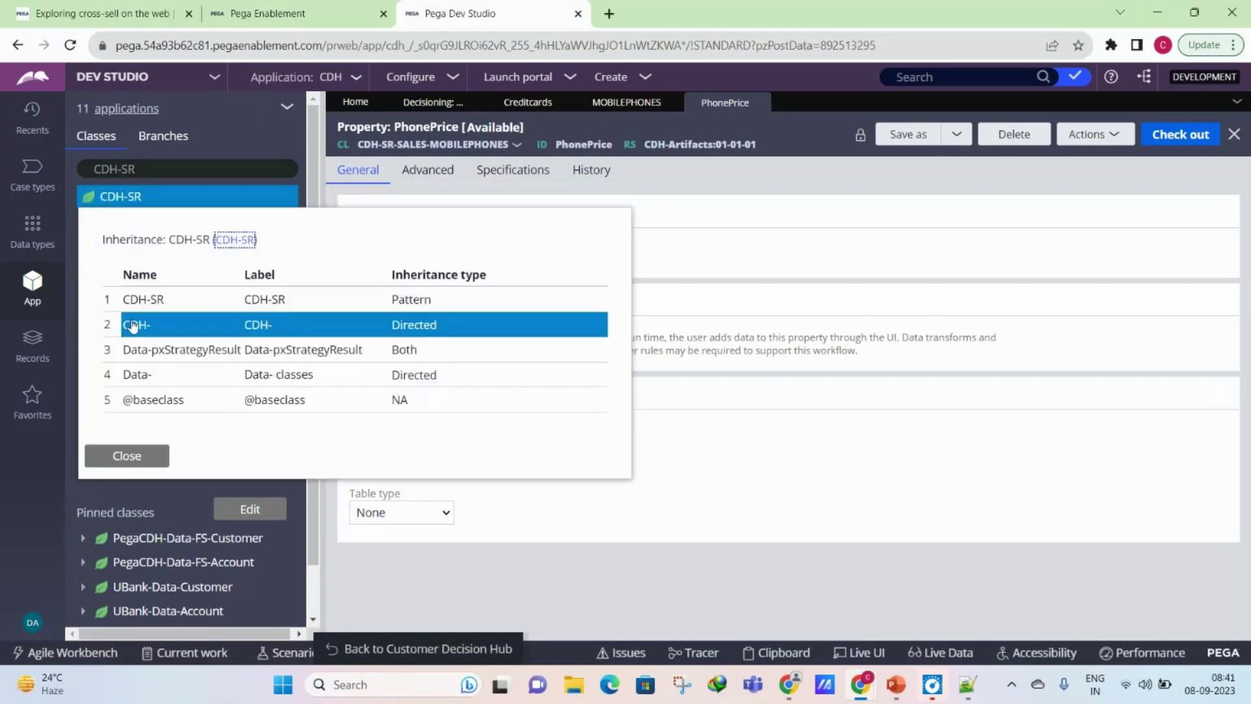
left_click_drag(122, 350, 240, 350)
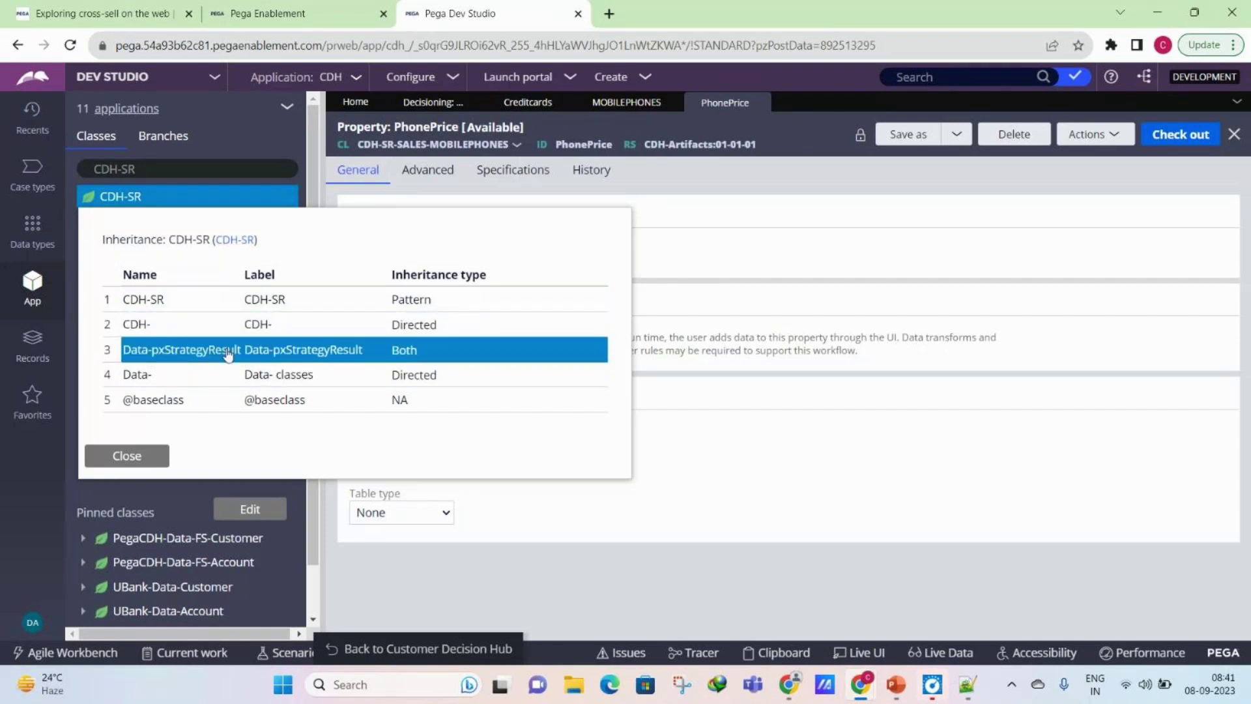
left_click(990, 452)
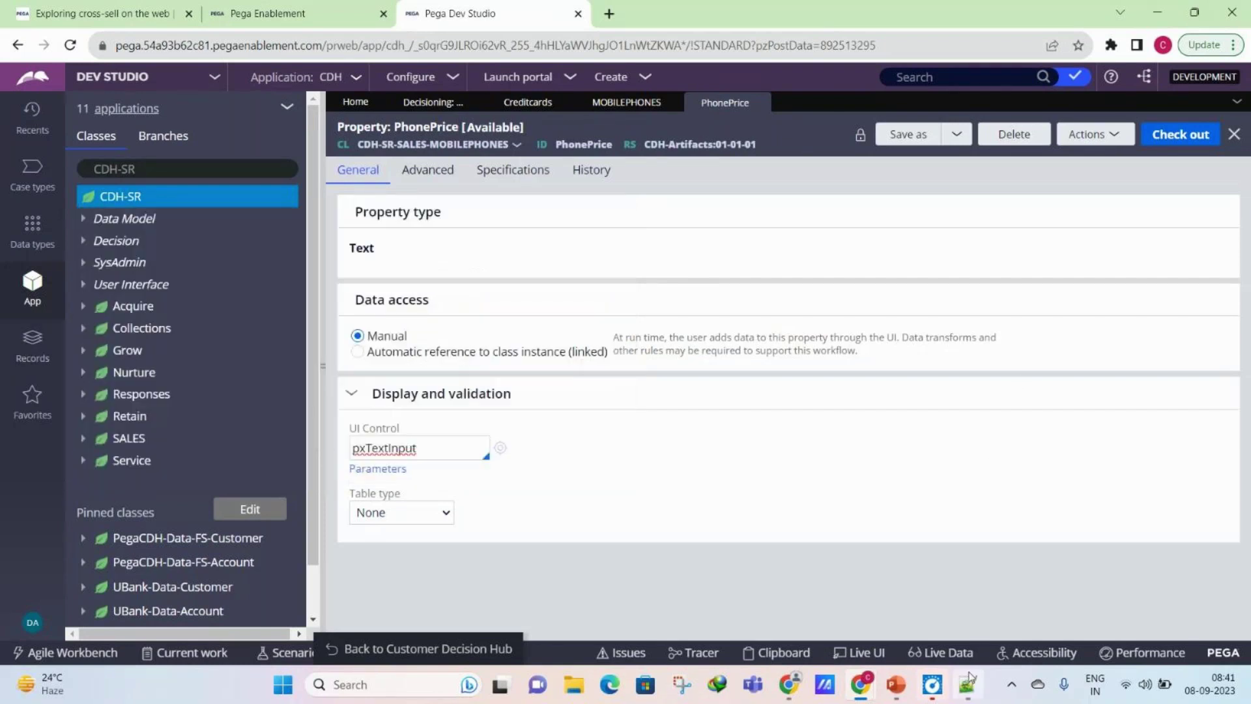
Step: Switch to Notepad++ to reread the Data-pxStrategyResult line and return to Pega Dev Studio
left_click(967, 684)
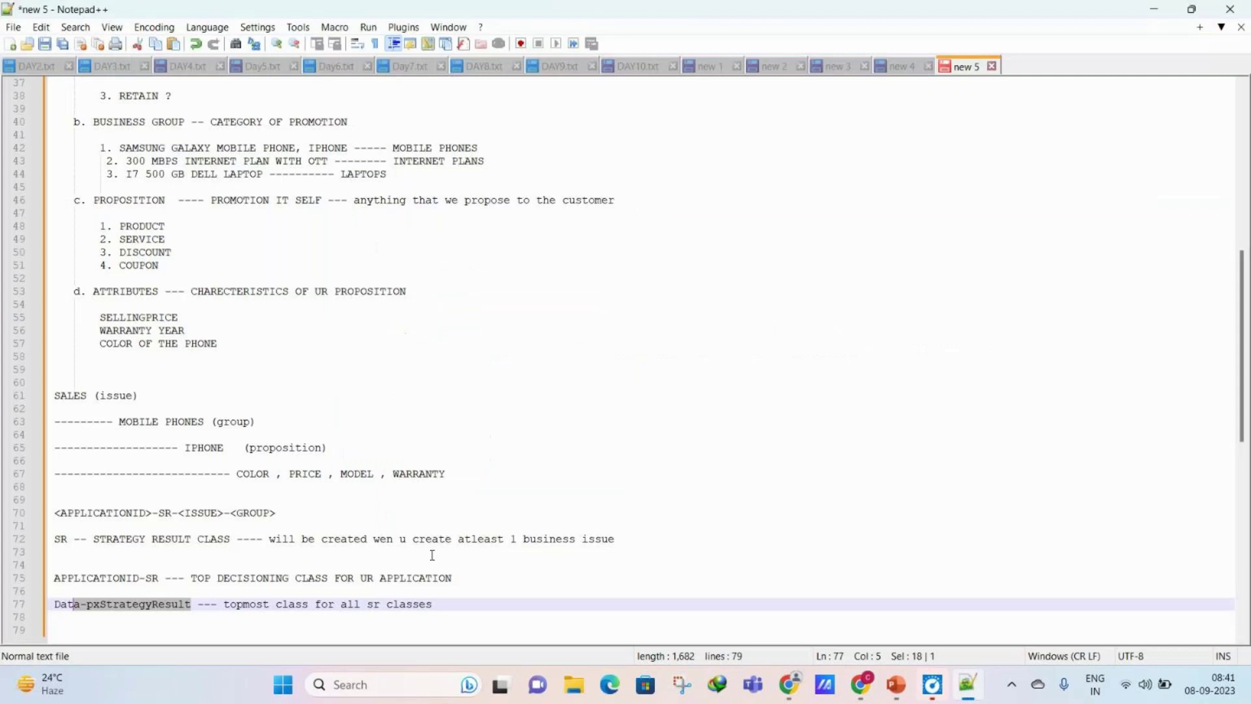
left_click(198, 605)
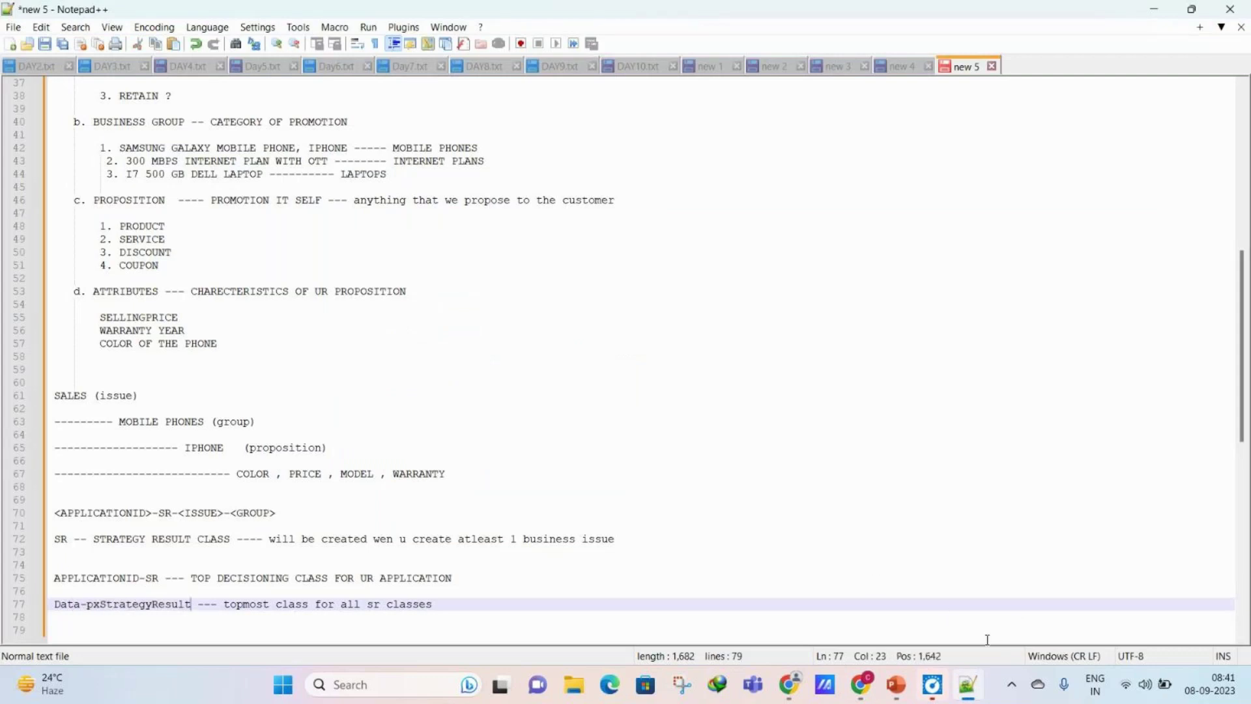
left_click(969, 681)
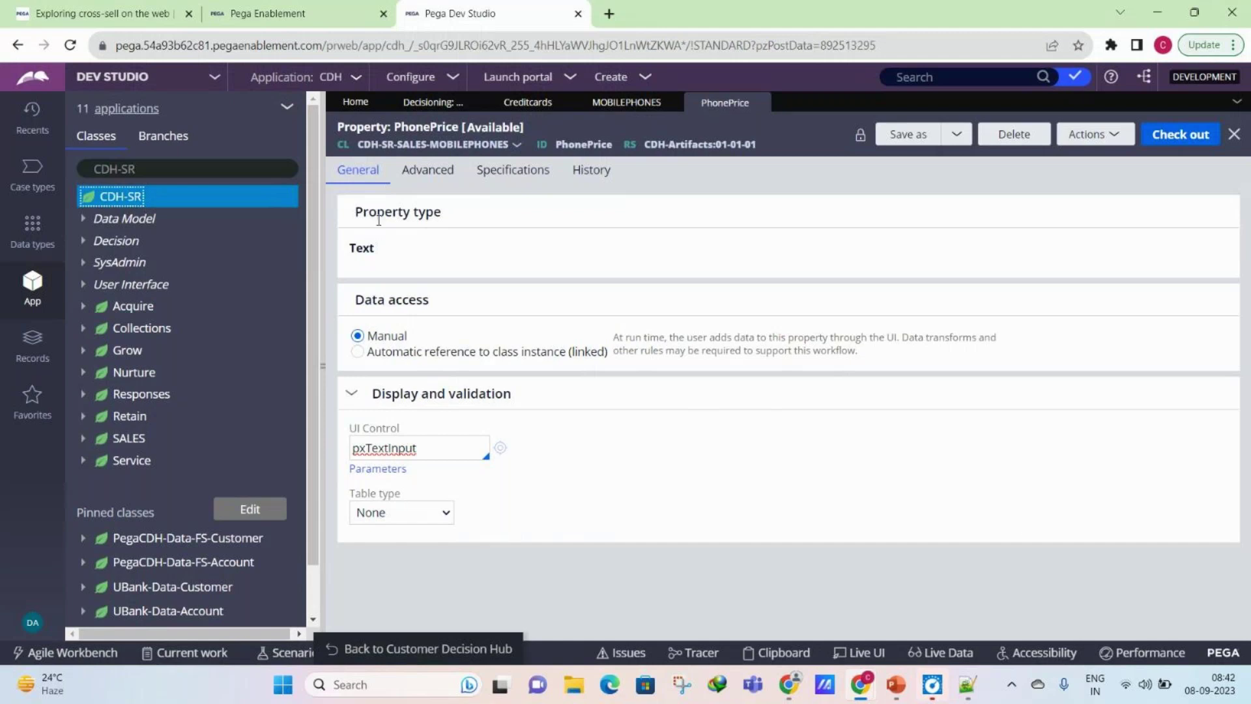
Step: Bring up the MOBILEPHONES decision data, examine the inheritance of the CDH-SR class and close the list
left_click(592, 104)
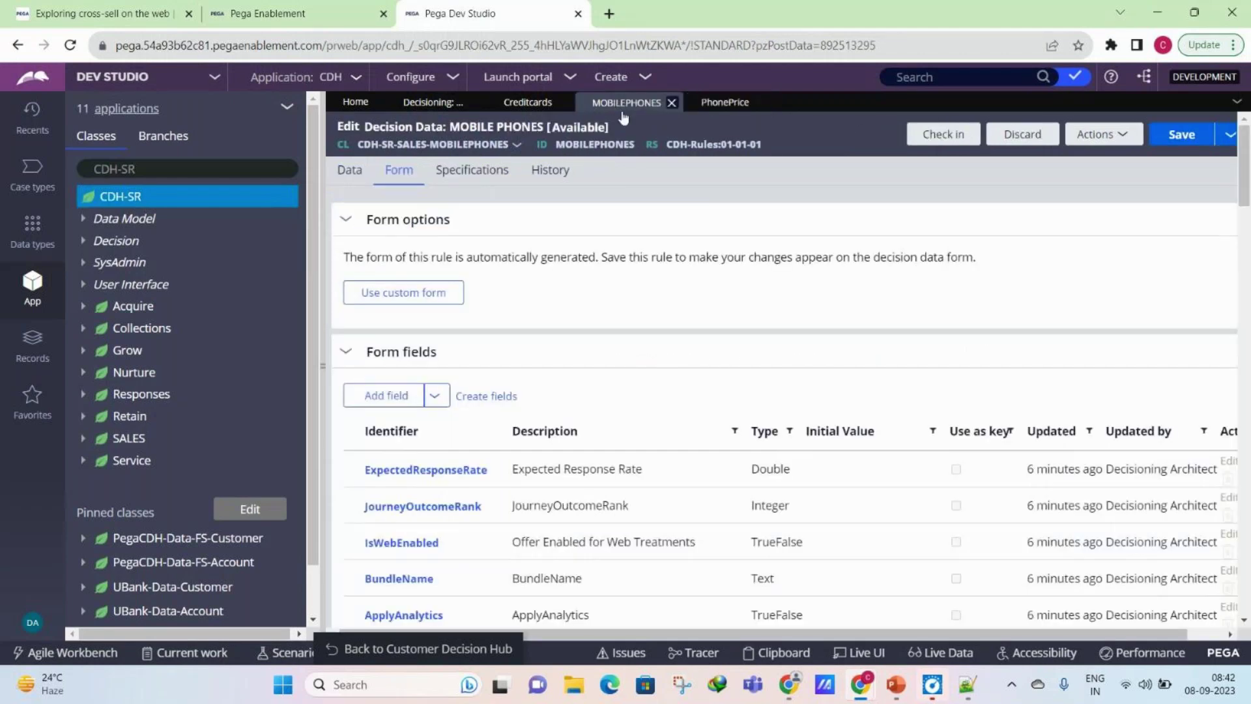
right_click(125, 201)
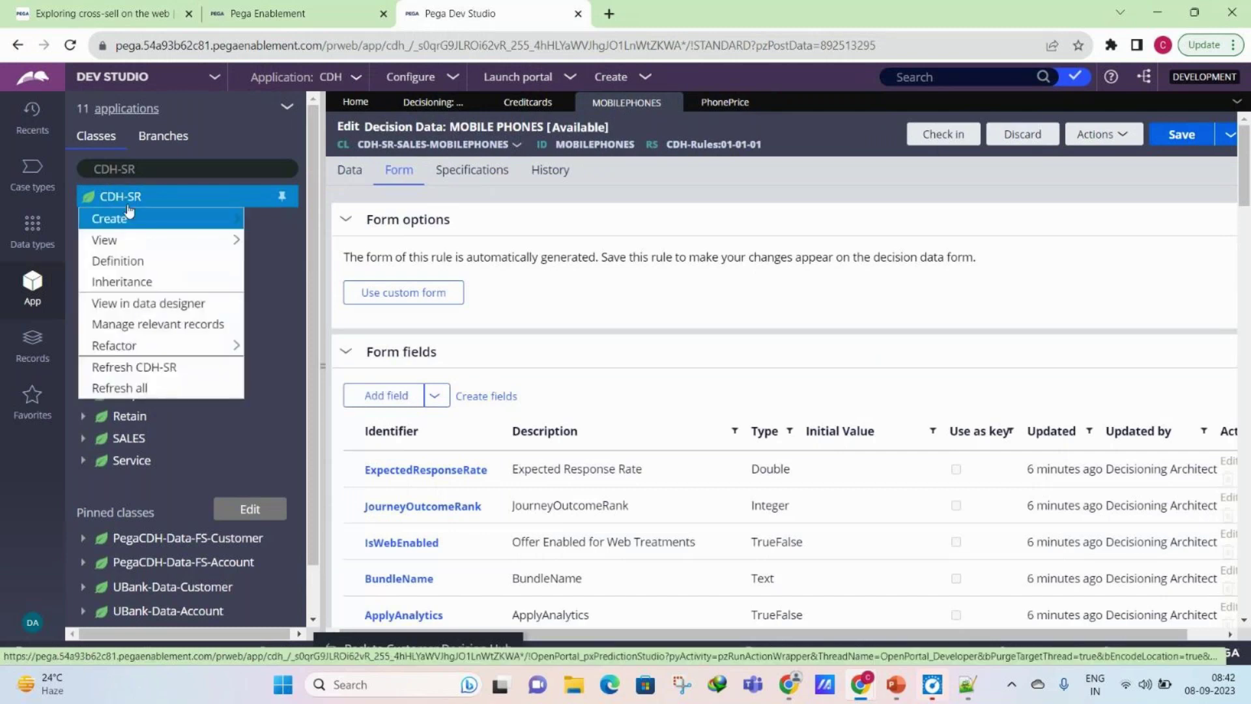
key("Escape")
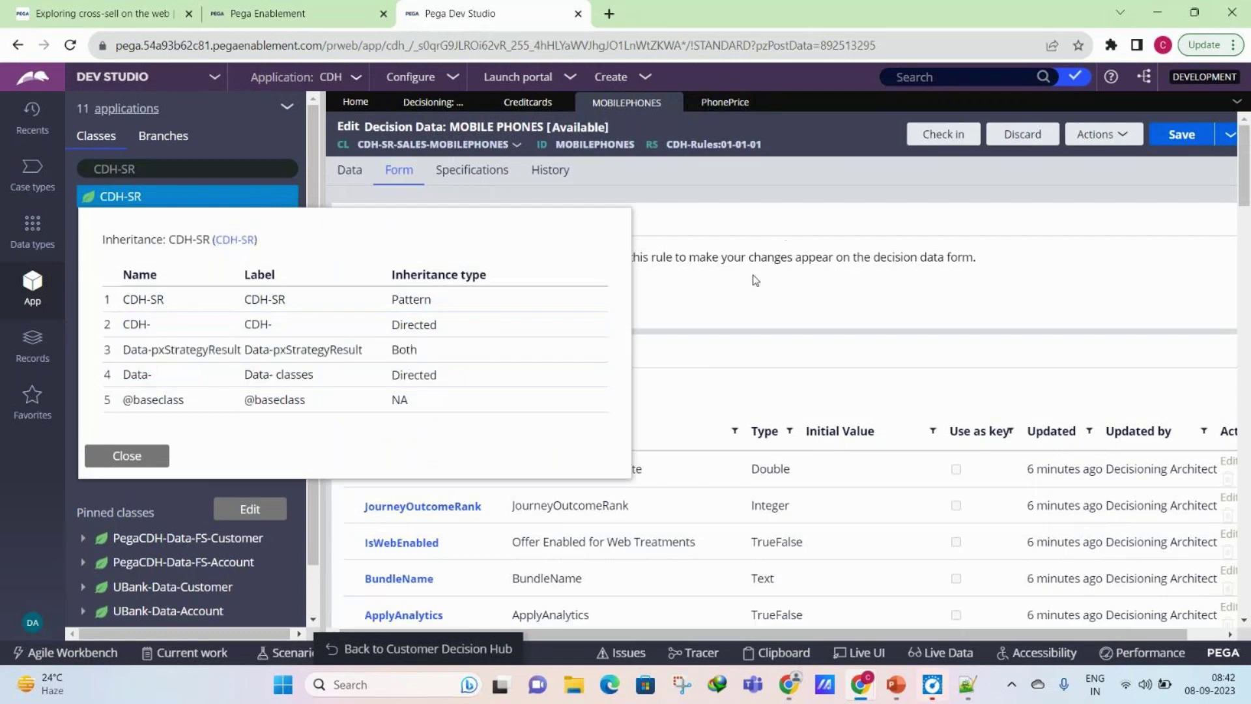
left_click(735, 214)
Step: Check the PhonePrice property's ruleset, then display the propositions of the MOBILE PHONES decision data and save the record
left_click(726, 104)
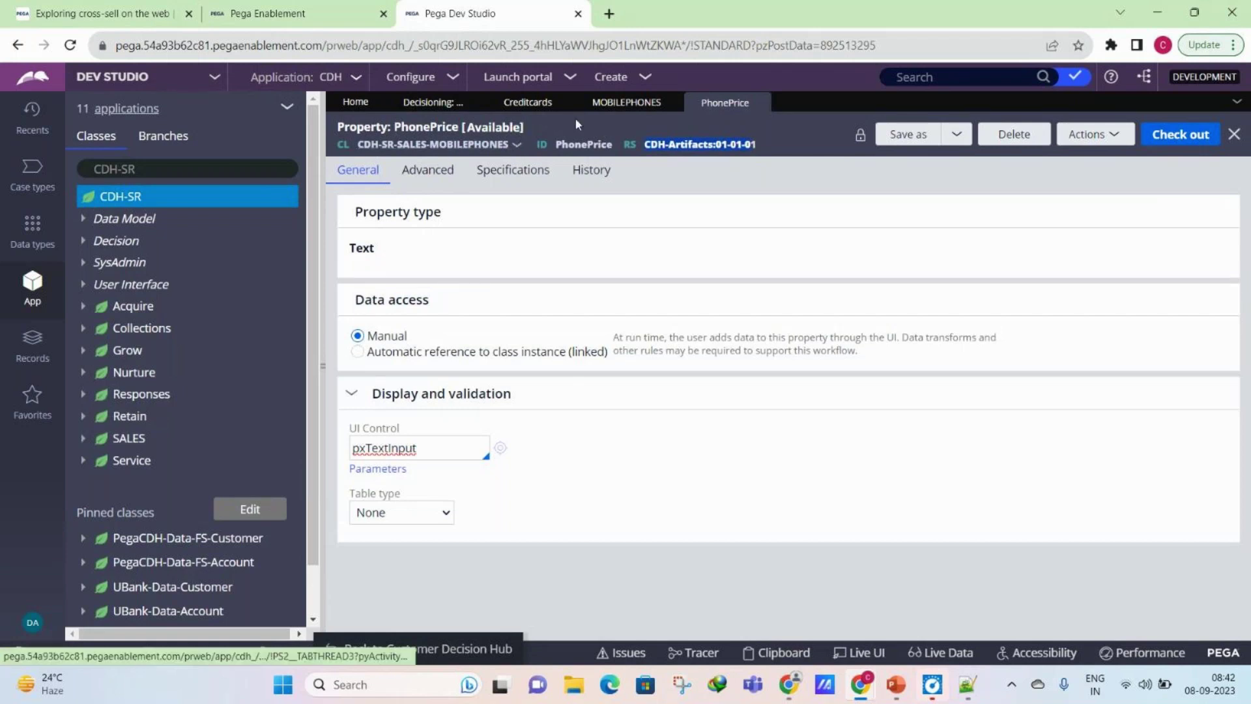
left_click(624, 115)
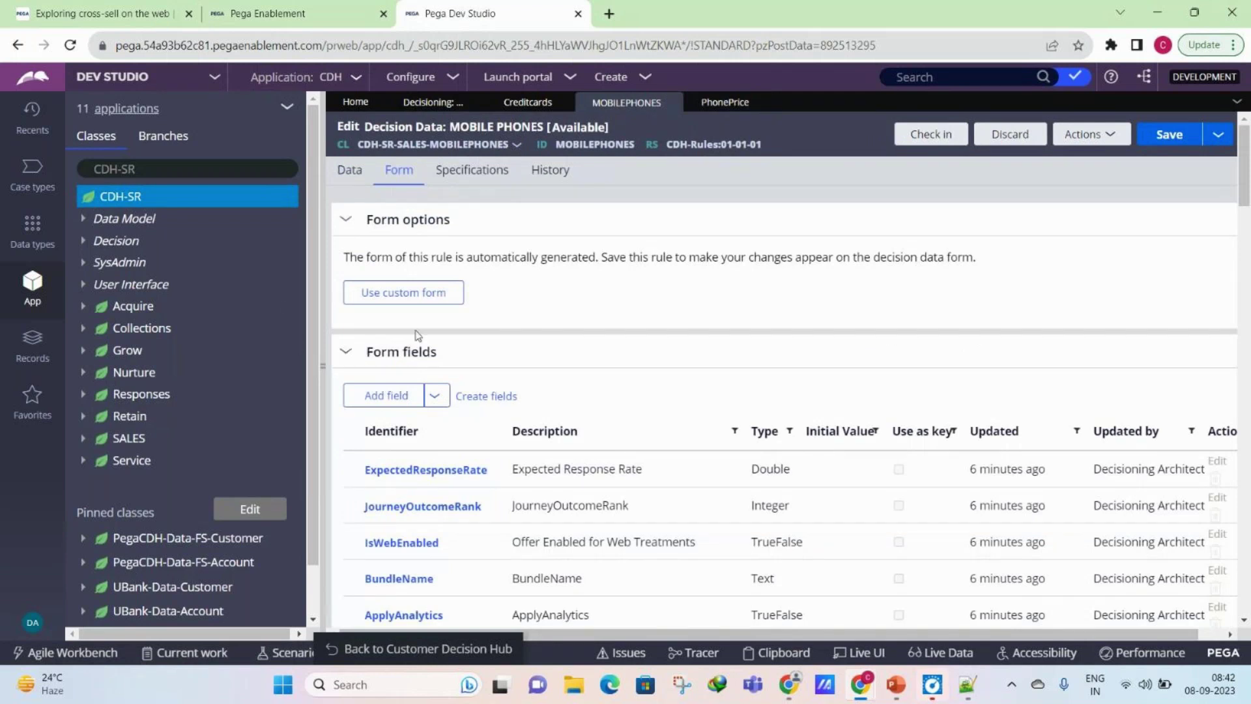
left_click(394, 353)
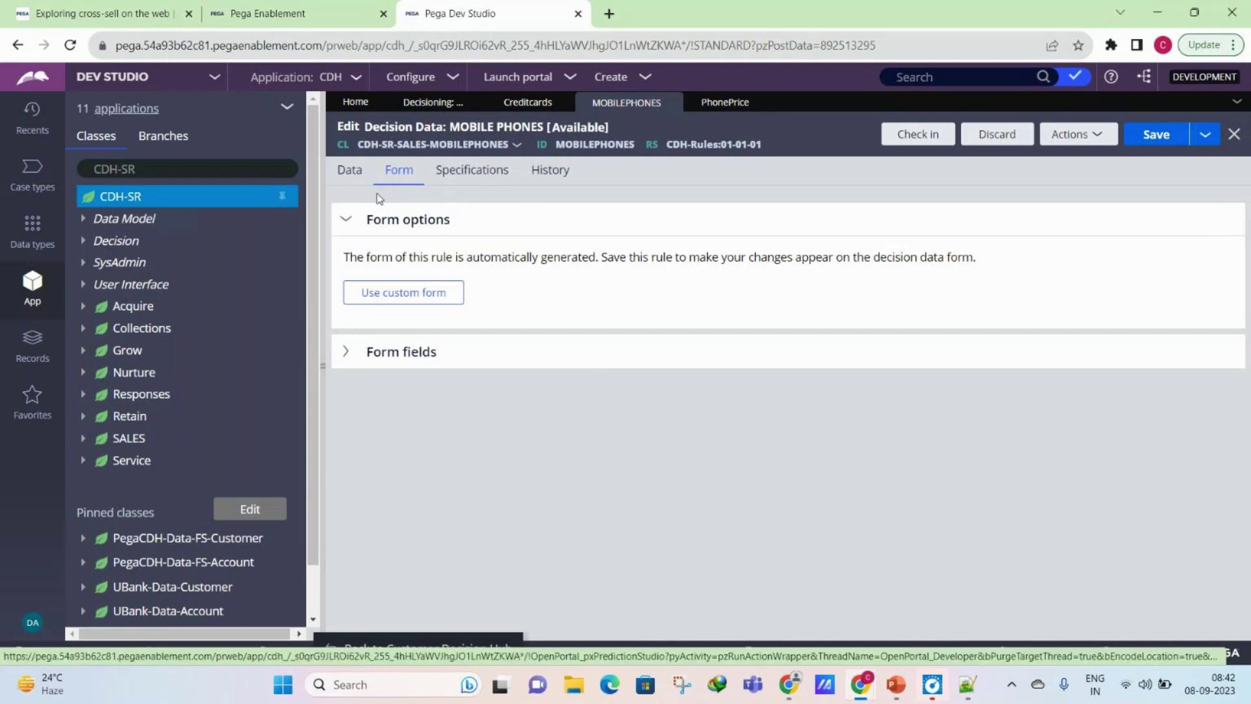
left_click(350, 169)
left_click(1155, 135)
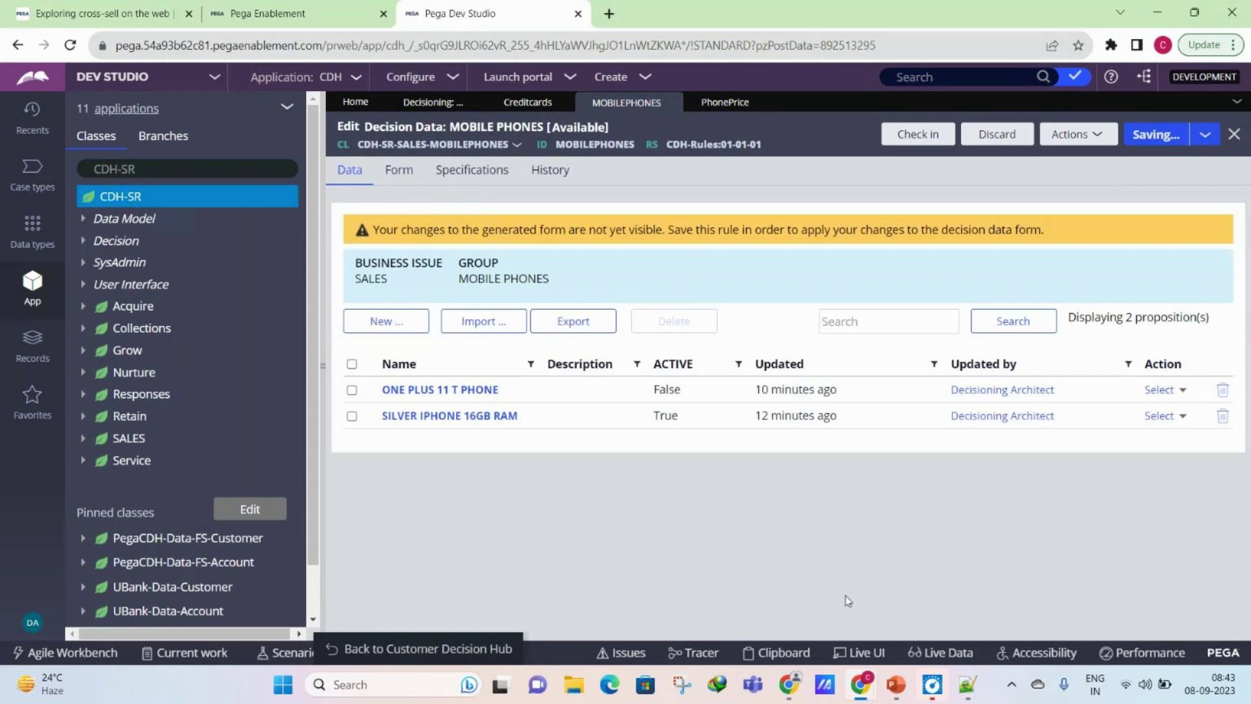
Step: Reread the strategy result class notes in Notepad++, then return to Pega Dev Studio and view the Creditcards decision data
left_click(967, 684)
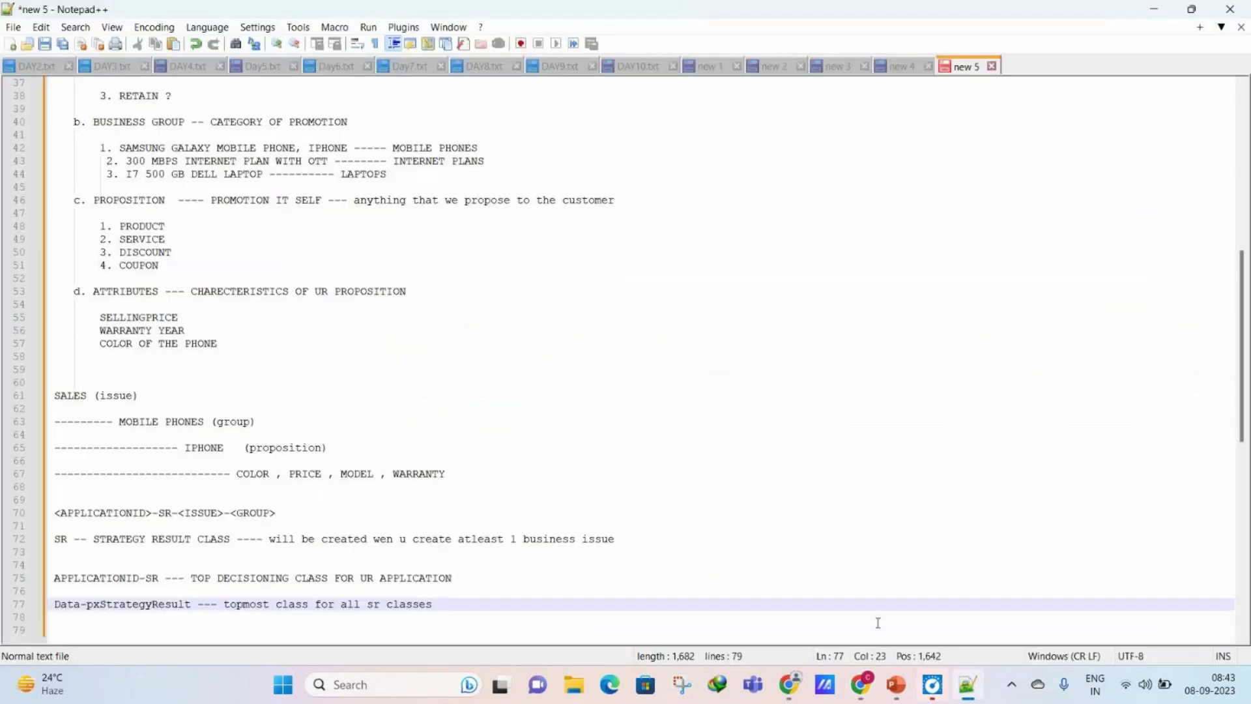
left_click(967, 688)
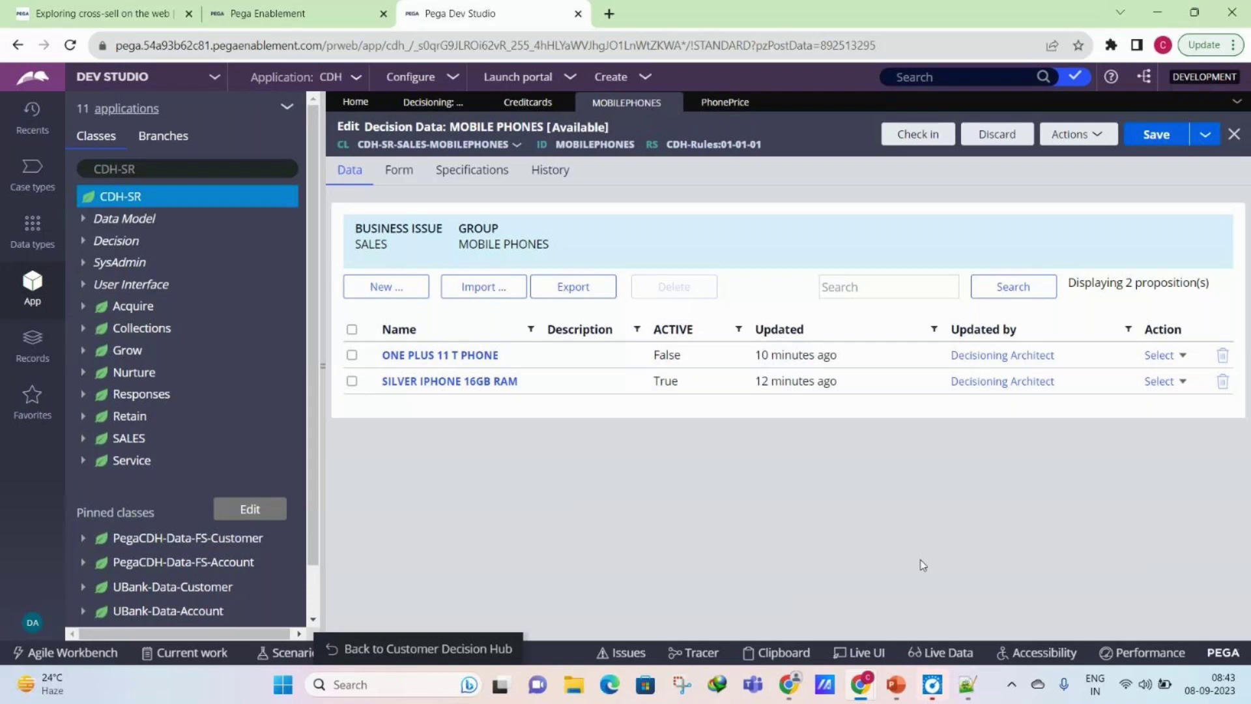
left_click(525, 108)
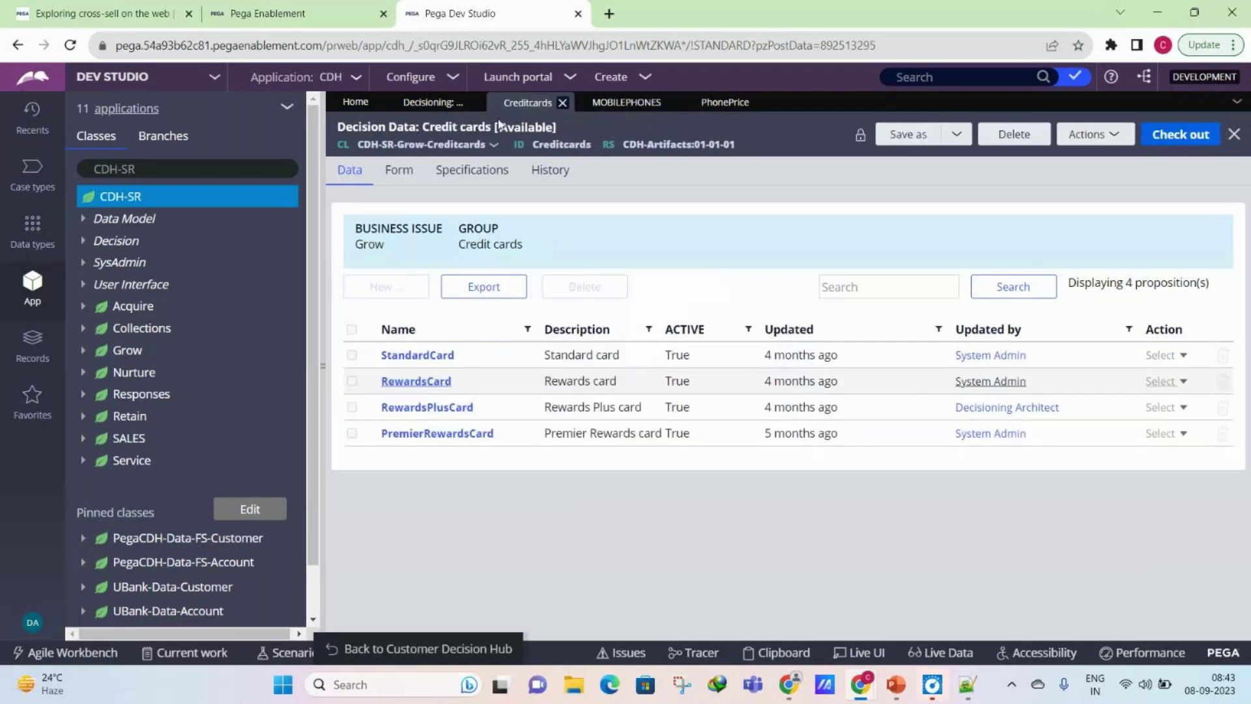
Step: Examine the business issue hierarchy in Proposition Management, collapsing SALES and Service and looking at the groups under Acquire
left_click(443, 112)
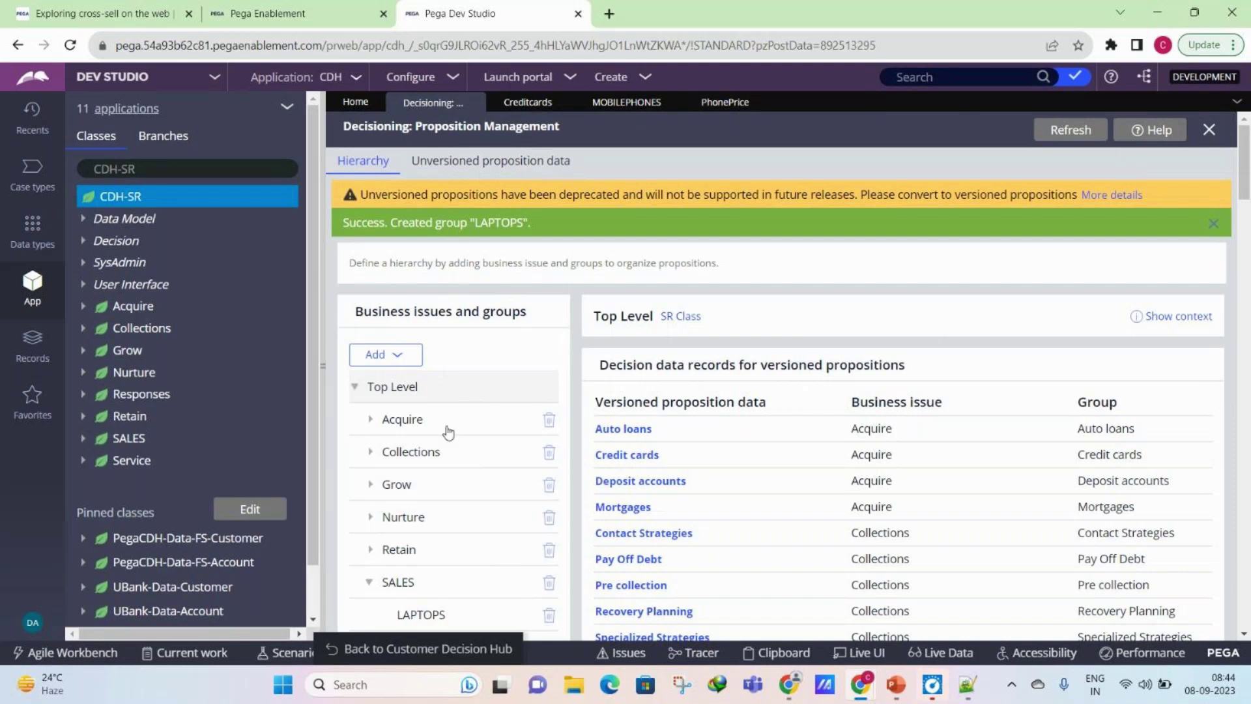
scroll(525, 366, "down", 1)
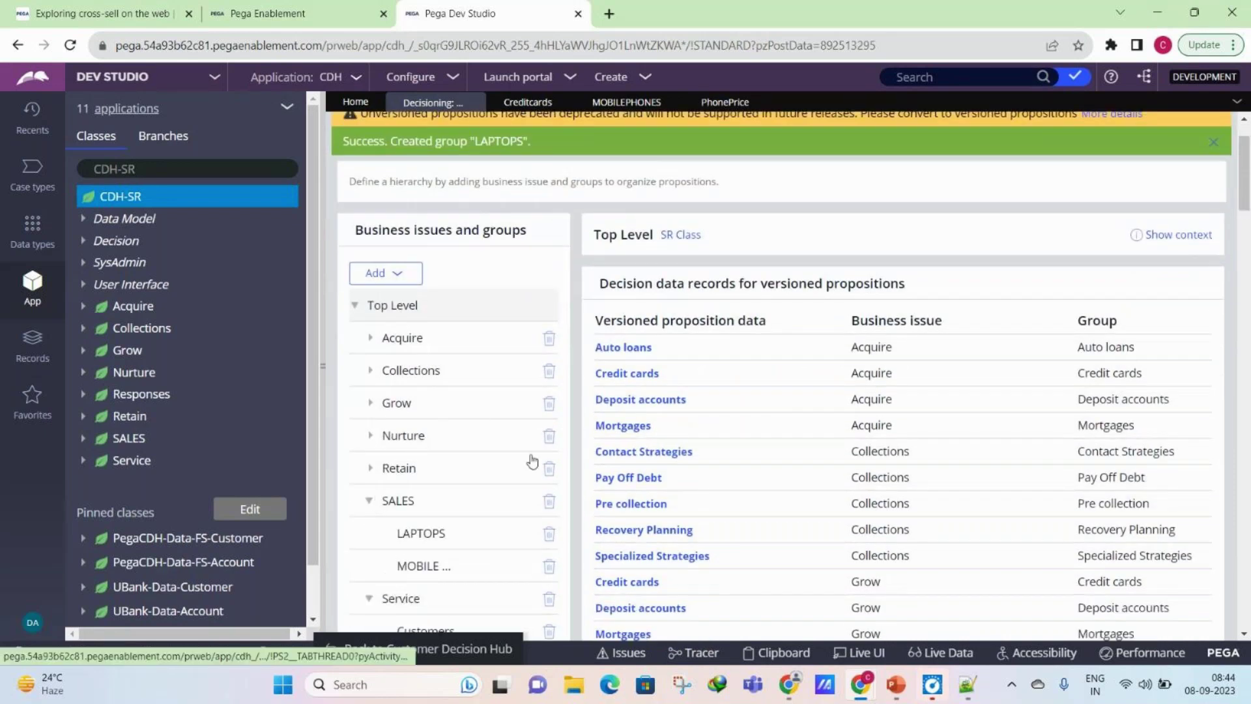
left_click(370, 501)
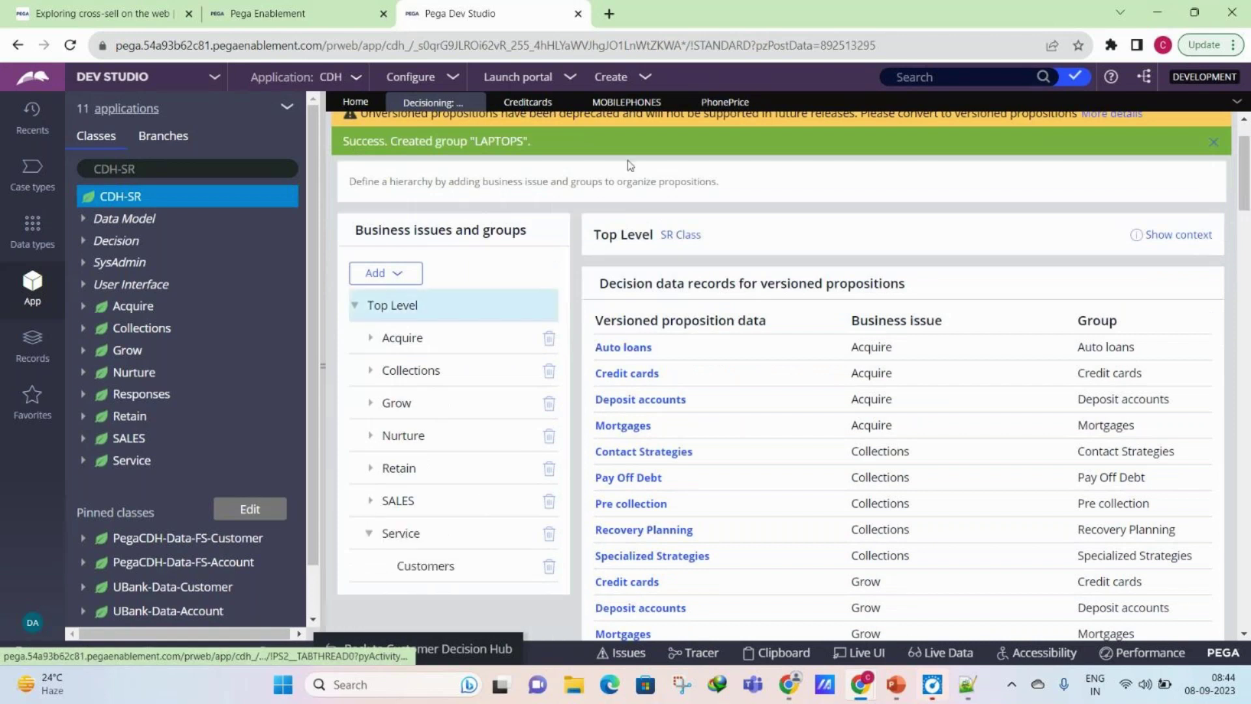
scroll(671, 158, "up", 1)
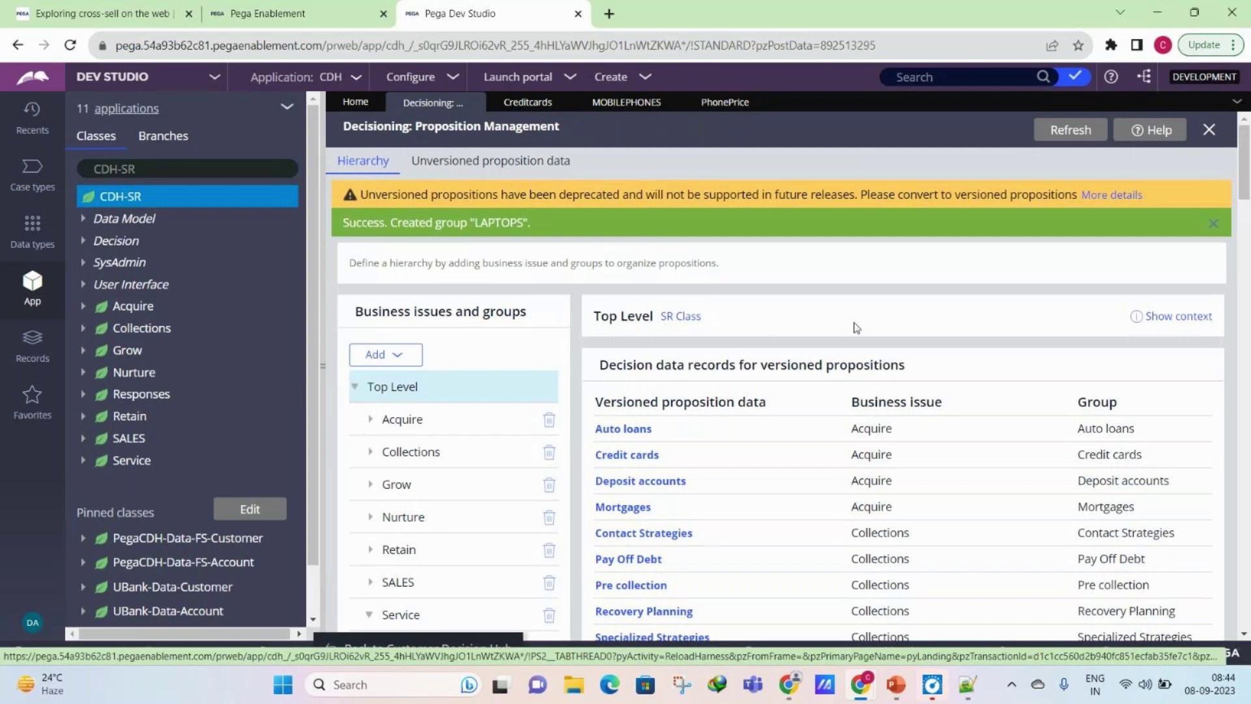
scroll(706, 245, "down", 1)
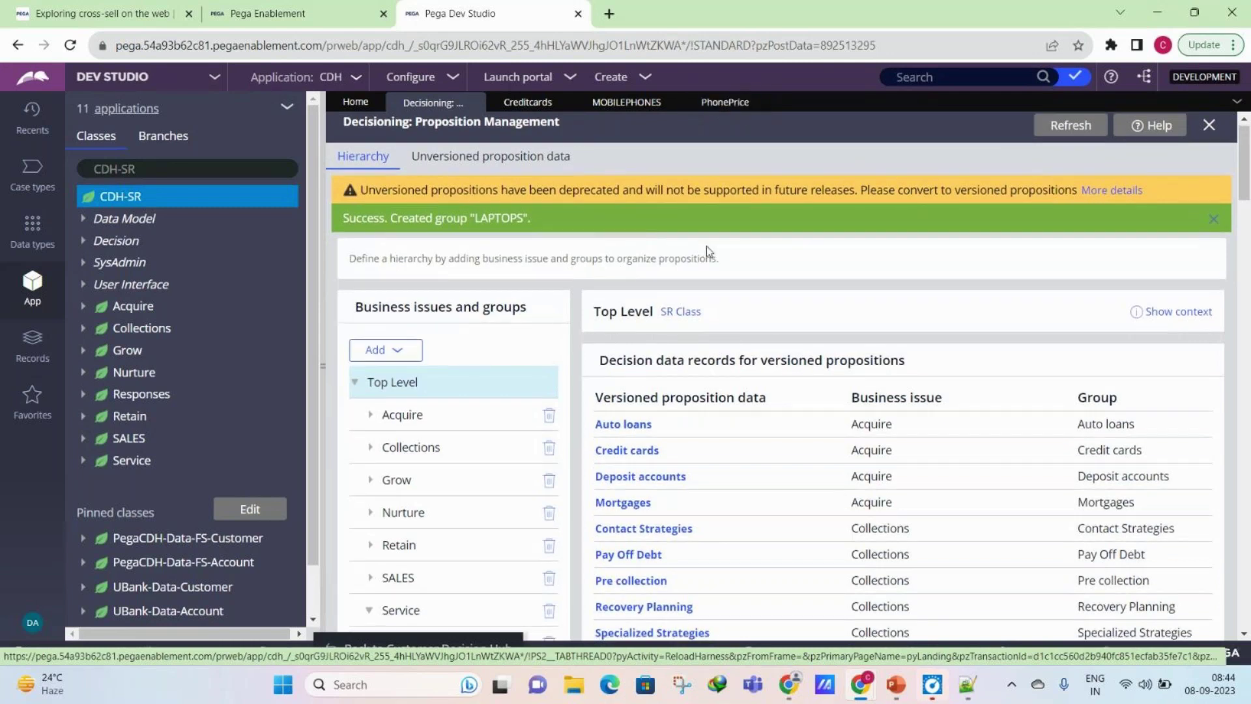
scroll(706, 245, "down", 1)
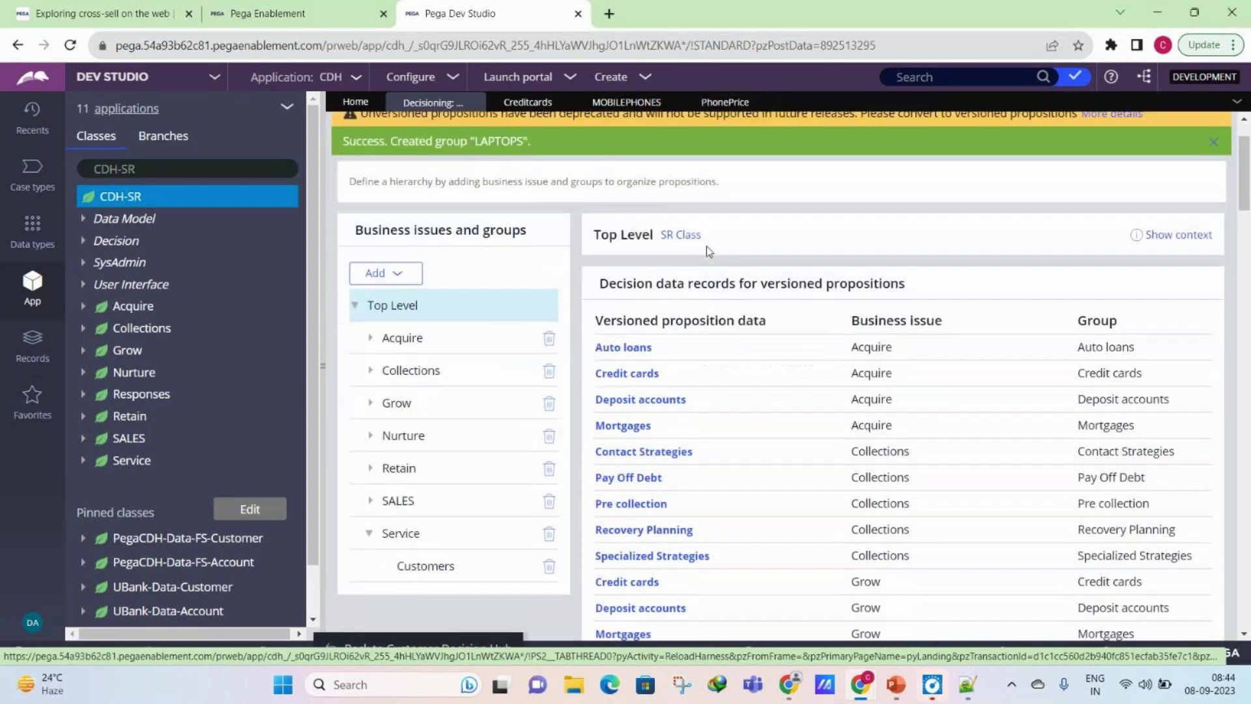
left_click(374, 532)
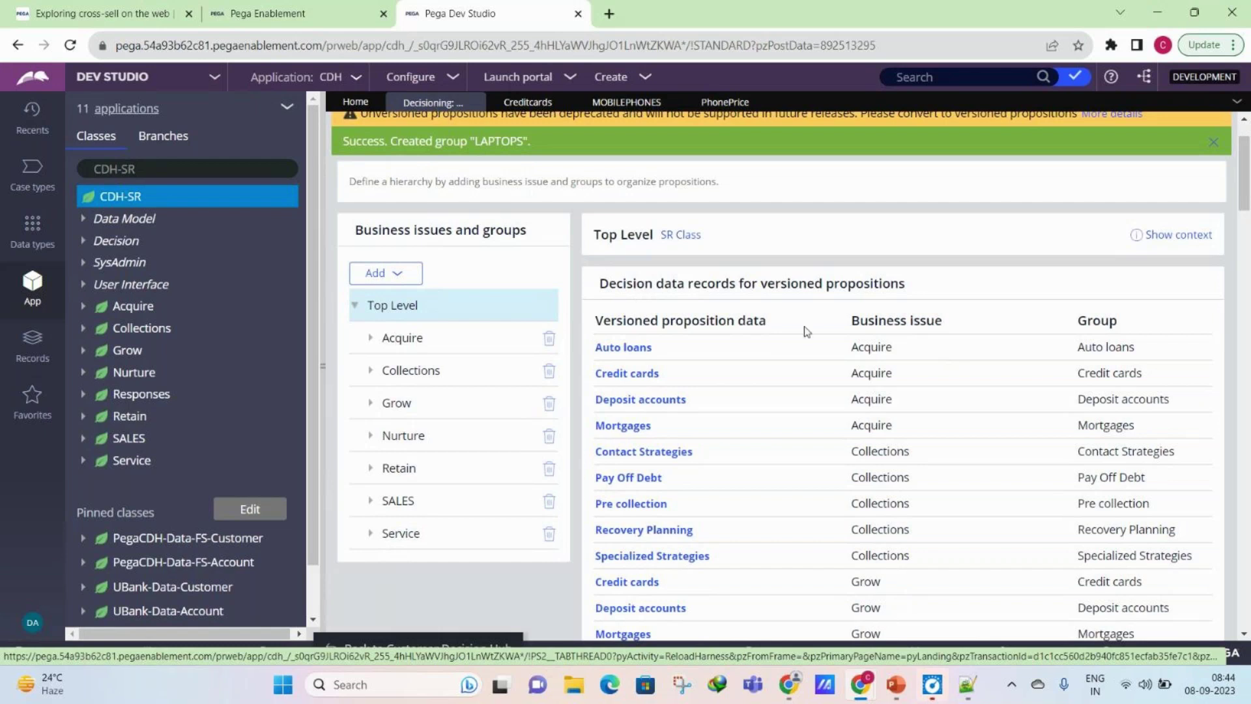
left_click(372, 338)
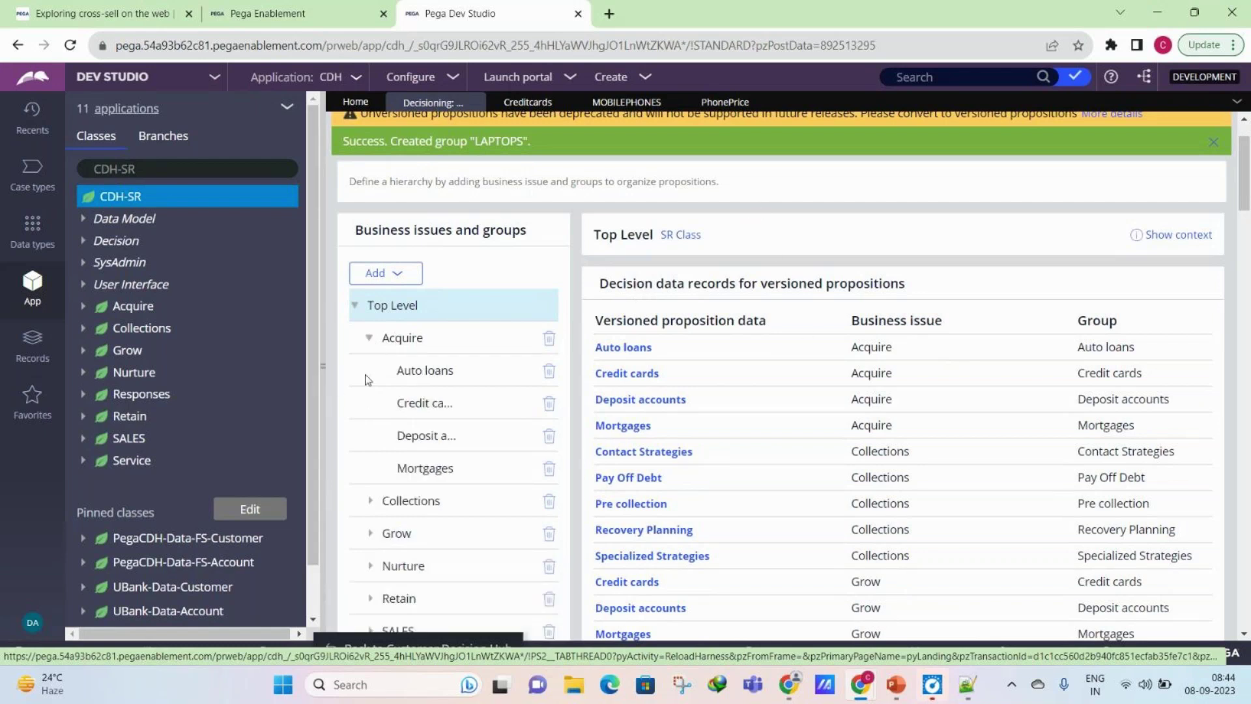
left_click(370, 338)
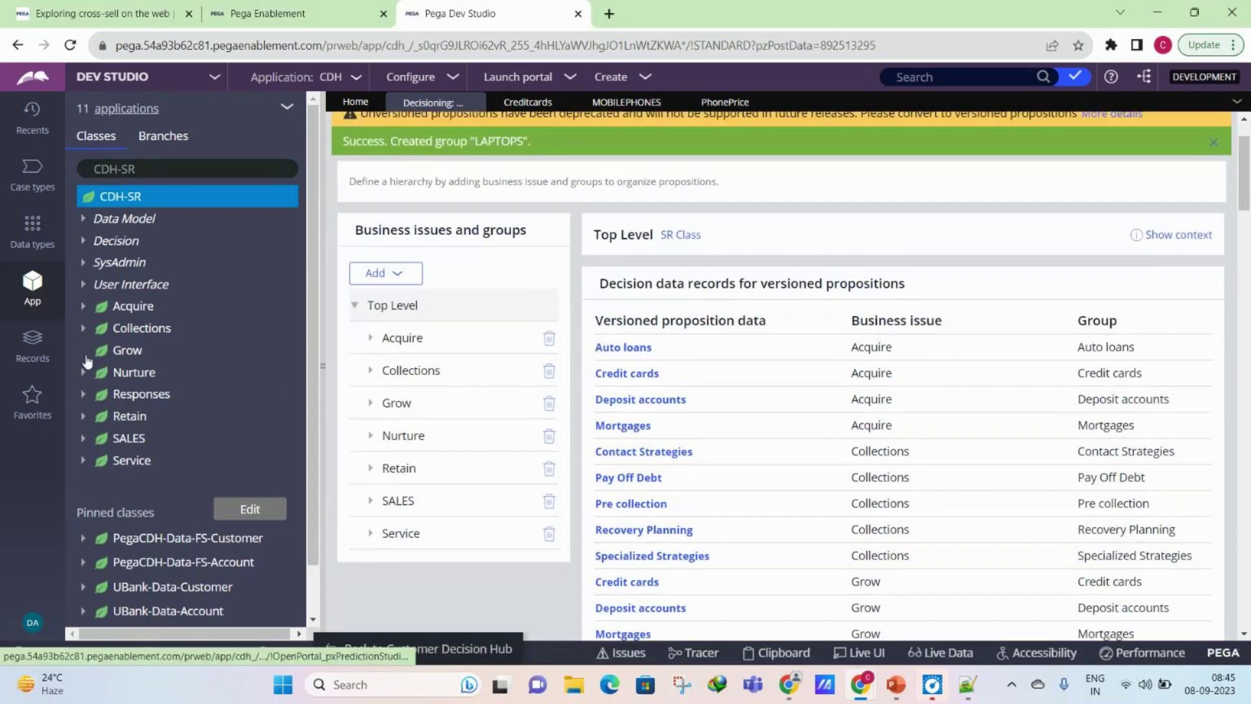
Step: Expand the Grow class under CDH-SR and examine its Creditcards group class in the class tree
left_click(83, 352)
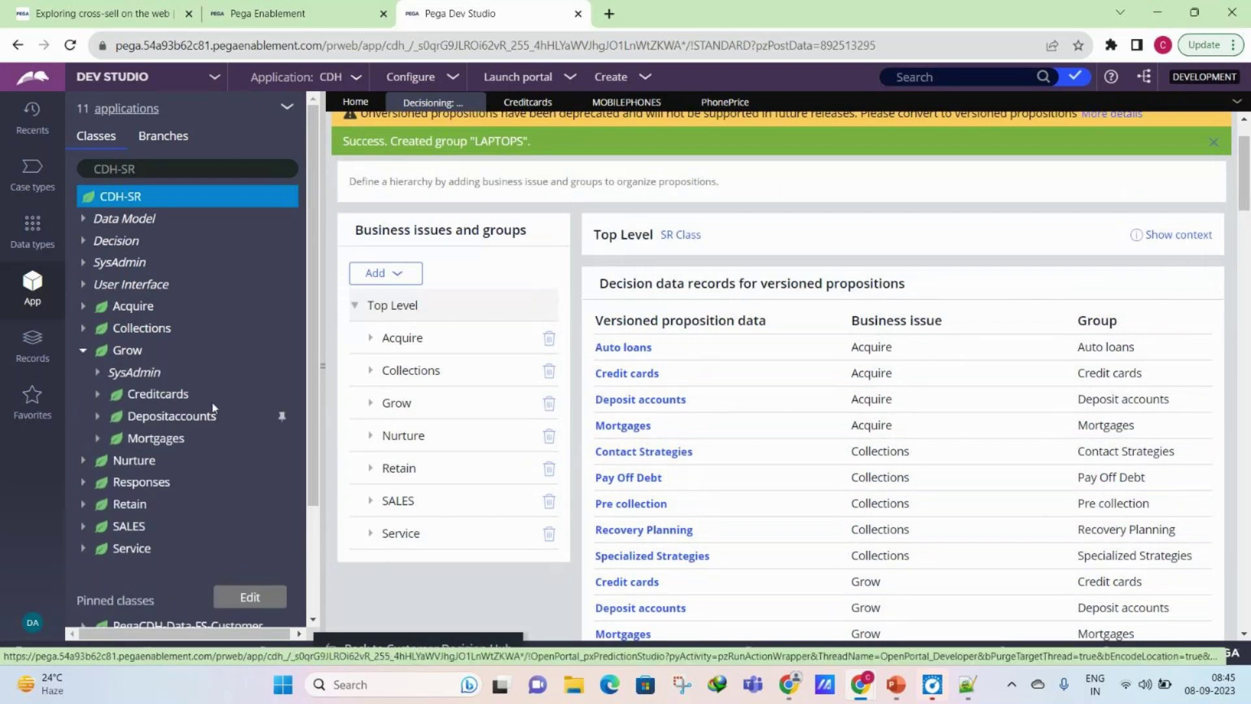
left_click(96, 395)
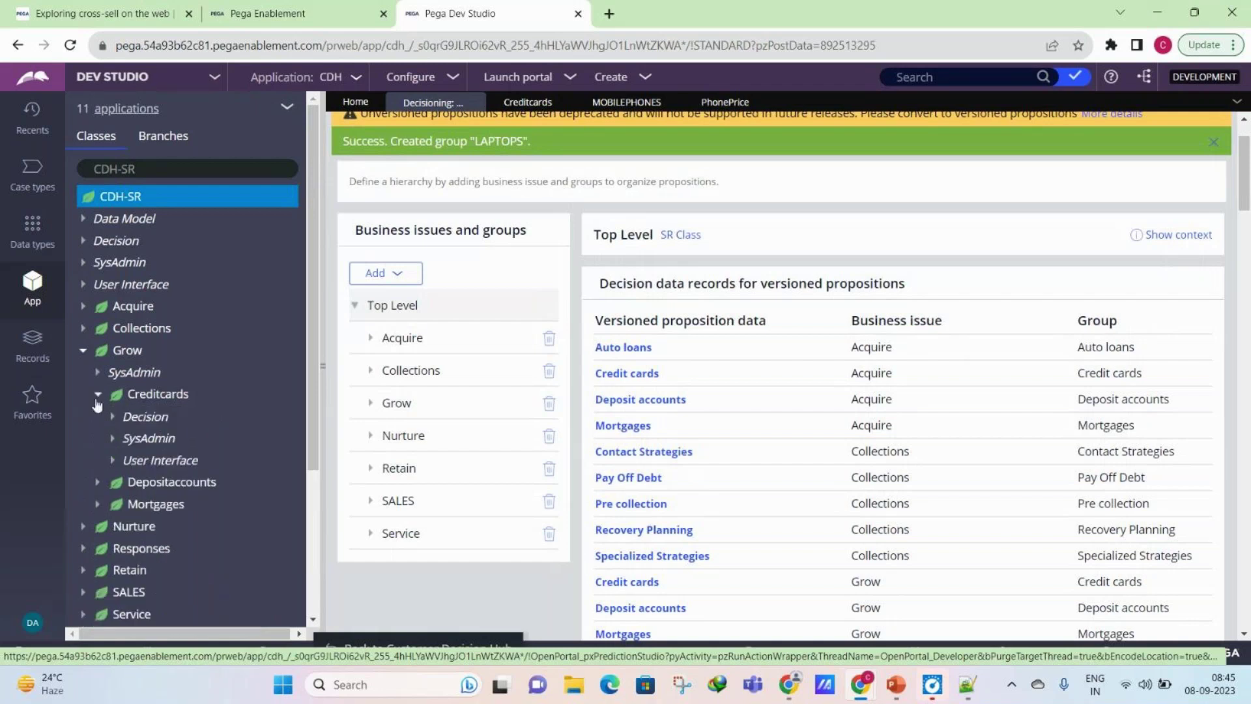
left_click(97, 396)
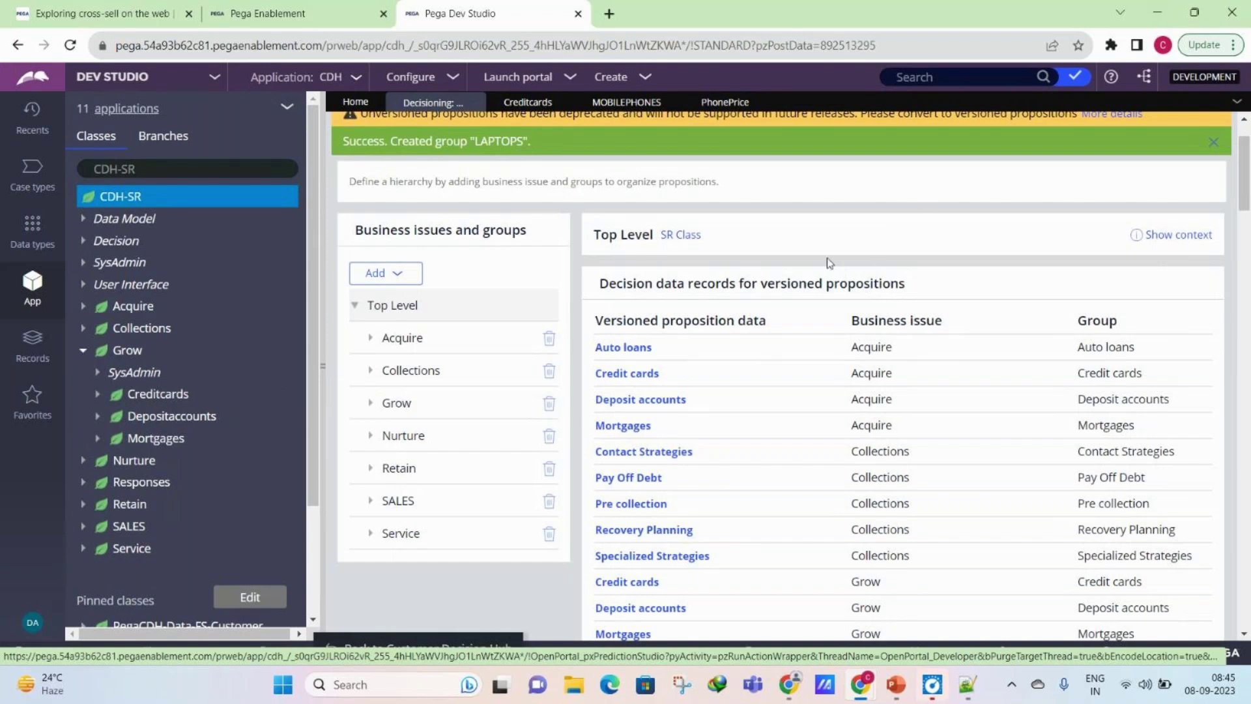
Step: Switch to Notepad++ and append "--- .pyIssue" to the SALES (issue) line
key("alt+Tab")
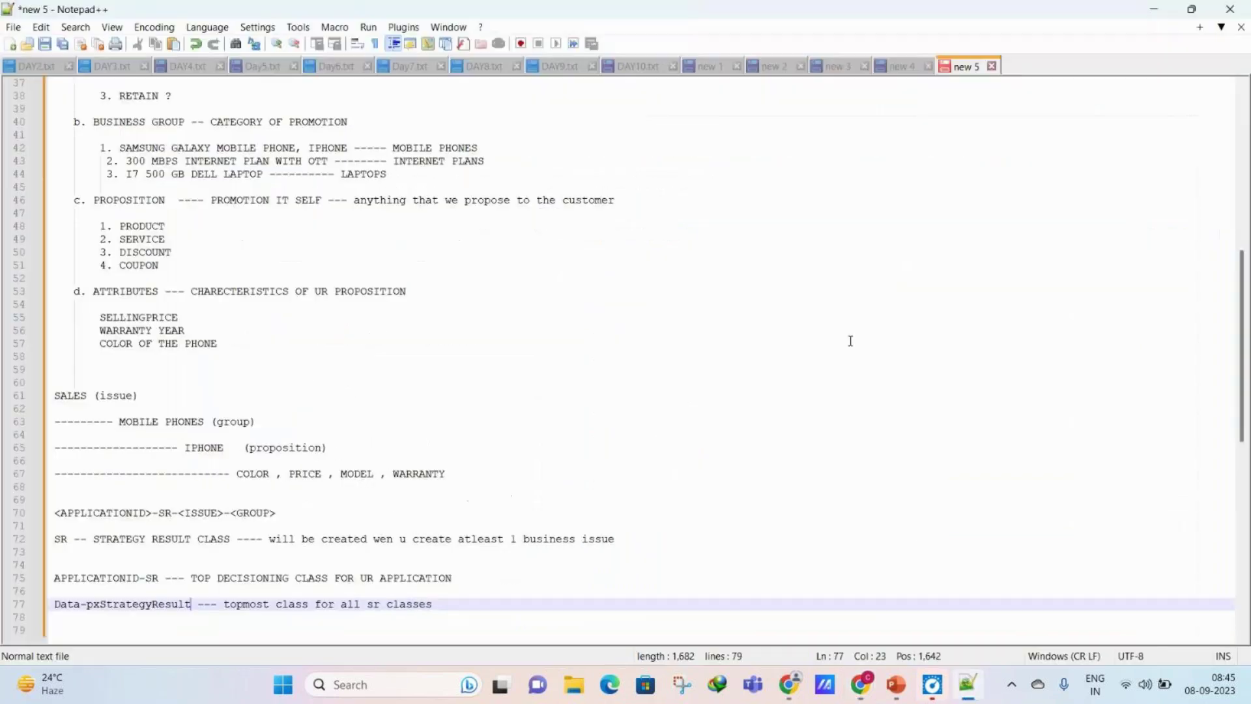
scroll(554, 391, "down", 2)
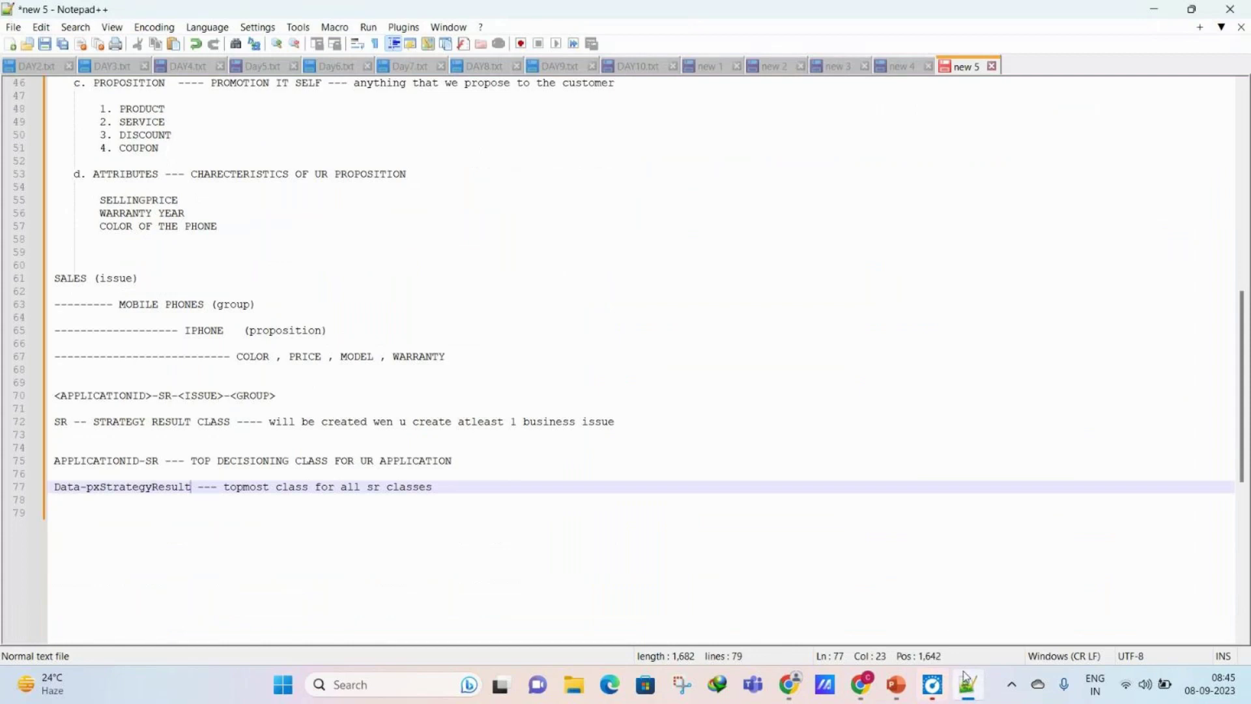
mouse_move(967, 681)
left_click(728, 385)
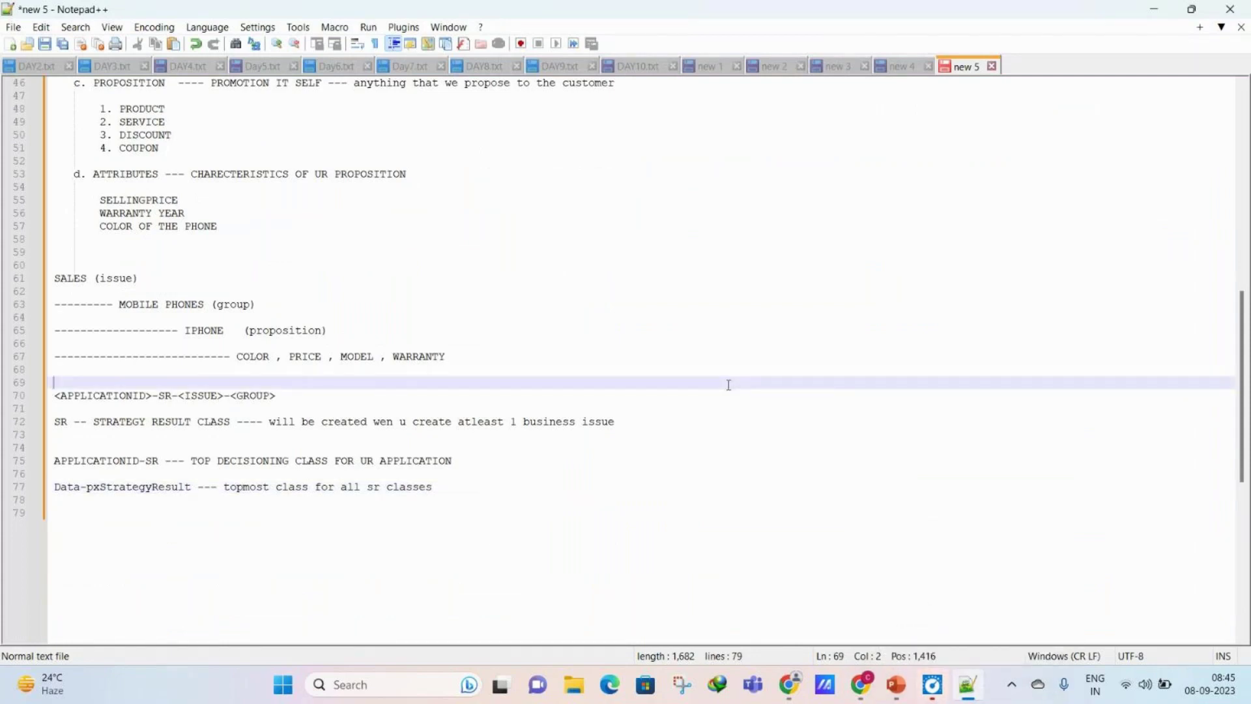
mouse_move(968, 685)
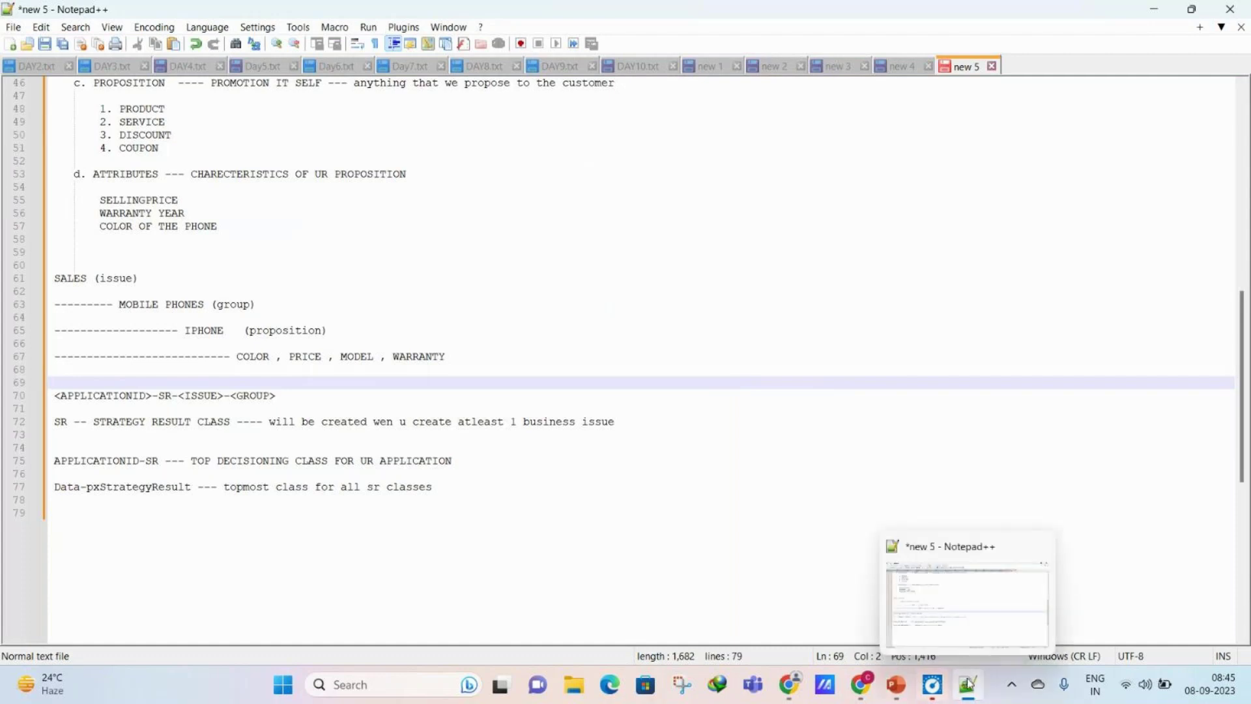
left_click(968, 684)
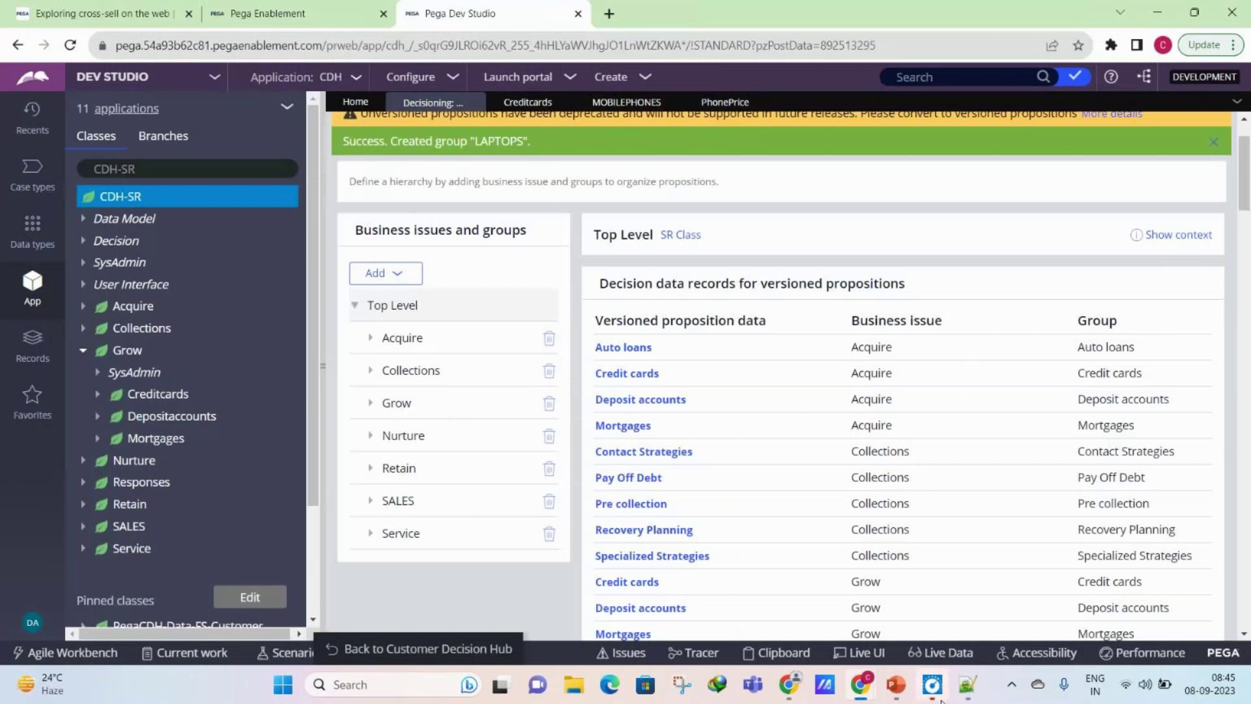
left_click(968, 684)
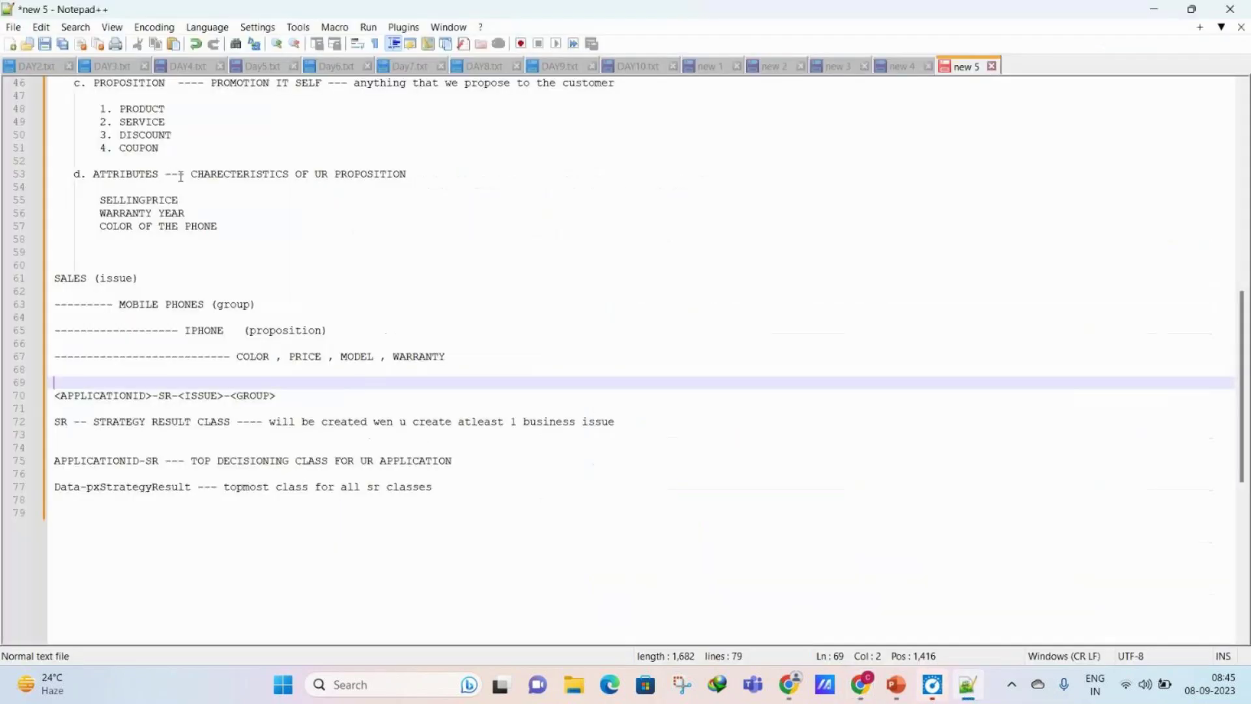
left_click(166, 279)
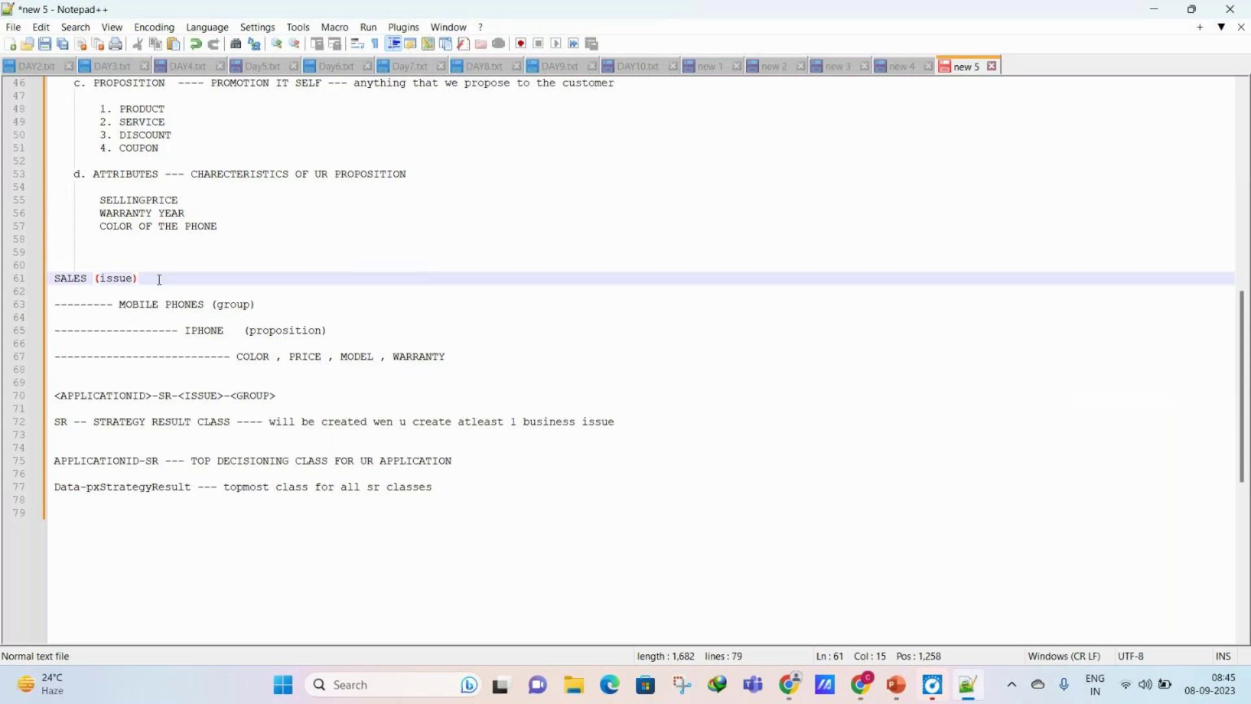
type("--- .pyIssue")
Step: Append "--- .pyGroup" to the MOBILE PHONES (group) line and "----- .pyName" to the IPHONE (proposition) line
left_click(265, 298)
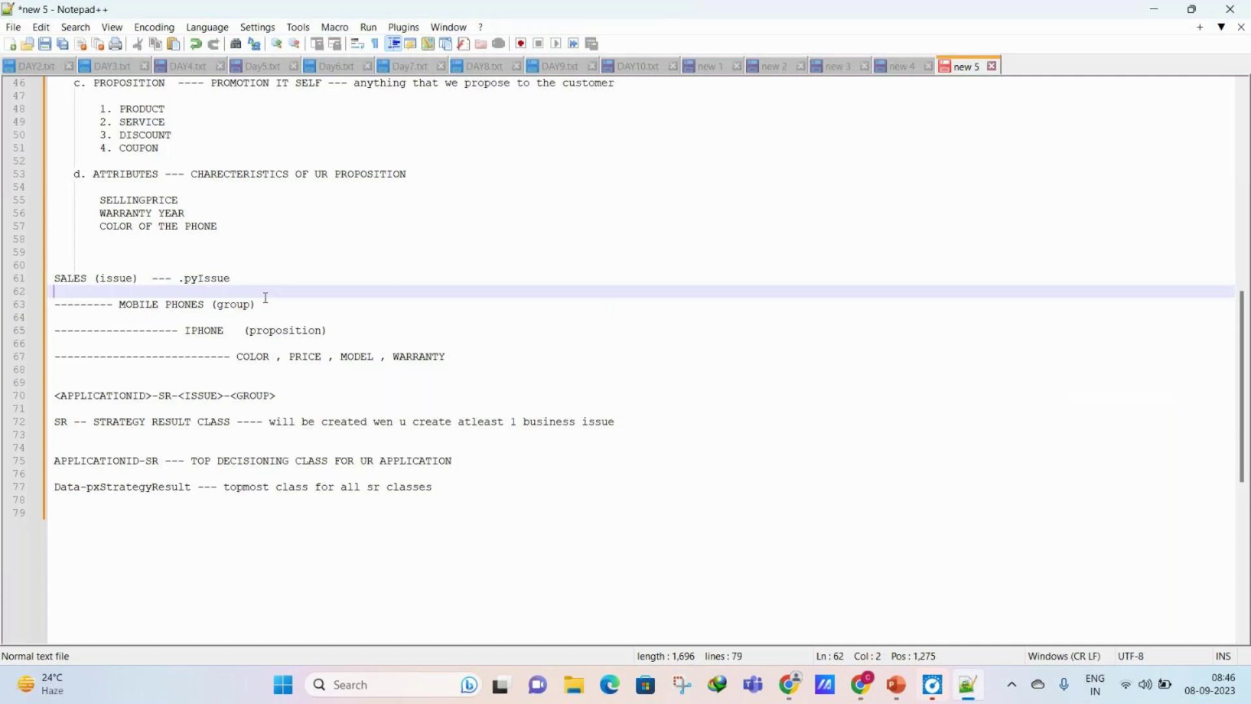
left_click(265, 305)
type("--- .")
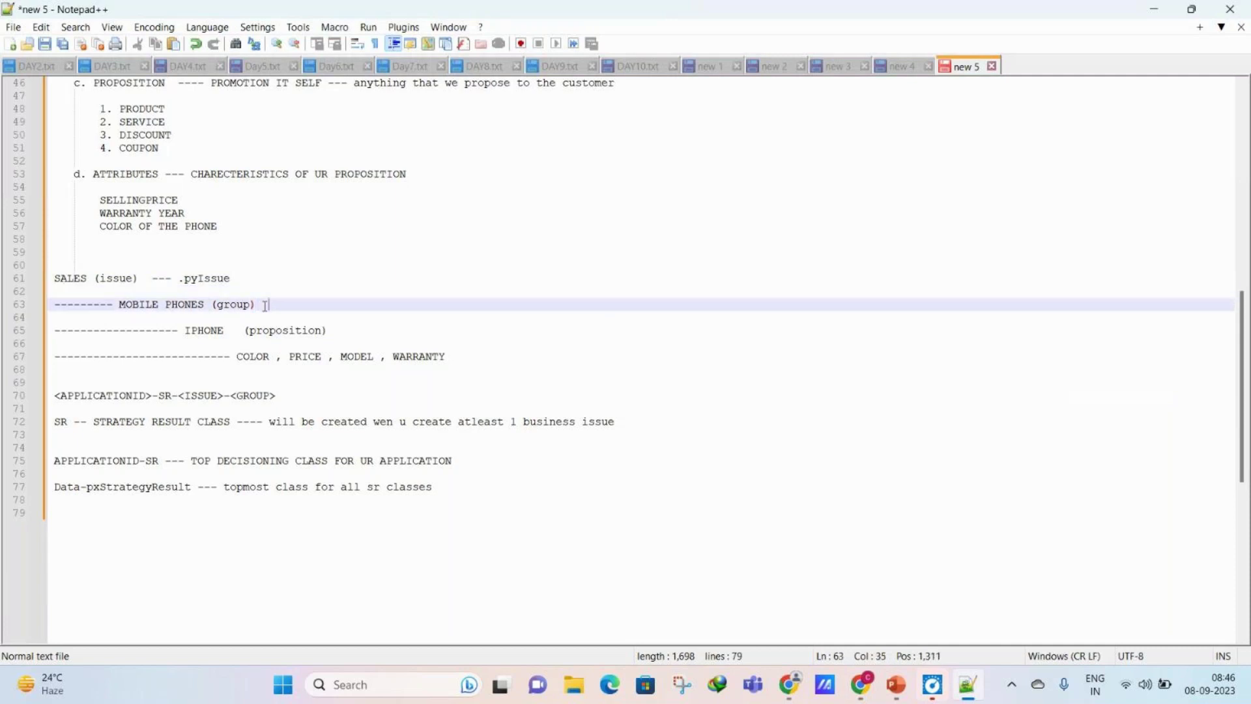
type("pyGroup")
left_click(343, 331)
type("----- .pyName")
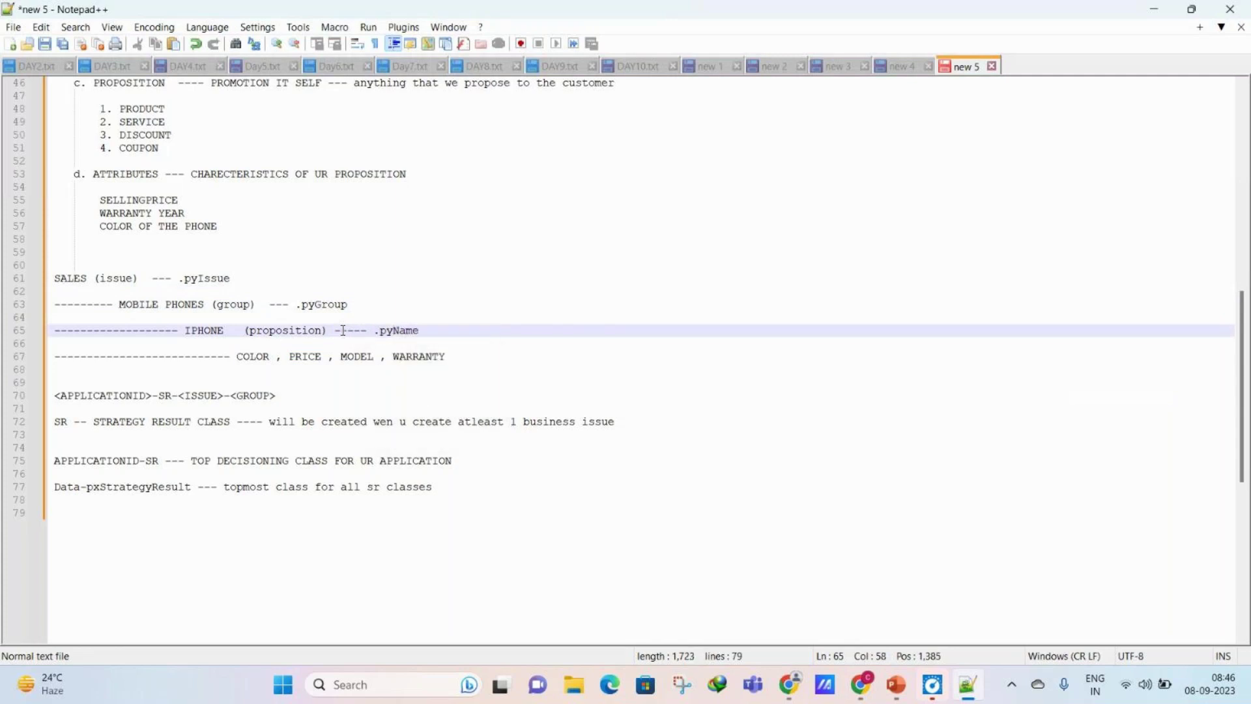
Step: Add the line "Data-pxStrategyResult" below the IPHONE (proposition) line in the notes
left_click_drag(419, 331, 176, 279)
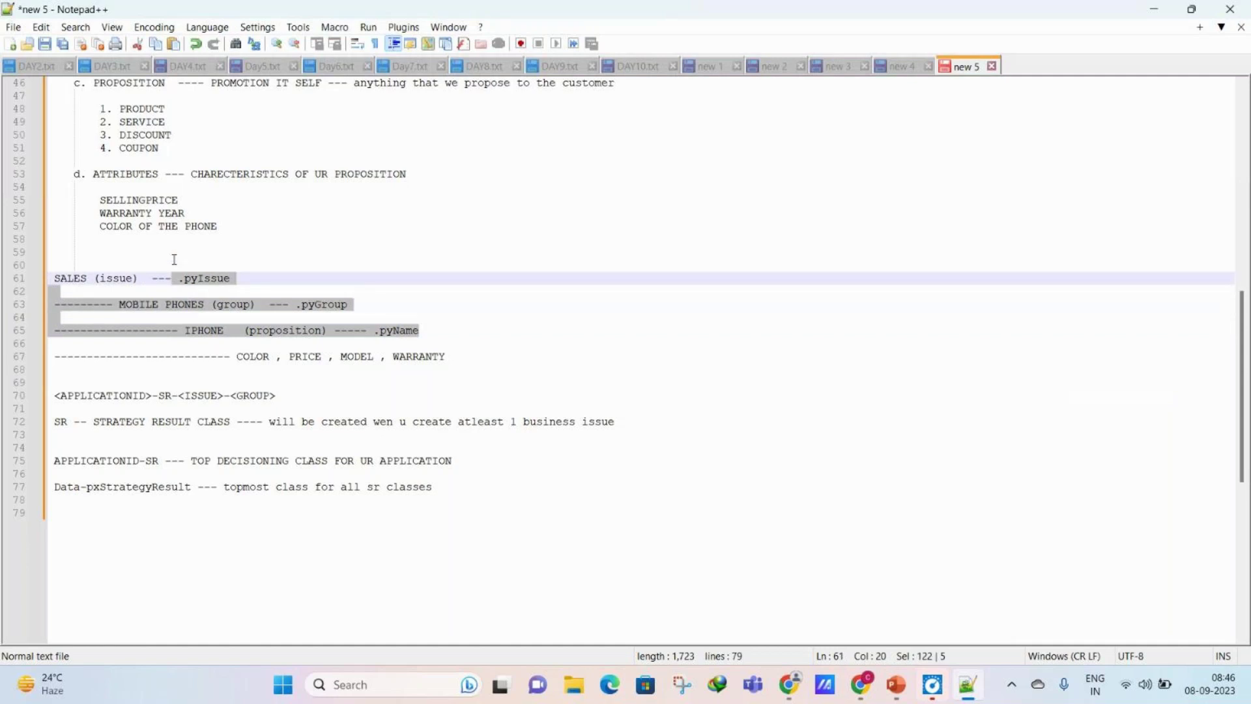
left_click(267, 282)
left_click(433, 332)
key("Return")
key("Return")
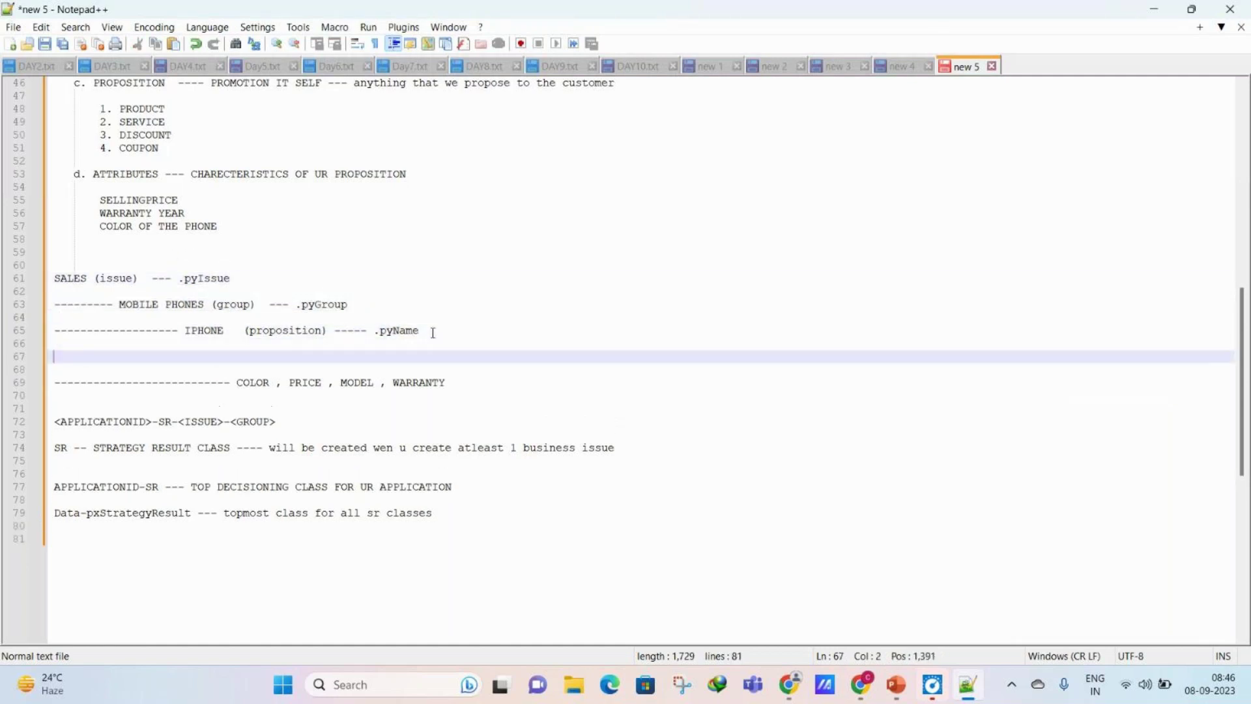
type("Data-pxStra")
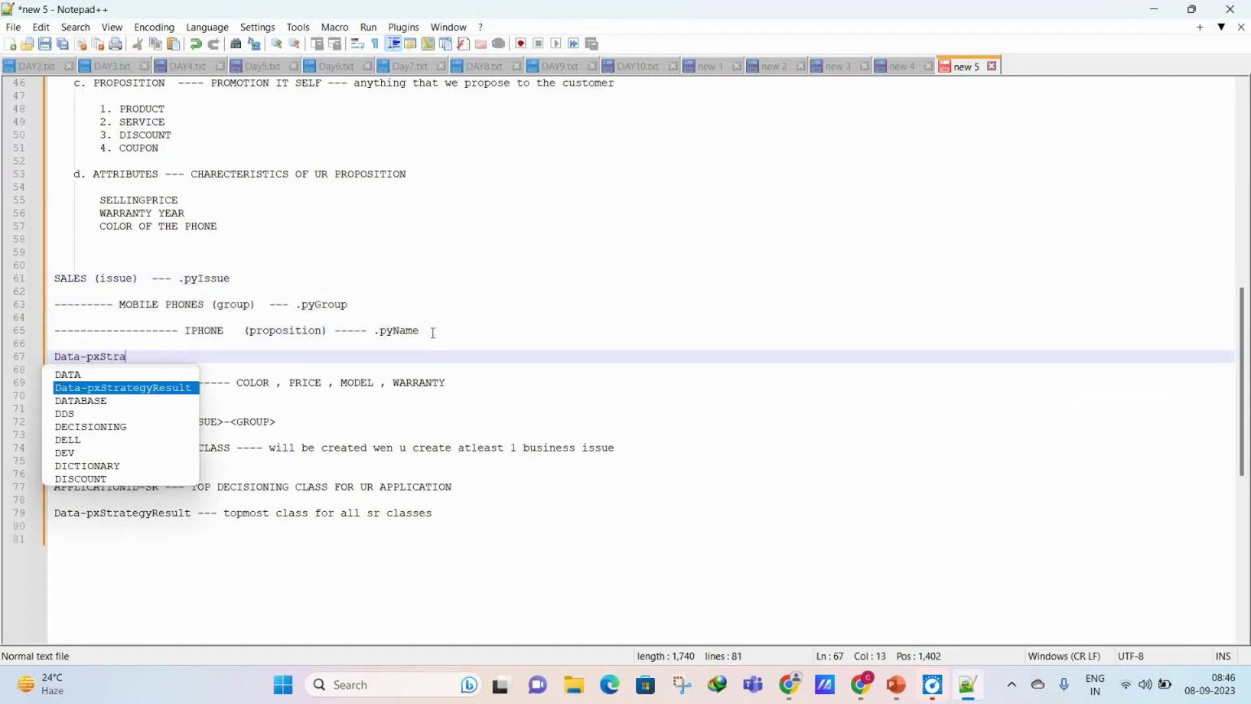
type("tegyResult")
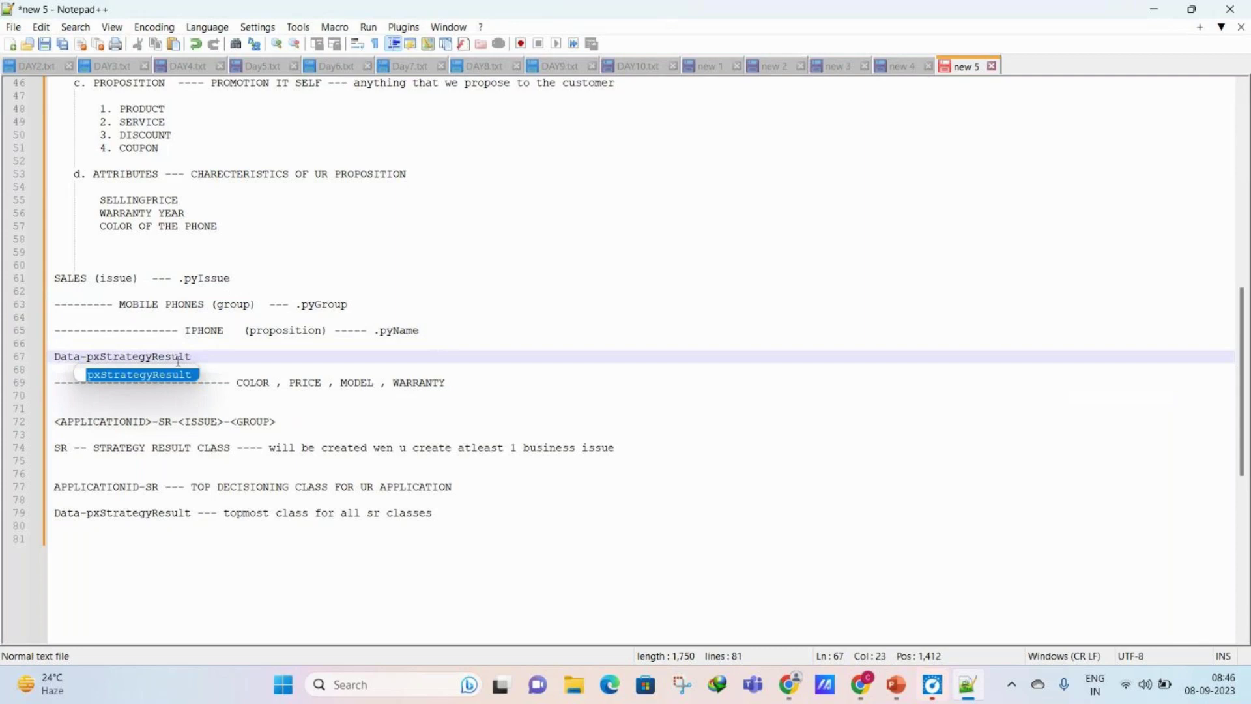
left_click(206, 357)
left_click_drag(202, 357, 51, 356)
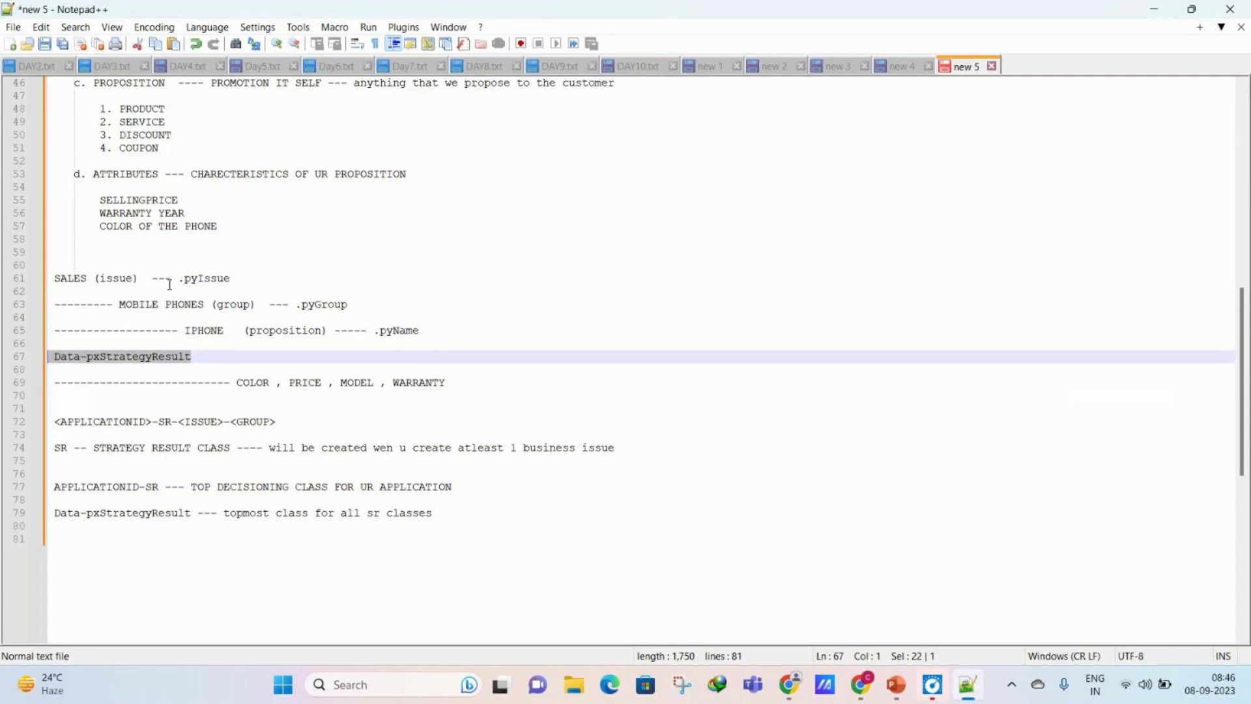
left_click_drag(172, 278, 225, 278)
left_click_drag(193, 358, 64, 350)
left_click_drag(178, 278, 434, 329)
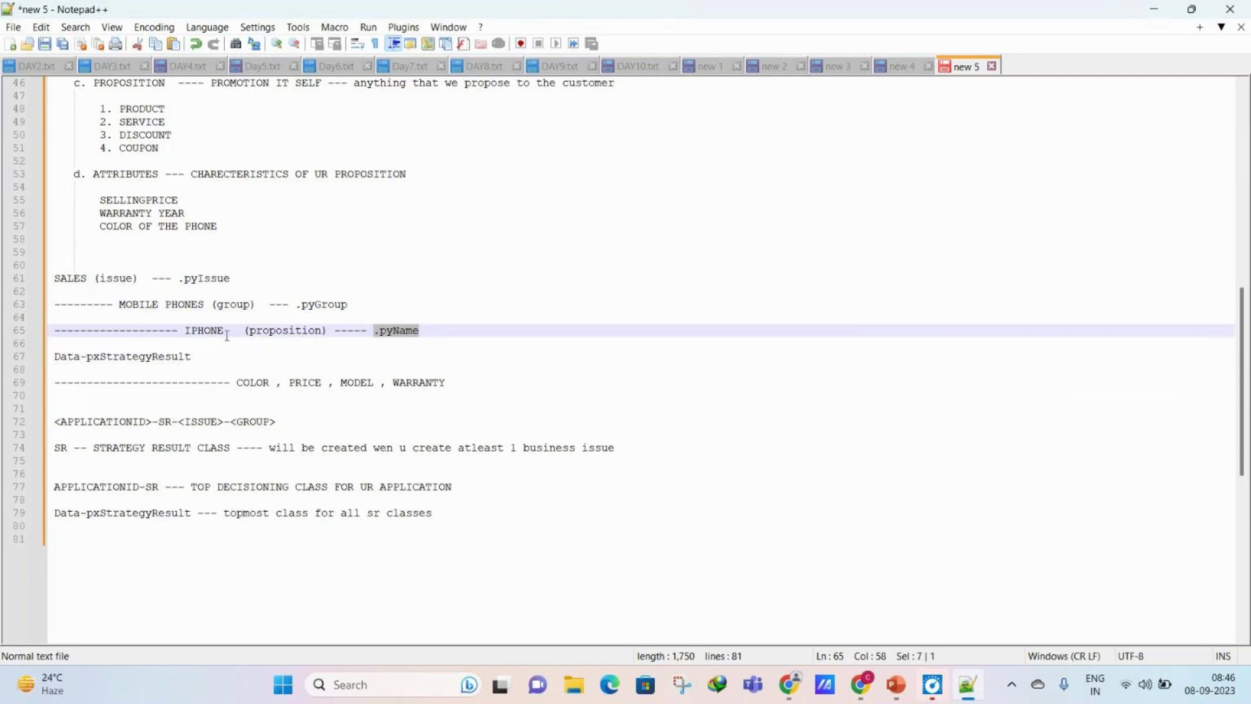
Step: Switch to Pega Dev Studio and open the MOBILE PHONES decision data record from the SALES issue's group
left_click(1161, 15)
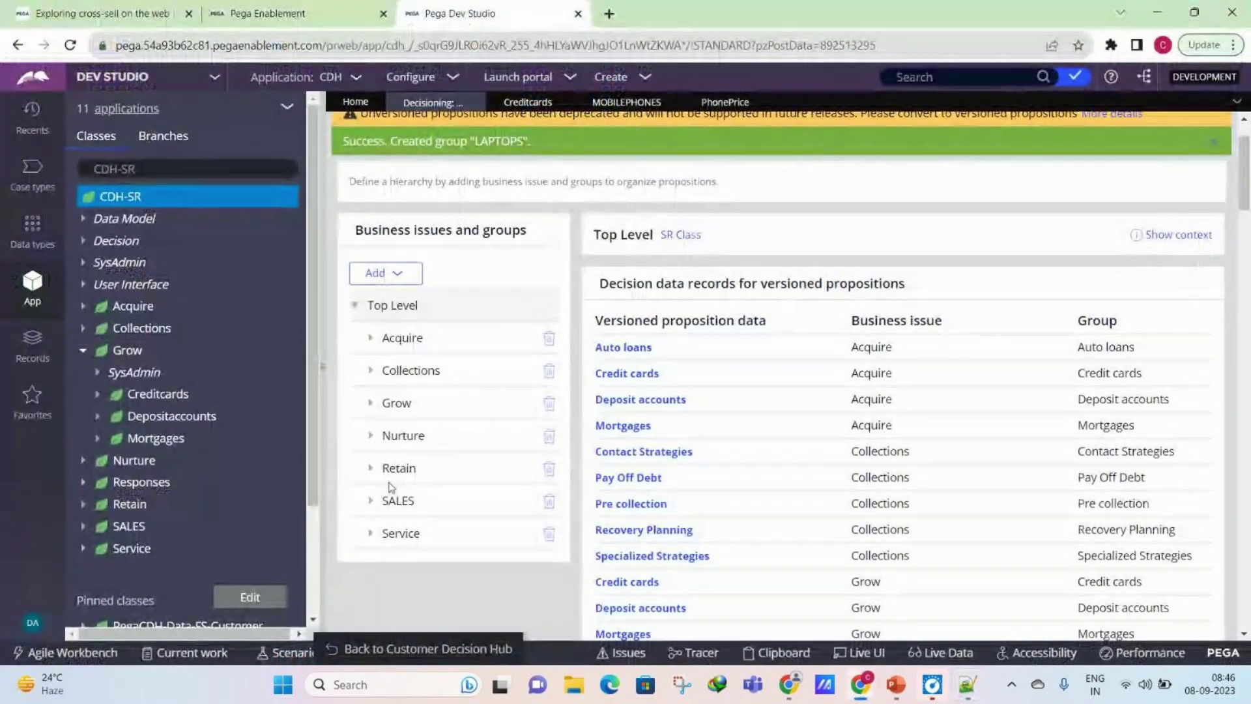
left_click(369, 501)
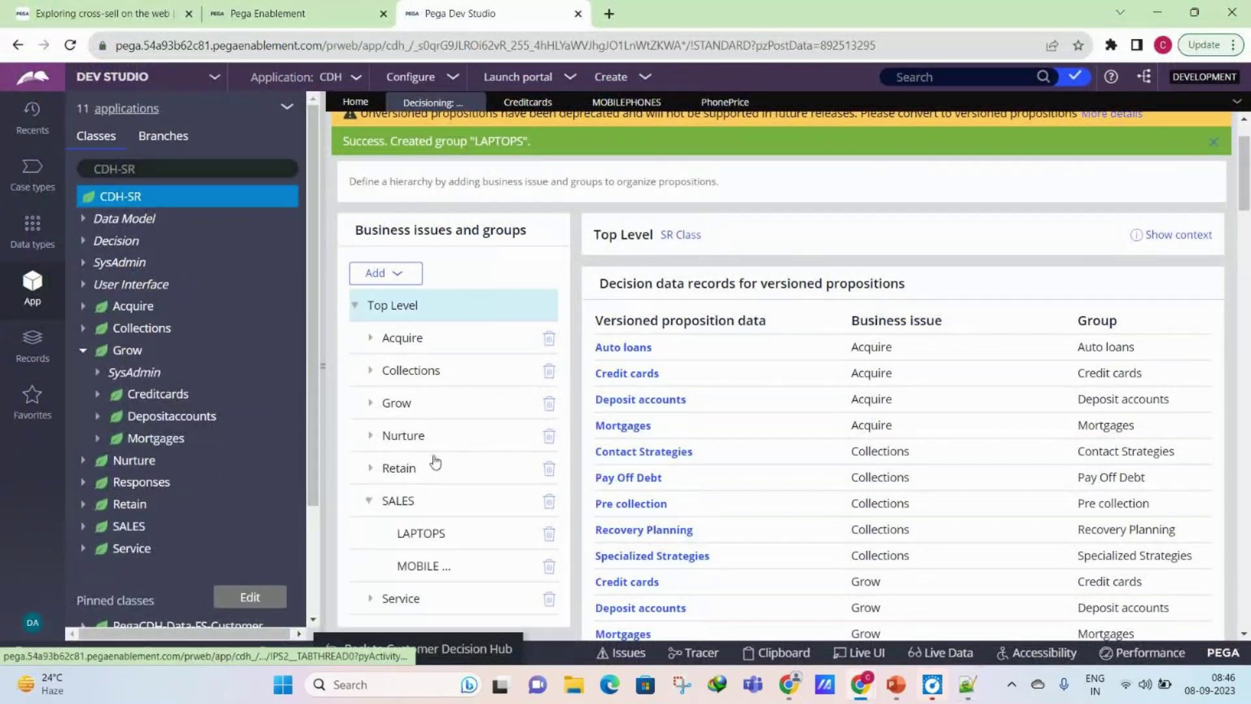
left_click(423, 565)
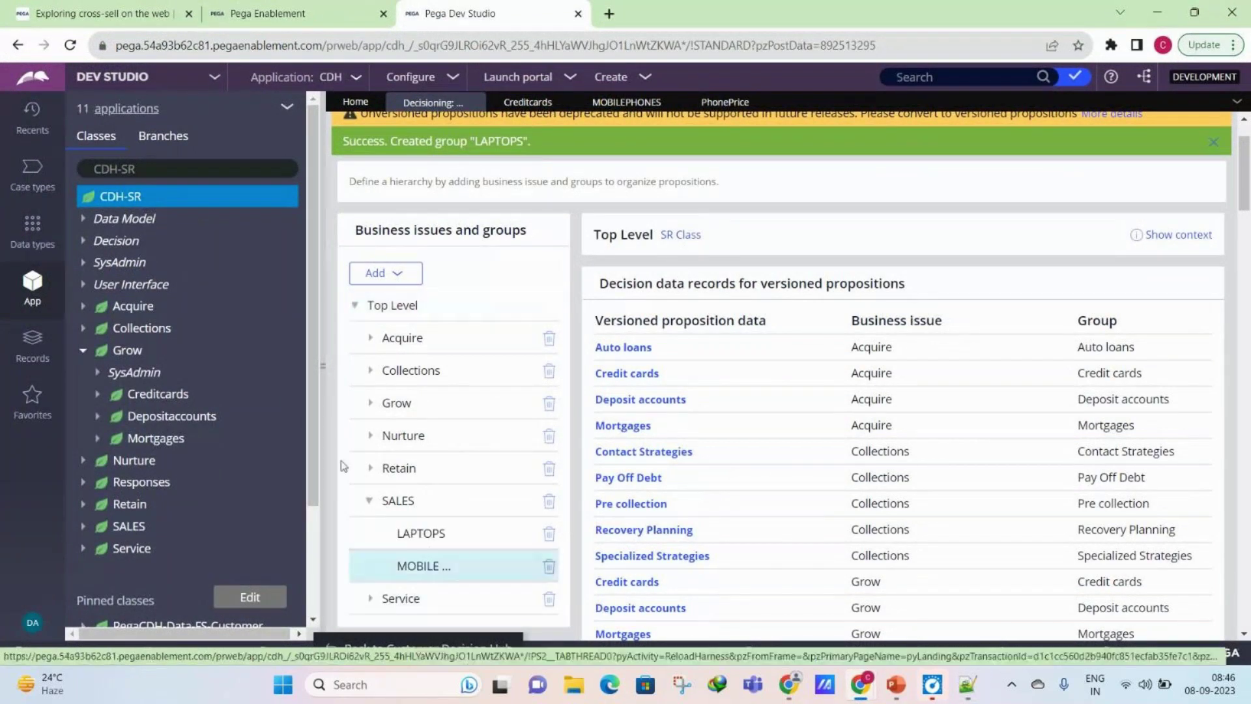
left_click(326, 360)
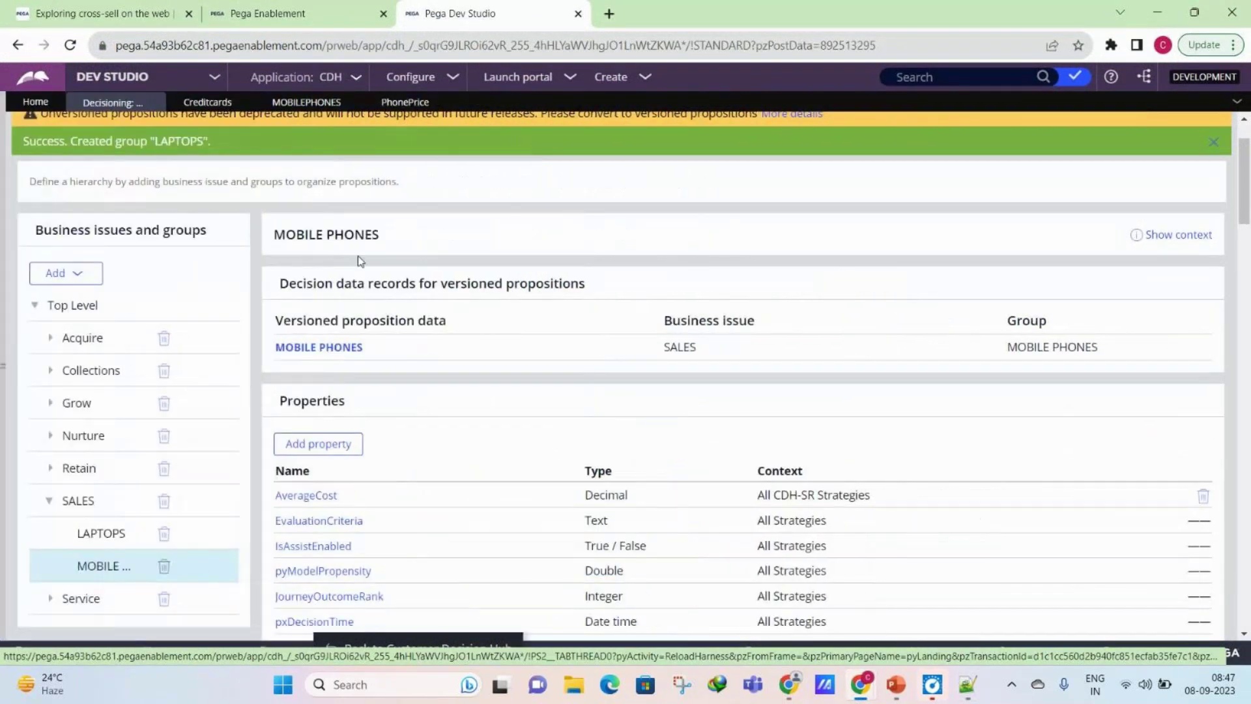
left_click(336, 347)
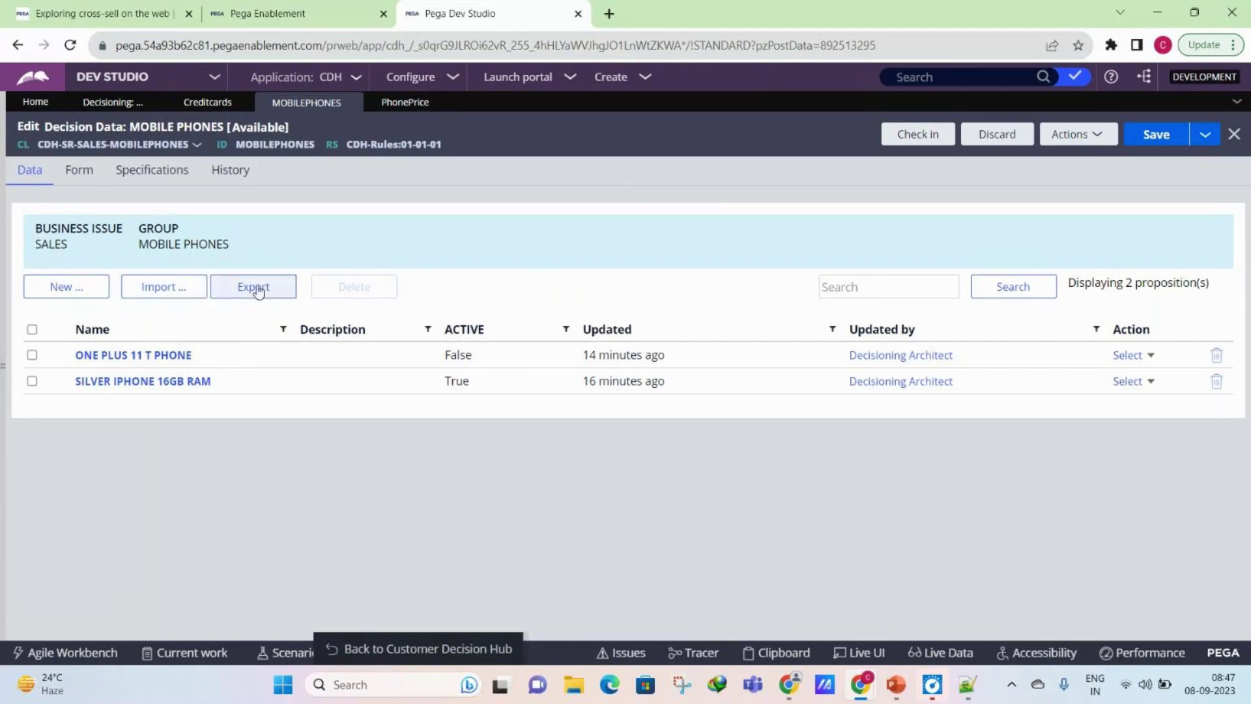
Step: Review the PhonePrice property rule and the form fields of the MOBILE PHONES decision data down to PhonePrice
left_click(405, 103)
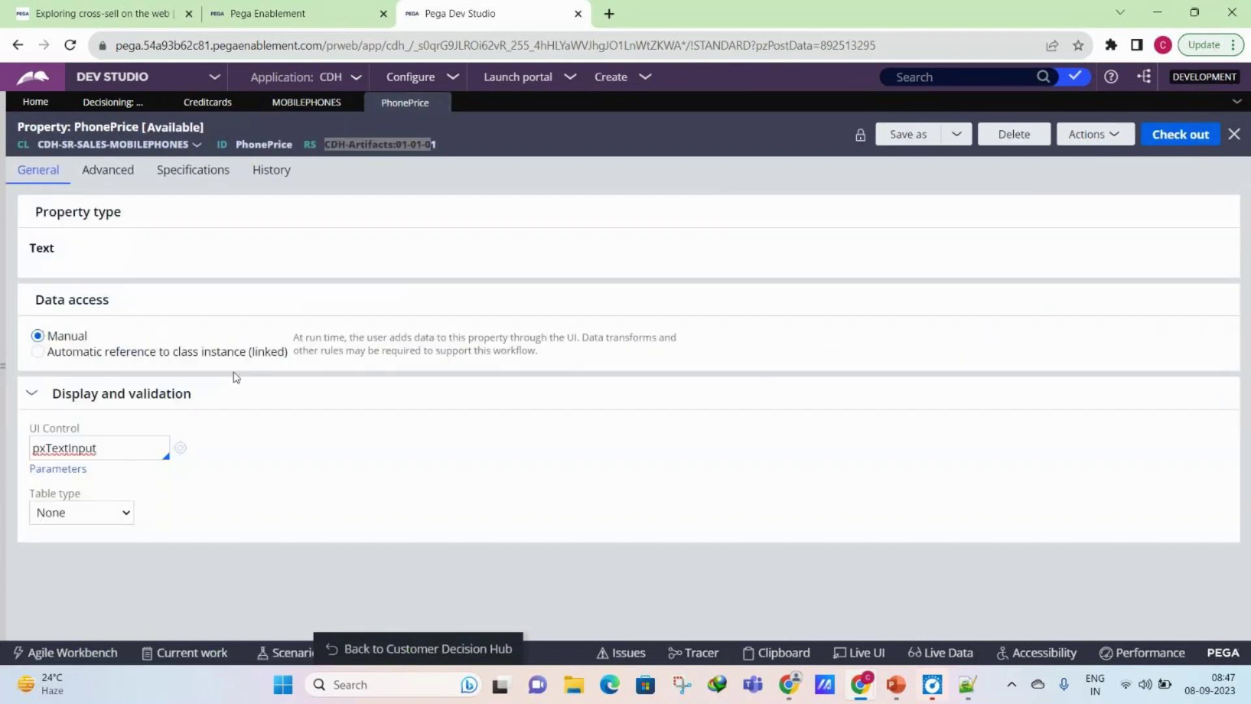
left_click(312, 103)
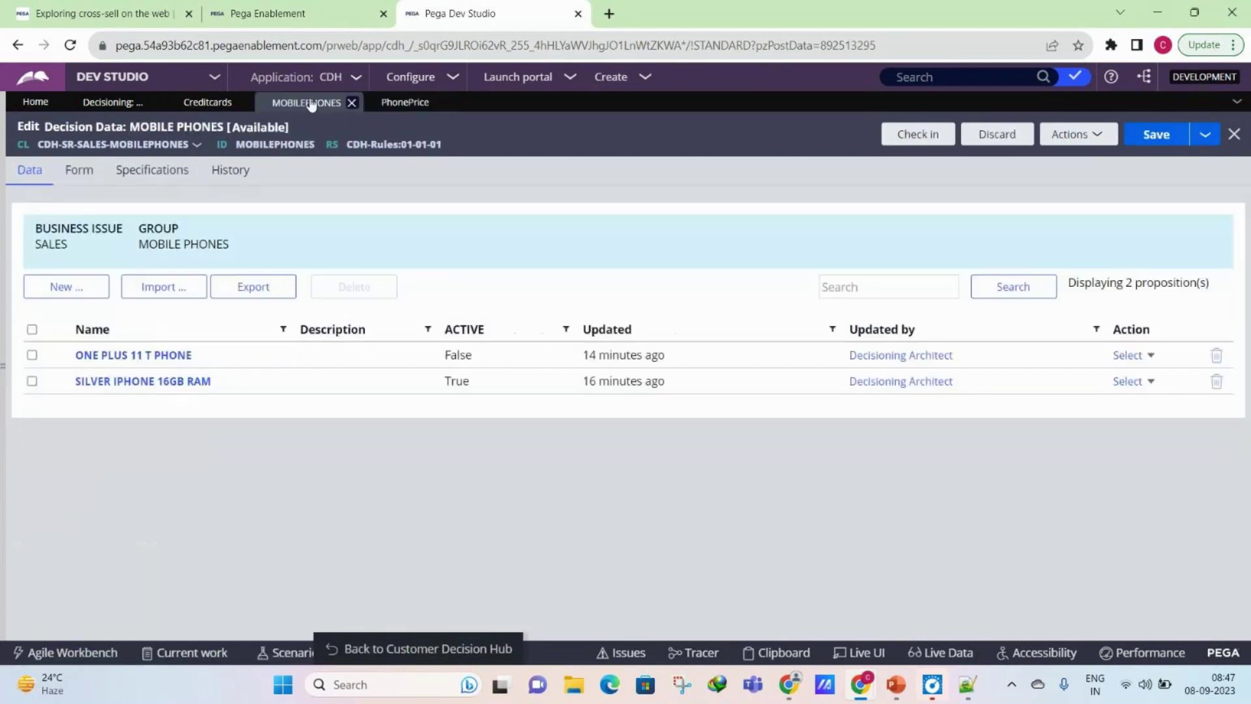
left_click(79, 171)
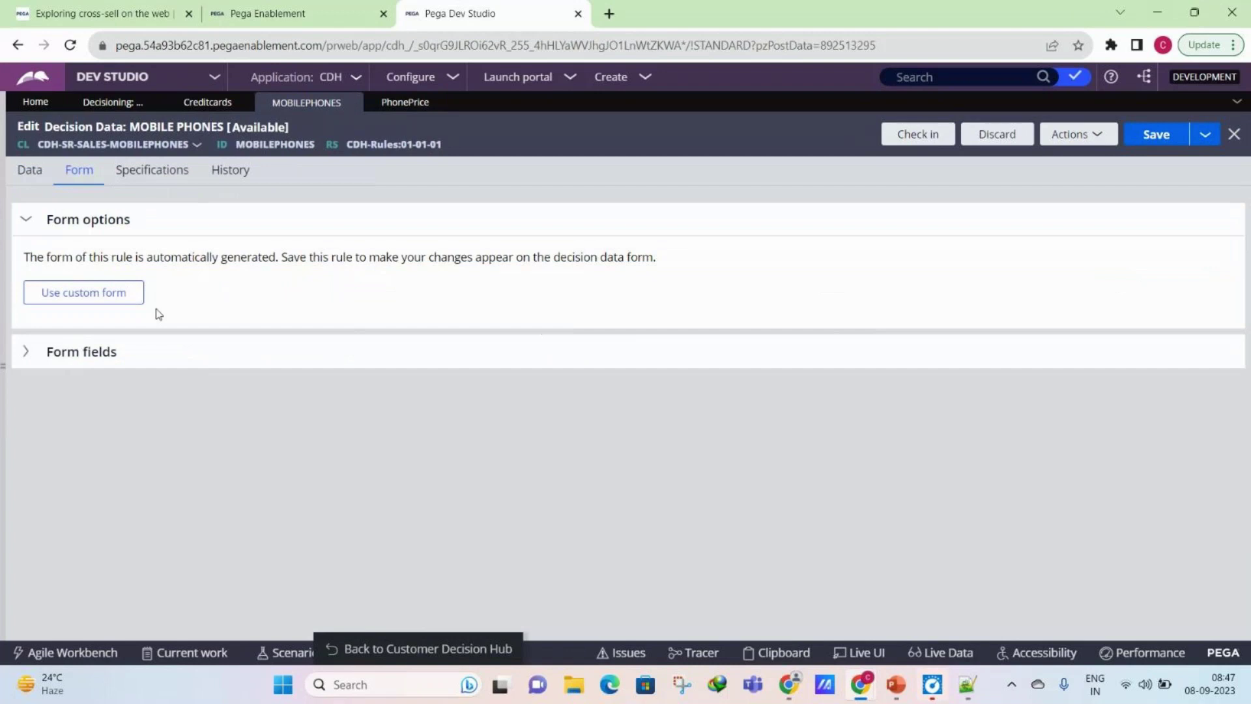
left_click(106, 352)
scroll(703, 330, "down", 15)
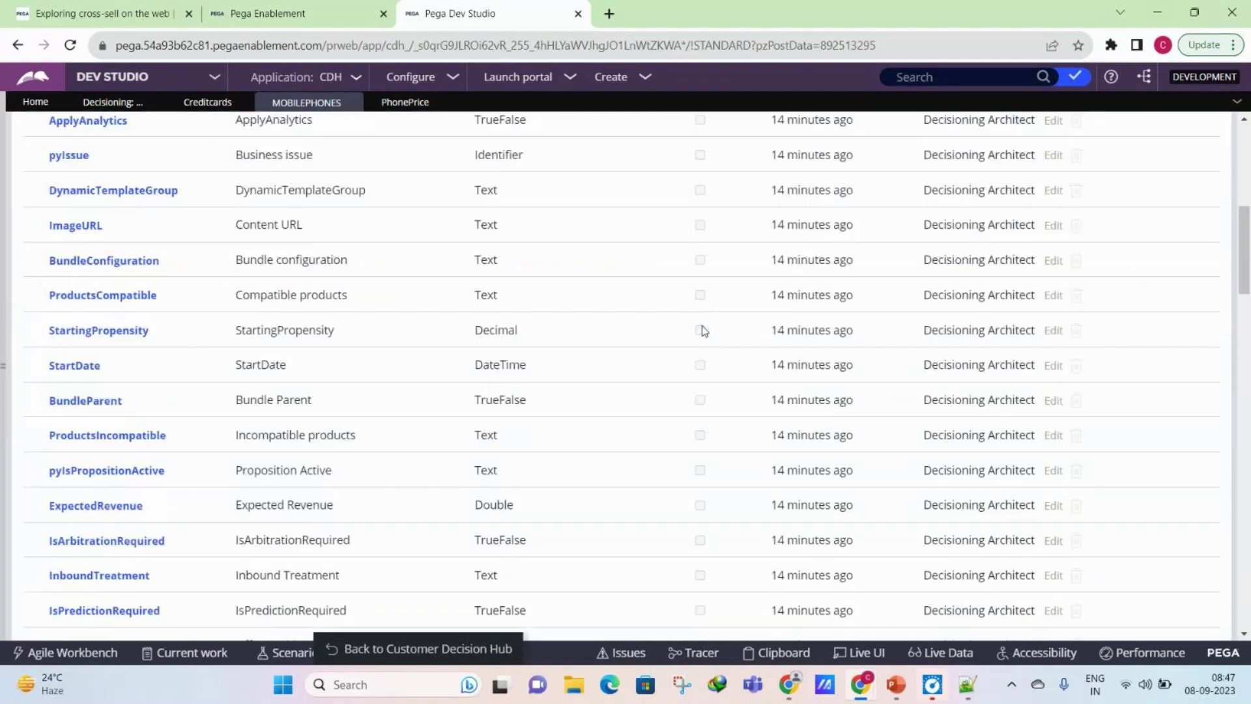
scroll(703, 330, "down", 5)
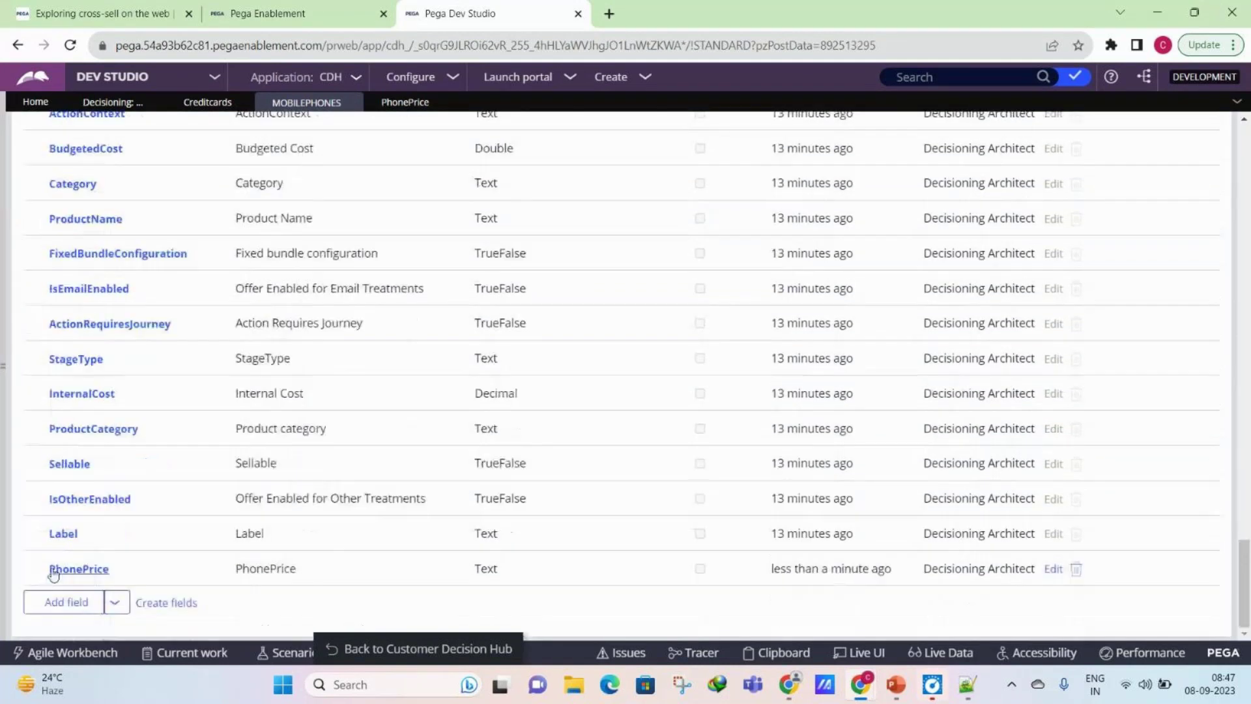
left_click_drag(1246, 554, 894, 134)
Step: Check in the MOBILE PHONES decision data with "sd" as both the justification and the check-in comment
left_click(903, 134)
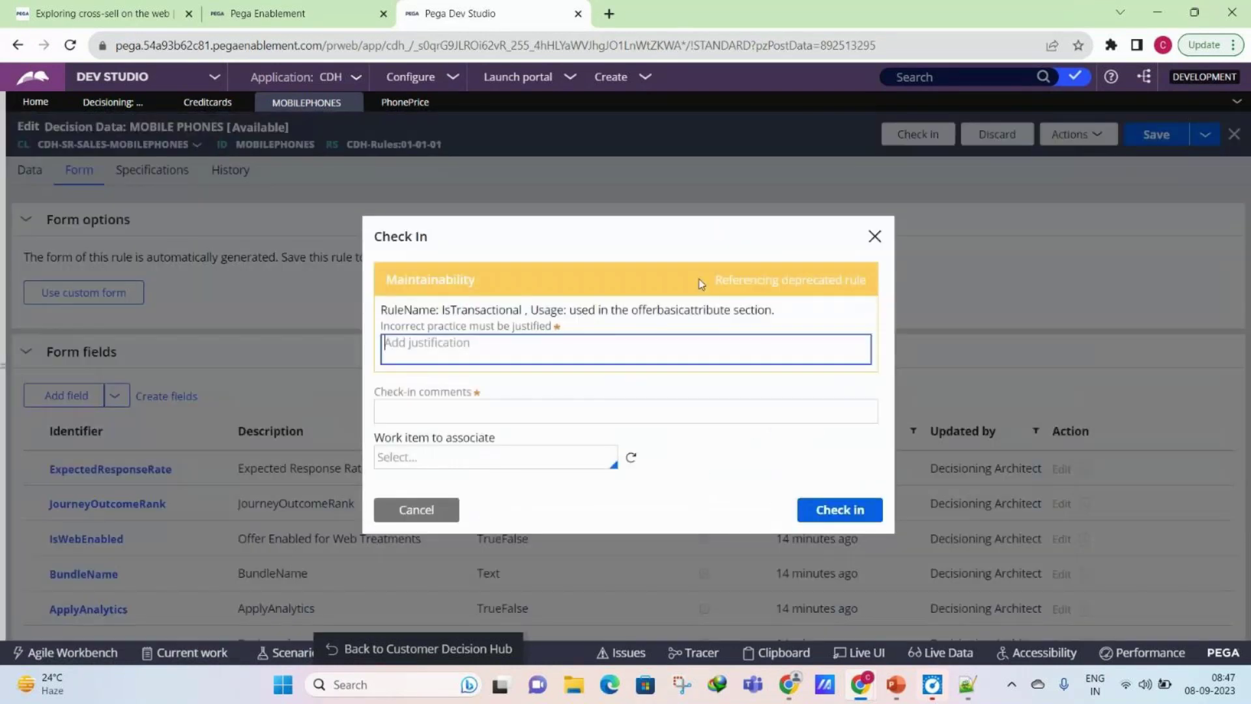
type("sd")
left_click(704, 411)
type("sd")
left_click(851, 508)
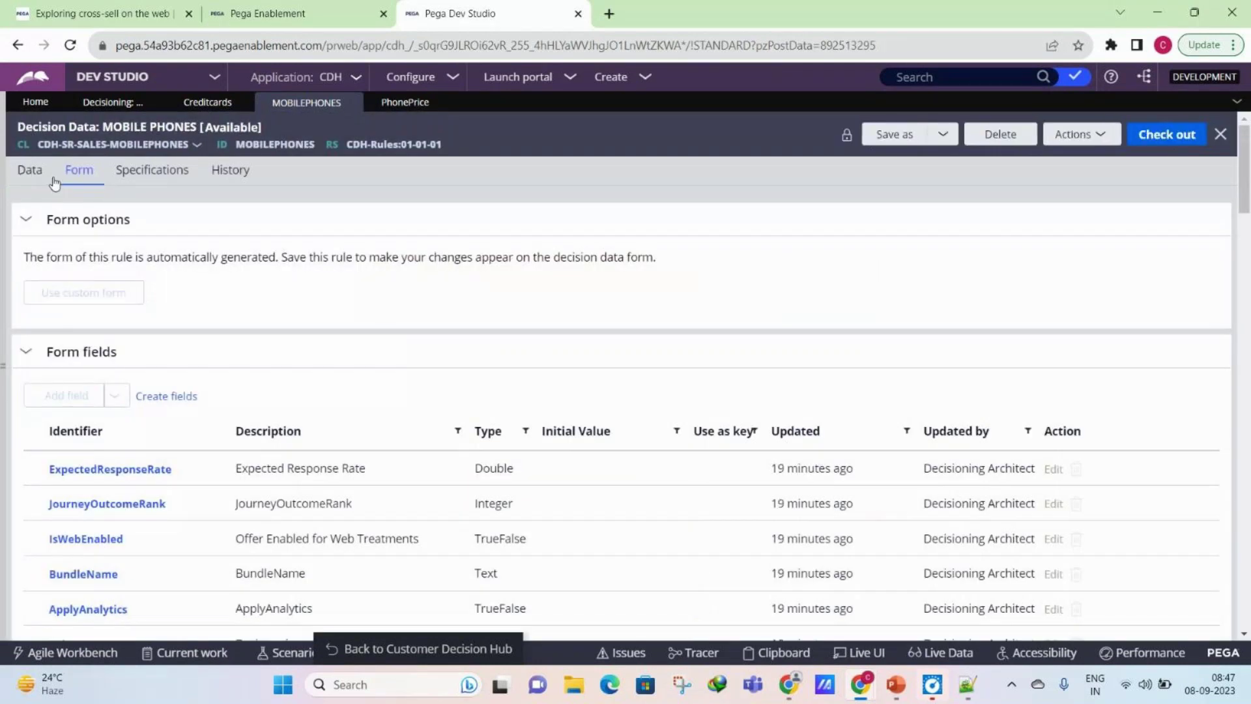
Step: Export the MOBILE PHONES propositions to a CSV file and open the downloaded file in Excel
left_click(20, 173)
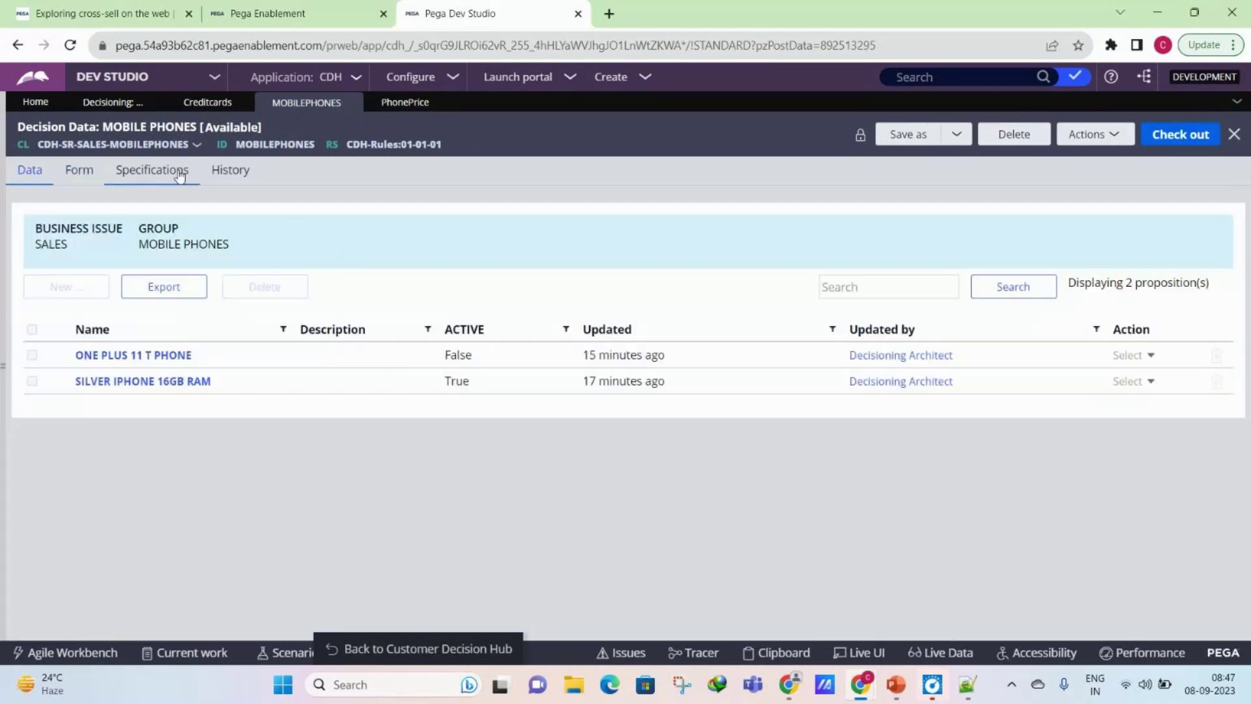
left_click(259, 176)
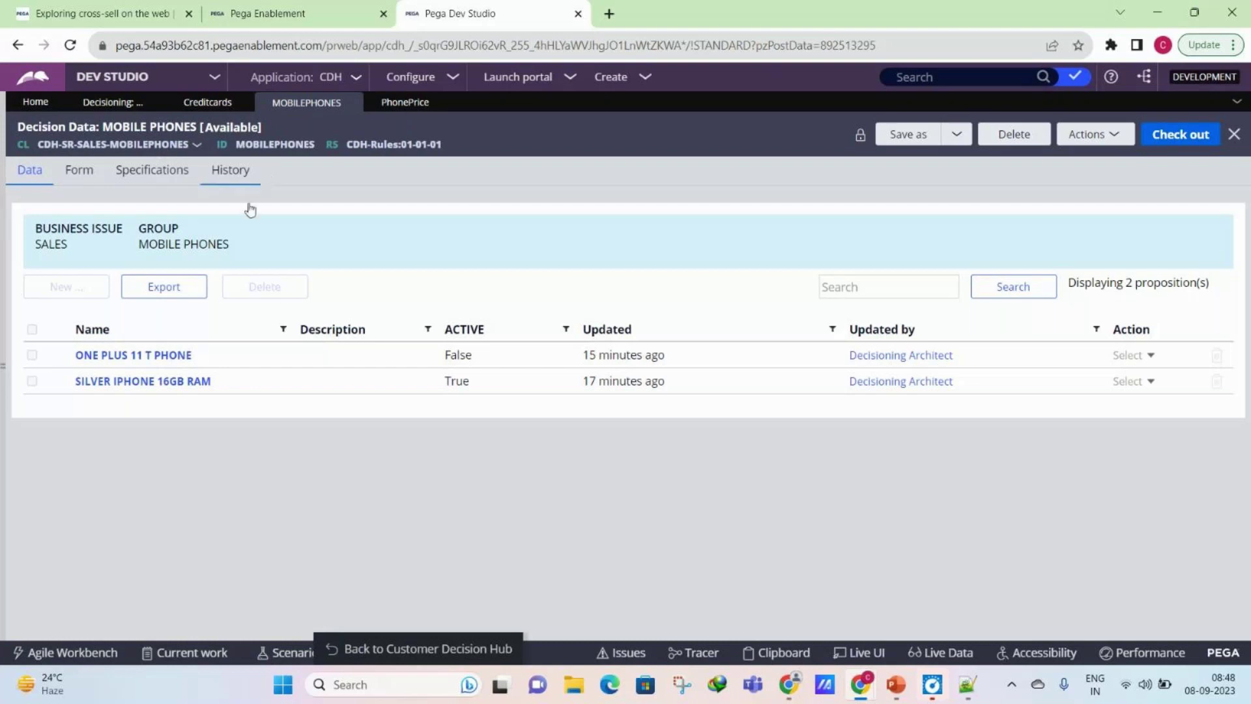
left_click(192, 294)
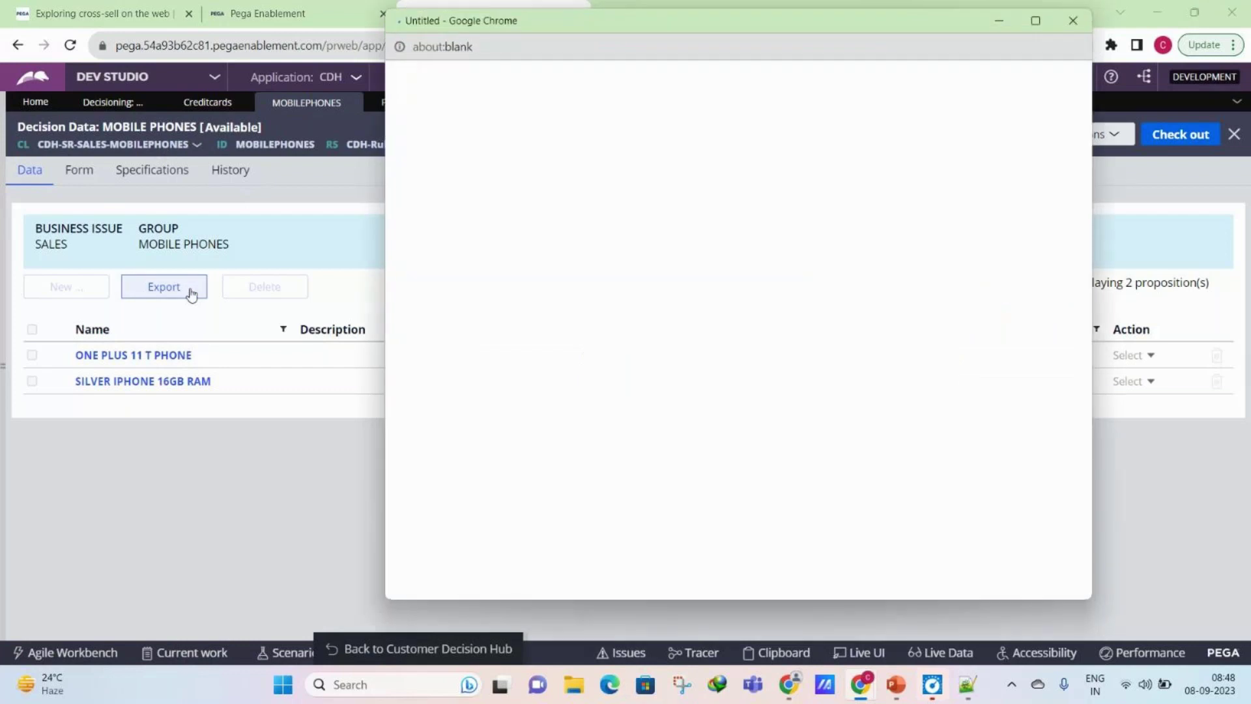
left_click(1076, 47)
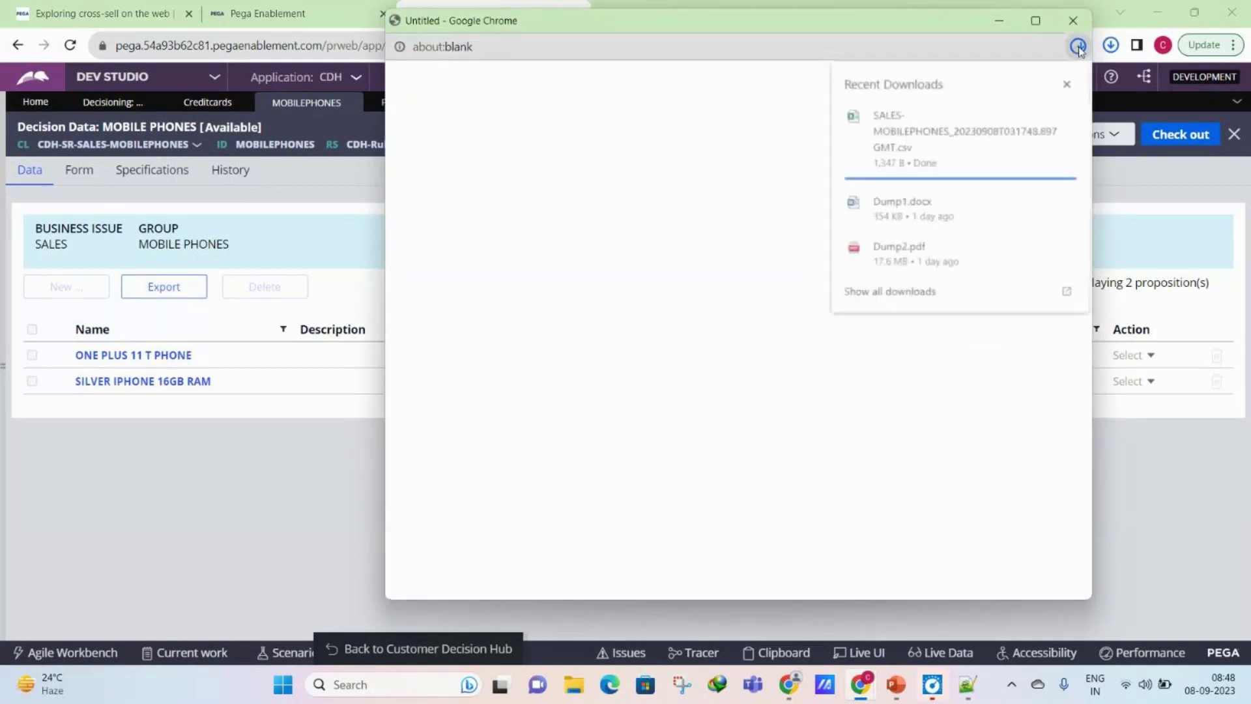
left_click(945, 130)
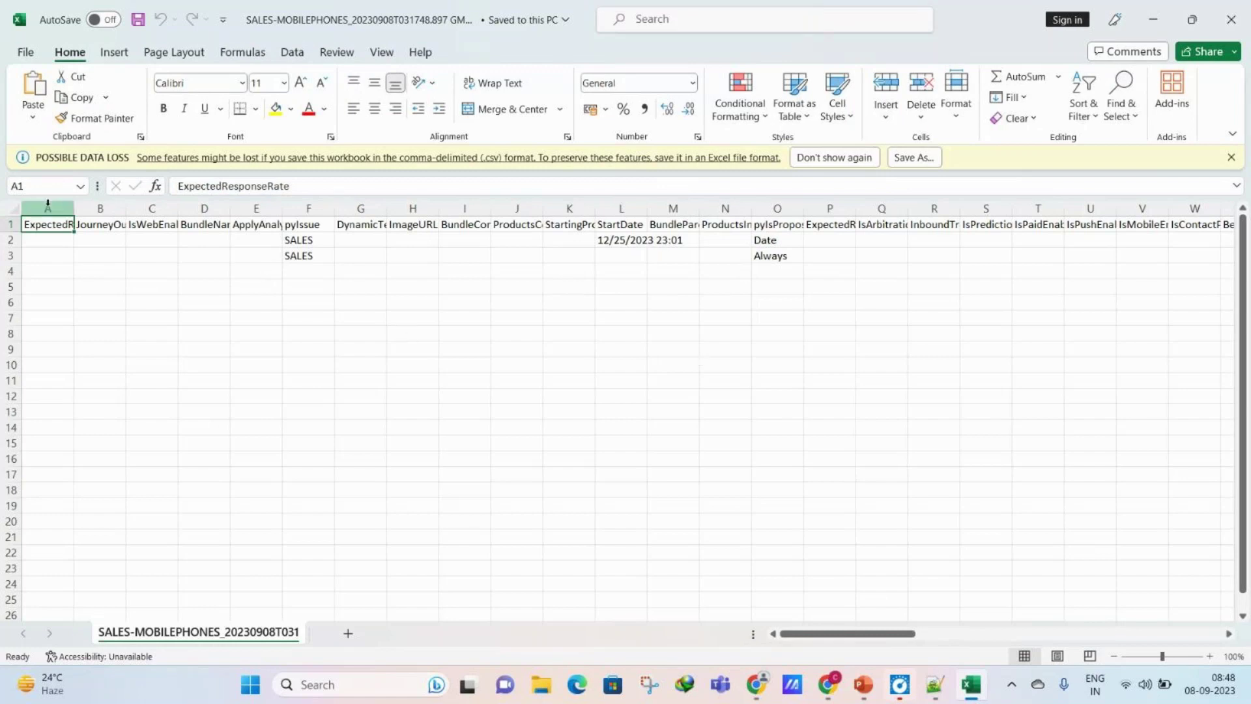
Step: Examine the exported attribute columns from ExpectedResponseRate to ApplyAnalytics and the pyIssue values
left_click_drag(50, 213, 257, 210)
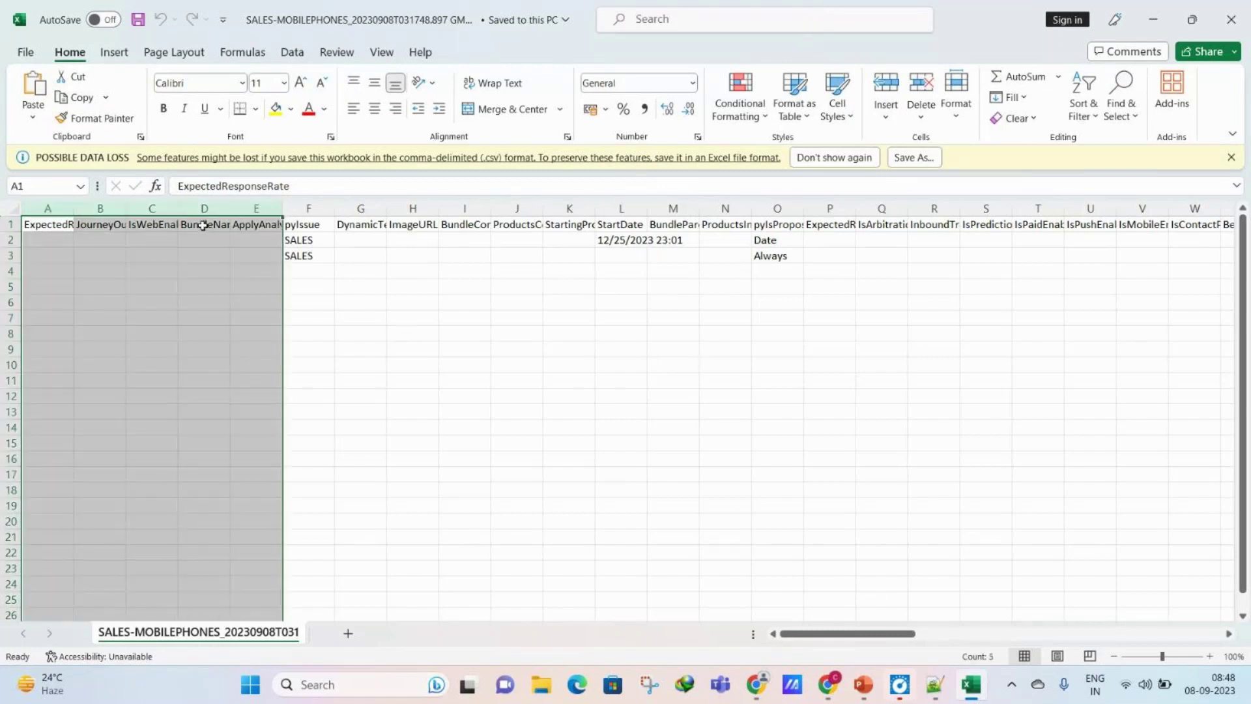
left_click(315, 255)
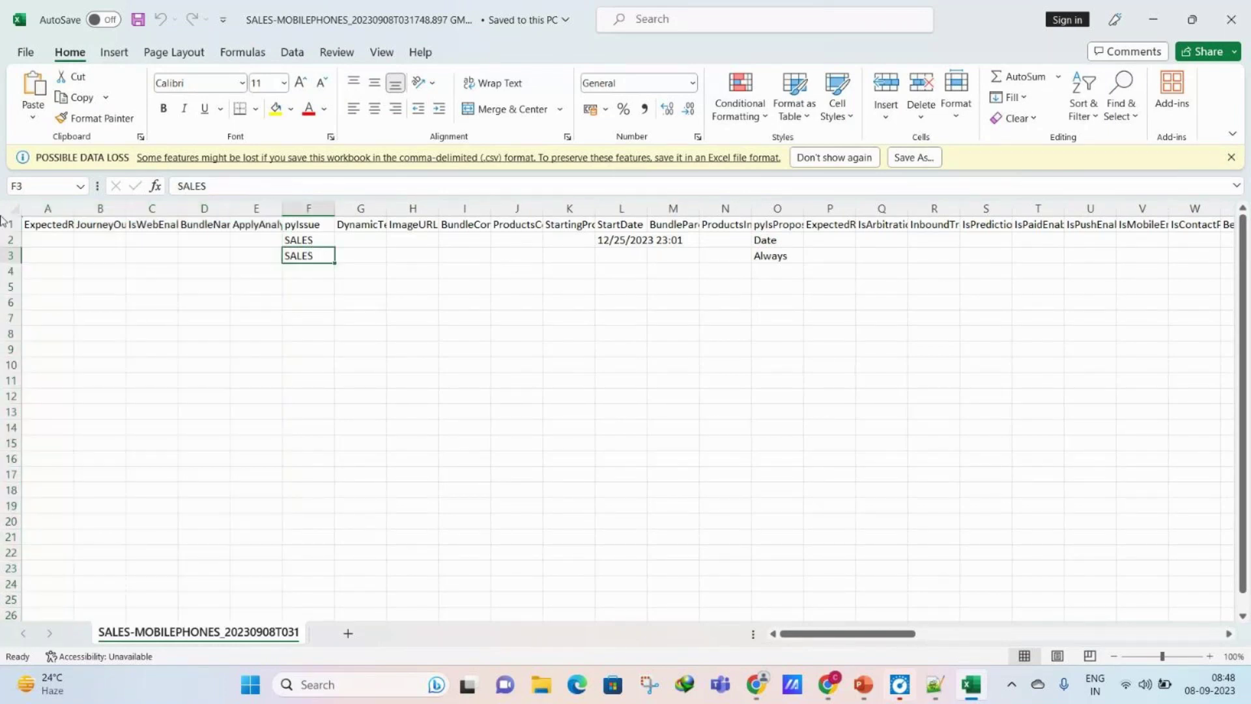
left_click(62, 210)
left_click_drag(61, 209, 301, 217)
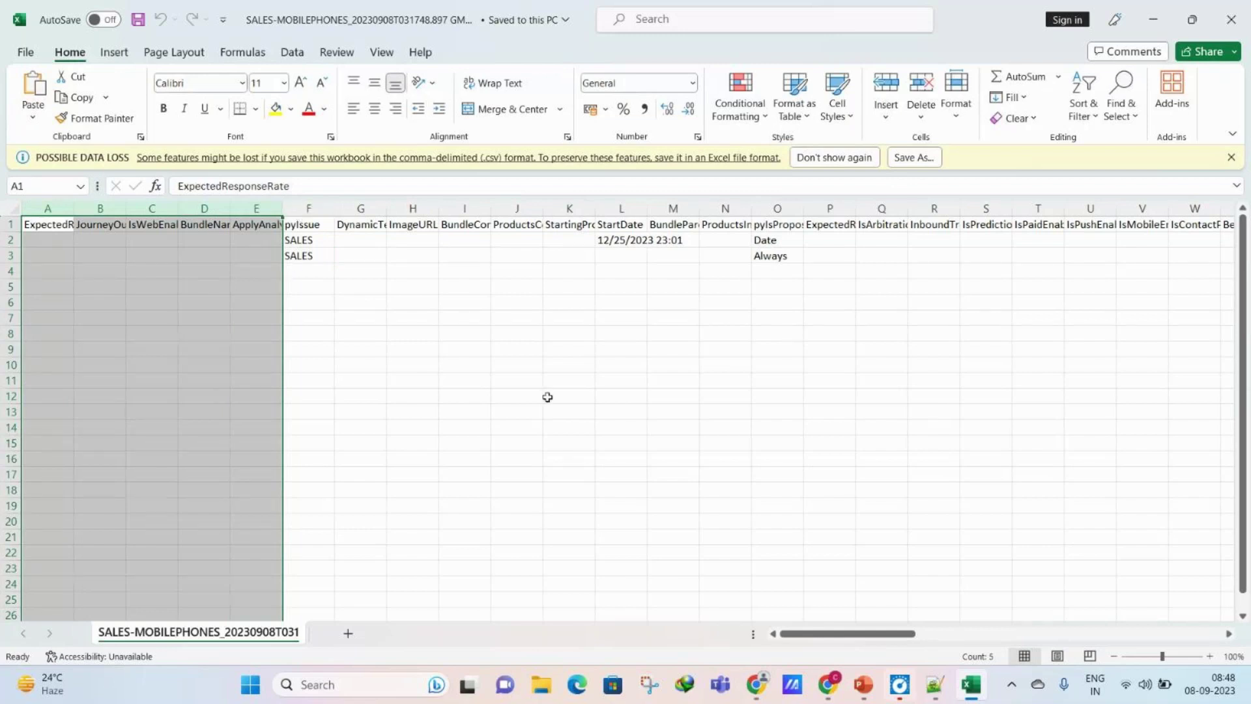
left_click(834, 379)
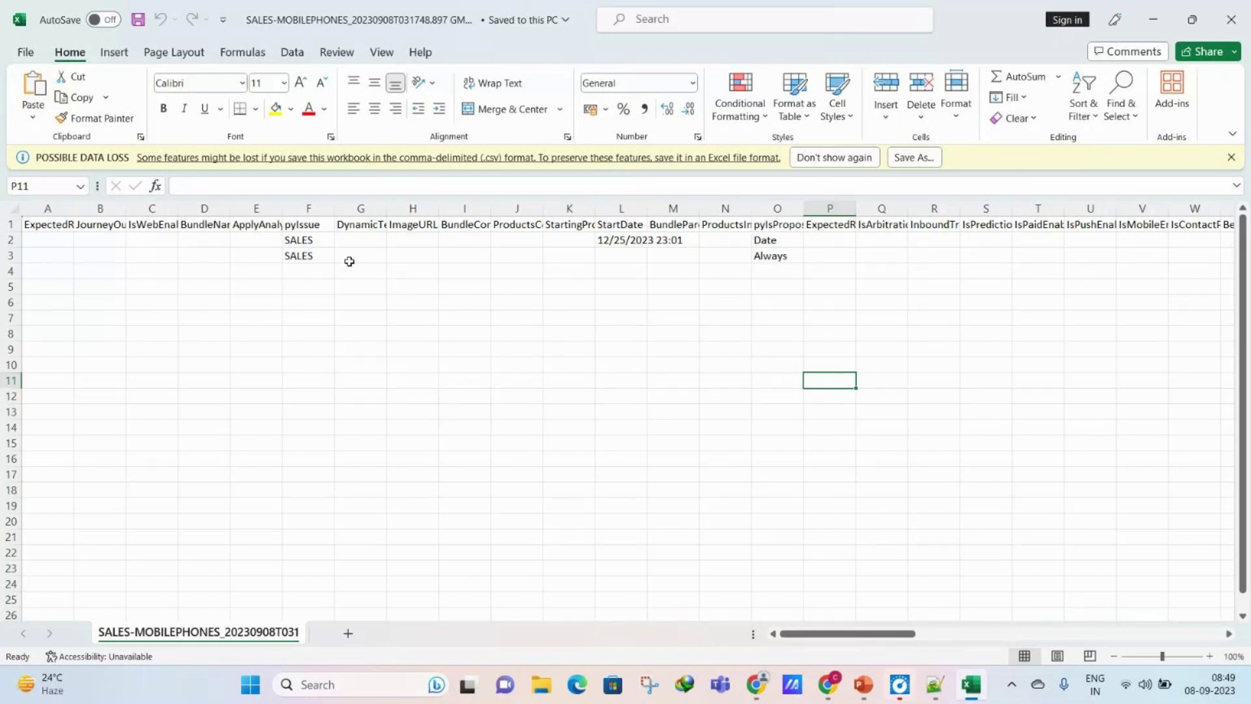
Step: Copy the two SALES values in the pyIssue column into cells F4 and F5
left_click(295, 239)
left_click_drag(295, 239, 307, 253)
key("ctrl+c")
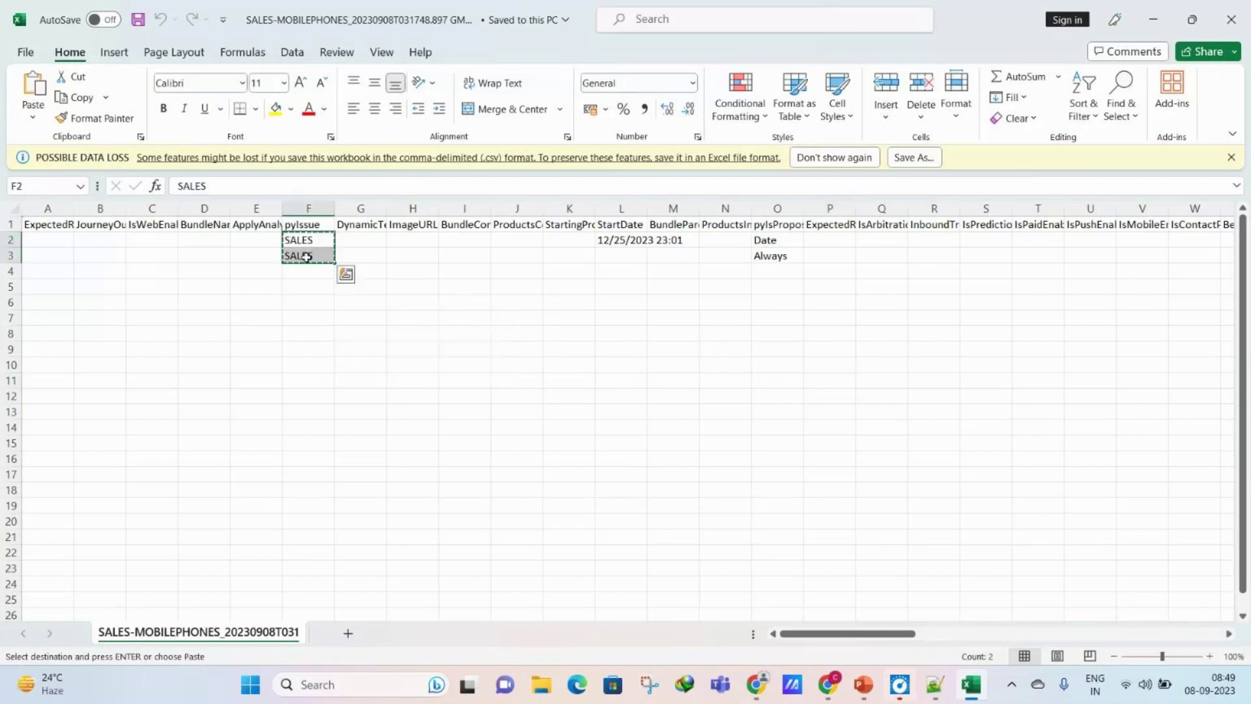
left_click(307, 270)
key("ctrl+v")
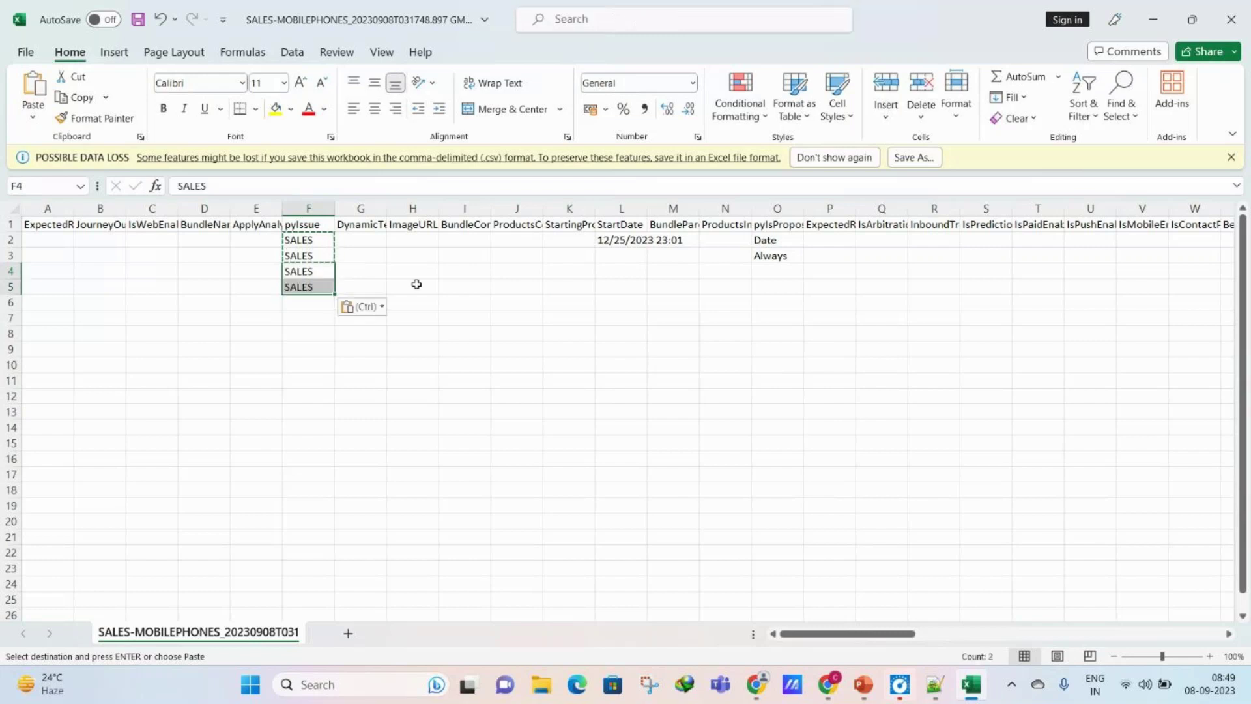
Step: Fill the pyIsPropositionActive cells O4 and O5 with "Always", copied from the row above
left_click(464, 271)
left_click(771, 257)
key("ctrl+c")
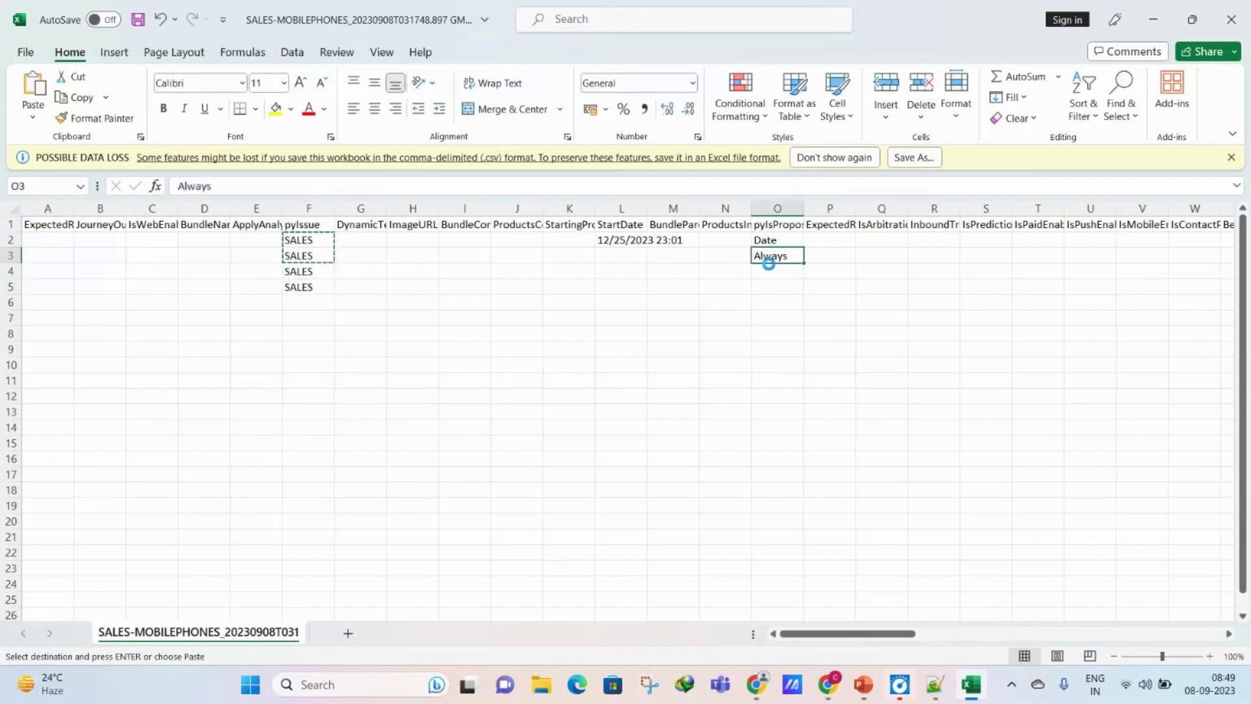
left_click_drag(770, 267, 773, 301)
left_click(765, 267)
left_click(773, 285)
key("ctrl+c")
left_click(774, 258)
key("ctrl+v")
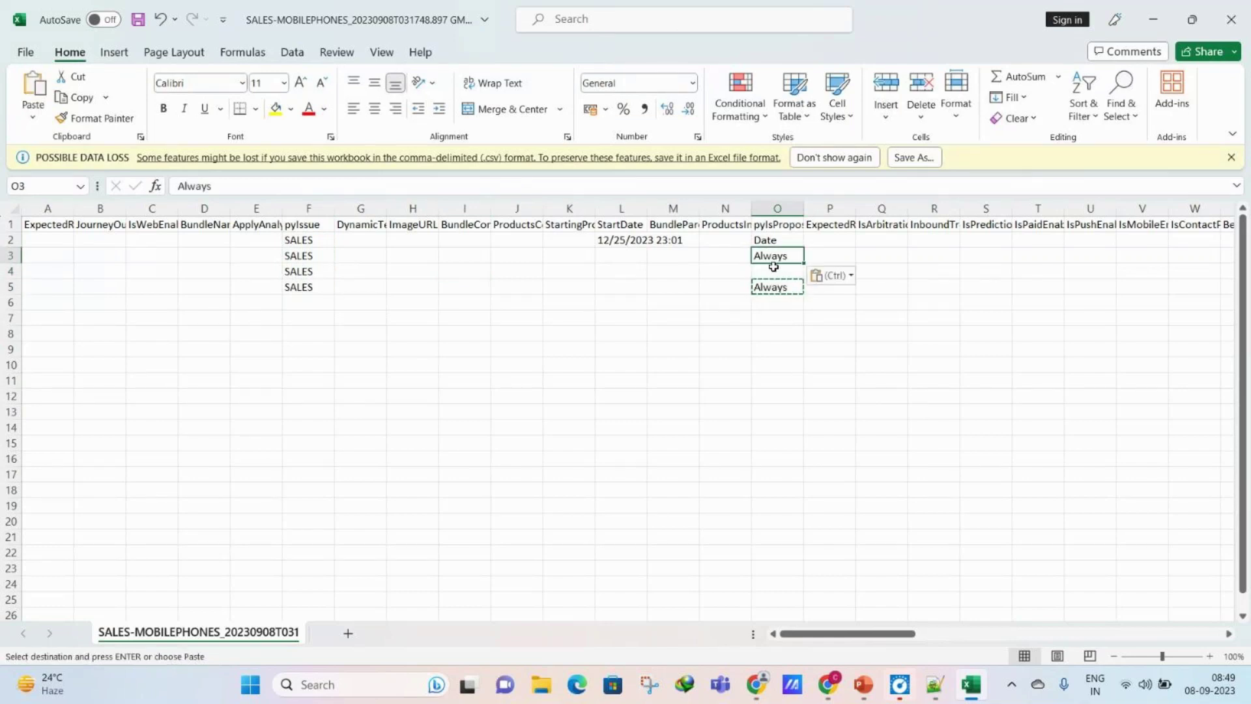
left_click(771, 272)
key("ctrl+v")
left_click(772, 288)
key("ctrl+v")
left_click(422, 291)
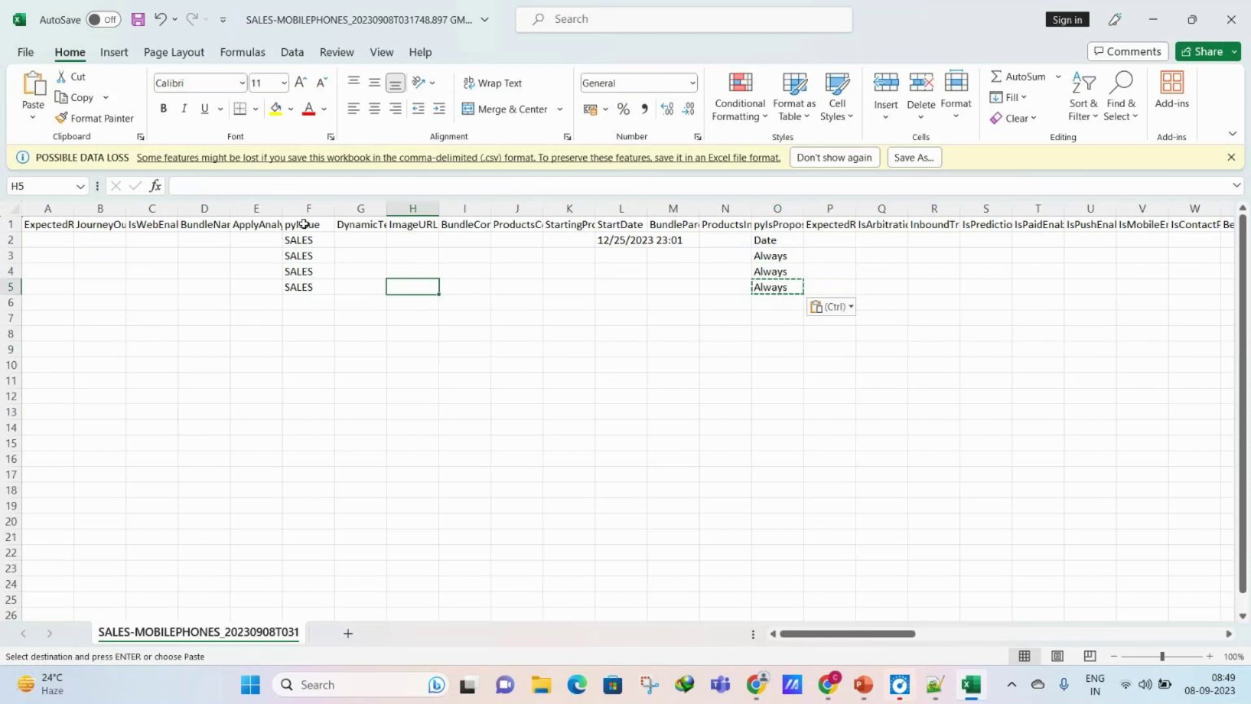
Step: Check the pyIssue entries in F2:F5 and the pyIsPropositionActive column in the sheet
left_click(306, 225)
left_click(309, 207)
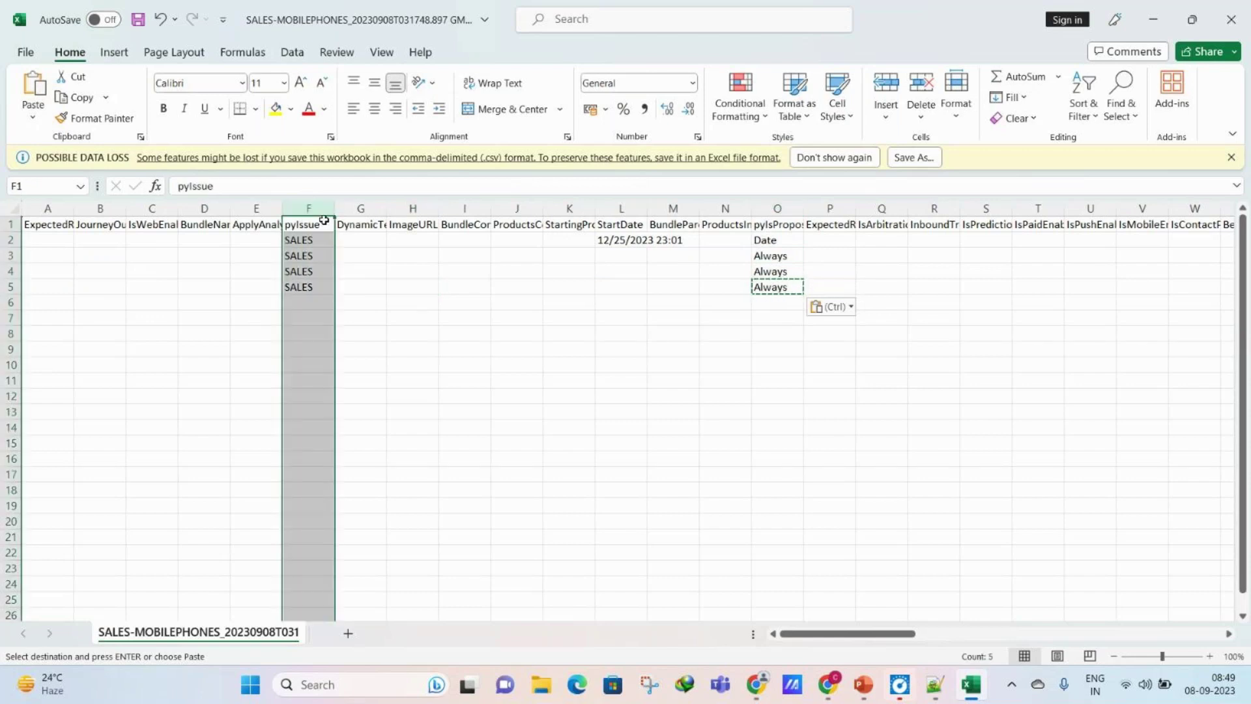
left_click_drag(311, 242, 316, 287)
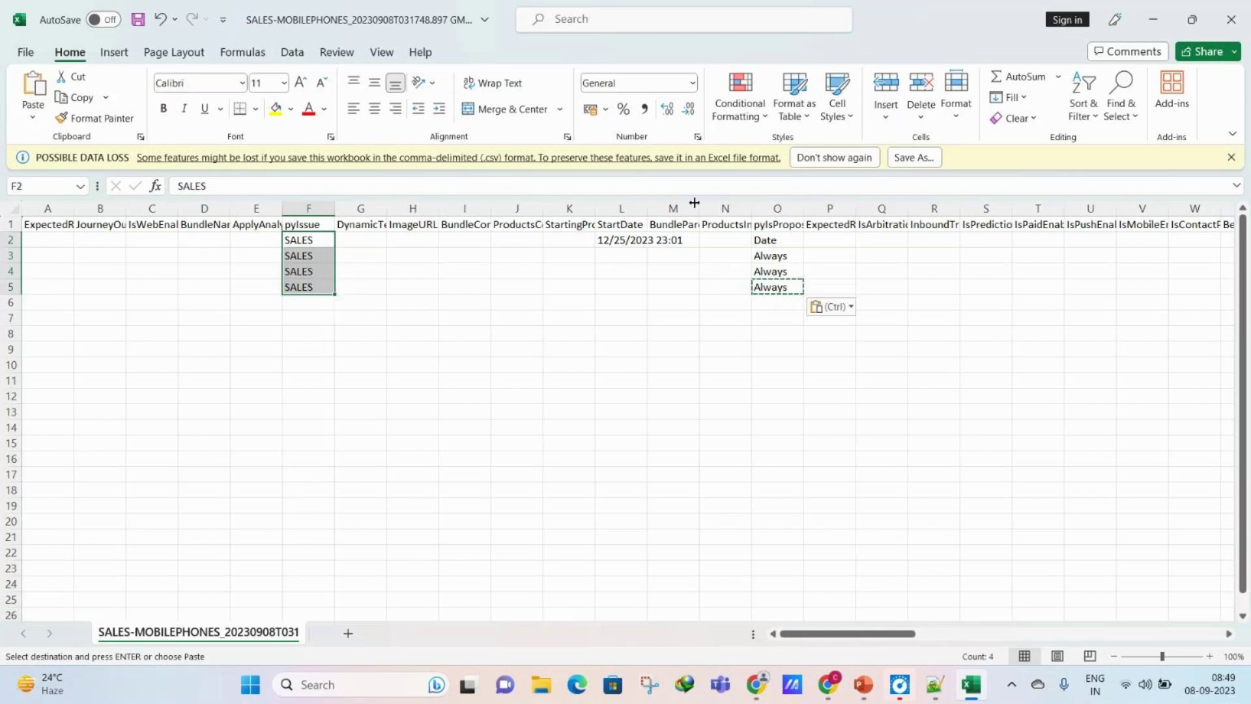
left_click(779, 207)
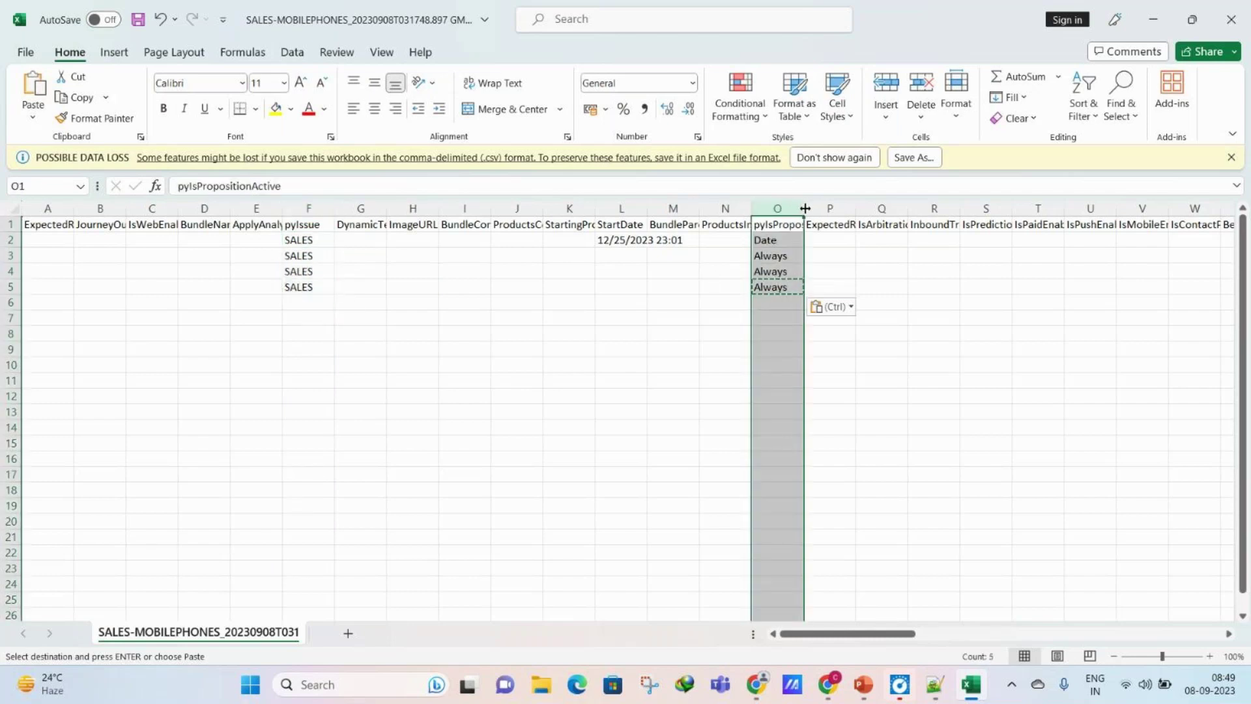
Step: Widen the pyIsPropositionActive column to fit its header and check the values in O3 and O4
double_click(808, 206)
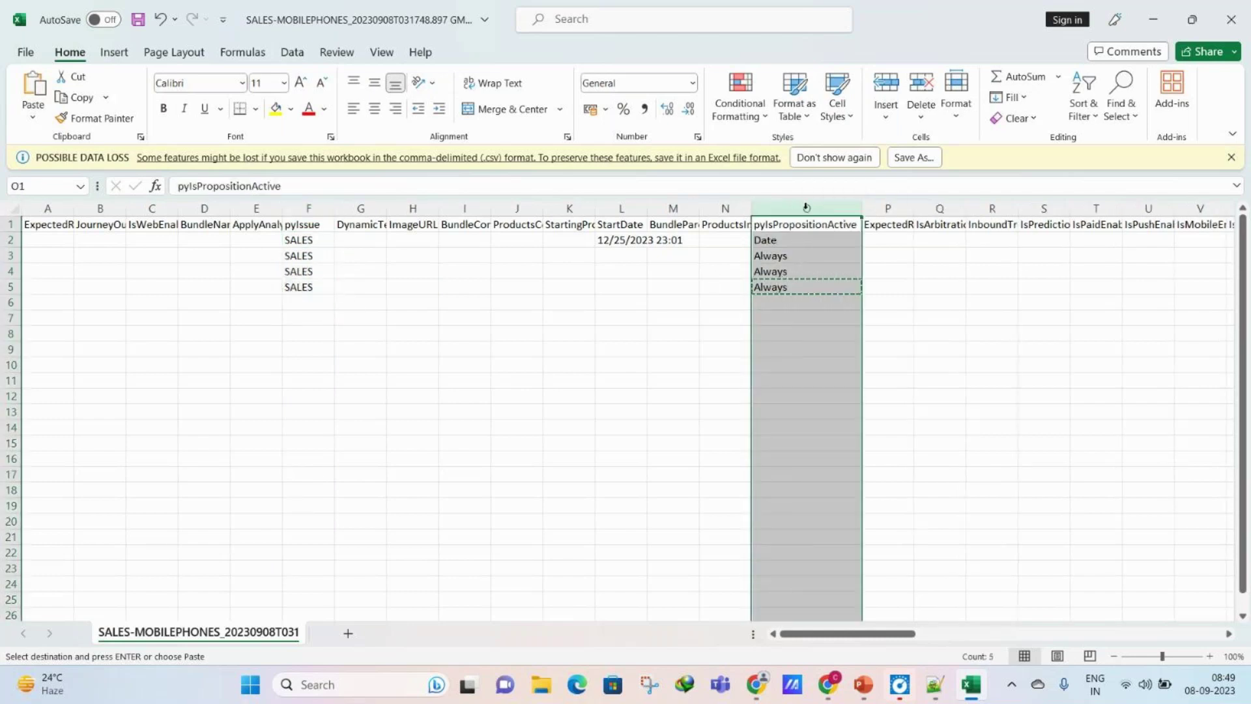
left_click(772, 260)
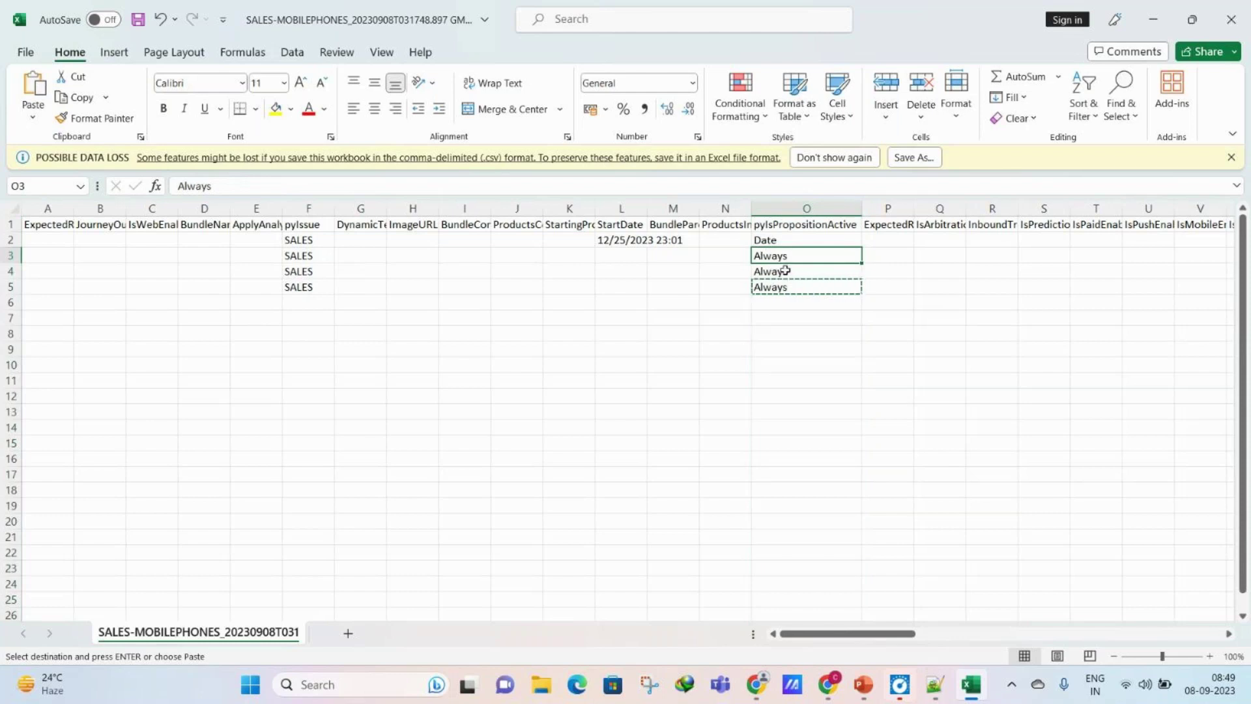
left_click(785, 270)
Step: Widen the pyName column so the full proposition names fit
left_click_drag(860, 634, 948, 634)
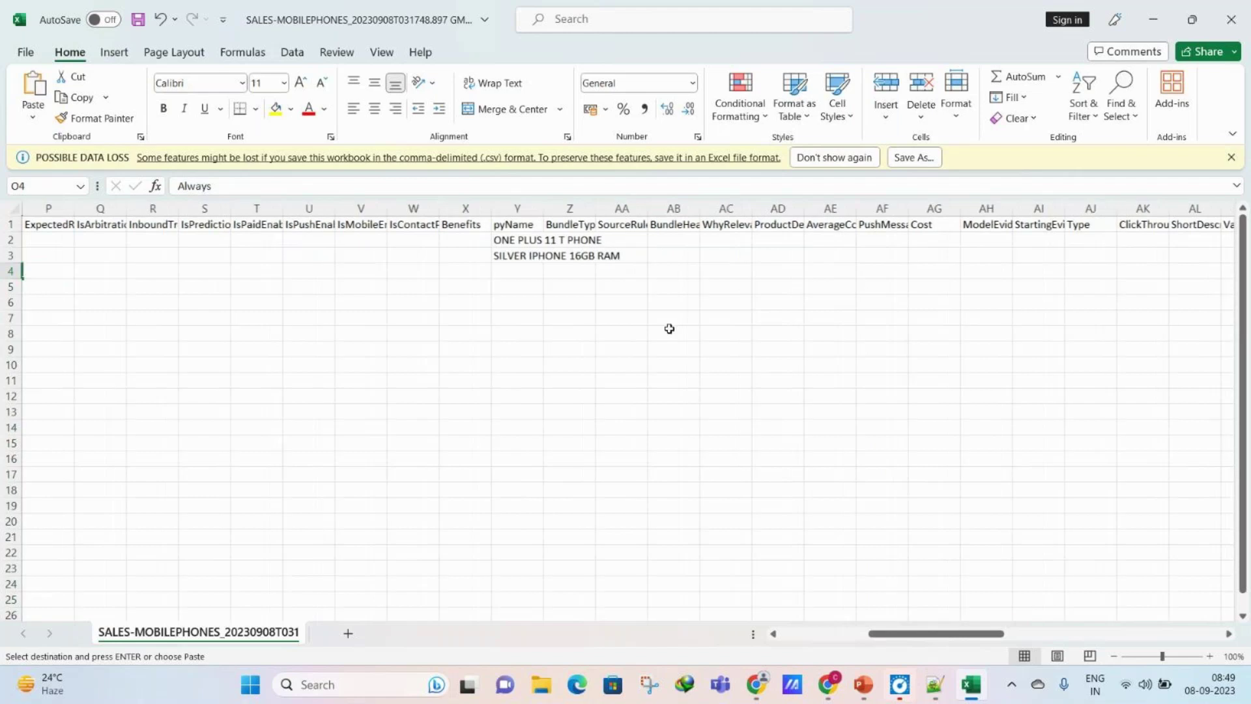
left_click_drag(518, 239, 518, 256)
left_click(521, 208)
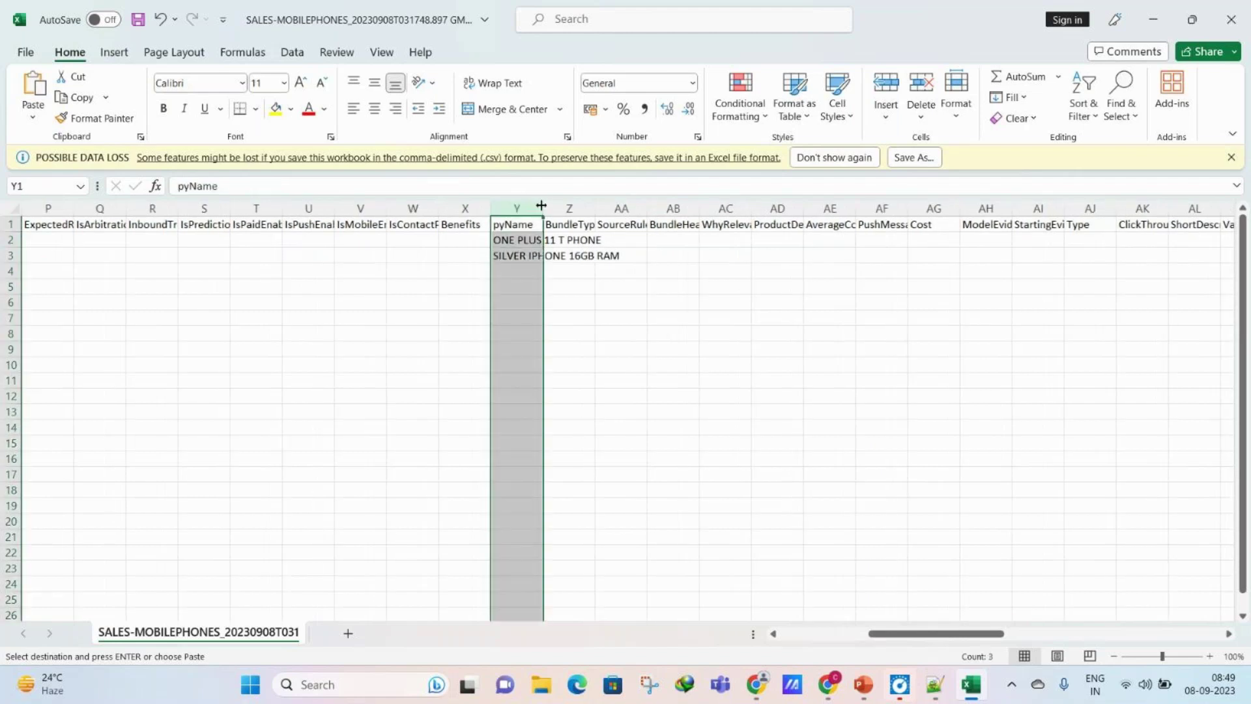
double_click(541, 206)
left_click(587, 240)
Step: Enter the names "SAMSUNG GALAXY S23" in Y4 and "REDMI PRO 2" in Y5 of the pyName column
left_click(571, 268)
double_click(573, 269)
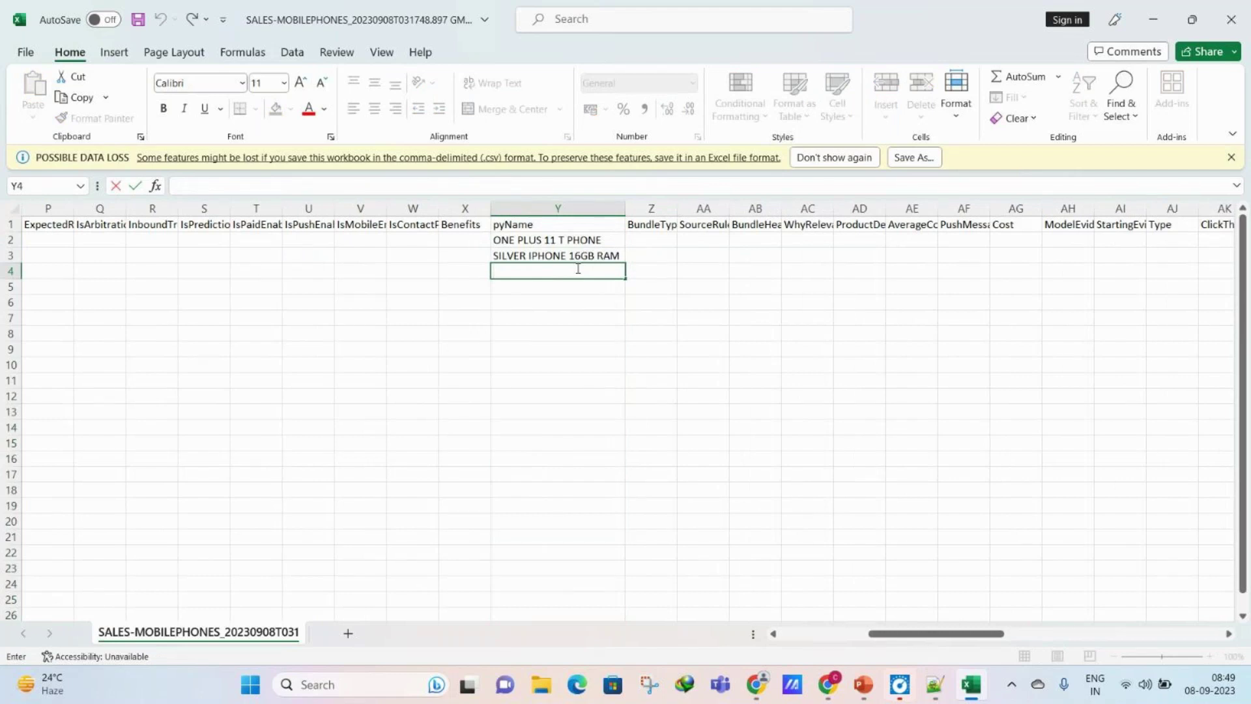
type("SAMSUNG GALAXY S23")
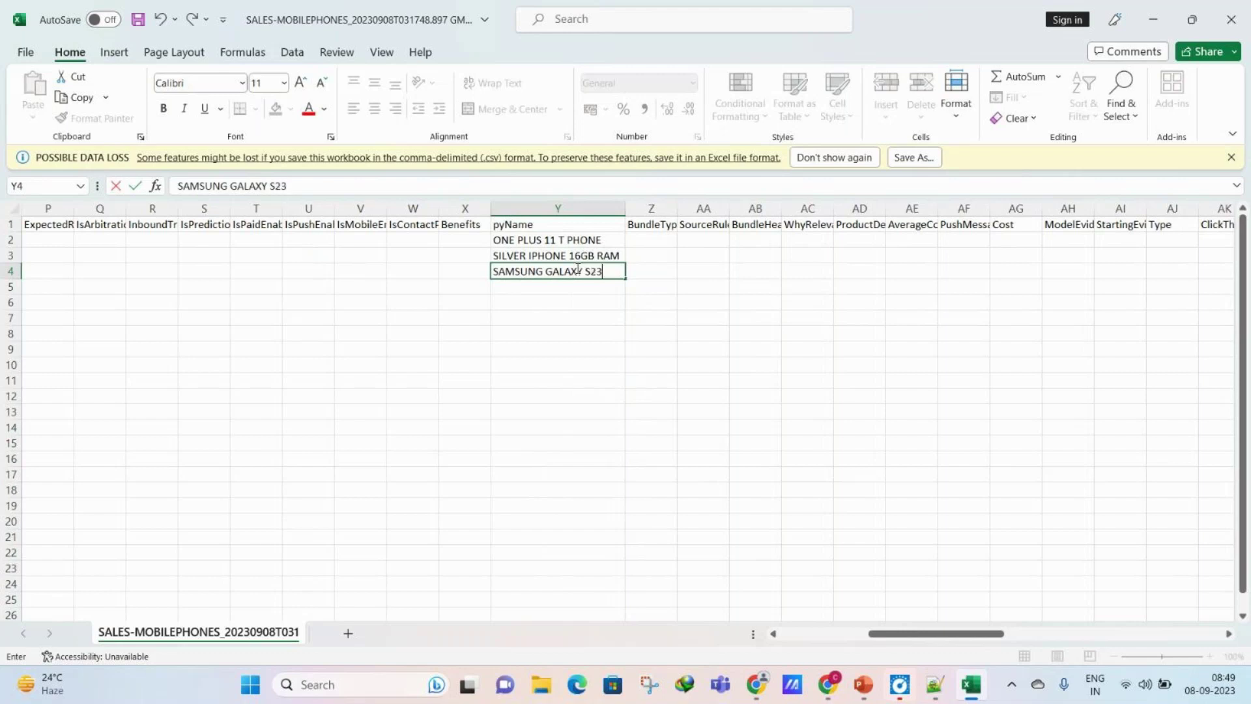
left_click(581, 285)
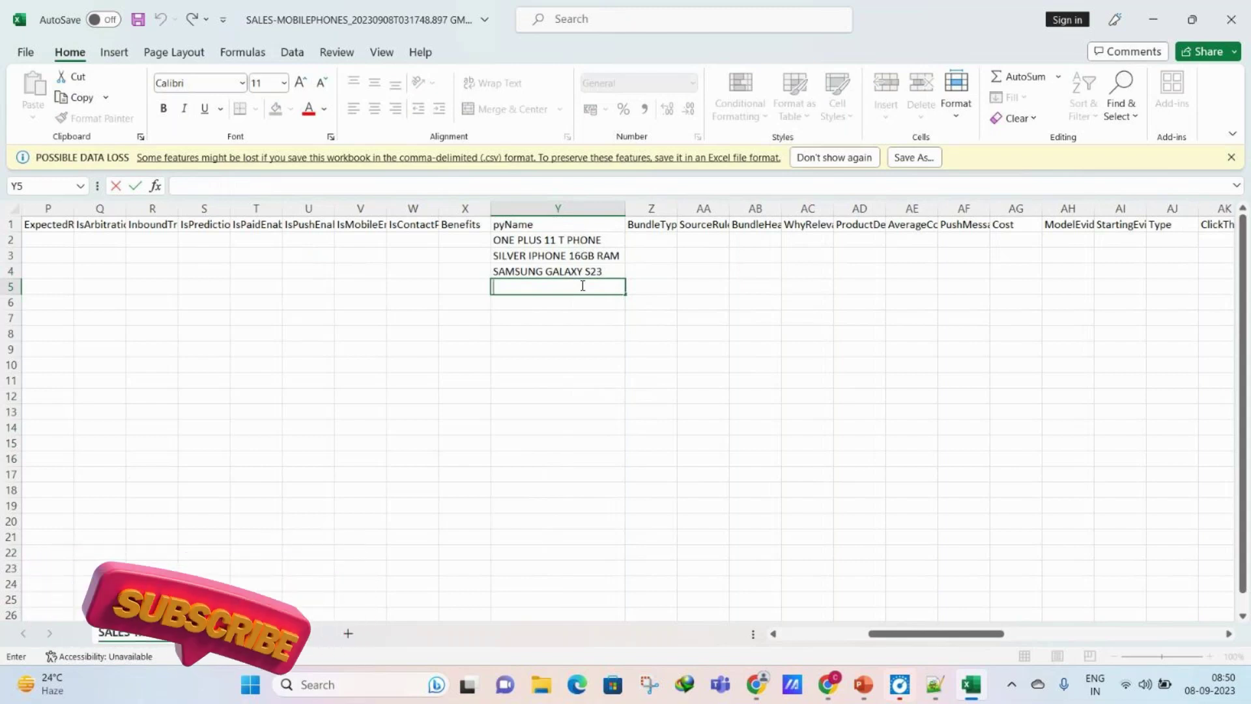
type("RED")
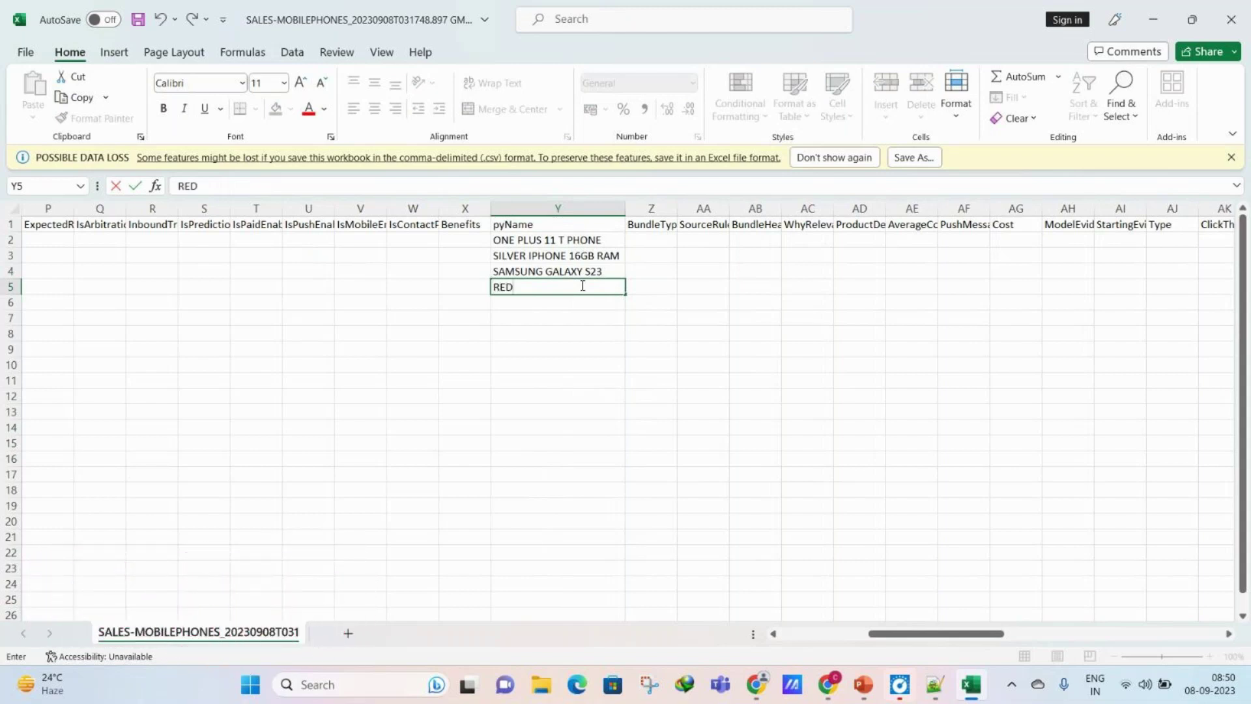
type("MI PRO 2")
left_click(578, 330)
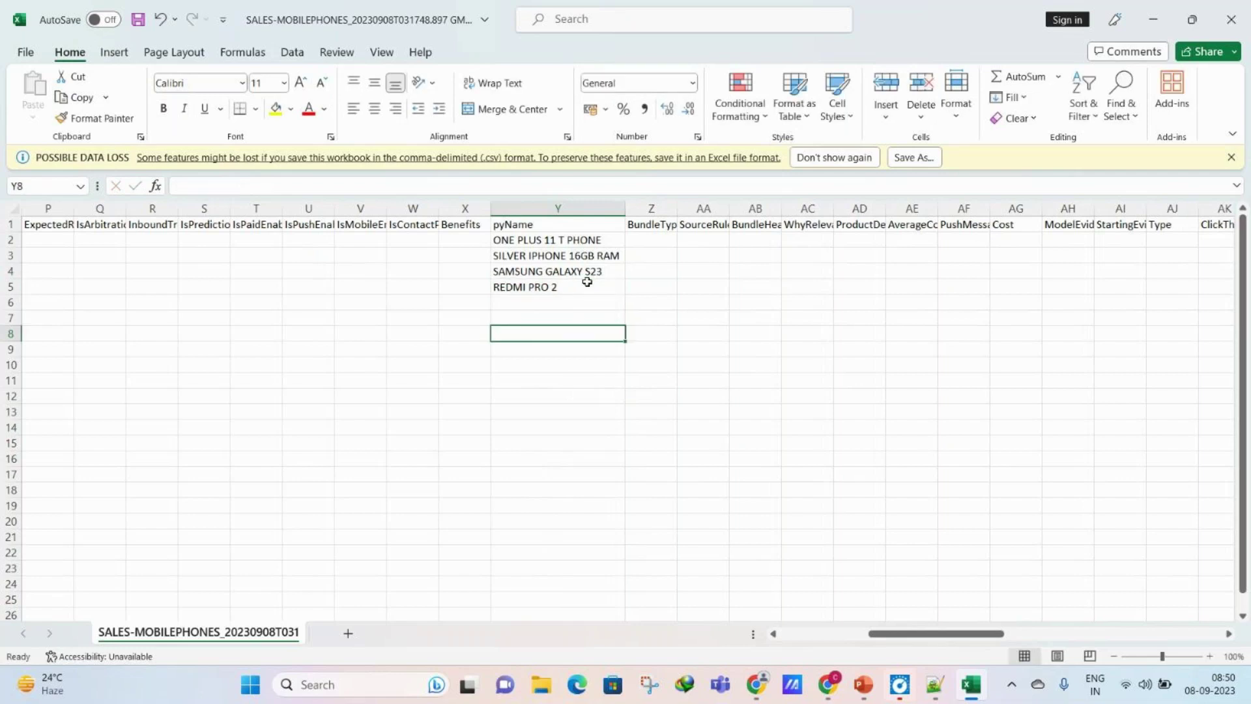
Step: Review the pyName header and the new proposition names listed under it
double_click(526, 225)
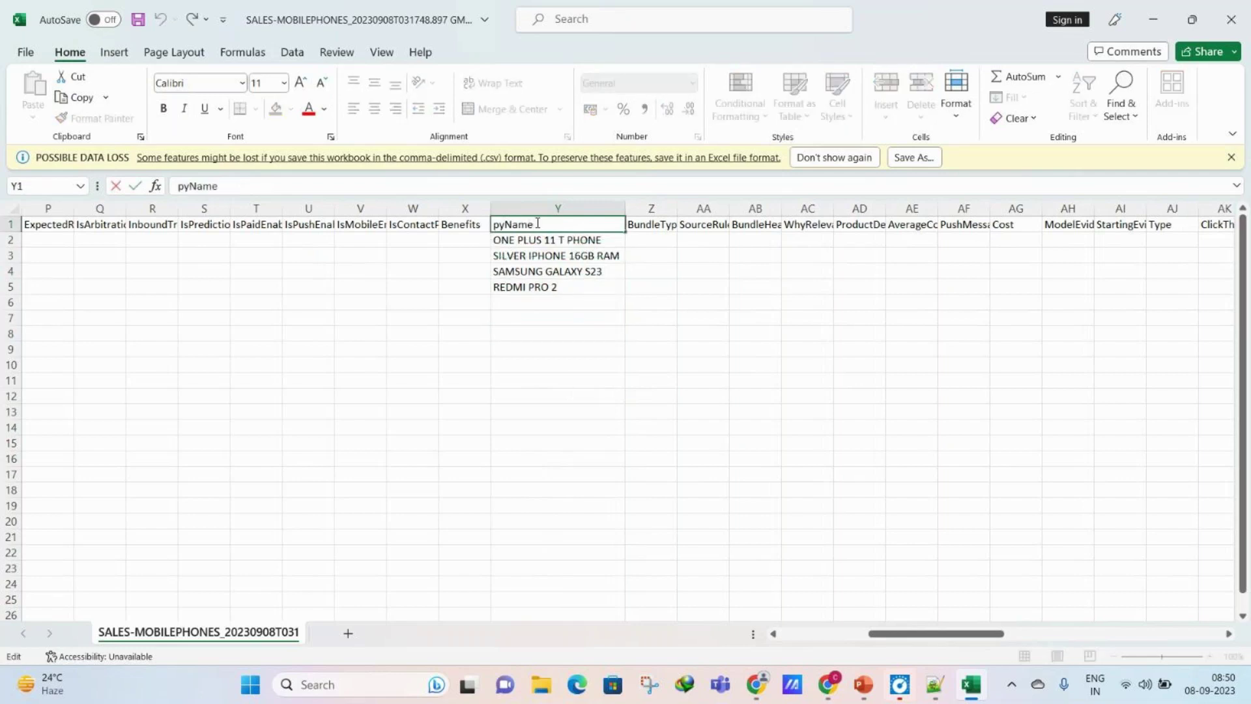
double_click(527, 224)
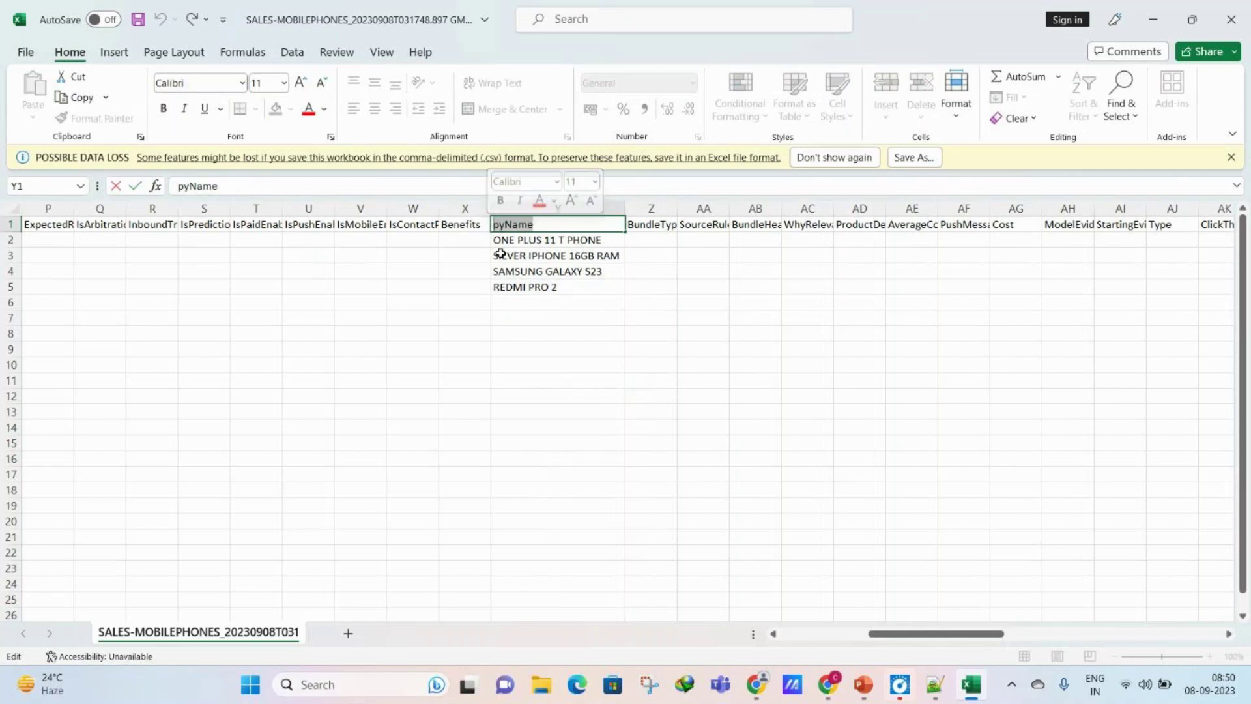
left_click_drag(896, 641, 938, 636)
left_click(434, 266)
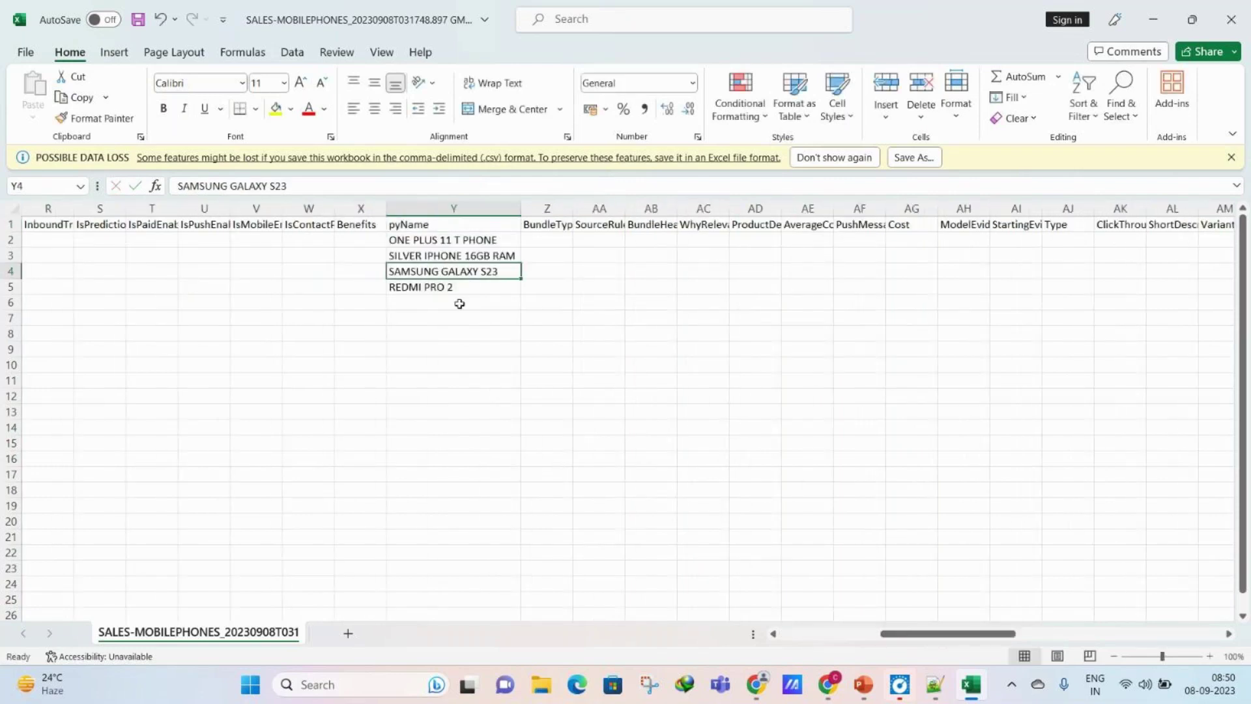
left_click(431, 231)
double_click(431, 228)
left_click(482, 272)
Step: Widen the pyGroup column and copy its MOBILE PHONES value into cells AP4 and AP5
left_click_drag(975, 633, 1030, 634)
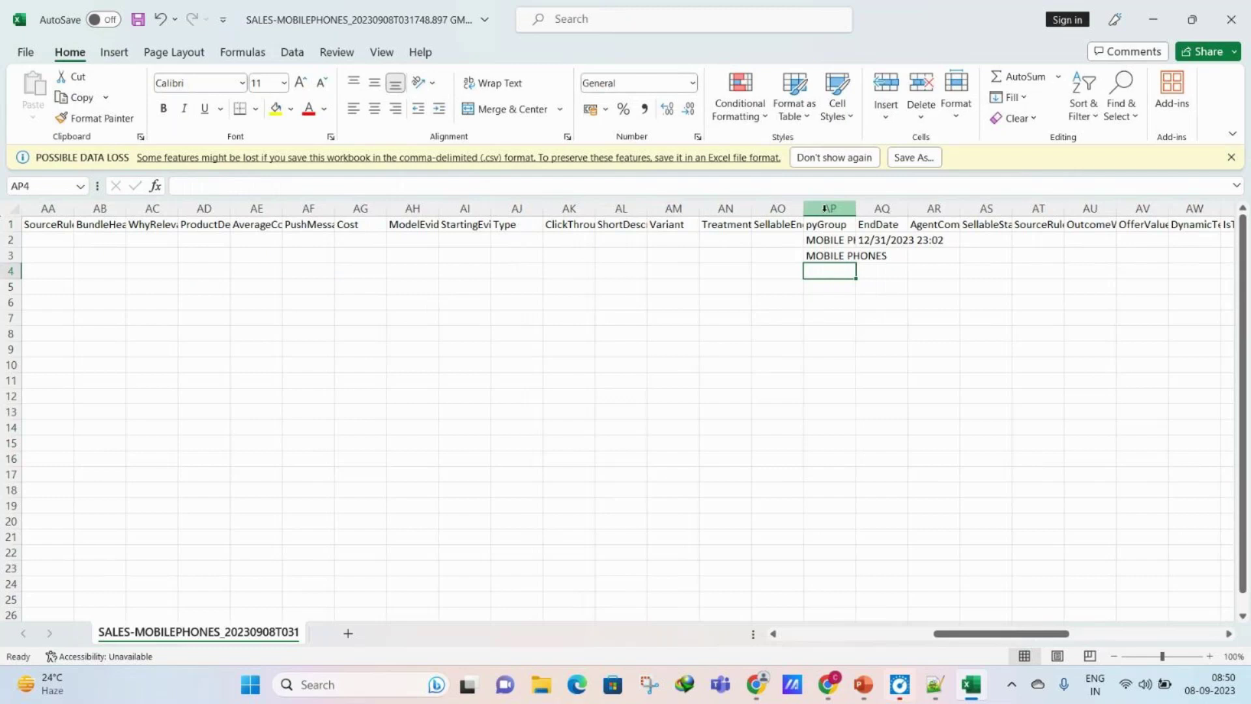
left_click(841, 208)
double_click(858, 209)
left_click(859, 245)
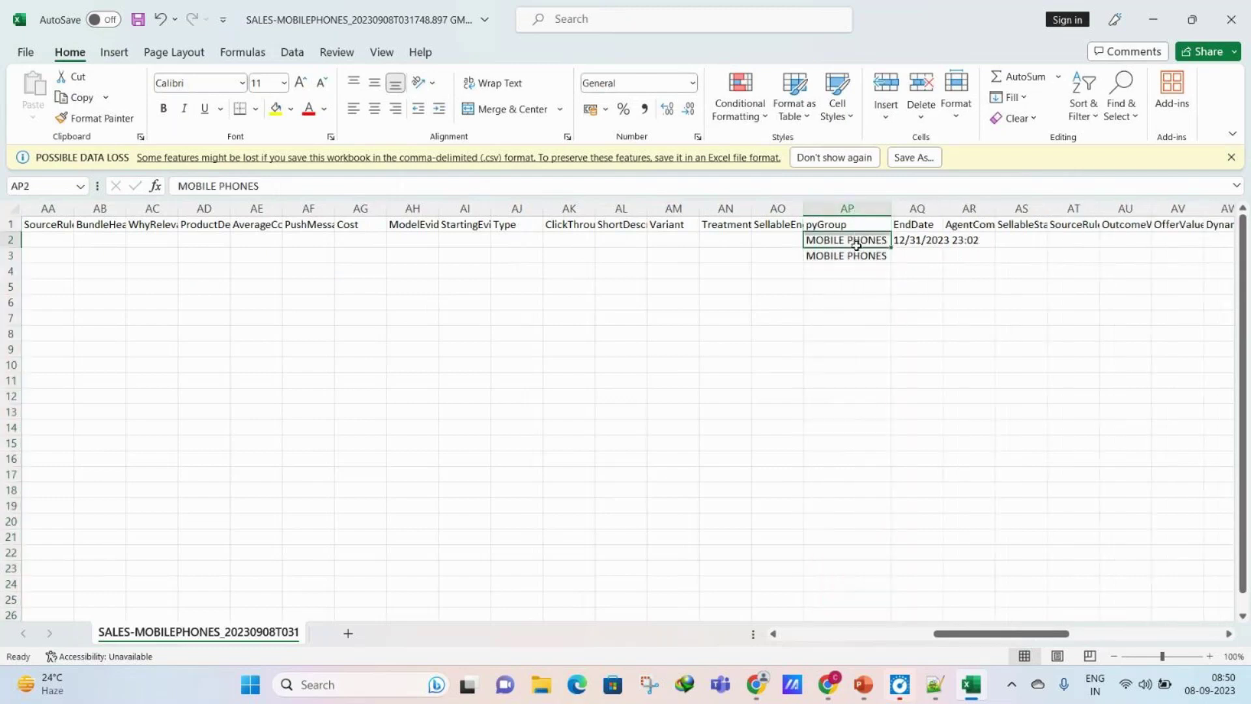
key("ctrl+c")
left_click_drag(847, 271, 847, 288)
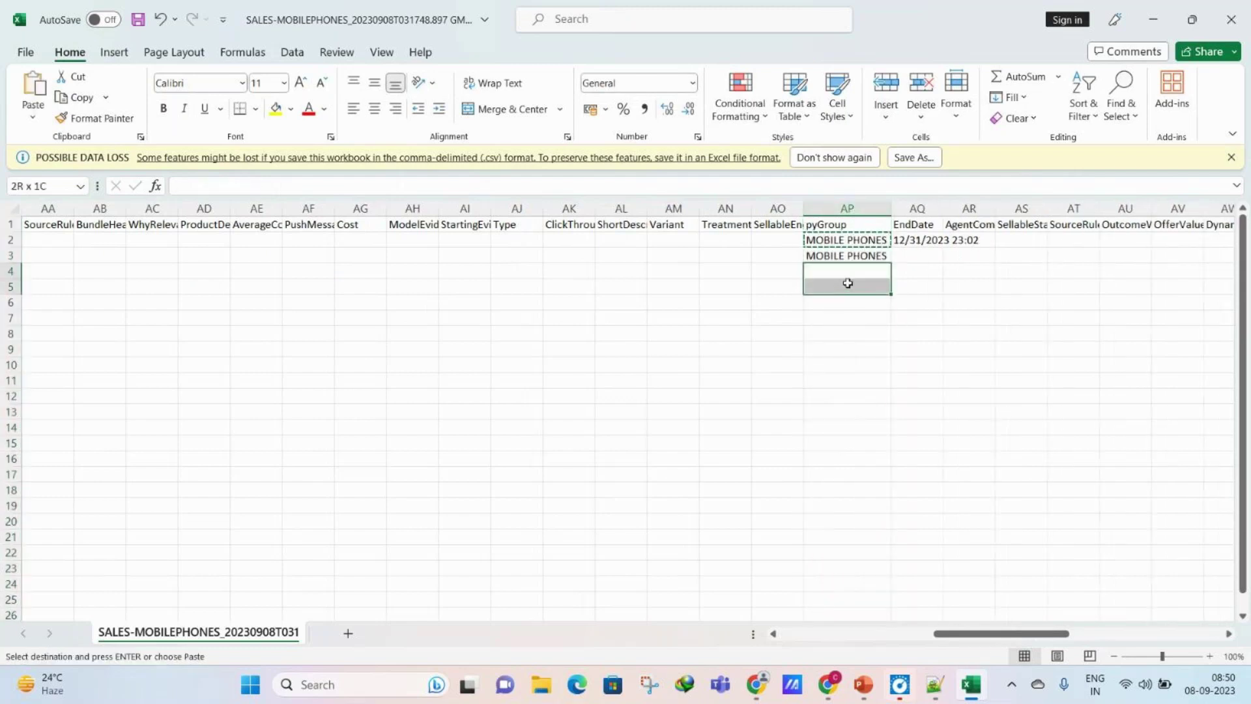
key("ctrl+v")
left_click(808, 318)
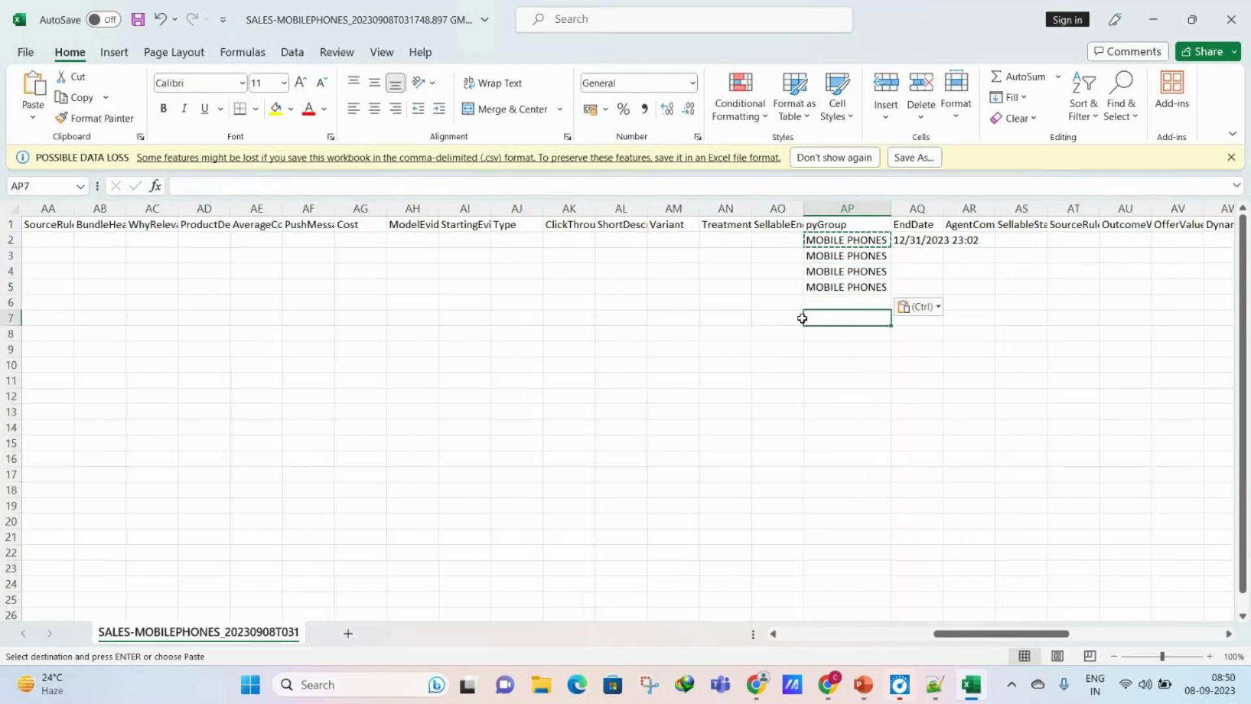
Step: Fill the PhonePrice cells BW2 to BW5 with 40000, 20000, 10000 and 30000
left_click_drag(1041, 635, 1193, 624)
double_click(1187, 239)
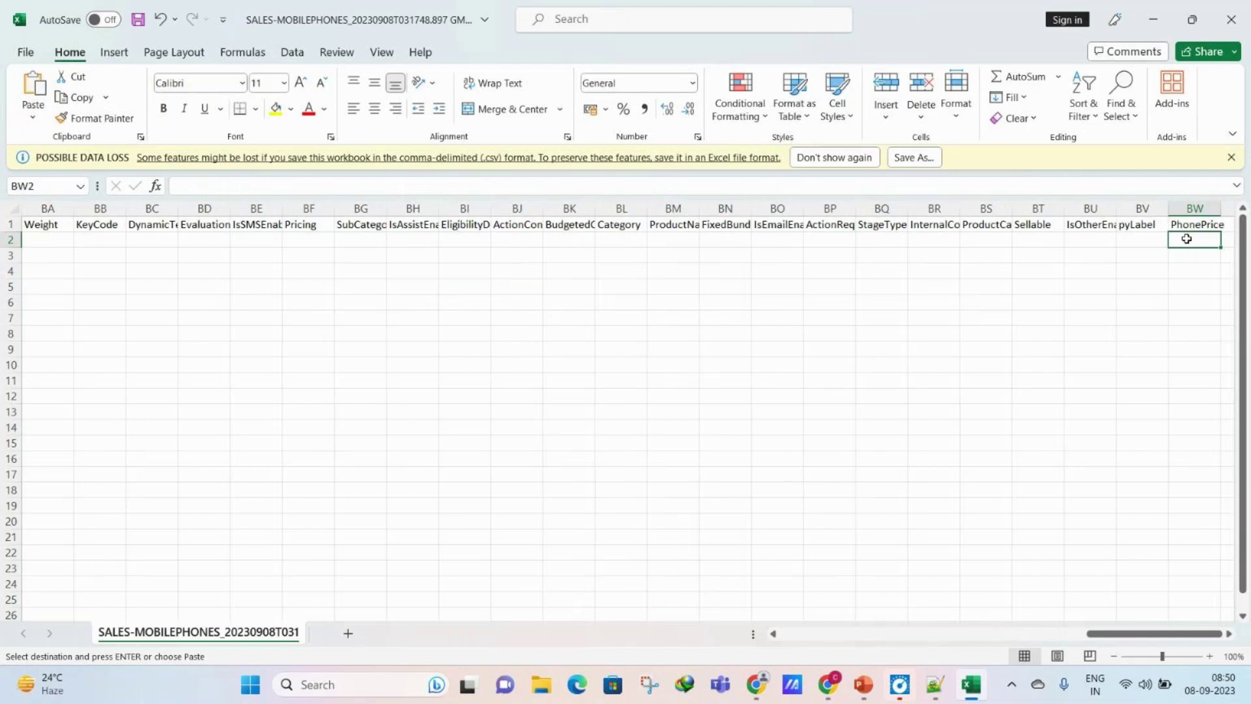
type("4")
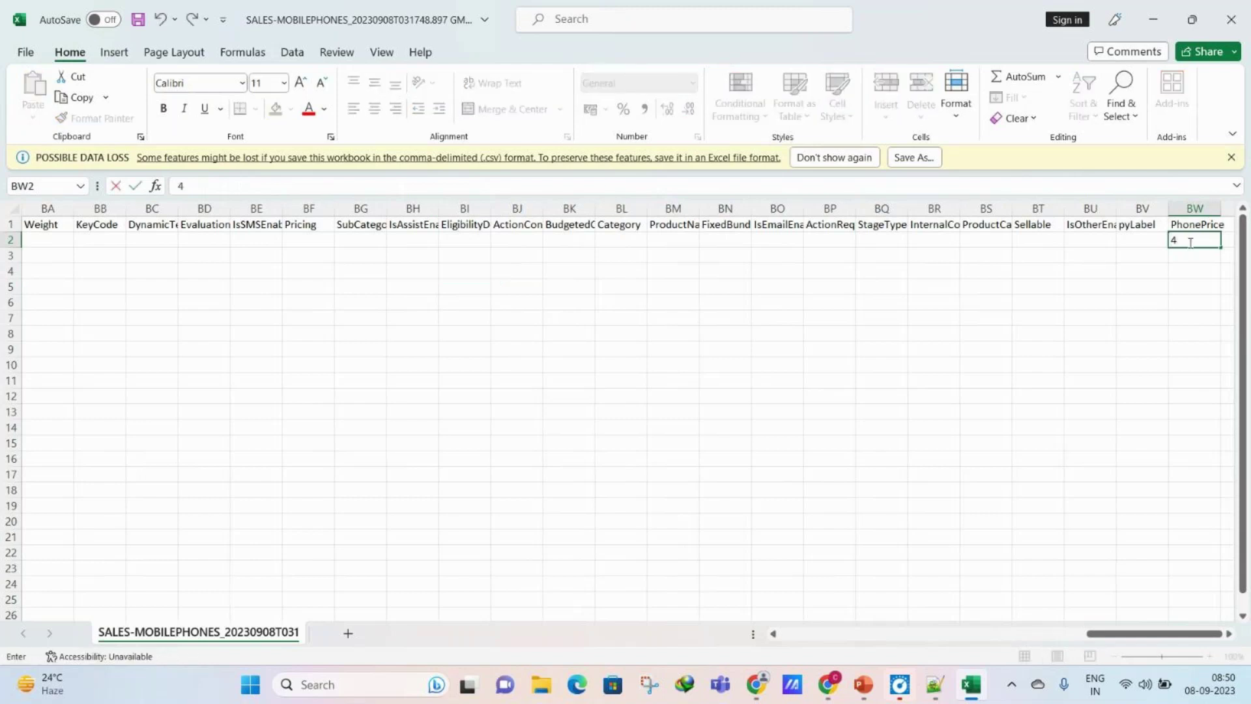
type("0000")
type("2")
type("0000")
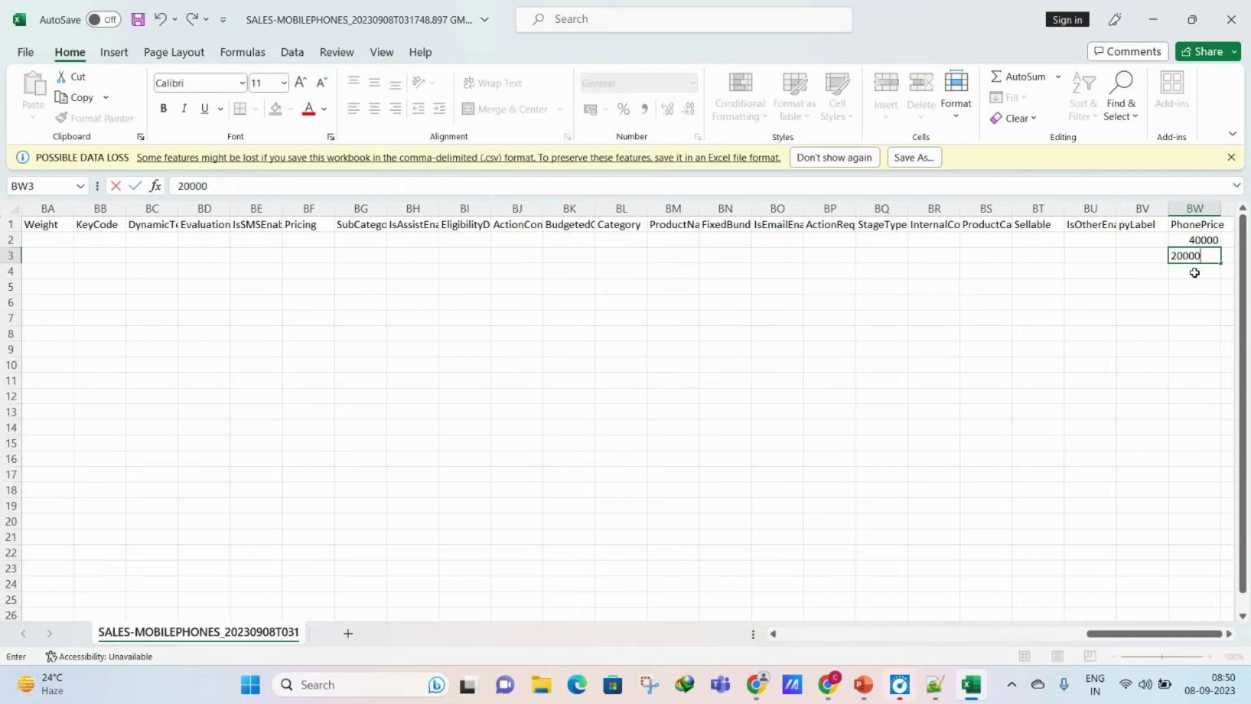
key("Return")
type("10000")
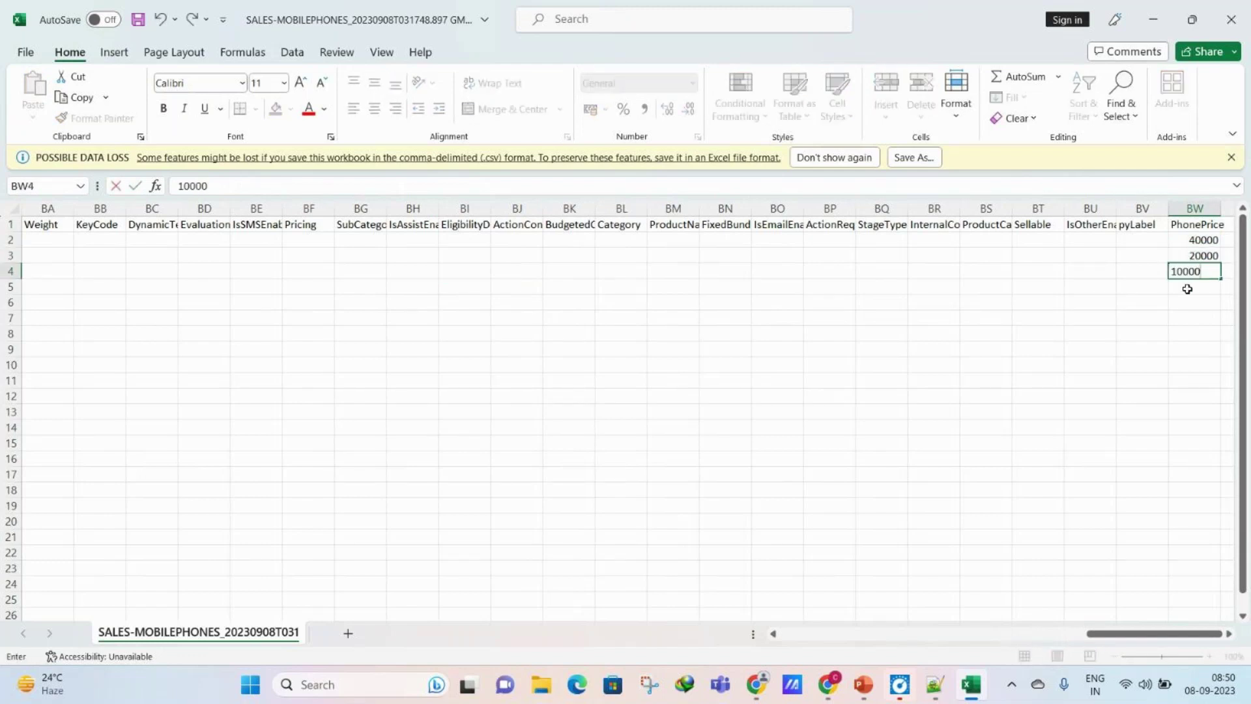
key("Return")
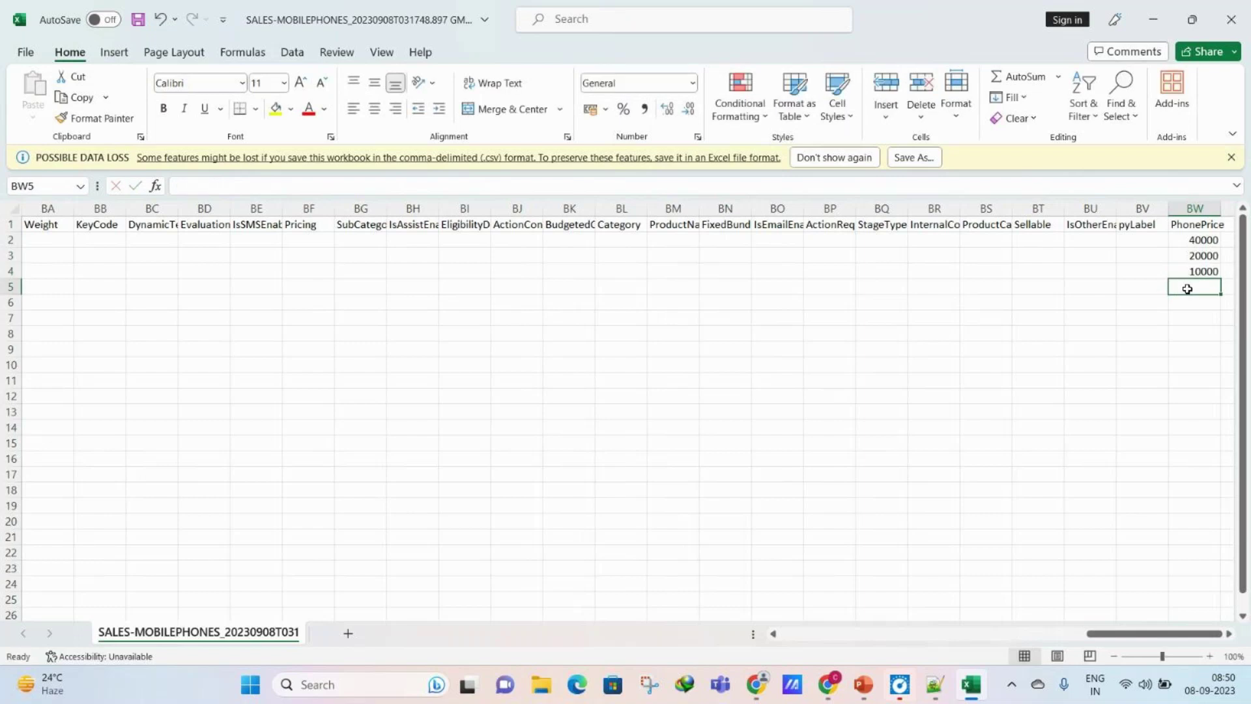
type("300")
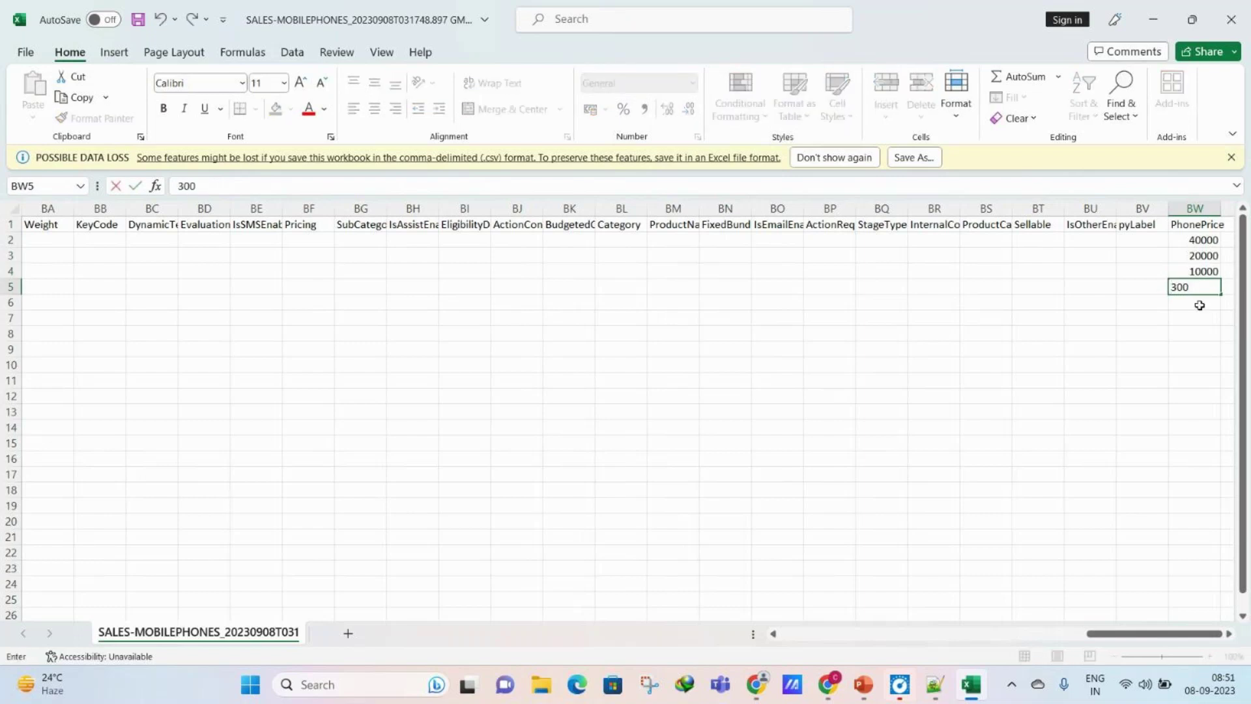
left_click(1143, 334)
Step: Save the CSV file and close it after checking the columns from pyIssue through PhonePrice
left_click_drag(1108, 634, 461, 483)
left_click(462, 487)
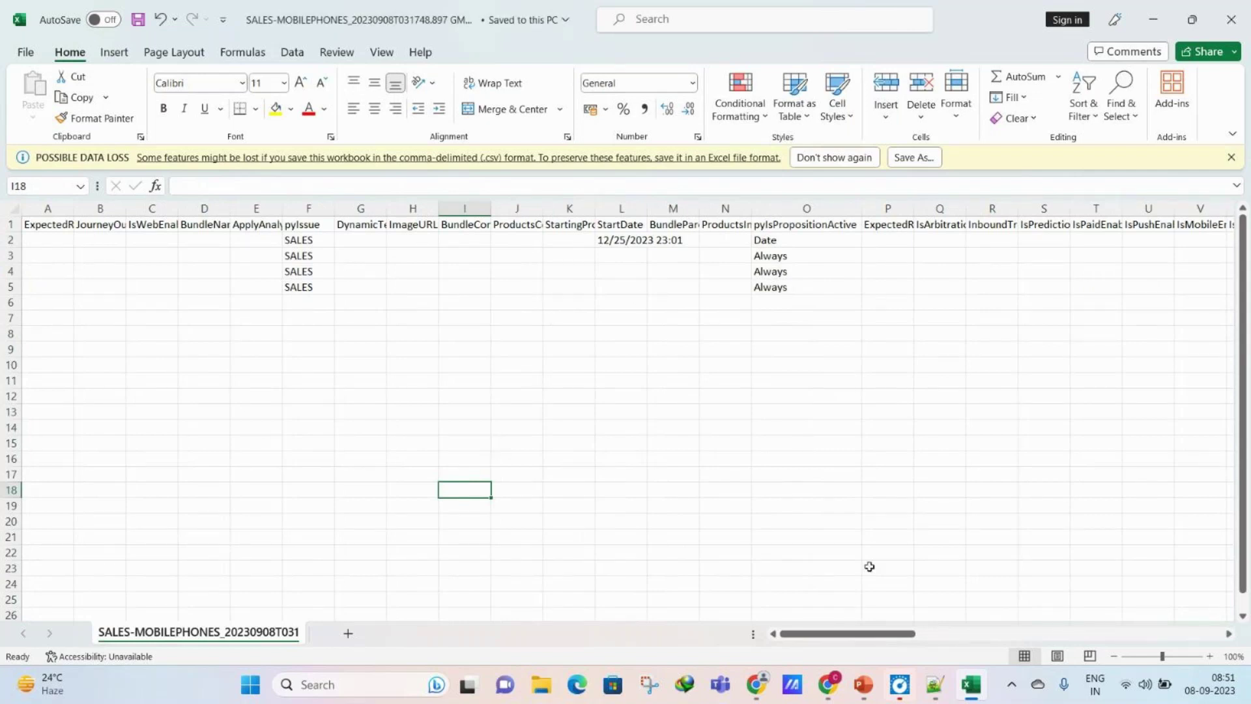
left_click_drag(873, 633, 1188, 619)
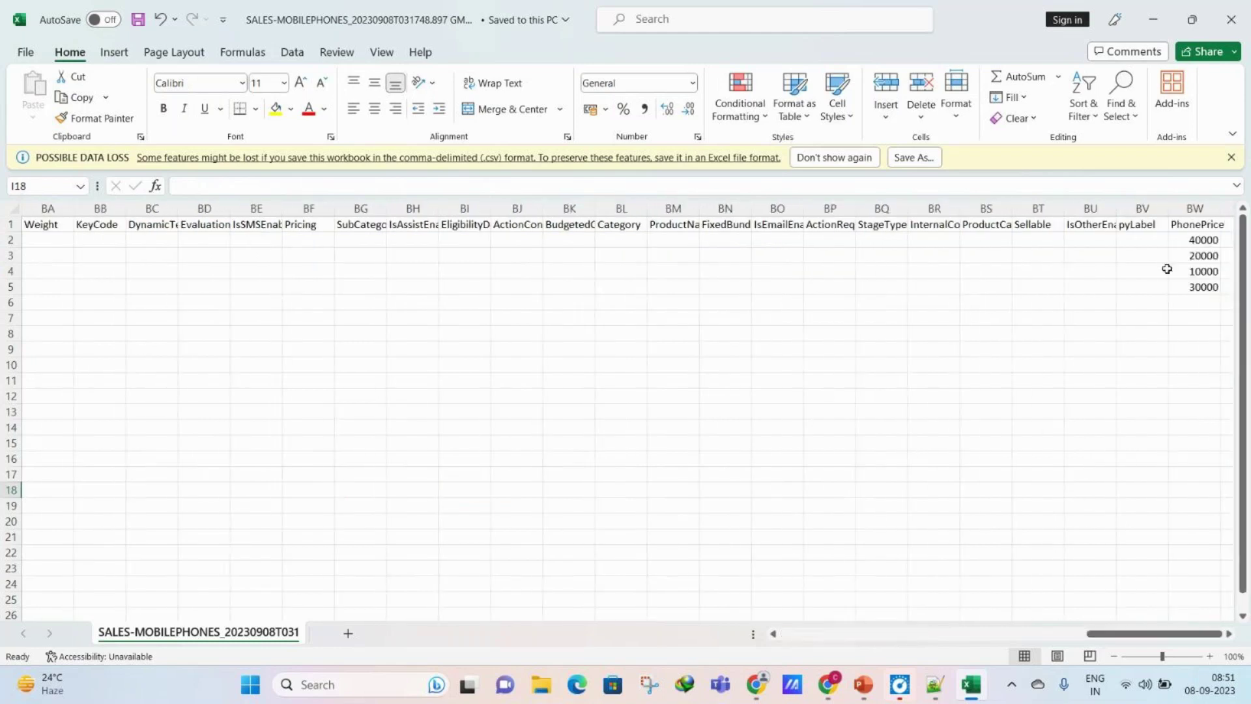
left_click_drag(1135, 635, 1134, 635)
left_click_drag(1184, 640, 747, 632)
left_click(782, 505)
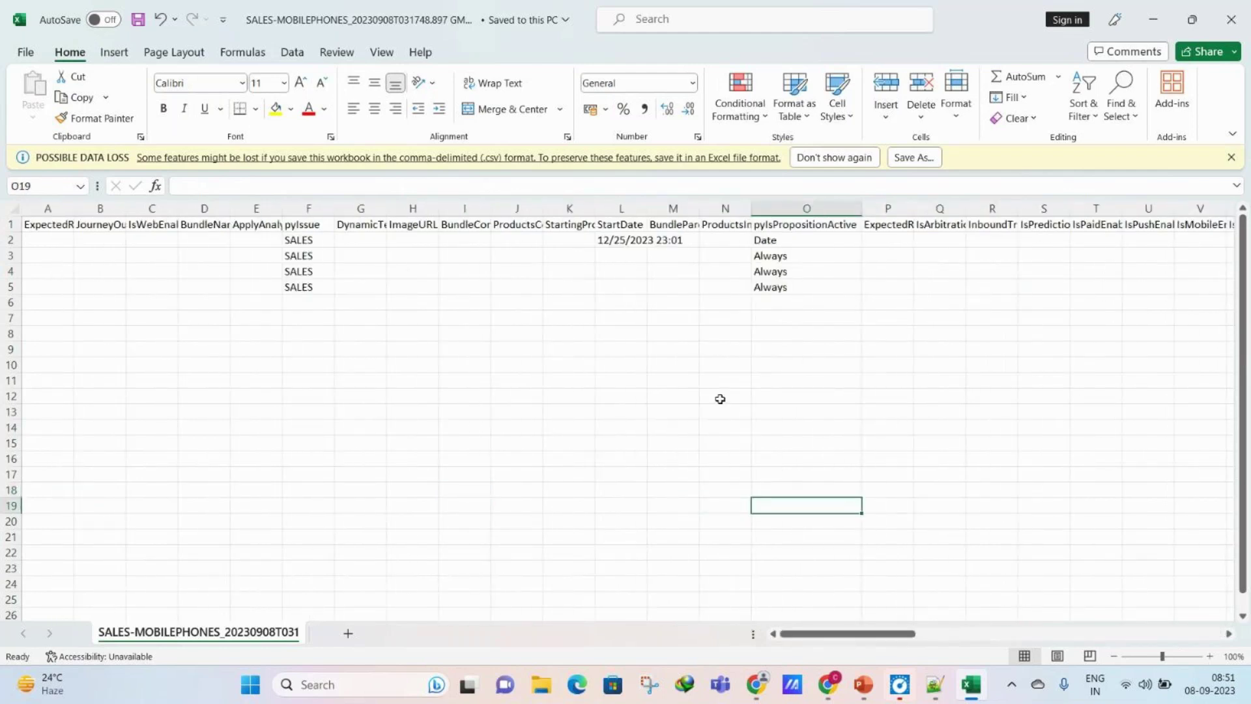
left_click(1231, 12)
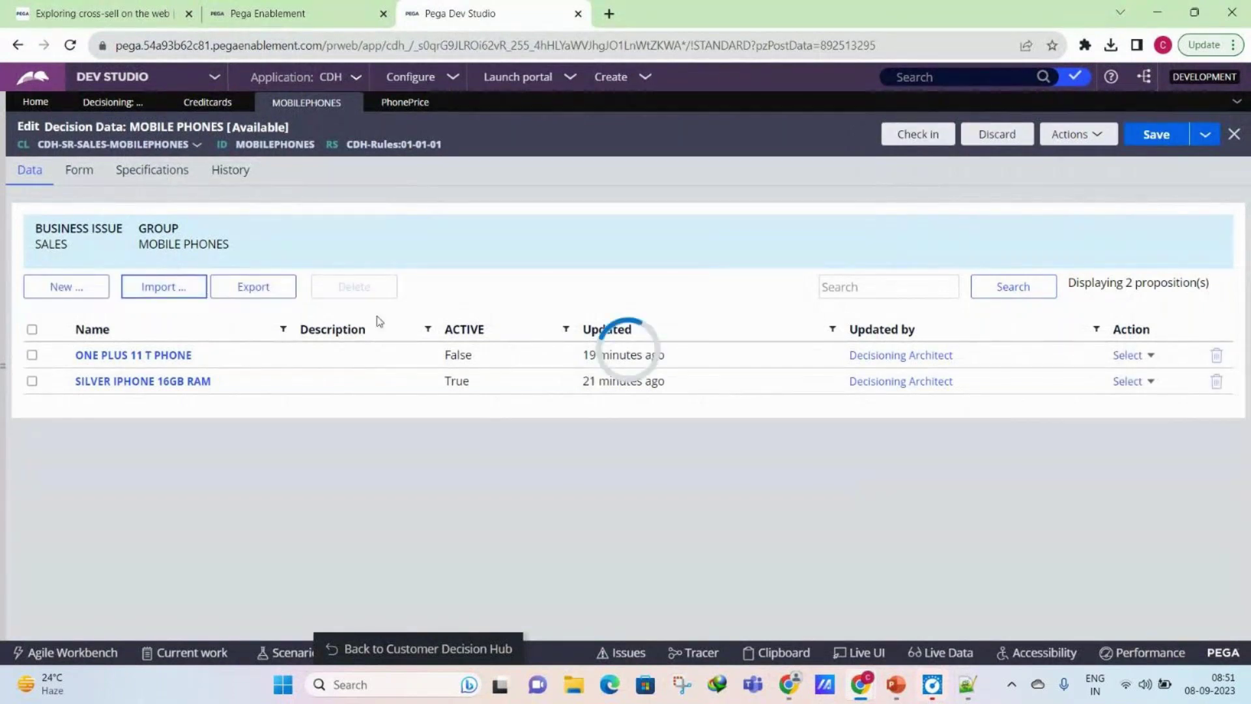
Step: In Pega Dev Studio, load the edited SALES-MOBILEPHONES_20230908T031748 897 GMT.csv as import data for the MOBILE PHONES group
left_click(164, 287)
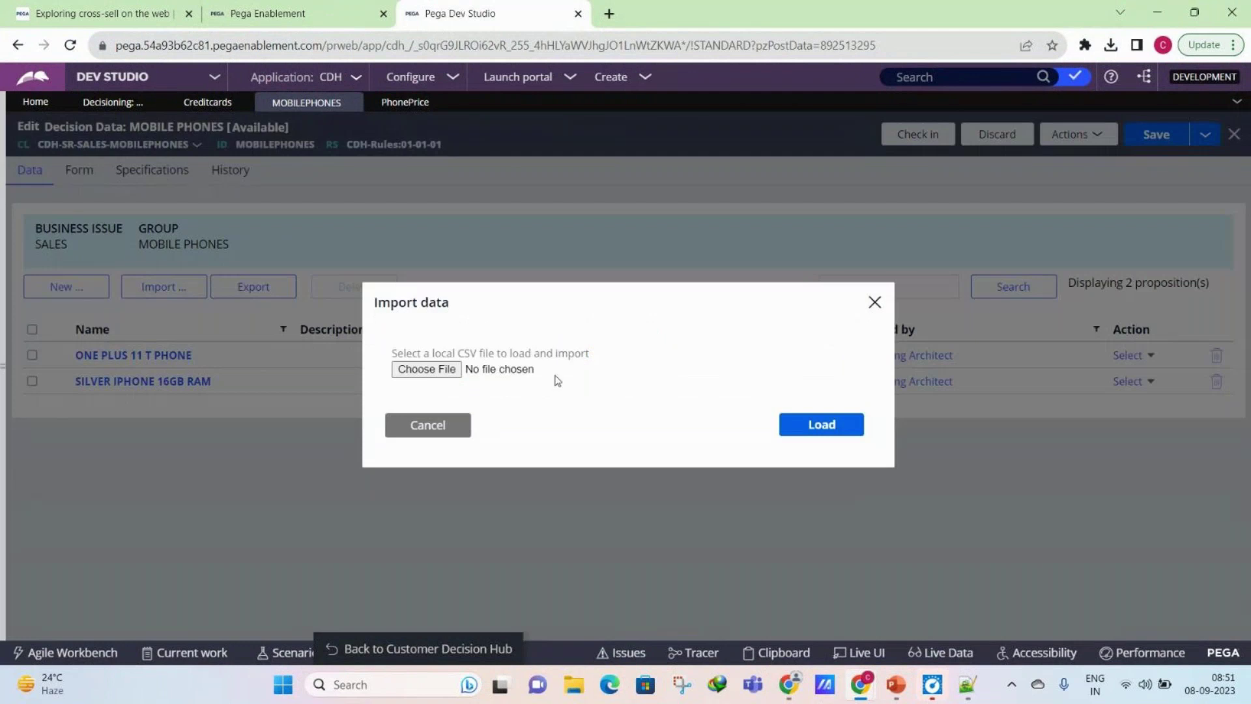
mouse_move(860, 684)
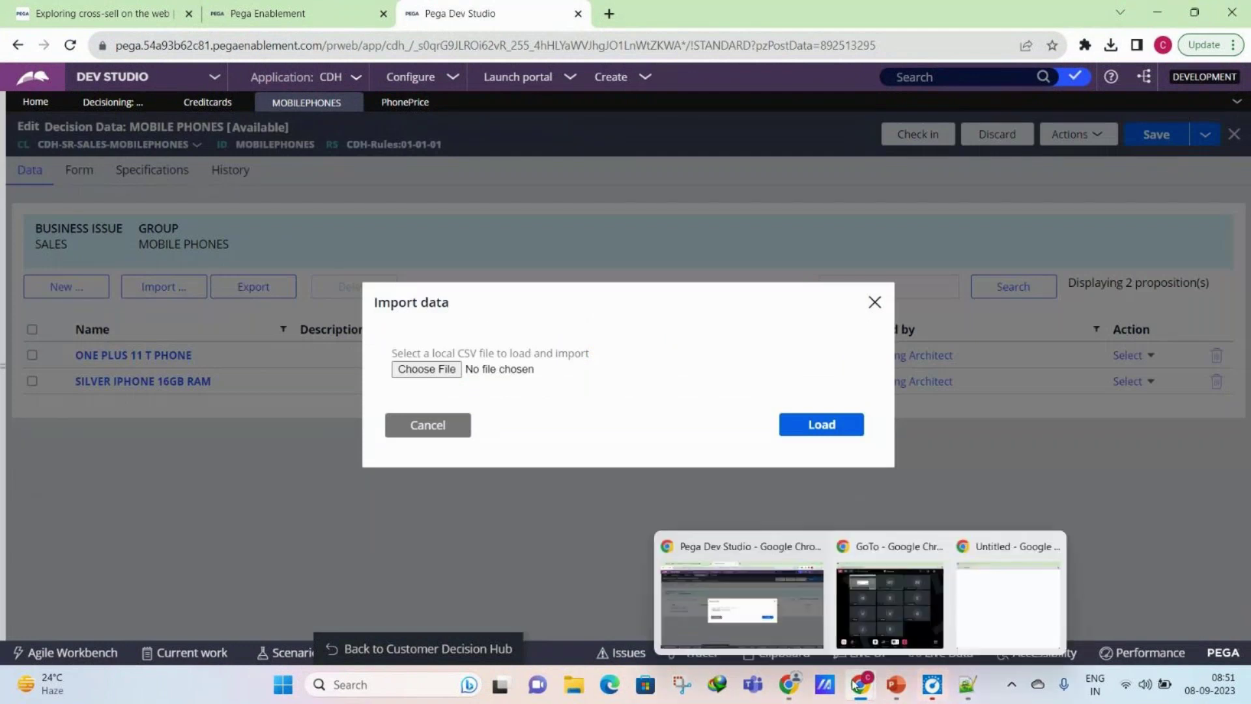
left_click(907, 618)
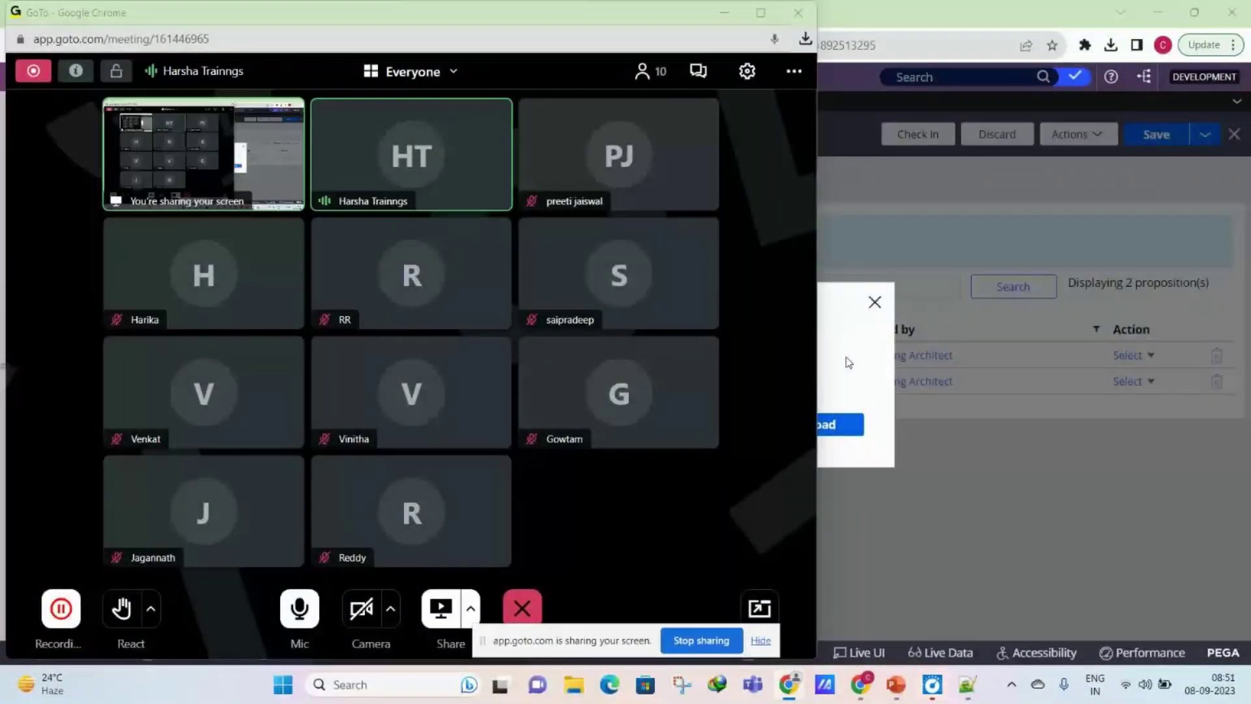
left_click(849, 363)
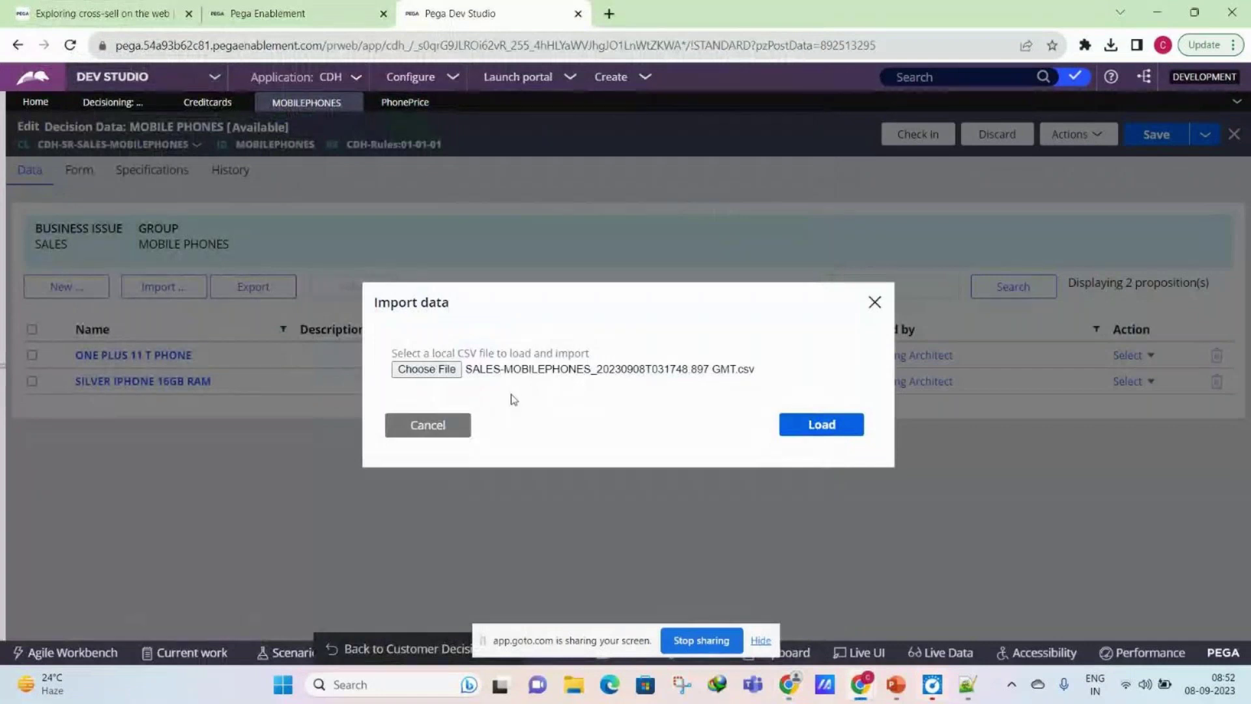
left_click(815, 428)
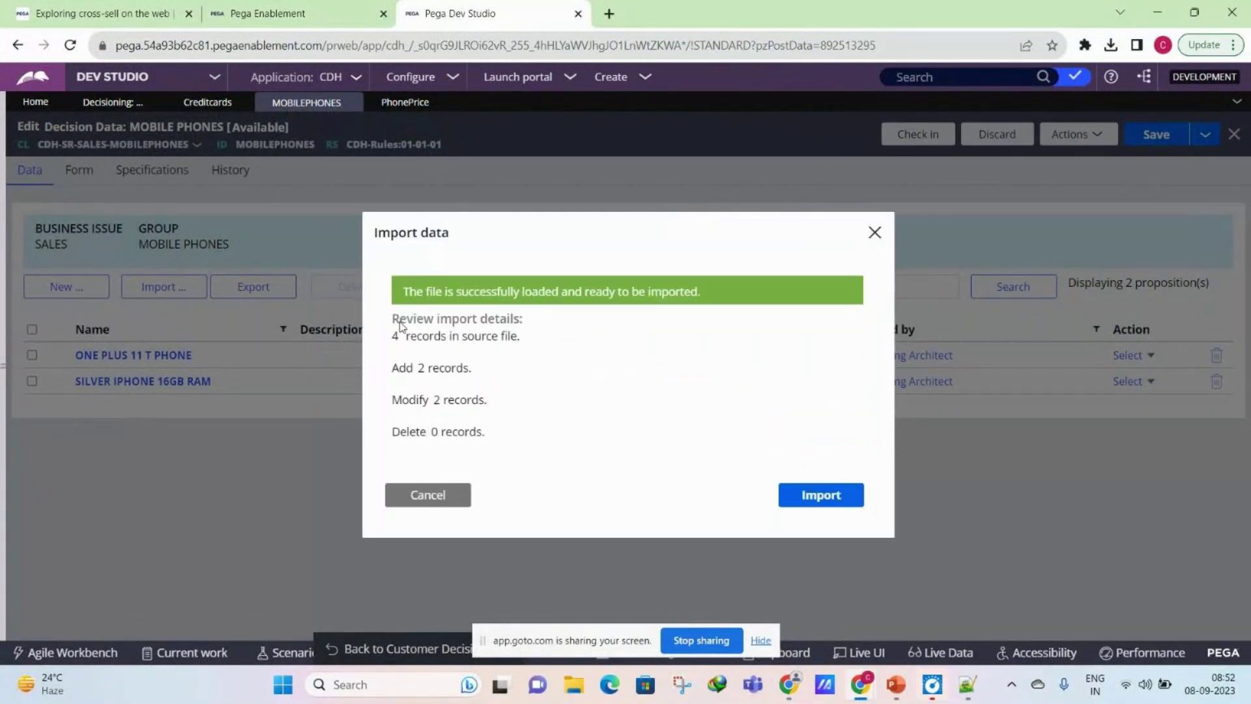
Step: Review the import details and import the loaded records into MOBILE PHONES
left_click_drag(392, 336, 502, 336)
left_click(470, 360)
left_click(799, 498)
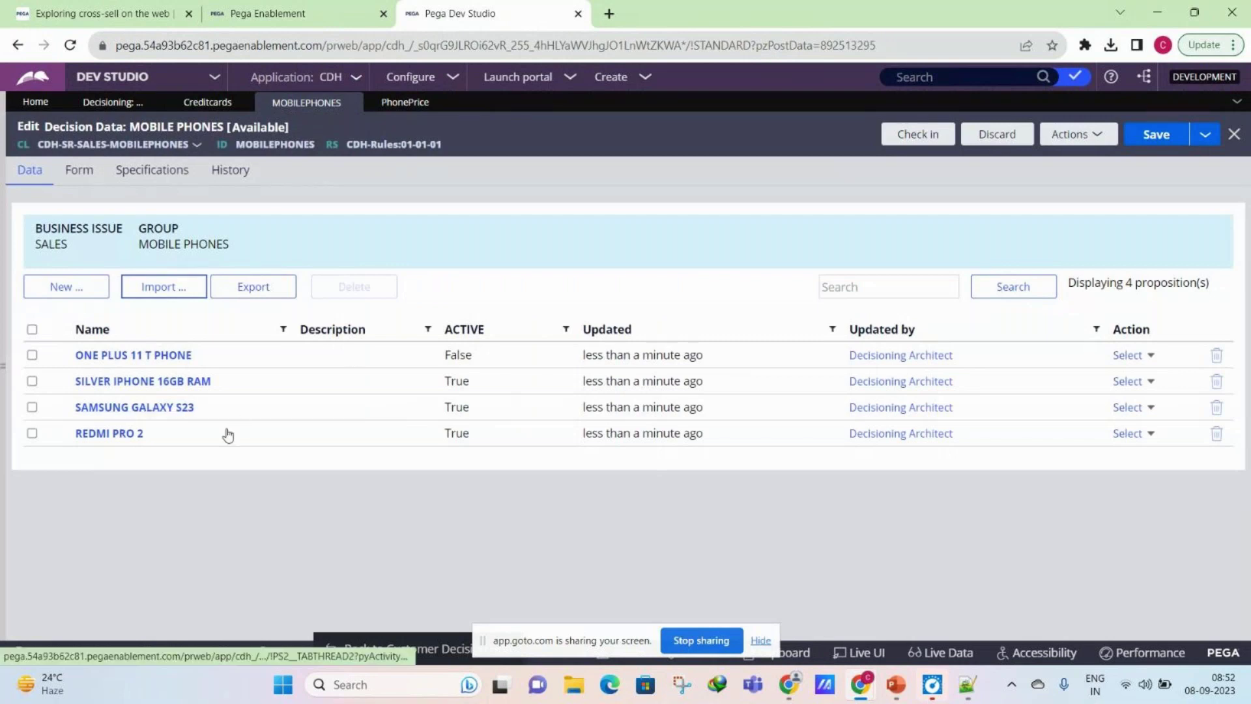
Step: Open the SAMSUNG GALAXY S23 proposition, check its active setting and PhonePrice, and return to the MOBILE PHONES list
left_click(127, 408)
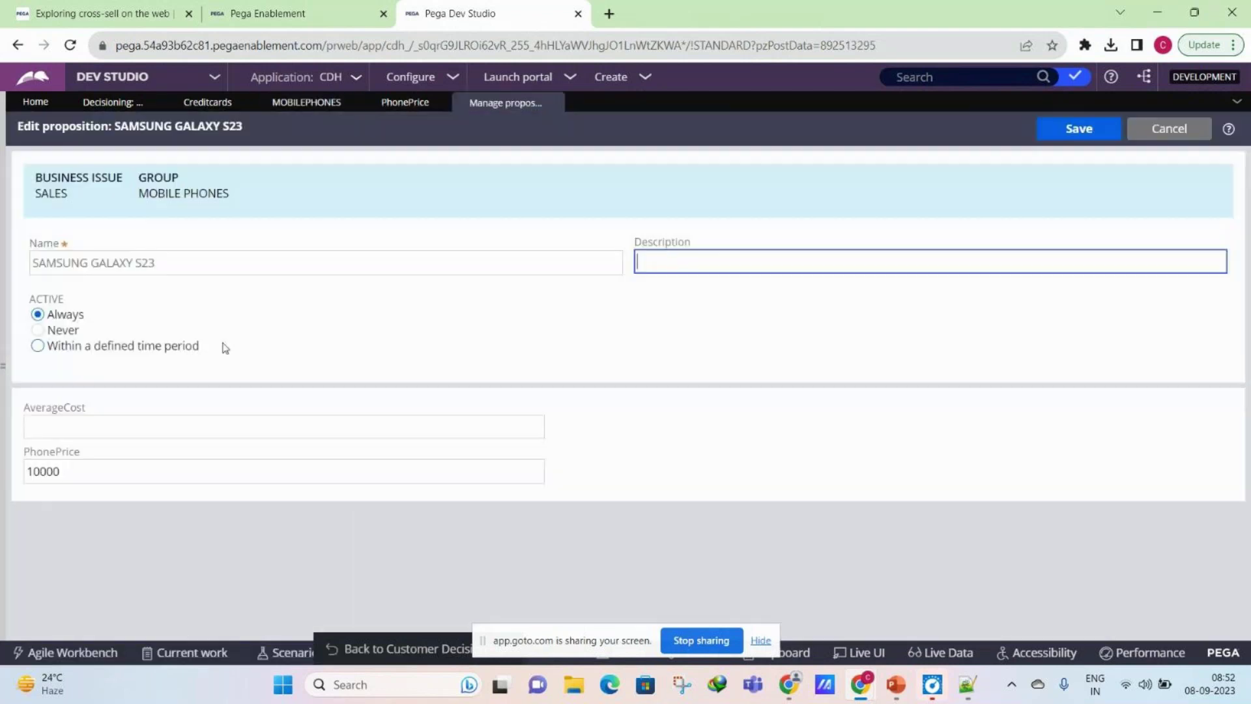
double_click(64, 474)
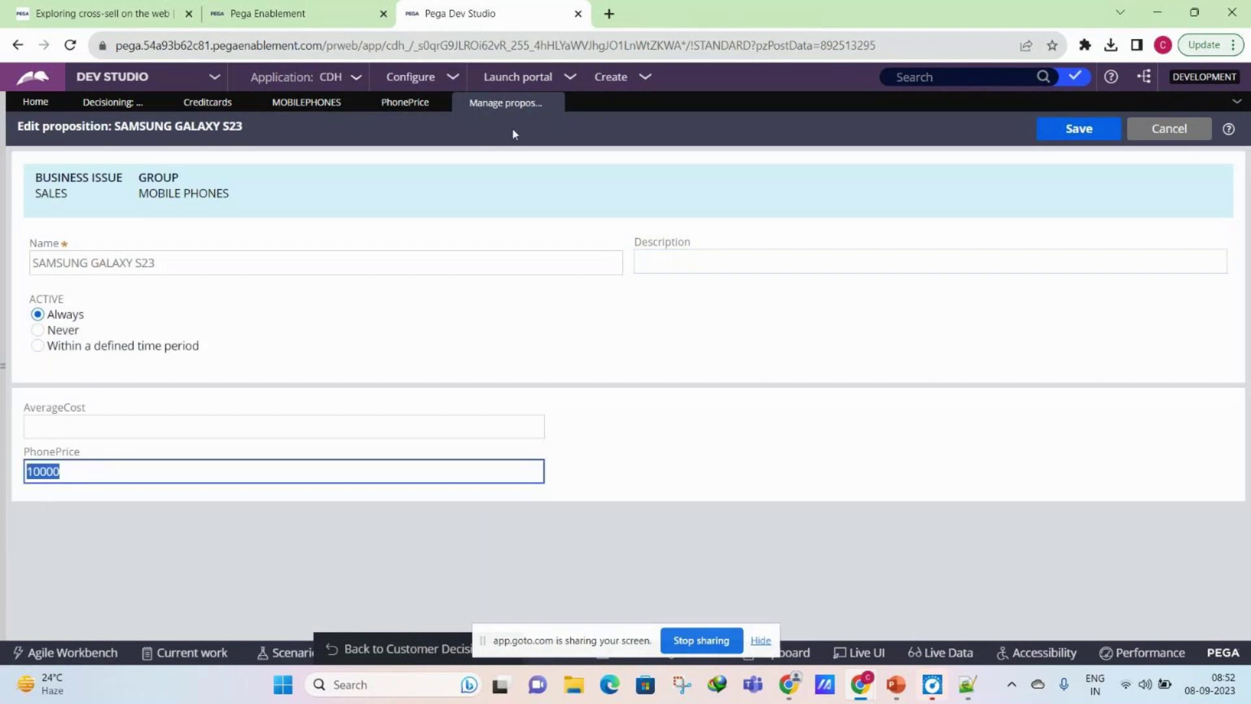
left_click(551, 103)
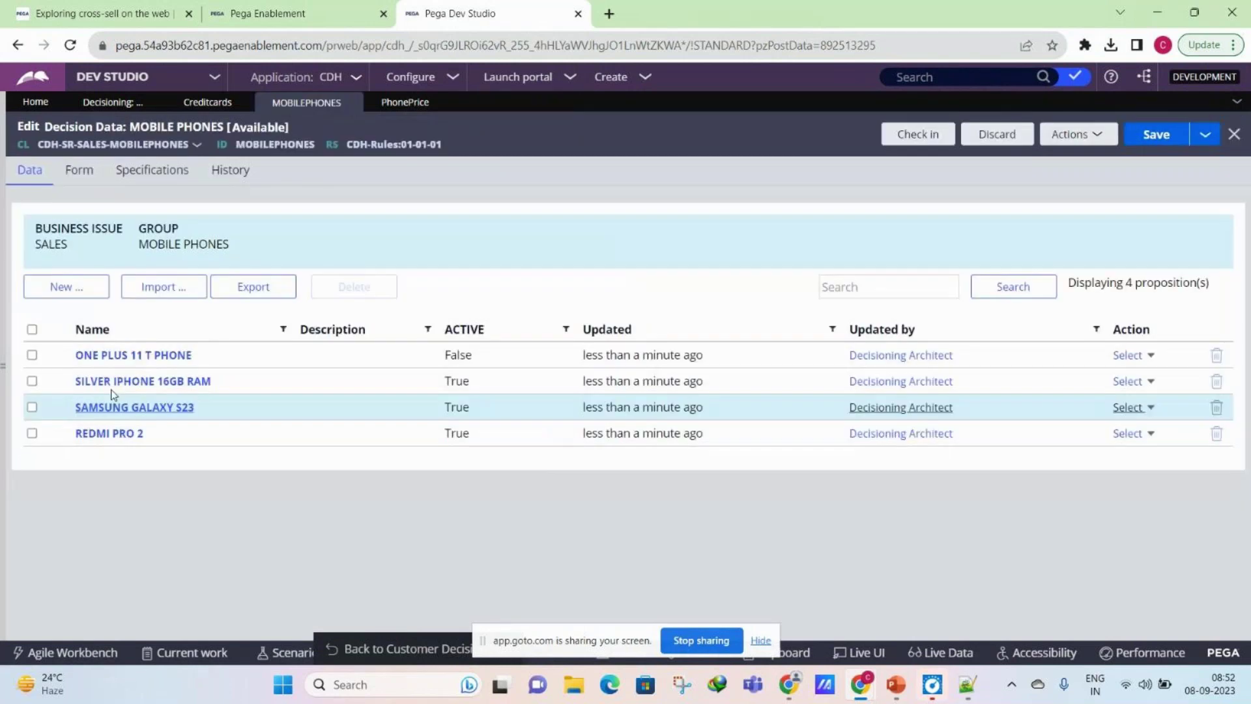
Step: Open the REDMI PRO 2 and SILVER IPHONE 16GB RAM propositions, check each PhonePrice, and return to the MOBILE PHONES list
left_click(111, 438)
double_click(70, 475)
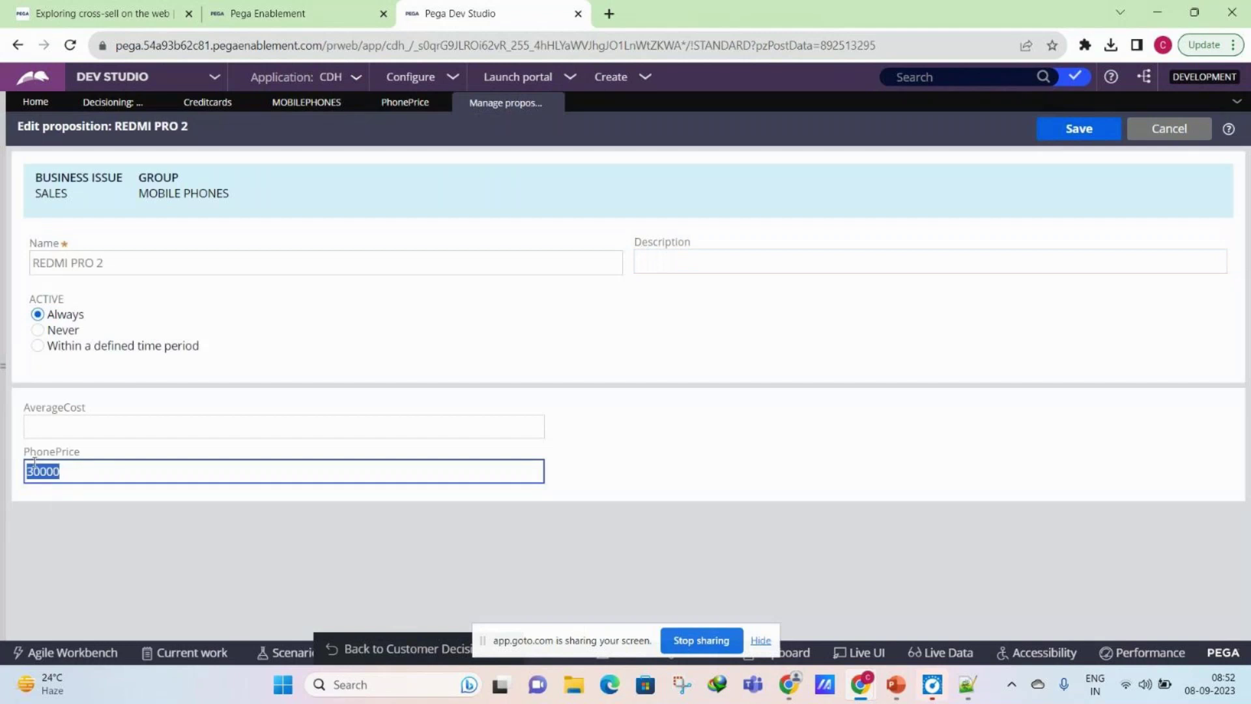
left_click(555, 105)
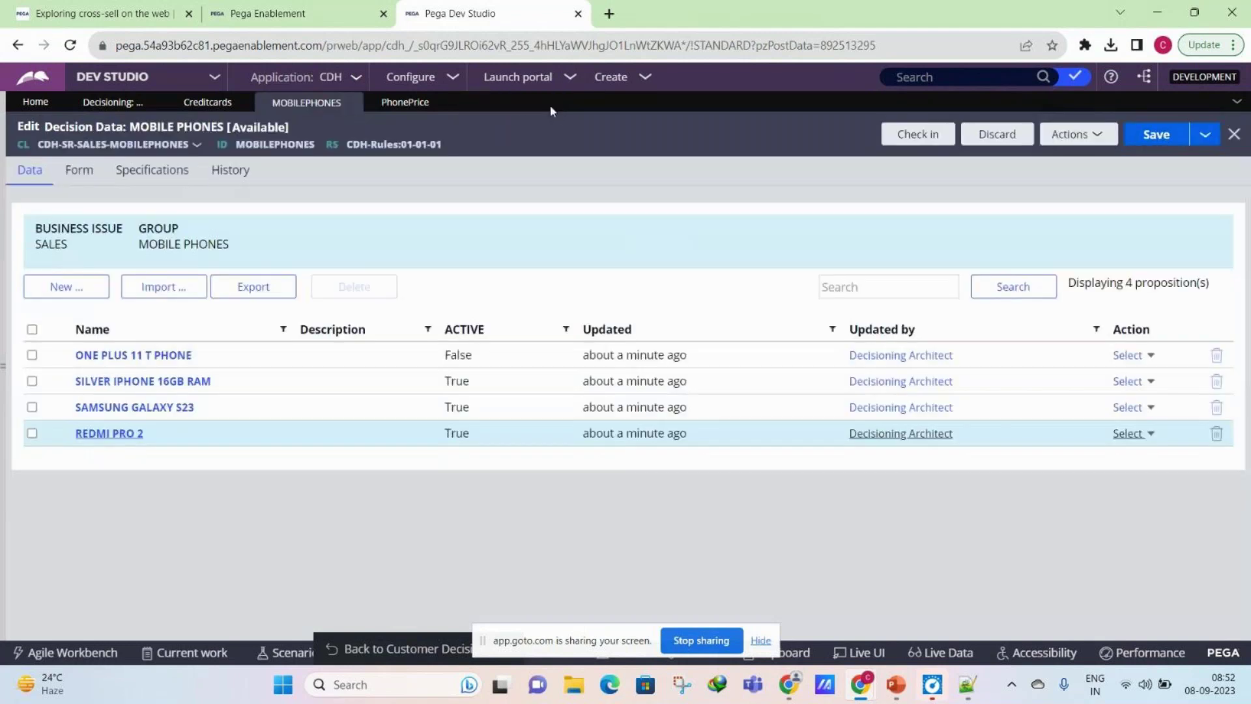
left_click(149, 383)
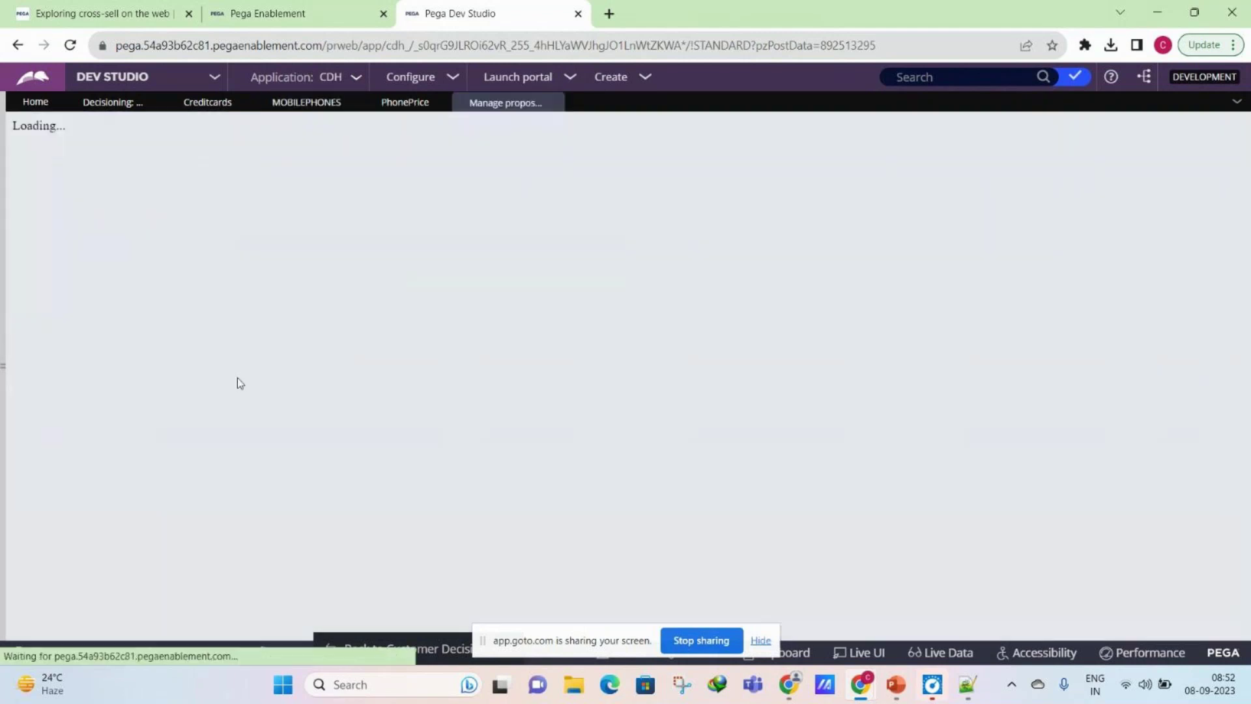
double_click(53, 472)
left_click(554, 104)
Step: Check in the MOBILE PHONES decision data with the comment "sdd"
left_click(916, 135)
type("sd")
left_click(595, 408)
type("sdd")
left_click(827, 515)
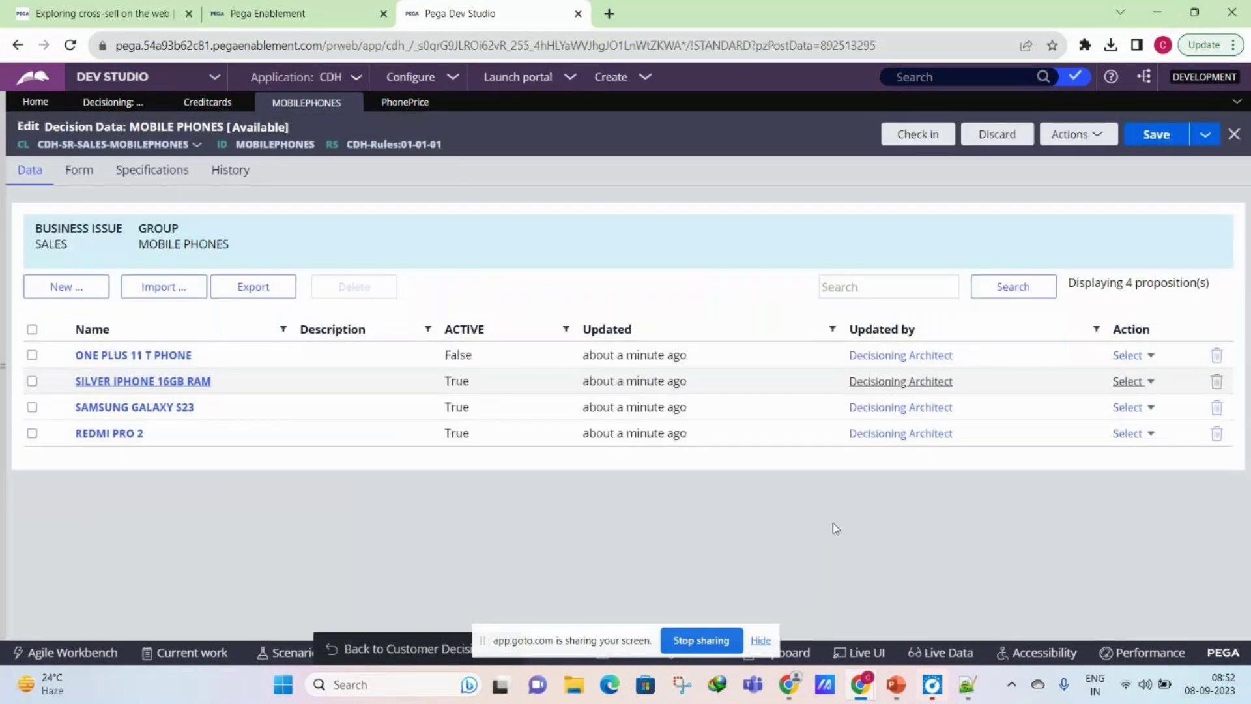
Step: Look at the GoTo meeting window, return to Pega Dev Studio, and hide the screen-sharing notice
mouse_move(860, 681)
left_click(895, 622)
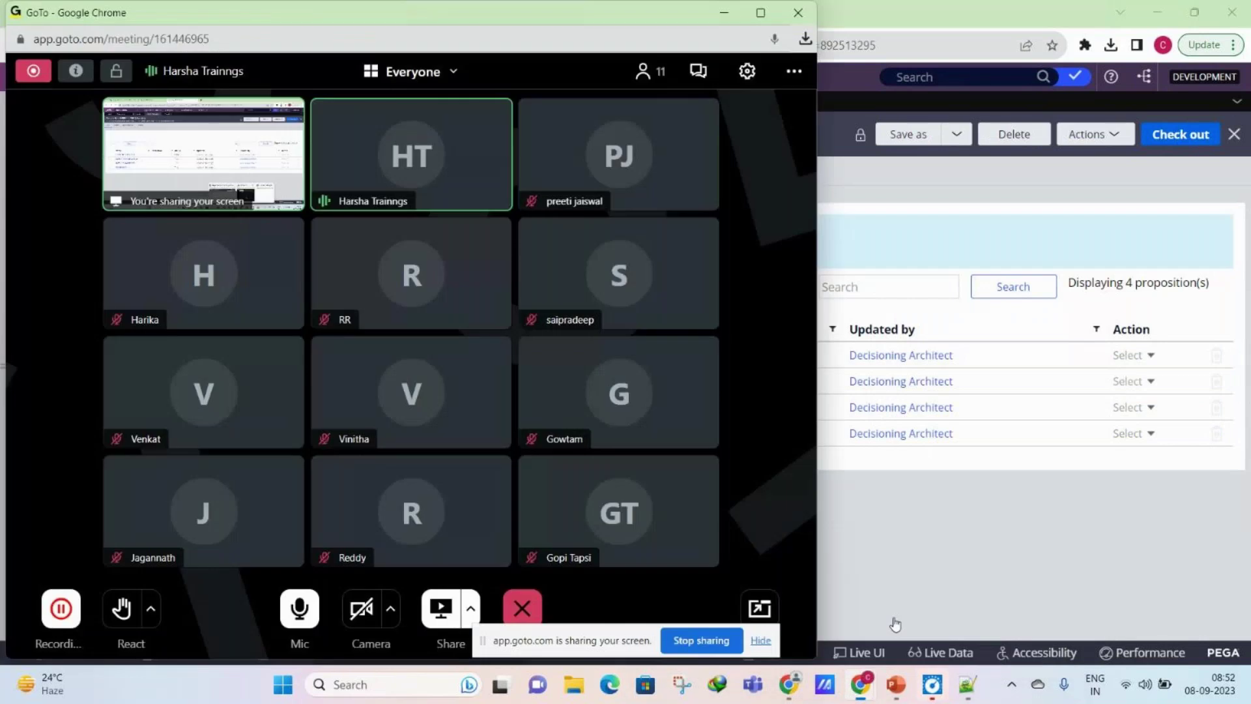
left_click(980, 557)
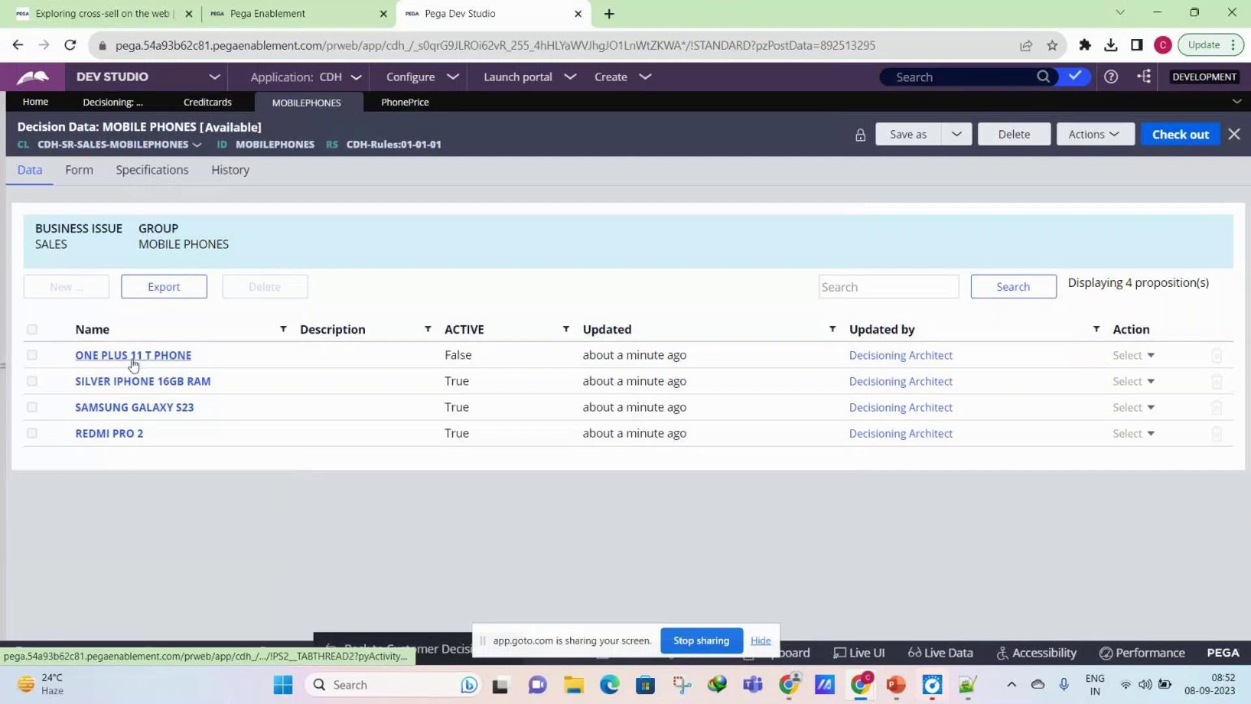
left_click(760, 641)
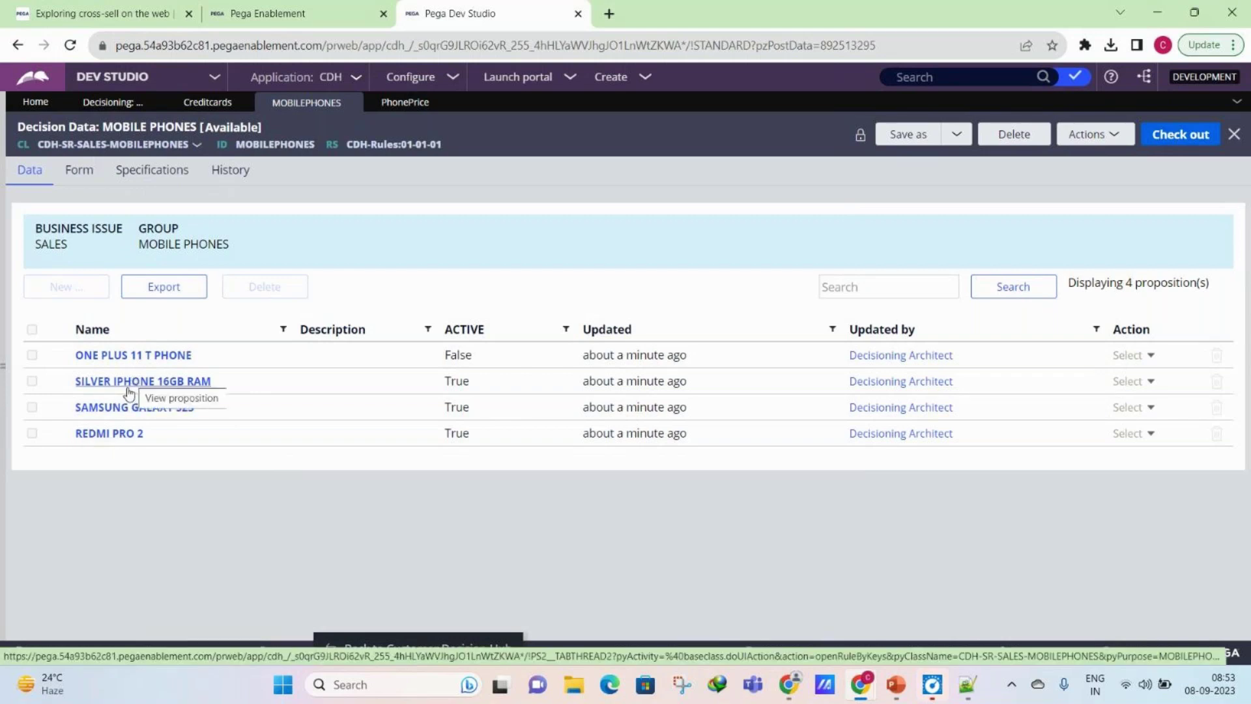
Step: Examine the MOBILE PHONES form fields through the type of PhonePrice, and return to the proposition data
left_click(206, 103)
left_click(111, 102)
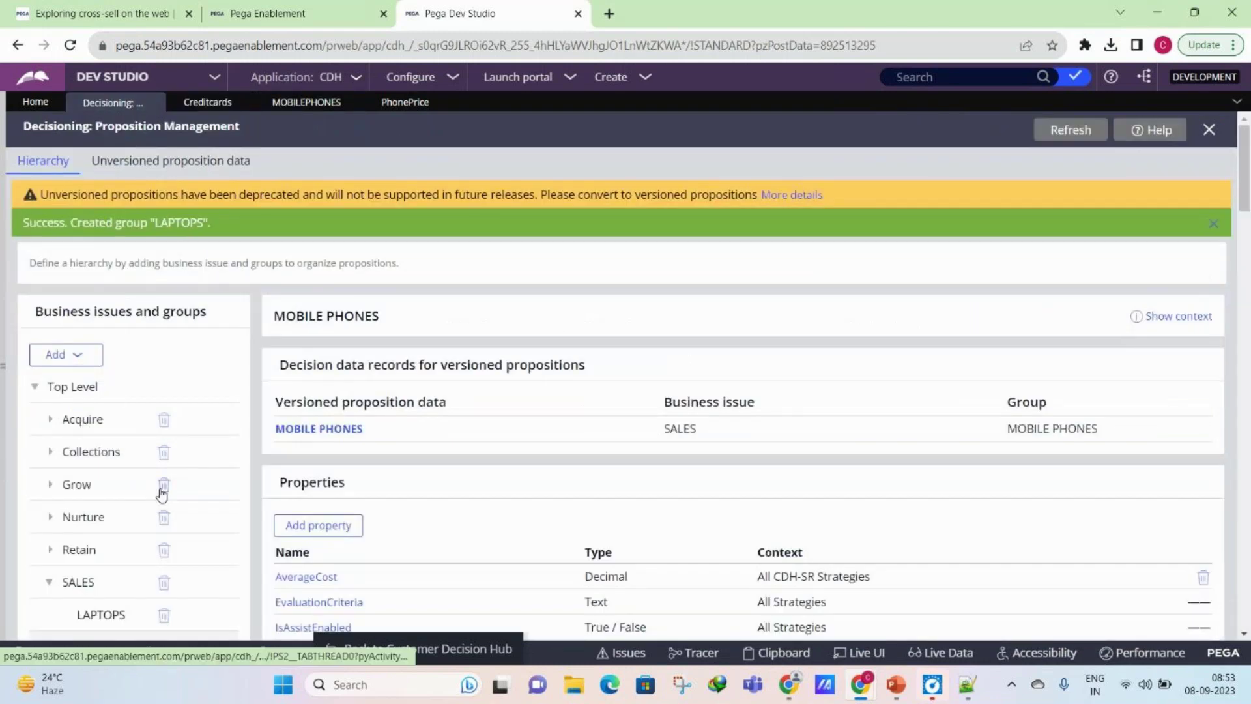
left_click(312, 103)
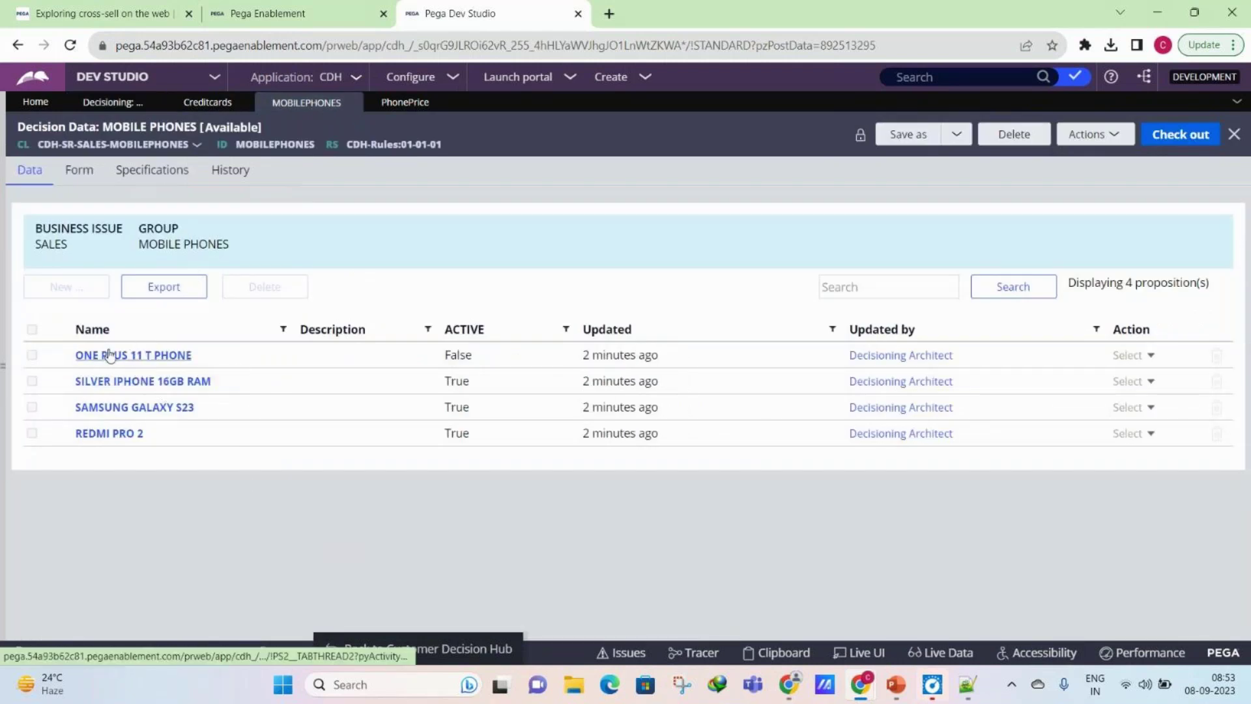
left_click(78, 170)
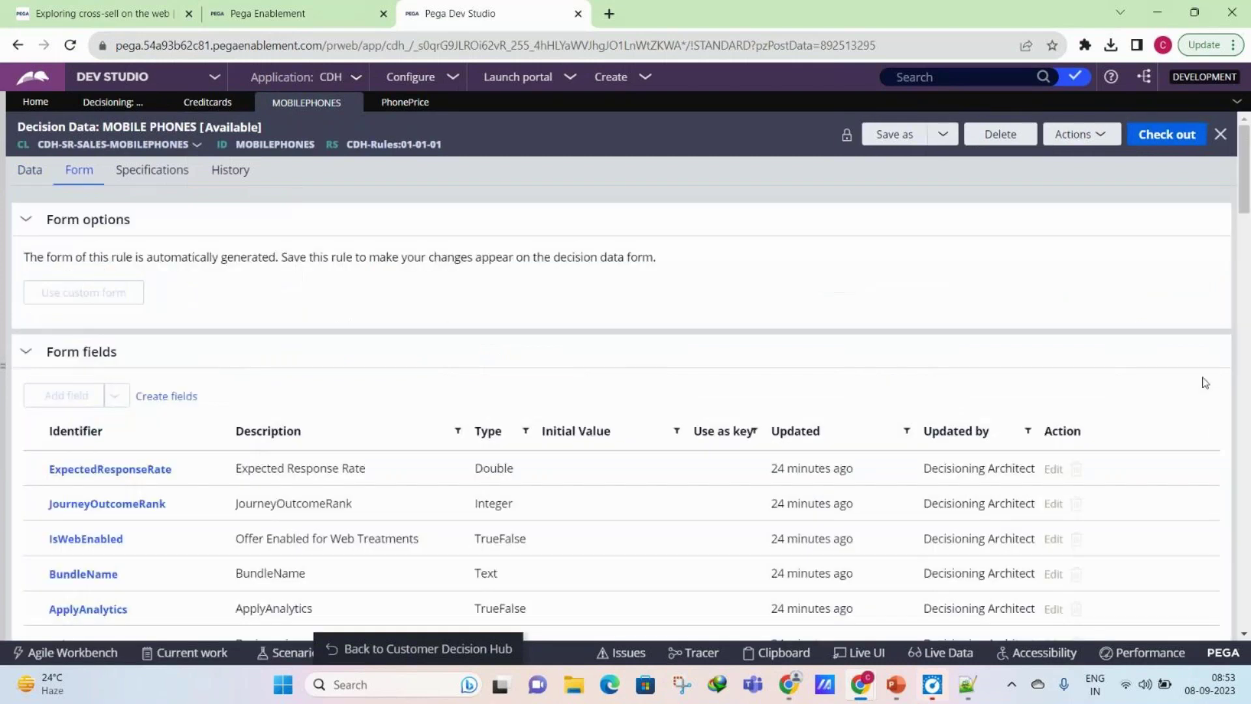
scroll(625, 365, "down", 10)
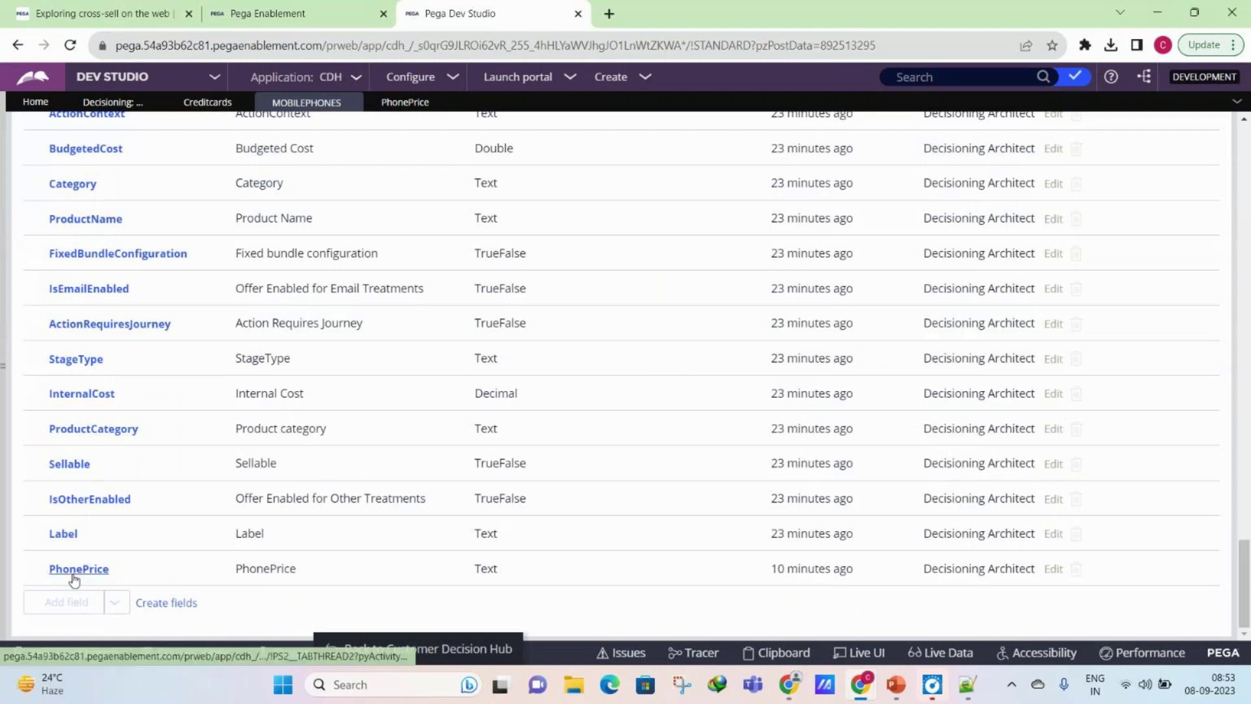
double_click(482, 569)
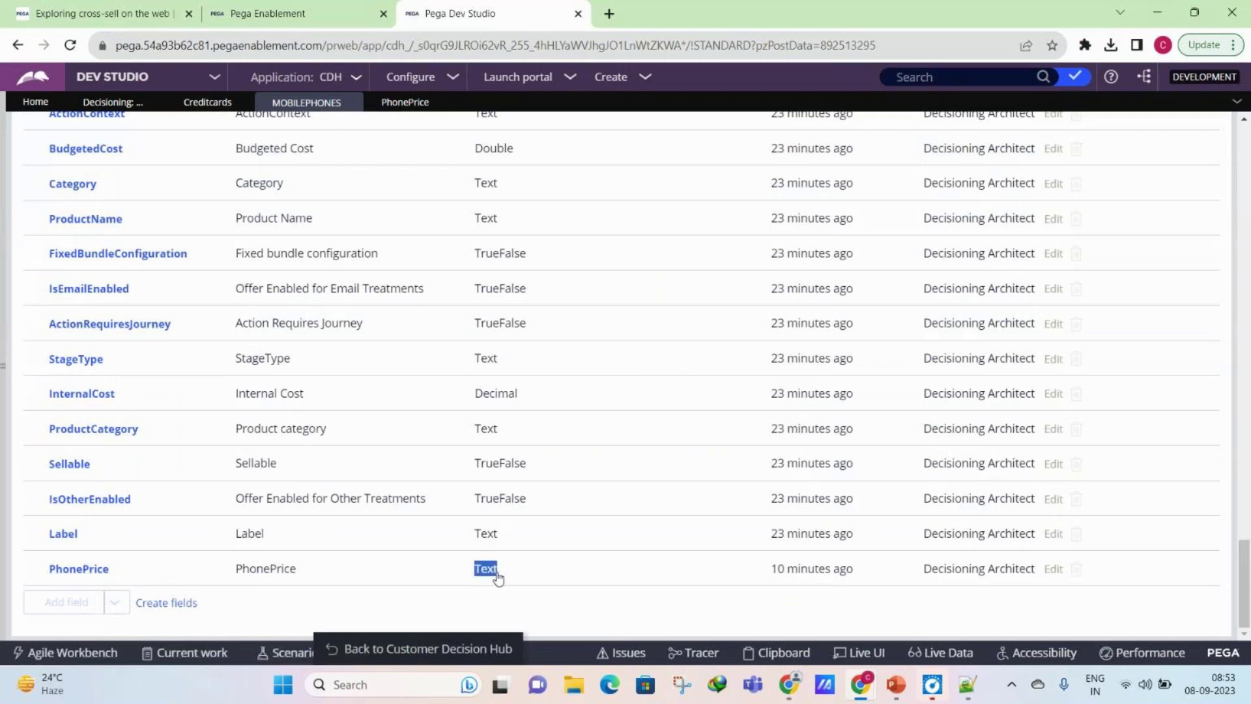
left_click_drag(1246, 550, 1246, 121)
left_click(30, 171)
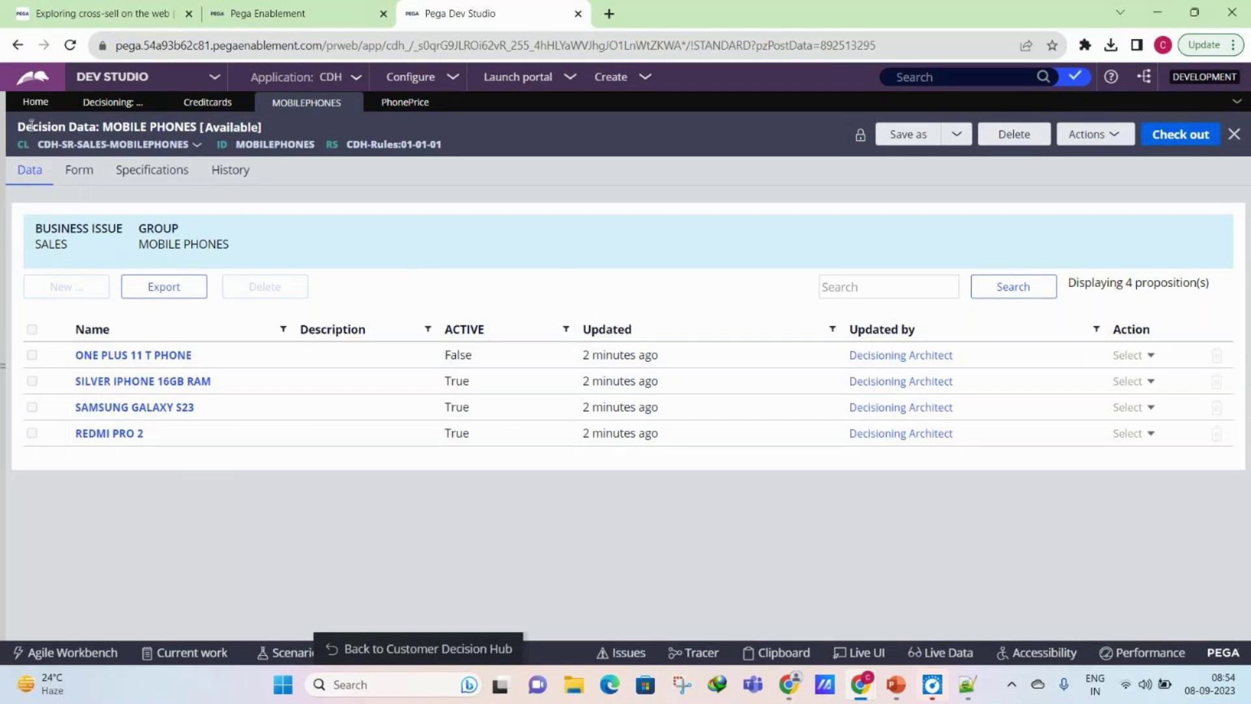
Step: Open the Decisioning Services page from the decisioning infrastructure configuration
left_click(115, 103)
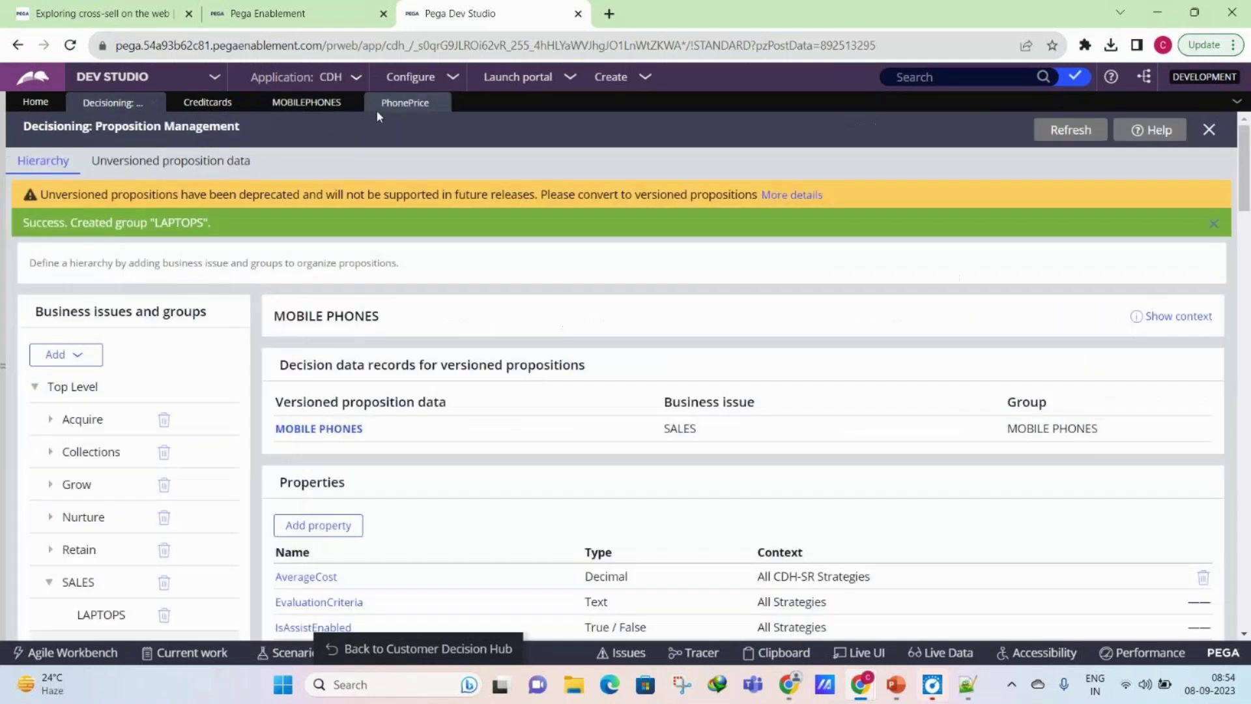
left_click(400, 78)
mouse_move(376, 171)
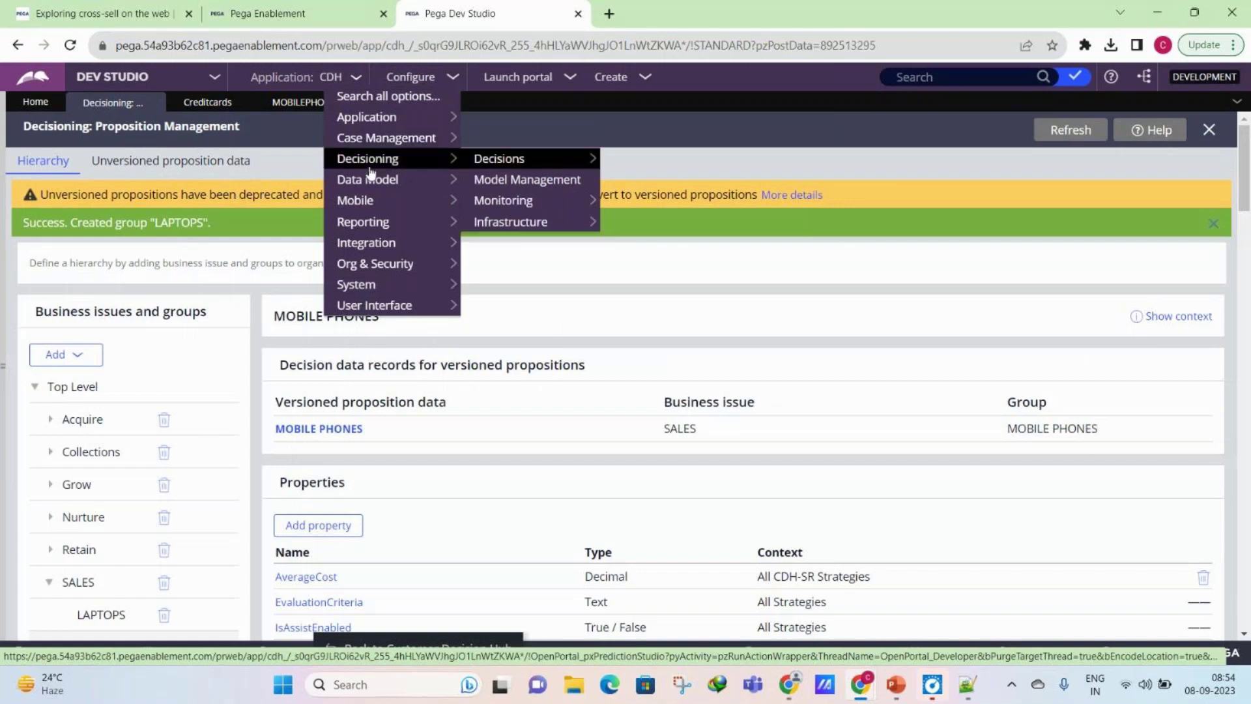
left_click(495, 227)
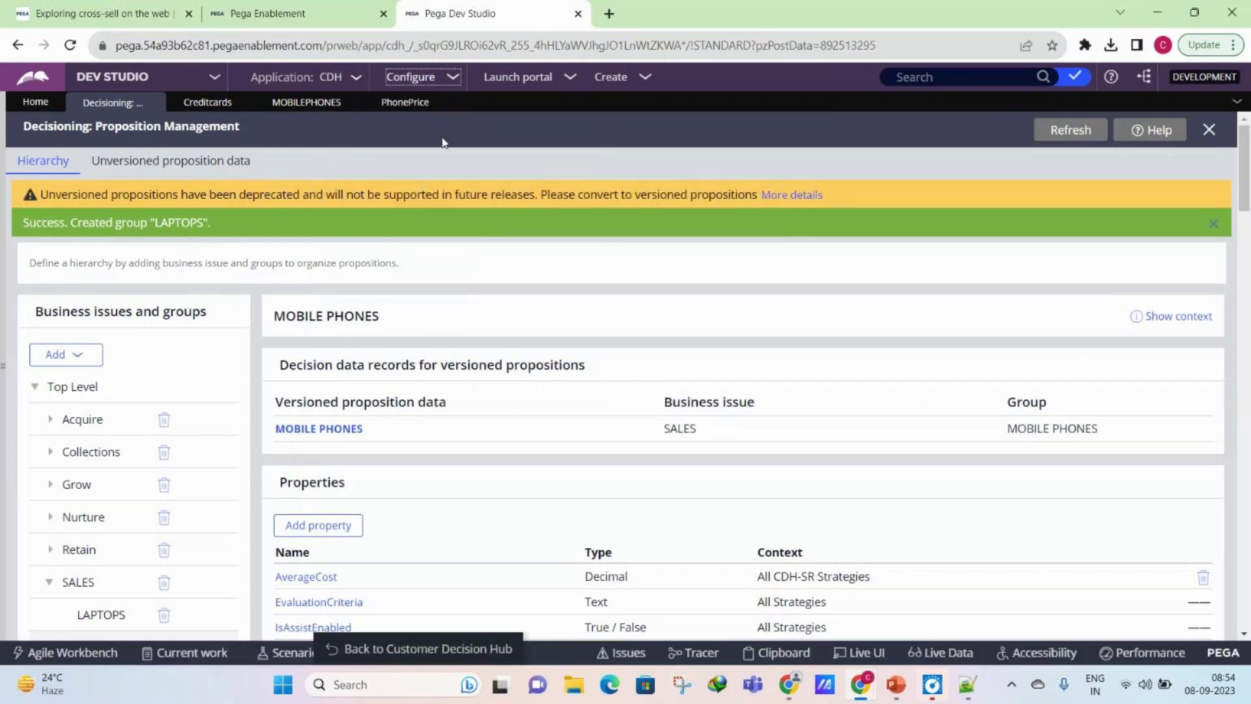
left_click(436, 78)
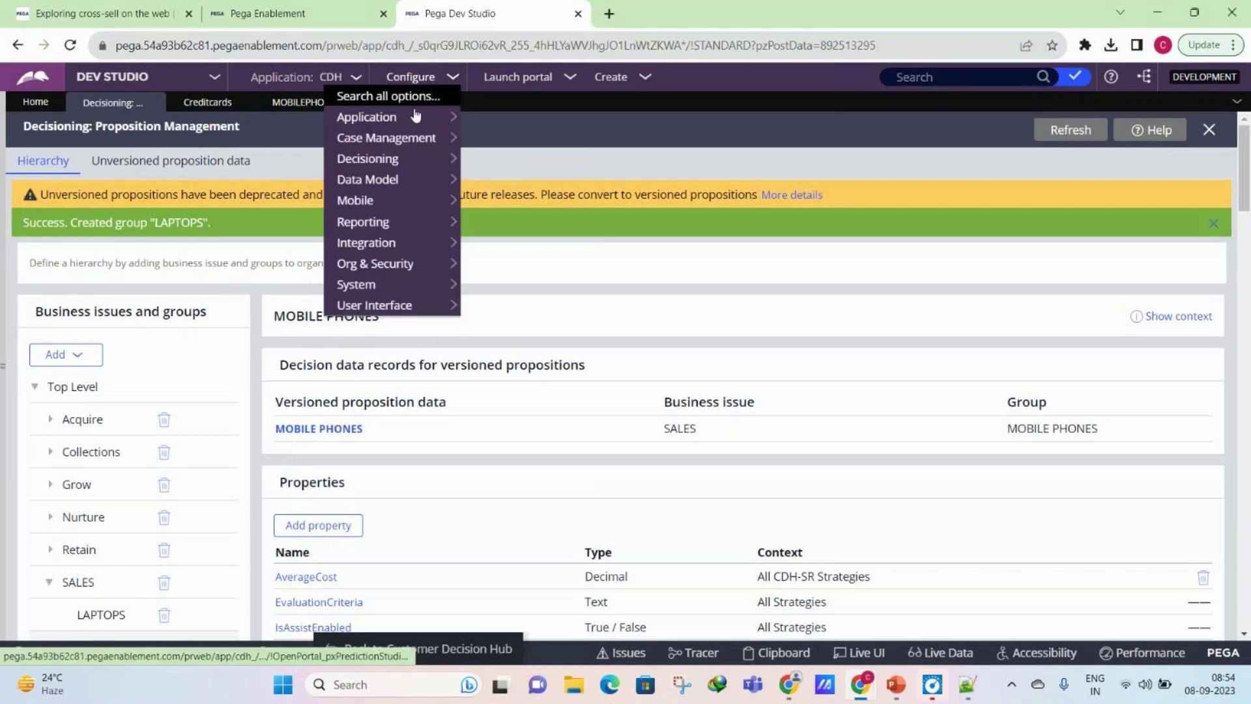
left_click(497, 221)
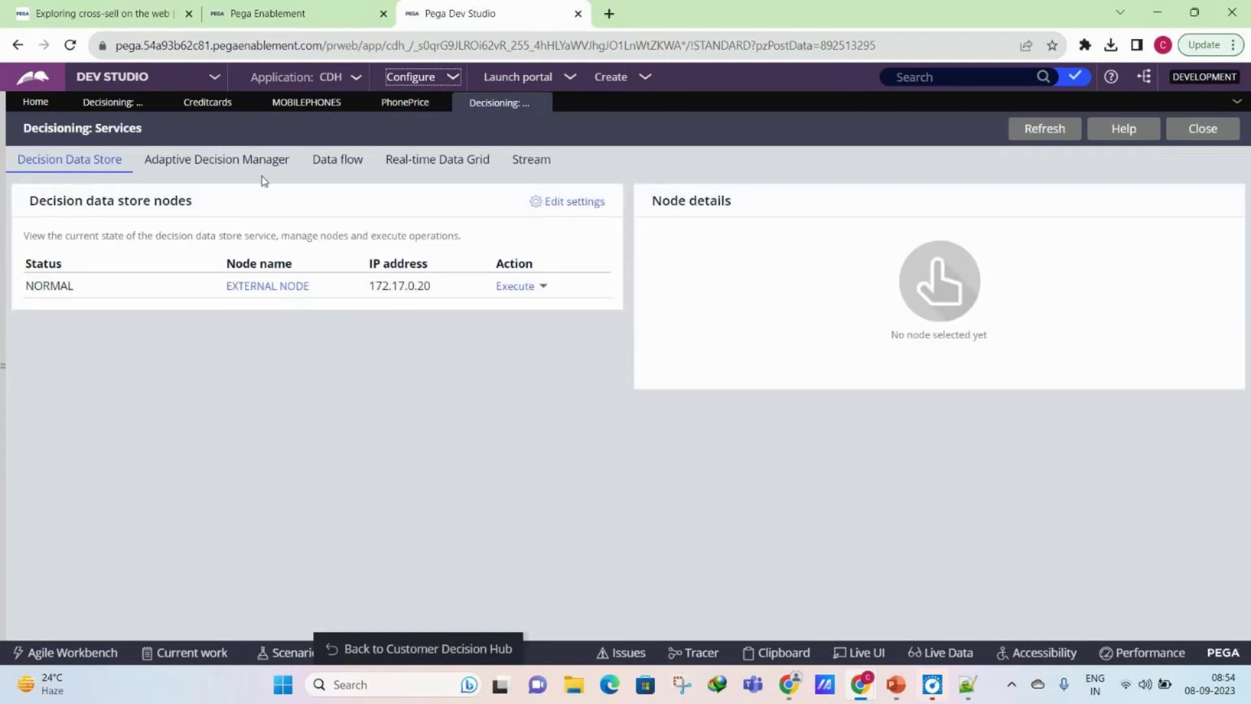
Step: Inspect the external Cassandra host in the decision data store settings and leave without submitting changes
left_click(567, 203)
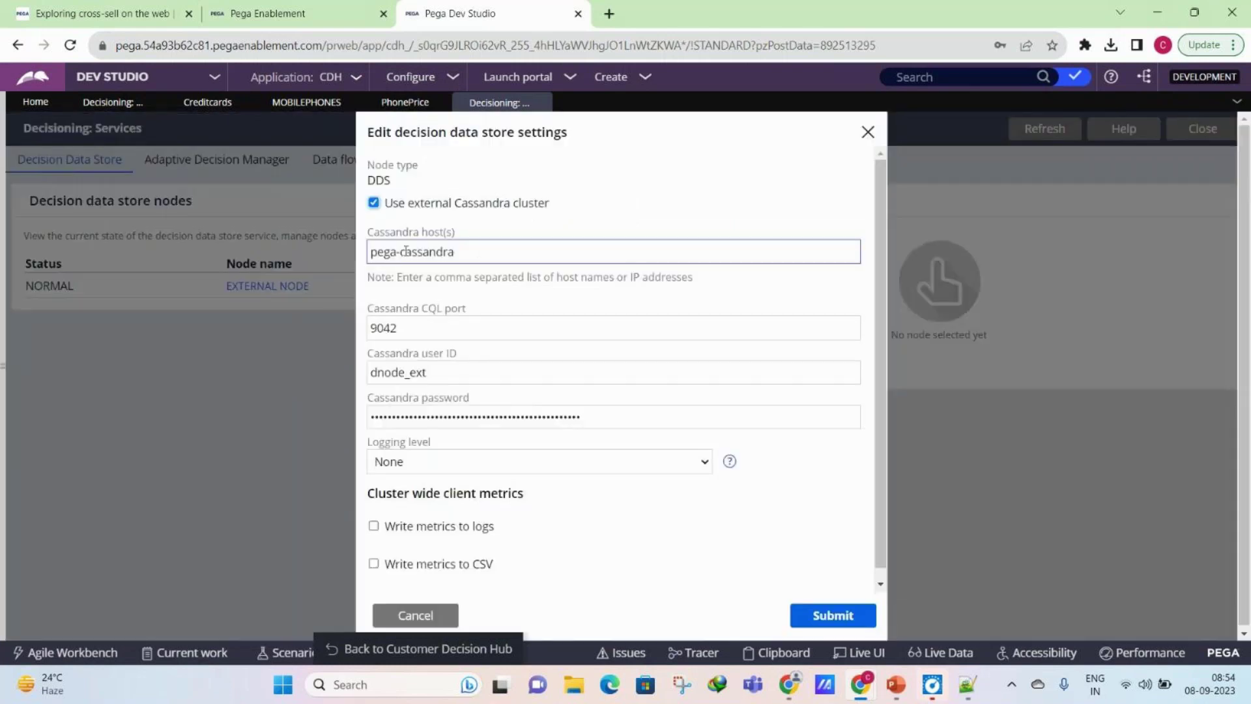
triple_click(405, 251)
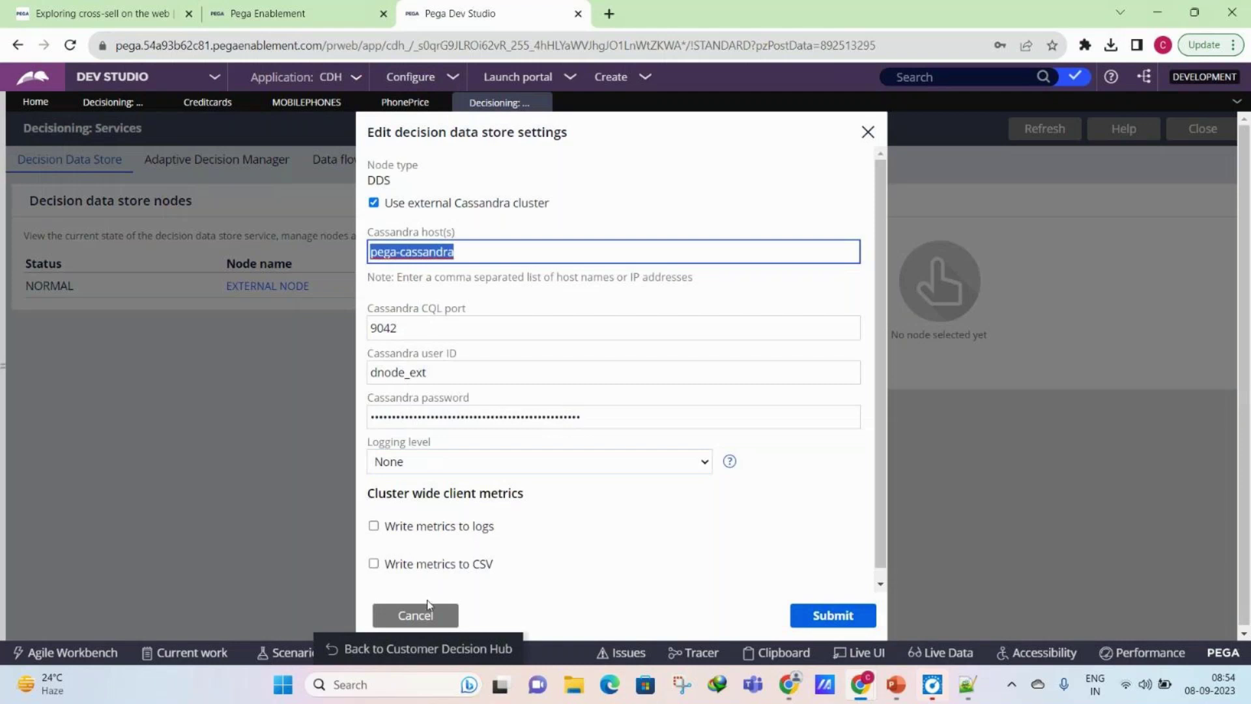
left_click(415, 615)
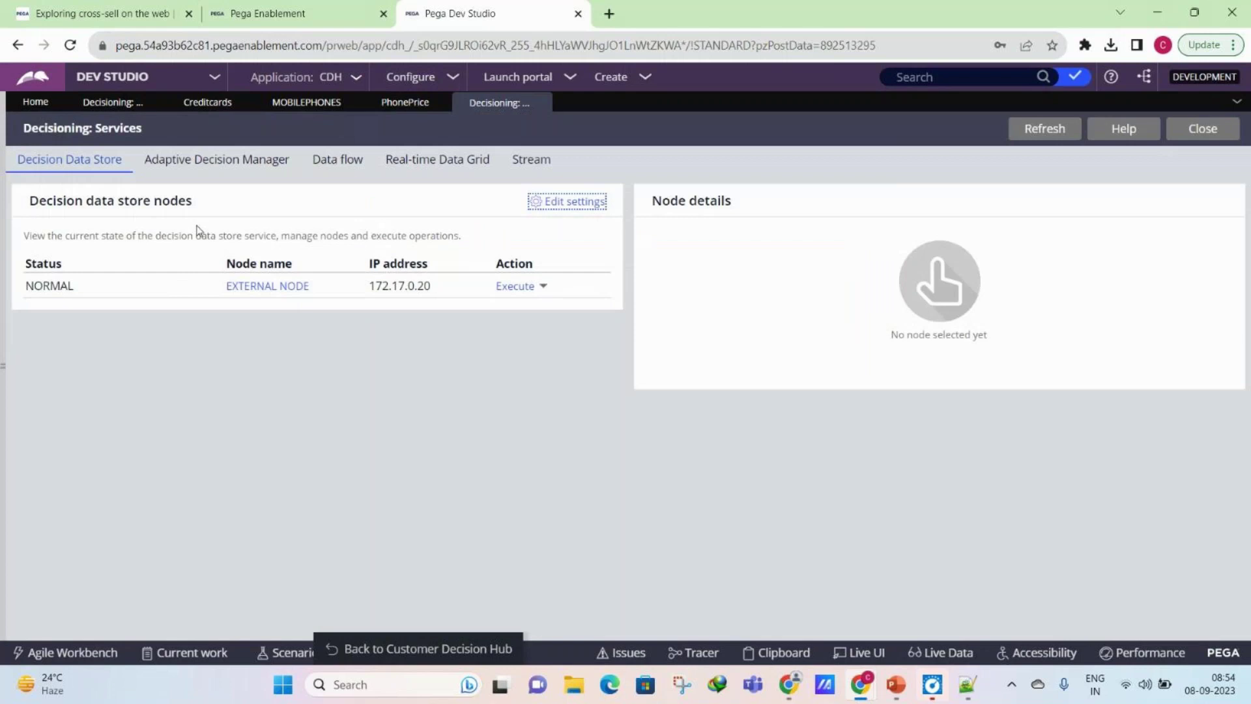
Step: Start a new Data Set record from the Data Model records and set its type to Decision Data Store
left_click(5, 307)
left_click(45, 336)
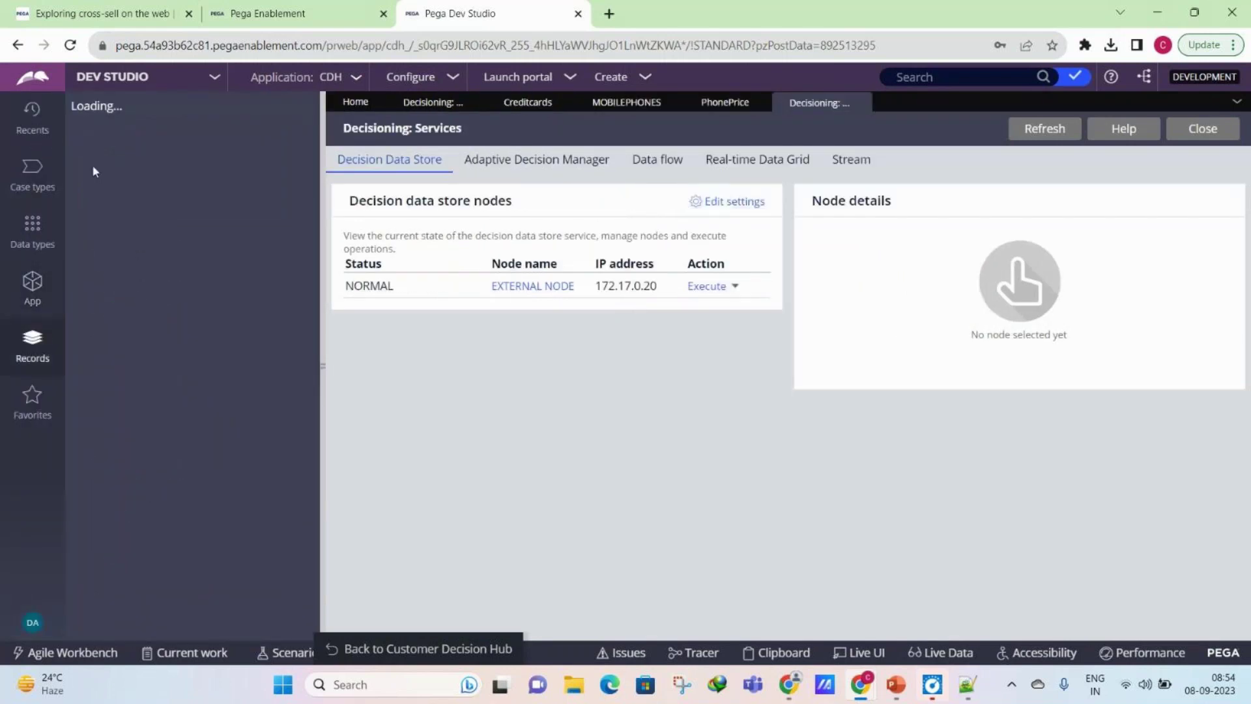
left_click(98, 155)
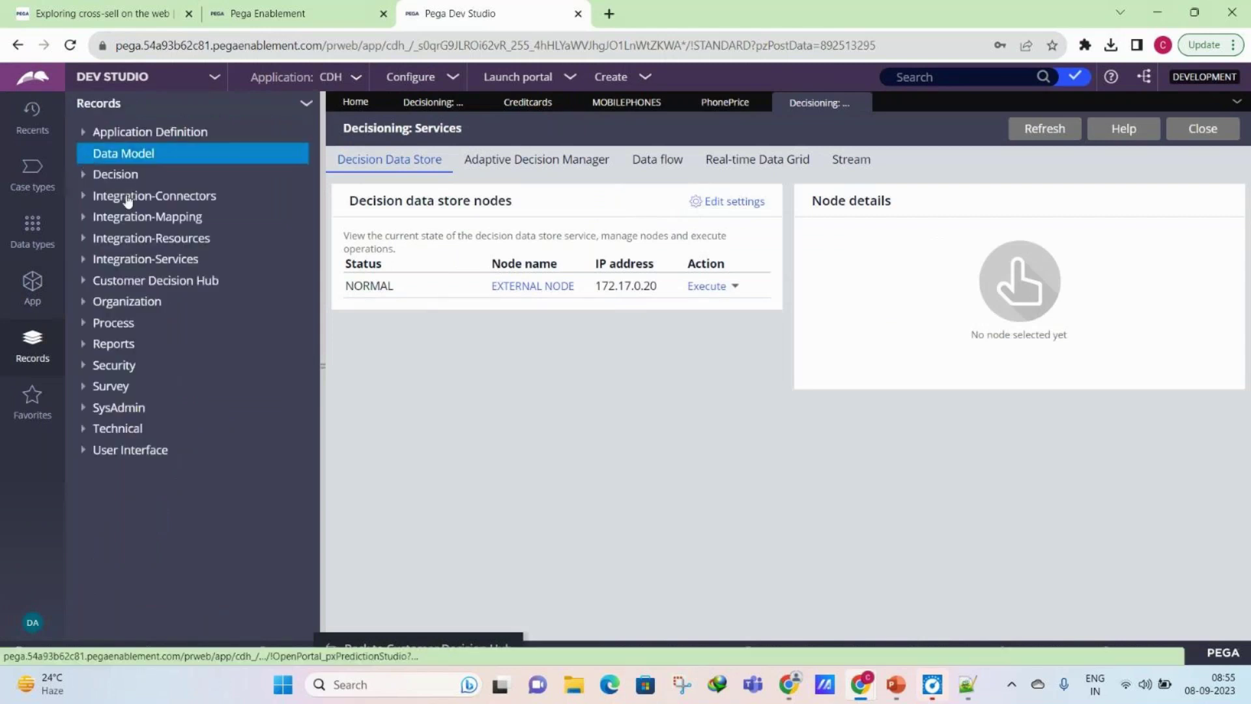
left_click(130, 238)
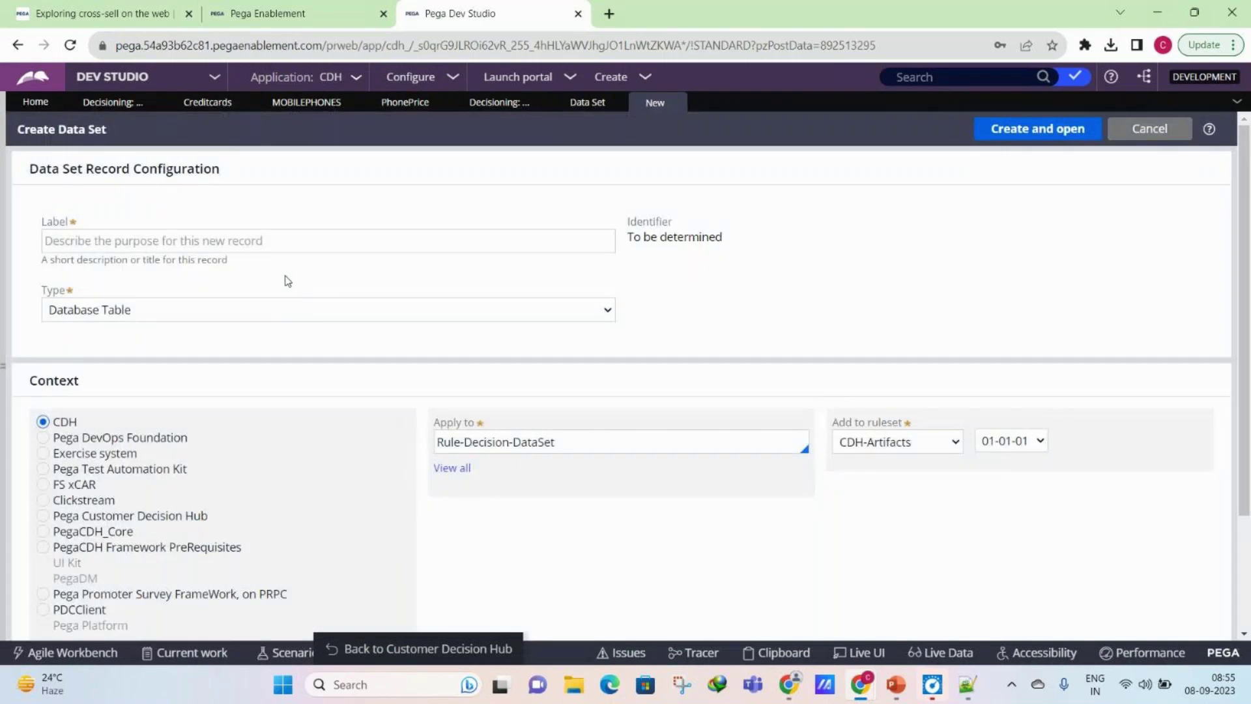
left_click(229, 304)
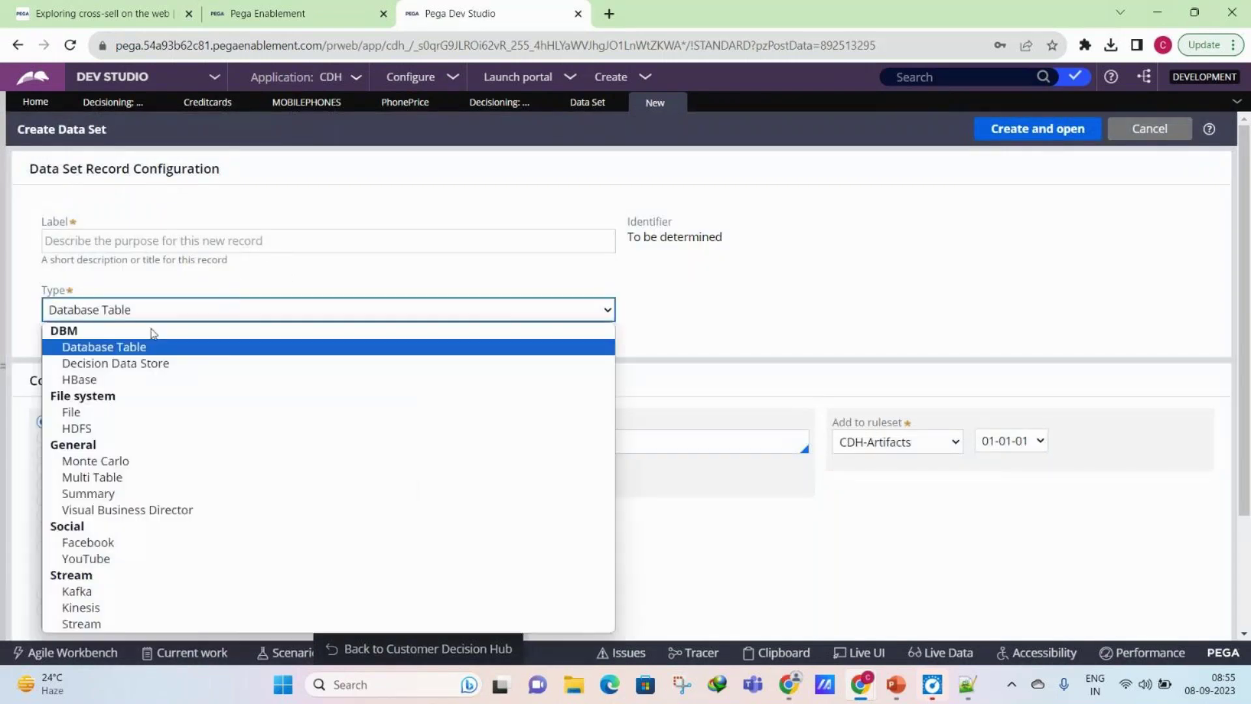
left_click(110, 364)
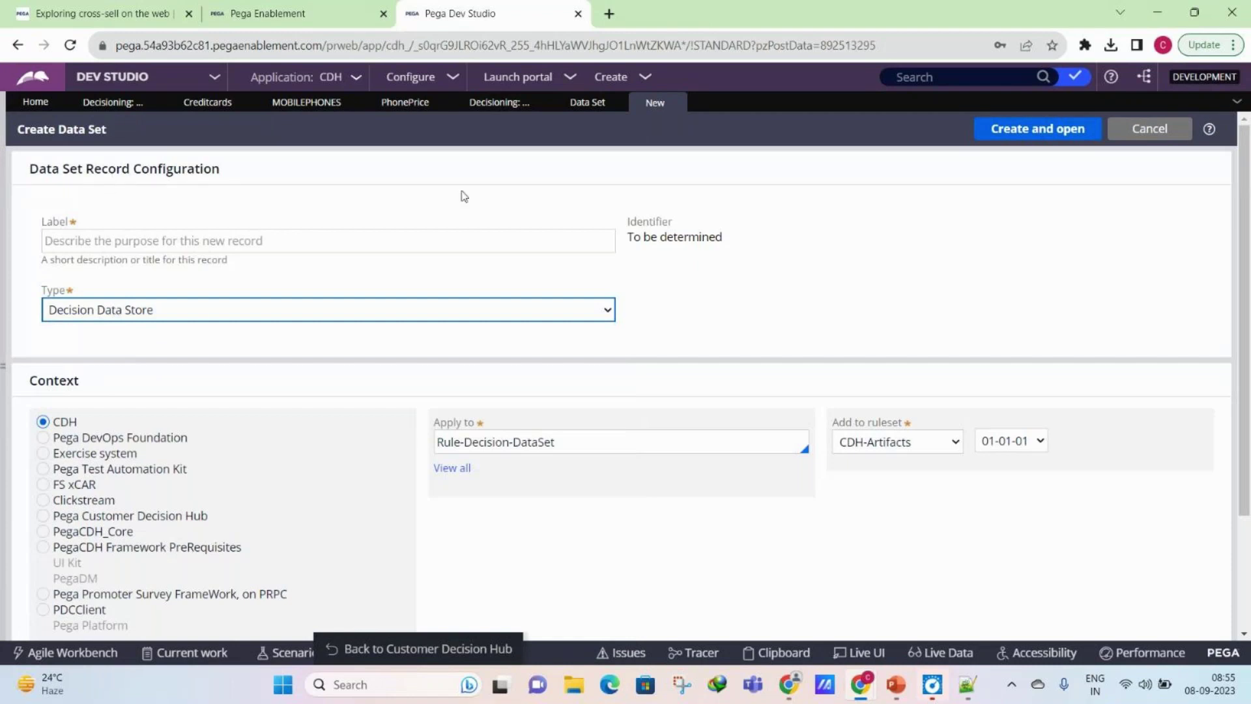
Step: Discard the unsaved Data Set record and close the Data Set list and Decisioning Services pages
left_click(677, 105)
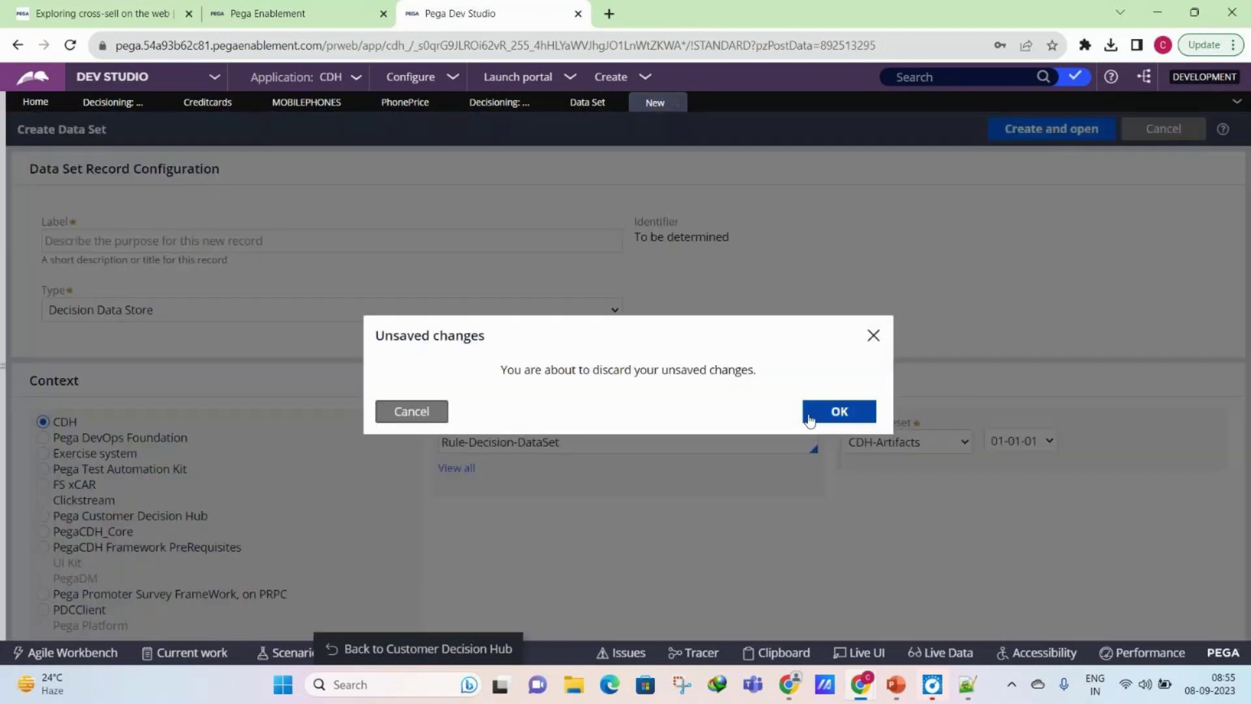
left_click(838, 411)
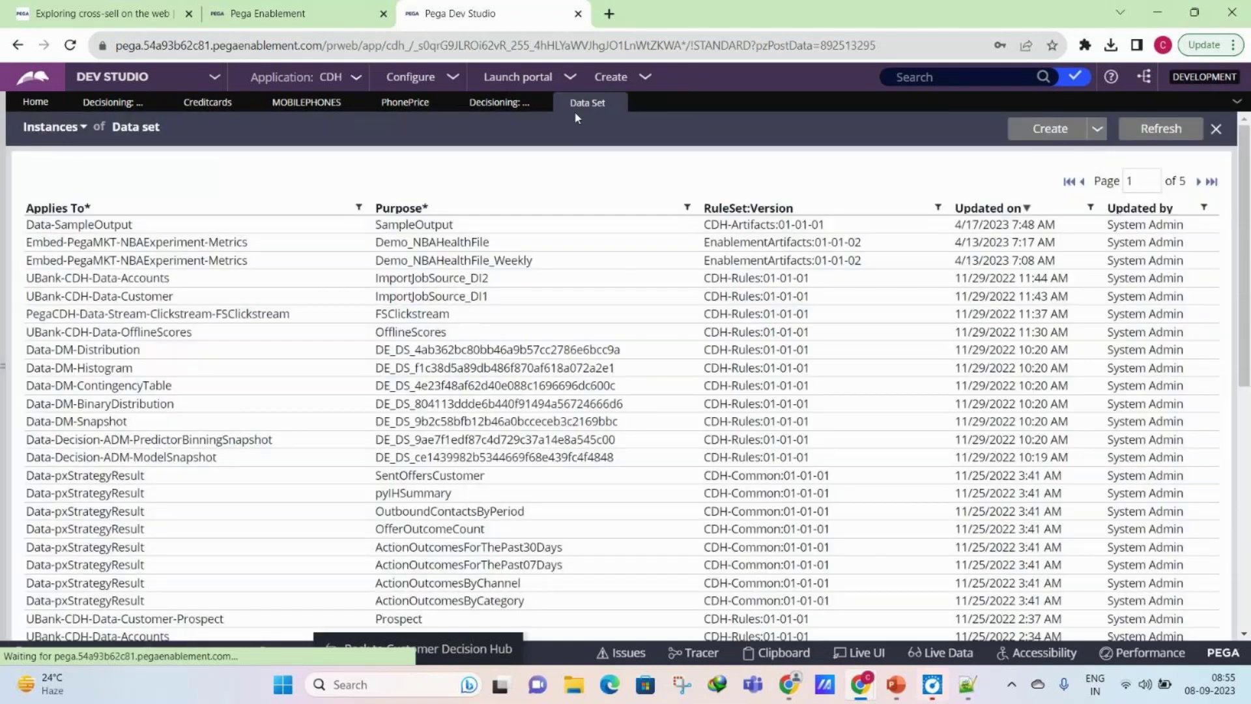
left_click(618, 105)
left_click(540, 104)
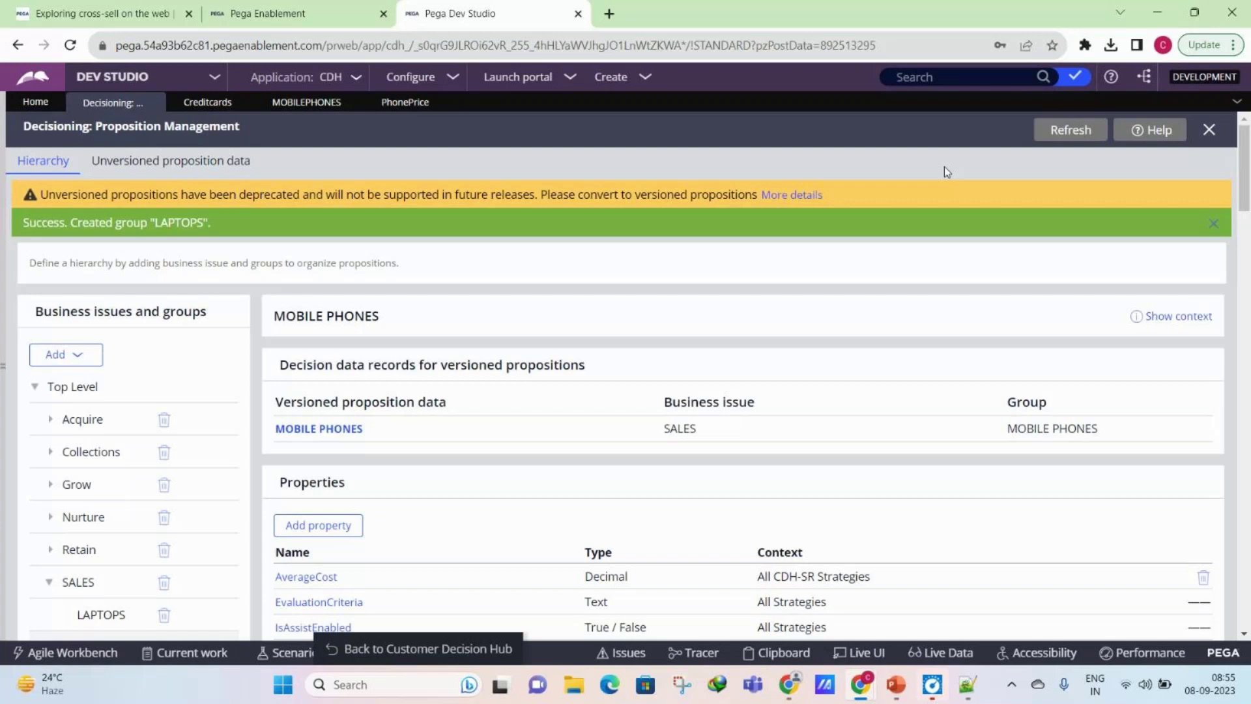
Step: Switch to Notepad++ and review the business taxonomy notes, highlighting the headings for business taxonomy, business issue and business group
mouse_move(861, 686)
left_click(881, 641)
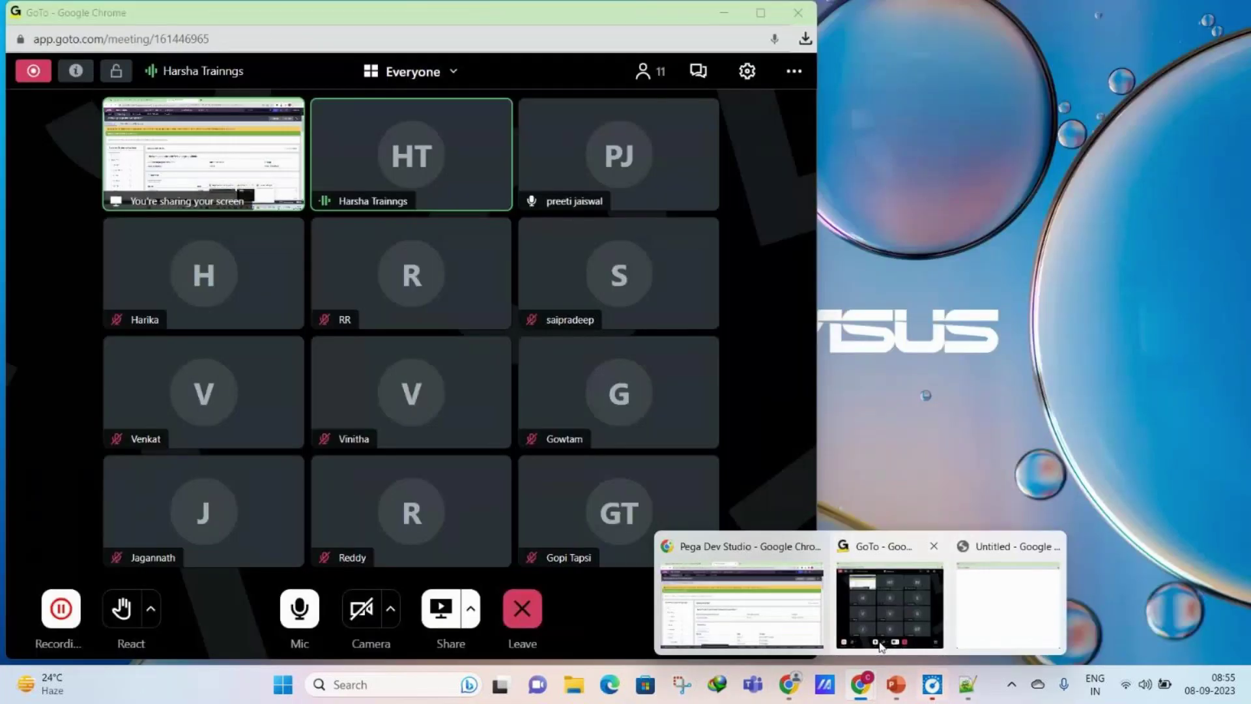
key("alt+Tab")
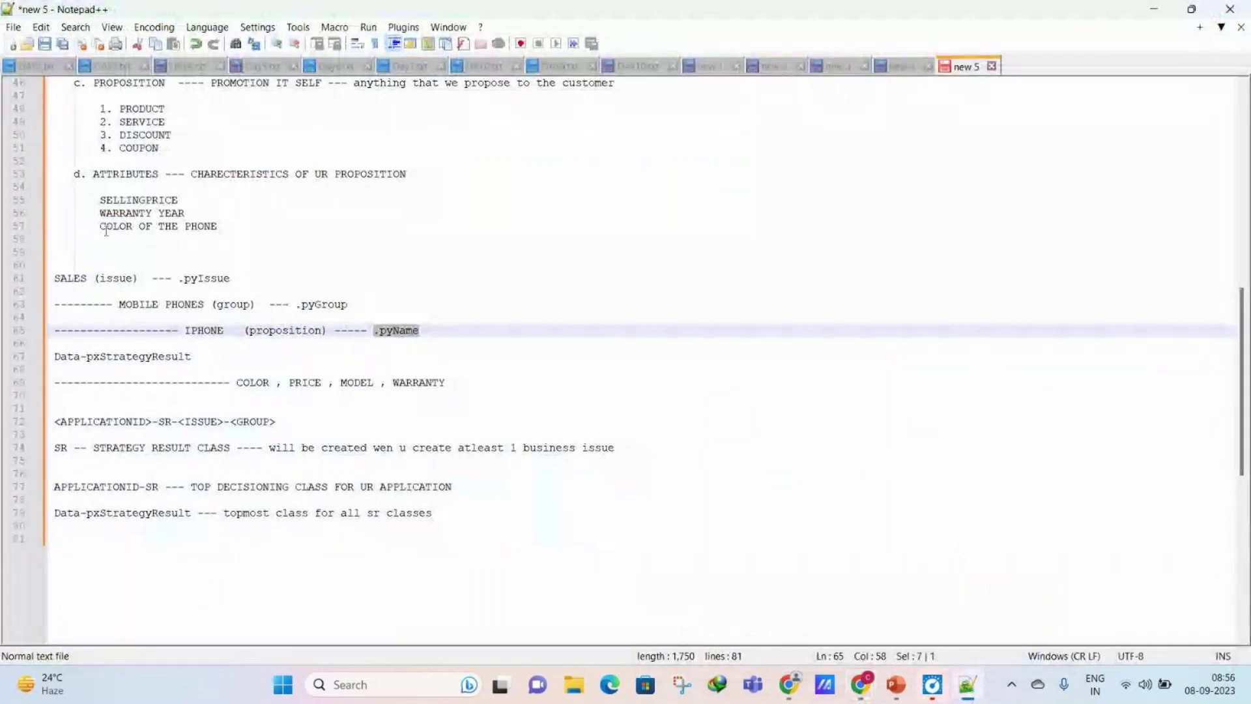
scroll(106, 231, "up", 9)
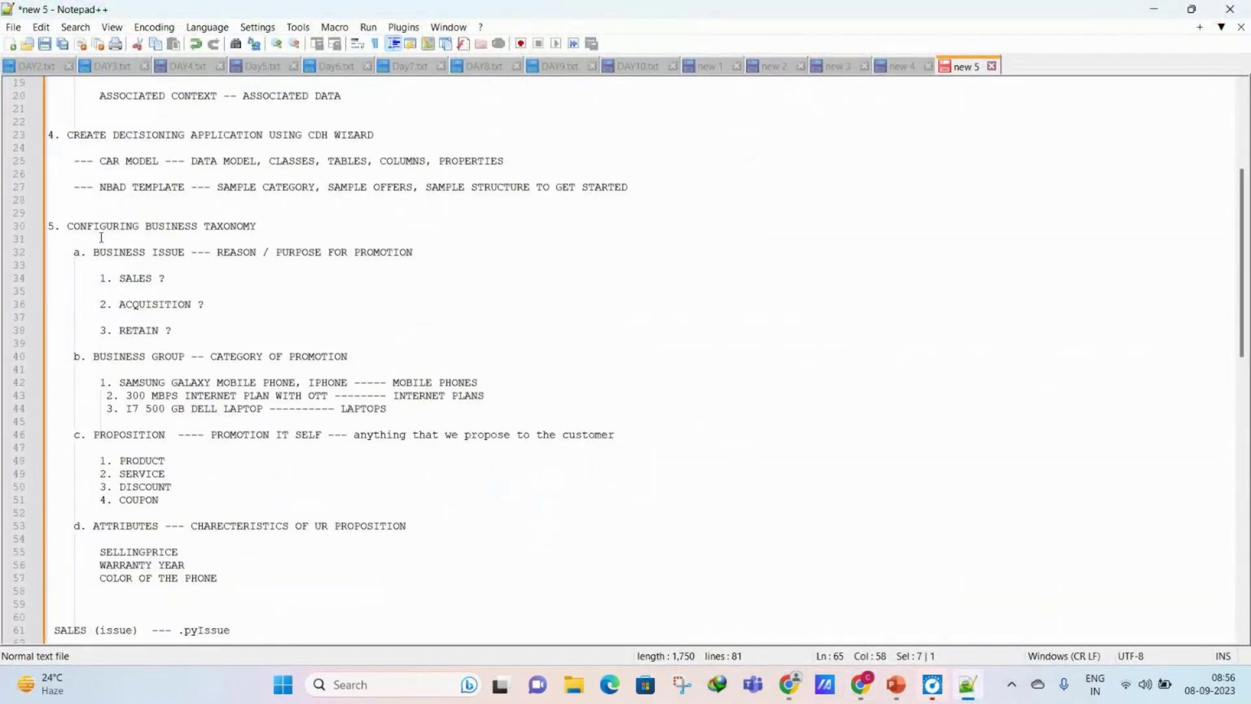
left_click(146, 227)
left_click_drag(155, 228, 242, 227)
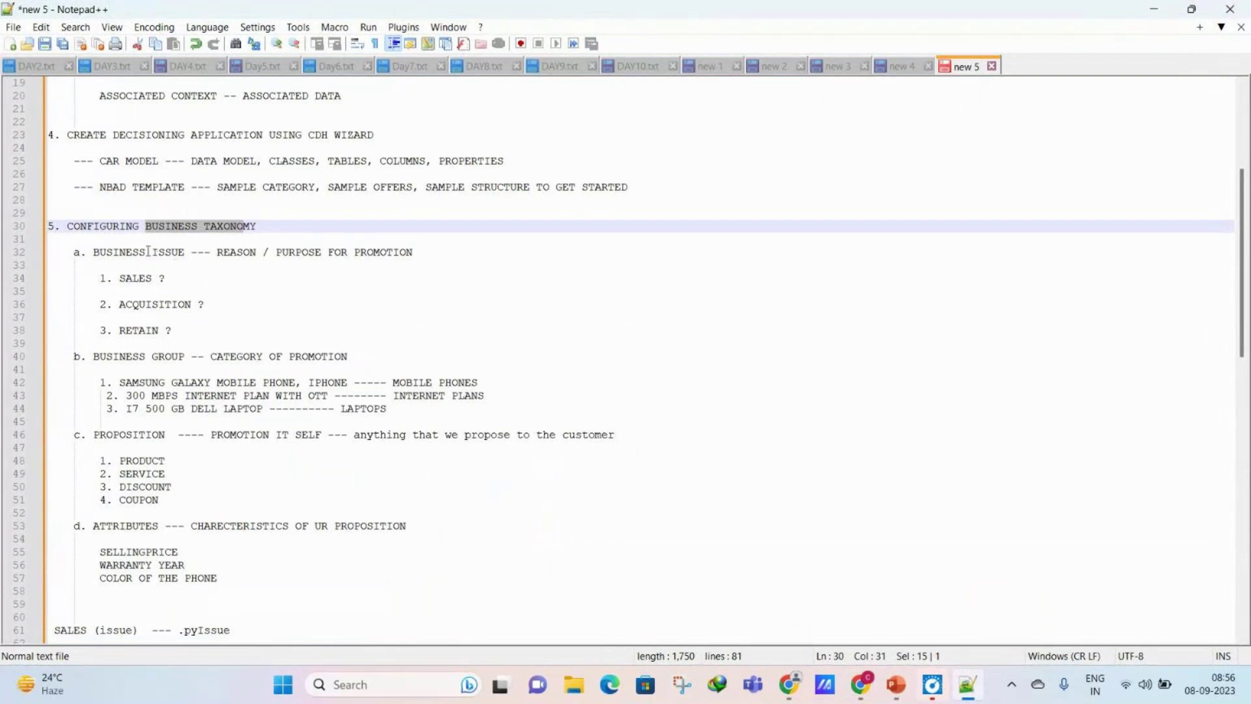
left_click_drag(185, 253, 92, 254)
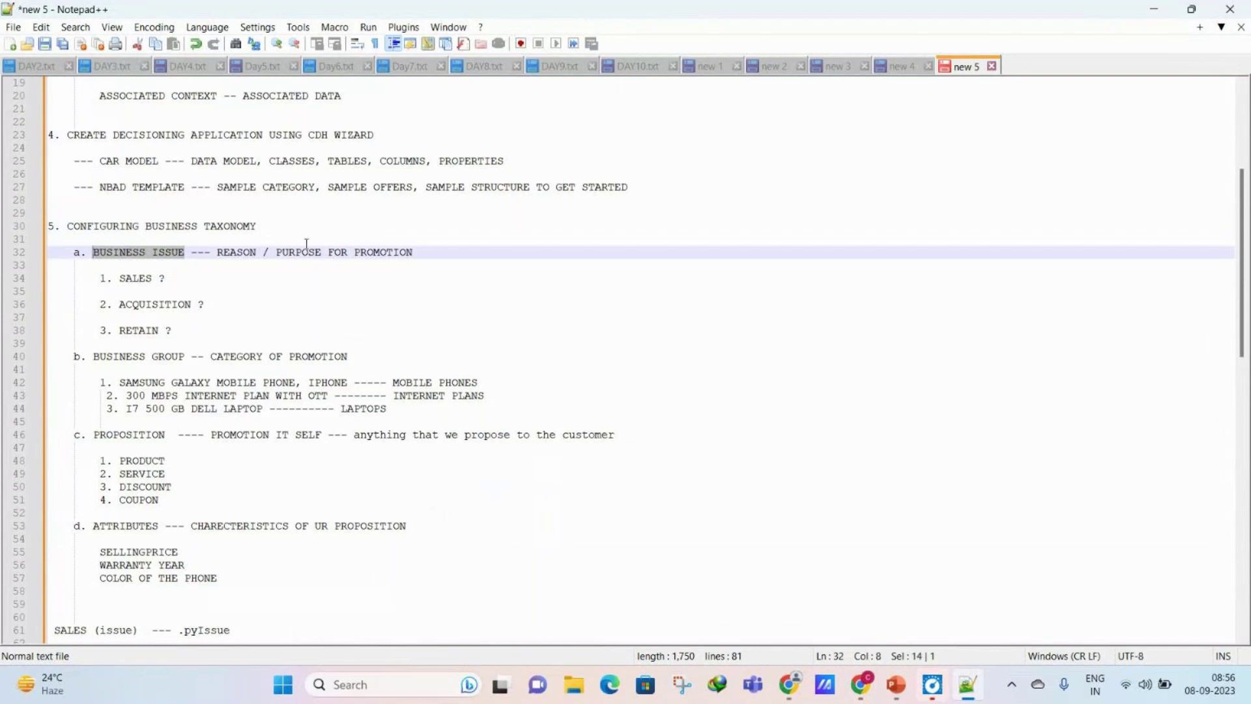
left_click_drag(185, 357, 106, 347)
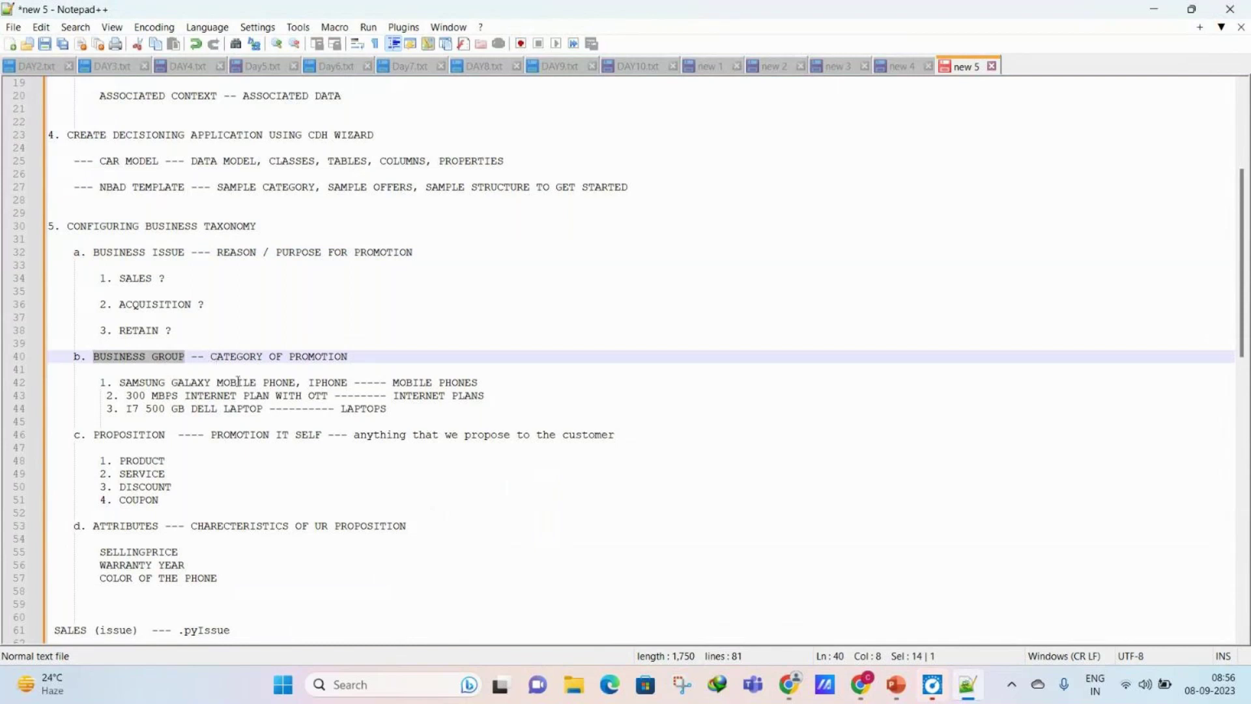
Step: Review the business group examples and proposition notes, highlighting the PROPOSITION heading and the 300 MBPS internet plan with OTT entry
left_click_drag(389, 395, 341, 416)
left_click(343, 417)
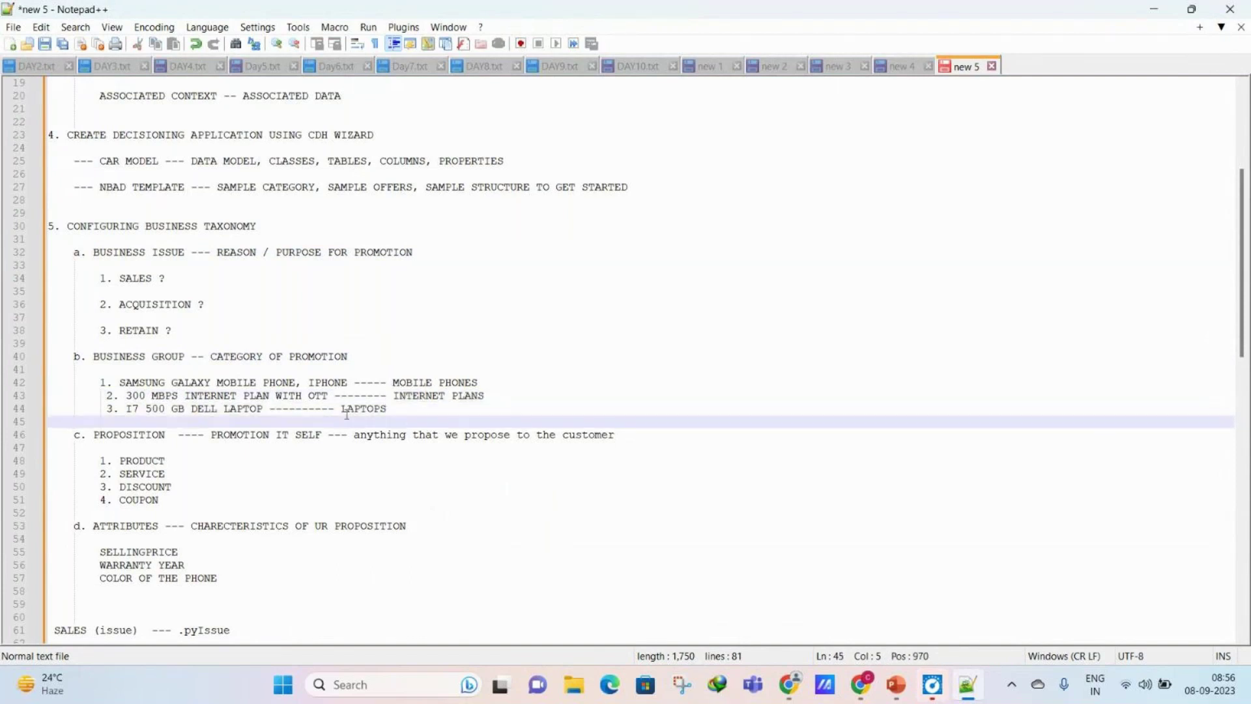
double_click(160, 433)
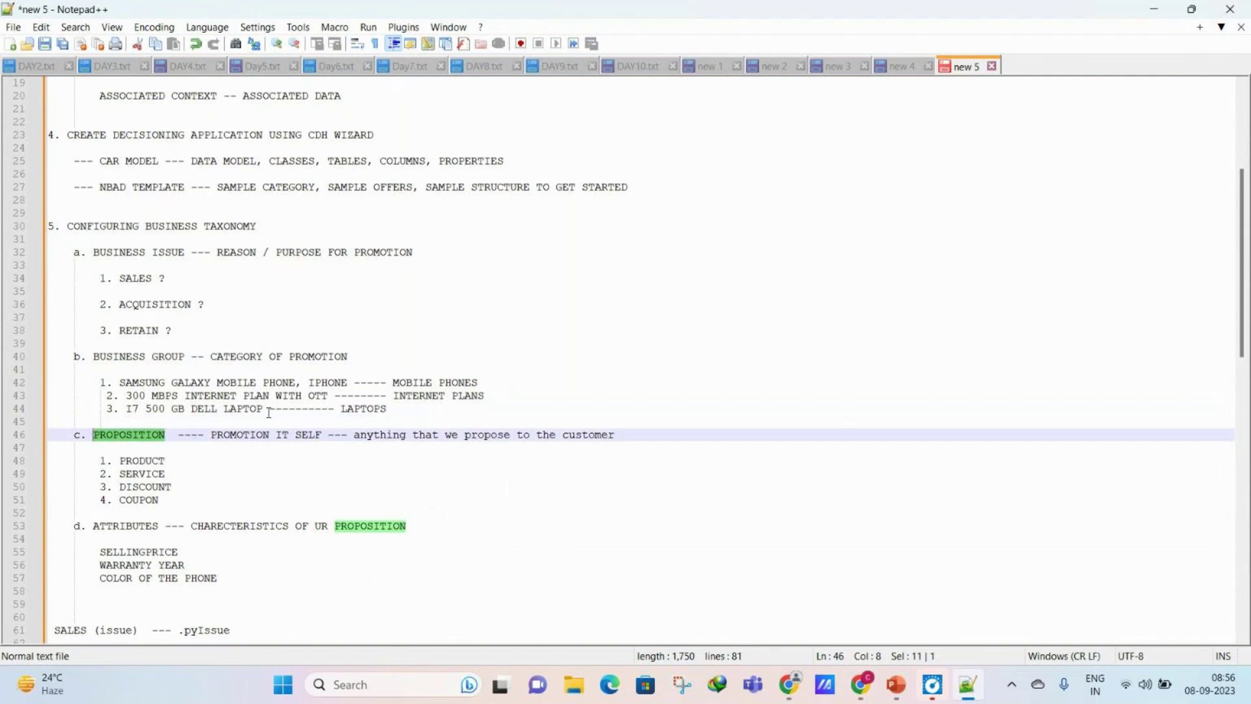
left_click_drag(266, 409, 151, 395)
left_click(184, 395)
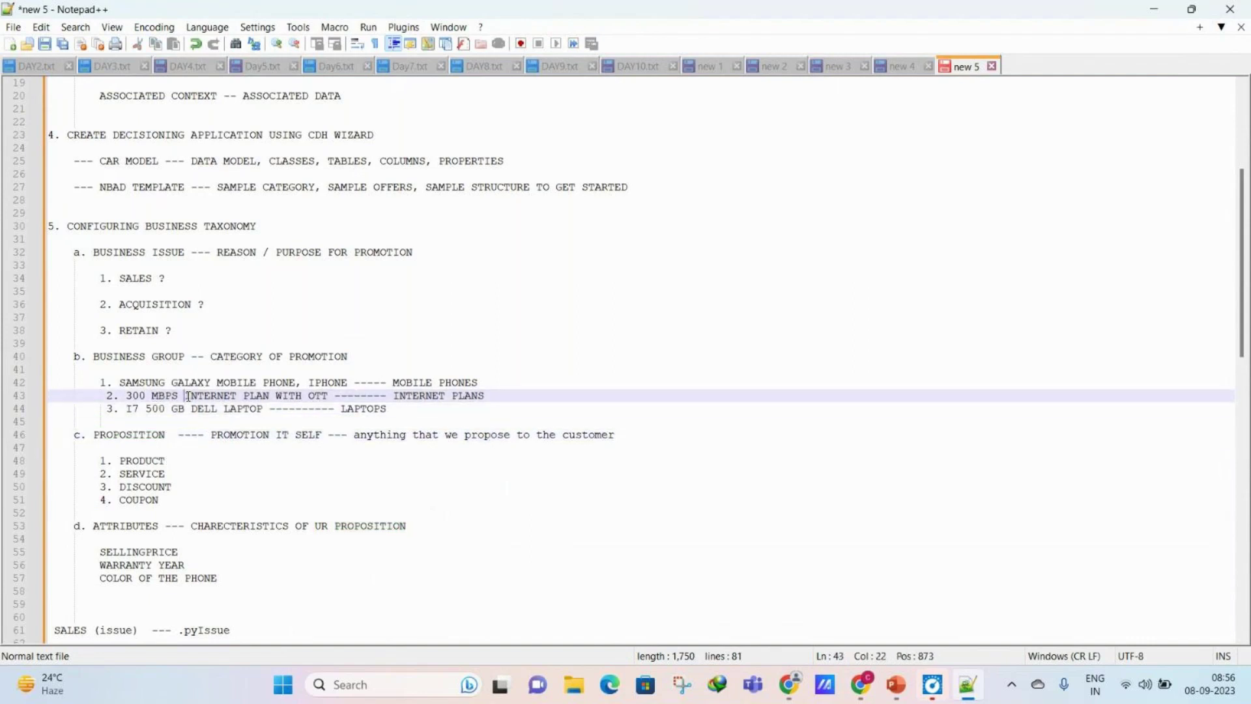
left_click_drag(328, 396, 84, 396)
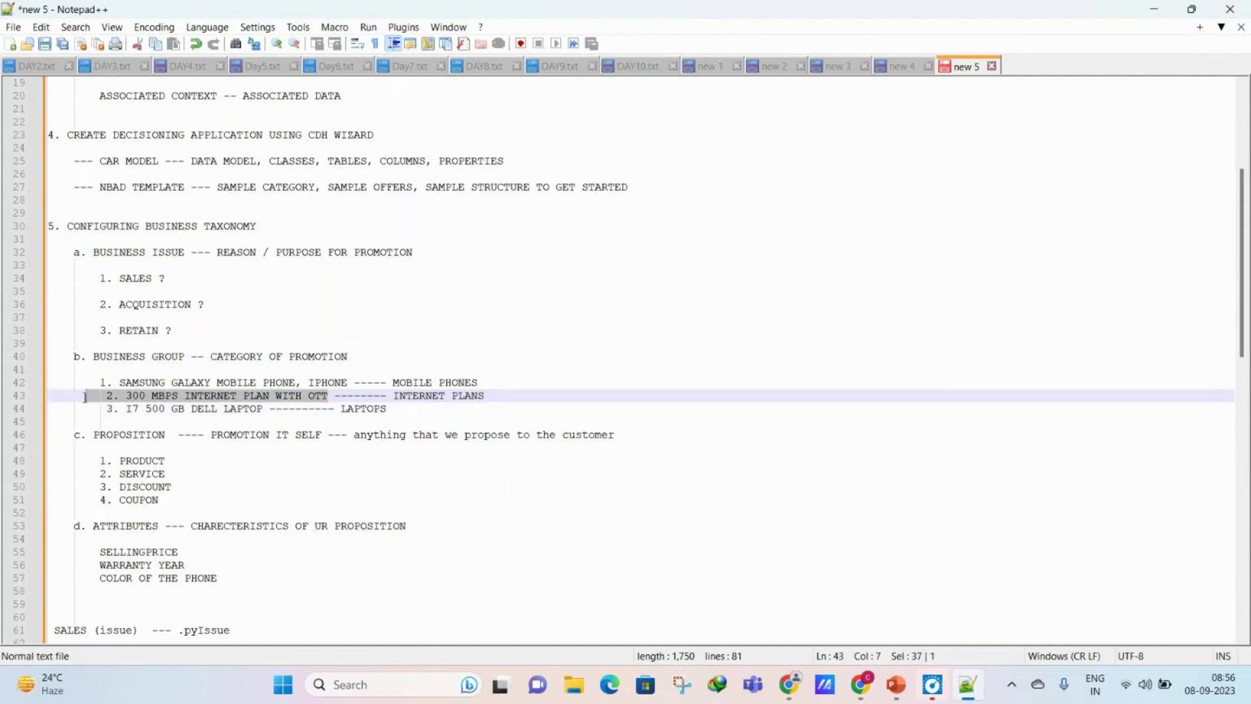
left_click(125, 397)
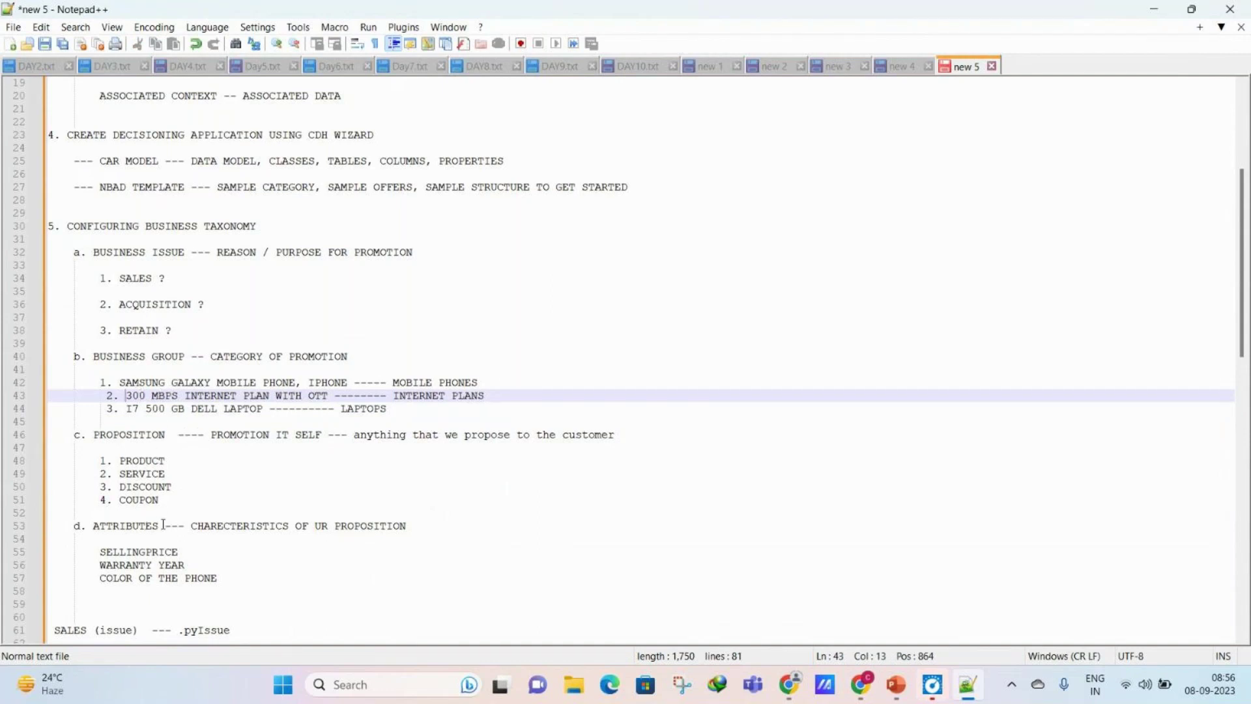
Step: Review the attributes notes and the issue, group and proposition hierarchy, highlighting the ATTRIBUTES heading and the I7 500 GB Dell laptop example
left_click_drag(158, 525, 94, 522)
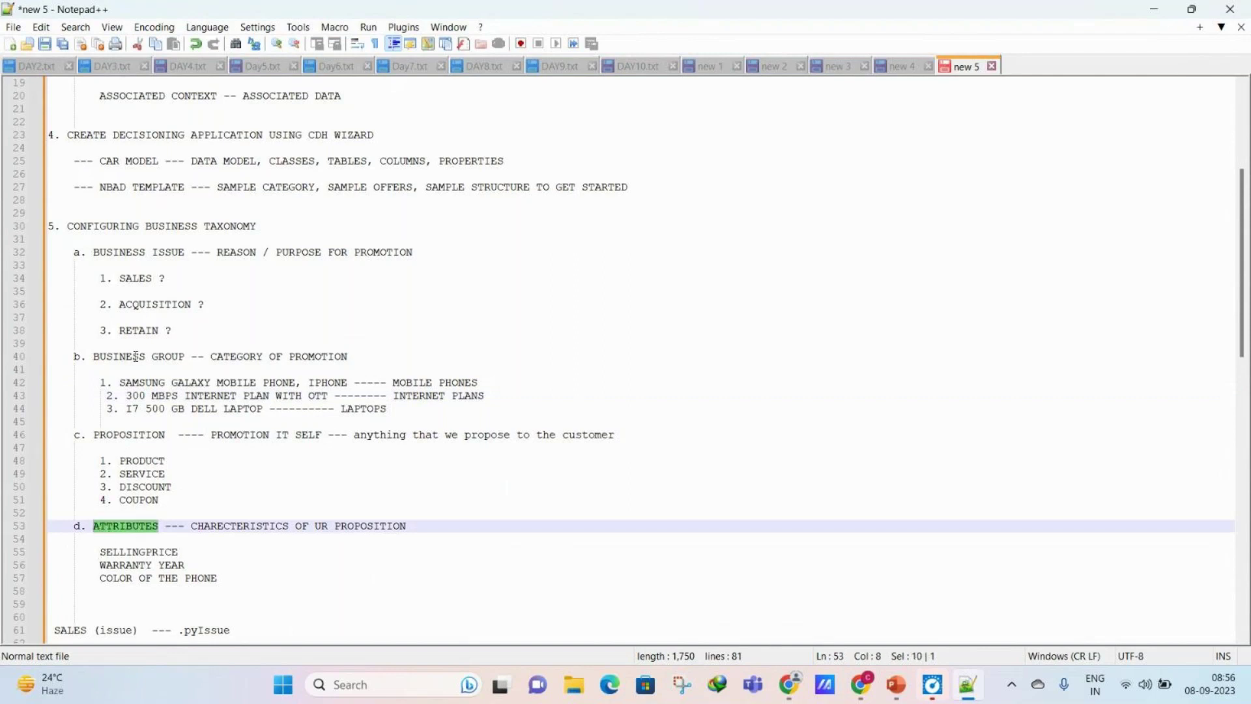
mouse_move(121, 409)
left_mouse_down()
mouse_move(271, 407)
mouse_move(112, 411)
left_mouse_up()
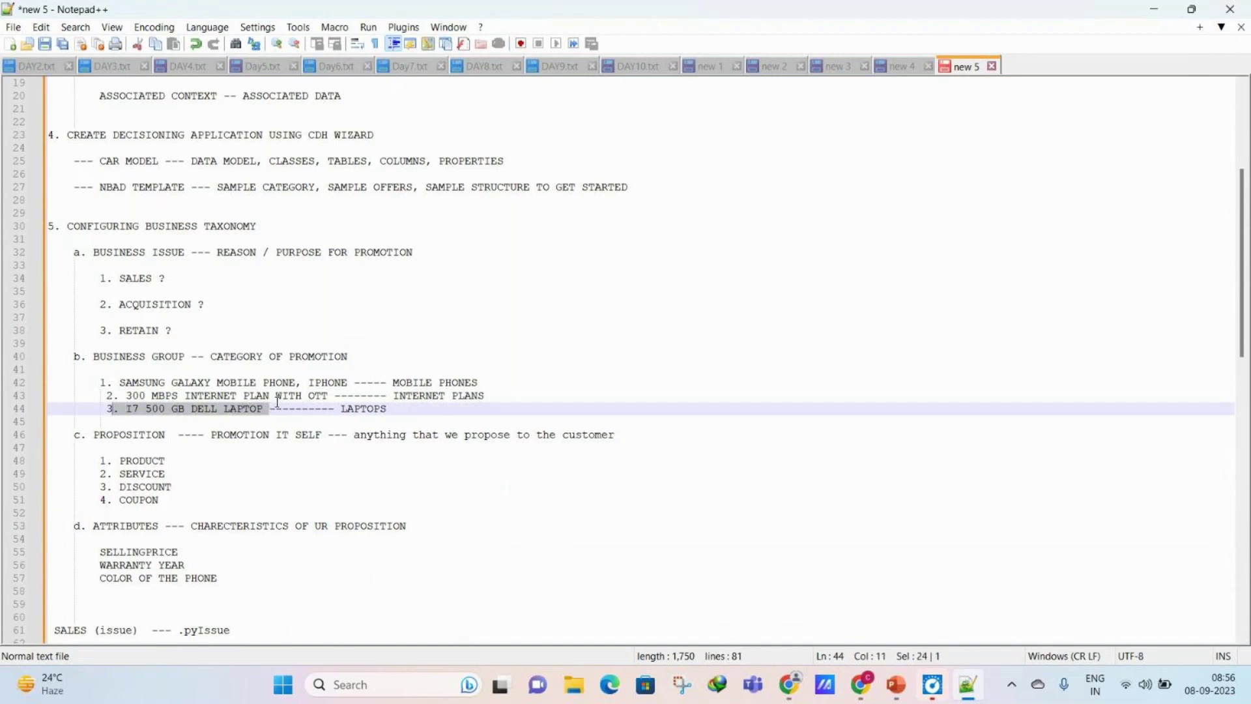
scroll(200, 455, "down", 3)
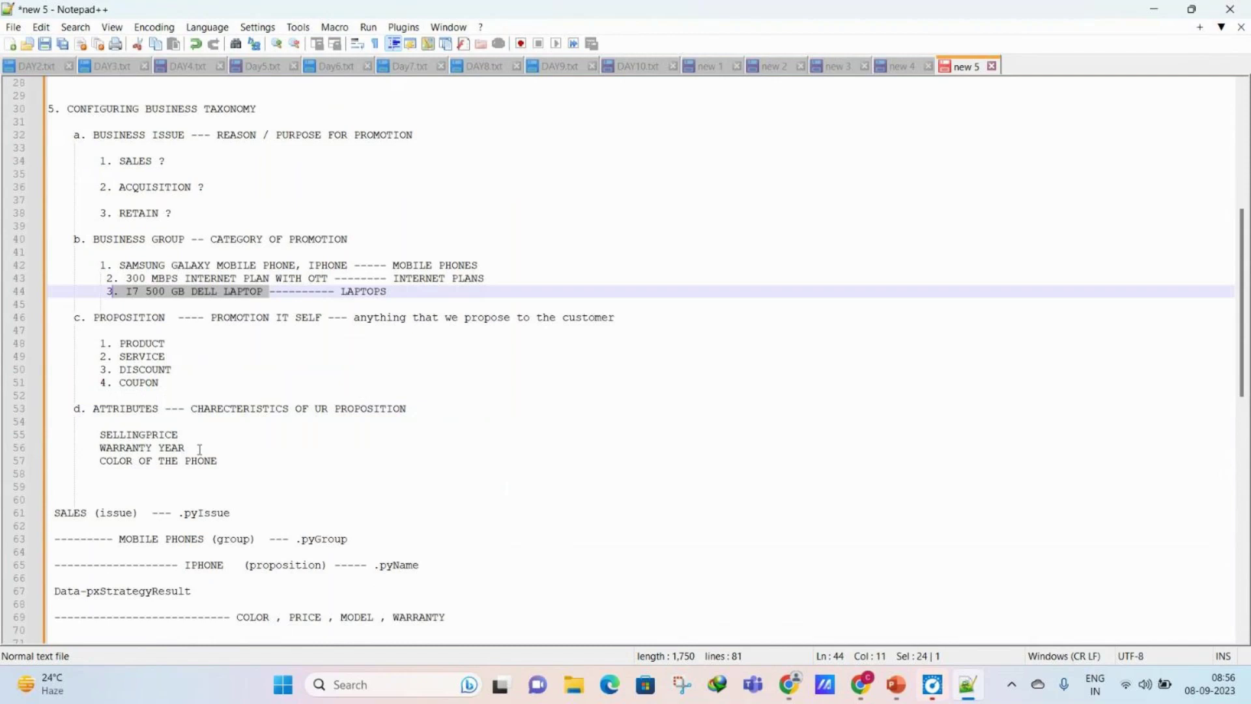
scroll(200, 450, "up", 2)
scroll(198, 443, "down", 3)
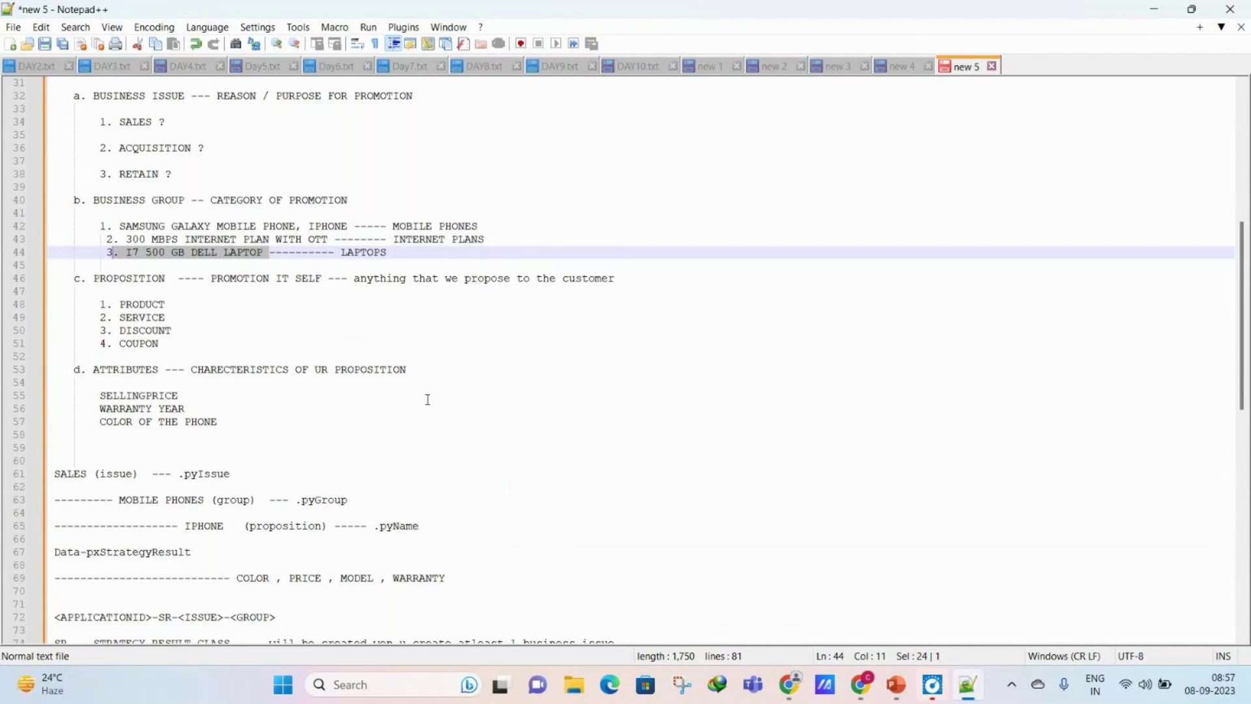
Step: Switch to the GoTo meeting window and stop sharing the screen
mouse_move(874, 686)
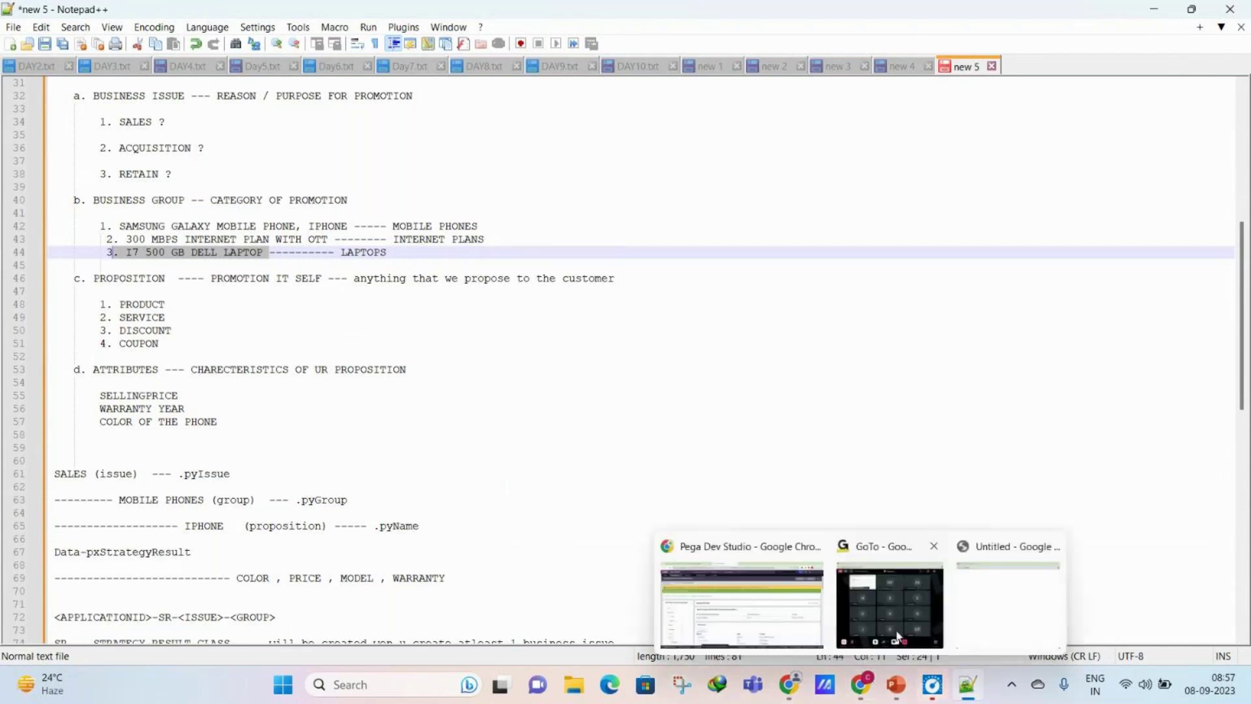
left_click(889, 596)
left_click(473, 608)
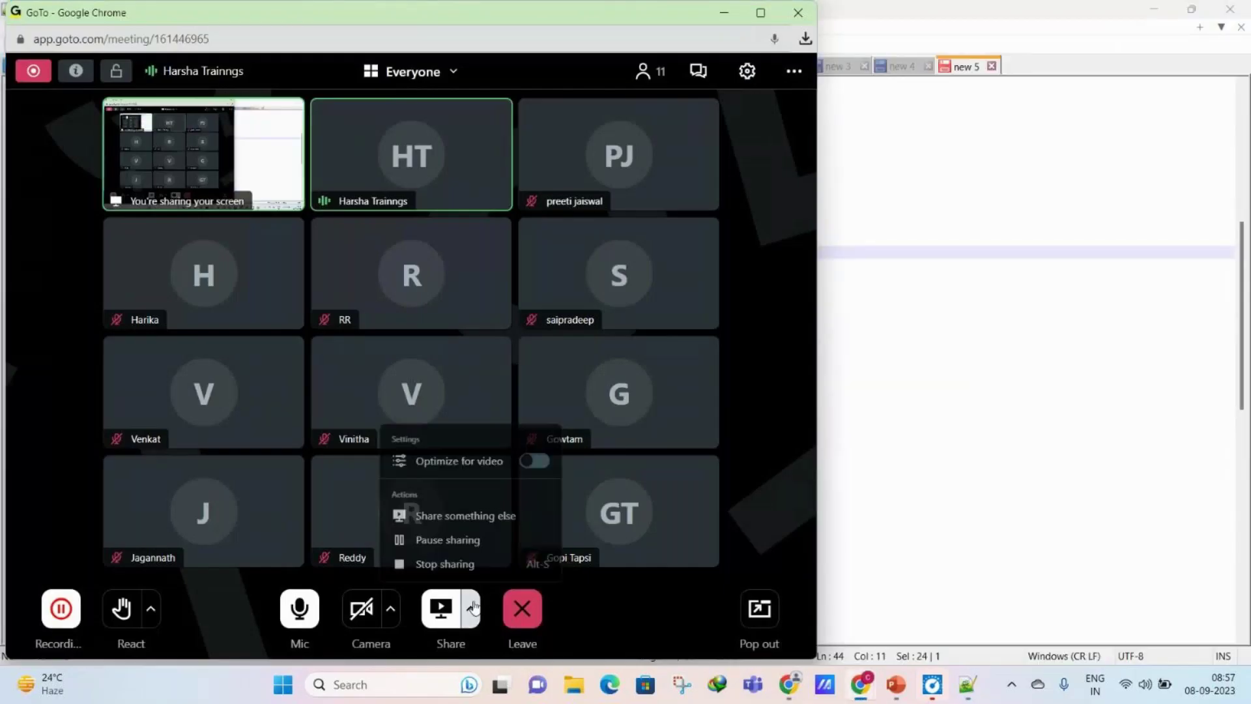
left_click(463, 563)
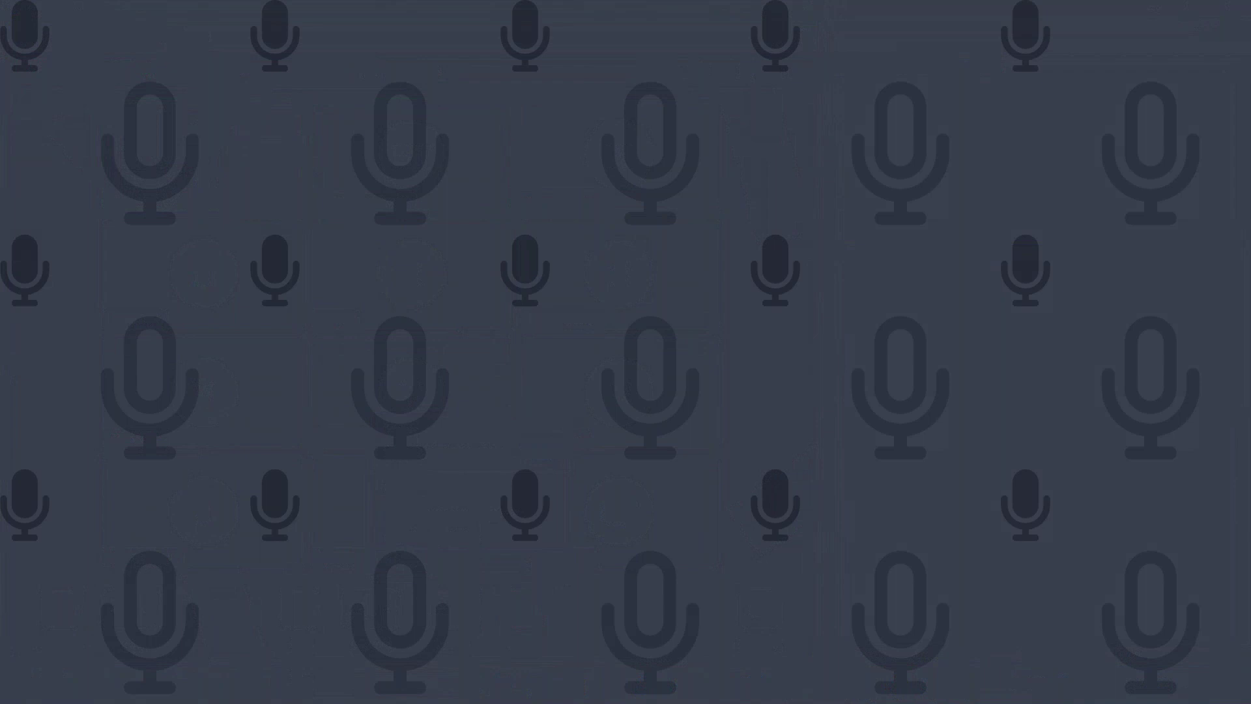